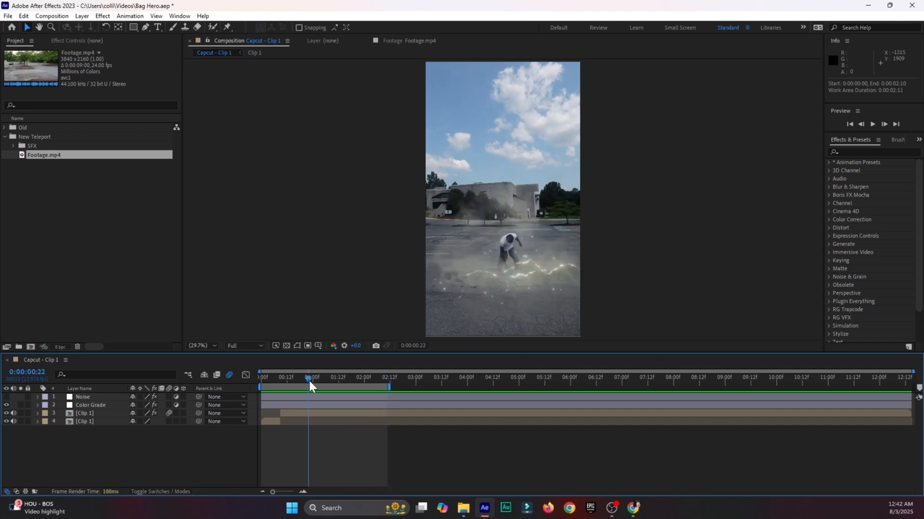
Play back the teleport effect in the Capcut - Clip 1 composition and scrub over the moment before the landing
key(space)
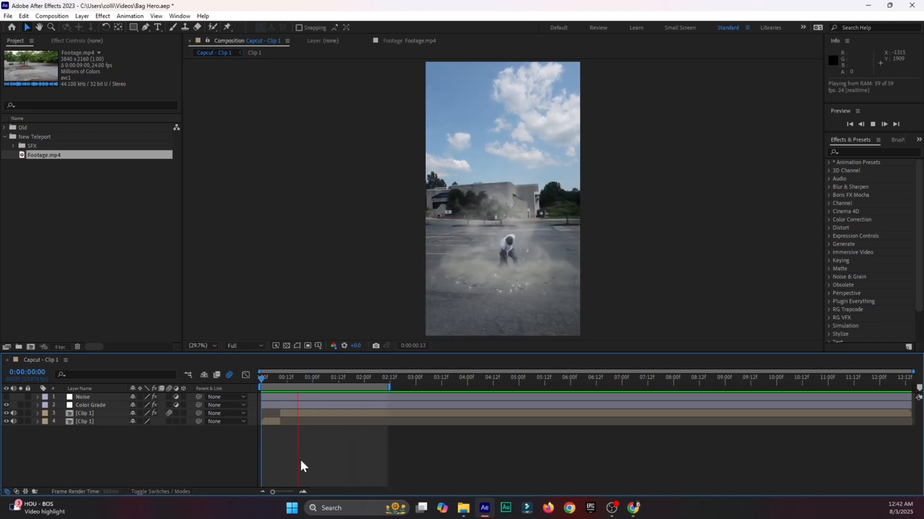
click(285, 384)
mouse_move(277, 378)
mouse_down()
mouse_move(295, 383)
mouse_move(279, 385)
mouse_up()
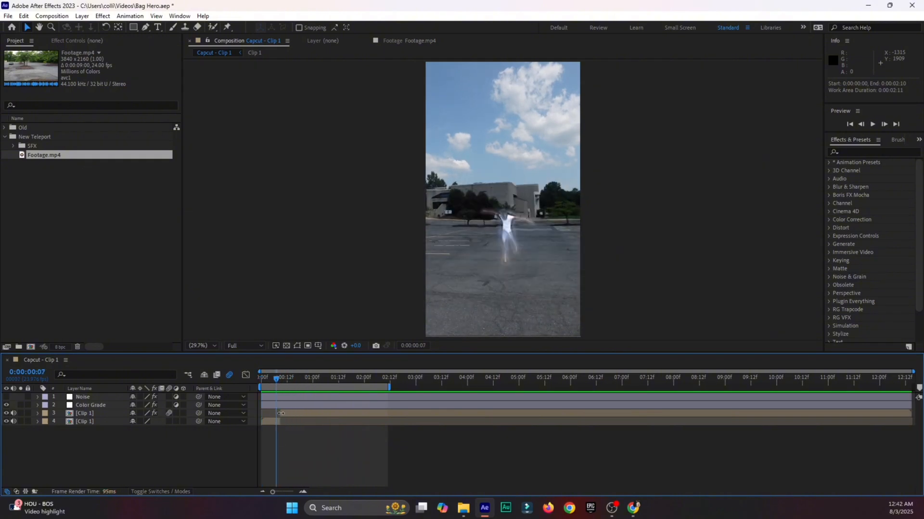
Open the Clip 1 precomposition from the bottom layer and examine its full stack of effect, footage and sound layers
double_click(268, 420)
scroll(363, 465, down, 1)
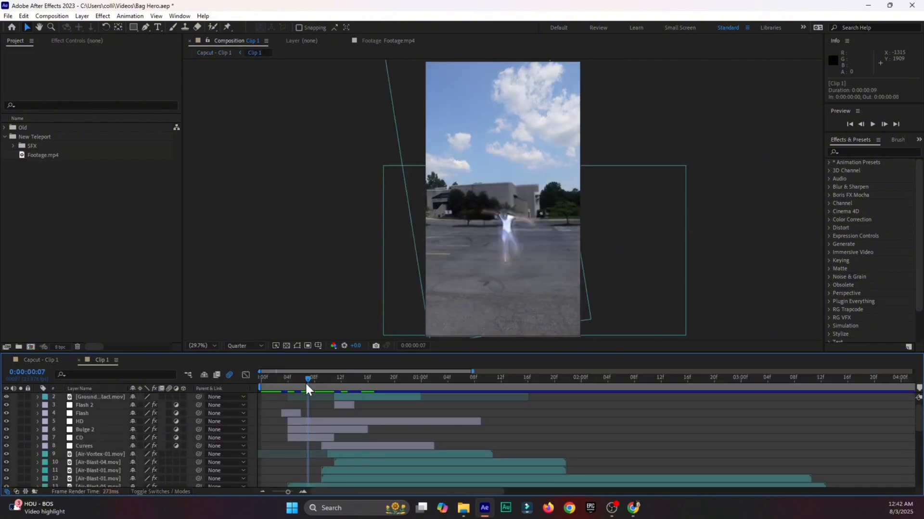
drag(298, 356, 317, 162)
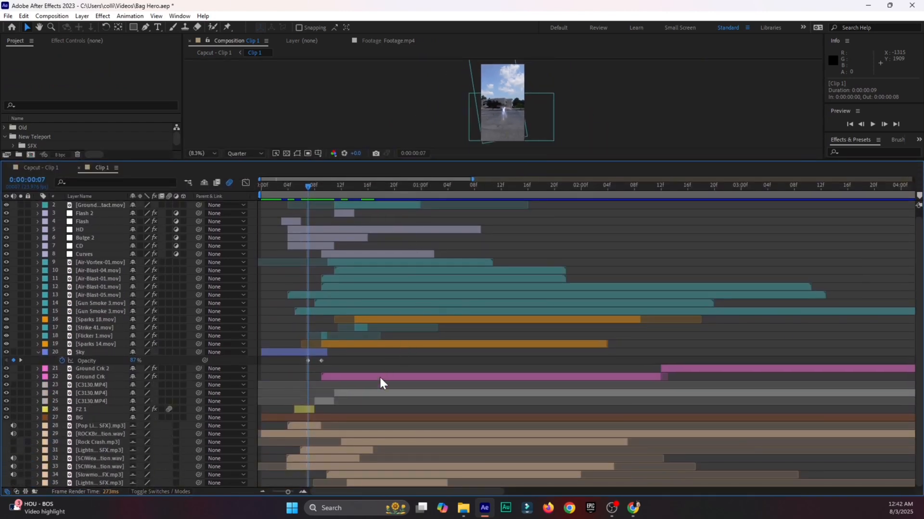
scroll(380, 377, up, 1)
scroll(381, 372, down, 1)
drag(13, 442, 13, 448)
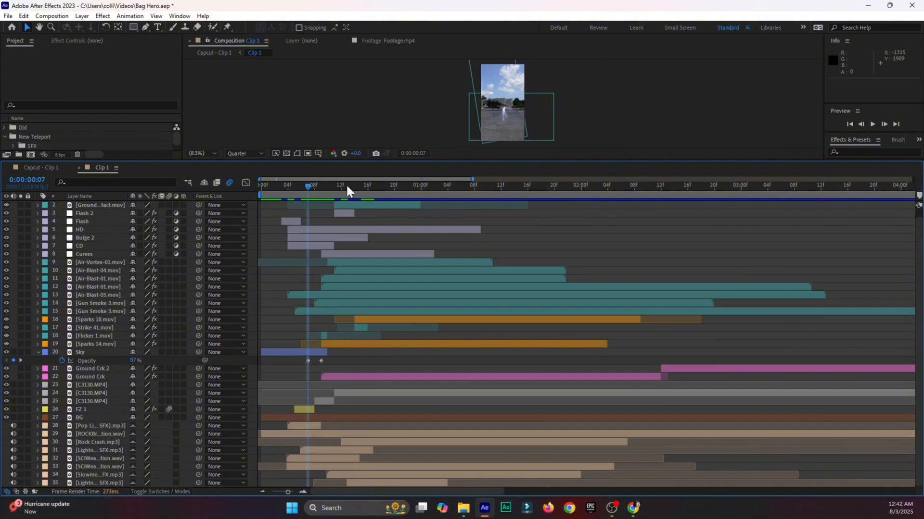
drag(346, 162, 346, 368)
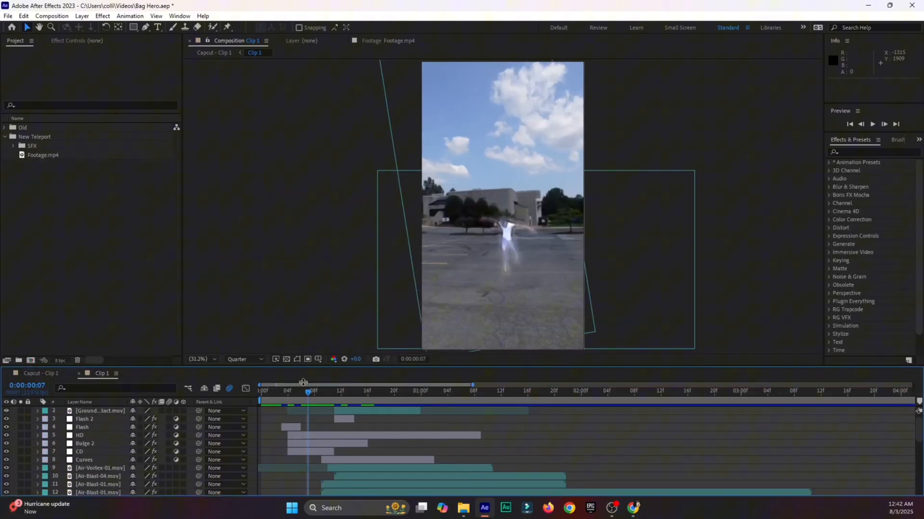
Preview the Clip 1 precomposition from its first frame, then step through the teleport alongside its layers
click(261, 393)
key(space)
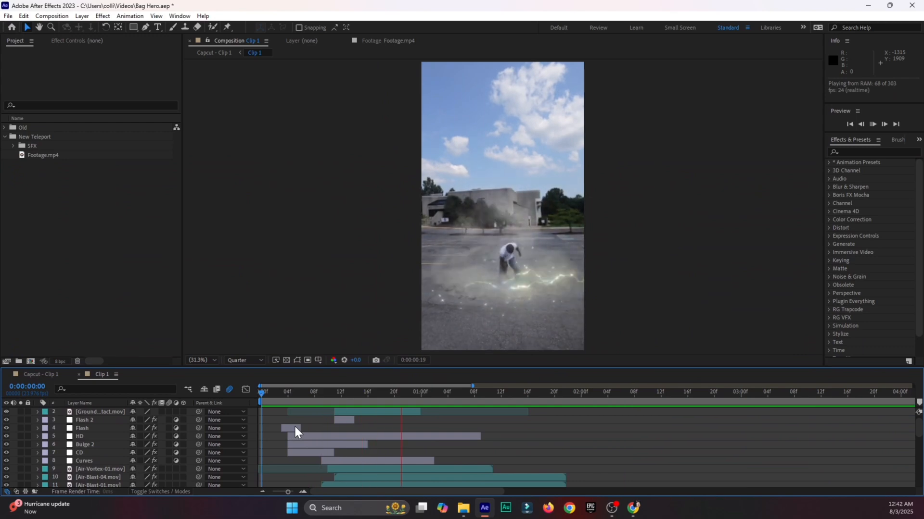
key(space)
key(space)
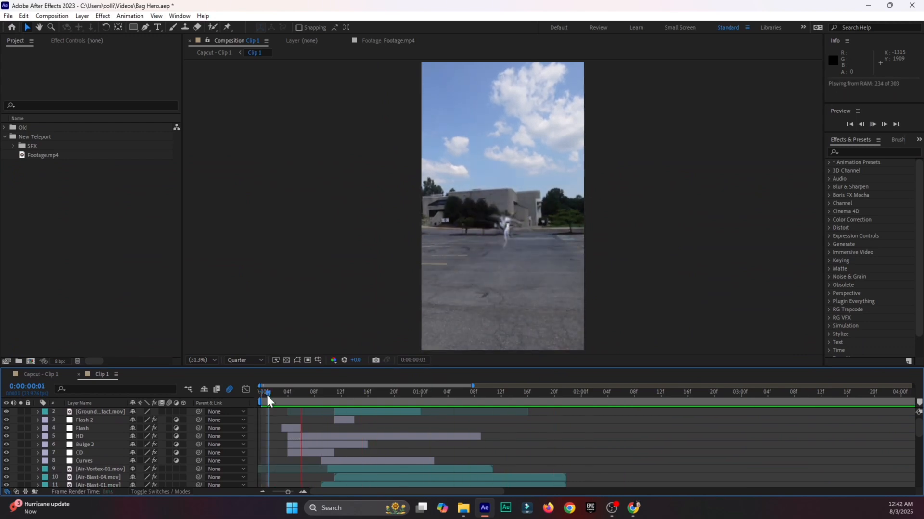
drag(266, 394, 302, 402)
scroll(324, 420, down, 2)
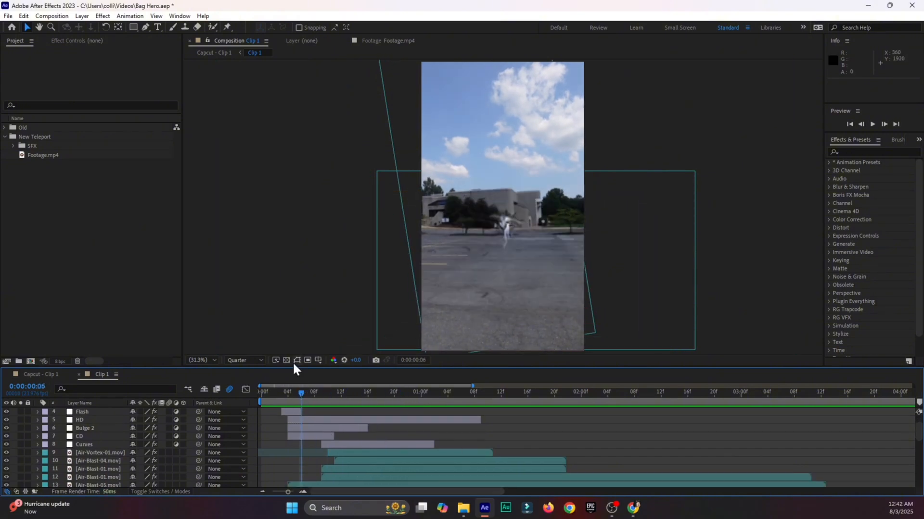
drag(293, 368, 311, 265)
key(Page_Down)
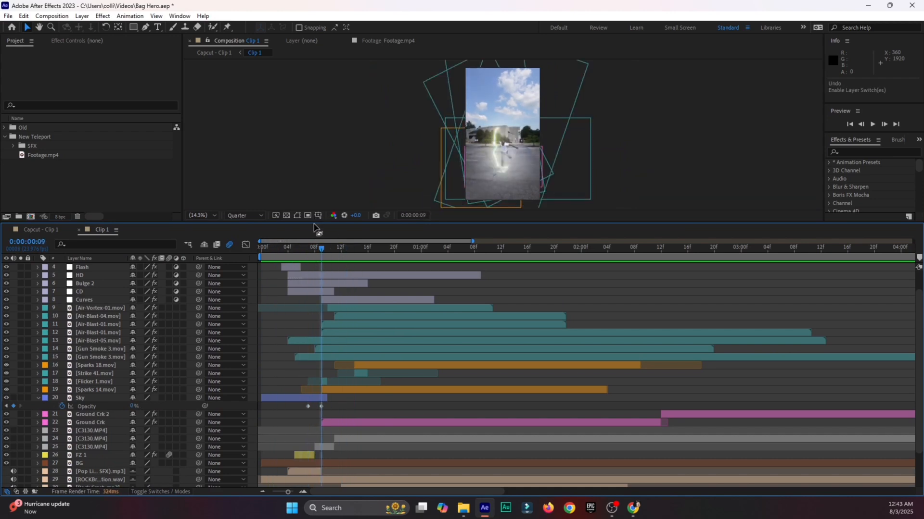
Return to the Capcut - Clip 1 composition and inspect the lightning frame up close, ending at 50% magnification
click(55, 229)
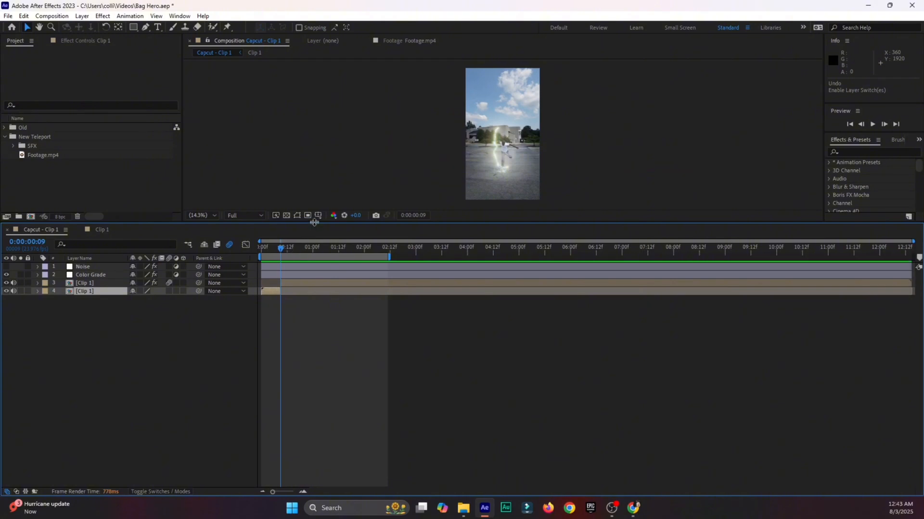
drag(313, 222, 318, 422)
scroll(473, 232, down, 5)
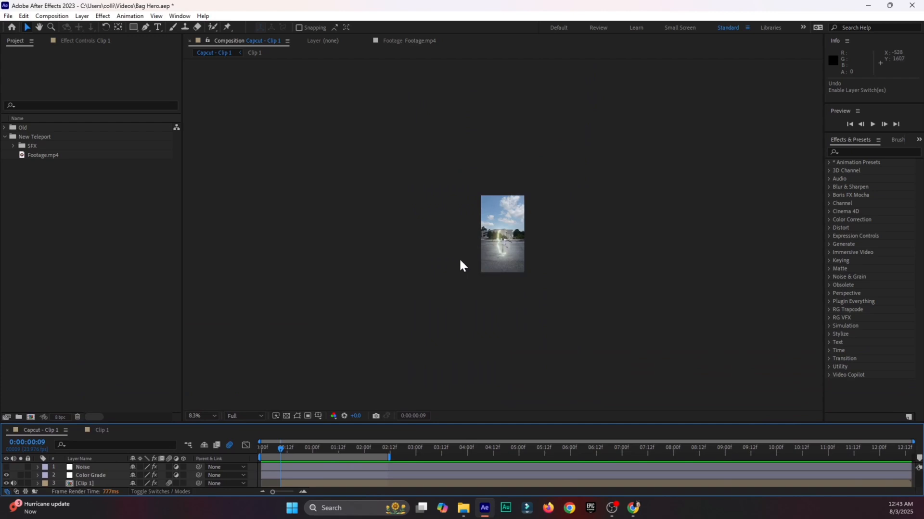
scroll(459, 258, up, 2)
key(slash)
scroll(505, 269, down, 1)
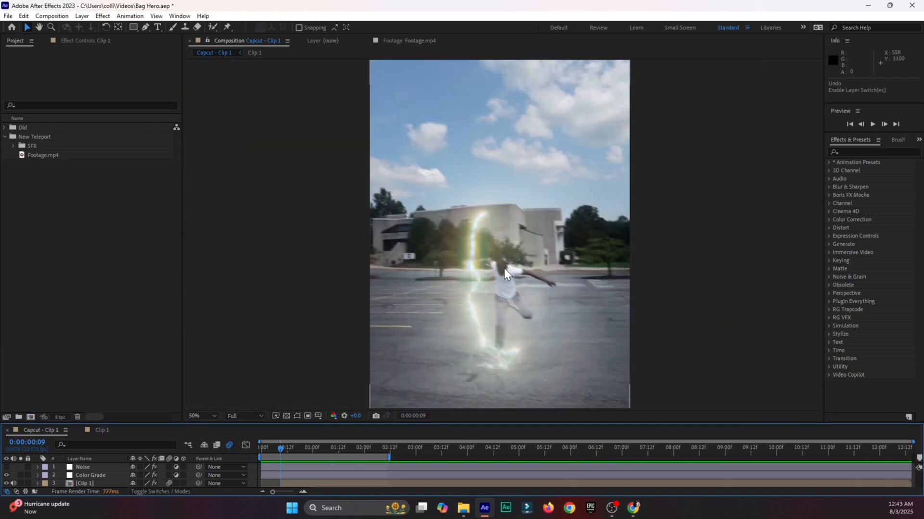
scroll(504, 269, up, 1)
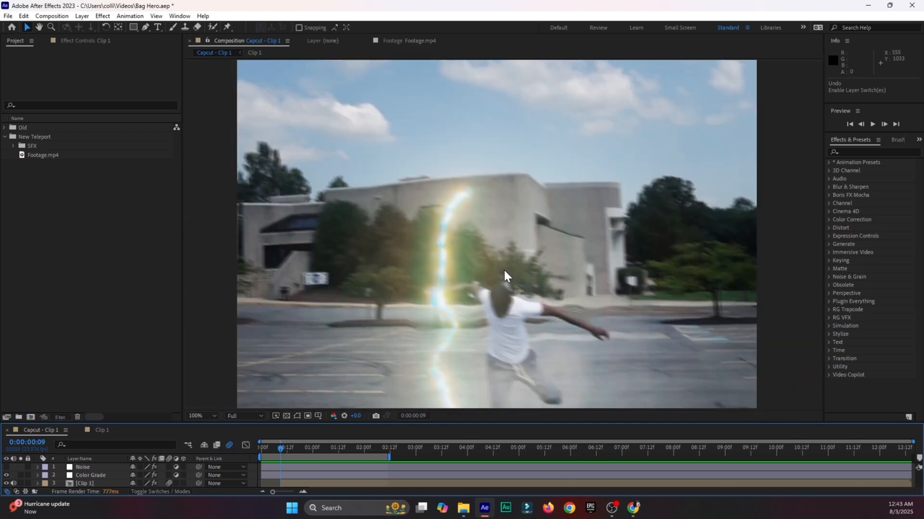
click(202, 416)
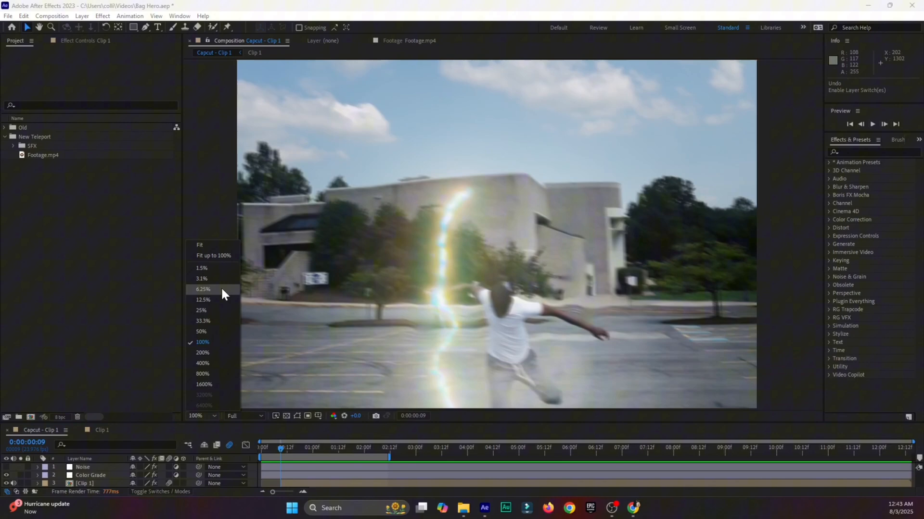
click(212, 331)
Scrub through the landing to examine the dust, sparks and ground cracks, and return to the first frame
drag(278, 452, 302, 453)
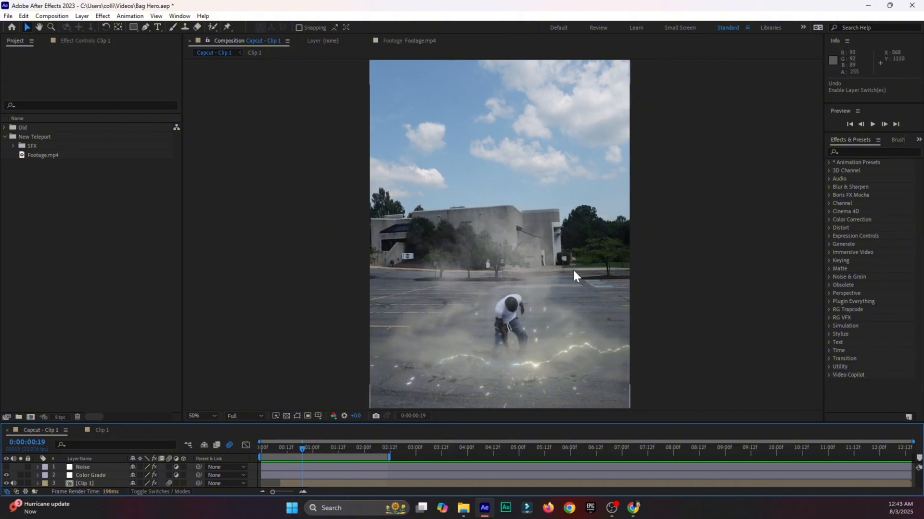
drag(287, 447, 325, 451)
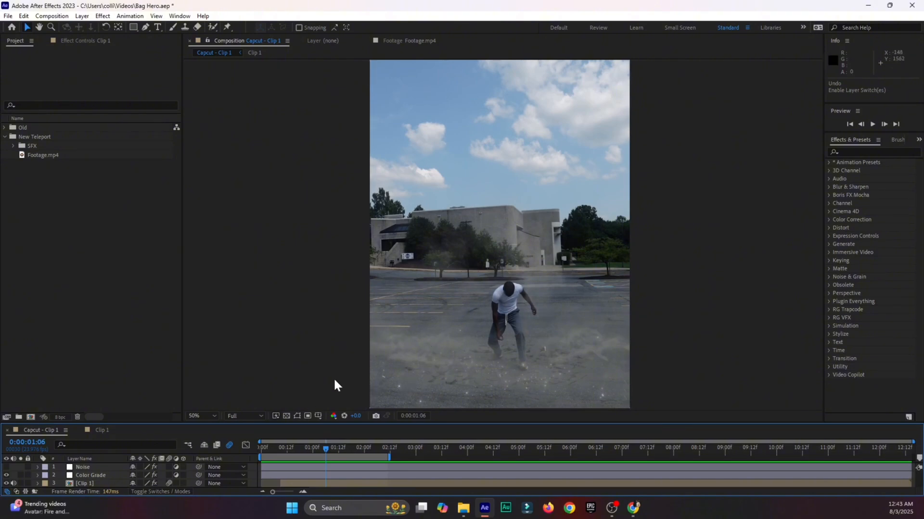
click(258, 448)
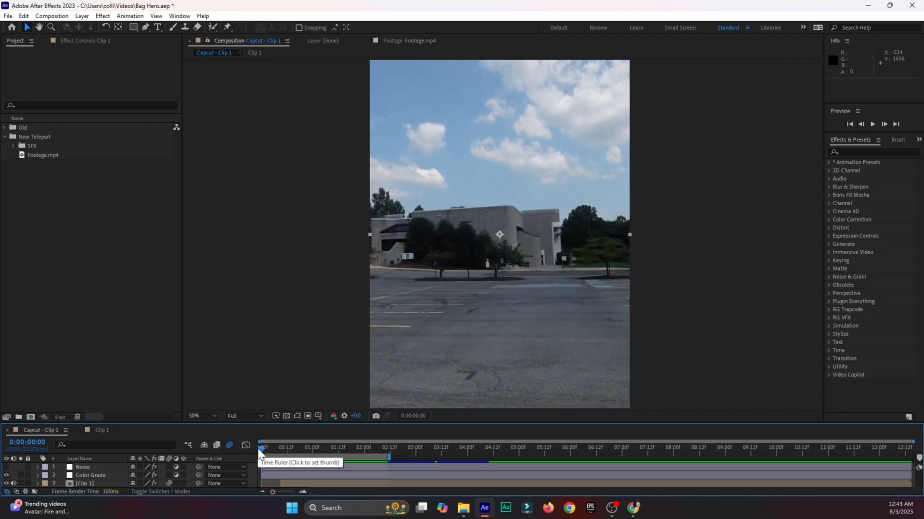
Enlarge the timeline area, set the composition view to Fit up to 100%, and save the project
drag(285, 420, 296, 314)
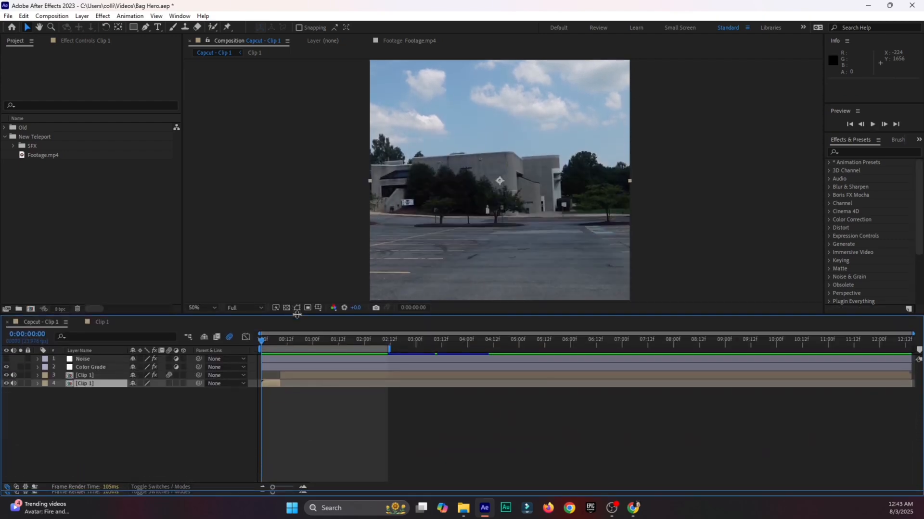
click(203, 308)
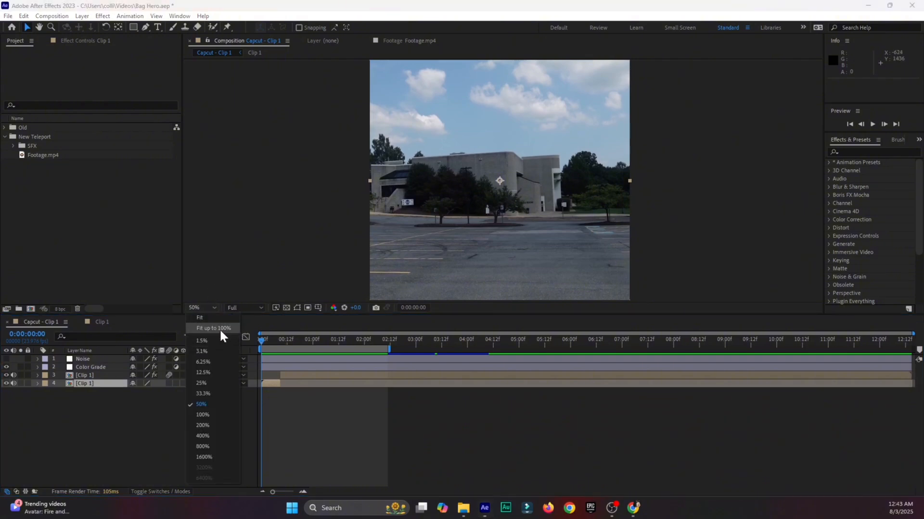
click(220, 328)
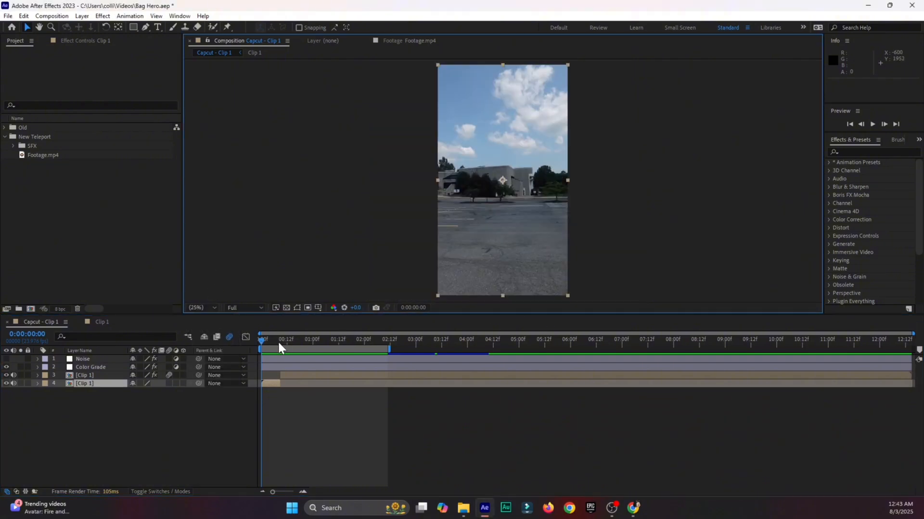
key(ctrl+s)
click(36, 136)
right_click(36, 136)
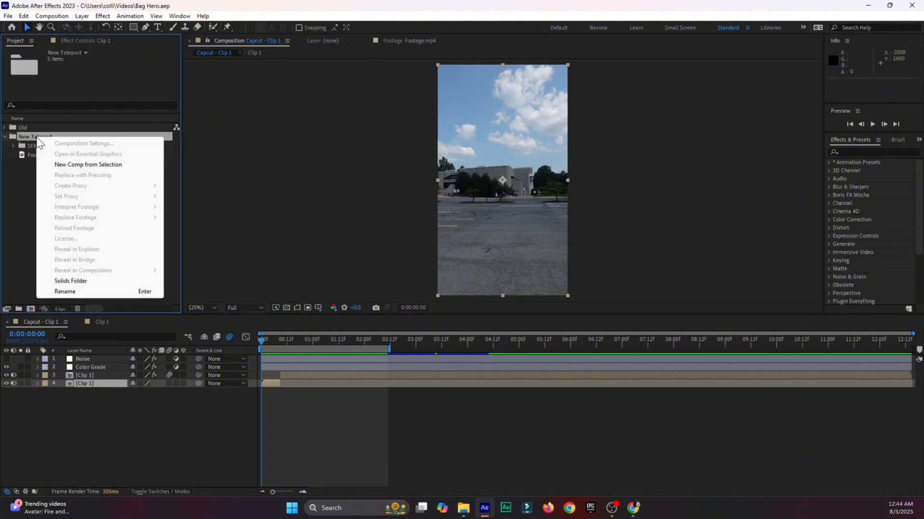
click(5, 219)
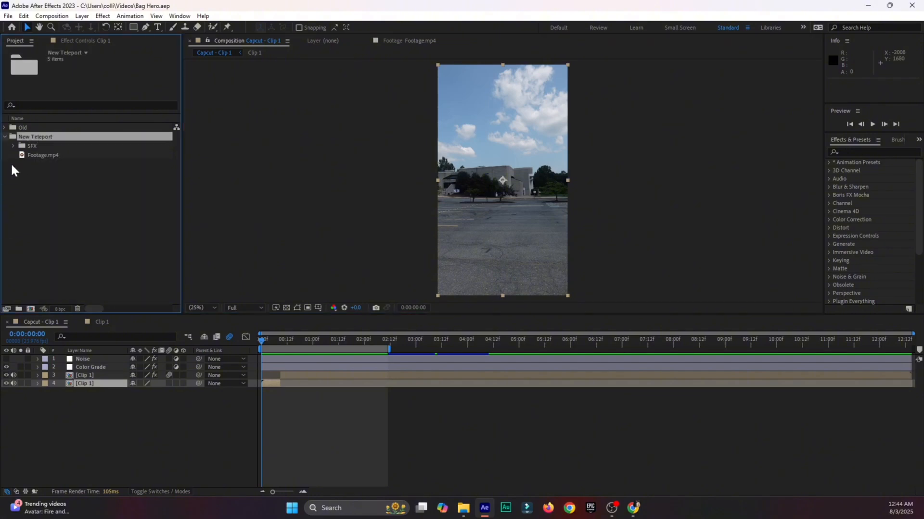
Open Footage.mp4 to review the raw jump shot, and look through the sound files in the SFX folder
double_click(33, 154)
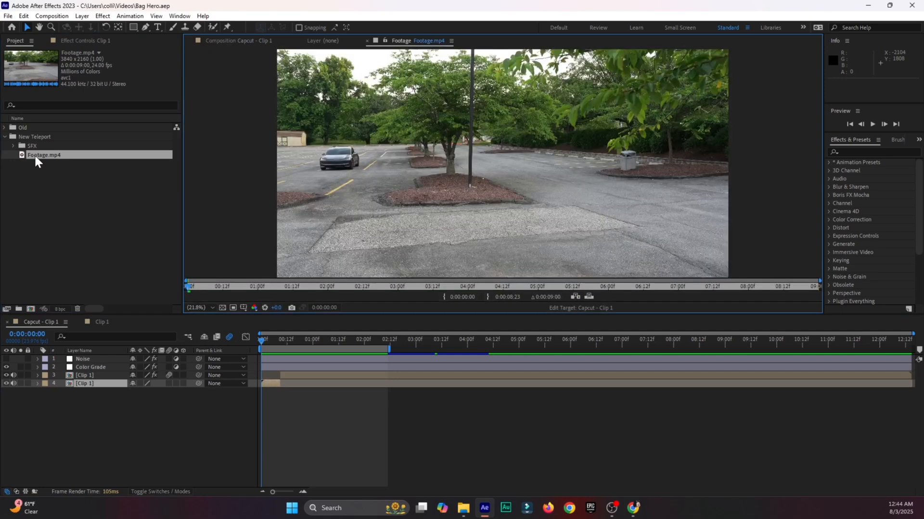
drag(258, 284, 490, 284)
click(14, 146)
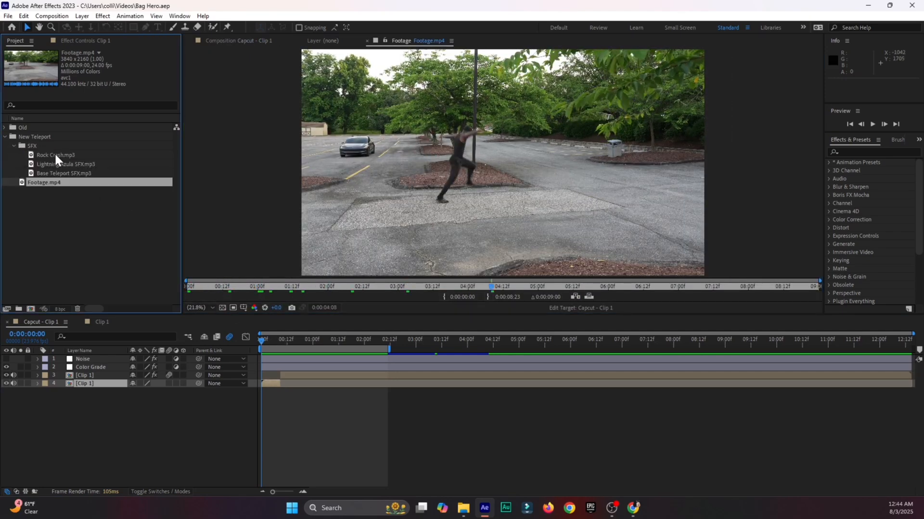
click(57, 162)
click(60, 173)
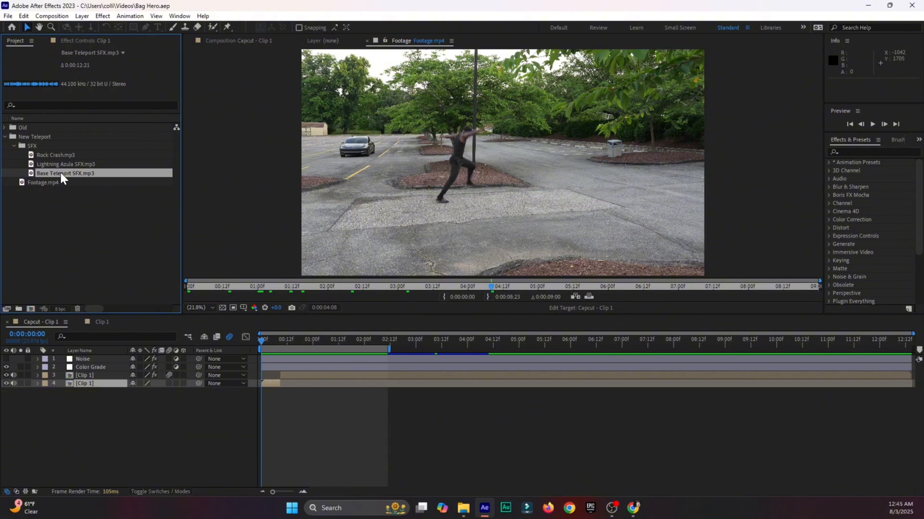
Create a new composition from Footage.mp4 in the New Teleport folder
click(278, 340)
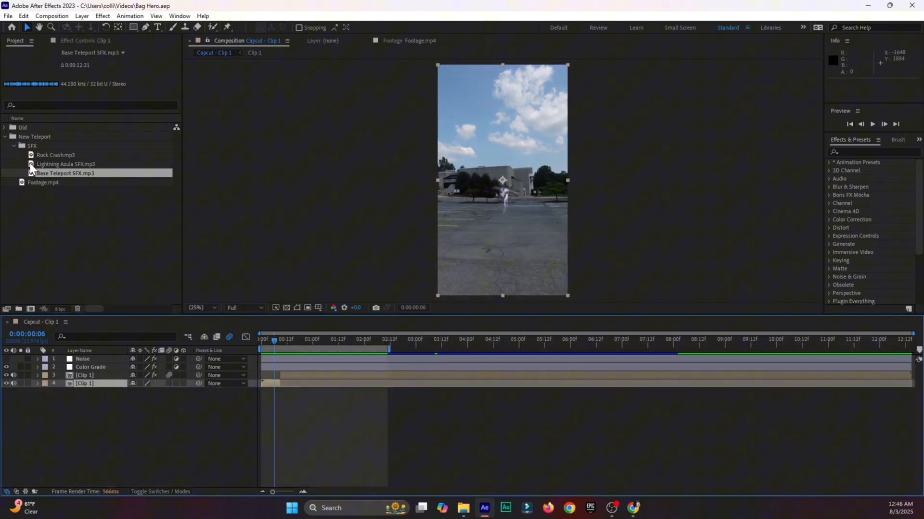
click(56, 184)
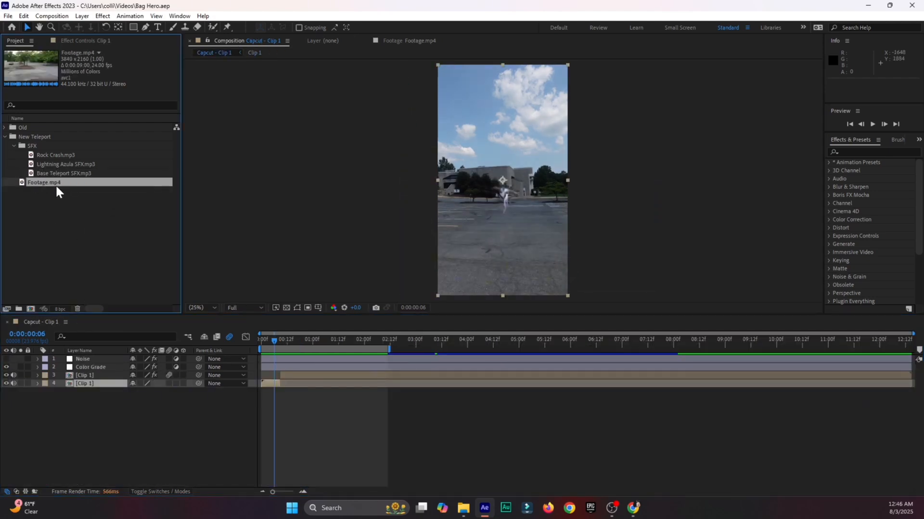
drag(37, 180, 30, 309)
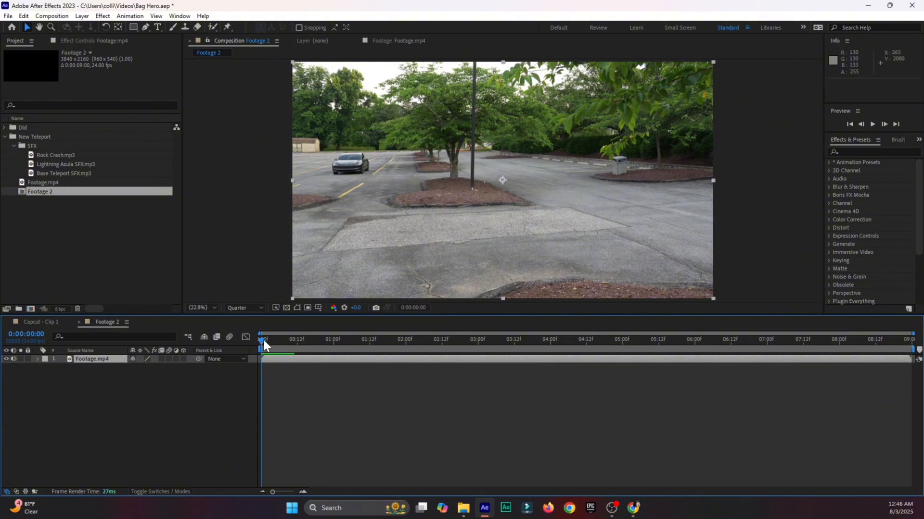
Scrub through the new footage composition to examine the empty background plate, the actor's entrance and the landing
mouse_move(263, 339)
mouse_down()
mouse_move(309, 339)
mouse_move(255, 350)
mouse_up()
drag(266, 348, 273, 375)
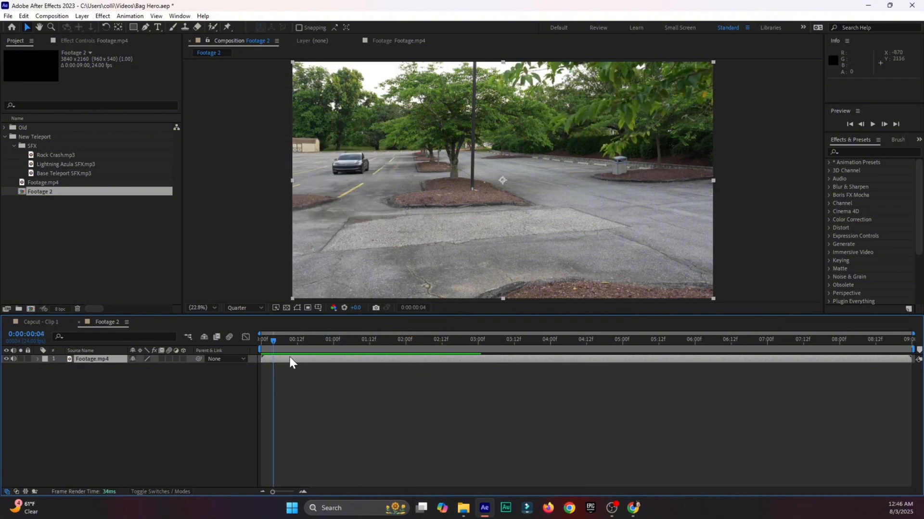
drag(273, 341, 270, 366)
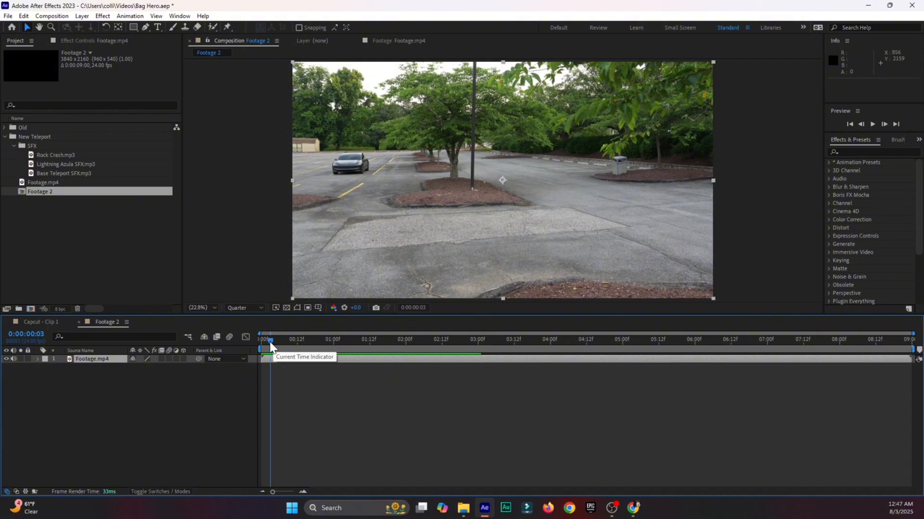
drag(272, 342, 785, 332)
drag(796, 327, 757, 337)
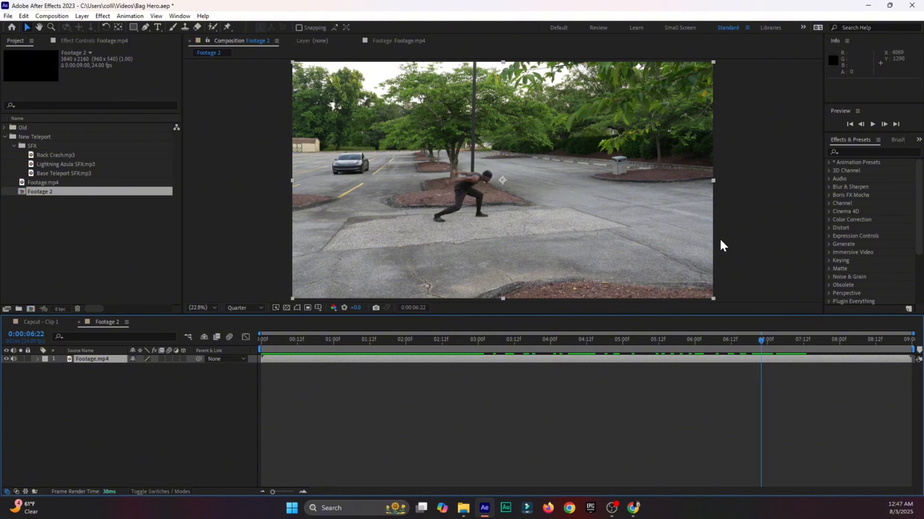
drag(770, 339, 260, 409)
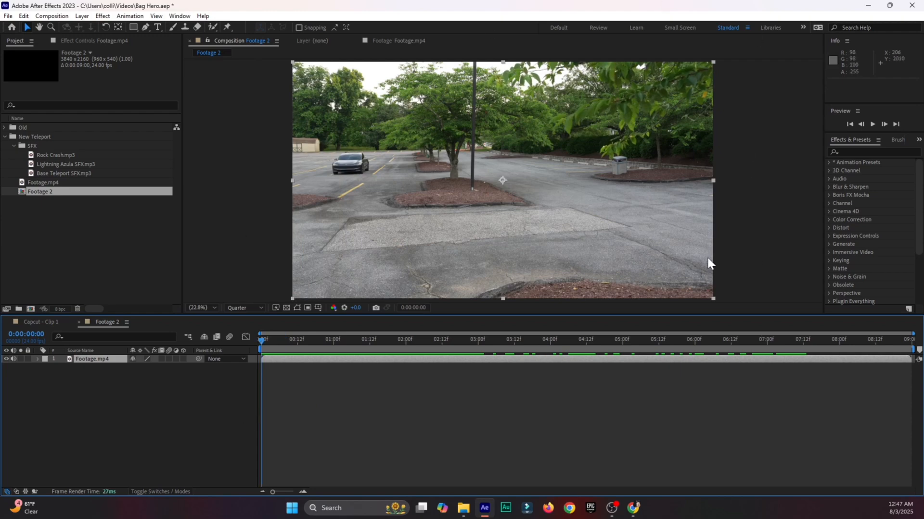
drag(269, 350, 387, 351)
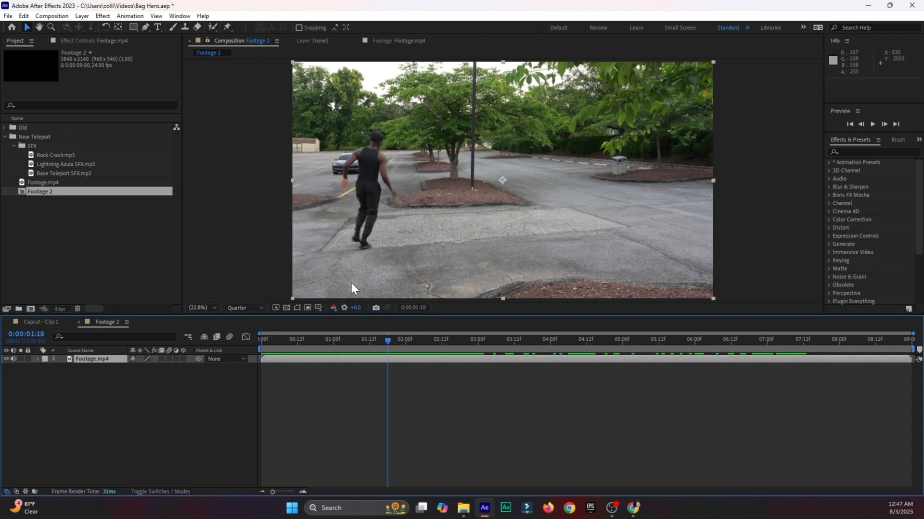
Collapse the New Teleport project folder and move the current time to 0:00:00:08 on the empty background
click(4, 137)
drag(311, 352, 284, 344)
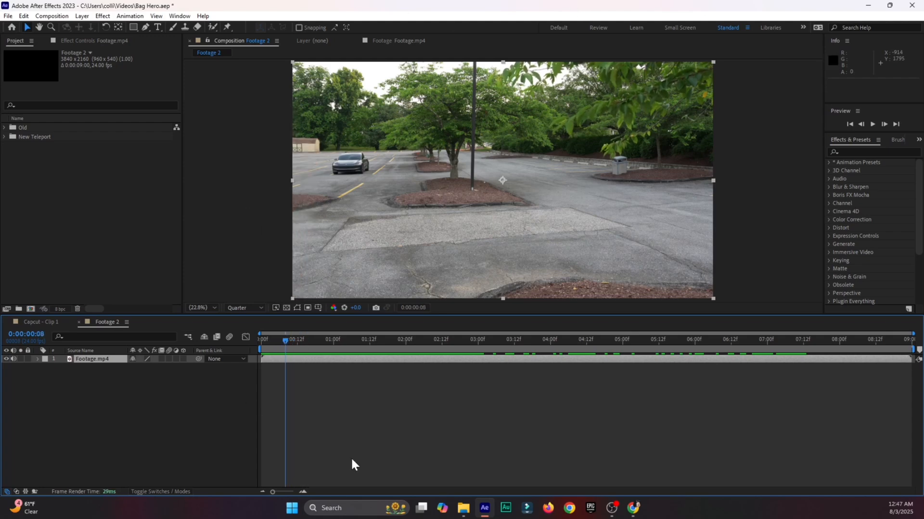
Split the footage layer at 0:00:00:08 and scrub through the part containing the actor
key(ctrl+d)
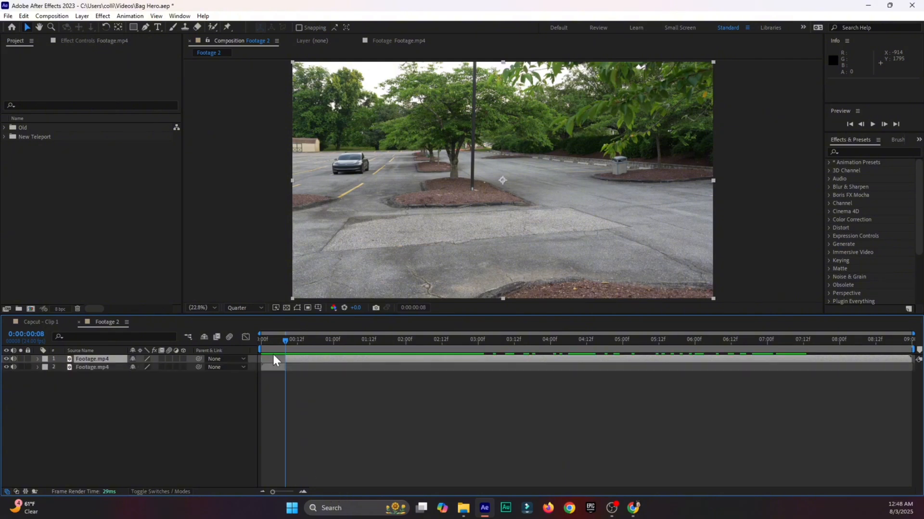
drag(273, 352, 508, 354)
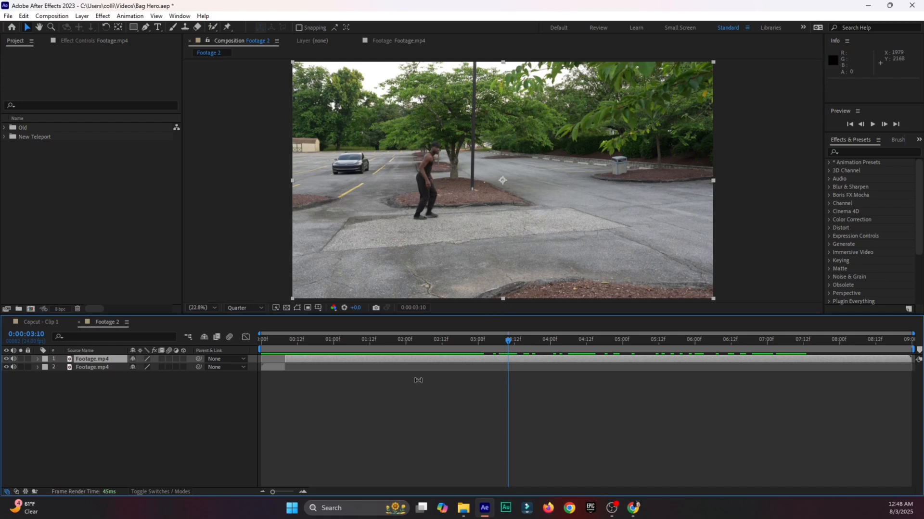
drag(356, 345, 244, 344)
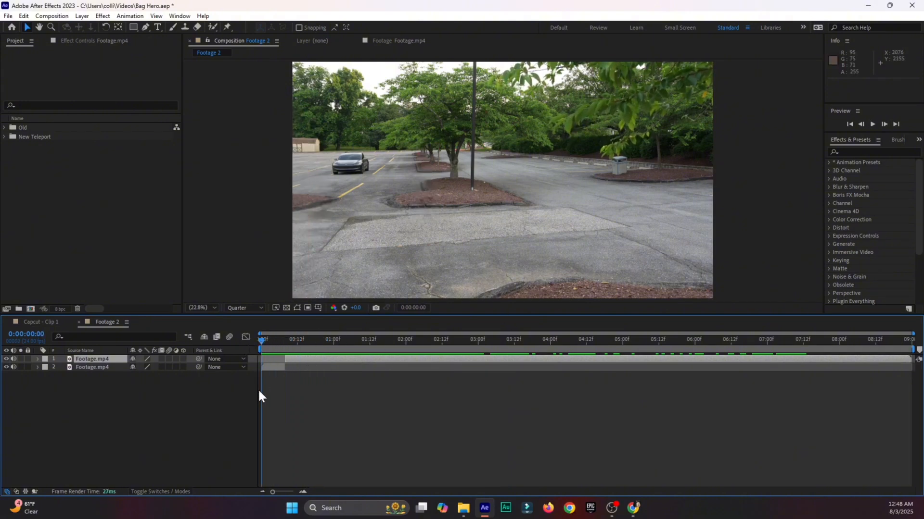
Freeze the short empty-background clip on its frame at 0:00:00:00
click(276, 367)
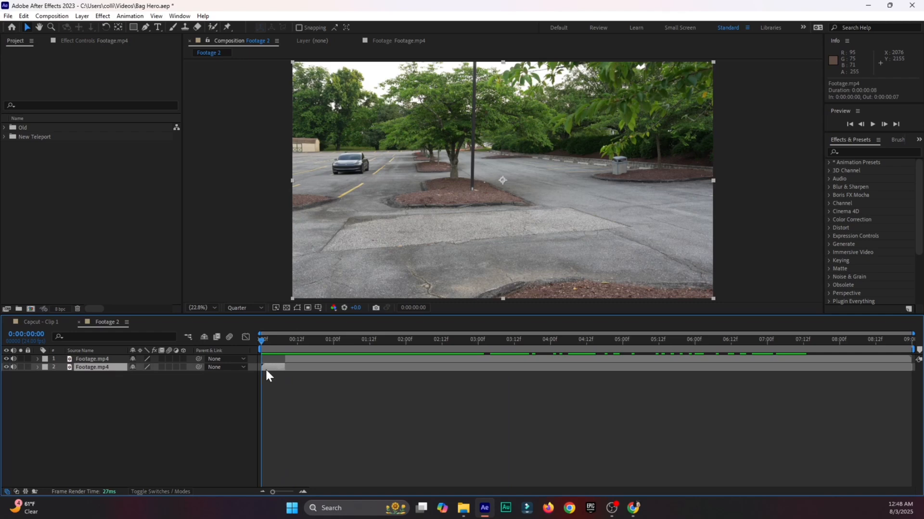
right_click(266, 370)
mouse_move(304, 134)
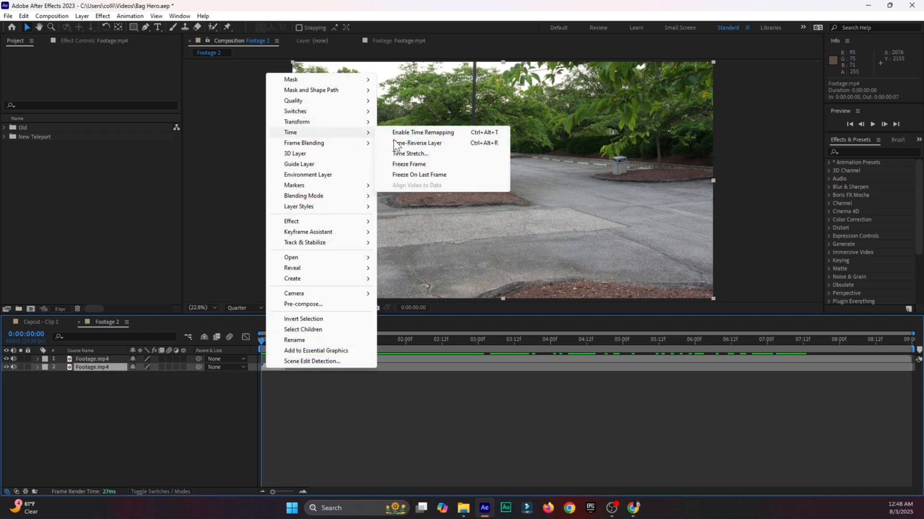
click(423, 166)
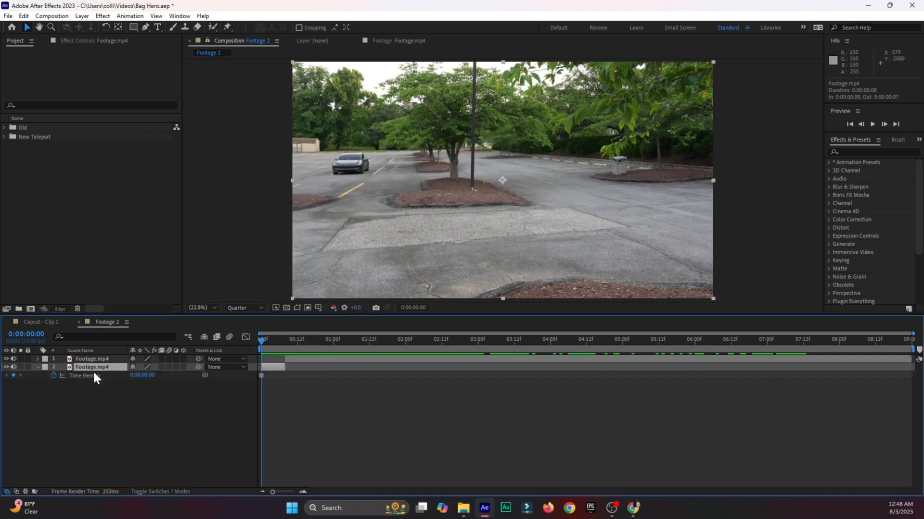
Rename the frozen background layer BG and give it a Brown label colour
key(Return)
text(BG)
click(46, 367)
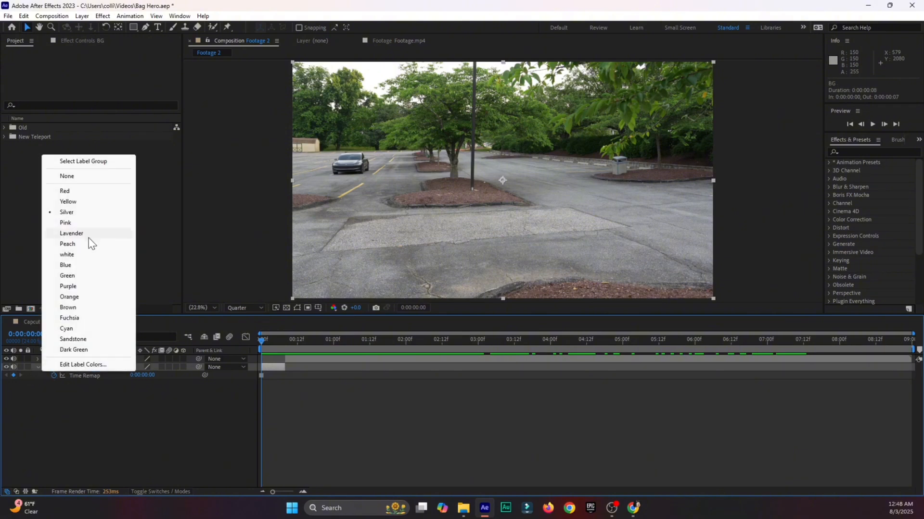
click(84, 306)
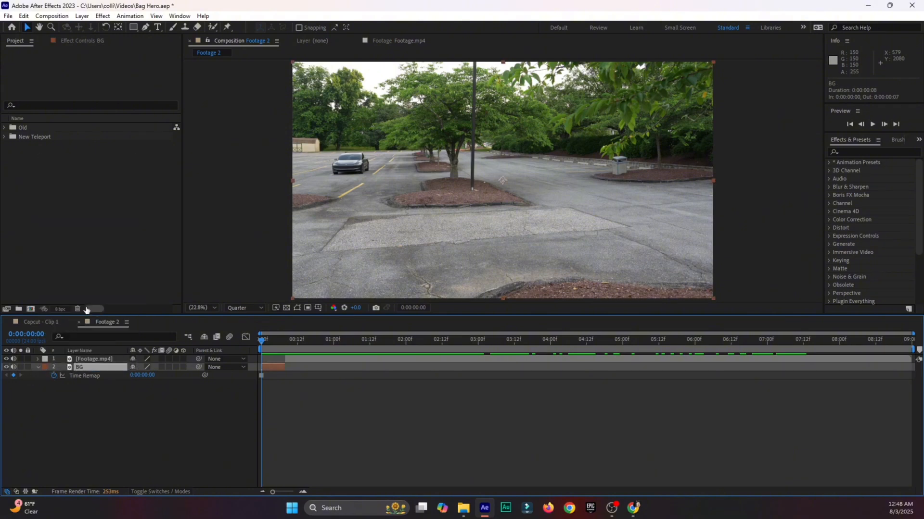
Turn off the BG layer's audio and extend the layer to the end of the composition, saving the project
click(13, 367)
drag(289, 369, 913, 368)
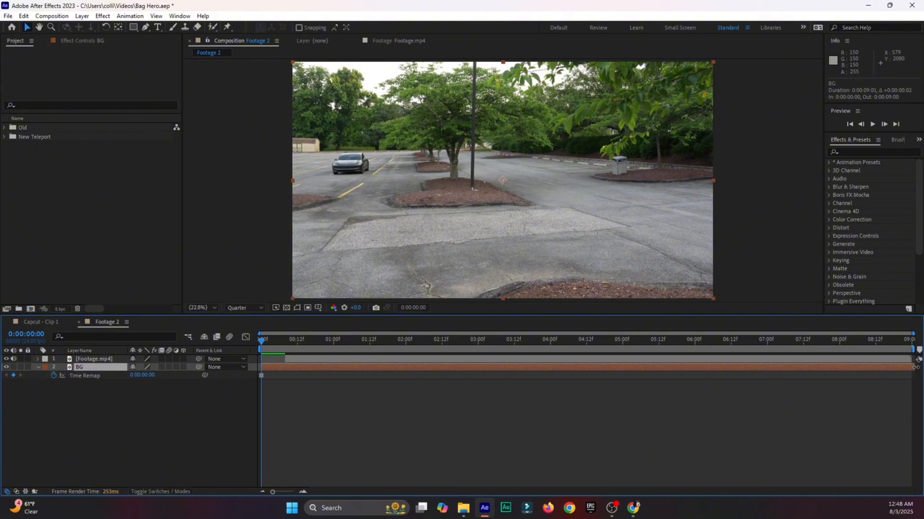
drag(915, 367, 913, 367)
key(ctrl+s)
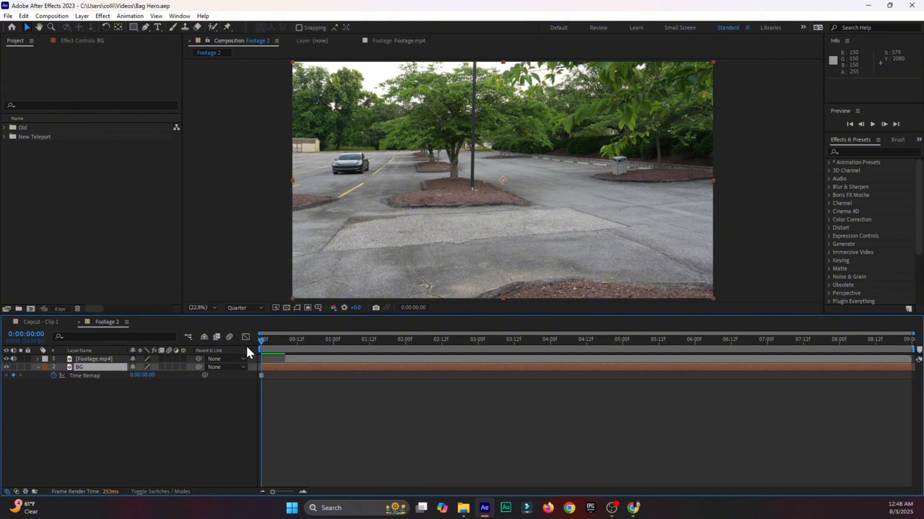
Split the footage layer at 0:00:04:03, where the actor is in mid-air, and delete the part before the cut
click(303, 491)
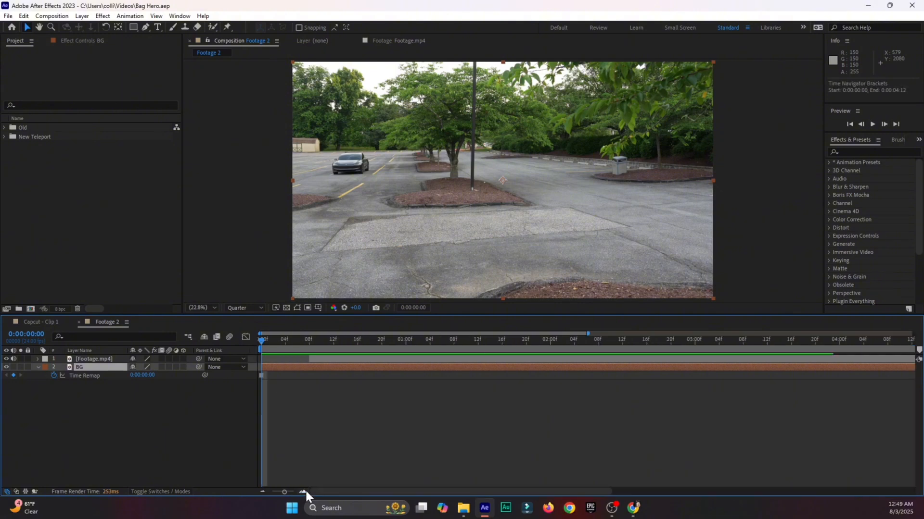
click(260, 350)
click(134, 446)
drag(273, 341, 382, 342)
click(262, 492)
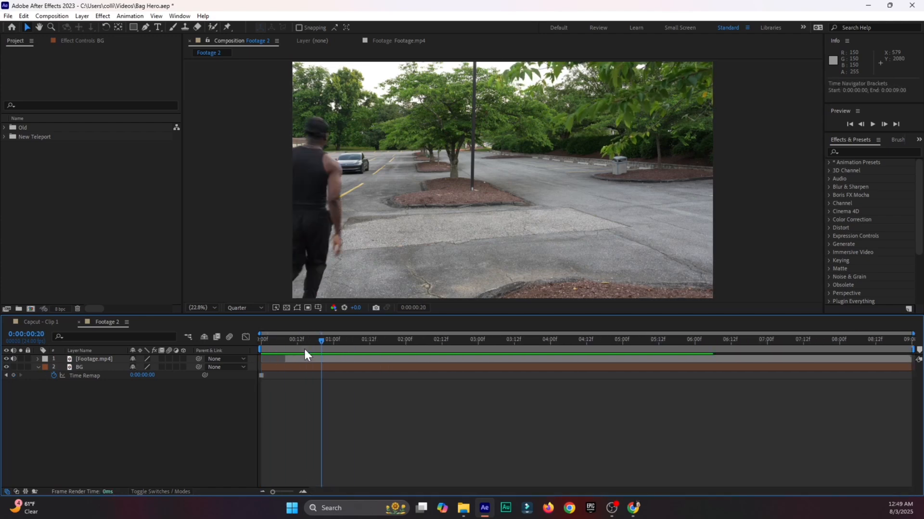
drag(321, 342, 557, 353)
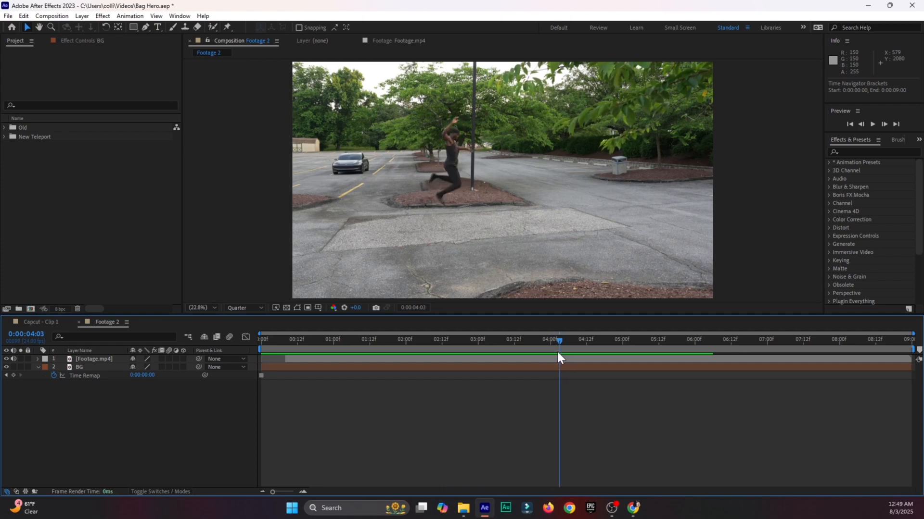
click(547, 356)
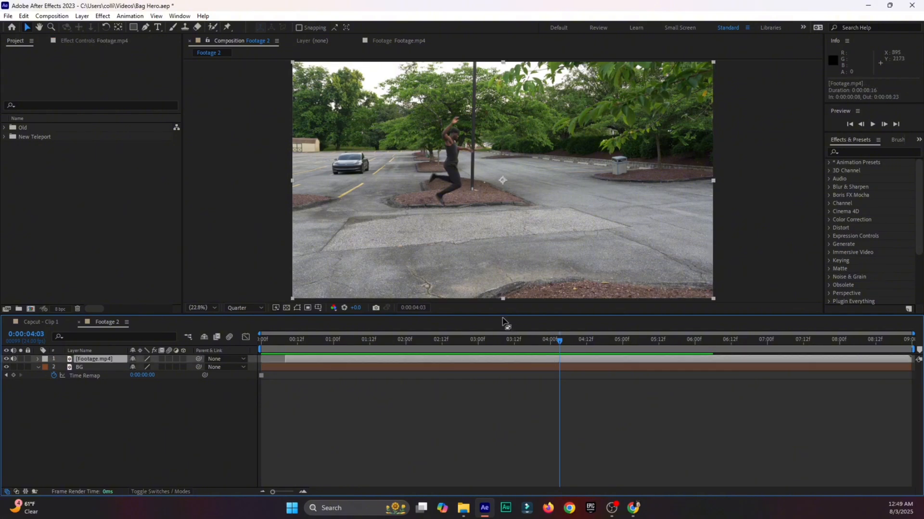
key(ctrl+shift+d)
click(466, 368)
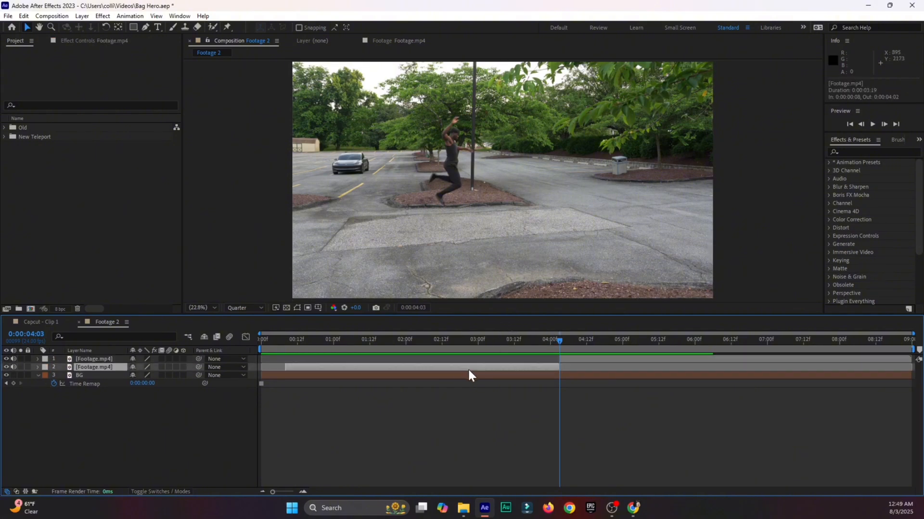
key(Delete)
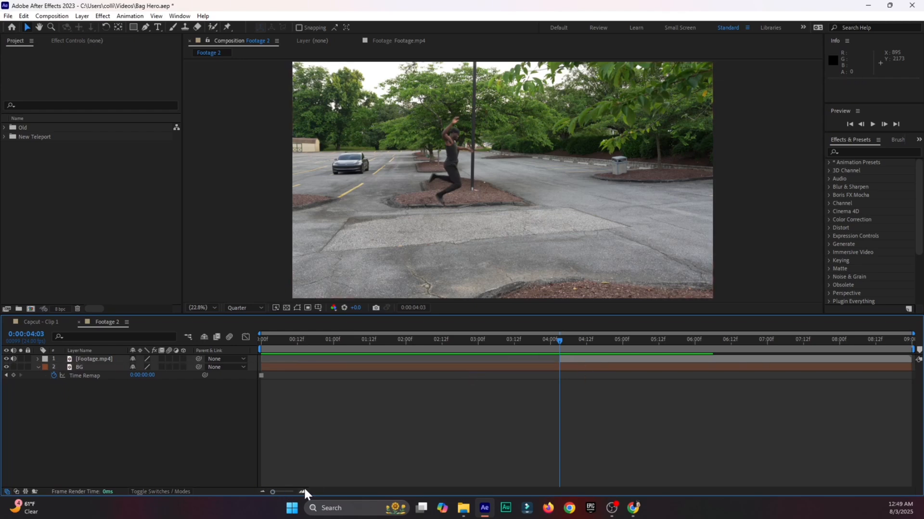
Move the remaining footage clip earlier so that it starts at 0:00:00:06, after a short stretch of empty background
drag(592, 361, 335, 368)
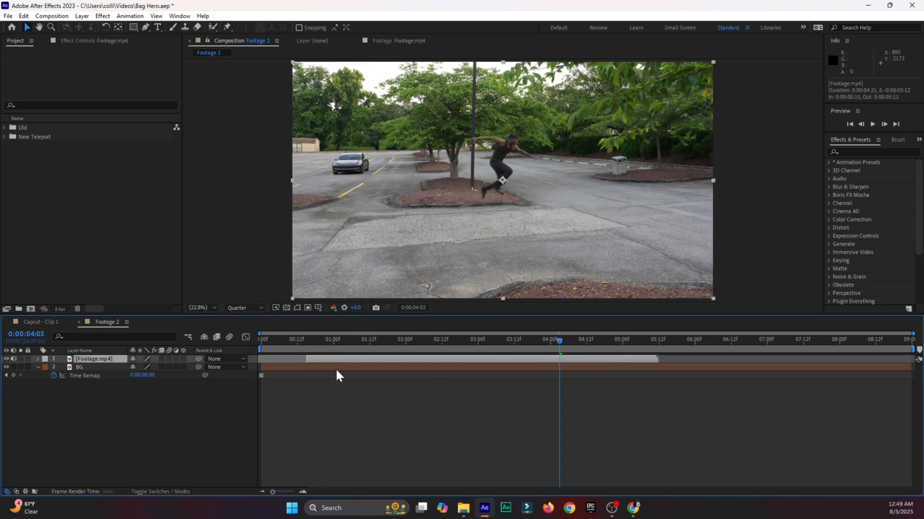
key(Home)
drag(245, 342, 279, 359)
click(266, 339)
click(305, 363)
click(259, 342)
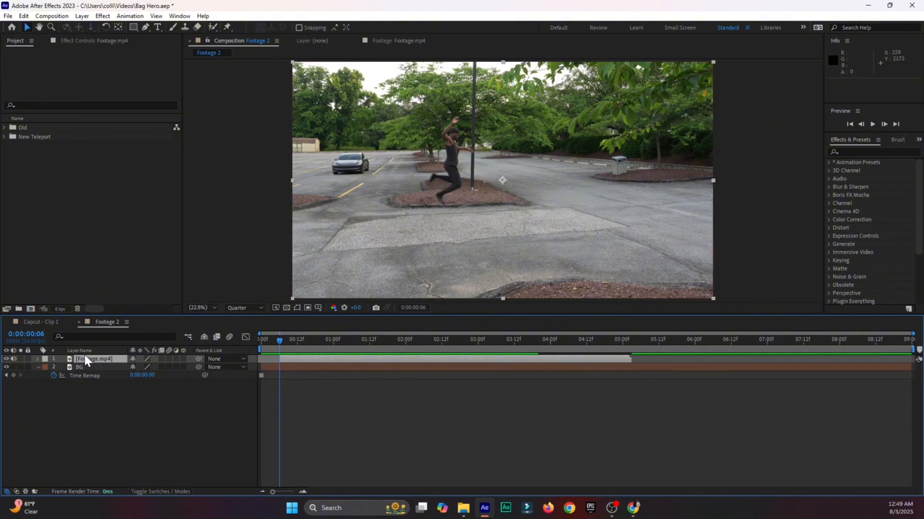
Lower the footage clip's Audio Levels to -11 dB and collapse its properties
key(l)
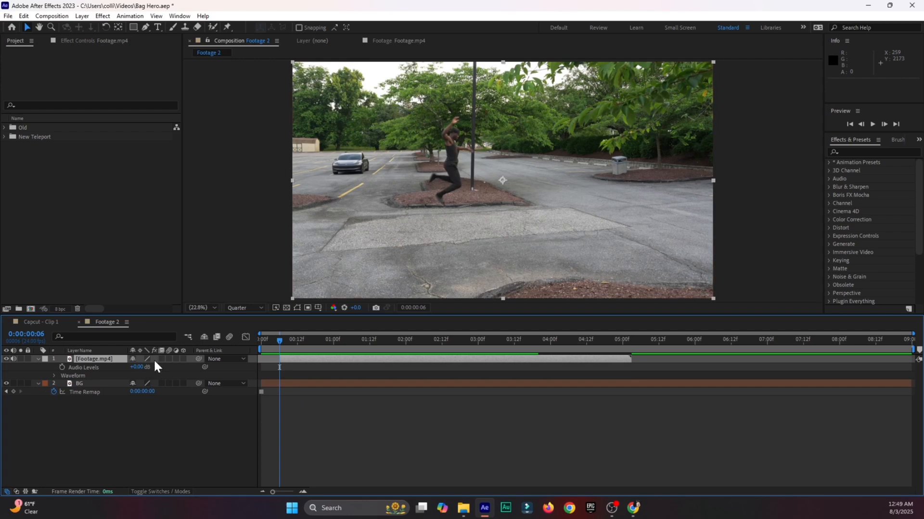
drag(138, 367, 134, 369)
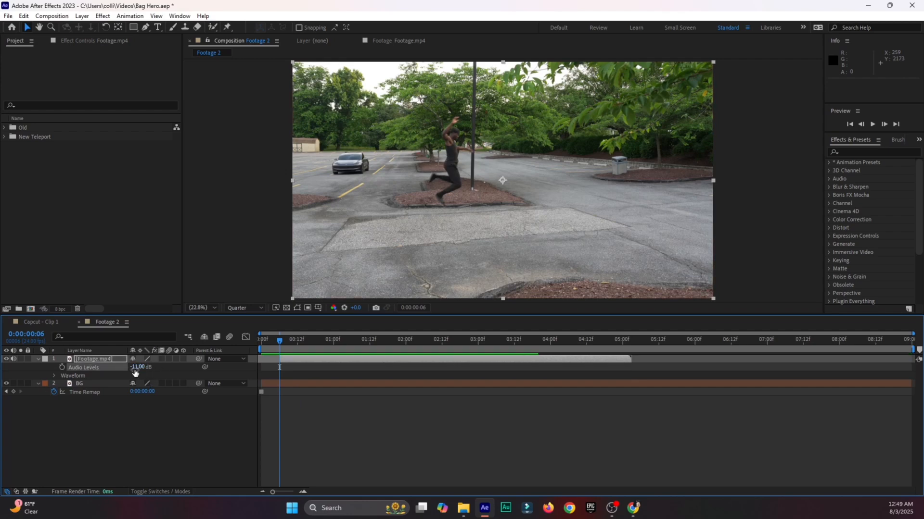
click(37, 359)
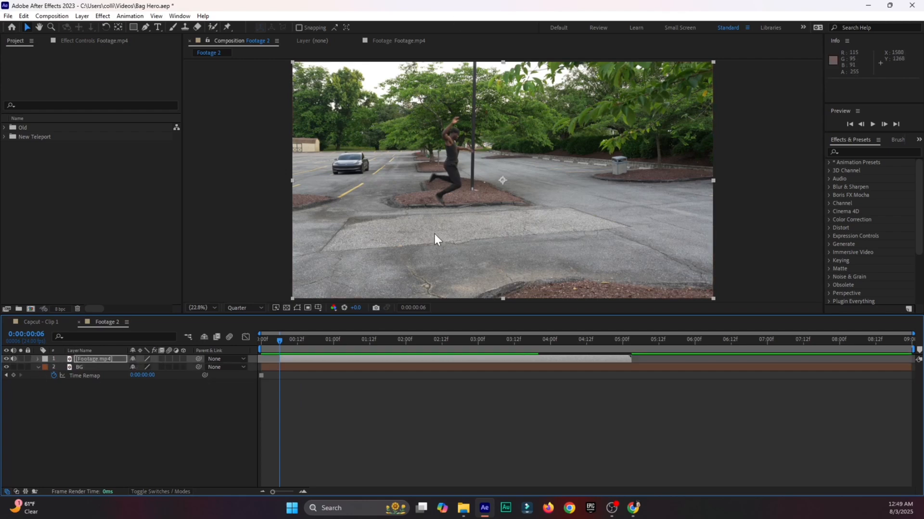
Preview the landing from the start and split the footage clip at 0:00:02:21, where the actor crouches with his arms back
click(269, 344)
drag(269, 343, 238, 350)
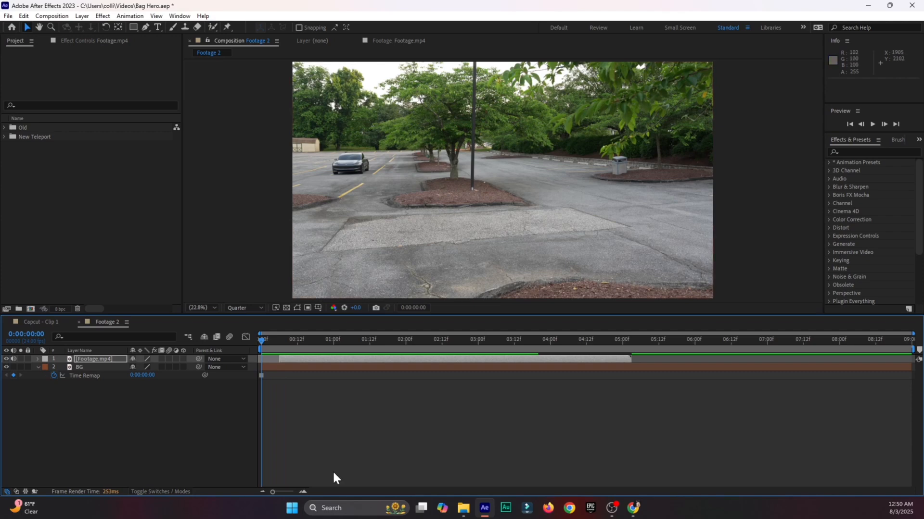
key(space)
drag(273, 351, 385, 354)
key(space)
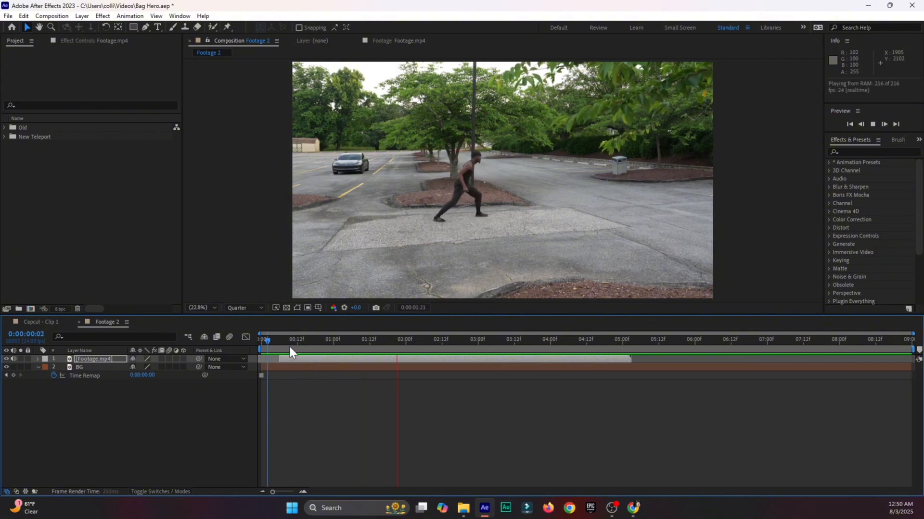
drag(468, 346, 471, 367)
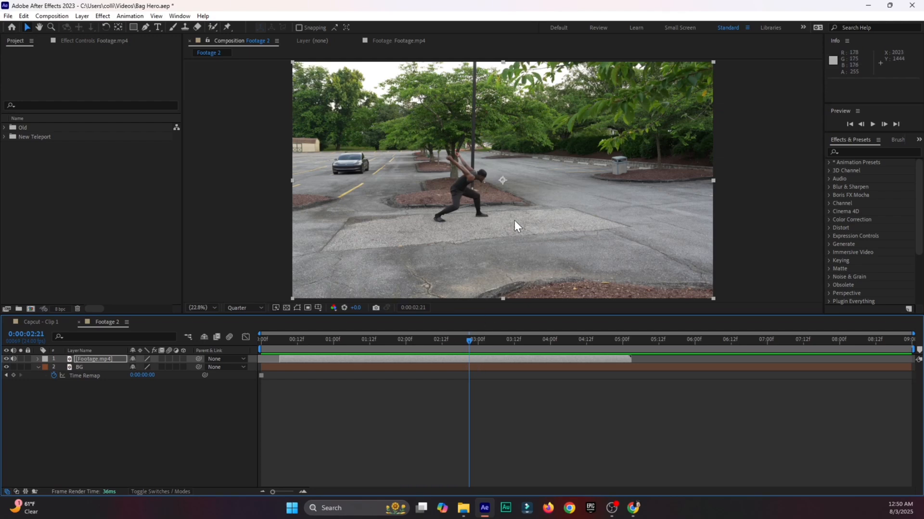
key(ctrl+shift+d)
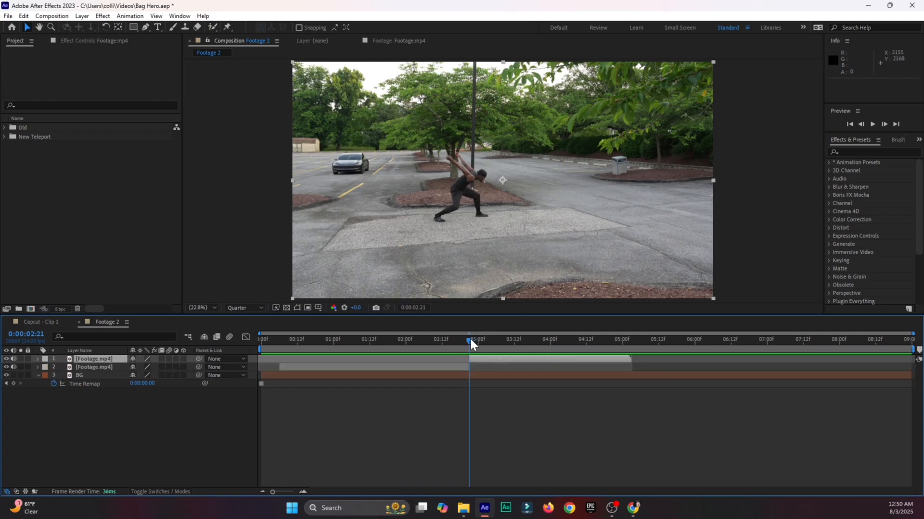
Split the second footage clip at 0:00:03:13 during the jump and delete the part after the cut
drag(470, 336, 519, 348)
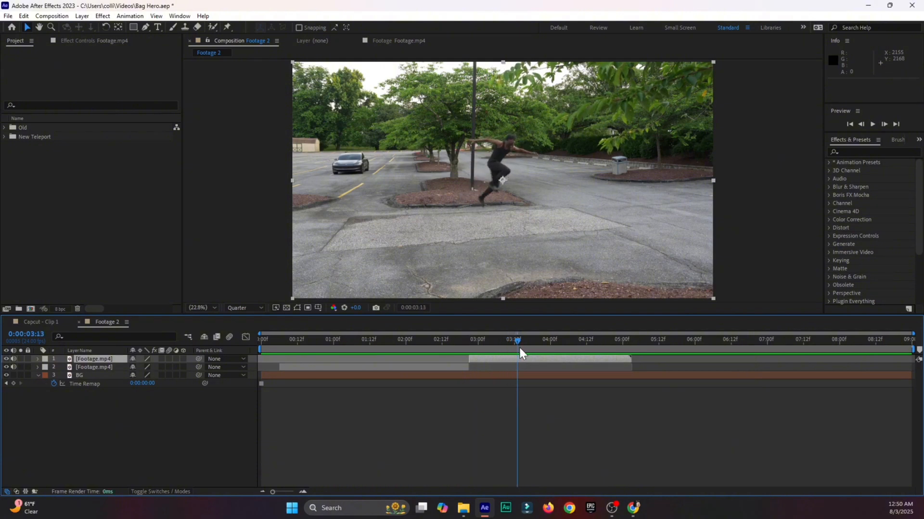
key(ctrl+shift+d)
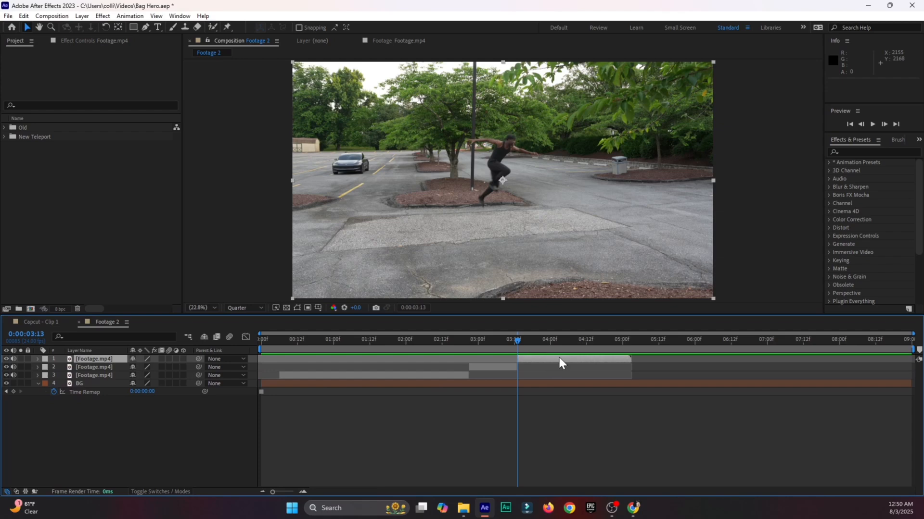
key(Delete)
Speed up the short jump clip with Time Stretch, using a Stretch Factor of 50
drag(494, 343, 485, 359)
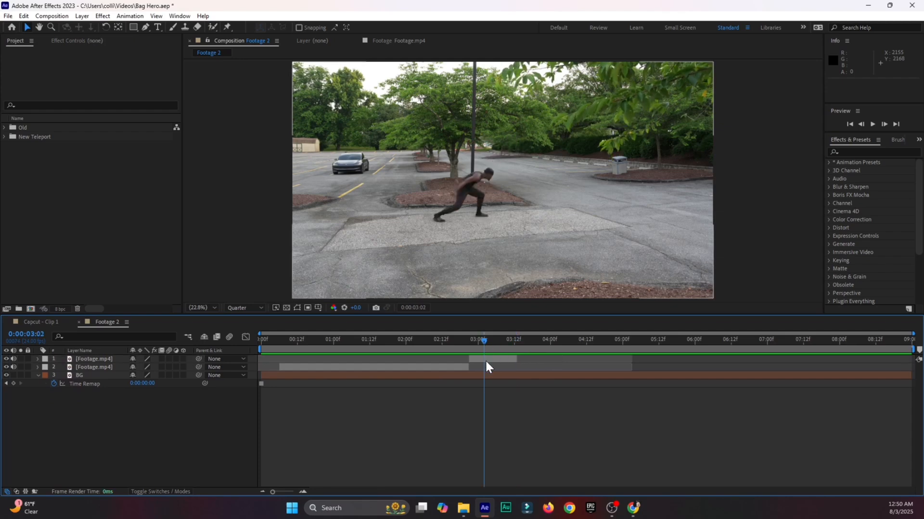
click(486, 361)
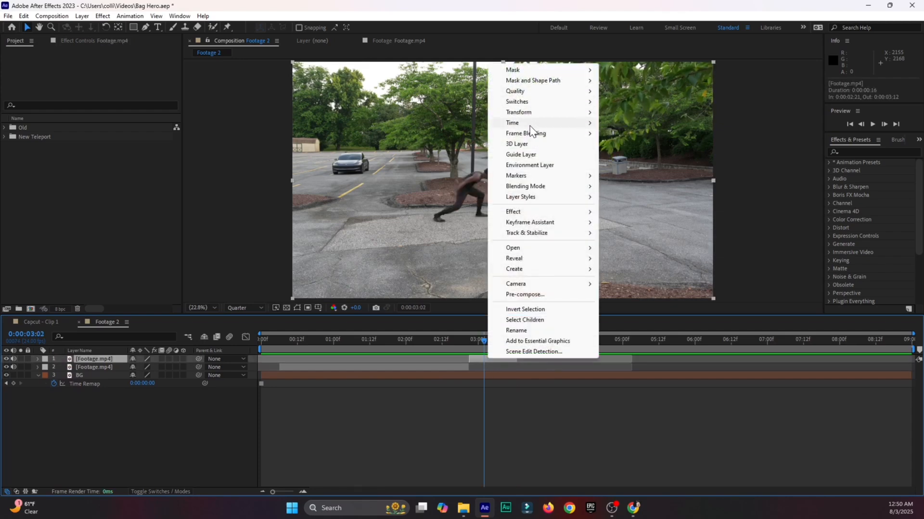
mouse_move(534, 123)
click(635, 143)
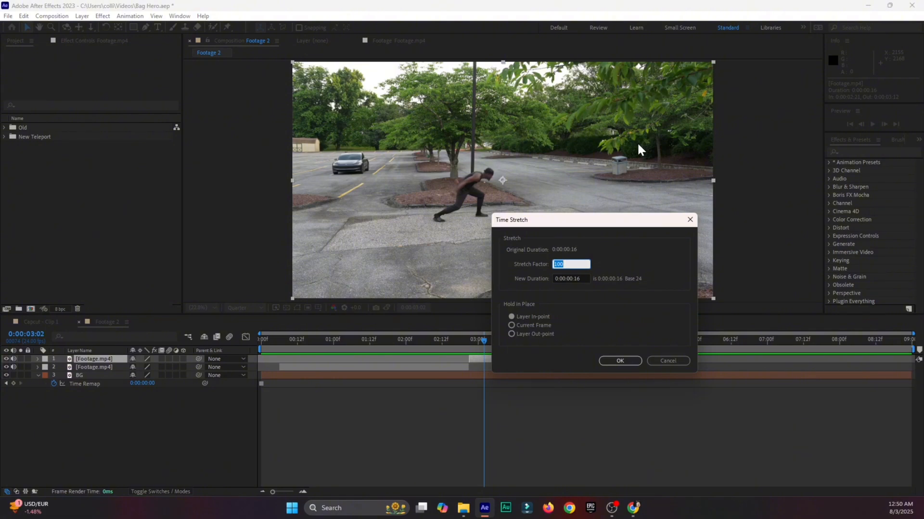
text(50)
click(619, 360)
Preview the sped-up jump, turning off its clip's audio, and save the project
drag(482, 342, 419, 351)
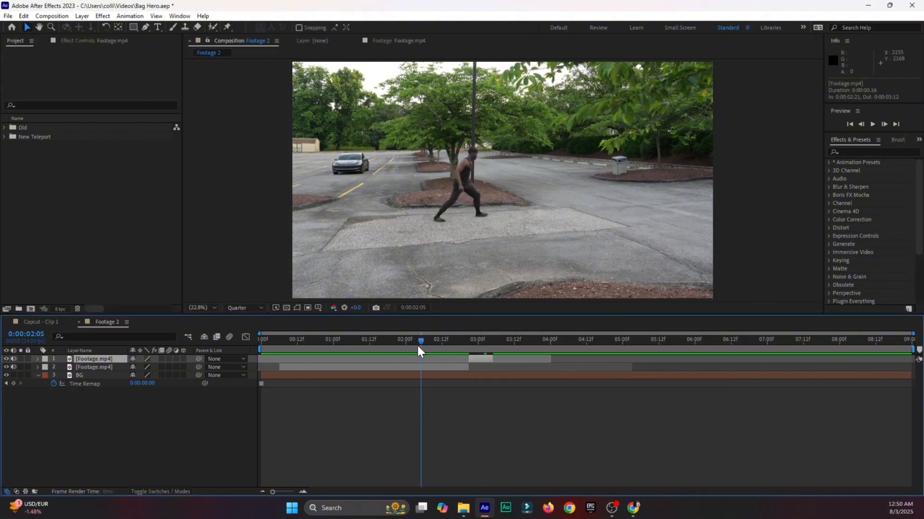
key(space)
click(463, 346)
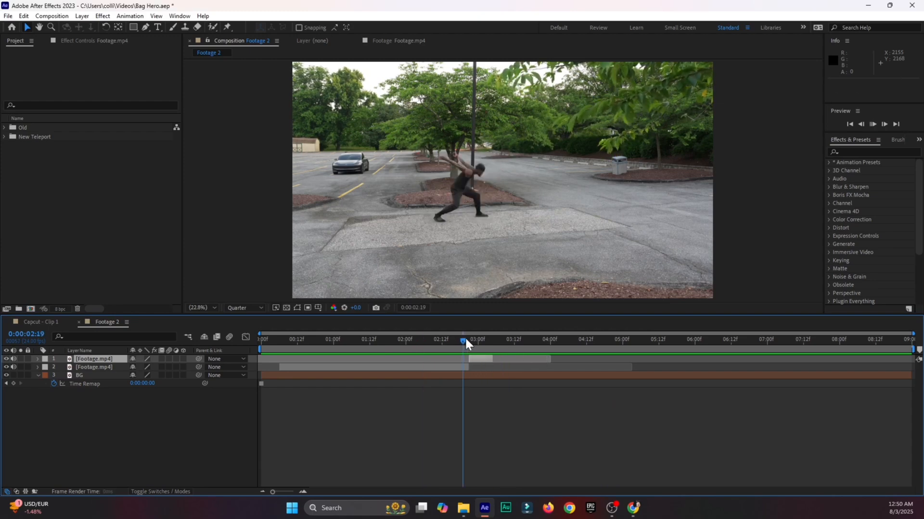
mouse_move(464, 339)
mouse_down()
mouse_move(489, 342)
mouse_move(472, 342)
mouse_up()
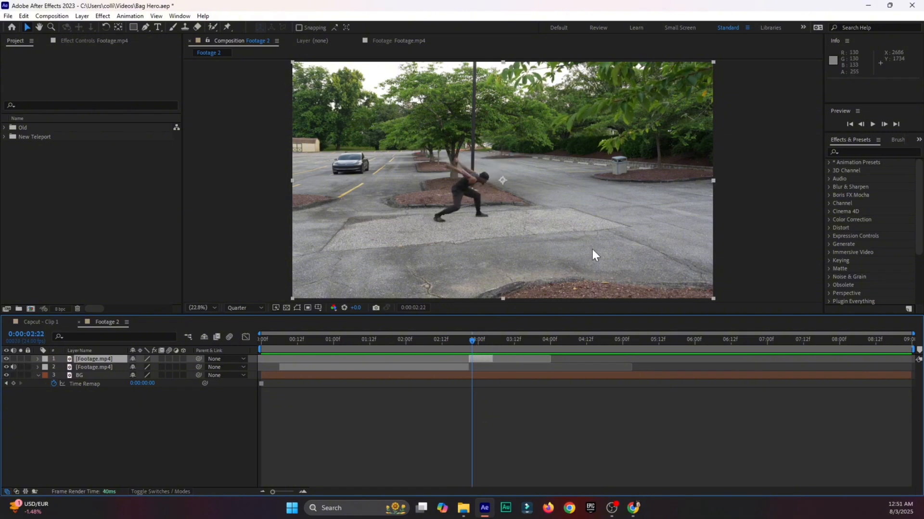
key(ctrl+s)
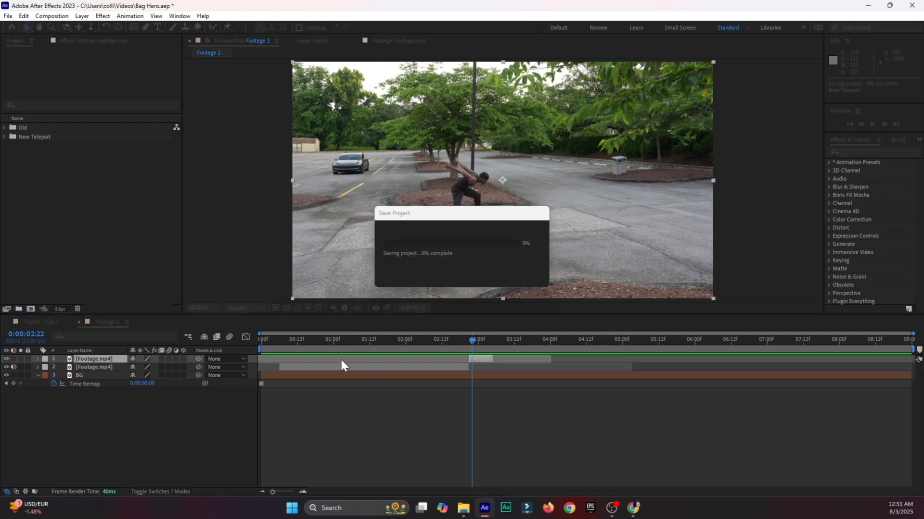
Review the landing clip from the start up to 0:00:02:02 and save the project
key(Home)
drag(259, 367, 412, 345)
click(296, 366)
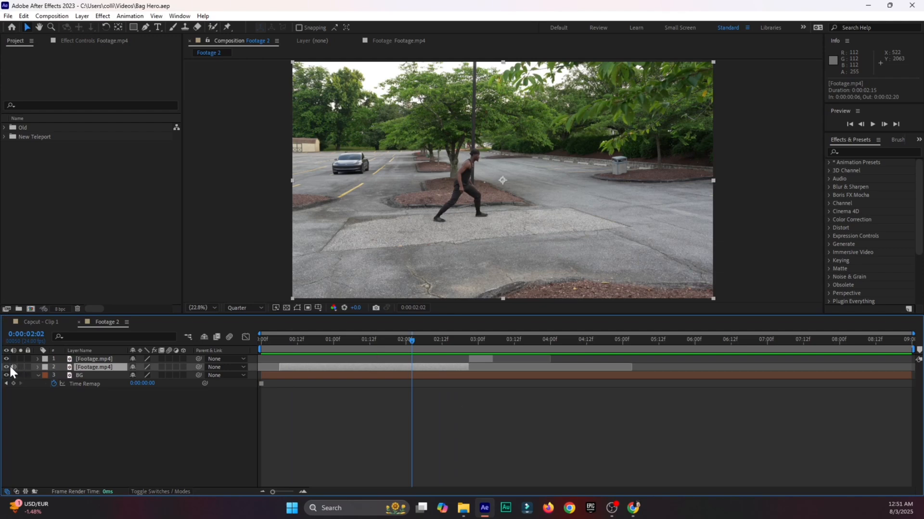
key(ctrl+shift+a)
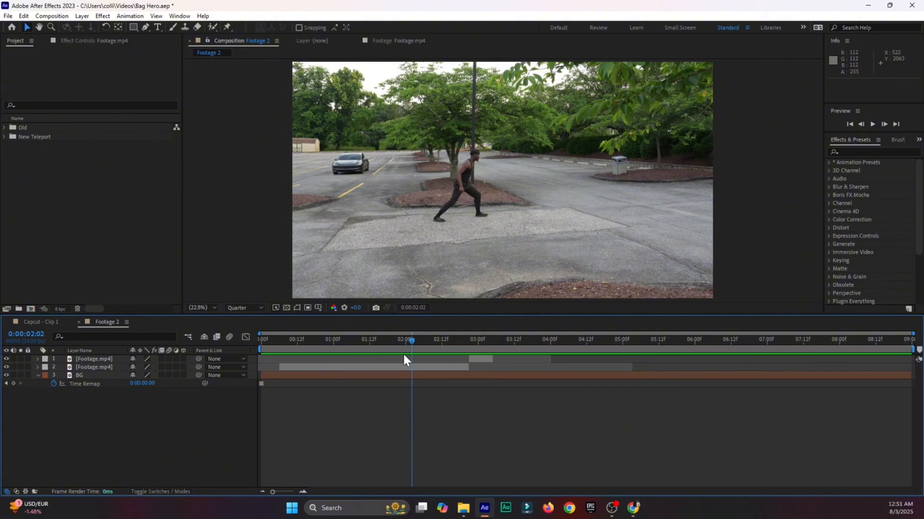
drag(287, 345, 392, 350)
key(ctrl+z)
key(ctrl+s)
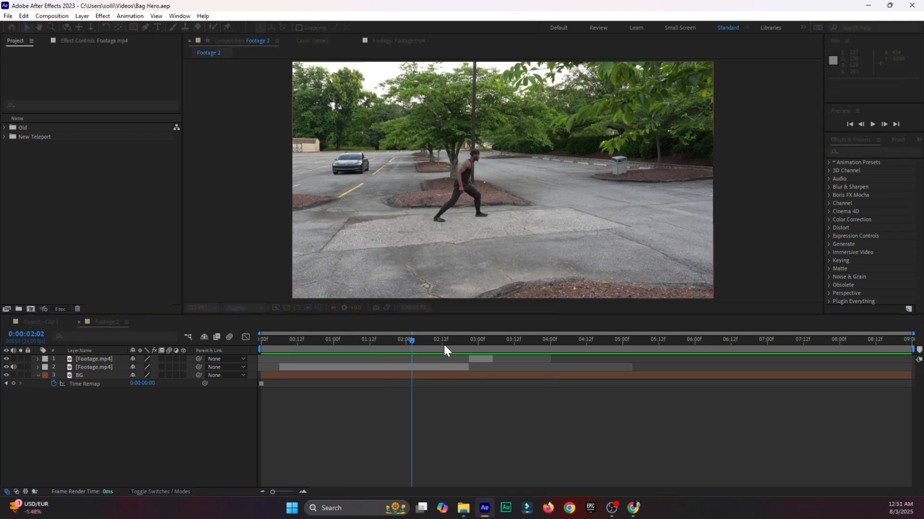
Split the landing clip at 0:00:00:07, one frame after its start
drag(443, 343, 278, 401)
click(302, 491)
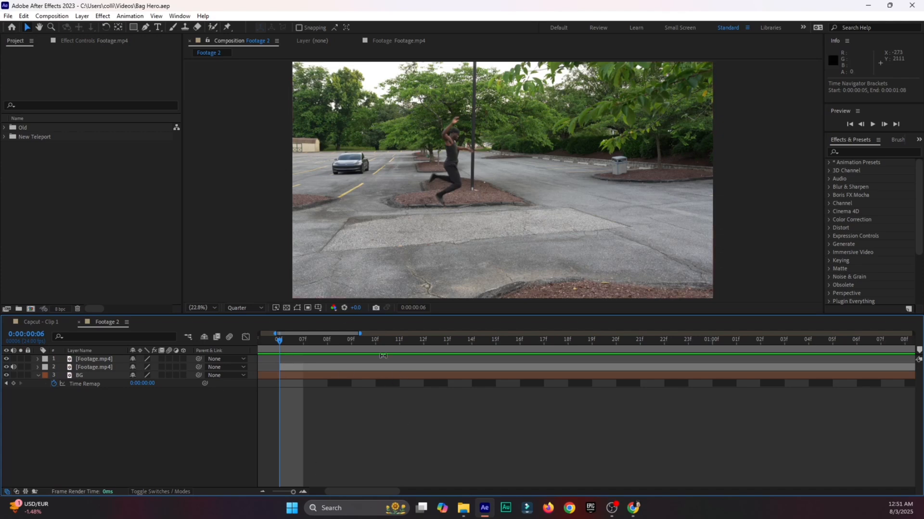
click(286, 366)
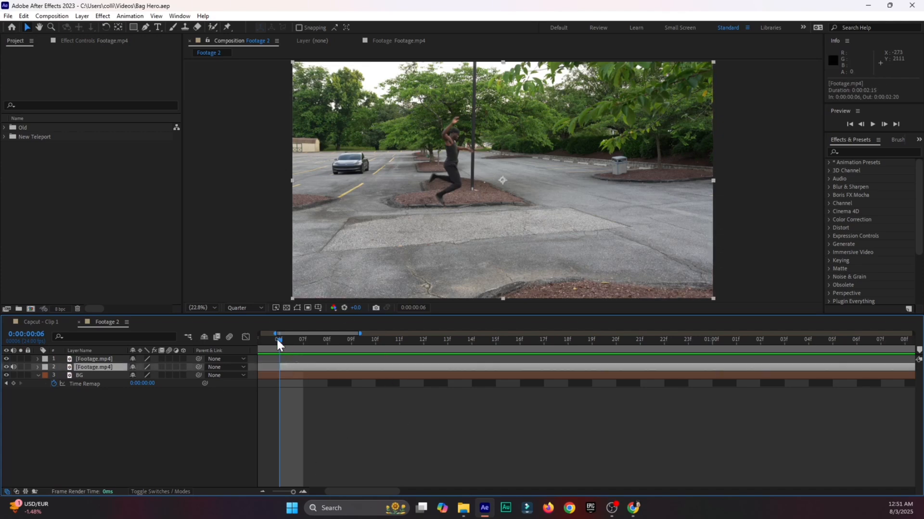
drag(278, 337, 298, 340)
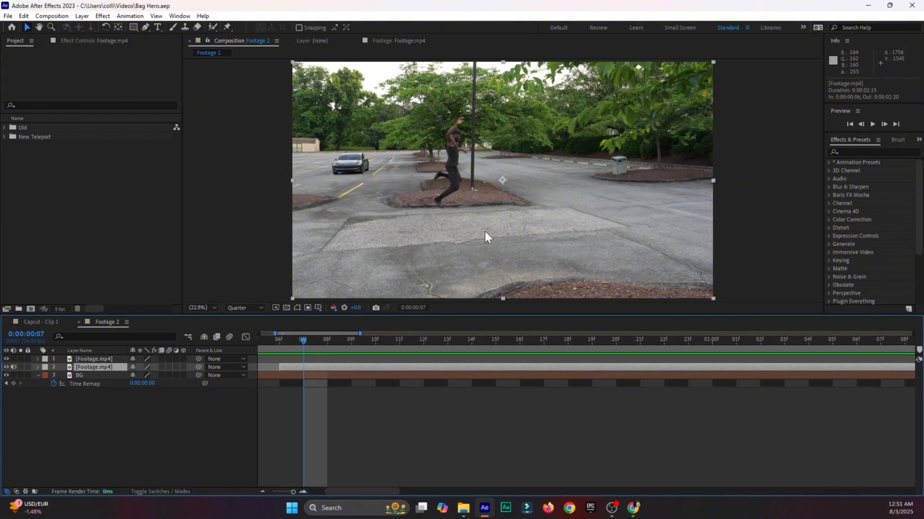
key(ctrl+shift+d)
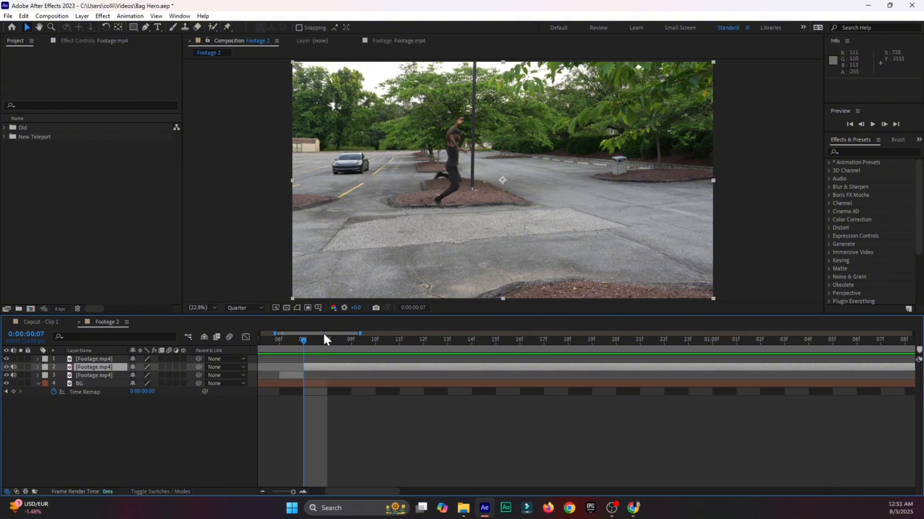
Apply Freeze Frame to the one-frame landing clip at 0:00:00:06, inspect the frozen actor and save the project
drag(299, 338, 279, 339)
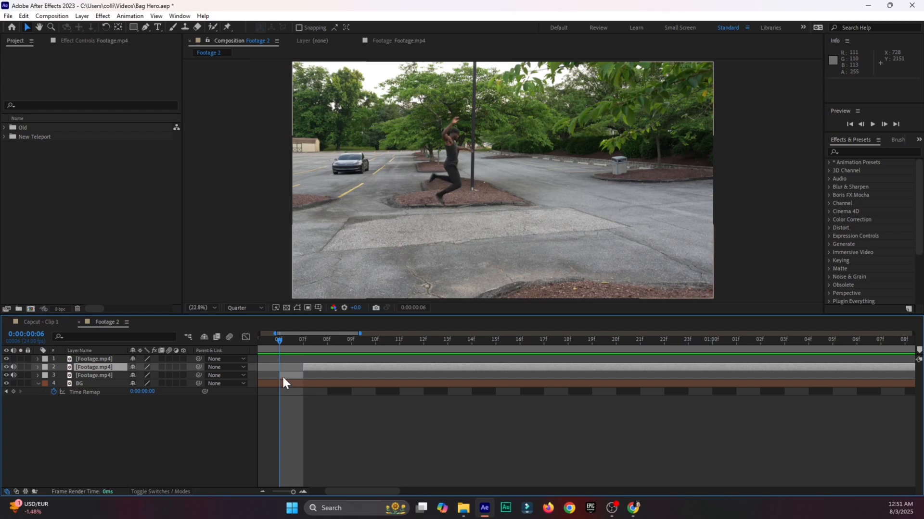
click(282, 375)
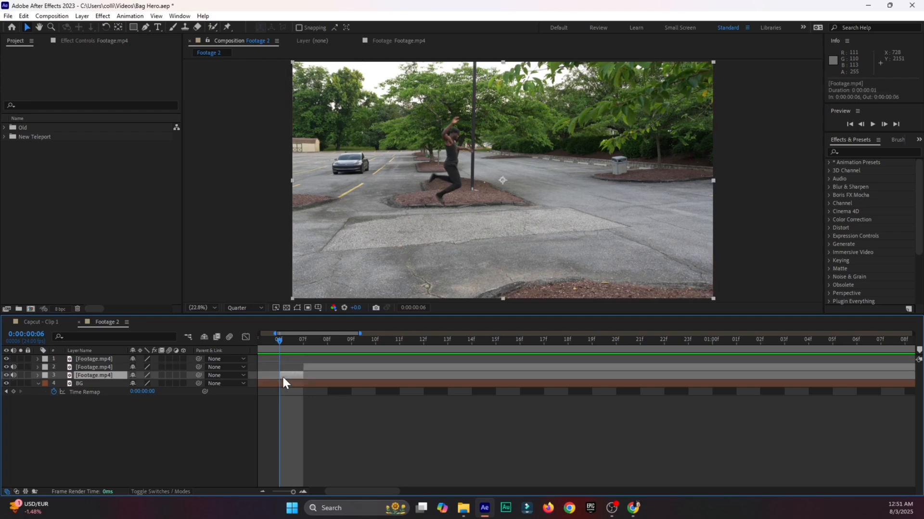
right_click(283, 376)
mouse_move(339, 143)
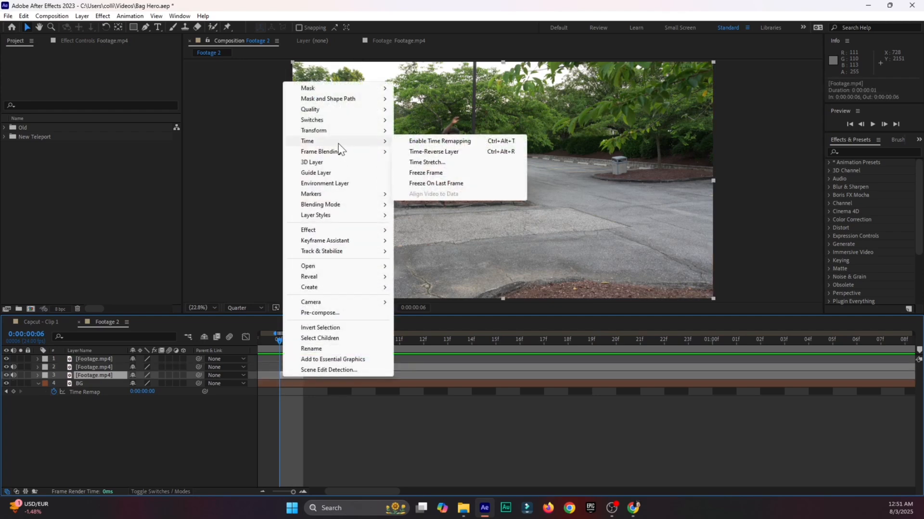
click(438, 174)
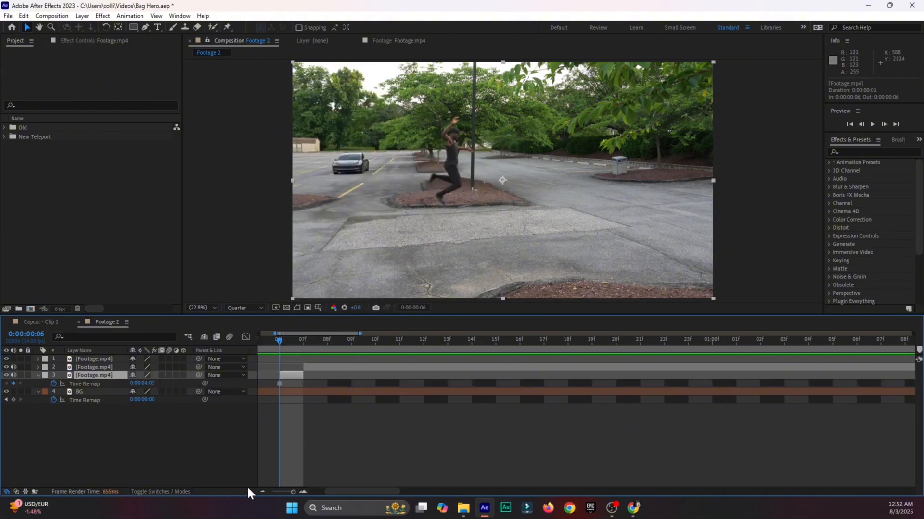
click(261, 492)
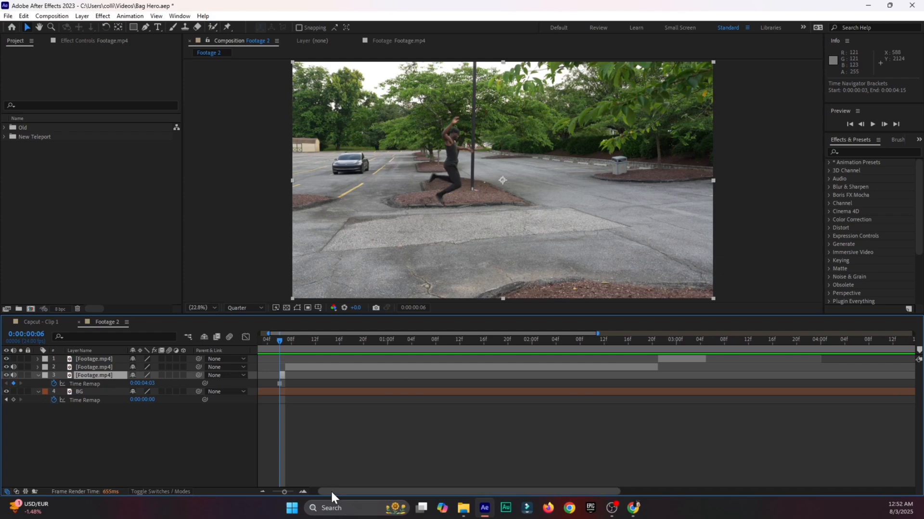
drag(330, 491, 322, 490)
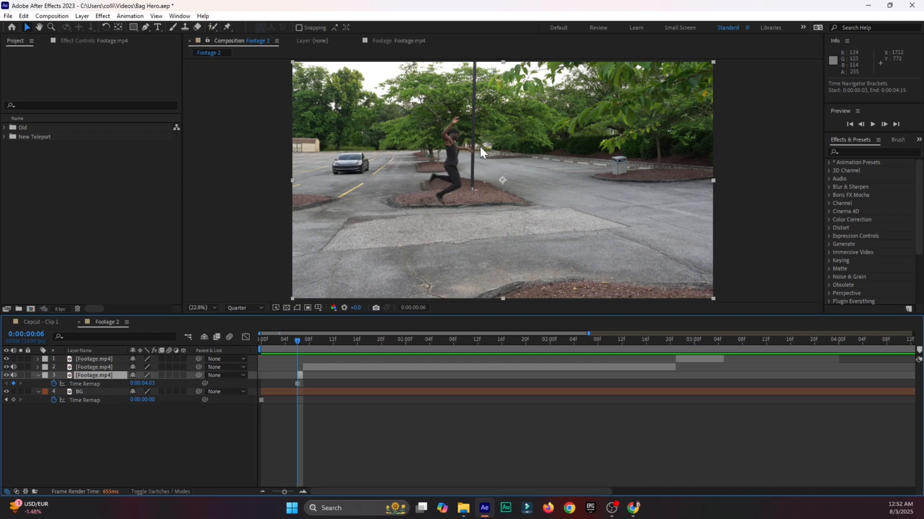
scroll(440, 150, up, 1)
scroll(437, 154, up, 4)
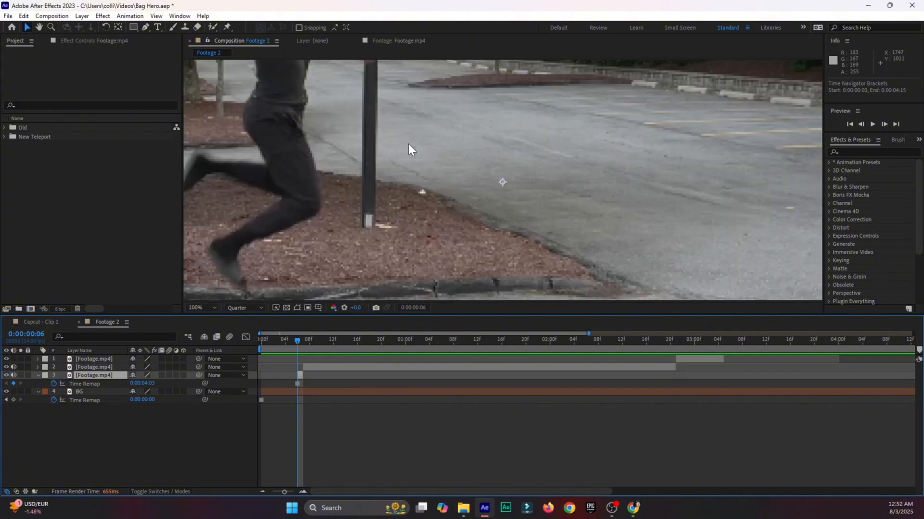
scroll(408, 144, down, 4)
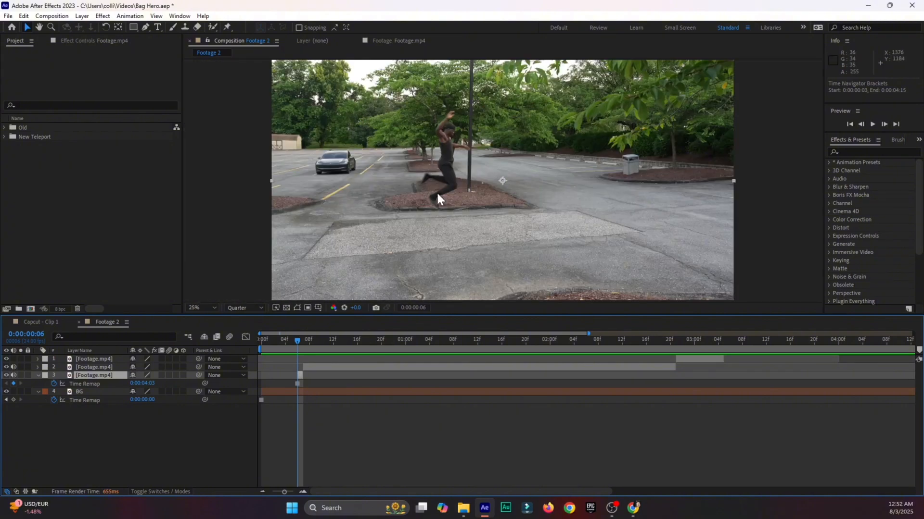
key(ctrl+s)
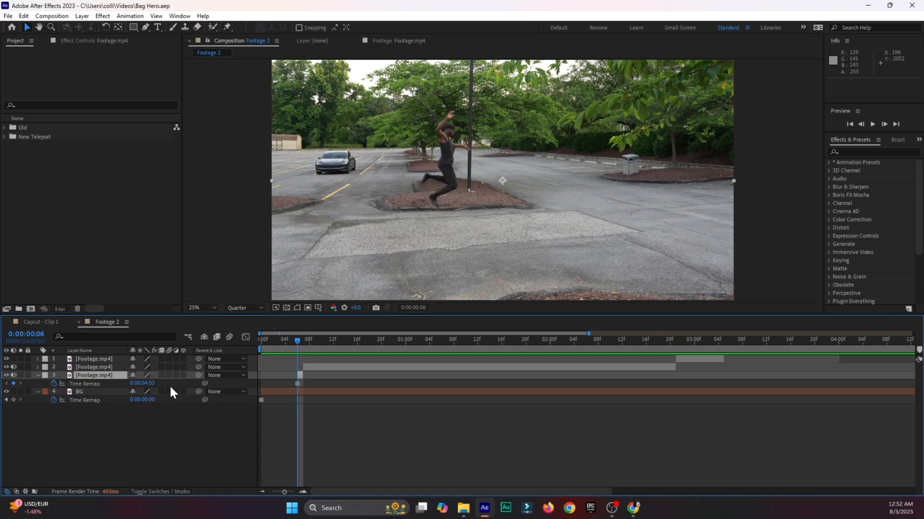
Set the viewer resolution to Full, frame the actor's upper body at 100% magnification and activate the Pen tool
click(242, 308)
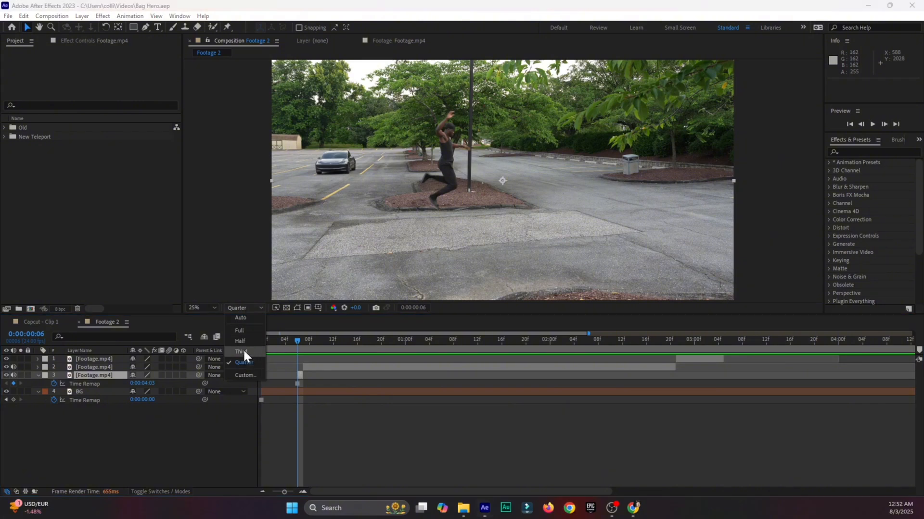
click(241, 327)
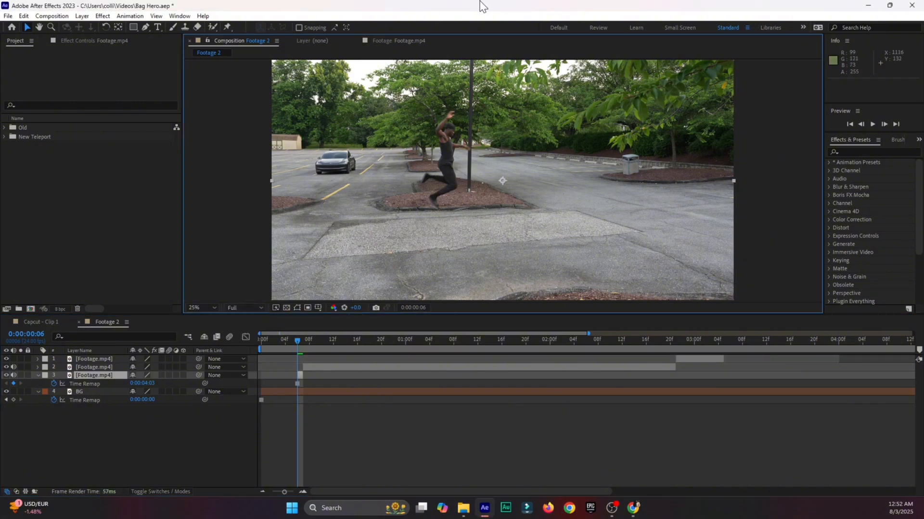
key(period)
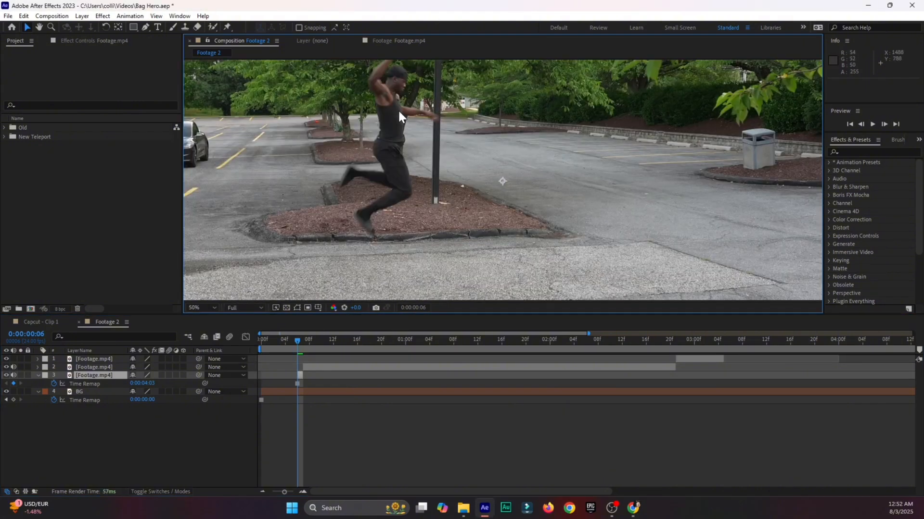
key(period)
key(space)
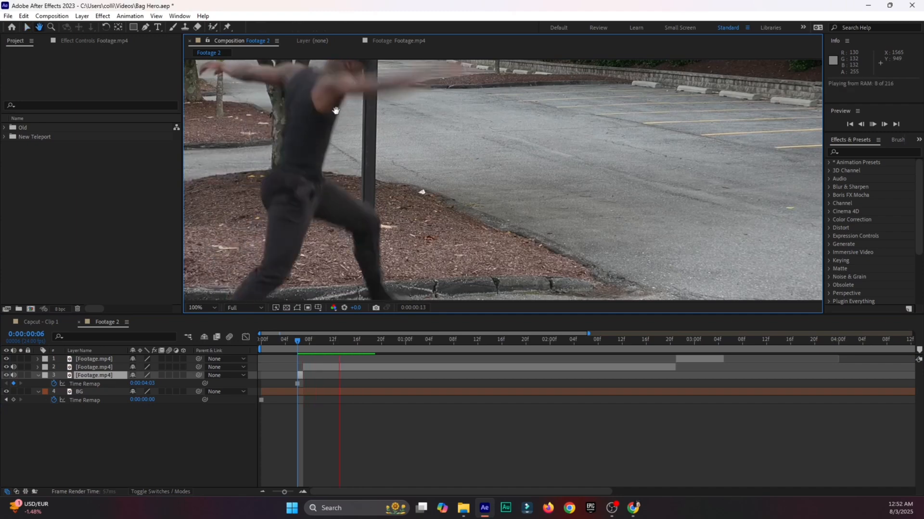
key(space)
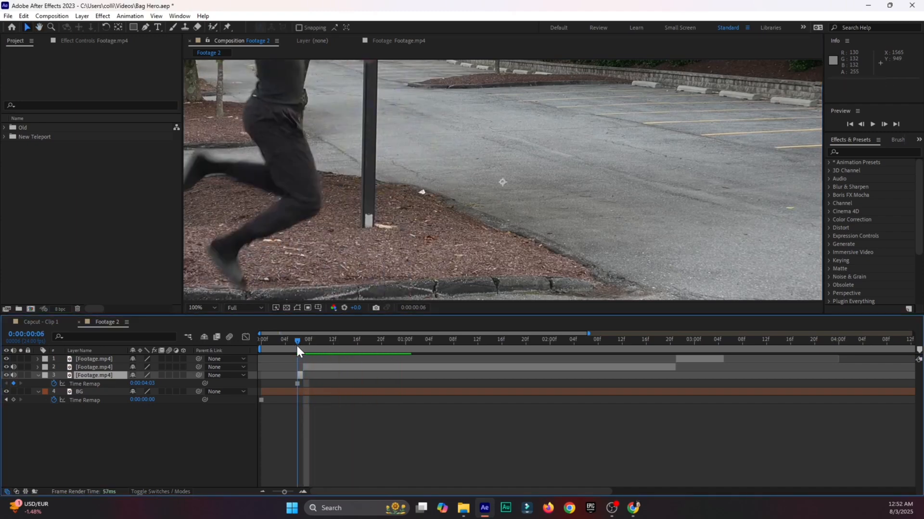
key(h)
drag(336, 90, 435, 284)
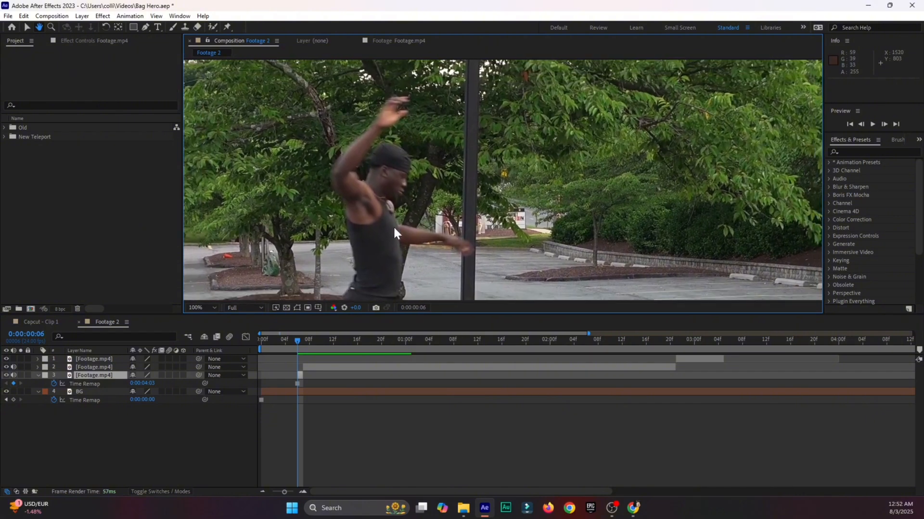
key(v)
click(146, 28)
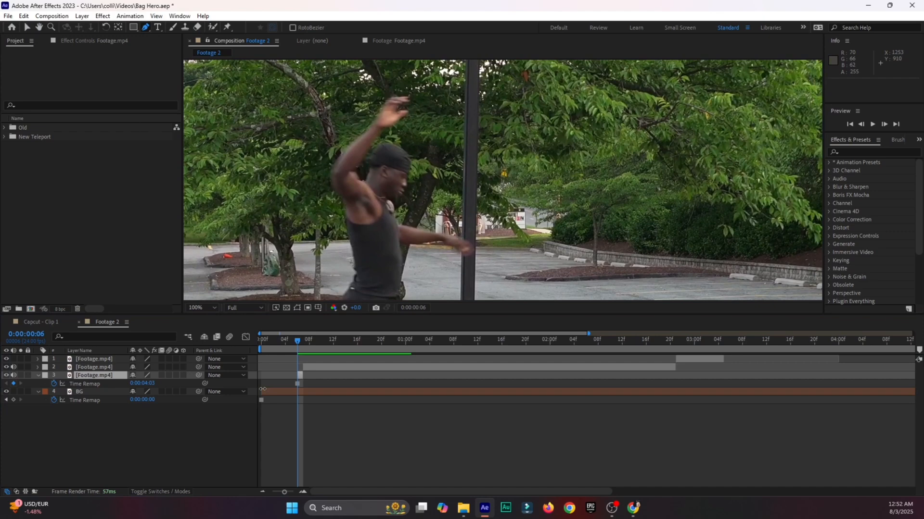
Rename the frozen one-frame layer Frz and set its label color to Yellow
click(103, 375)
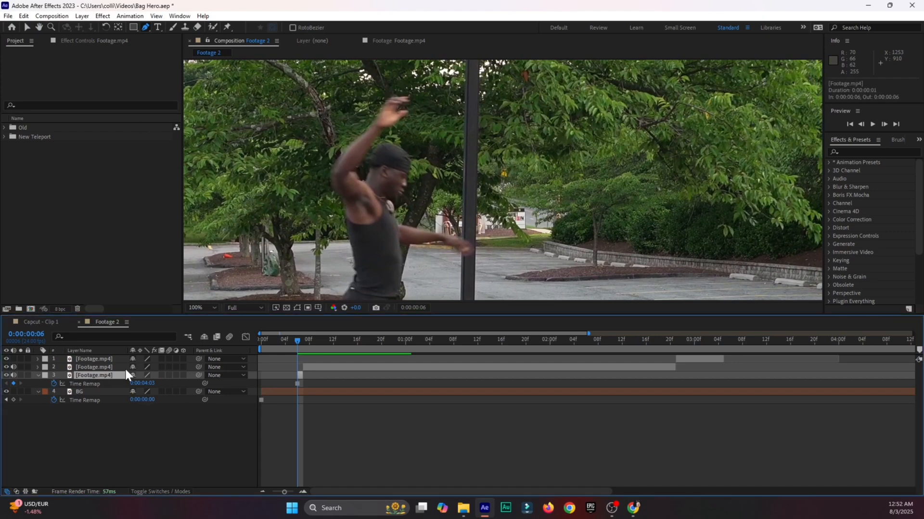
right_click(101, 375)
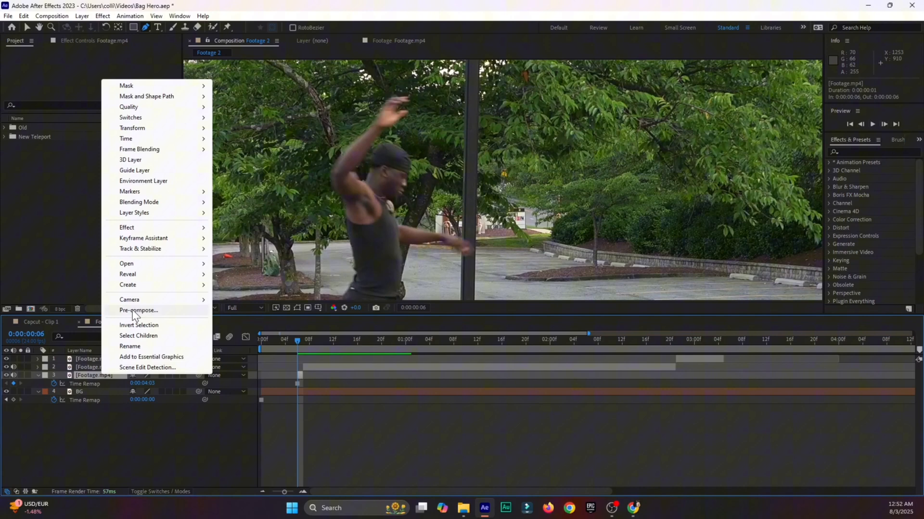
click(130, 347)
text(Frz)
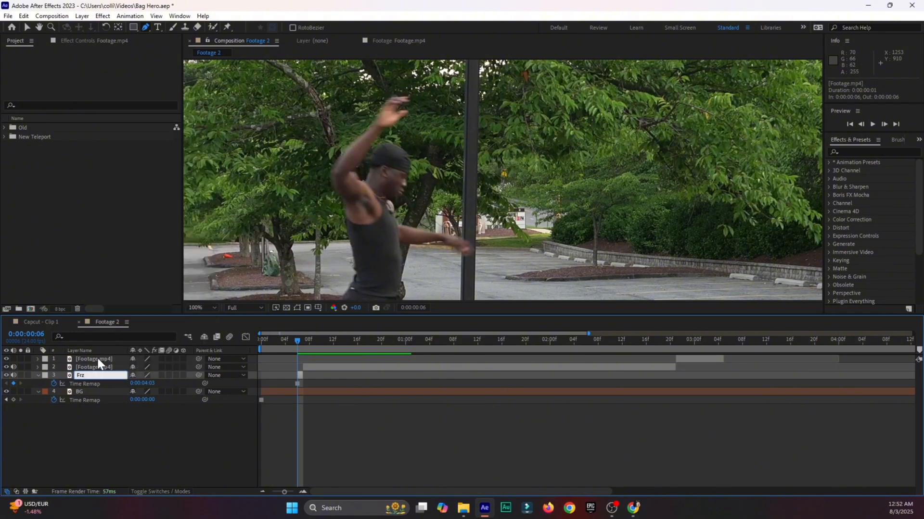
click(43, 375)
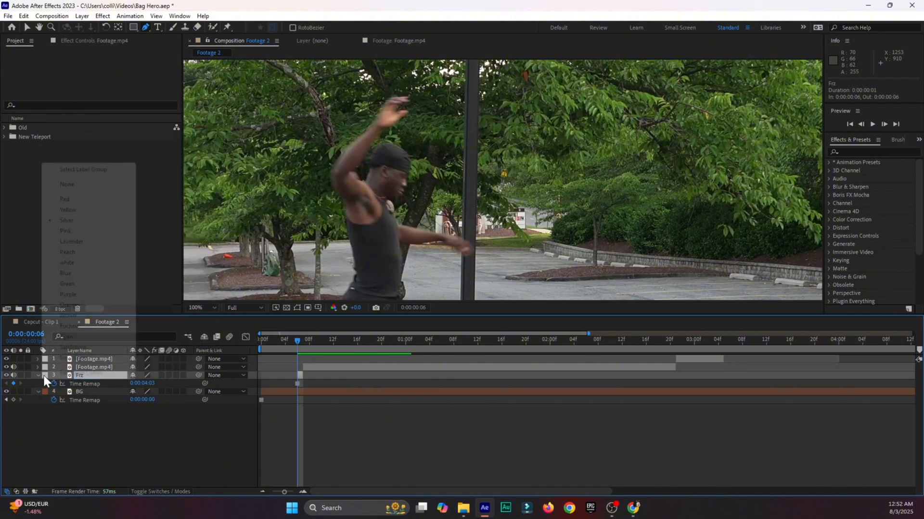
click(88, 208)
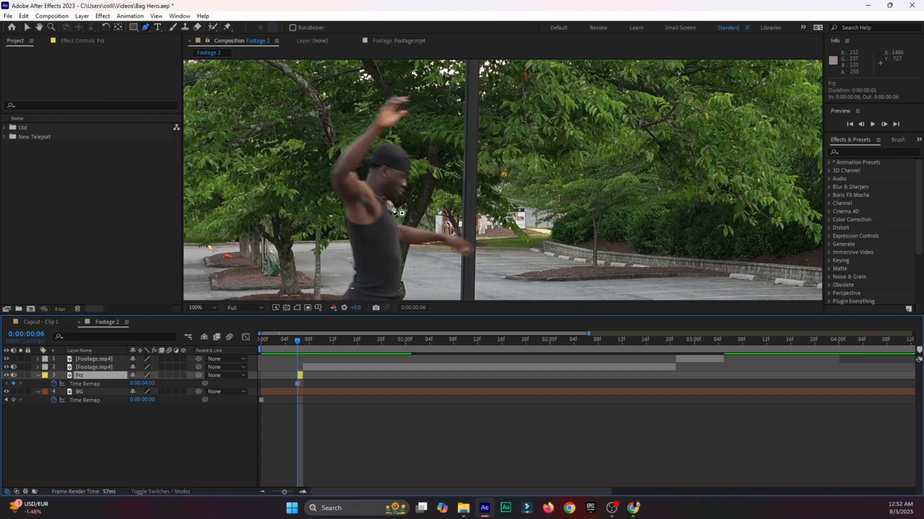
Start a Pen tool mask on the Frz layer, tracing from the back of the actor's neck over the cap and down the face
key(period)
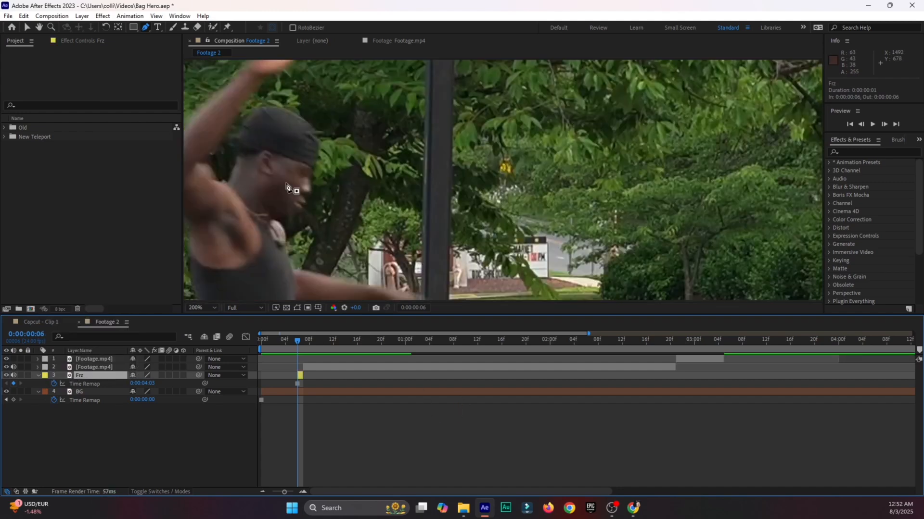
key(h)
drag(284, 144, 449, 188)
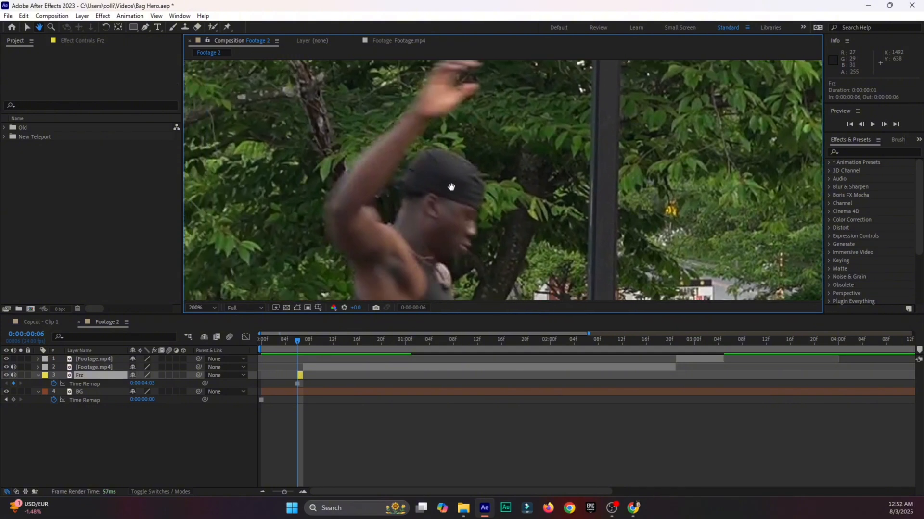
key(g)
click(391, 223)
drag(399, 209, 402, 197)
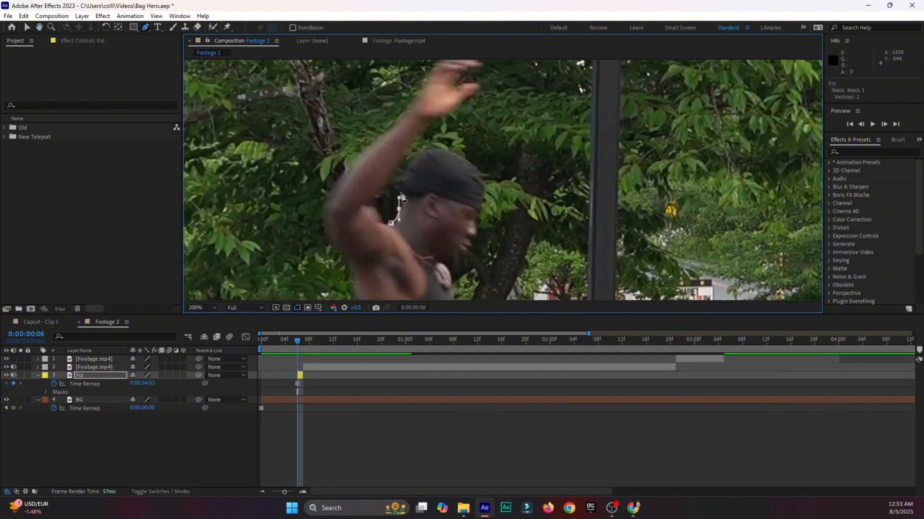
drag(407, 165, 424, 147)
click(449, 147)
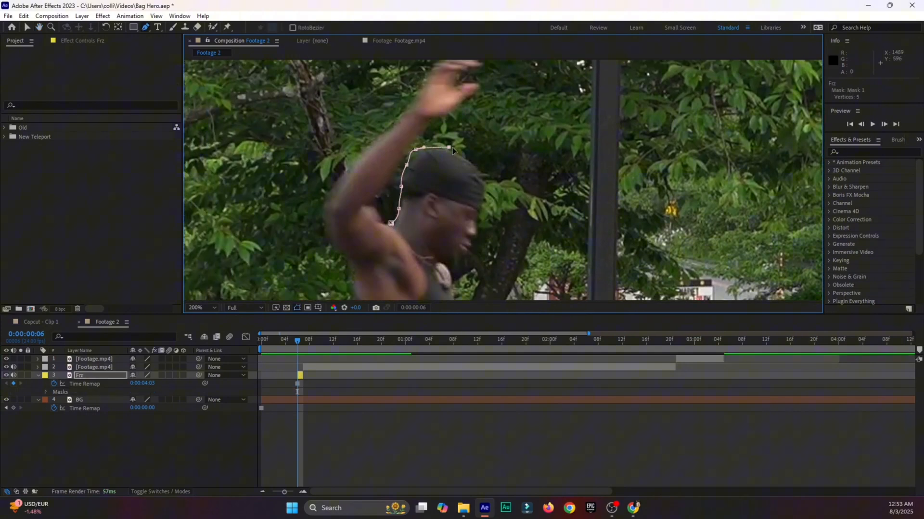
click(484, 176)
click(484, 206)
click(476, 232)
click(459, 258)
Continue the Frz mask from the chin down the chest and around the actor's outstretched forward arm
drag(451, 272, 442, 187)
click(455, 293)
click(437, 184)
click(468, 189)
click(536, 201)
drag(549, 205, 446, 245)
click(563, 249)
click(440, 219)
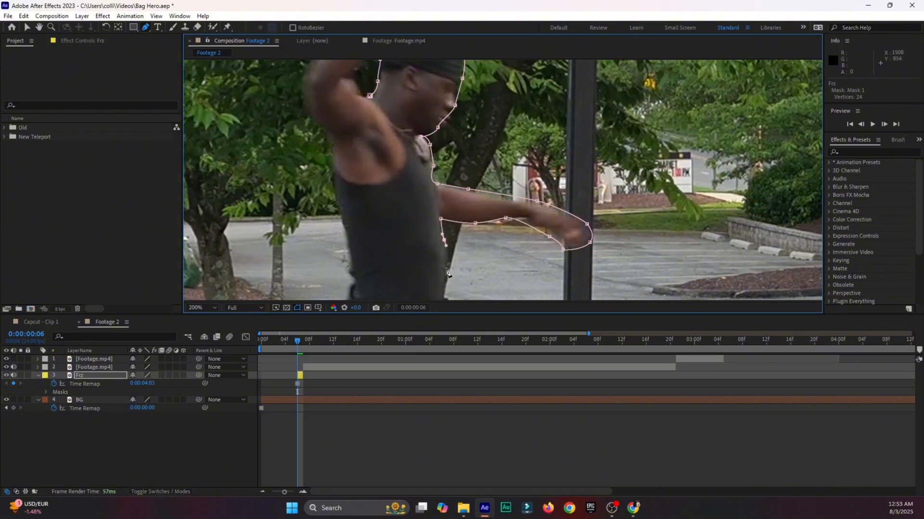
Extend the Frz mask down the front of the torso and along the actor's front leg past the knee
drag(446, 283, 434, 260)
drag(439, 257, 407, 155)
mouse_move(421, 207)
mouse_down()
mouse_move(432, 244)
mouse_move(421, 128)
mouse_move(421, 212)
mouse_up()
click(415, 160)
key(ctrl+z)
drag(354, 228, 431, 154)
Continue the Frz mask down the front leg's shin, around the toe and along the sole to the heel
click(406, 171)
click(420, 219)
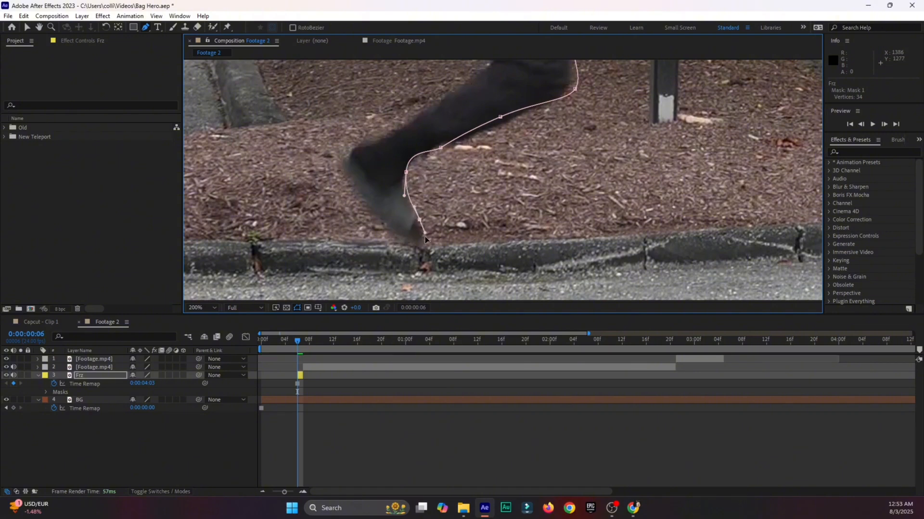
click(420, 248)
click(391, 232)
click(355, 187)
click(338, 166)
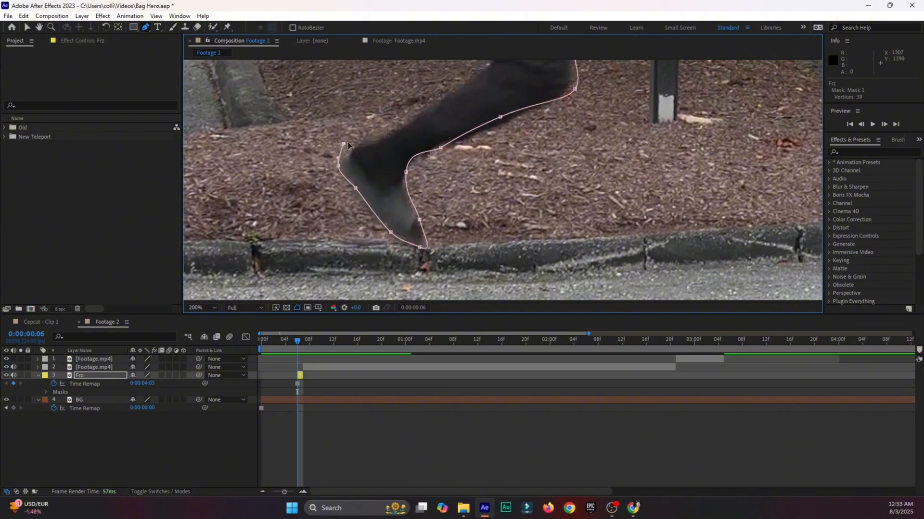
Extend the Frz mask over the front foot's heel and up the back of the calf towards the knee
click(343, 143)
click(382, 141)
click(405, 131)
drag(477, 75, 484, 72)
drag(483, 74, 473, 155)
Trace the Frz mask along the underside of the raised rear leg and around its foot to the heel
drag(392, 129, 365, 121)
click(323, 148)
click(292, 160)
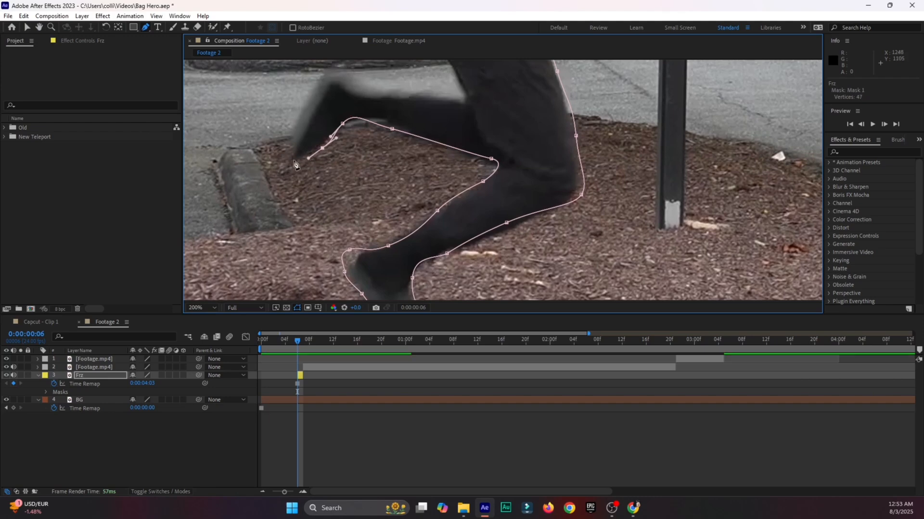
click(286, 135)
click(317, 82)
click(328, 68)
drag(328, 67, 302, 137)
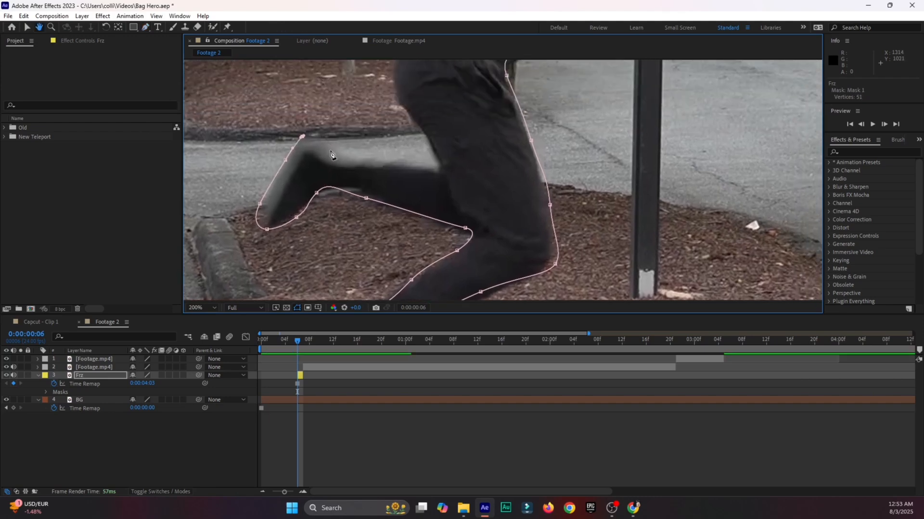
Continue the Frz mask over the top of the rear calf, then up the thigh and seat to the lower back
click(341, 152)
click(370, 159)
drag(410, 163, 433, 167)
click(438, 163)
drag(418, 128, 392, 86)
drag(392, 85, 382, 180)
drag(381, 151, 436, 213)
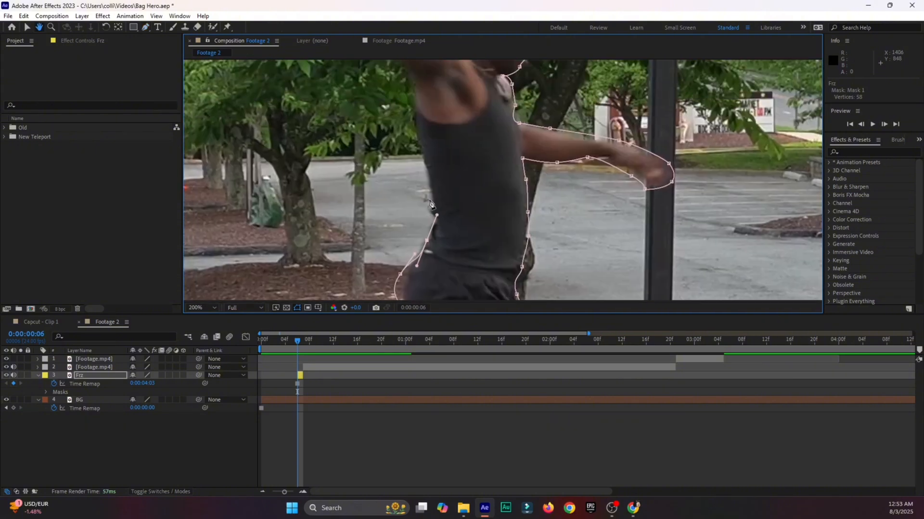
Trace the Frz mask up the actor's back and along the outside of the raised arm to the fingertips
drag(422, 173, 420, 156)
drag(416, 121, 413, 158)
drag(405, 142, 418, 158)
drag(433, 140, 451, 123)
drag(447, 119, 458, 115)
drag(475, 117, 492, 127)
Outline the raised hand's fingers and thumb with the Frz mask and continue down to the inner forearm
click(483, 134)
click(468, 142)
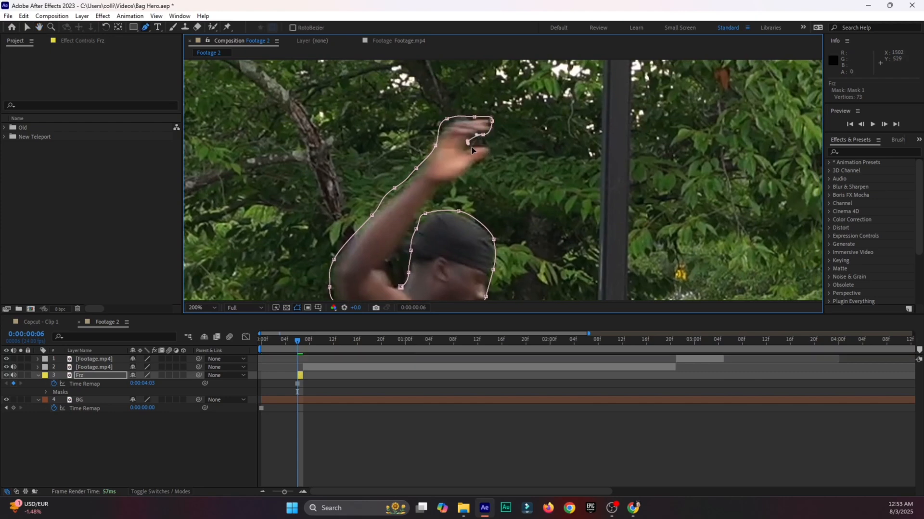
click(486, 145)
click(491, 151)
click(492, 157)
click(477, 165)
click(451, 181)
click(437, 190)
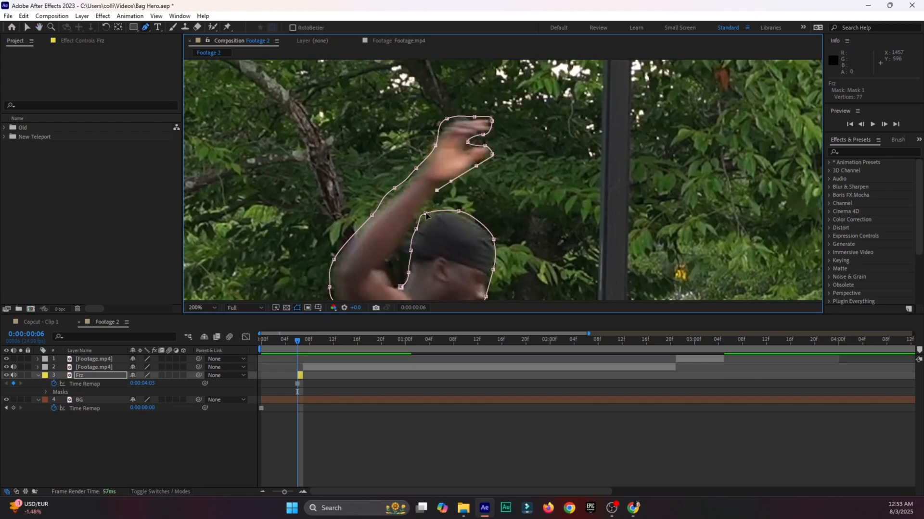
Close the Frz mask along the inner raised arm at the back of the neck and save the project
click(397, 246)
click(381, 276)
click(392, 287)
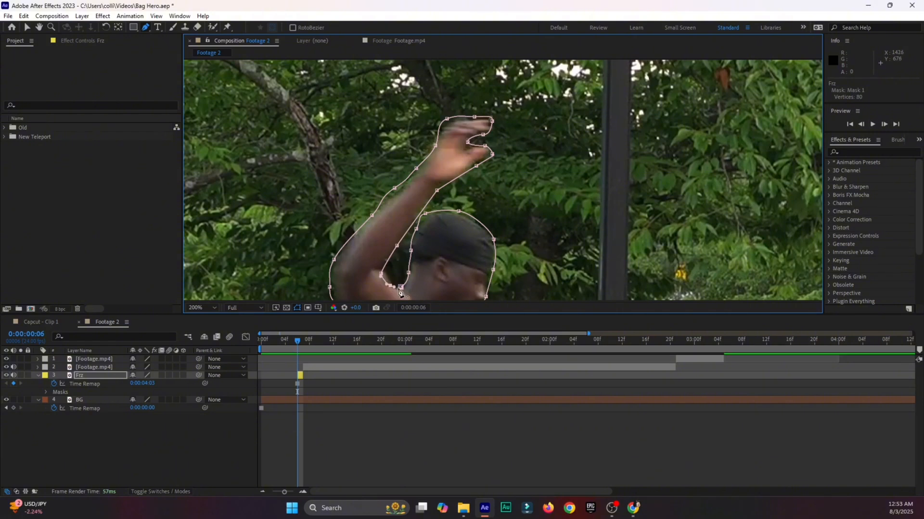
click(401, 288)
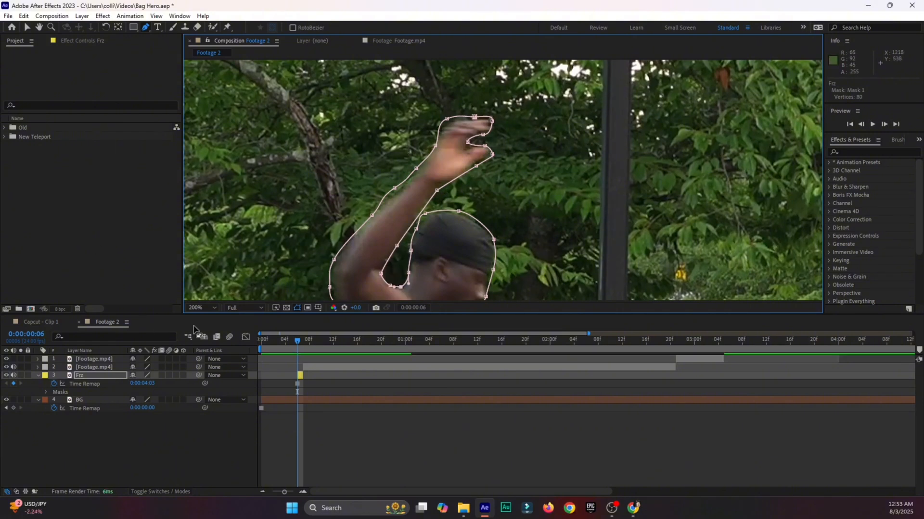
click(201, 308)
click(212, 328)
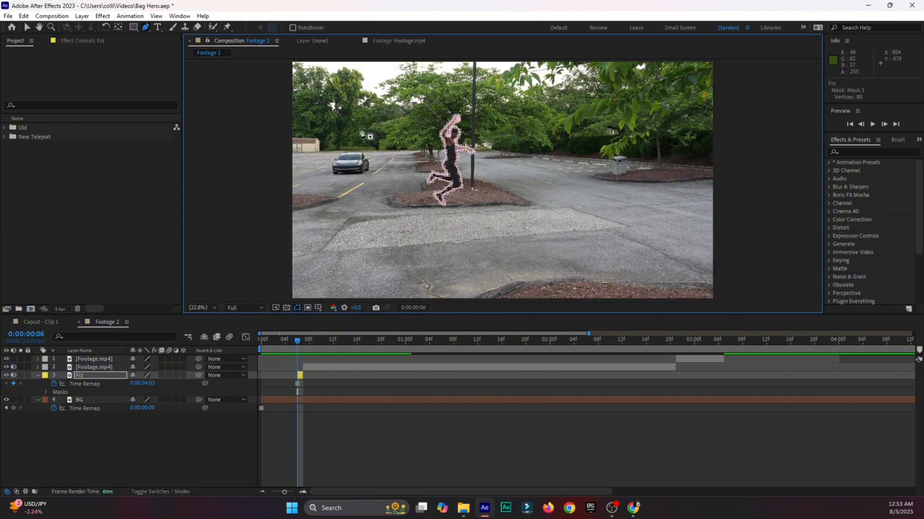
key(ctrl+s)
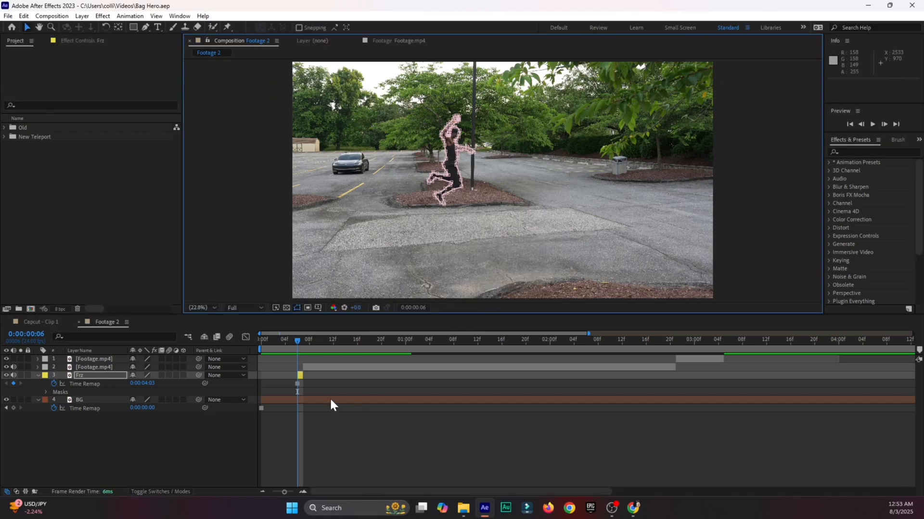
Move the Frz layer's anchor point beside the masked actor's raised arm with the Pan Behind tool and save
click(118, 28)
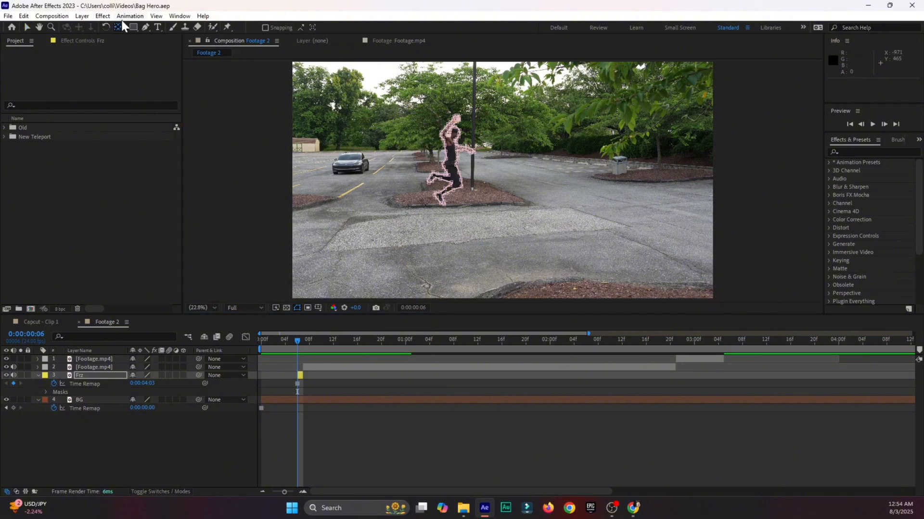
click(342, 370)
click(300, 375)
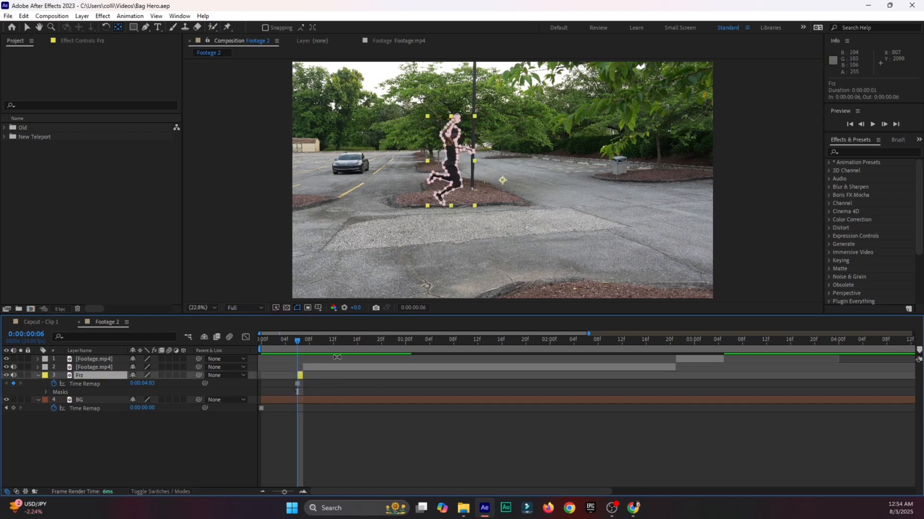
drag(502, 182, 524, 175)
drag(453, 217, 422, 126)
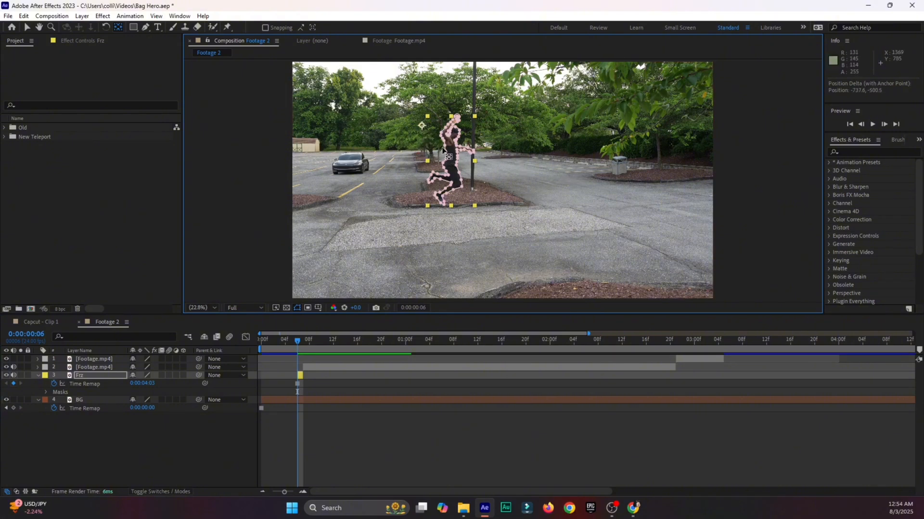
key(ctrl+s)
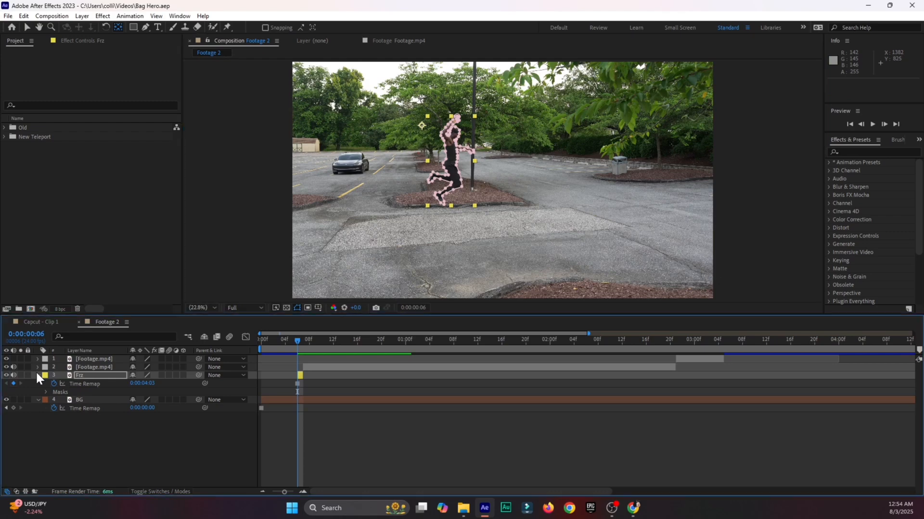
Extend the start of the Frz layer back to frame 4
click(37, 375)
click(303, 491)
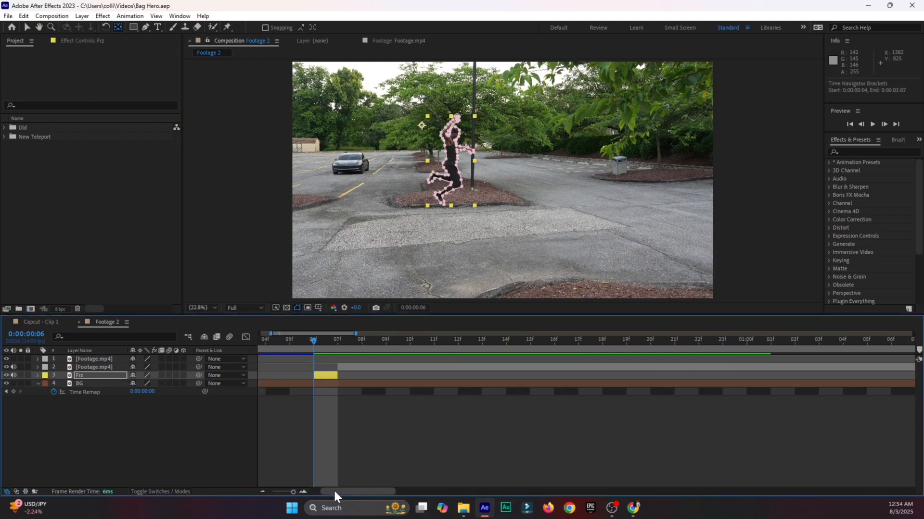
drag(405, 375, 357, 375)
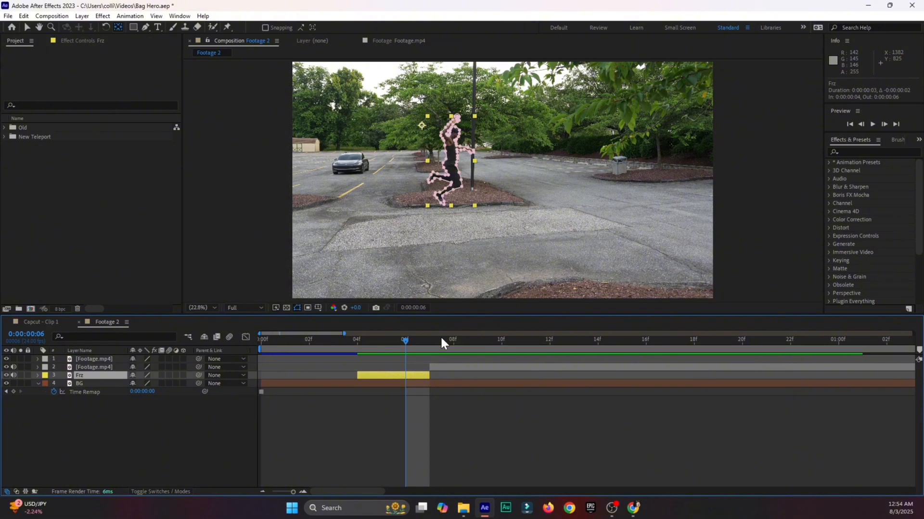
Add a 100% Scale keyframe to the Frz layer at frame 6
drag(392, 340, 354, 354)
click(406, 345)
key(s)
click(62, 384)
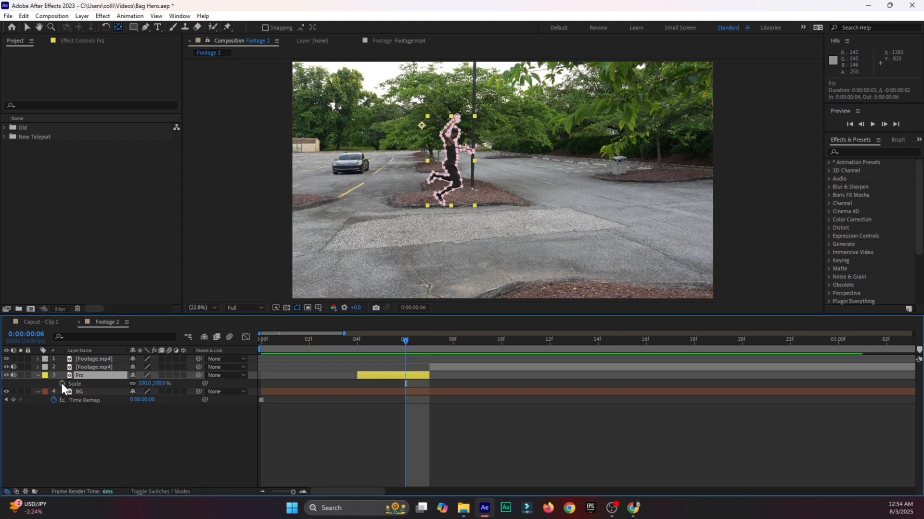
click(38, 391)
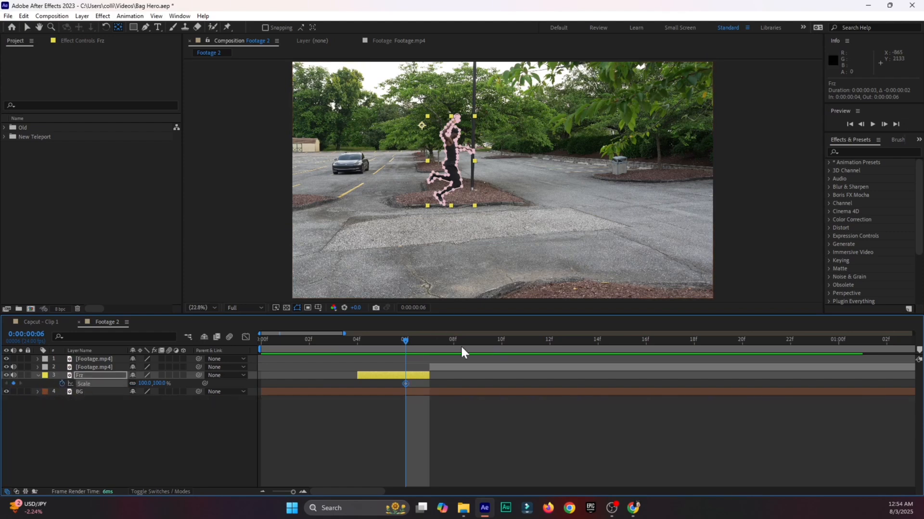
Set the Frz layer's Scale to 10% at frame 4
drag(404, 340, 359, 342)
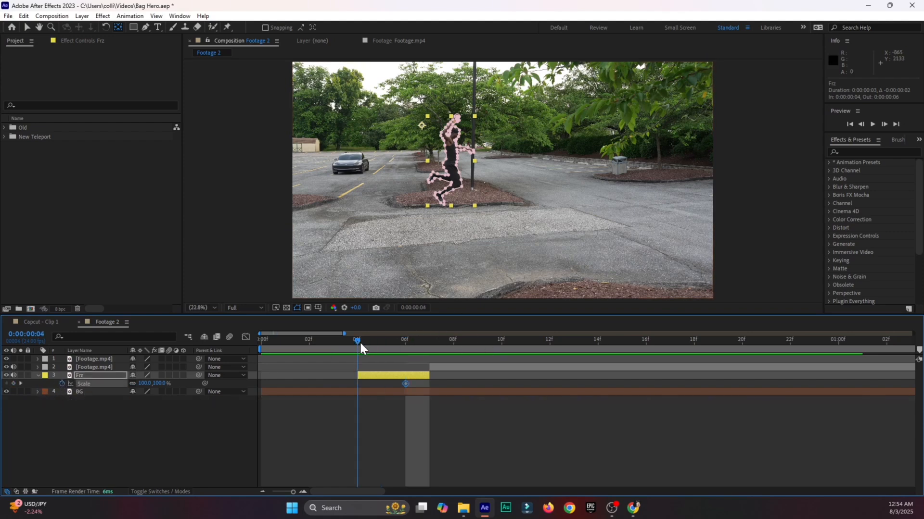
click(160, 383)
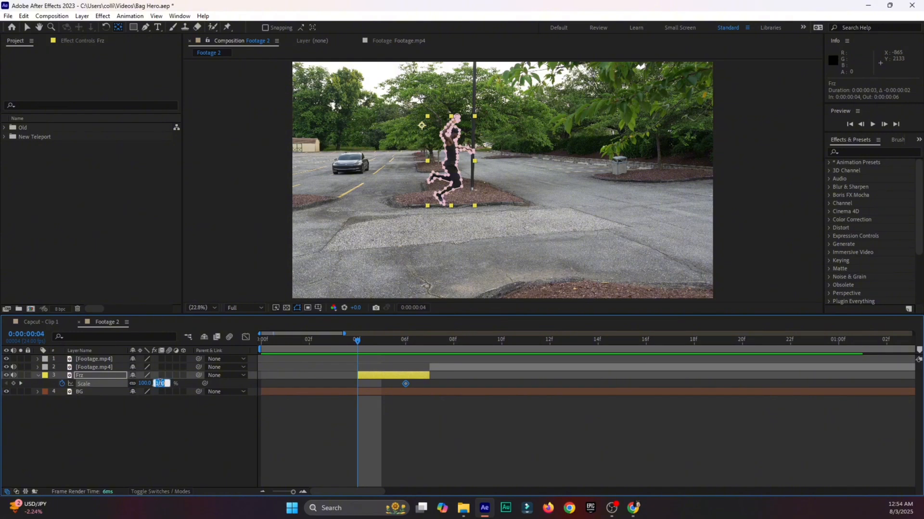
text(10)
click(138, 415)
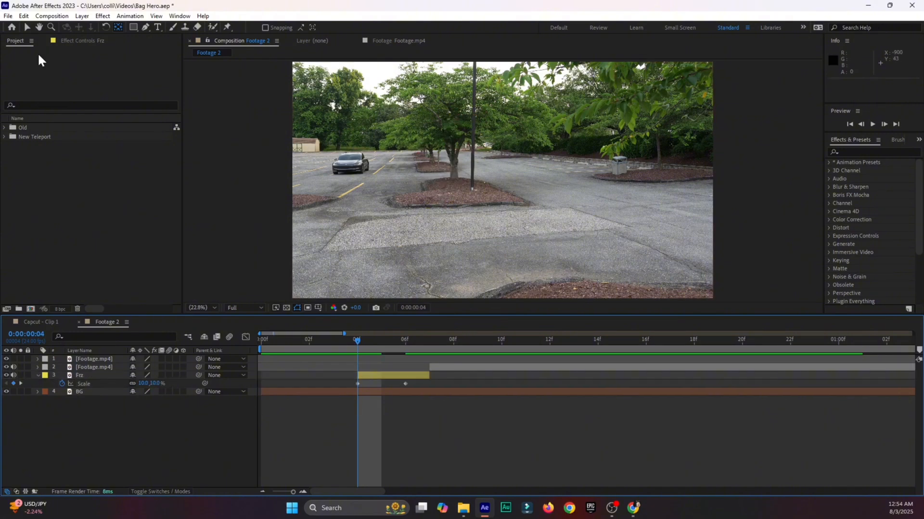
Return to the Selection tool and enable motion blur for the Frz layer and the composition
click(26, 27)
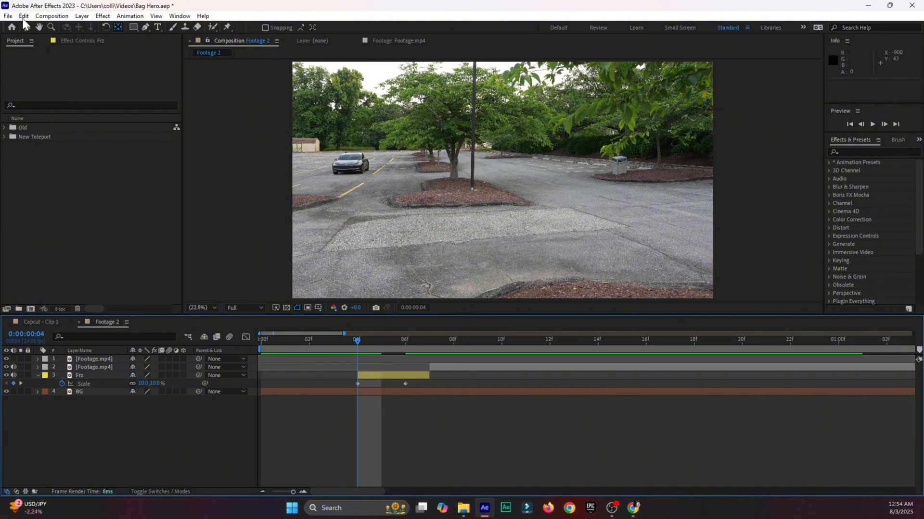
click(168, 375)
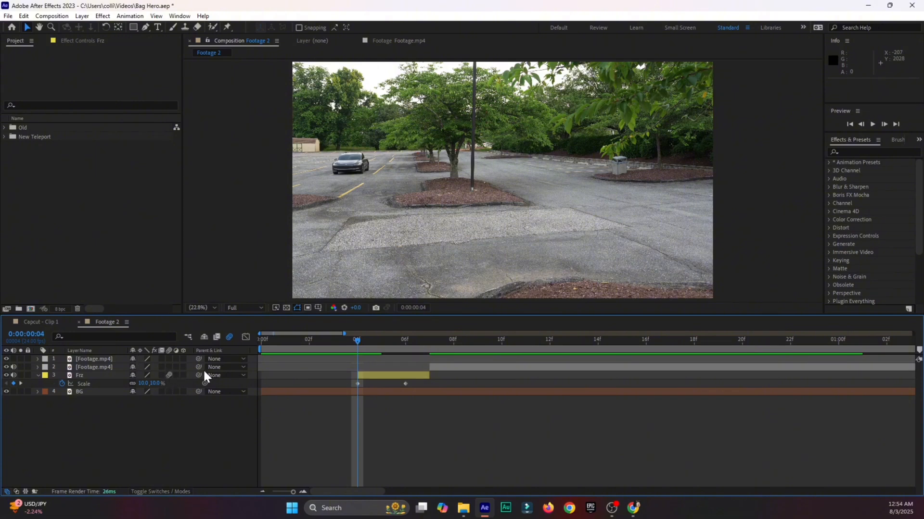
Preview the opening of the composition to check how the scaling freeze frame leads into the landing
click(262, 492)
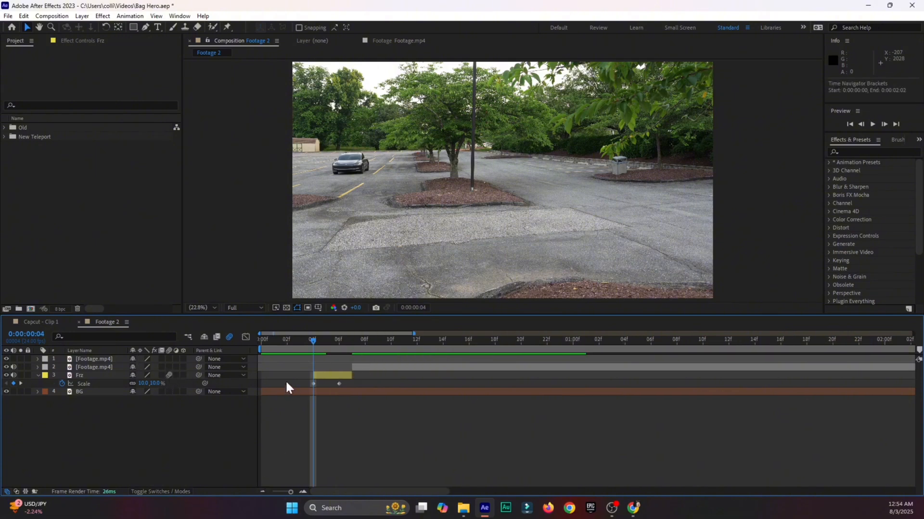
click(285, 342)
key(space)
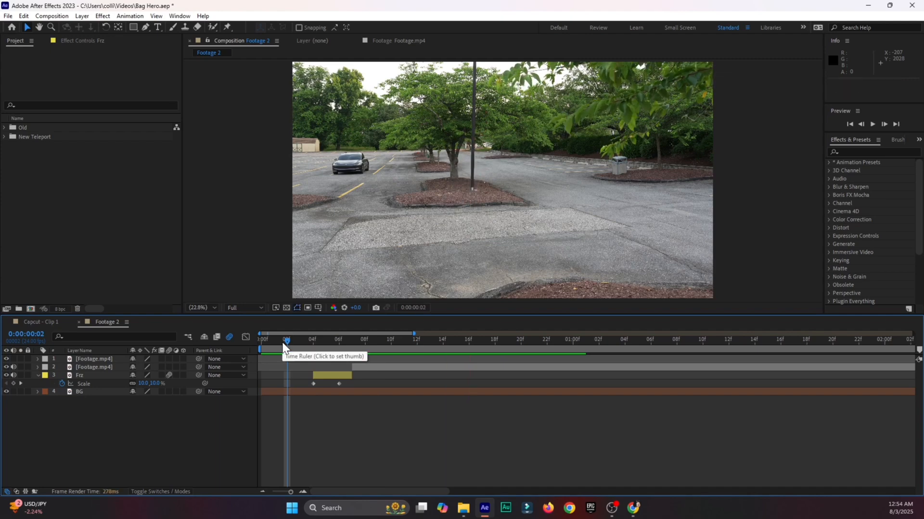
mouse_move(283, 342)
mouse_down()
mouse_move(243, 342)
mouse_move(496, 345)
mouse_move(305, 368)
mouse_move(287, 342)
mouse_move(469, 336)
mouse_move(300, 342)
mouse_up()
key(space)
key(space)
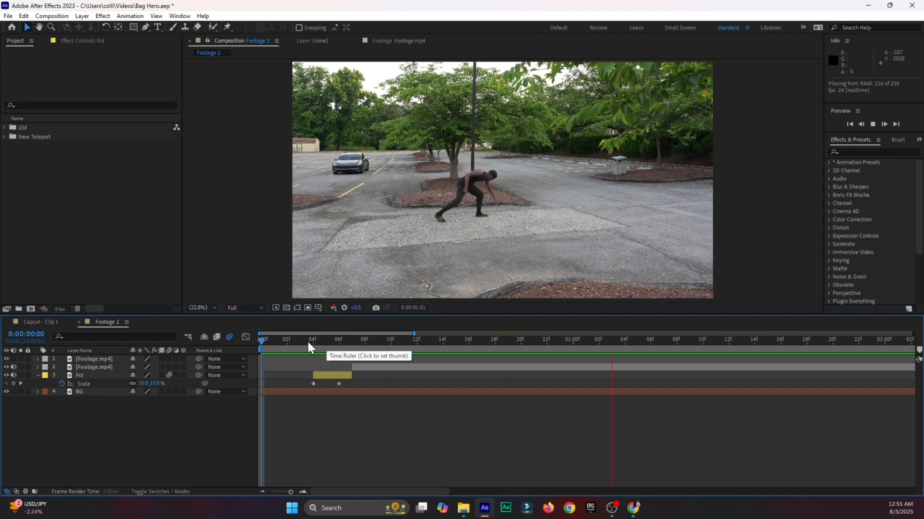
click(307, 341)
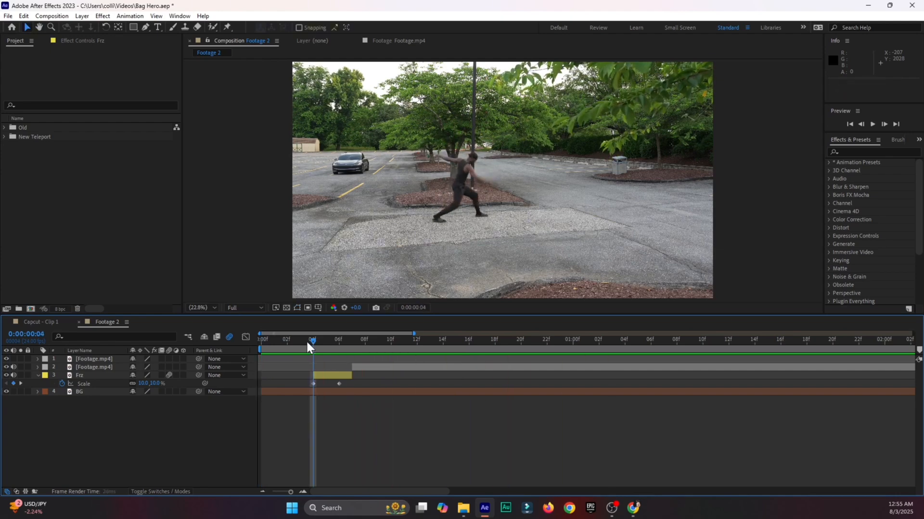
key(space)
Add a 0° Rotation keyframe to the Frz layer at frame 6
drag(308, 345, 335, 356)
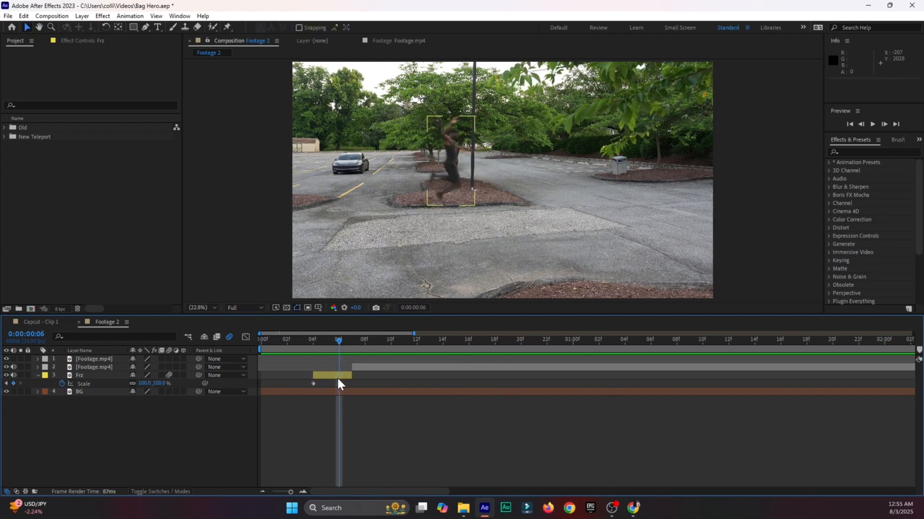
click(336, 376)
key(r)
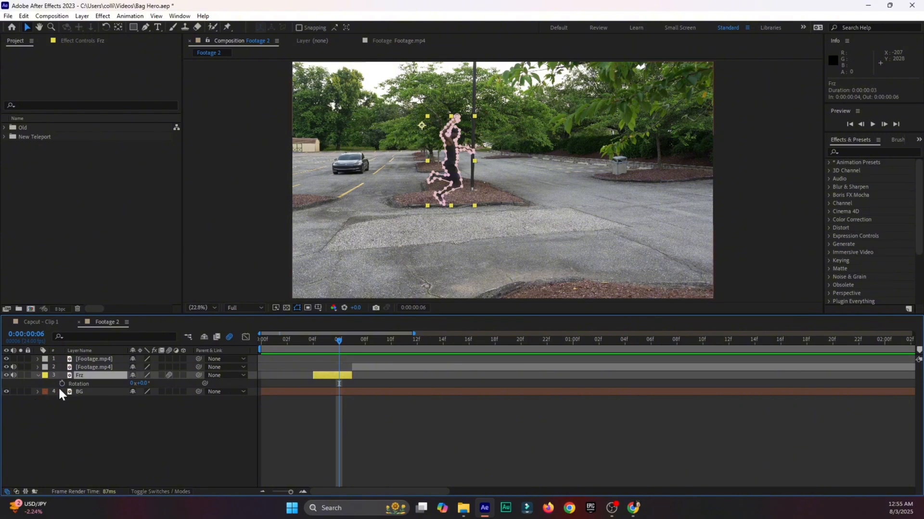
click(62, 384)
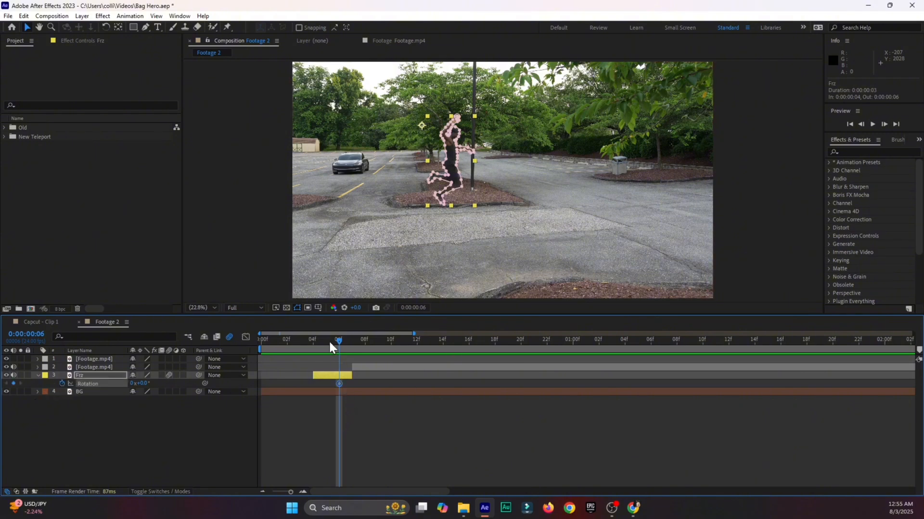
Set the Frz layer's Rotation to -36° at frame 4
drag(328, 339, 312, 341)
drag(143, 383, 128, 385)
click(148, 417)
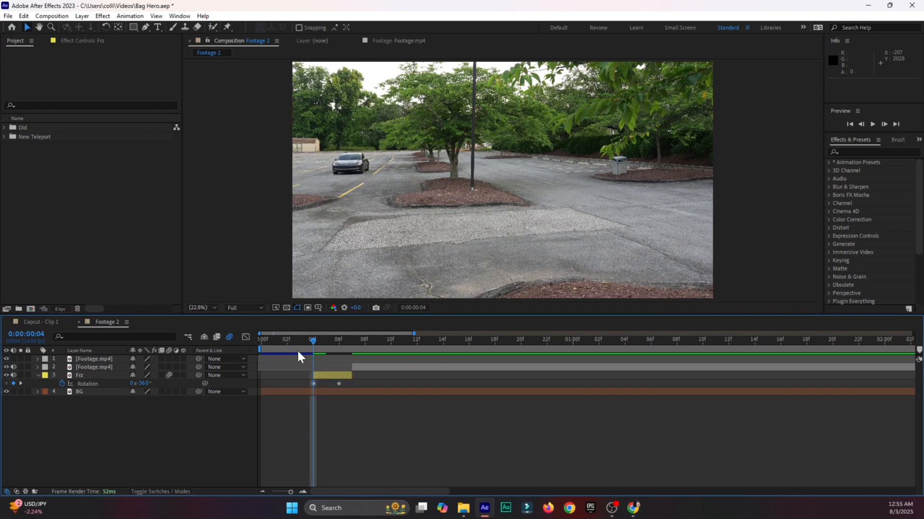
Play the composition from the start and scrub around frame 4 to check the scale and rotation animation
drag(295, 343, 252, 357)
key(space)
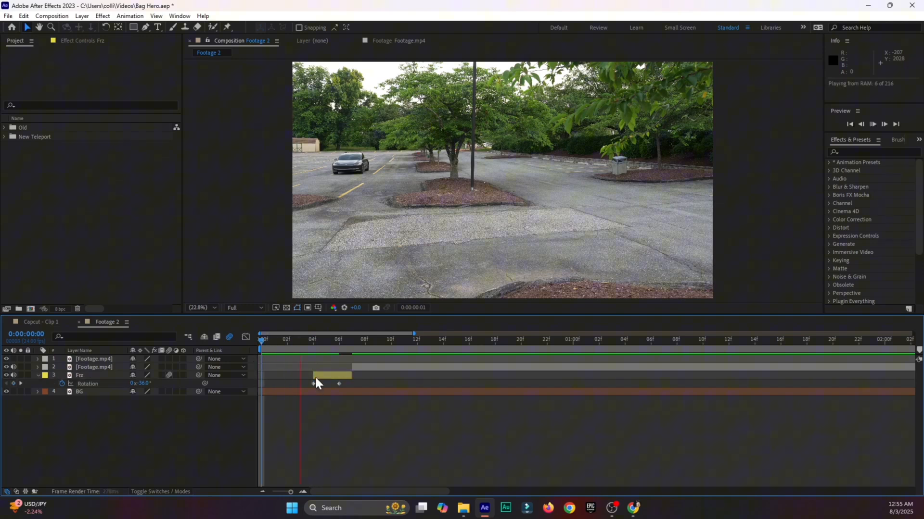
click(323, 343)
mouse_move(325, 343)
mouse_down()
mouse_move(348, 342)
mouse_move(316, 344)
mouse_up()
key(space)
key(space)
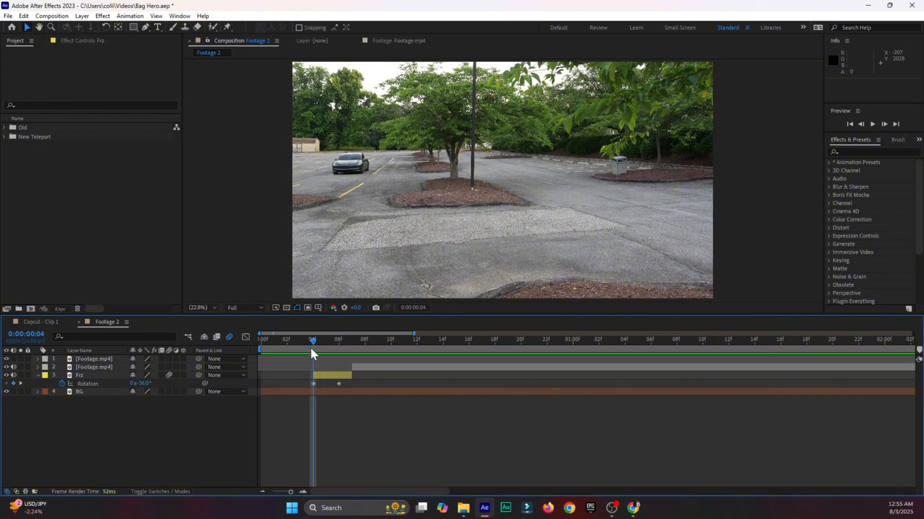
Extend the start of the Frz layer back to frame 2 and move its first Rotation keyframe there
drag(314, 376, 290, 388)
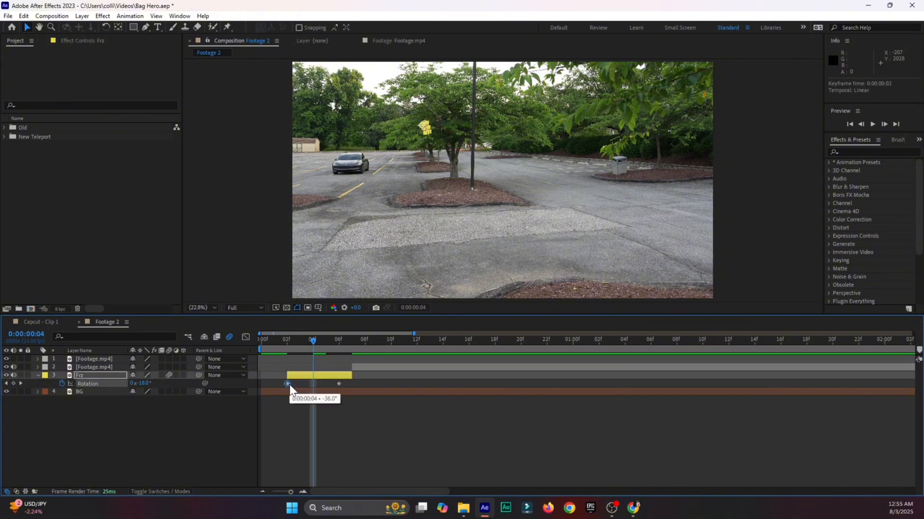
Replay the animation and move the Frz layer's first Scale keyframe from frame 4 to frame 2
key(Home)
key(space)
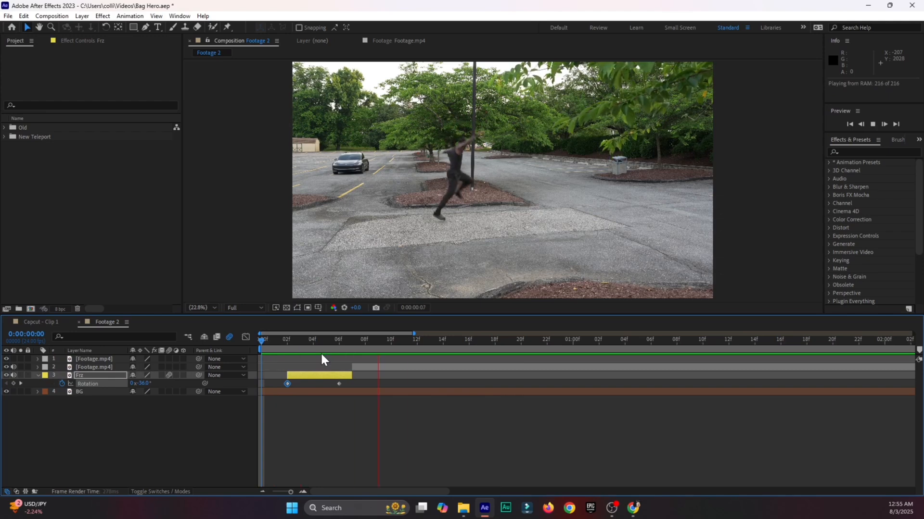
click(286, 339)
key(s)
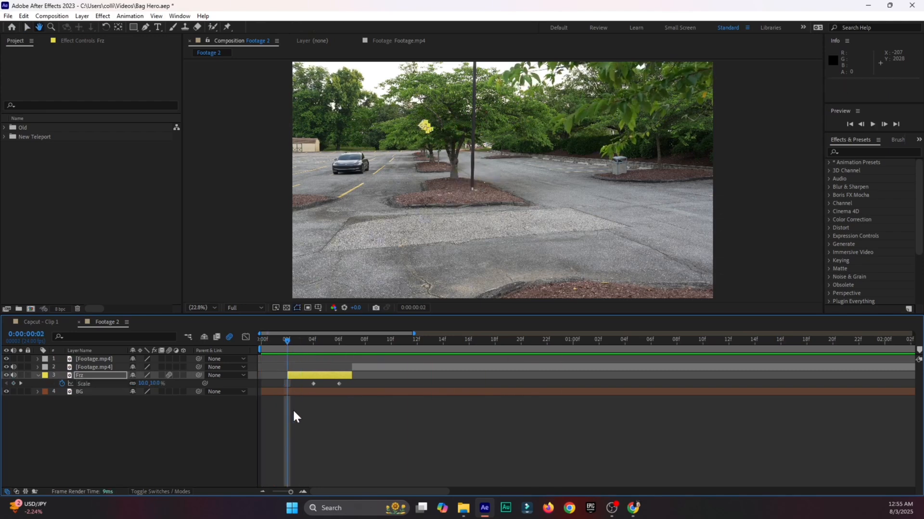
drag(312, 383, 287, 383)
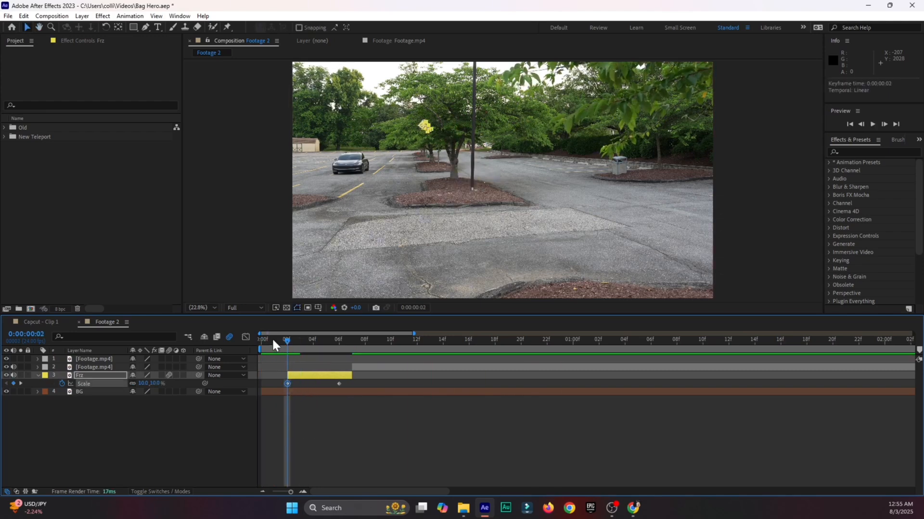
Play the composition from the start and from frame 2 to check the retimed scale and rotation animation
key(Home)
click(283, 400)
key(space)
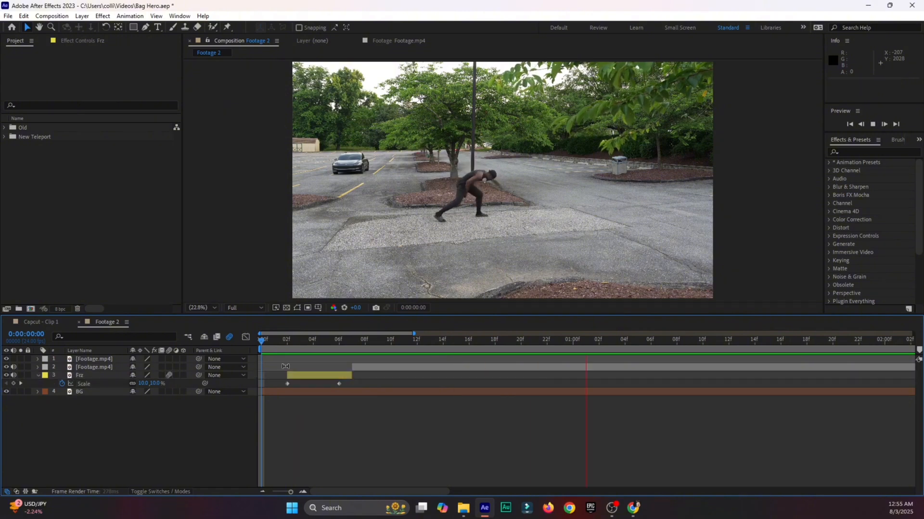
drag(284, 339, 265, 347)
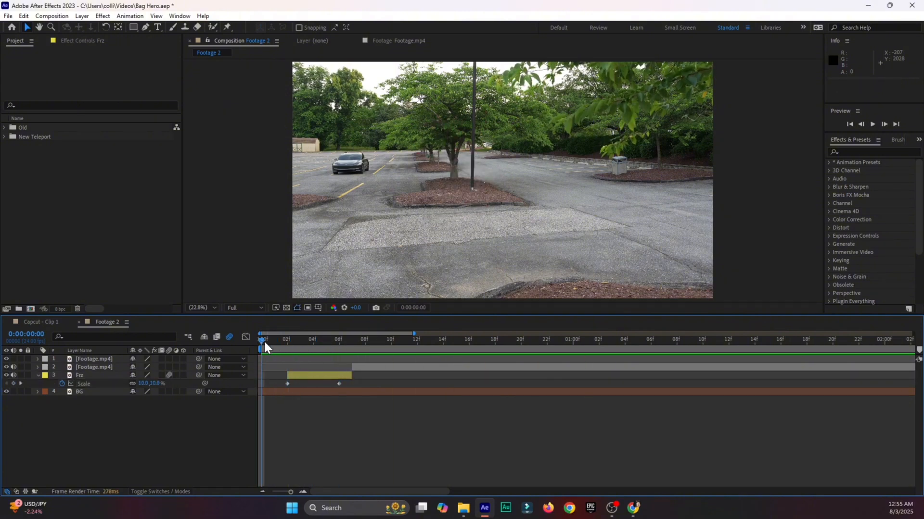
key(space)
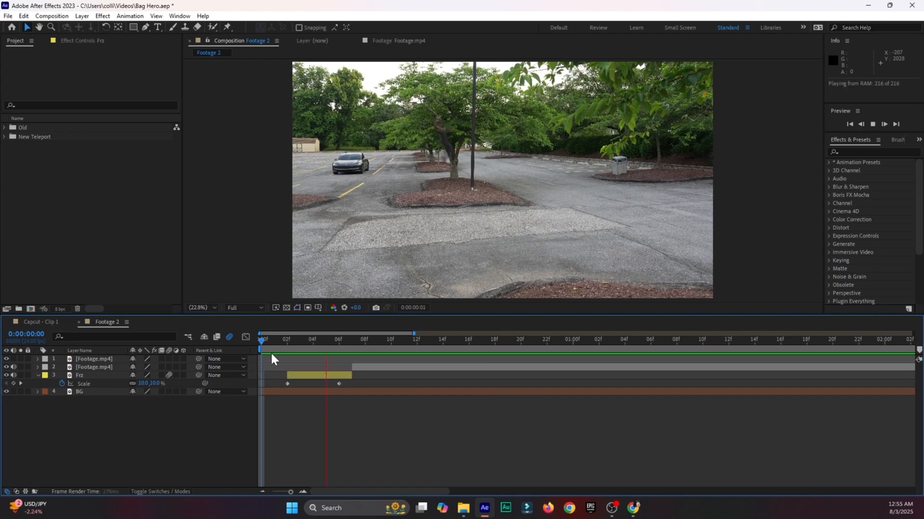
click(290, 344)
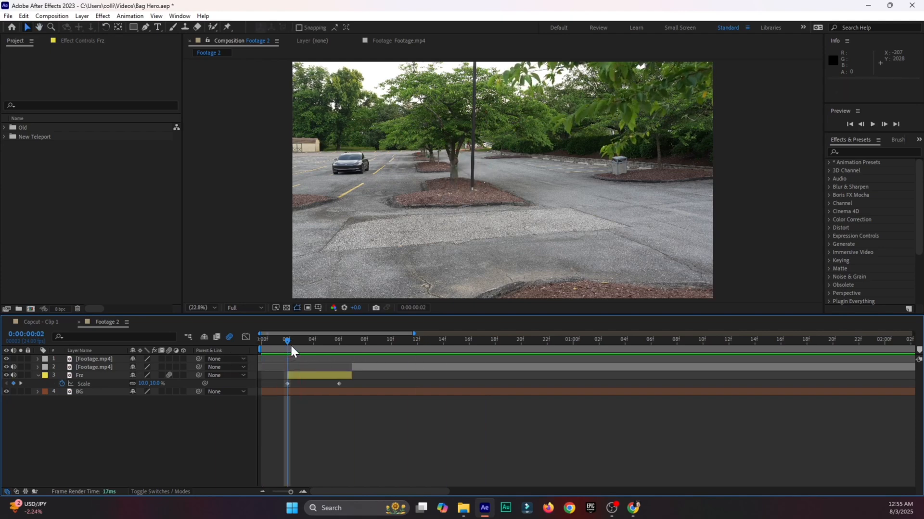
key(space)
key(space)
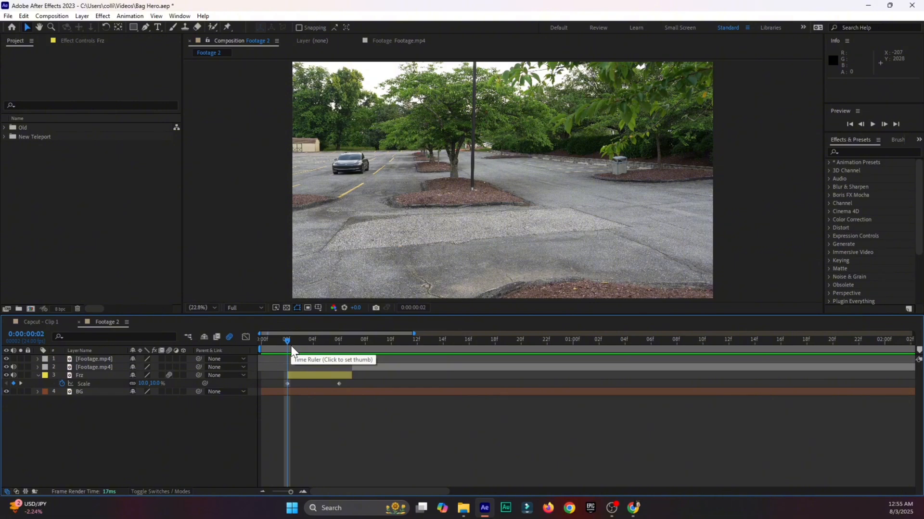
Save the project and replay the opening frames of the composition to review the teleport
key(ctrl+s)
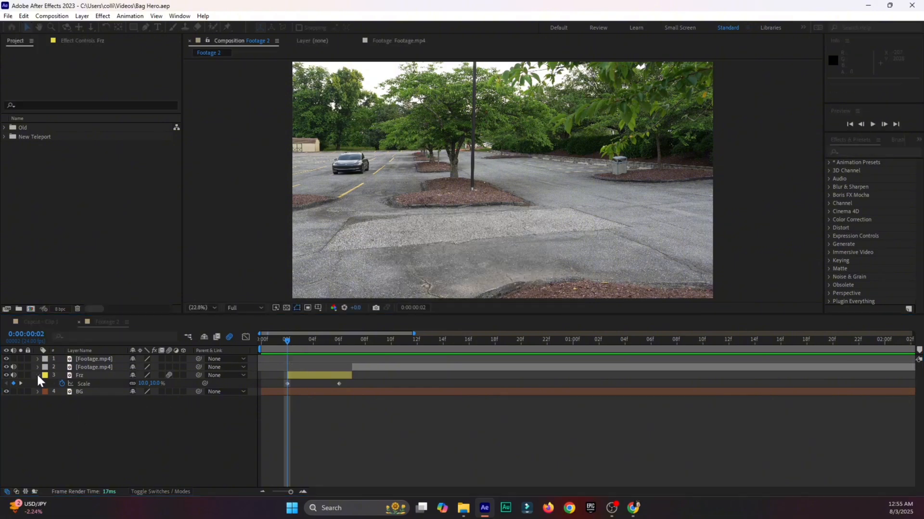
click(38, 375)
key(Home)
key(space)
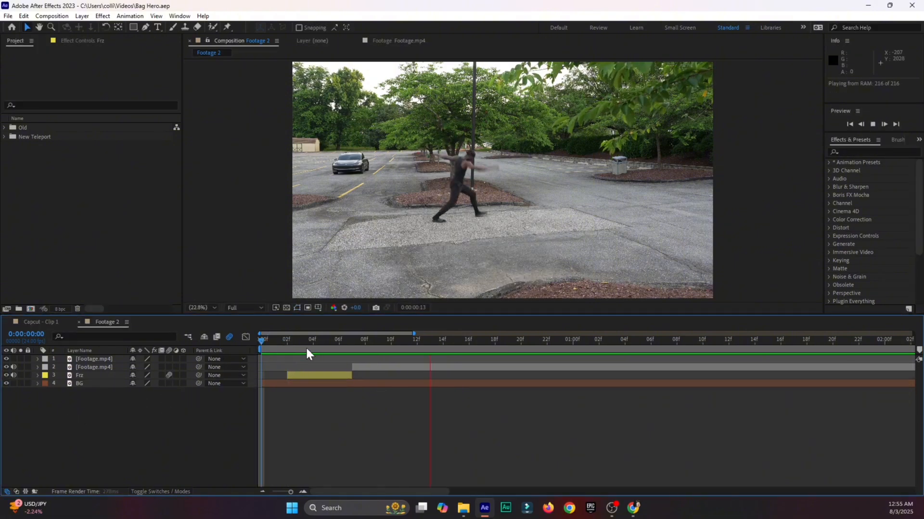
click(313, 342)
key(space)
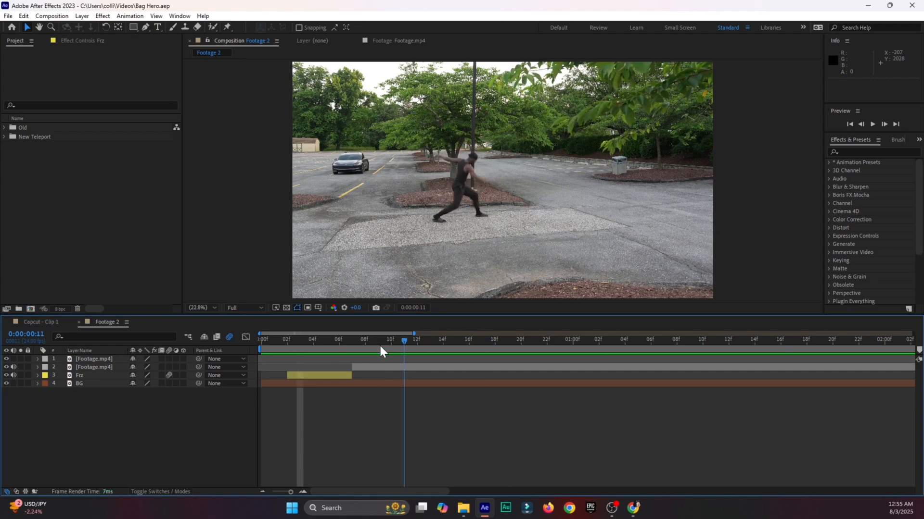
drag(379, 343, 287, 387)
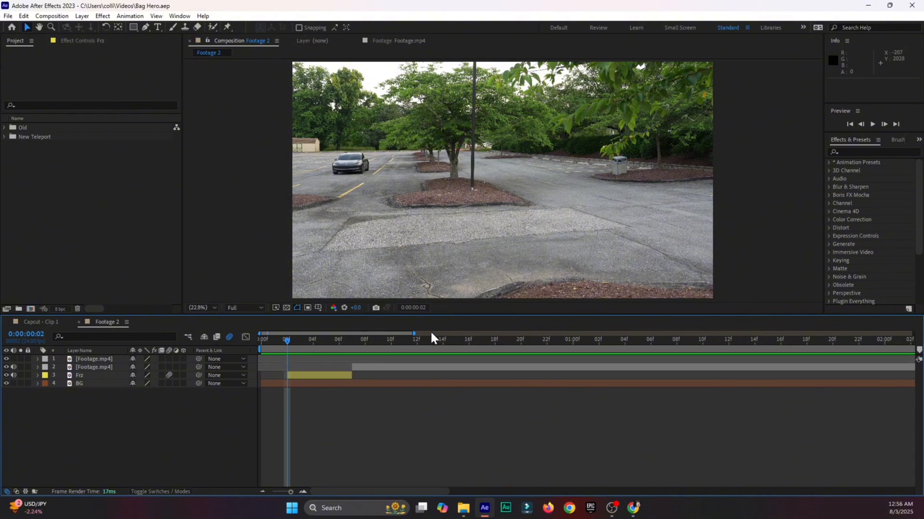
Add an adjustment layer above the Frz layer and cut off everything after frame 7, where Frz ends
click(329, 376)
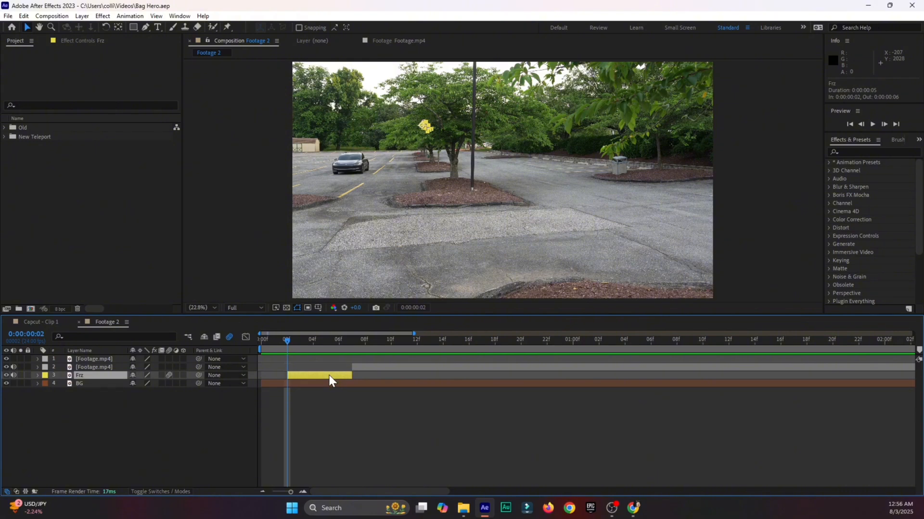
key(ctrl+alt+y)
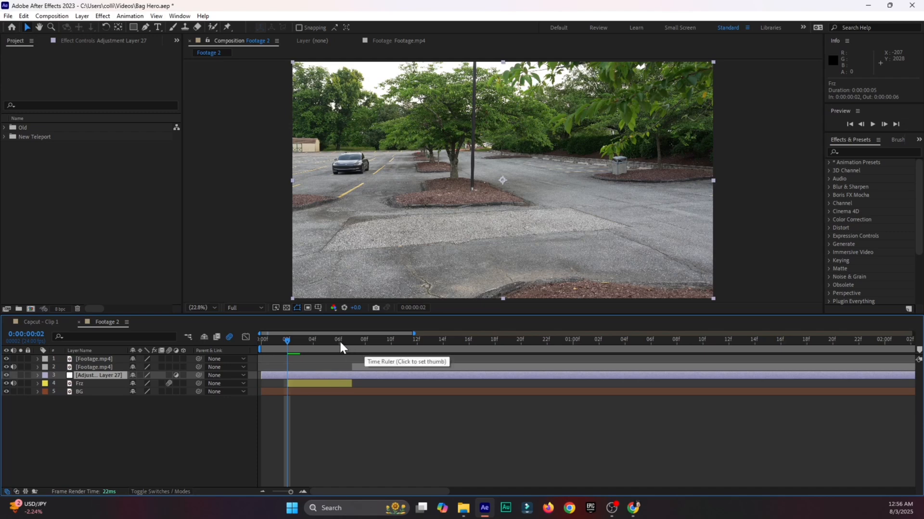
click(314, 350)
drag(315, 349, 349, 347)
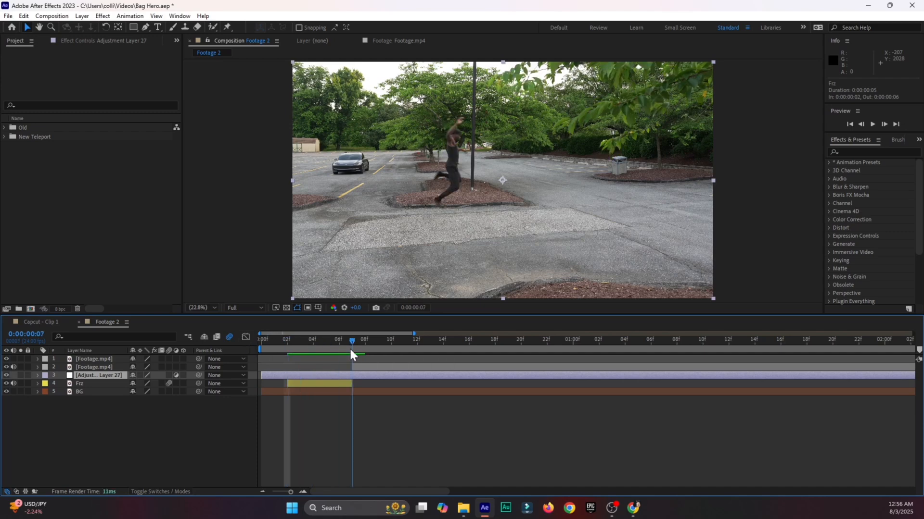
key(ctrl+shift+d)
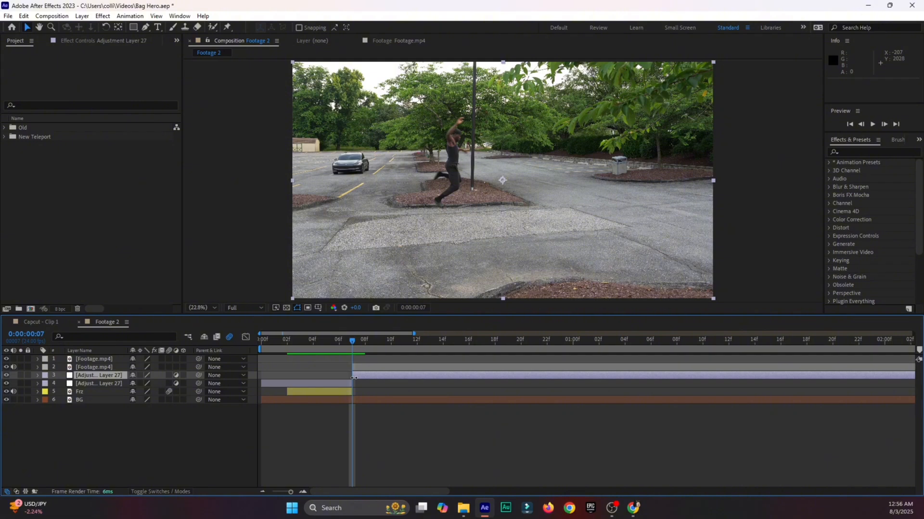
key(Delete)
Find the Chromatic Displacement effect and apply it to the adjustment layer
click(313, 342)
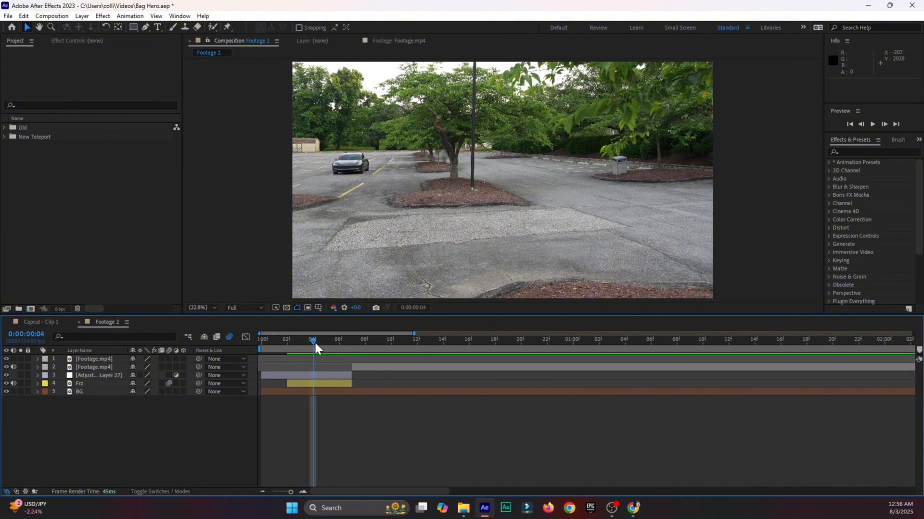
click(318, 378)
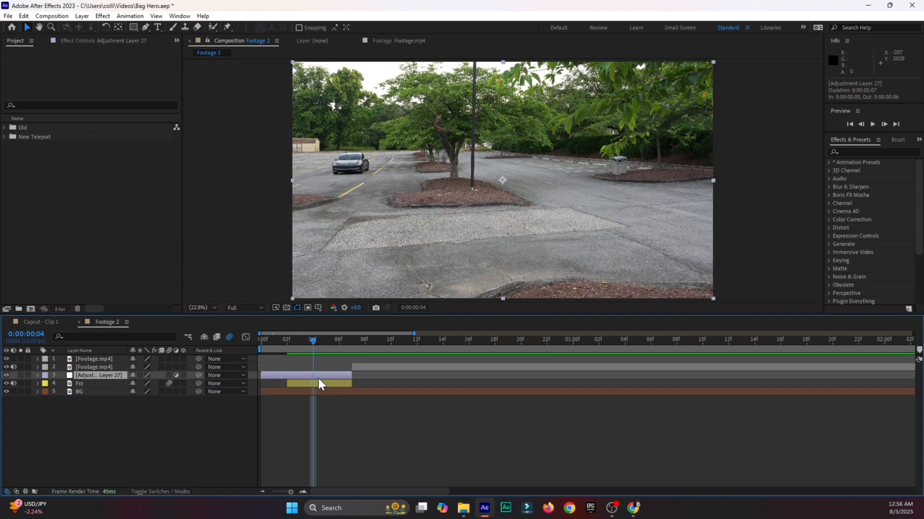
click(849, 147)
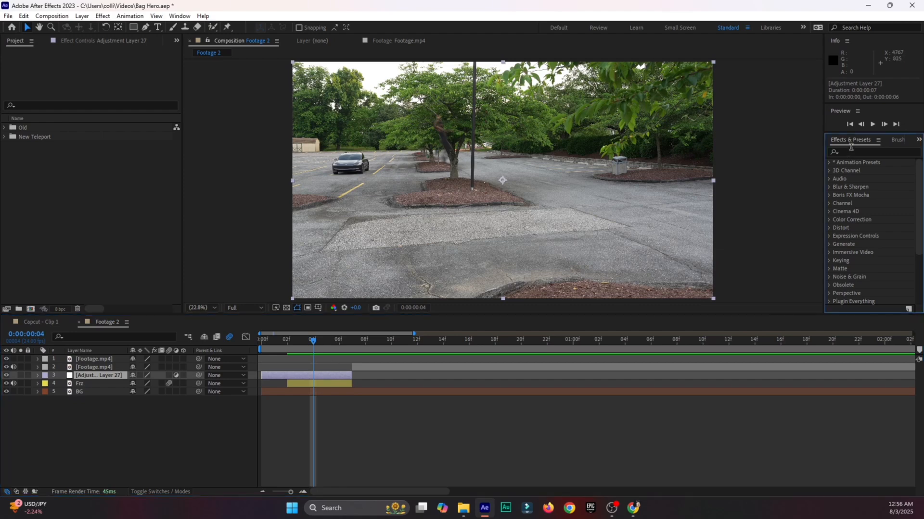
click(859, 153)
text(chrom)
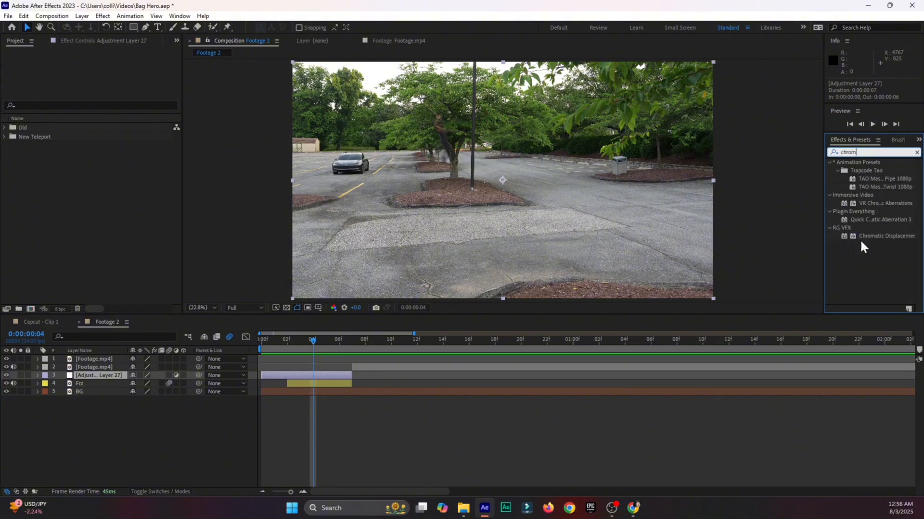
click(884, 236)
drag(891, 233, 311, 377)
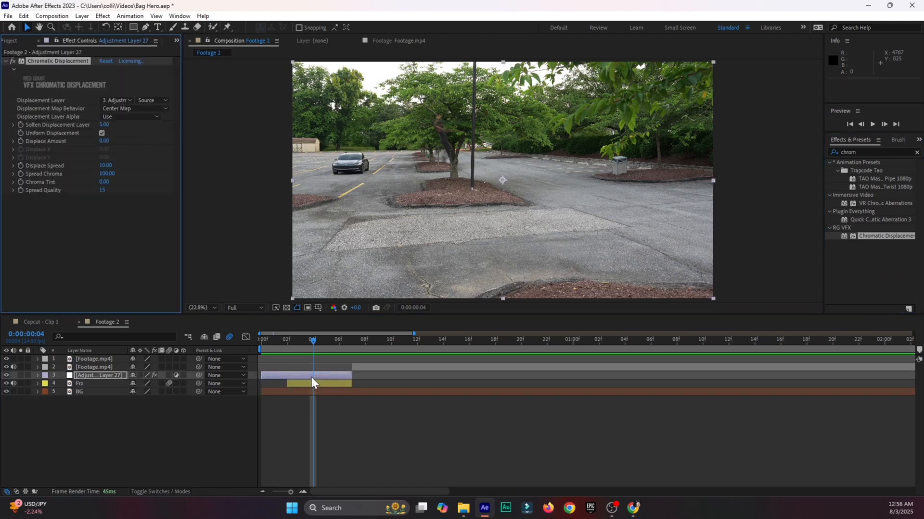
Rename the adjustment layer CD and save the project
click(110, 368)
click(112, 374)
key(Return)
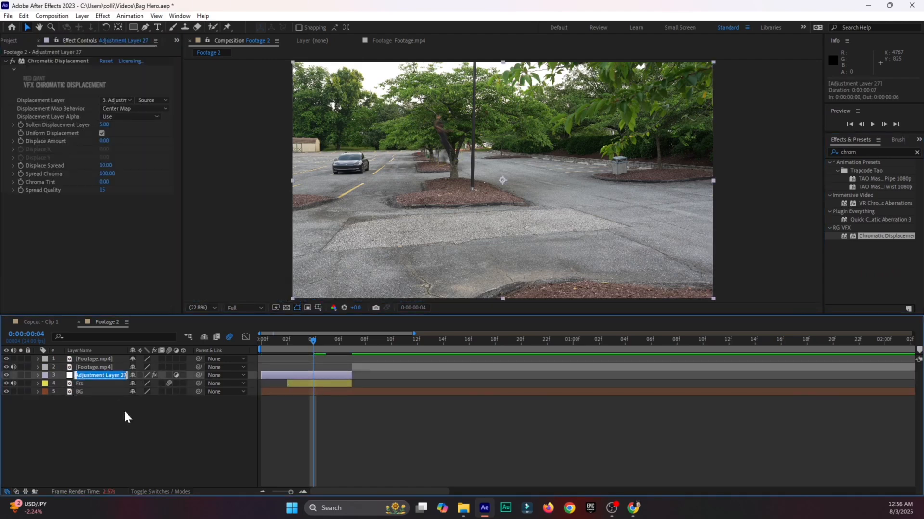
text(CD)
click(137, 431)
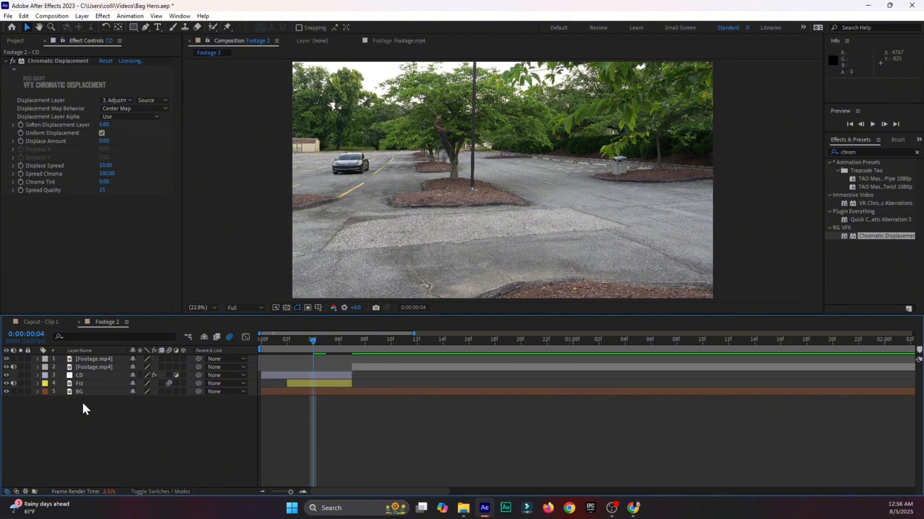
click(115, 382)
key(ctrl+s)
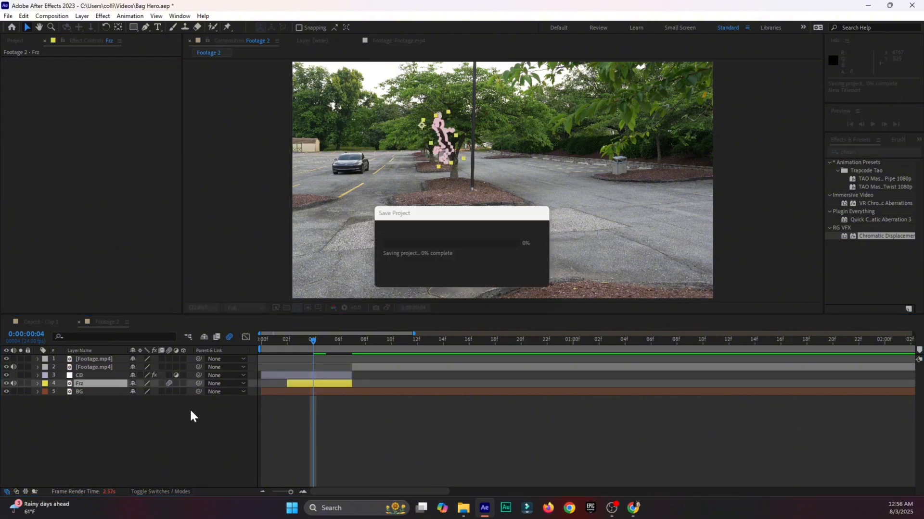
Set the CD layer's Displacement Layer to Frz, using its Effects & Masks as the source
click(316, 370)
click(319, 381)
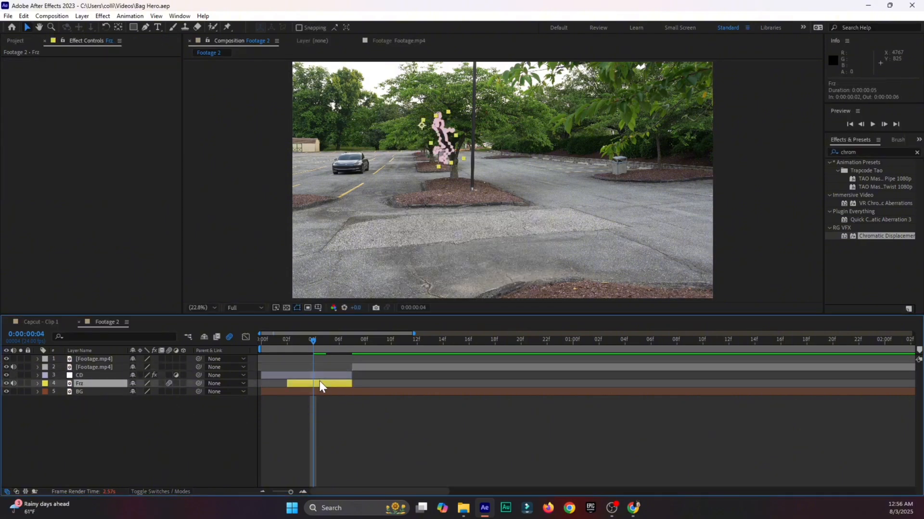
click(321, 375)
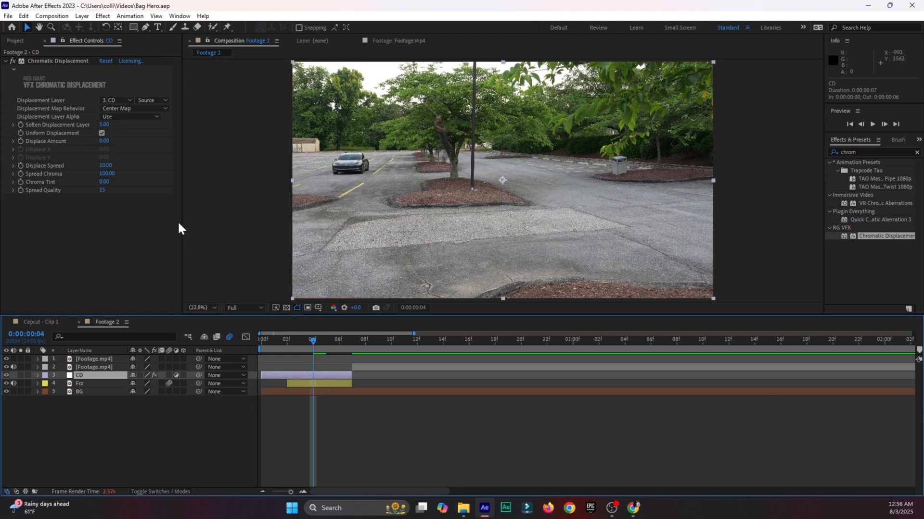
click(120, 99)
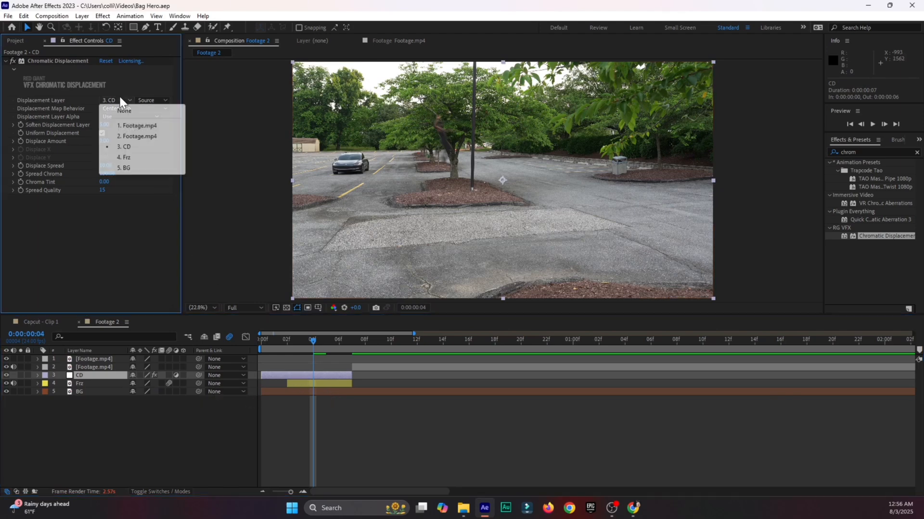
click(125, 157)
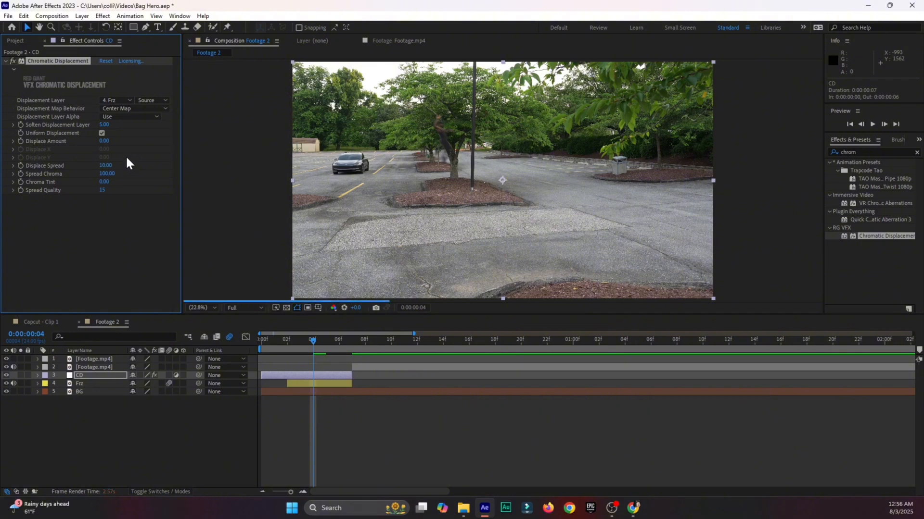
click(151, 100)
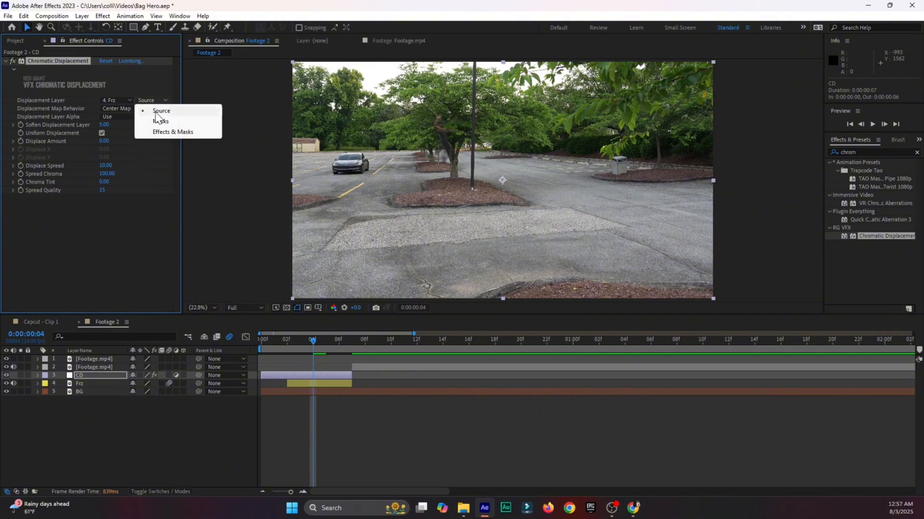
click(161, 132)
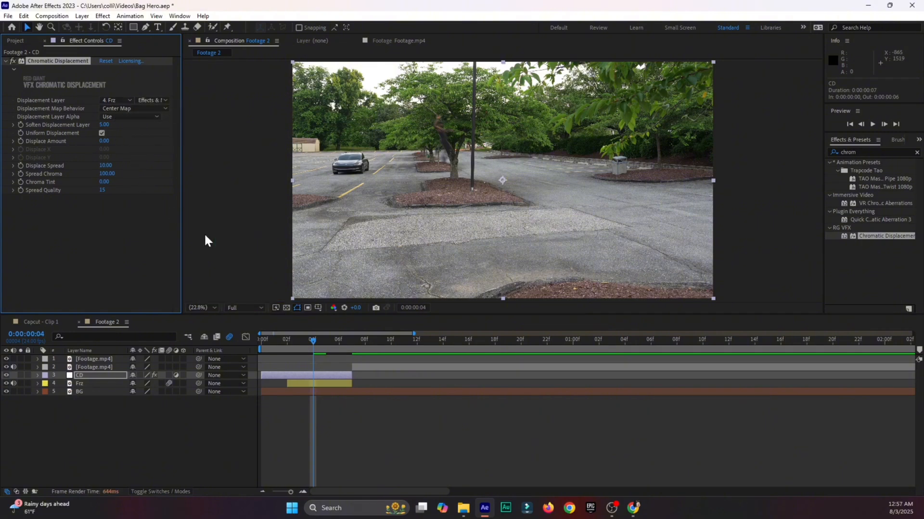
At frame 2, set Displace Amount to 85 and Soften Displacement Layer to 10, and check the distortion through frame 6
click(286, 342)
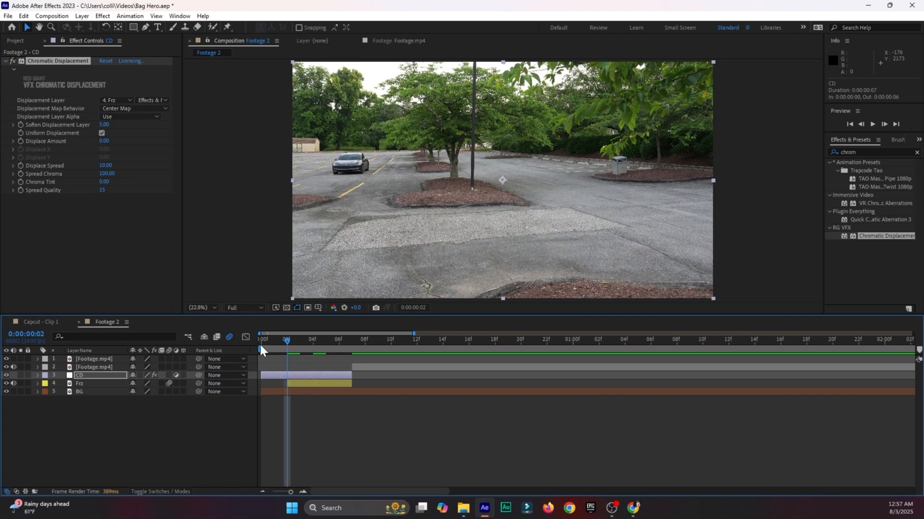
drag(104, 141, 152, 148)
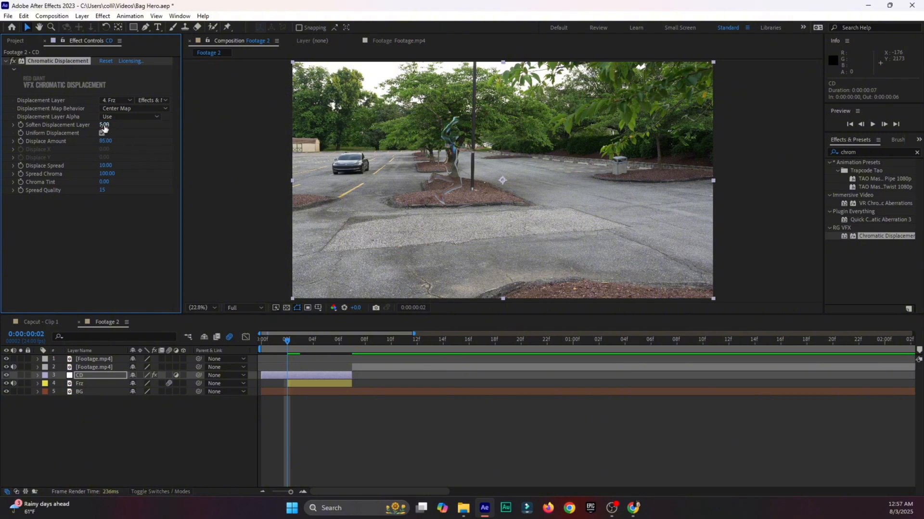
drag(99, 126, 99, 127)
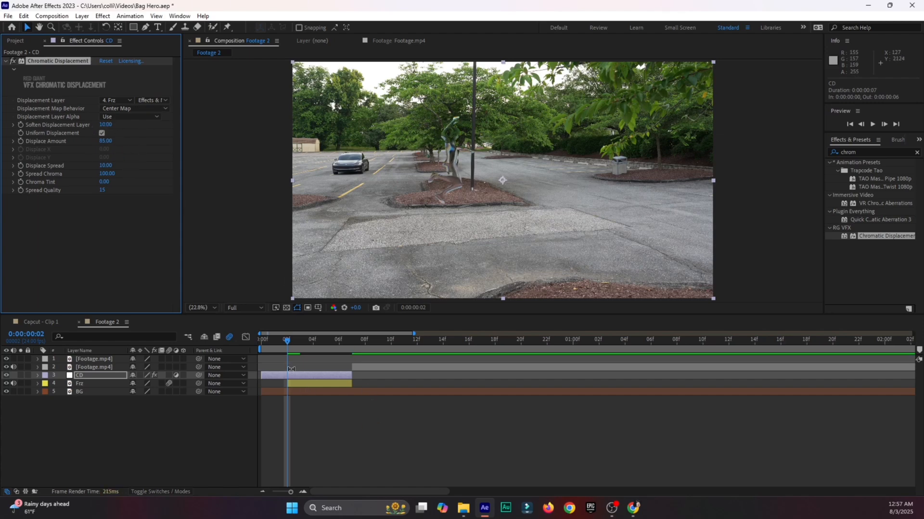
drag(301, 348, 333, 354)
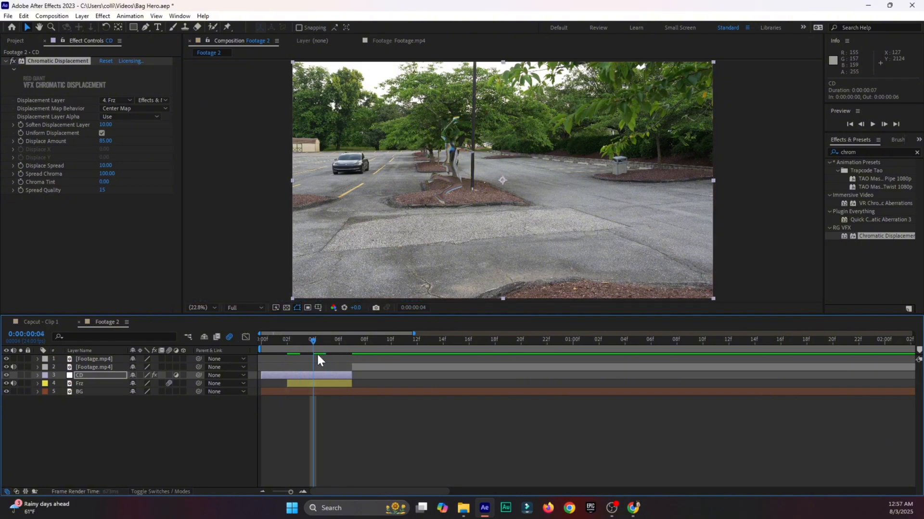
drag(317, 346, 342, 347)
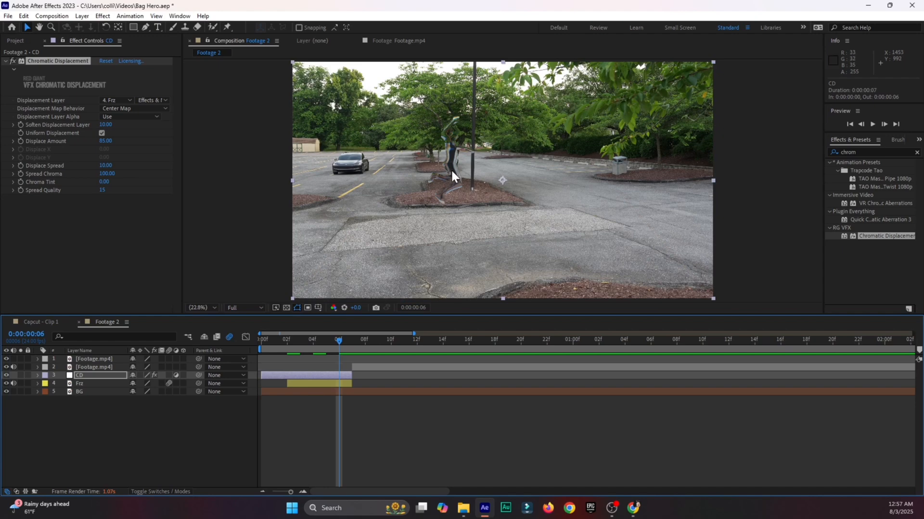
Keyframe Soften Displacement Layer and Displace Amount at frame 6, and set both to 0 at frame 0
click(20, 142)
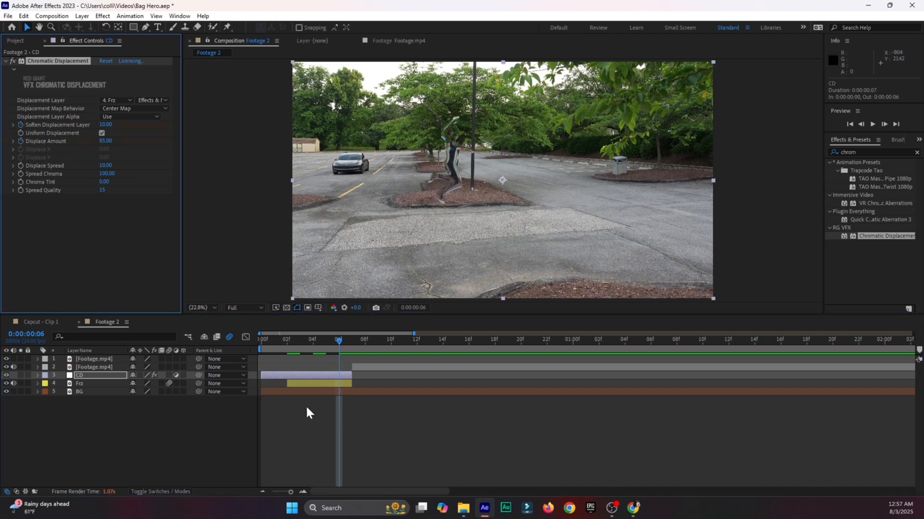
drag(281, 341, 258, 343)
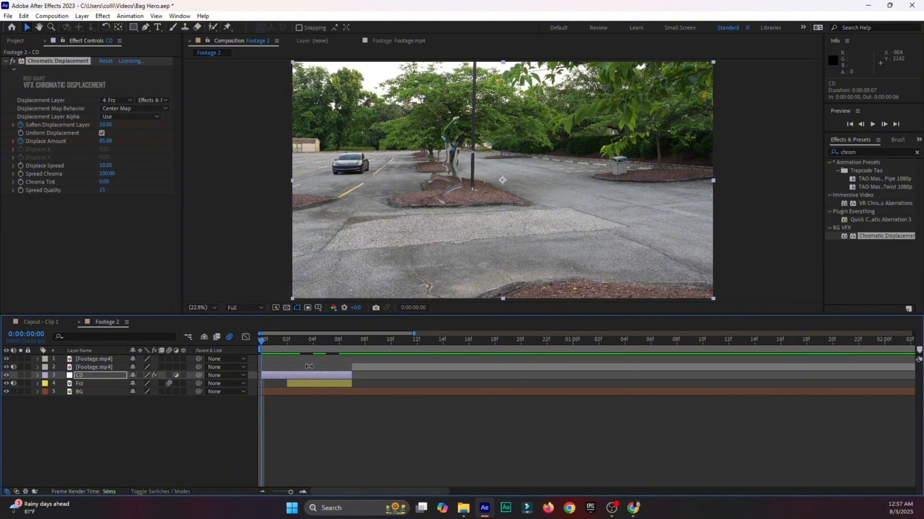
click(105, 141)
text(0)
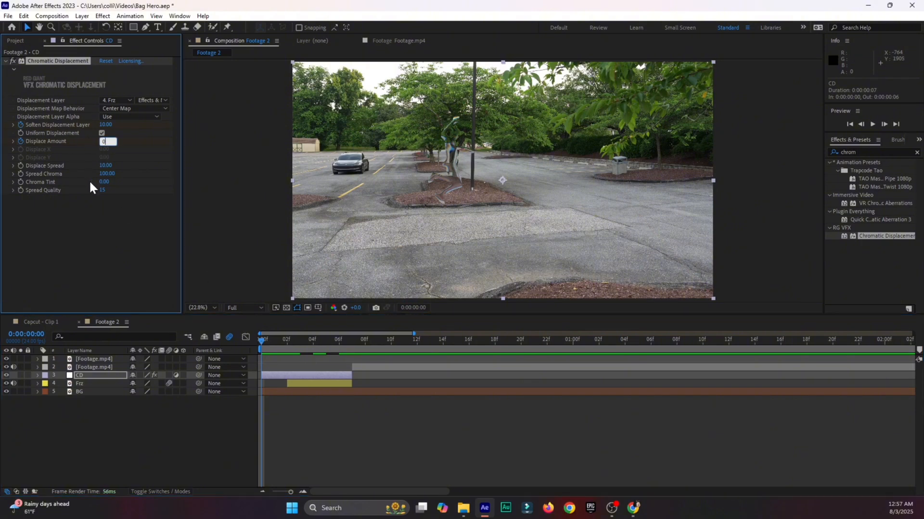
key(Return)
click(105, 124)
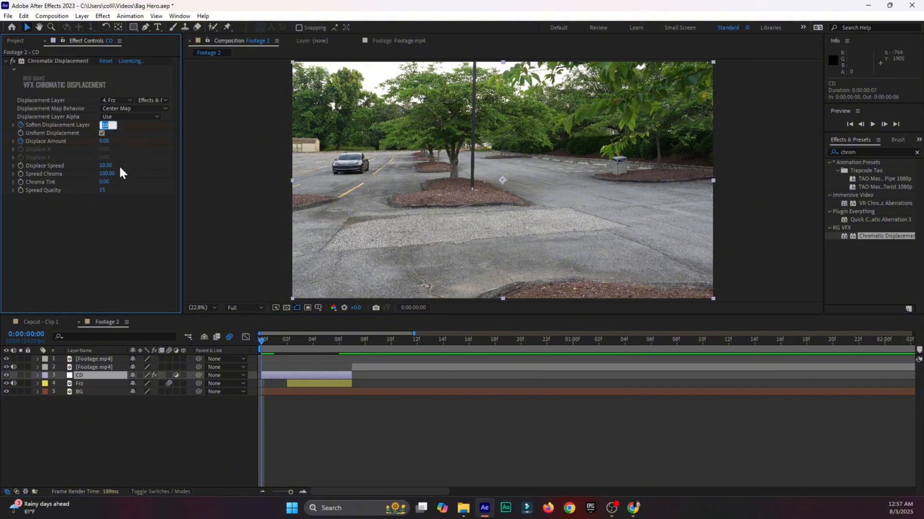
text(0)
key(Return)
click(260, 350)
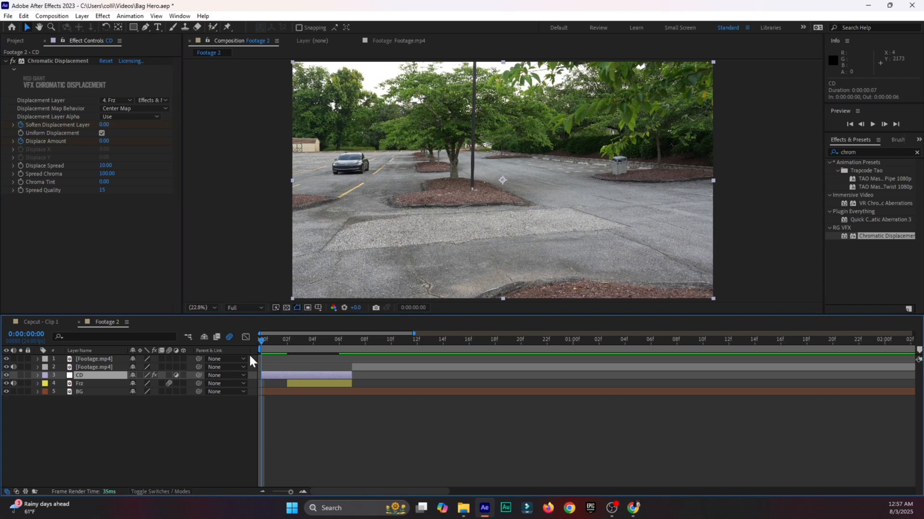
Lower the preview resolution to Quarter, end the work area at frame 9, and play back the teleport
click(235, 308)
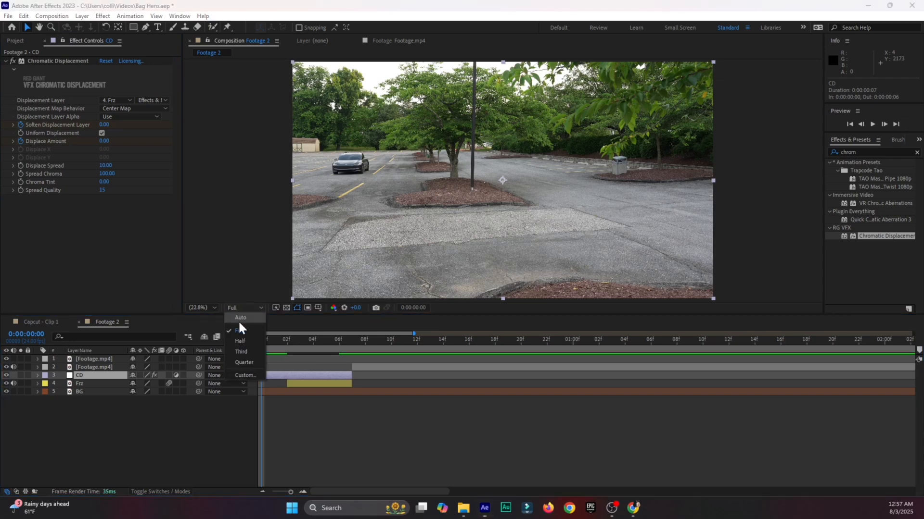
click(243, 362)
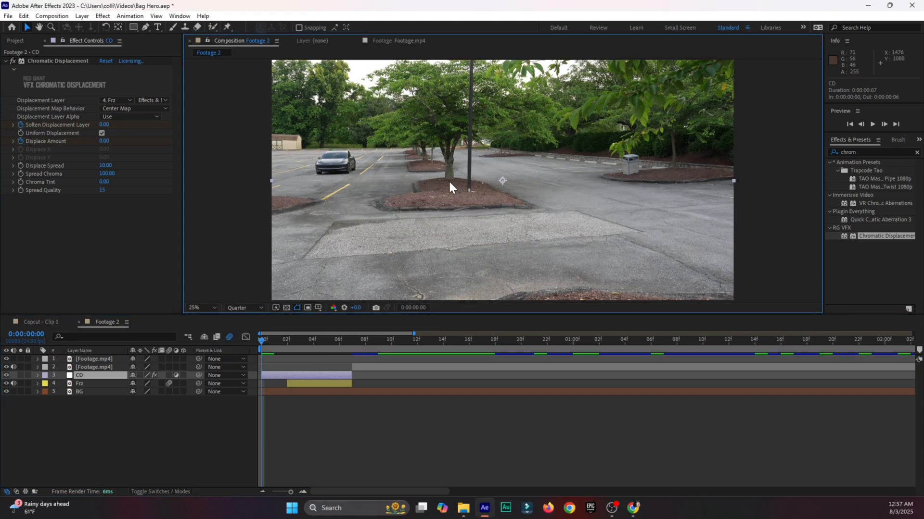
scroll(448, 180, up, 2)
drag(445, 167, 501, 195)
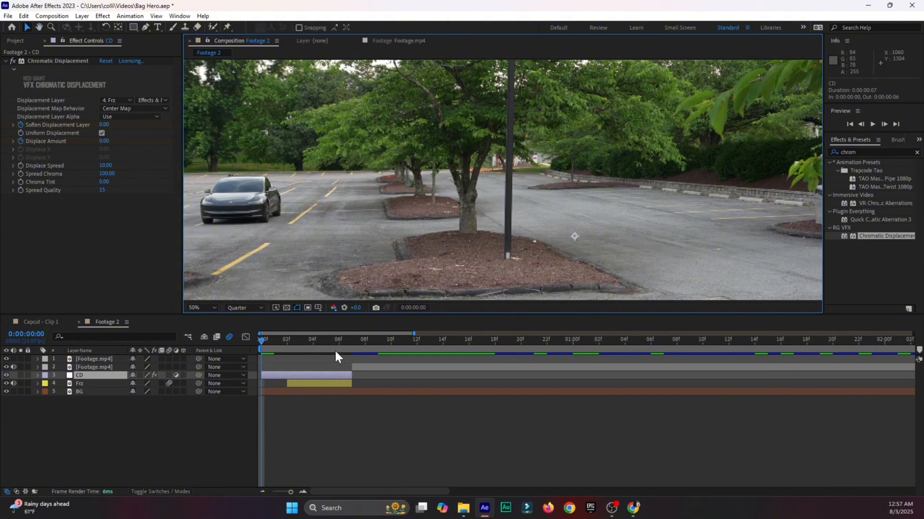
drag(336, 345, 377, 344)
key(n)
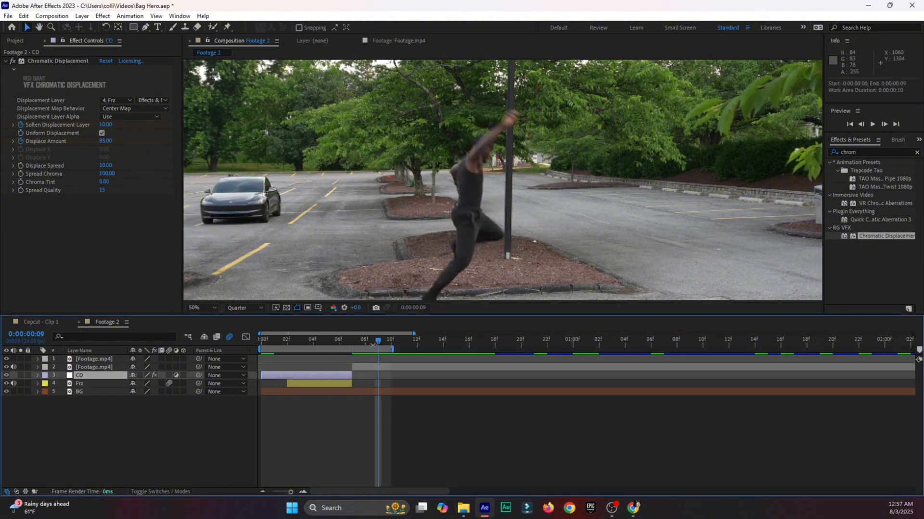
key(space)
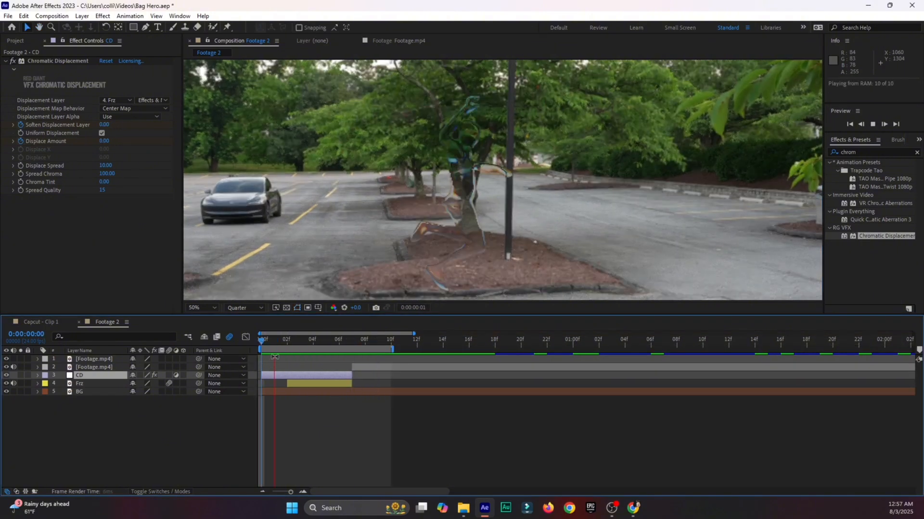
Review the animated distortion between frames 0 and 7 and replay the work area
click(268, 341)
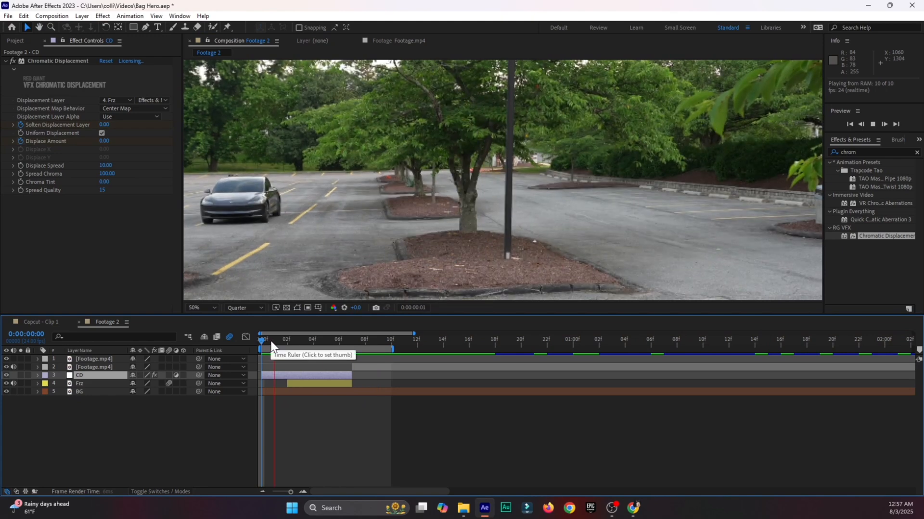
drag(270, 341, 313, 344)
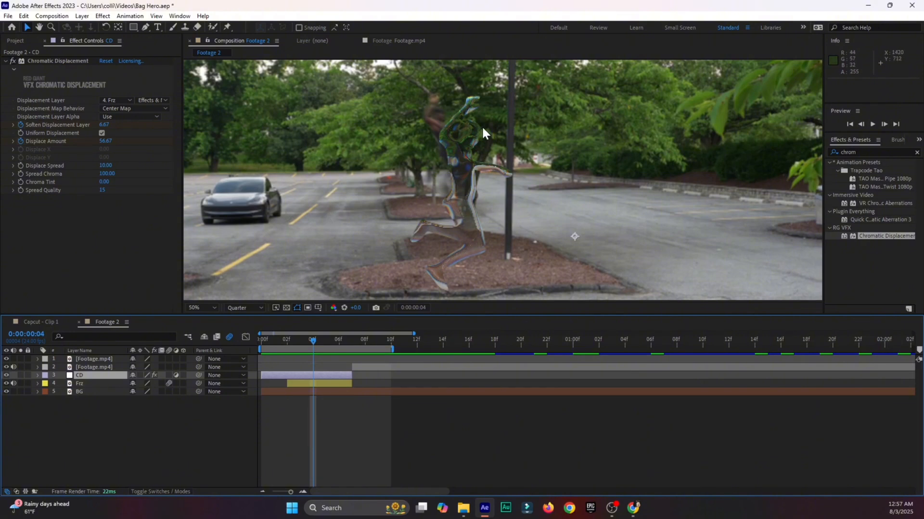
drag(309, 345, 349, 347)
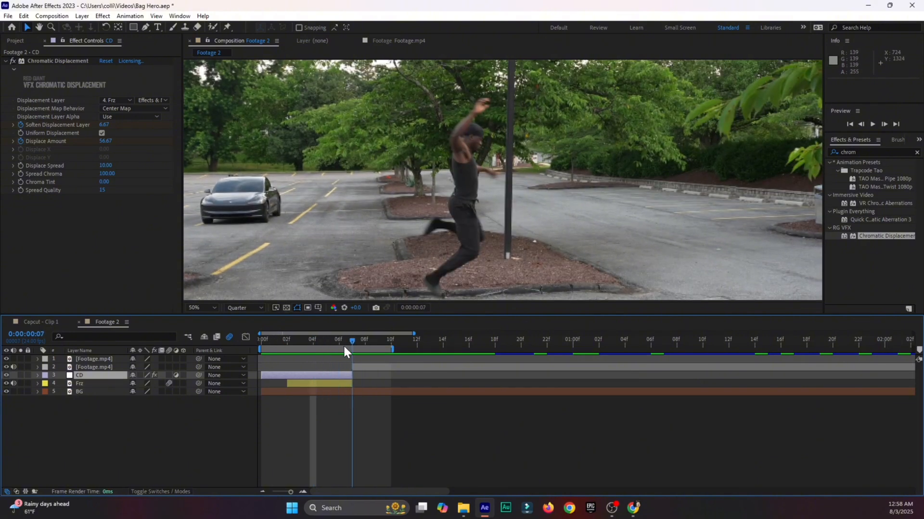
key(space)
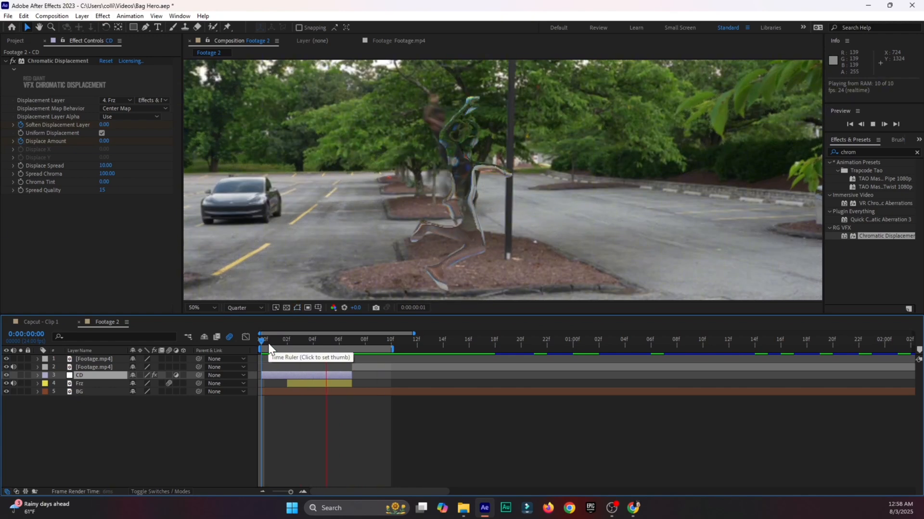
click(290, 339)
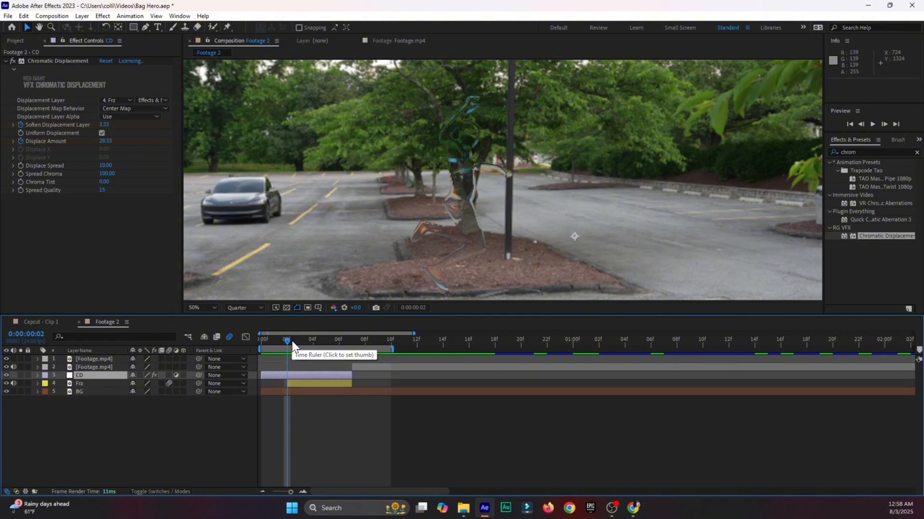
Restore the preview resolution to Full and check the distortion from the start of the composition
click(245, 307)
click(245, 331)
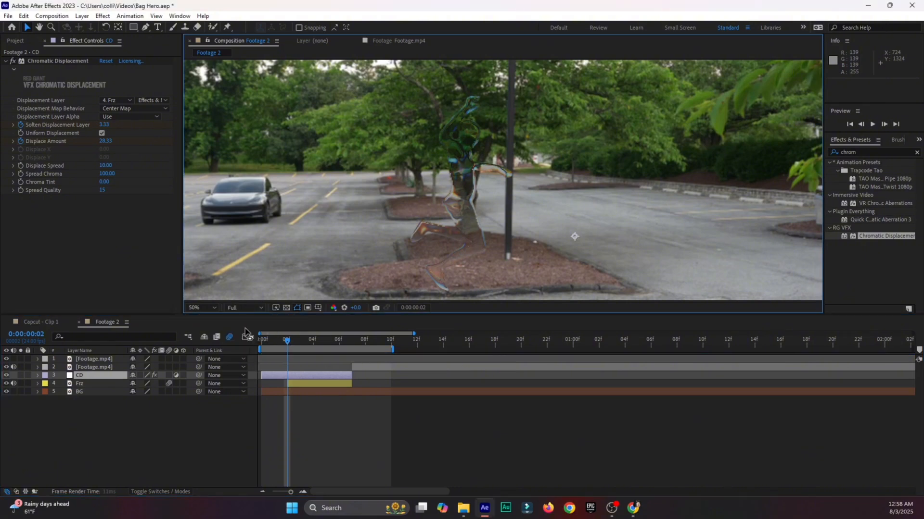
click(283, 347)
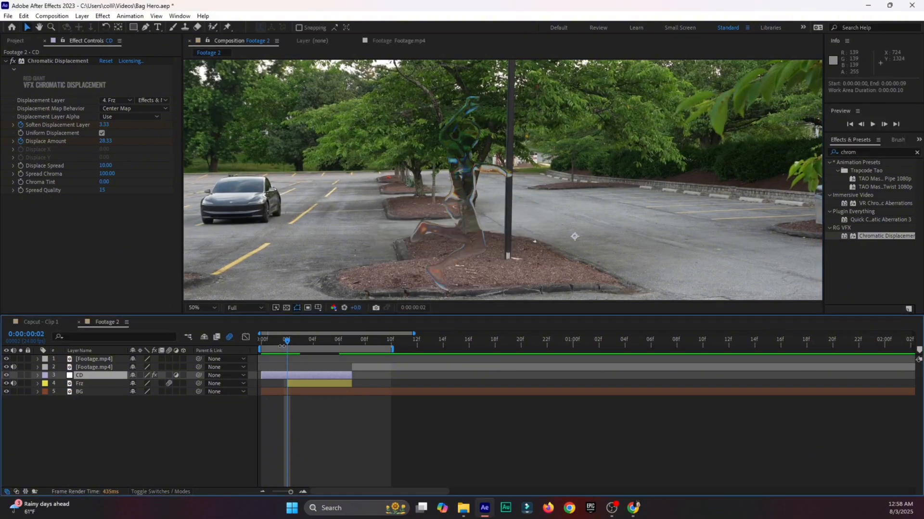
key(Home)
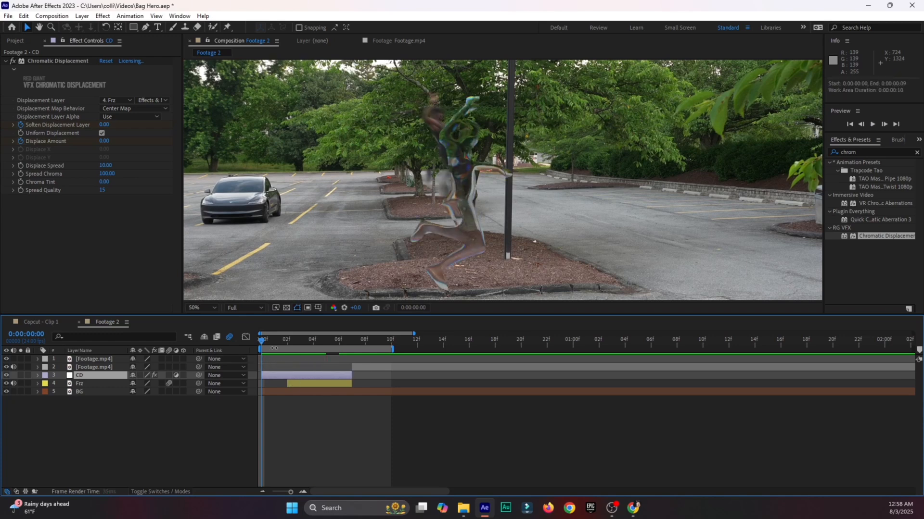
Move the CD layer's first Soften Displacement Layer and Displace Amount keyframes to frame 2, and trim the layer's start to frame 2
click(272, 342)
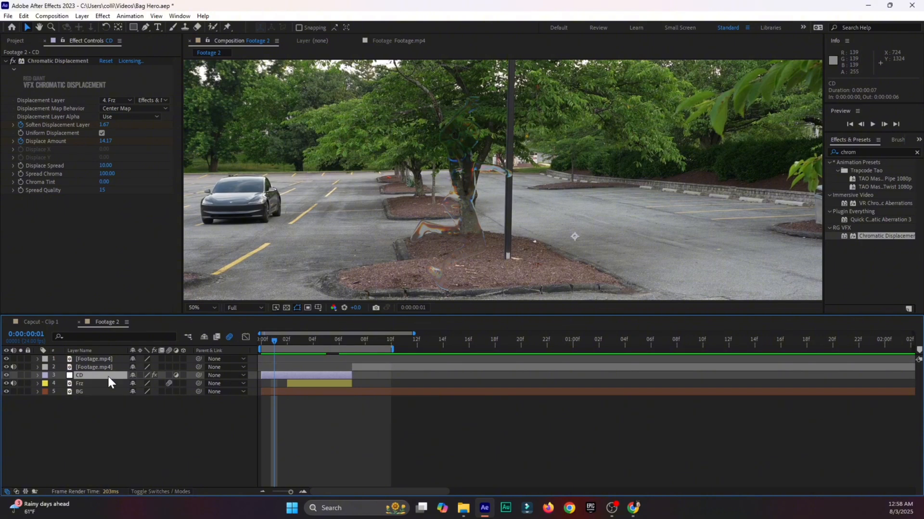
key(u)
drag(271, 385, 284, 407)
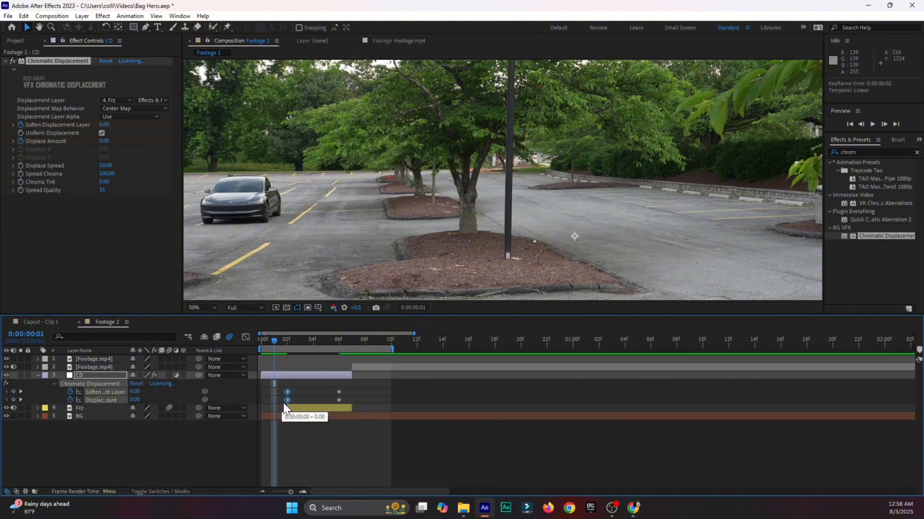
drag(261, 376, 287, 376)
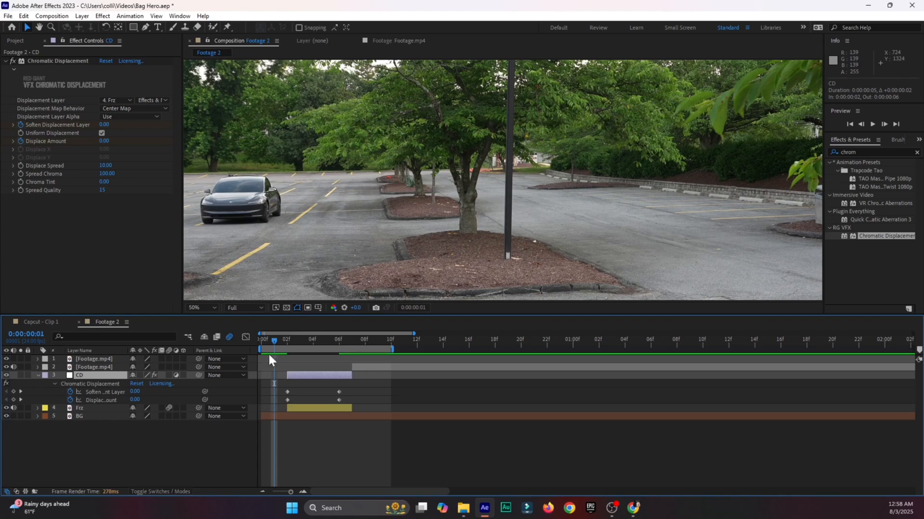
Check the retimed distortion from frame 0 to frame 4 and save the project
click(260, 340)
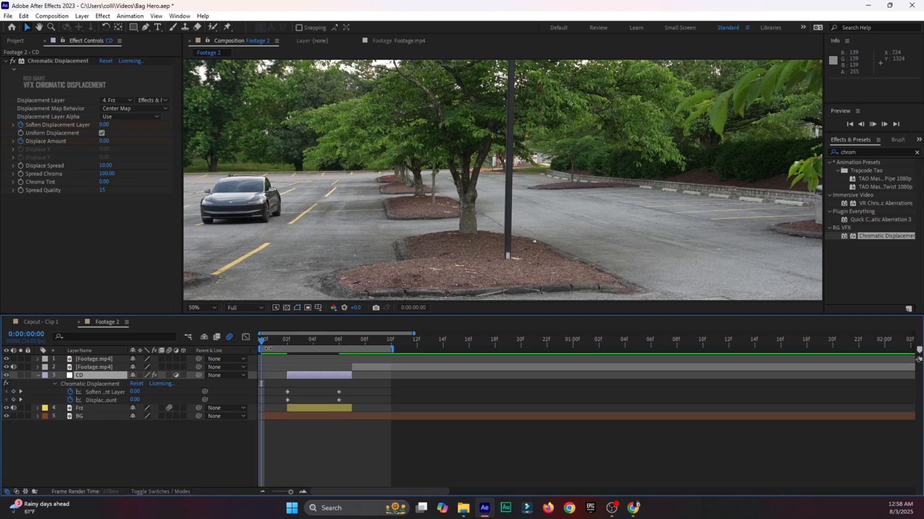
drag(270, 339, 313, 340)
click(300, 418)
click(296, 343)
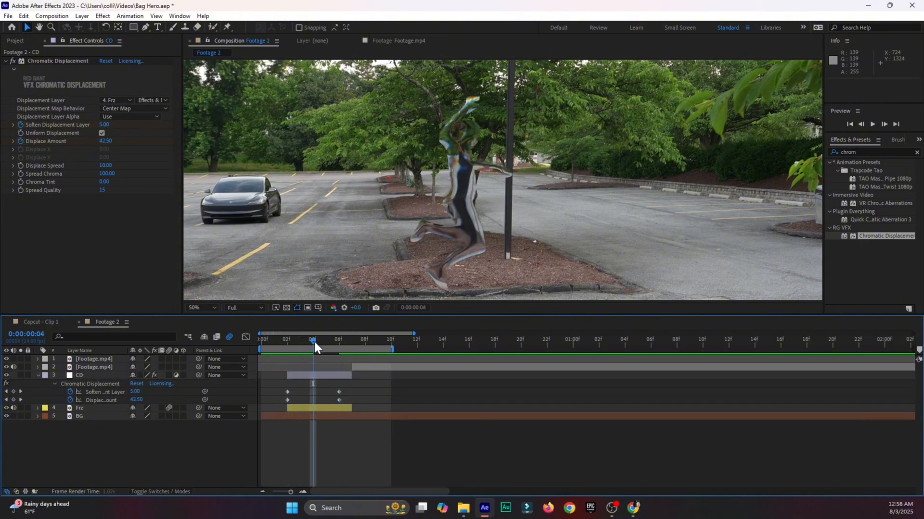
key(ctrl+s)
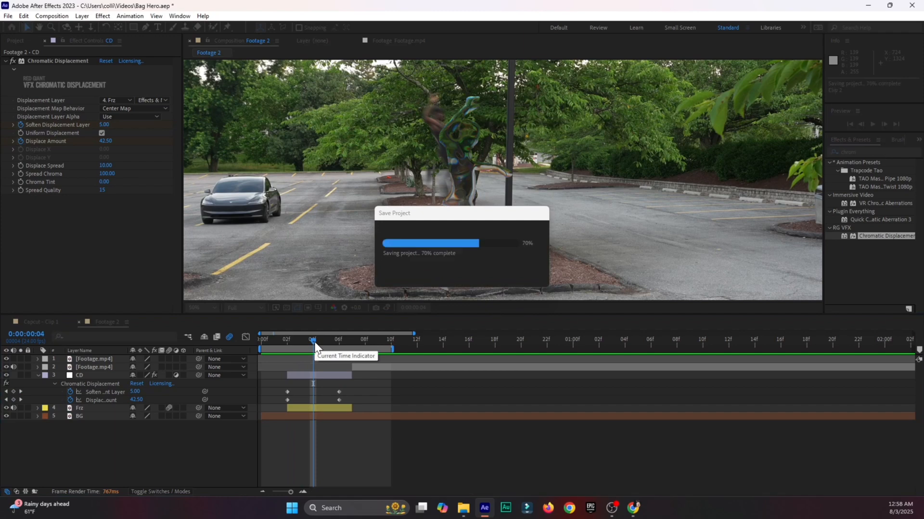
At frame 6, set the CD layer's Displace Amount to 24 and Soften Displacement Layer to 4
click(331, 342)
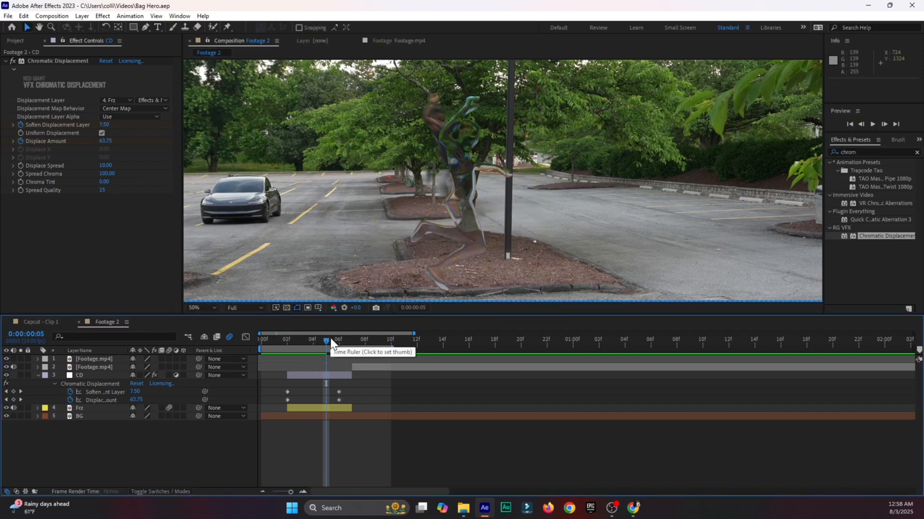
click(336, 339)
click(312, 344)
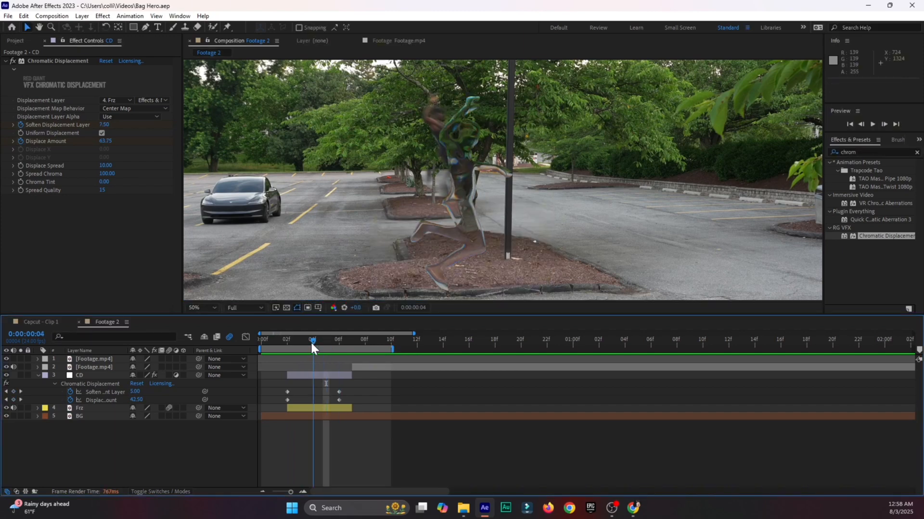
drag(311, 344, 334, 351)
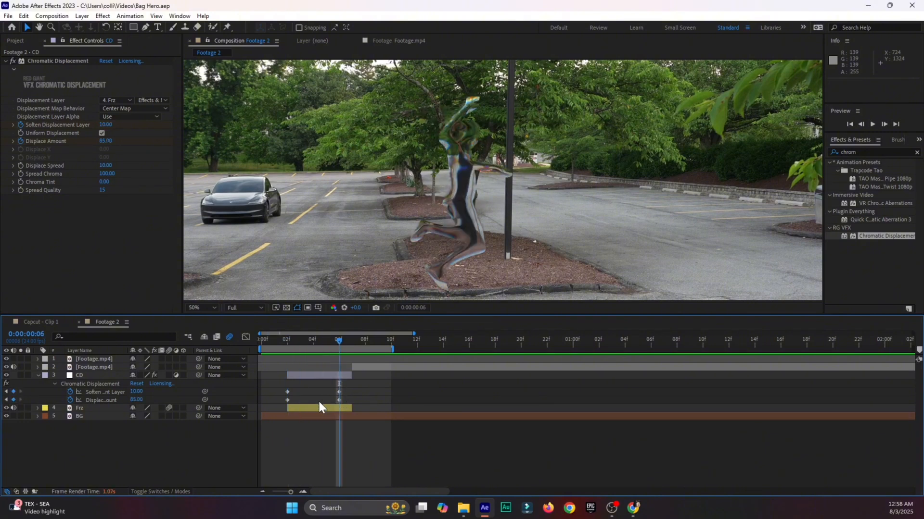
mouse_move(137, 400)
mouse_down()
mouse_move(109, 404)
mouse_move(134, 393)
mouse_up()
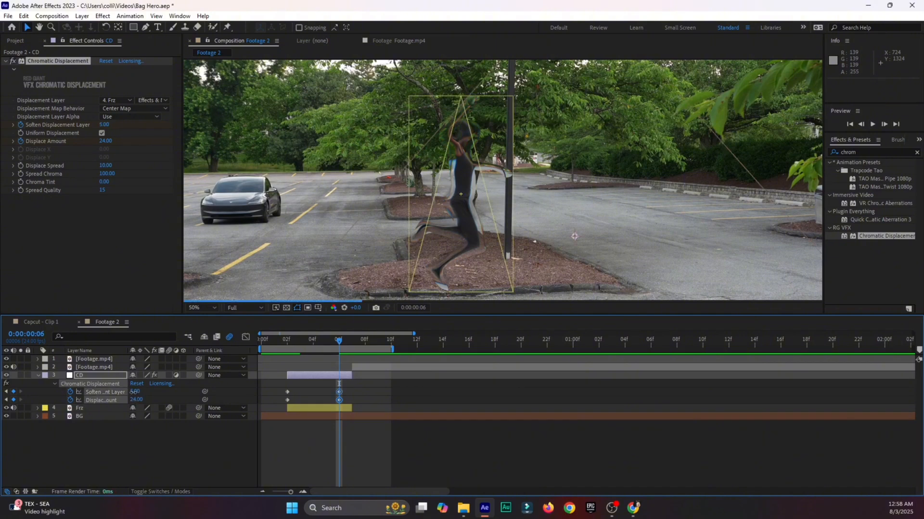
click(229, 428)
Set the Mask Feather of the Frz layer's mask to 5 pixels
click(301, 408)
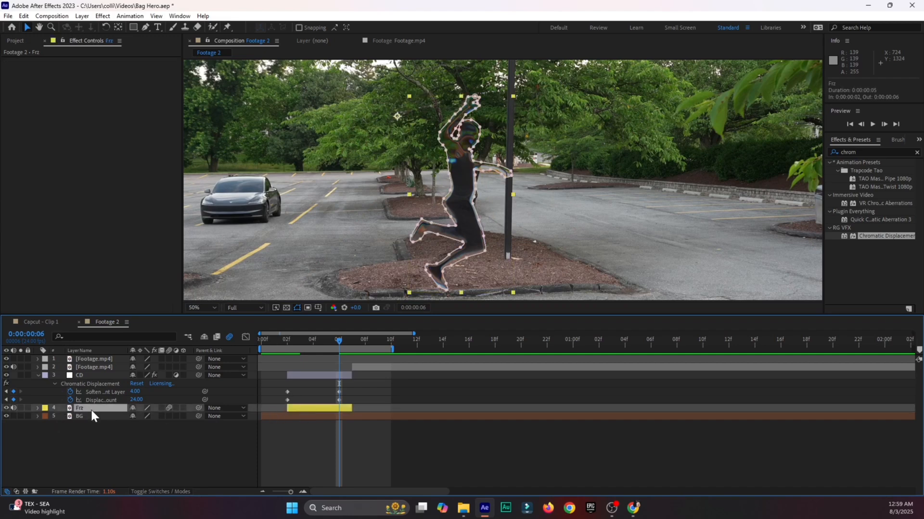
key(f)
click(151, 424)
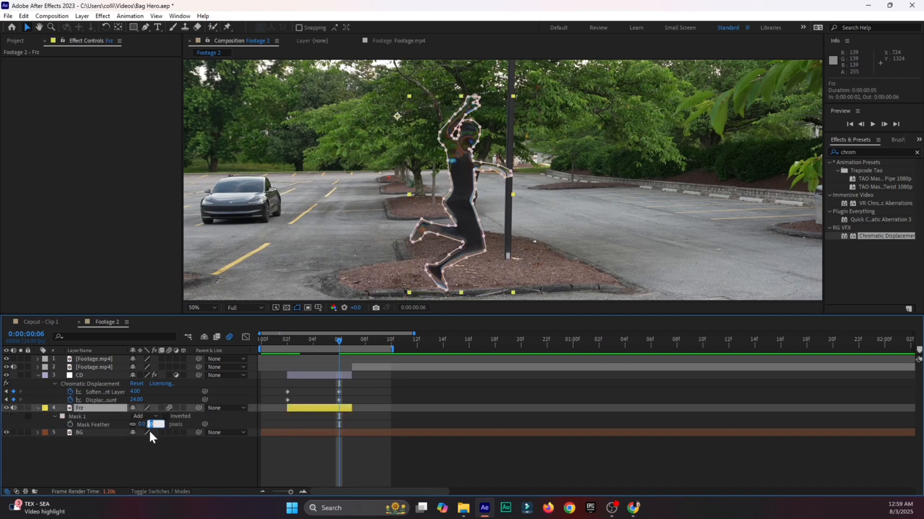
text(5)
click(216, 446)
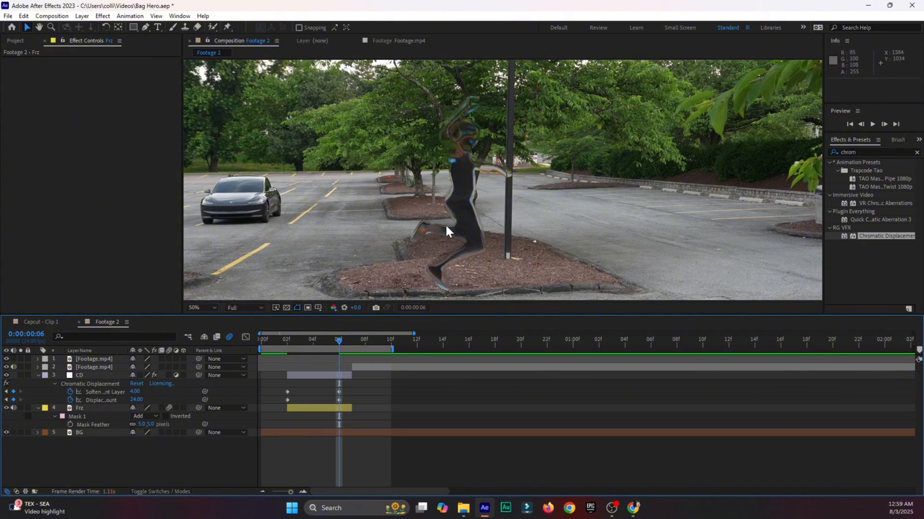
Collapse the Frz and CD layer properties and play back the teleport from frame 0
click(22, 424)
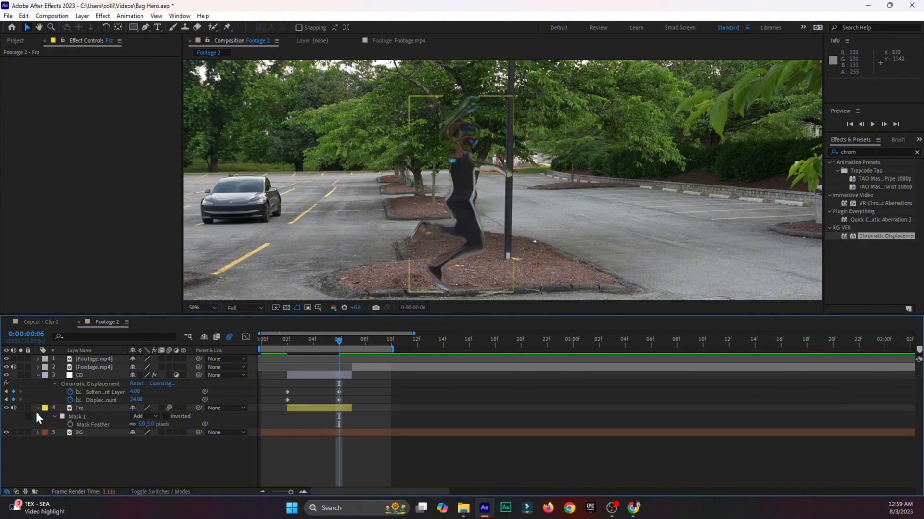
click(38, 408)
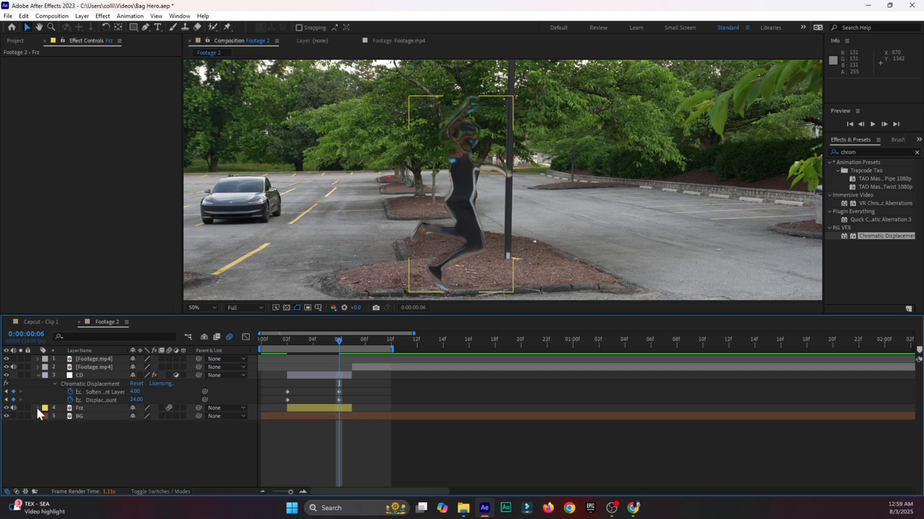
click(38, 375)
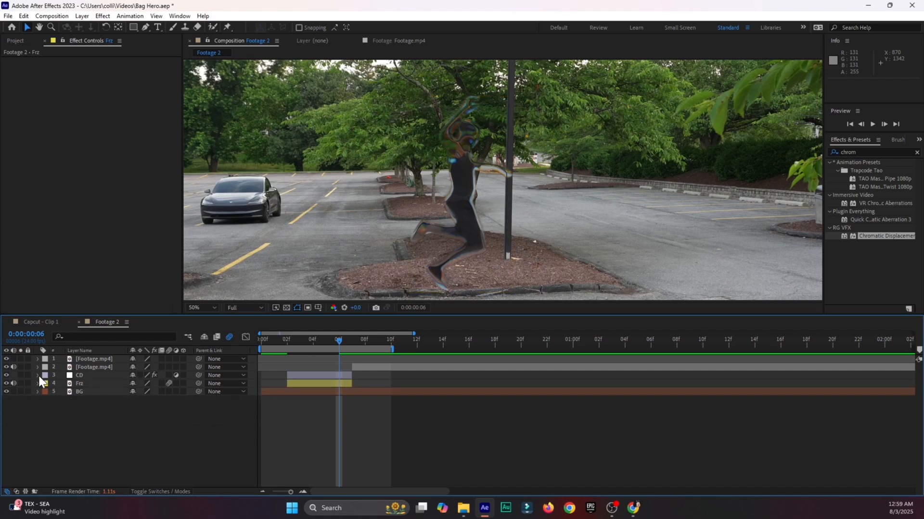
click(259, 339)
key(space)
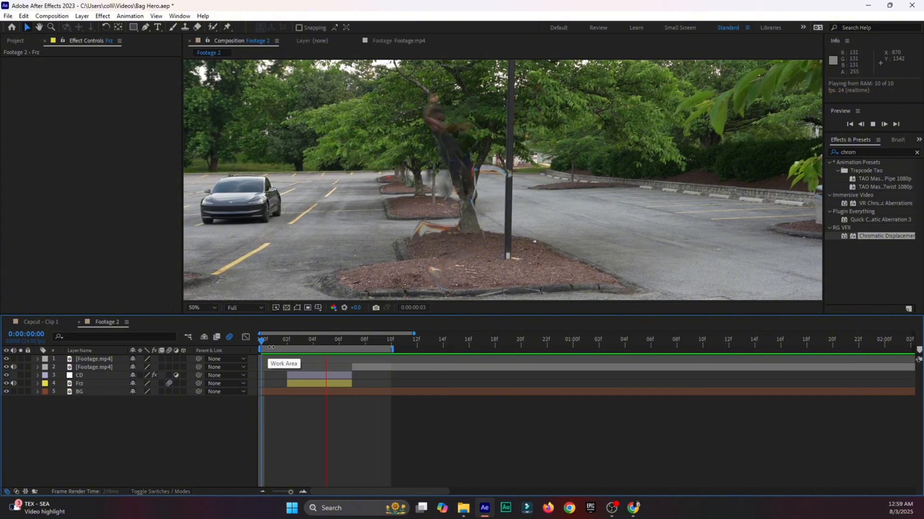
Play back the teleport in the work area, return to frame 2 and save the project
drag(287, 341, 335, 354)
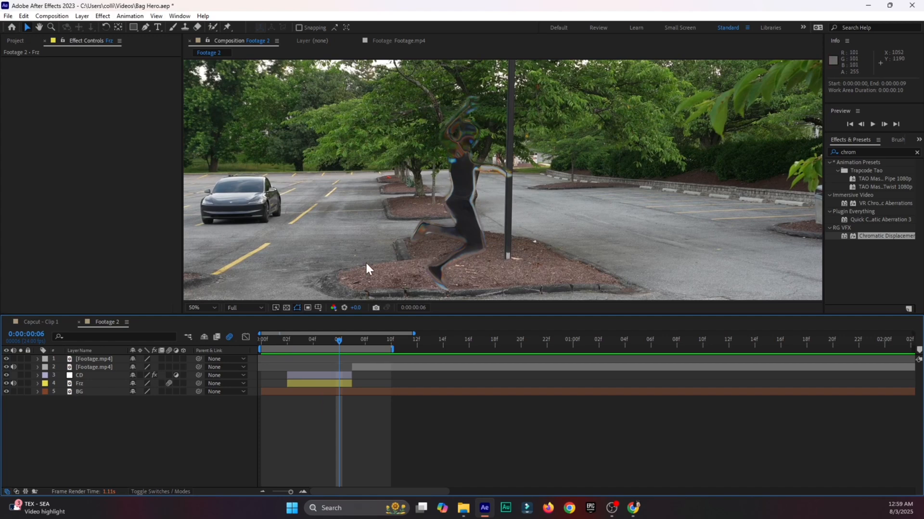
key(space)
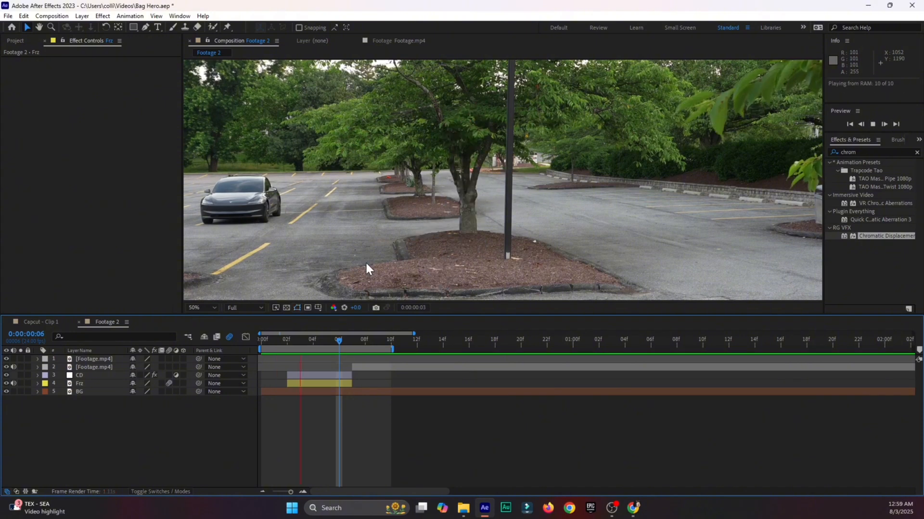
key(space)
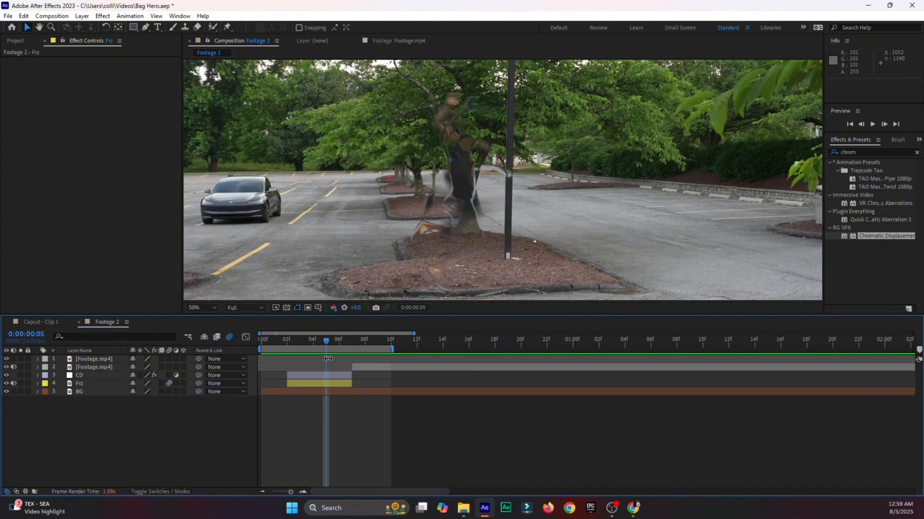
click(291, 343)
key(ctrl+s)
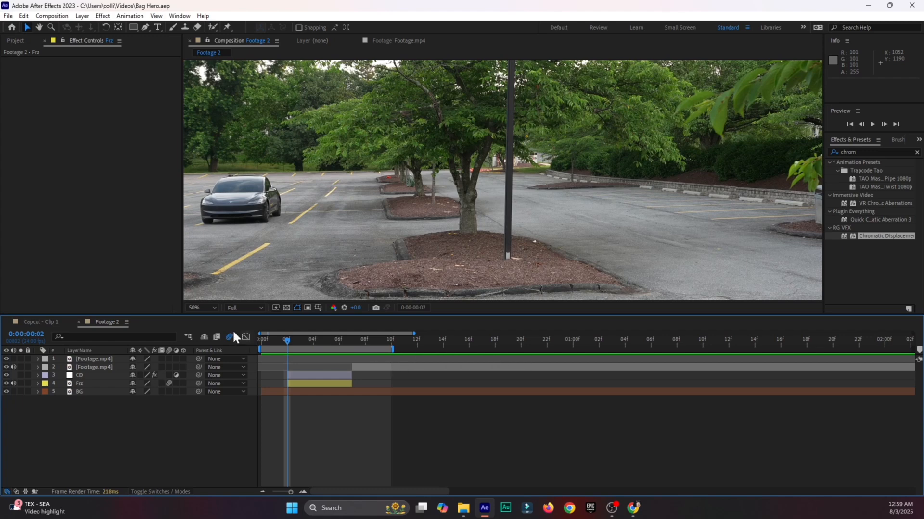
Duplicate the CD adjustment layer and rename the copy Flashes
click(210, 308)
click(200, 317)
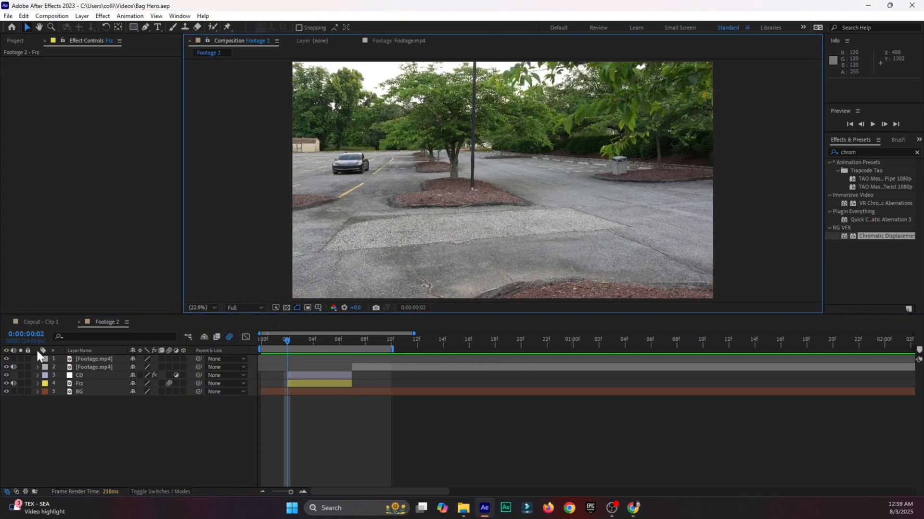
click(80, 376)
key(ctrl+d)
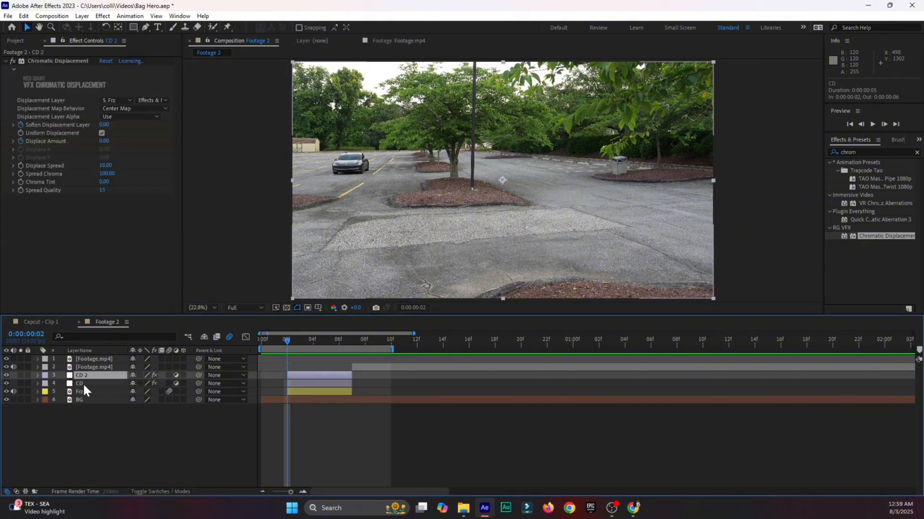
key(Return)
text(Flas)
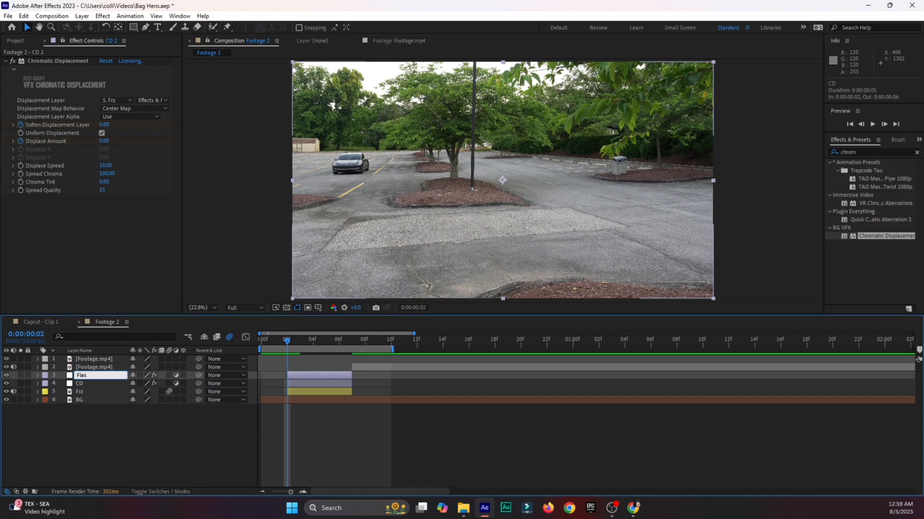
text(hes)
key(Return)
click(115, 422)
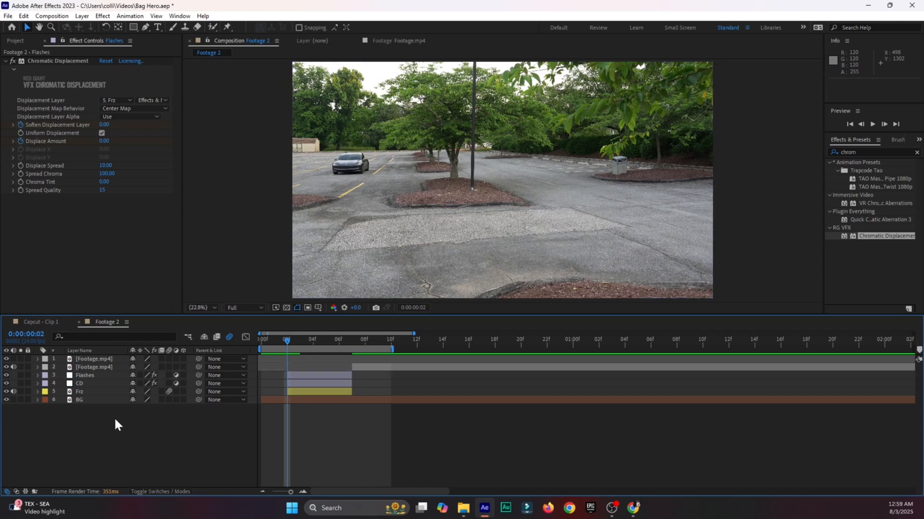
Delete the Chromatic Displacement effect from the Flashes layer
click(106, 376)
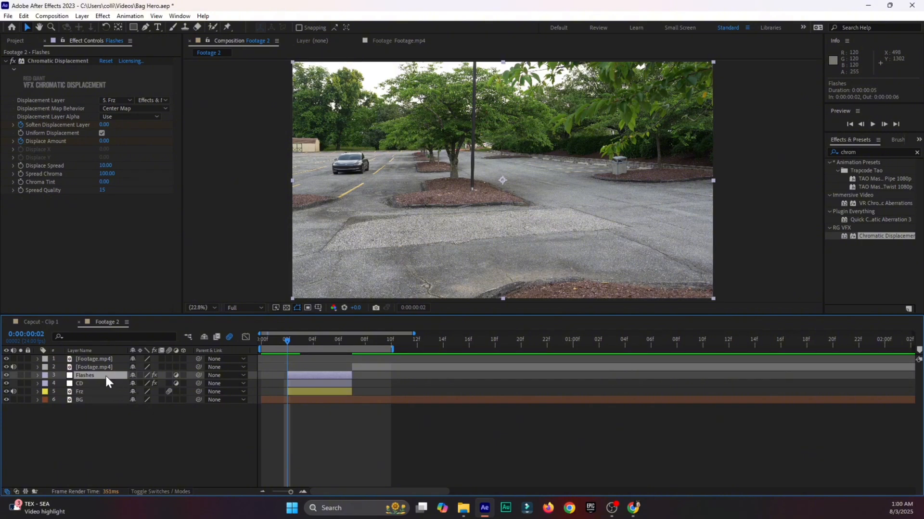
click(48, 61)
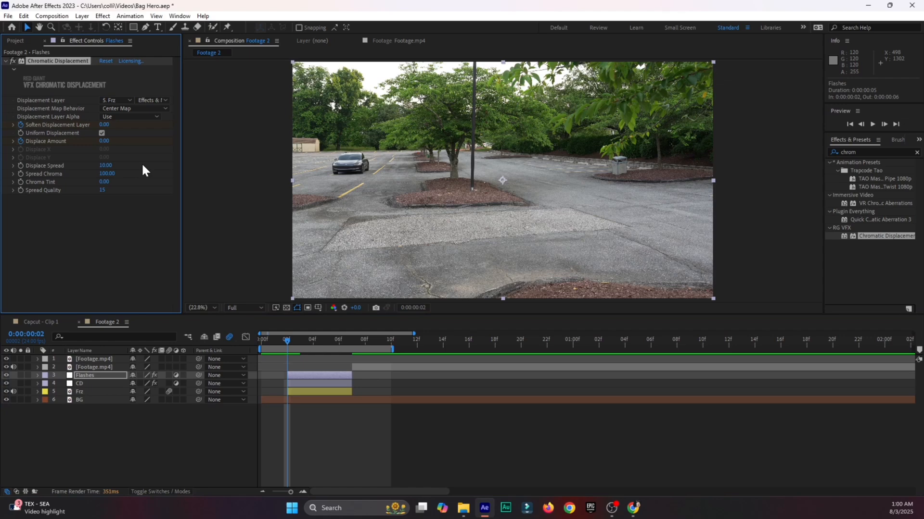
key(Delete)
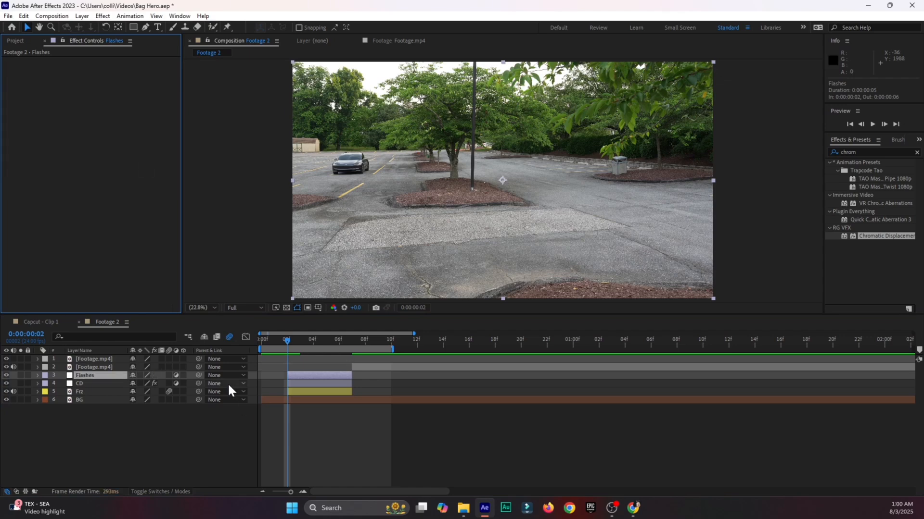
Find the Optical Flares effect and apply it to the Flashes layer
click(862, 148)
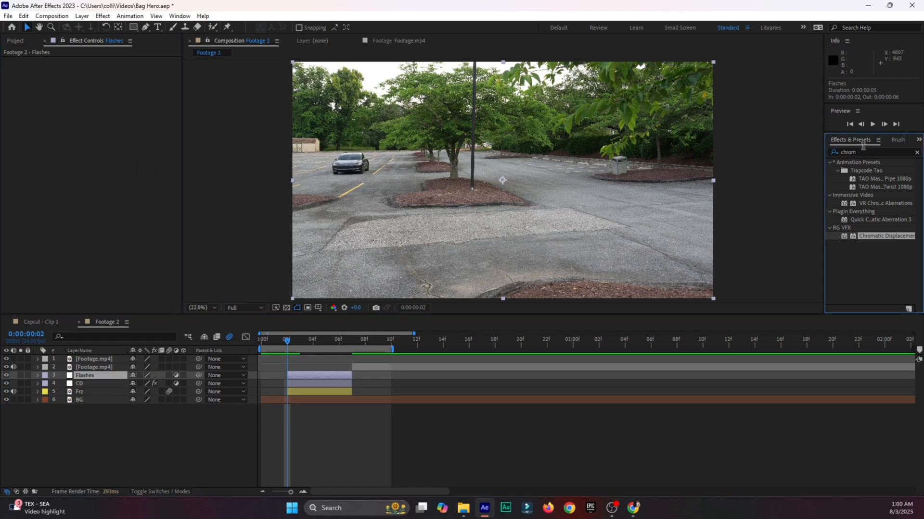
click(861, 149)
text(op)
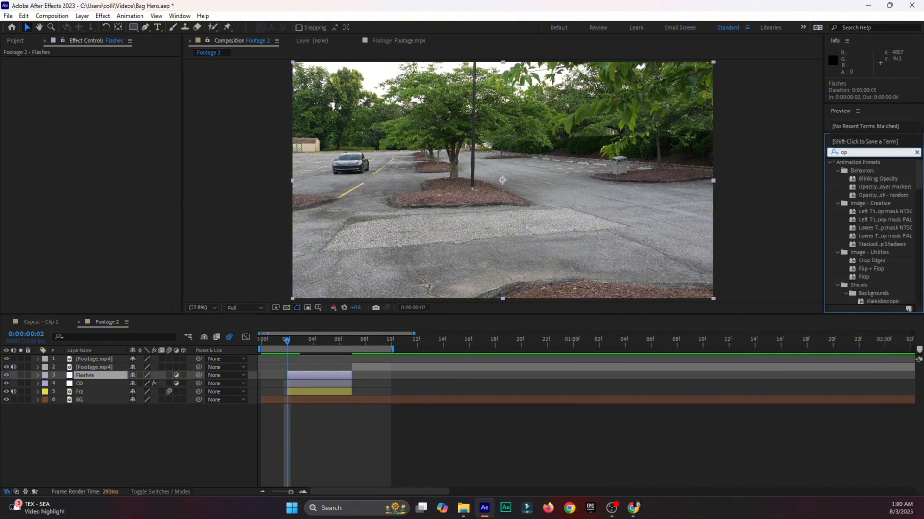
text(ti)
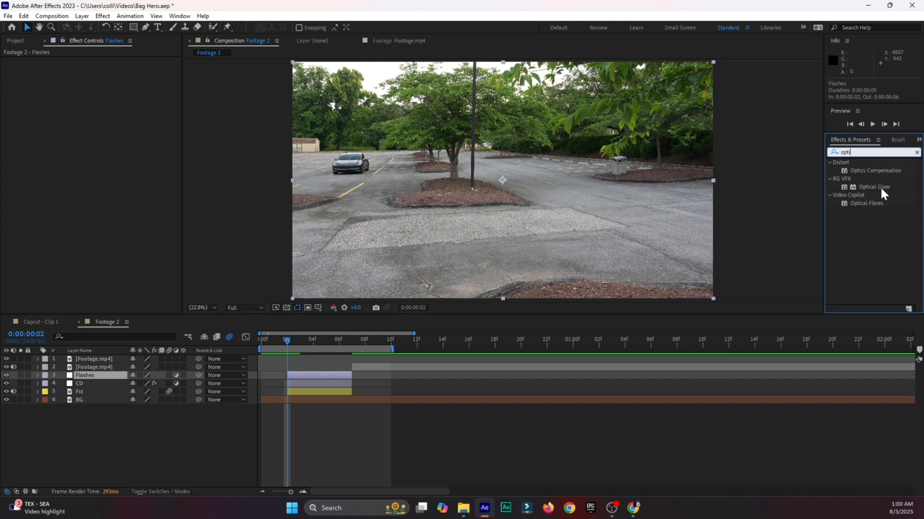
click(876, 203)
drag(870, 206, 316, 379)
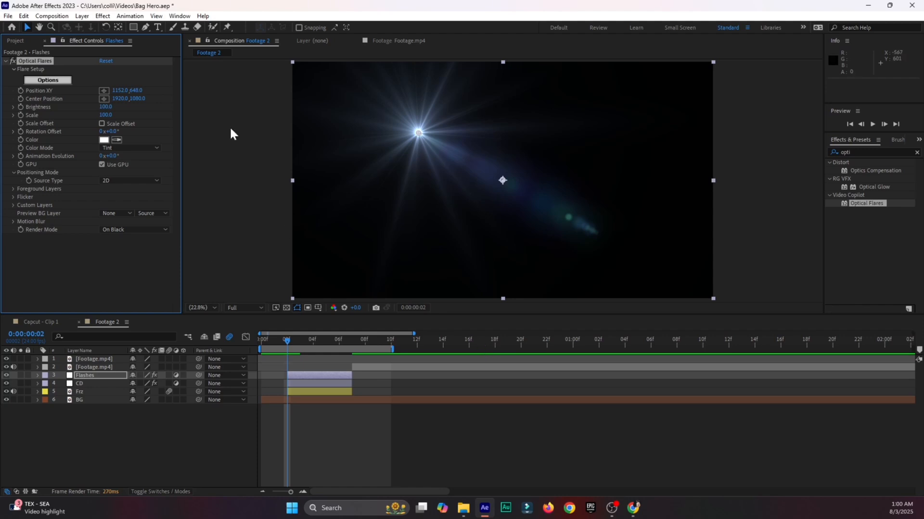
Set the Optical Flares Render Mode on the Flashes layer to Over Original
click(112, 229)
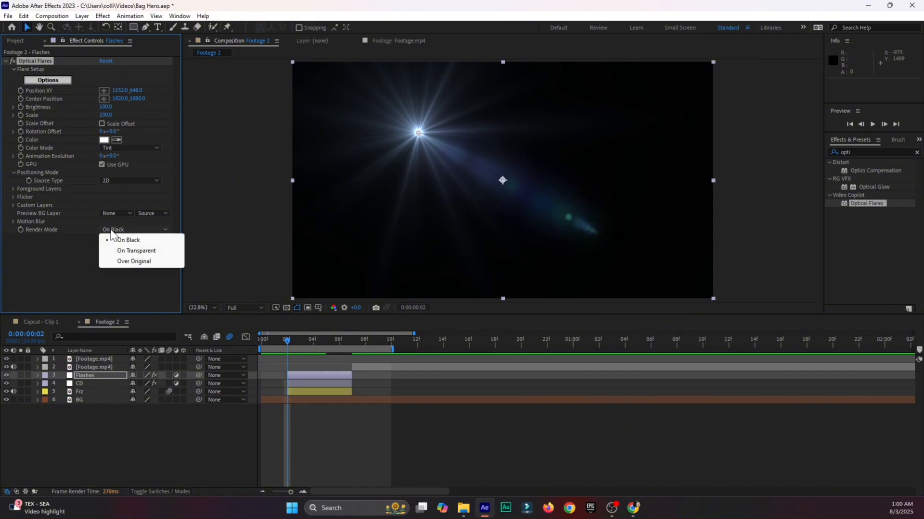
click(134, 250)
click(136, 230)
click(134, 262)
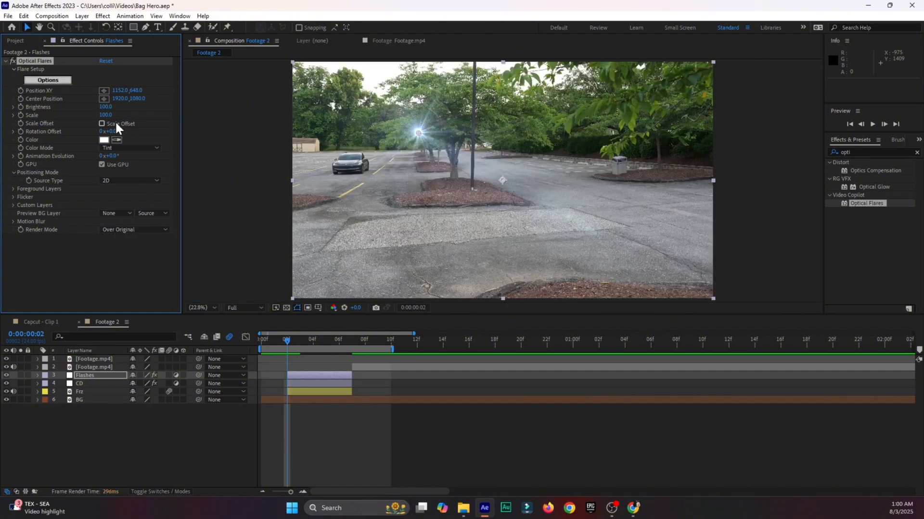
In the Optical Flares options, remove every lens object from the stack except the two Glow objects and accept the flare
click(48, 80)
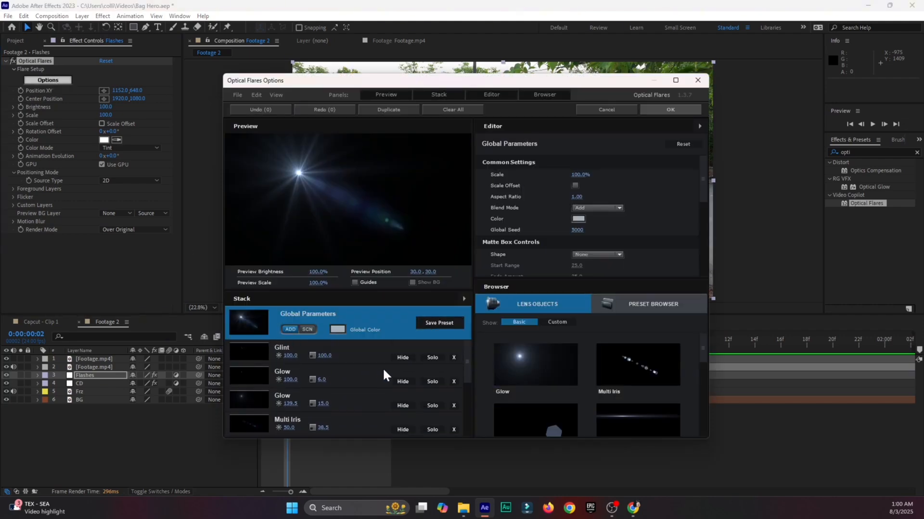
click(454, 403)
click(454, 403)
click(454, 403)
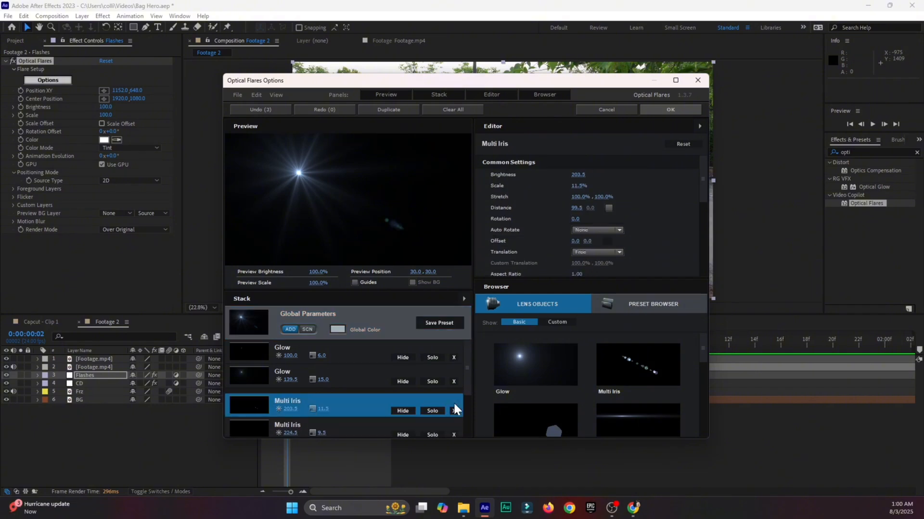
click(454, 405)
click(454, 405)
click(455, 406)
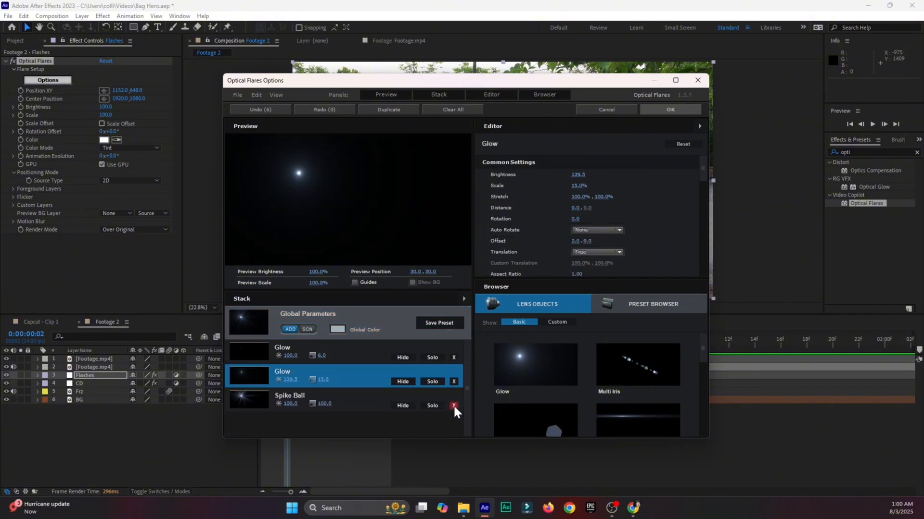
click(454, 405)
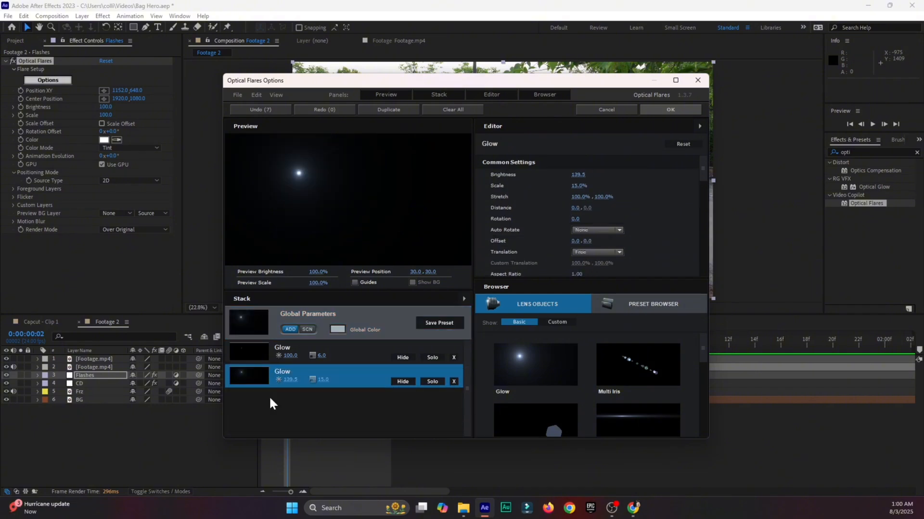
click(668, 107)
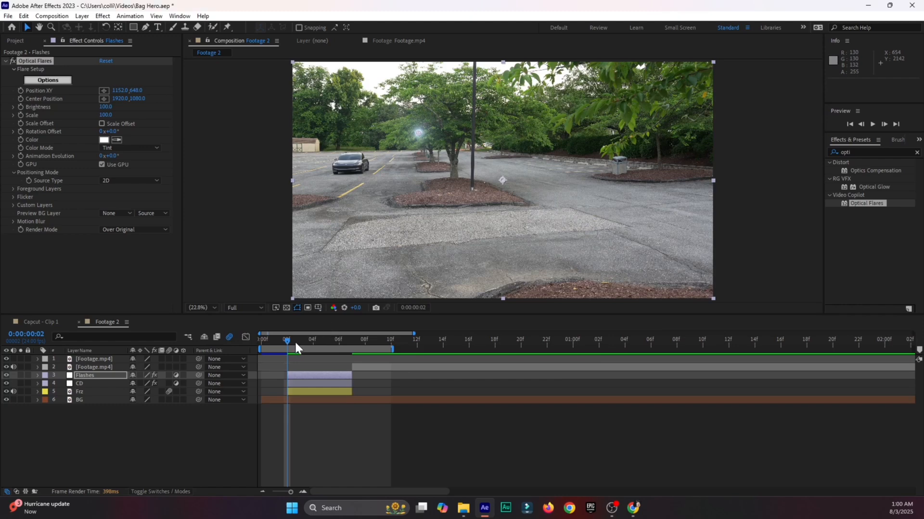
At frame 4, set the composition's preview resolution to Third and save the project
drag(287, 336, 315, 340)
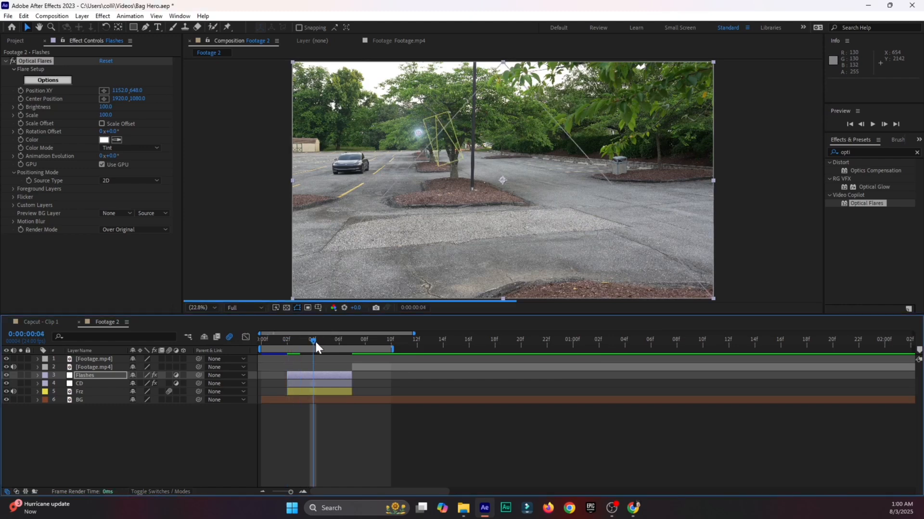
click(233, 304)
click(244, 348)
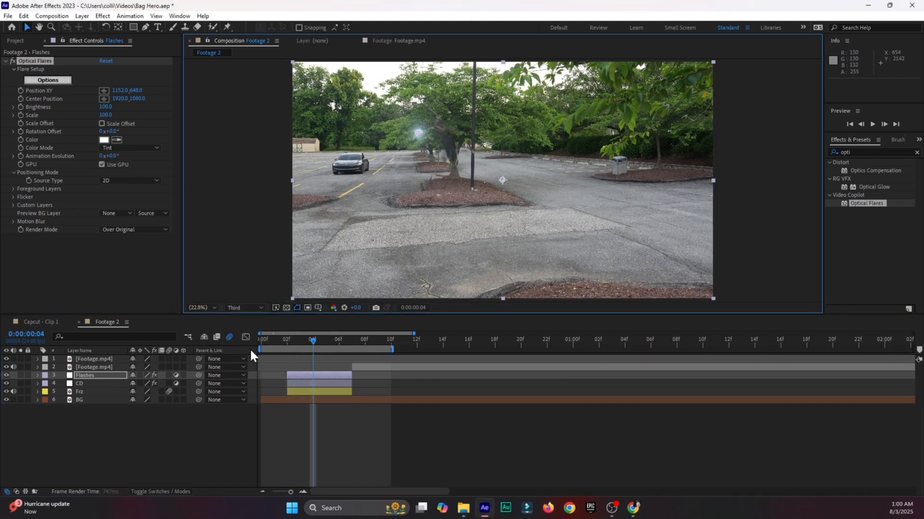
key(ctrl+s)
click(250, 309)
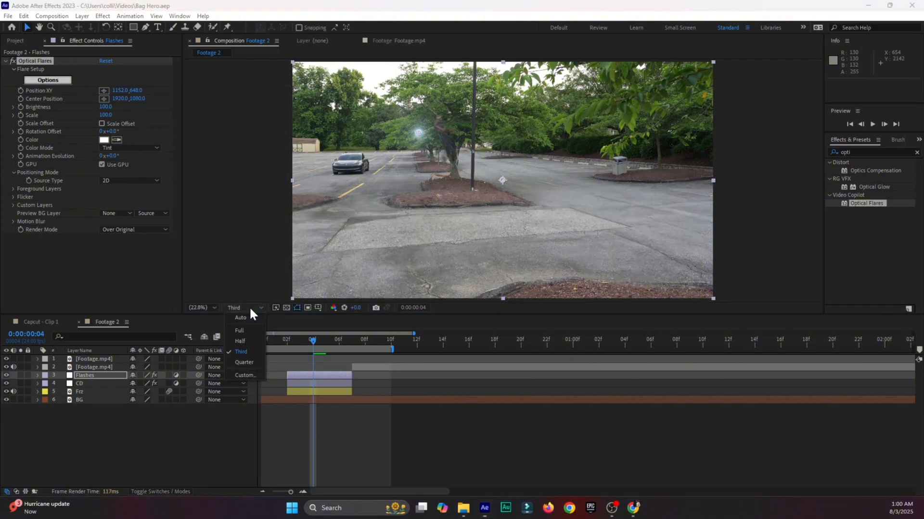
At frame 6, move the flare down beside the figure, to about 1174, 876
click(315, 336)
drag(315, 337, 339, 351)
drag(418, 132, 421, 158)
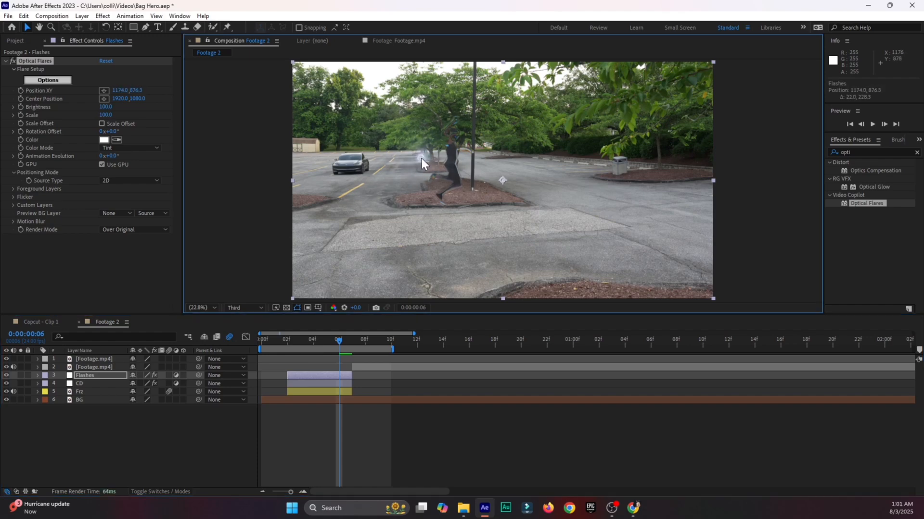
Open the Clip 1 composition from Capcut - Clip 1 and look up the hex color of its Flash layer's flare
click(43, 322)
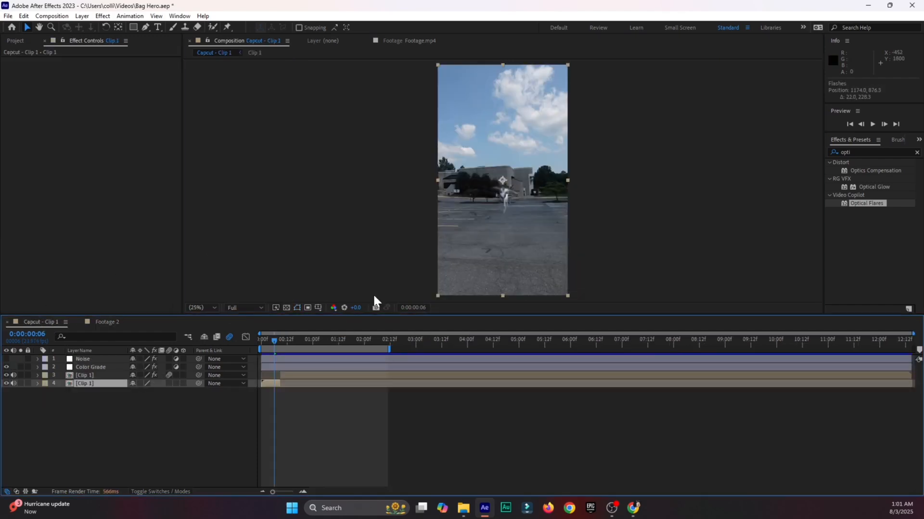
double_click(273, 382)
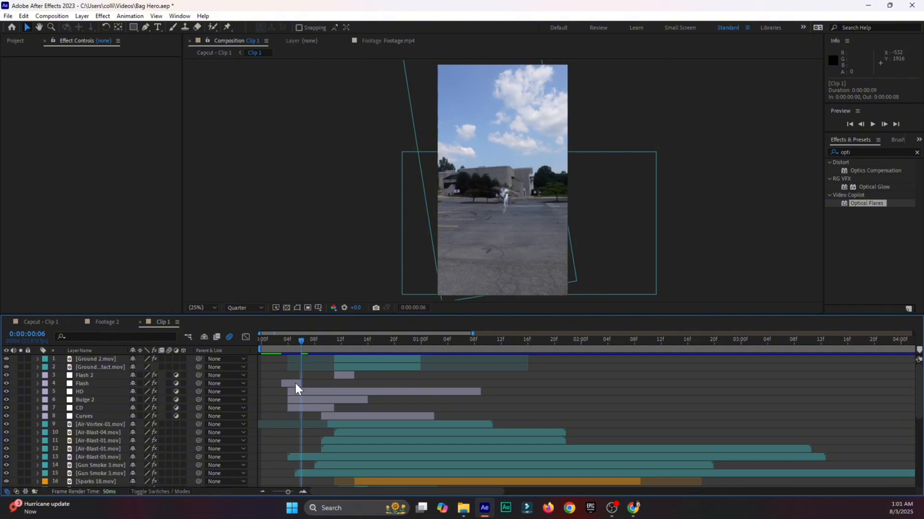
click(295, 340)
click(290, 383)
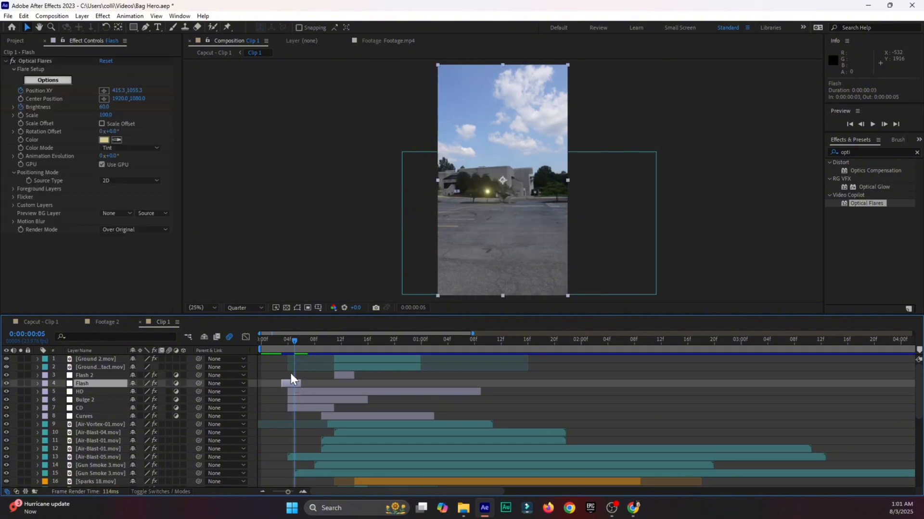
click(103, 139)
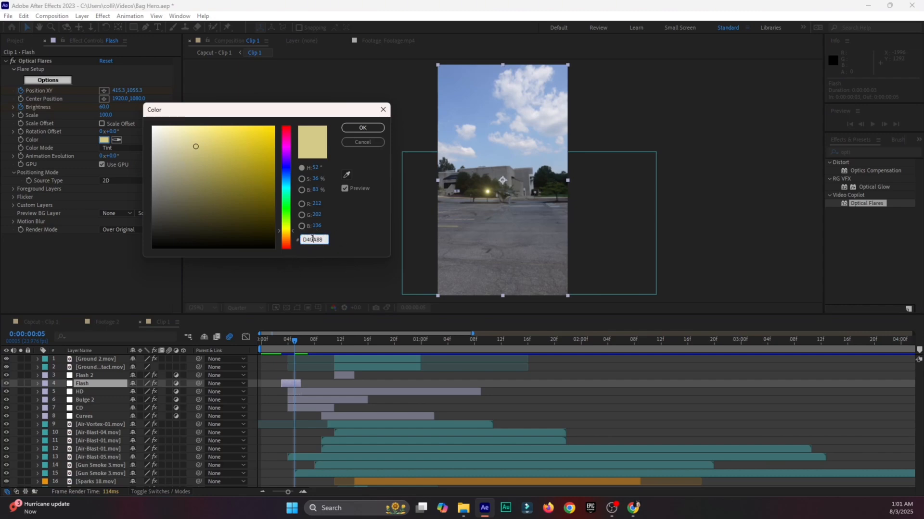
click(383, 110)
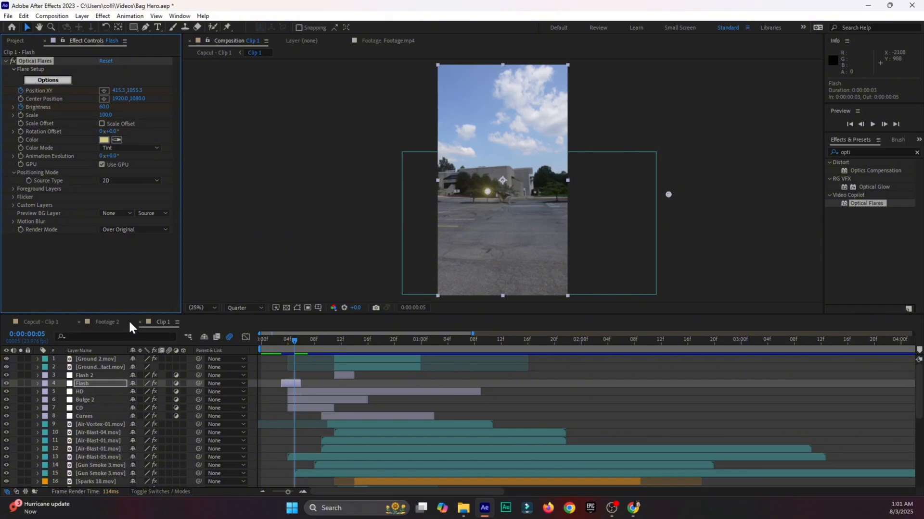
In Footage 2, set the Flashes layer's flare color to D4CA88 and check it up to frame 5
click(110, 321)
click(305, 340)
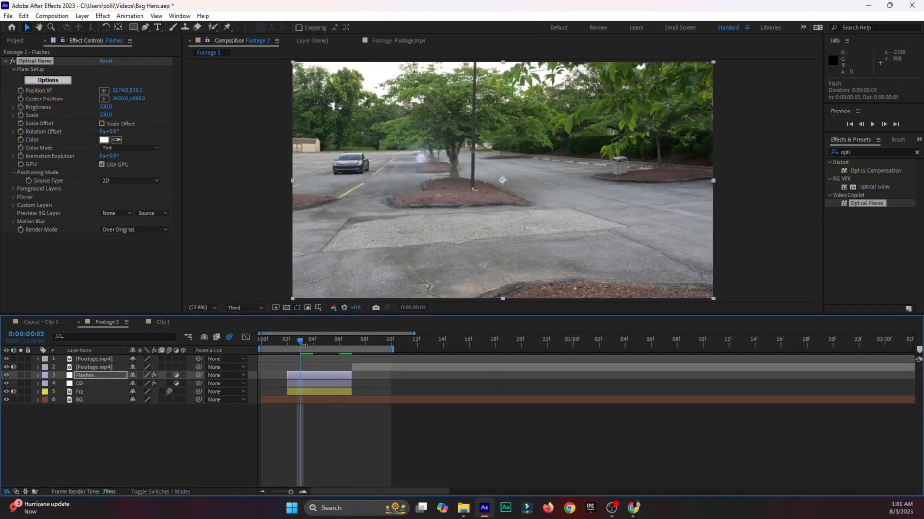
click(104, 140)
double_click(320, 240)
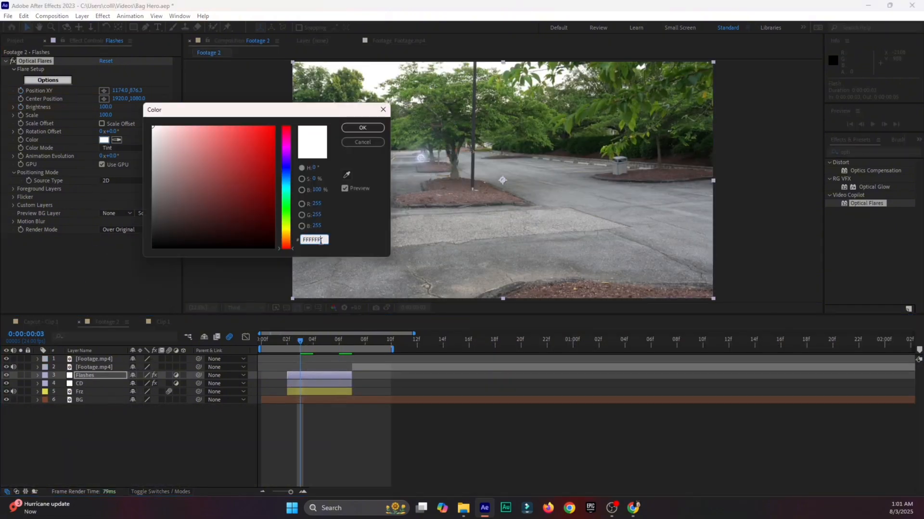
text(D4CA88)
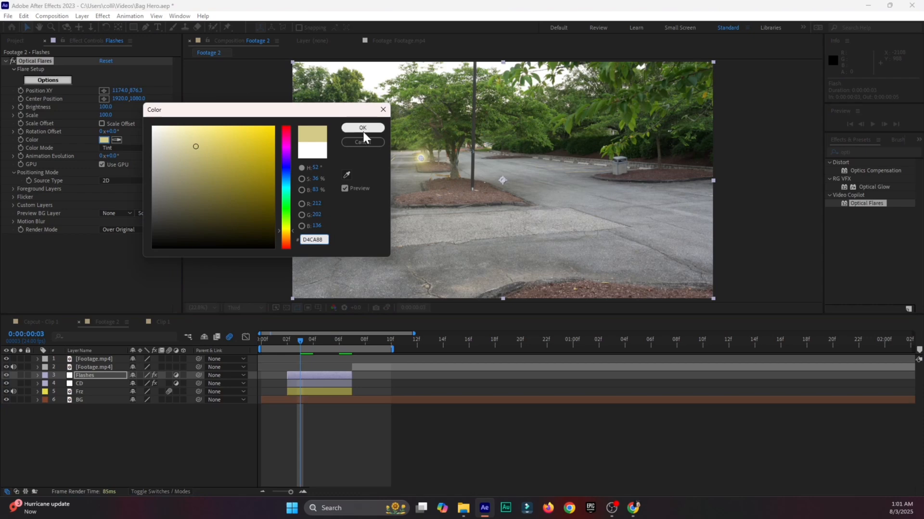
click(363, 129)
drag(291, 343, 326, 342)
click(322, 427)
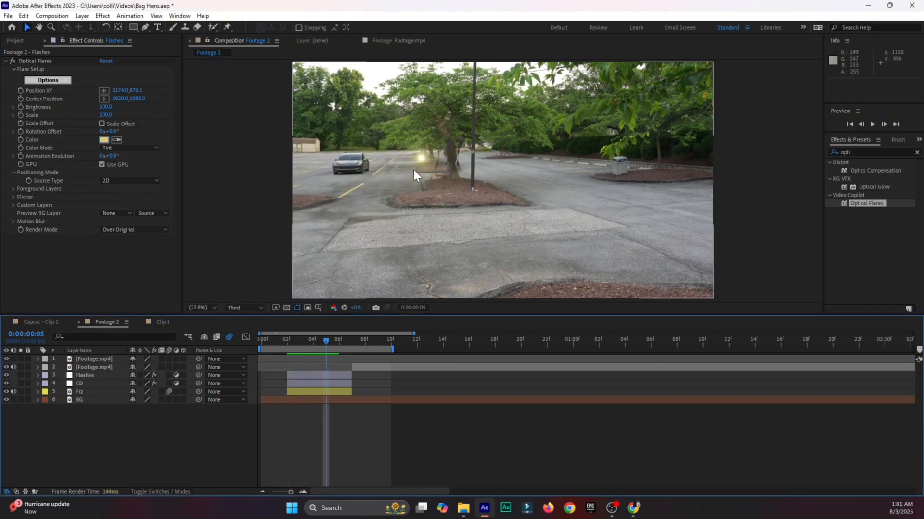
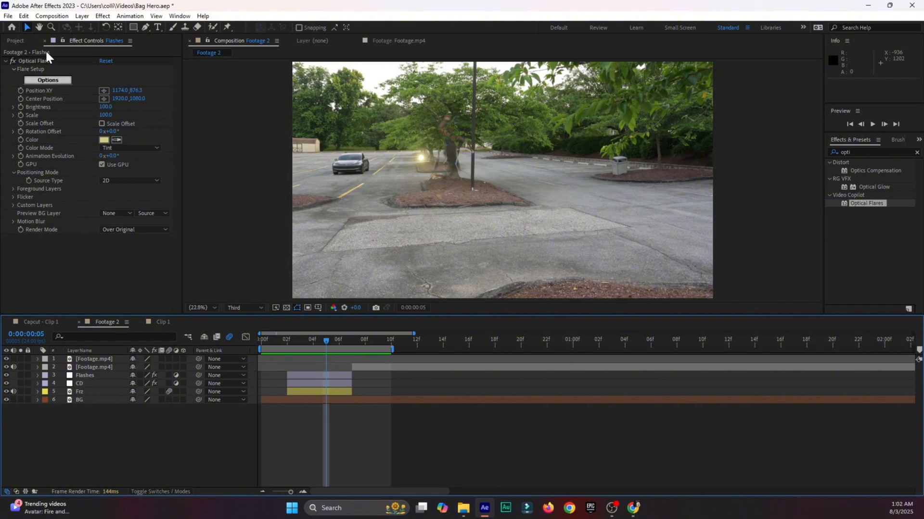
Check the hex color assigned to the Flashes layer's flare
double_click(862, 152)
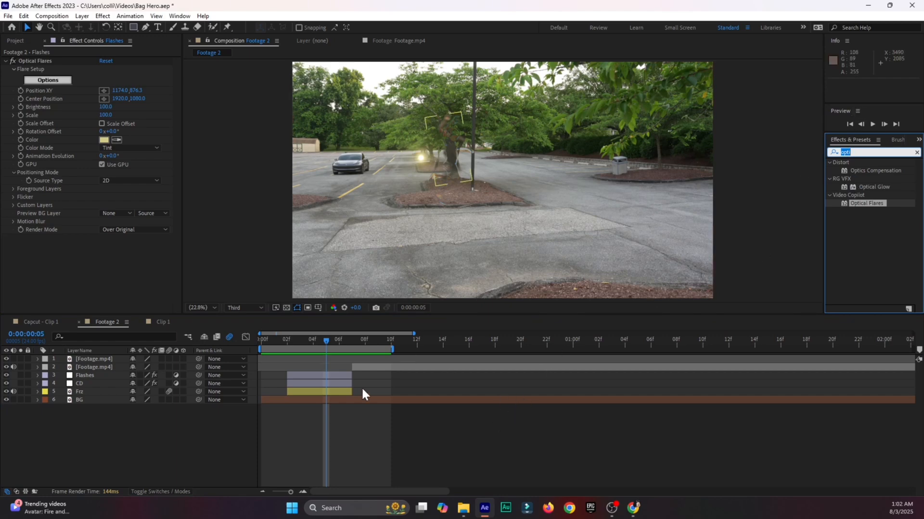
click(104, 140)
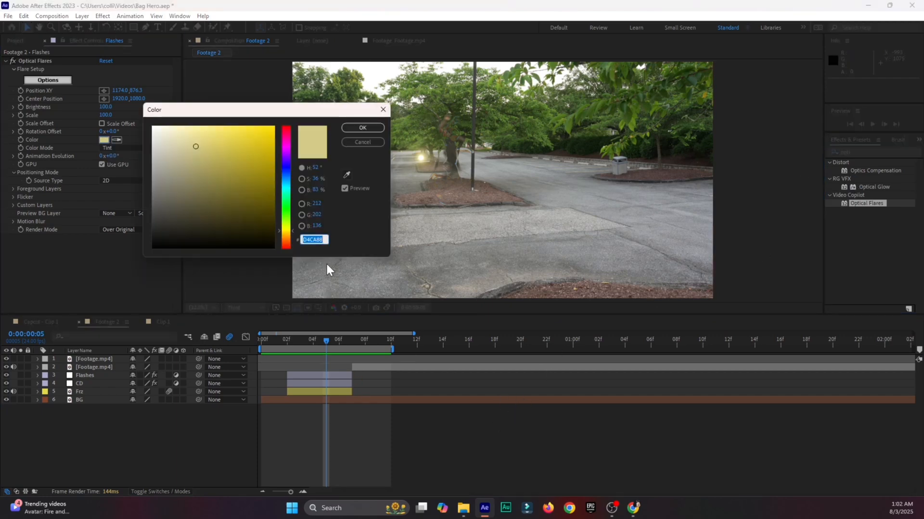
click(374, 131)
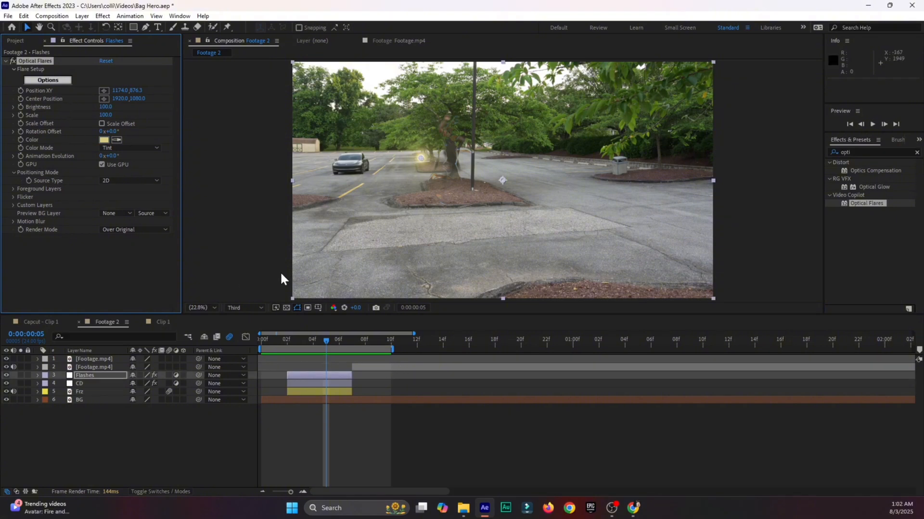
At frame 2, enable keyframing for the Flashes layer's flare Position XY and Brightness
mouse_move(285, 340)
mouse_down()
mouse_move(313, 342)
mouse_move(288, 345)
mouse_up()
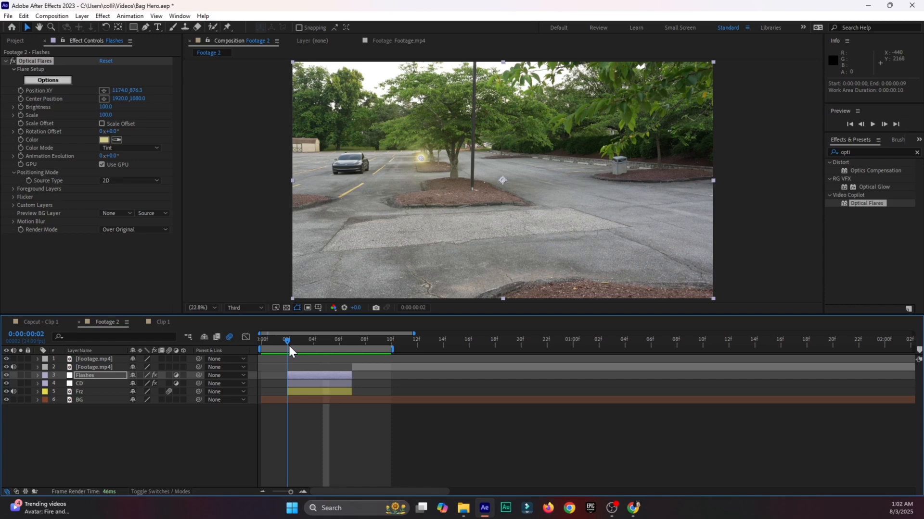
click(300, 377)
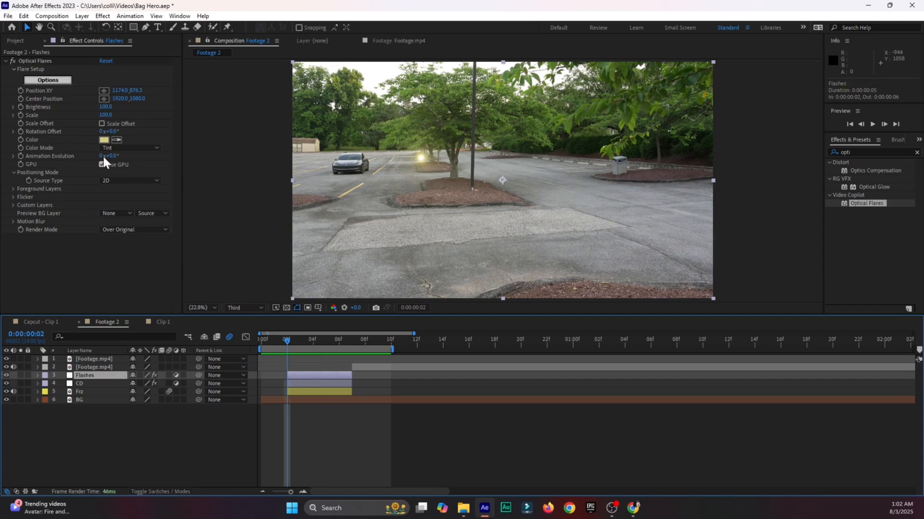
click(23, 107)
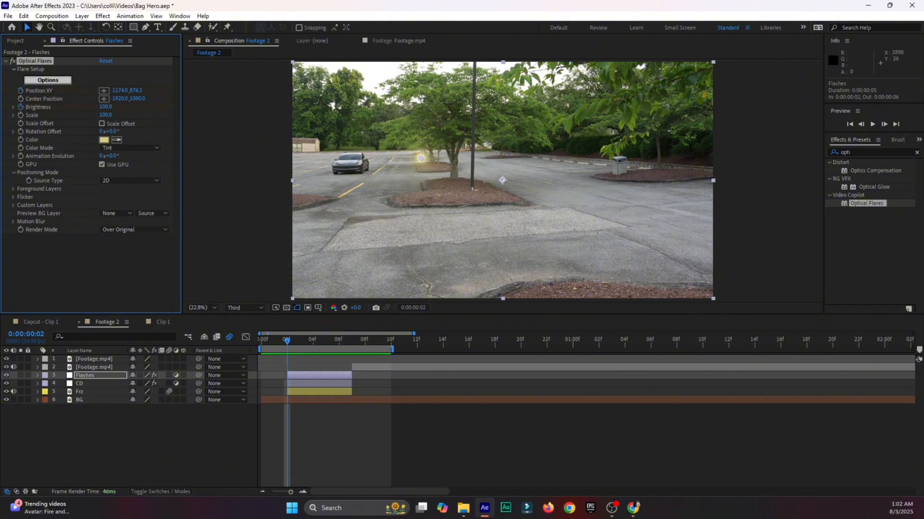
Keyframe the flare at about 1736, 674 with brightness 190 on frame 3, and at about 1411, 1188 on frame 4
click(885, 124)
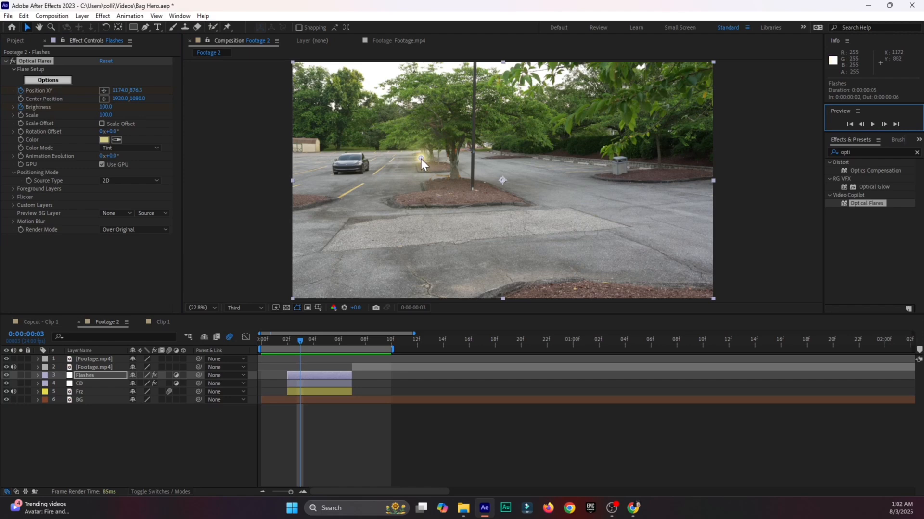
drag(420, 159, 483, 137)
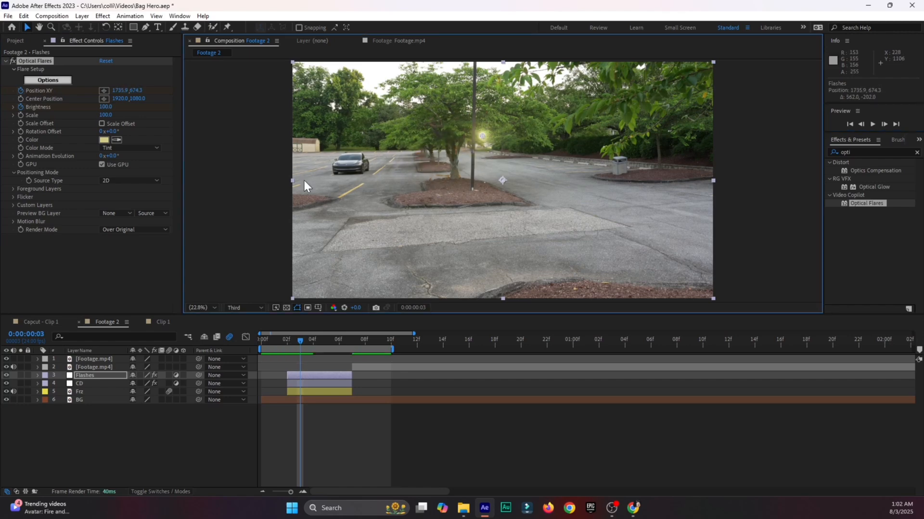
drag(106, 107, 150, 107)
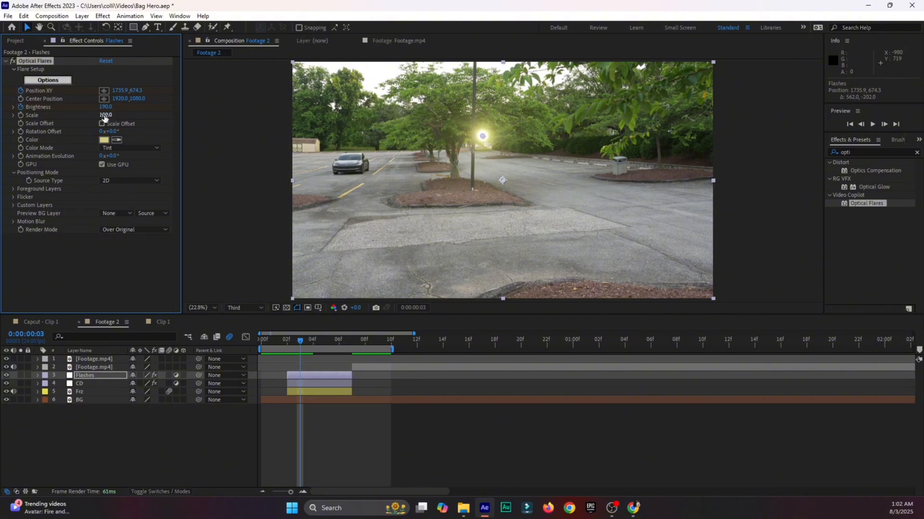
click(885, 123)
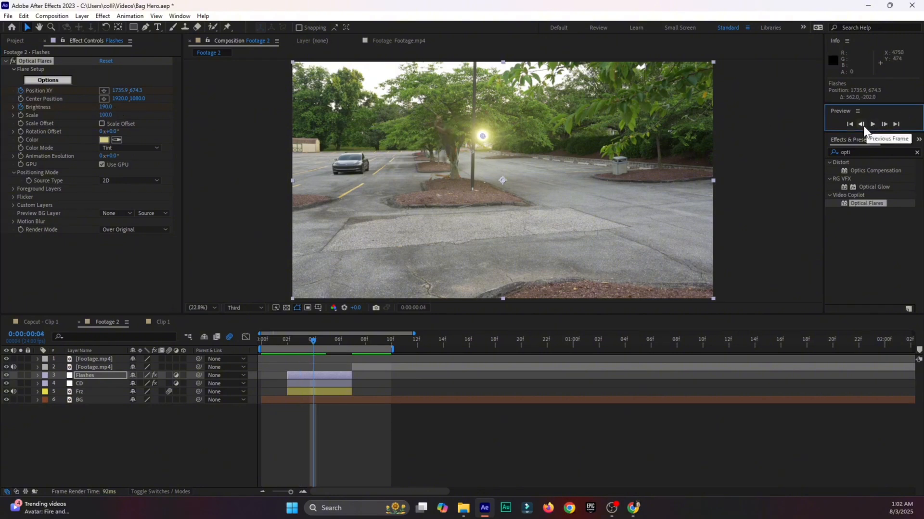
drag(483, 136, 447, 192)
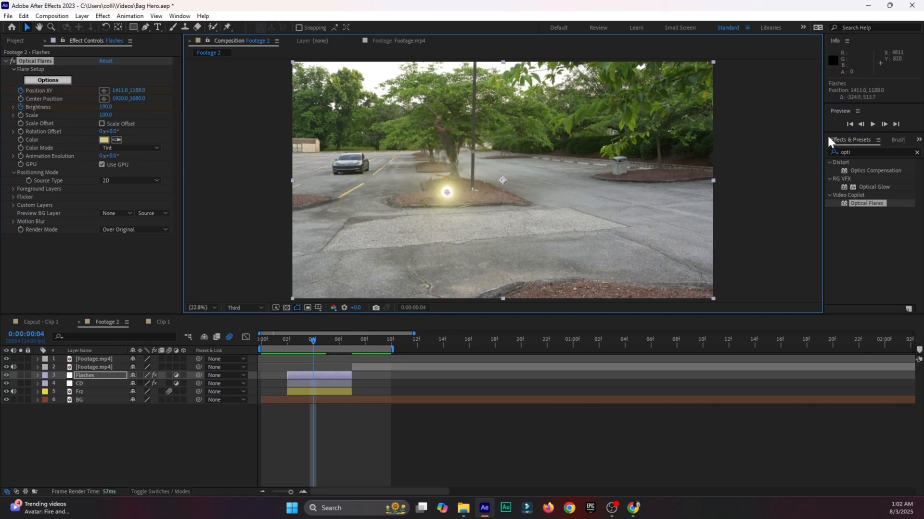
At frame 5, move the flare up to about 1200, 499 and set its brightness to 280
click(884, 124)
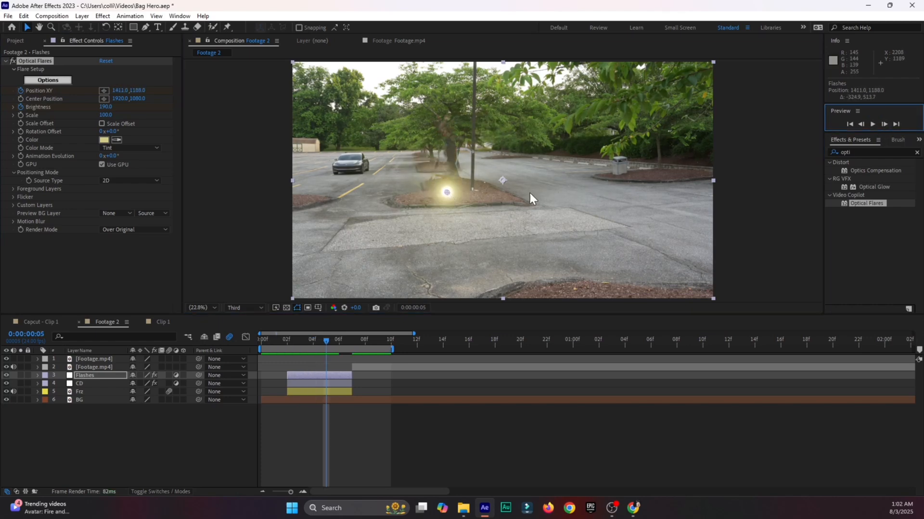
drag(432, 154, 423, 119)
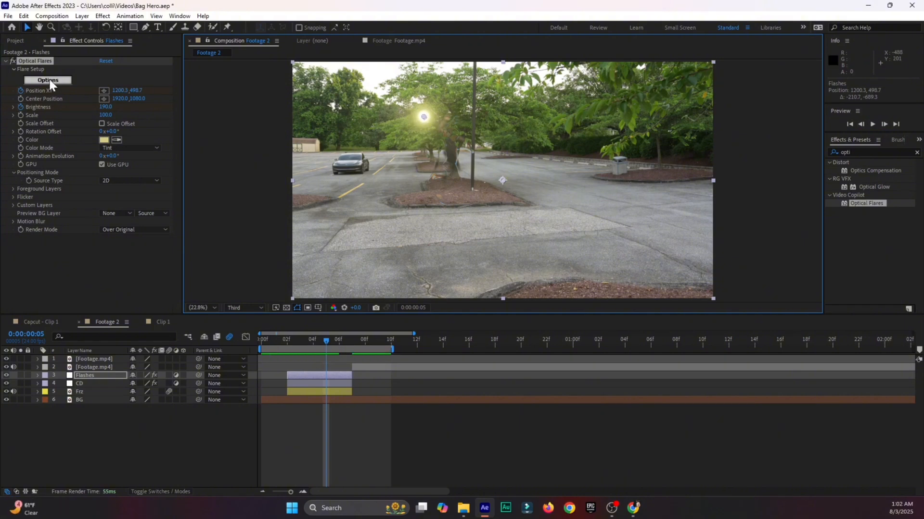
drag(103, 108, 150, 108)
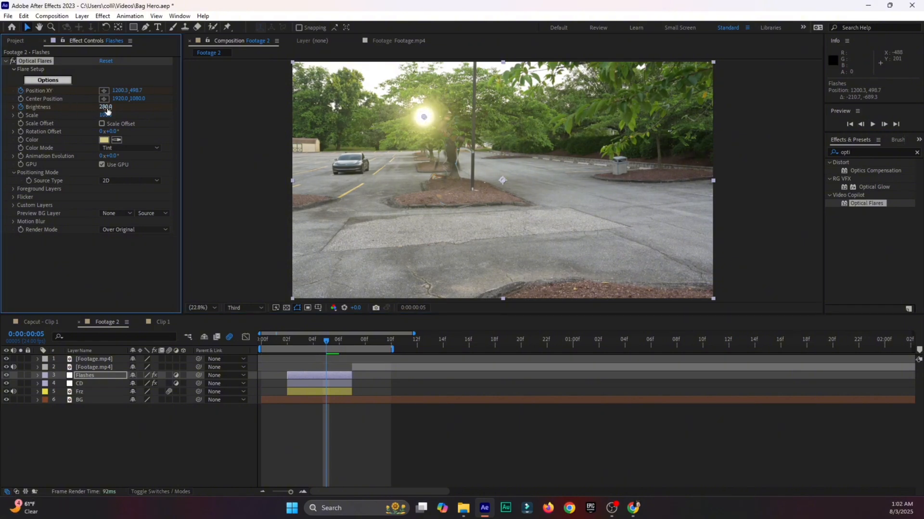
At frame 6, move the flare beside the figure to about 1582, 898 and set its brightness to 160
click(883, 123)
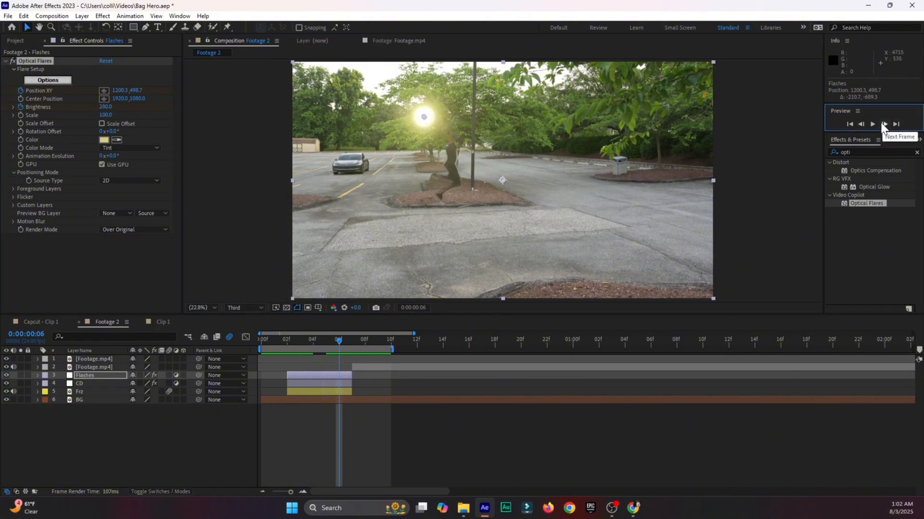
drag(422, 118, 472, 160)
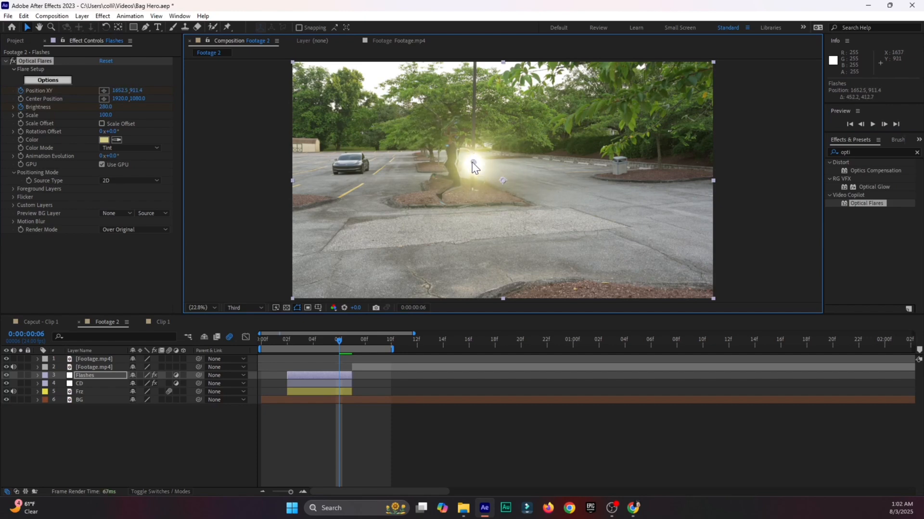
mouse_move(101, 106)
mouse_down()
mouse_move(77, 107)
mouse_move(101, 106)
mouse_up()
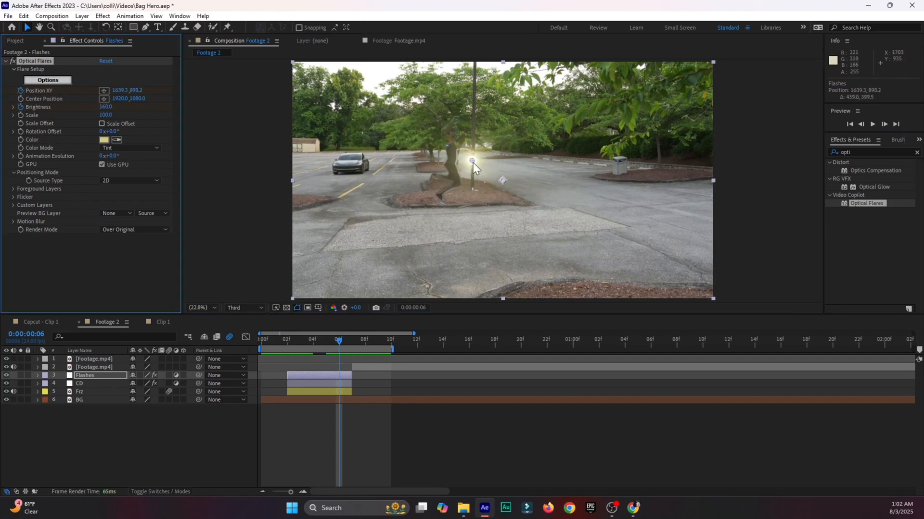
drag(471, 160, 466, 160)
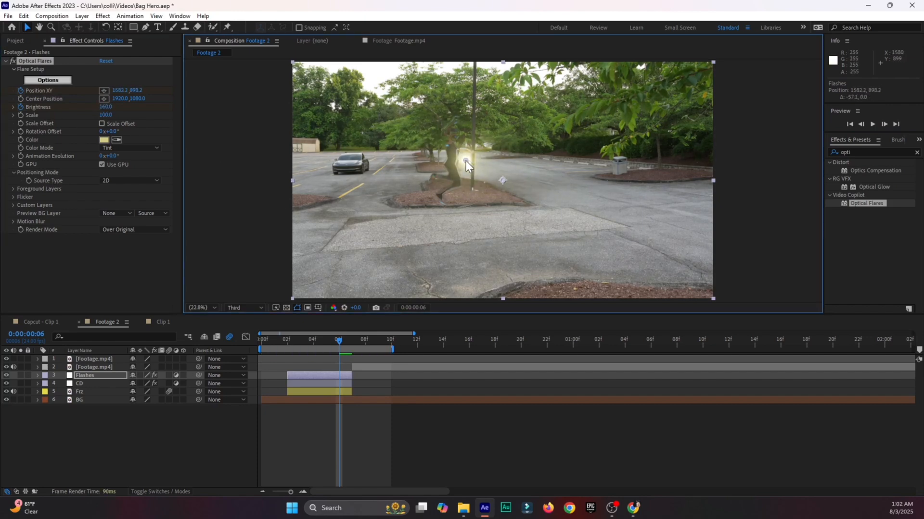
Move the Flashes layer above the second Footage.mp4 layer and extend both the layer and the work area to frame 12
click(883, 124)
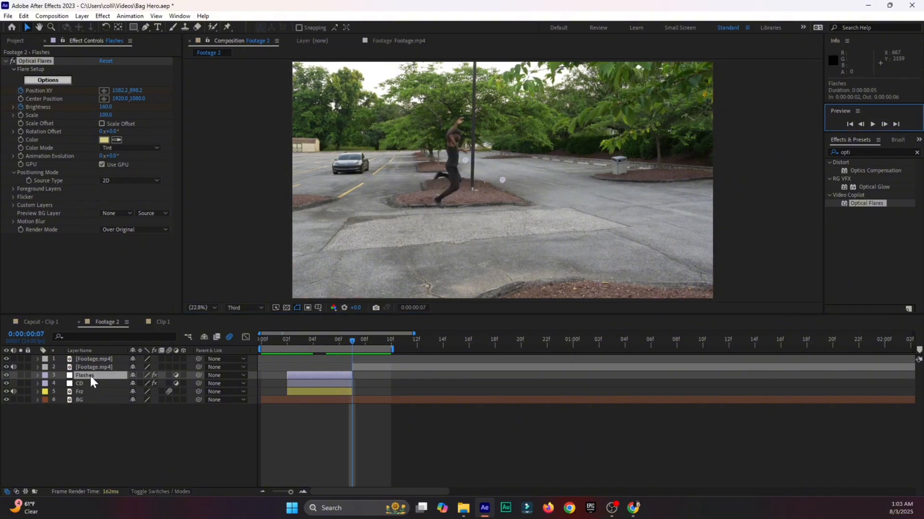
mouse_move(90, 374)
mouse_down()
mouse_move(92, 360)
mouse_move(97, 368)
mouse_up()
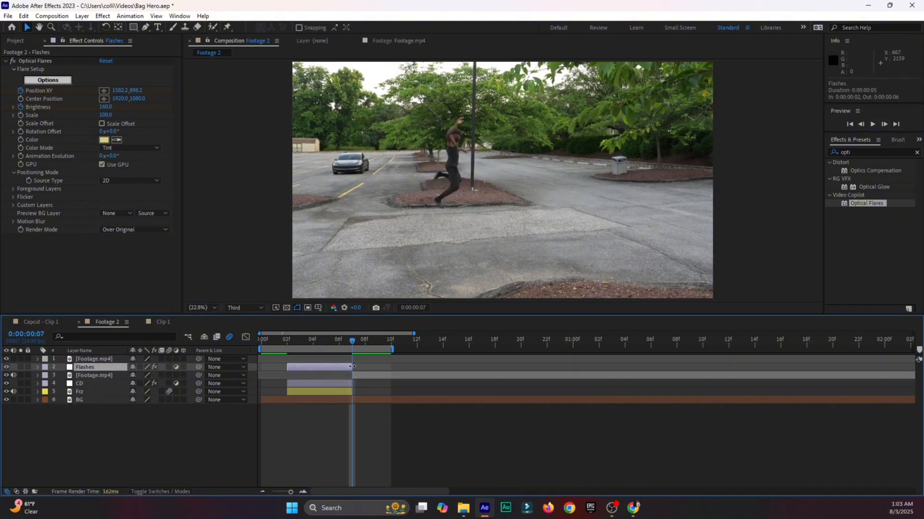
drag(351, 367, 417, 348)
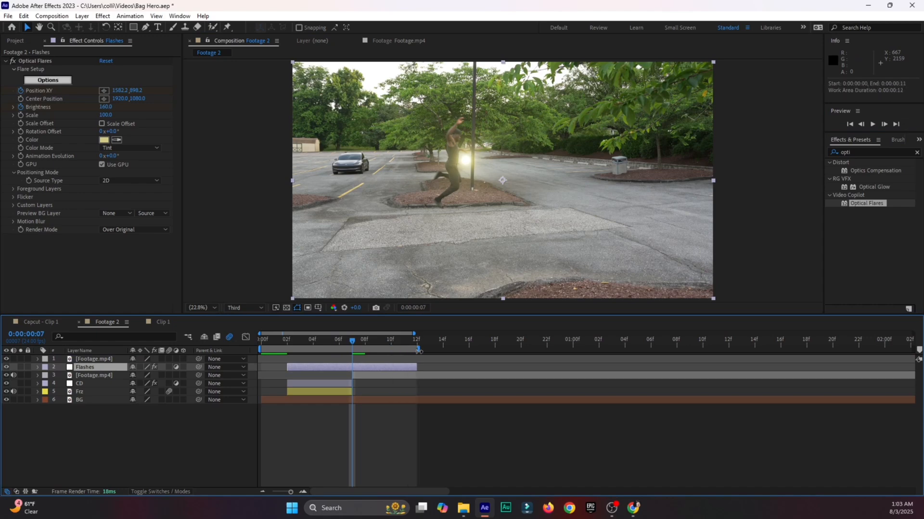
Place the flare at about 1264, 904 on frame 7 and keep repositioning it around the figure through frame 11, ending at about 1761, 1054
click(104, 91)
click(431, 161)
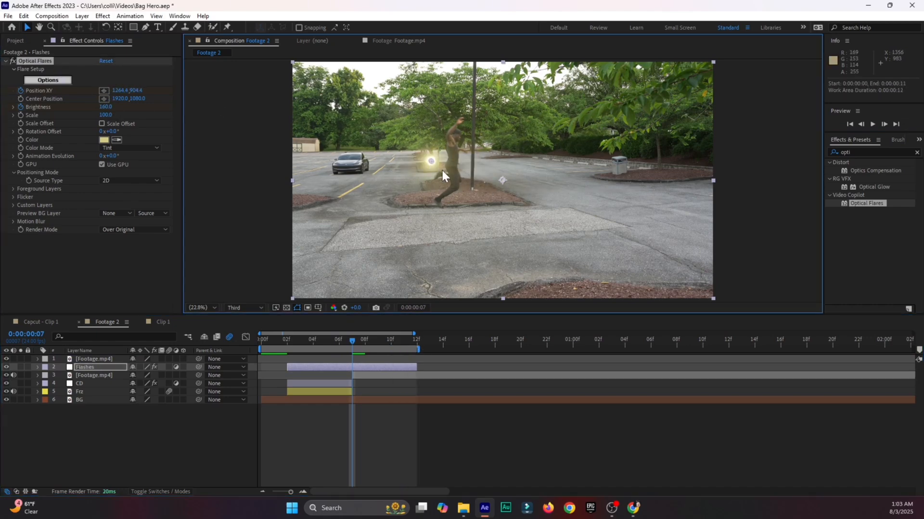
click(884, 124)
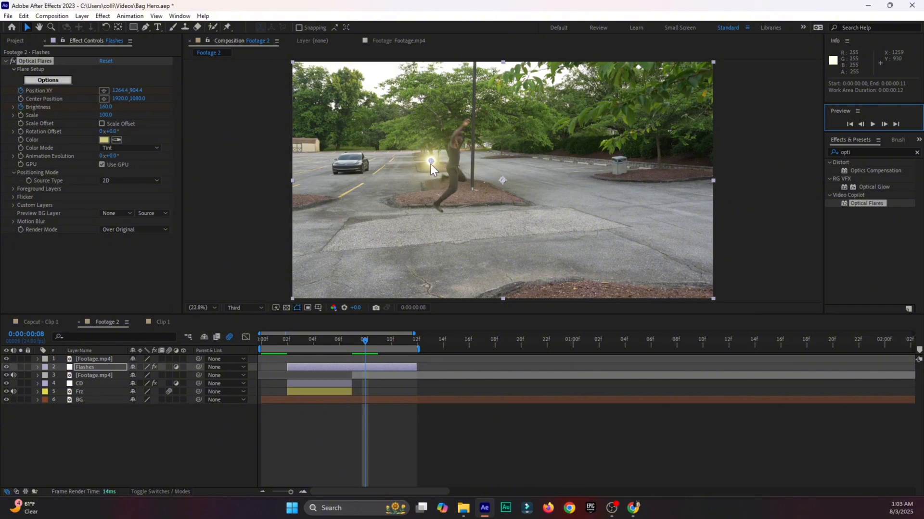
drag(431, 160, 485, 178)
click(884, 124)
click(884, 124)
click(884, 125)
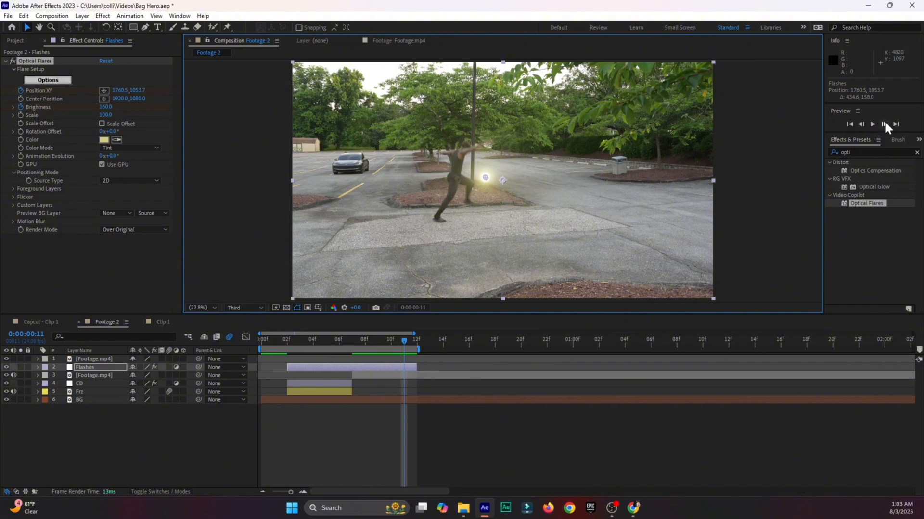
Set the flare's brightness to 220 at frame 9 and 150 at frame 11
drag(400, 342, 372, 352)
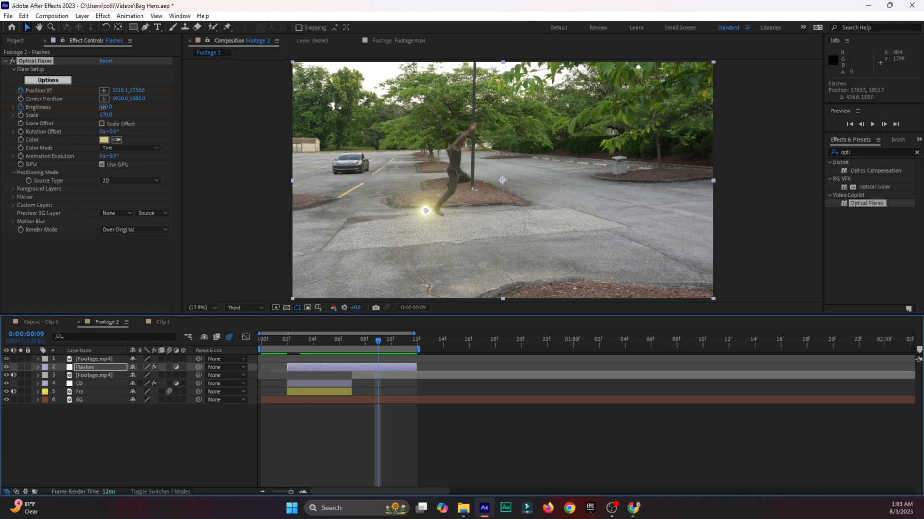
drag(102, 107, 105, 108)
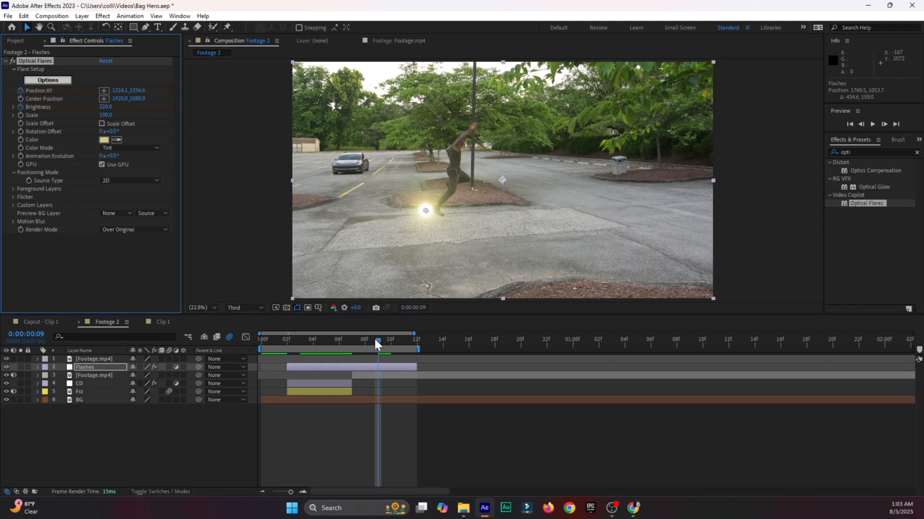
drag(375, 344, 403, 340)
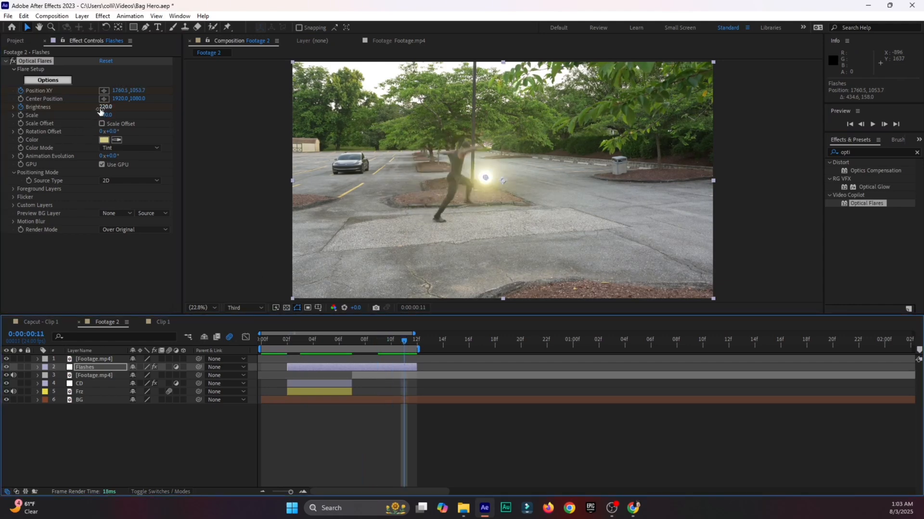
drag(100, 107, 66, 108)
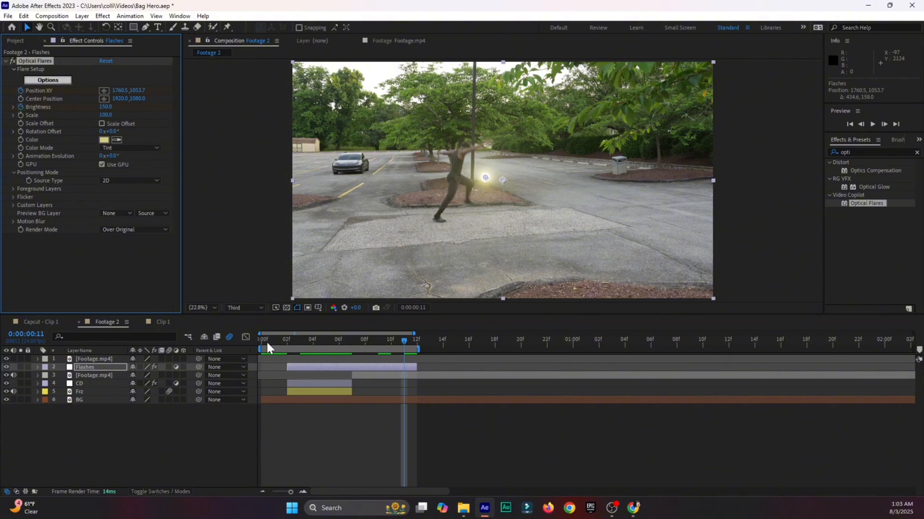
Preview the Footage 2 flash animation from the first frame
click(268, 347)
key(space)
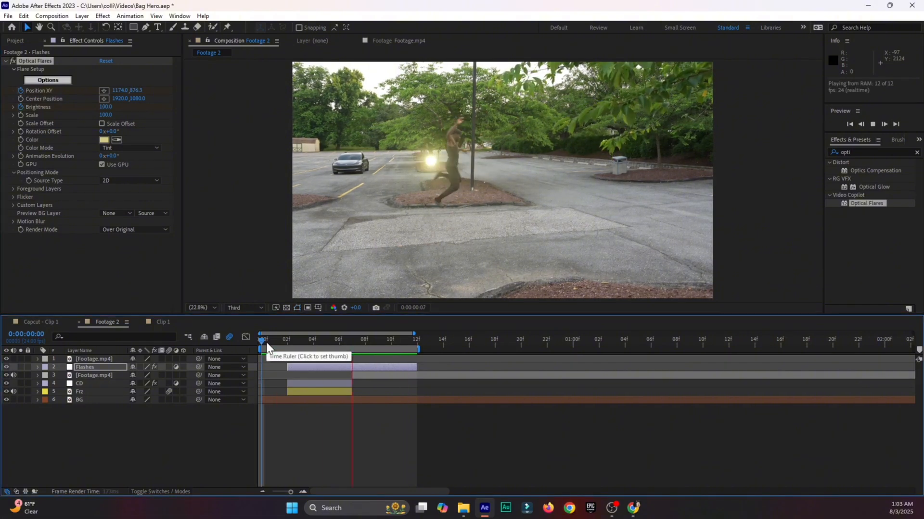
key(space)
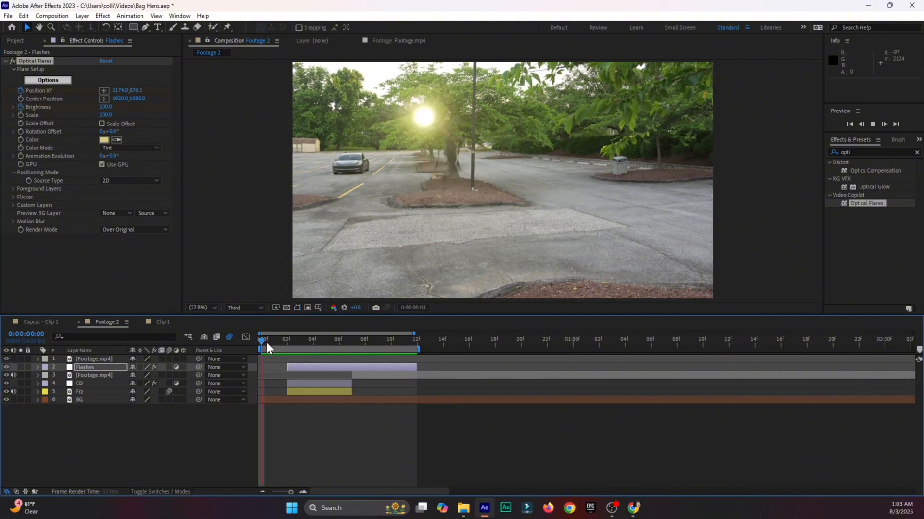
Split the Flashes layer at frame 5, shift the second part to start at frame 11, and preview with the work area extended to about 01:03
drag(267, 345, 323, 346)
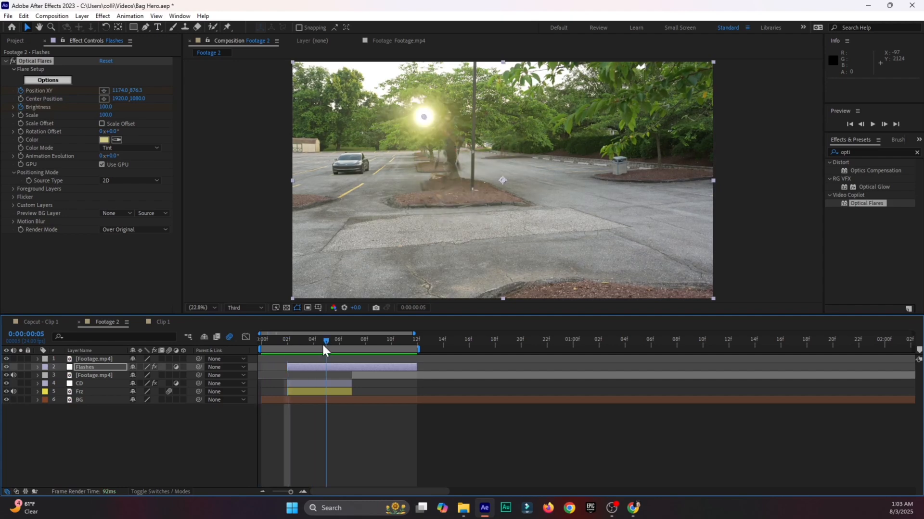
key(ctrl+shift+d)
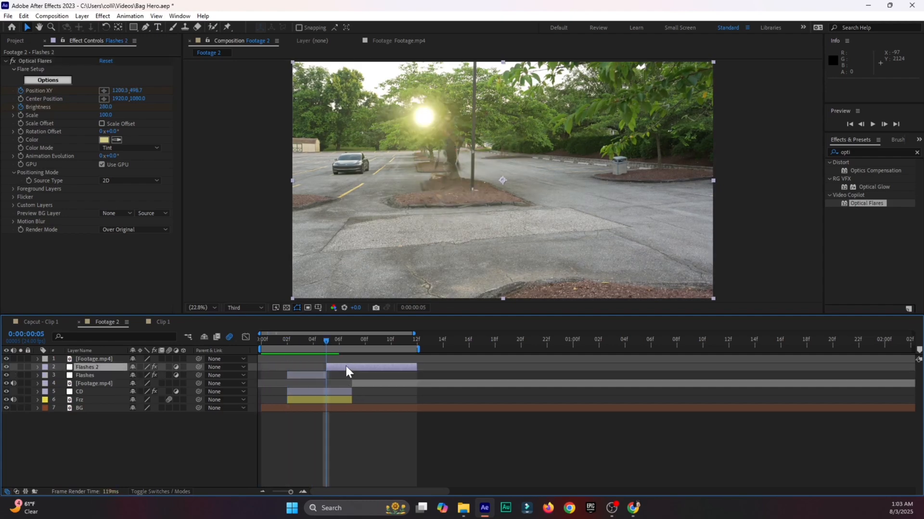
drag(346, 368, 612, 350)
key(space)
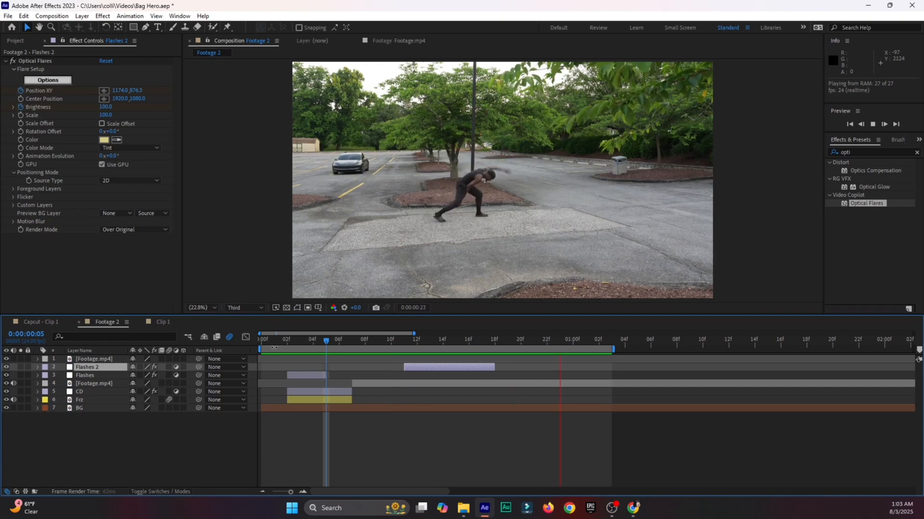
drag(273, 347, 404, 341)
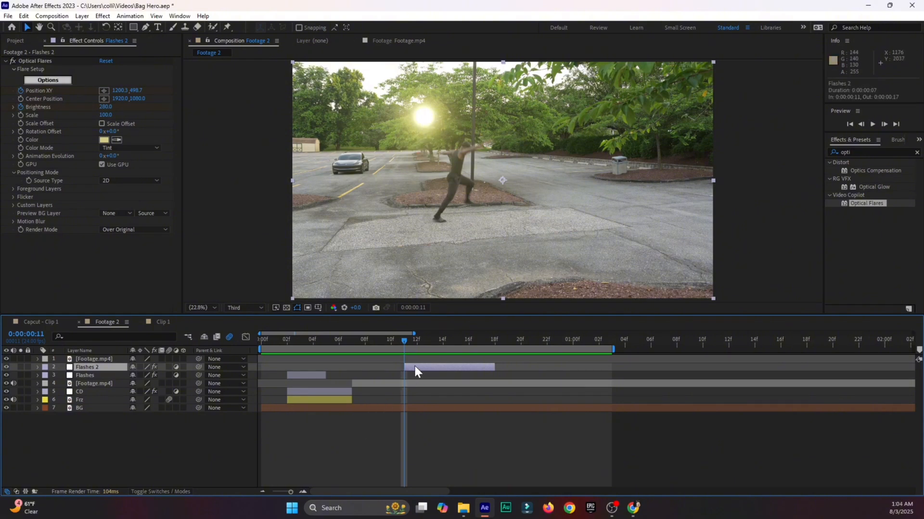
Delete the Flashes 2 layer's Position XY and Brightness keyframes that lie before frame 11
key(u)
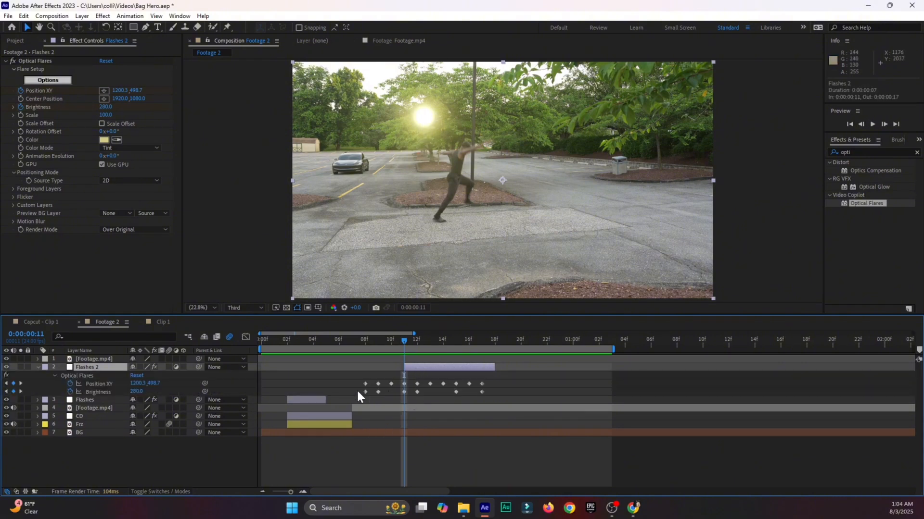
drag(356, 375, 394, 401)
drag(396, 403, 396, 403)
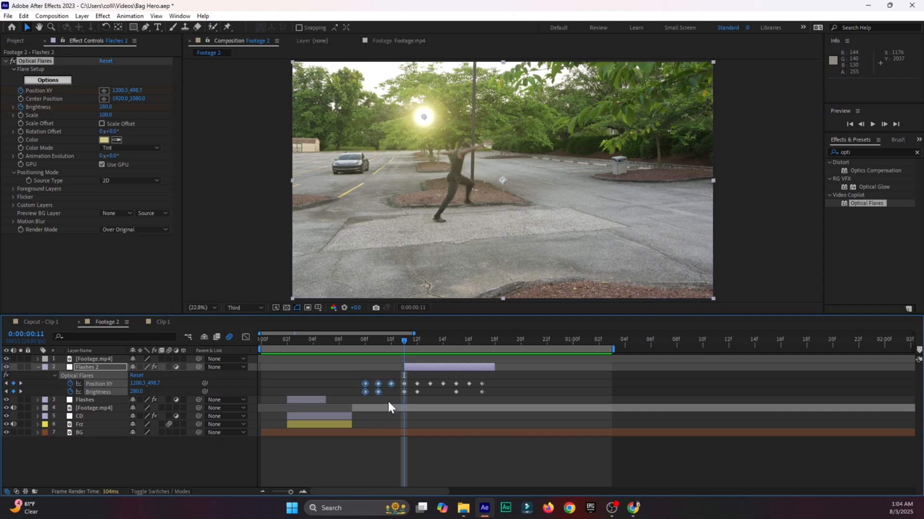
key(Delete)
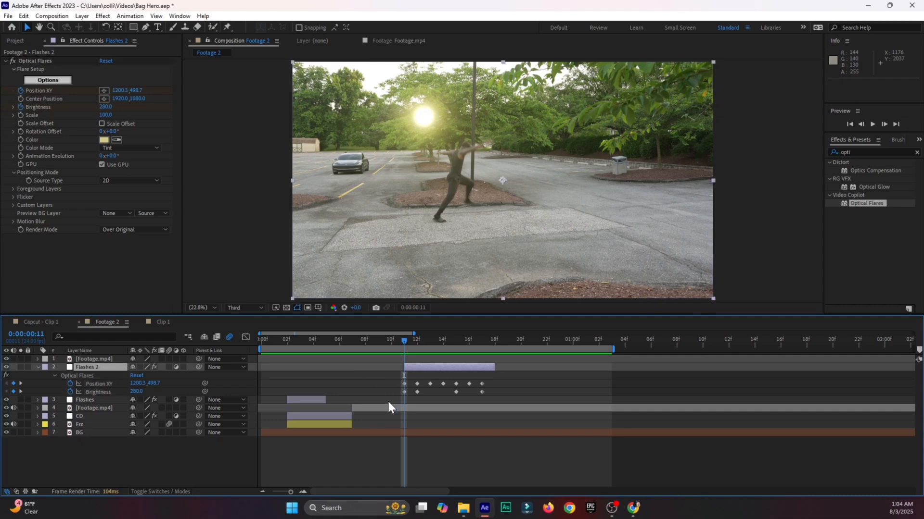
Reposition the Flashes 2 flare at frame 11 to about 1216, 817, beside the figure
click(104, 91)
click(431, 172)
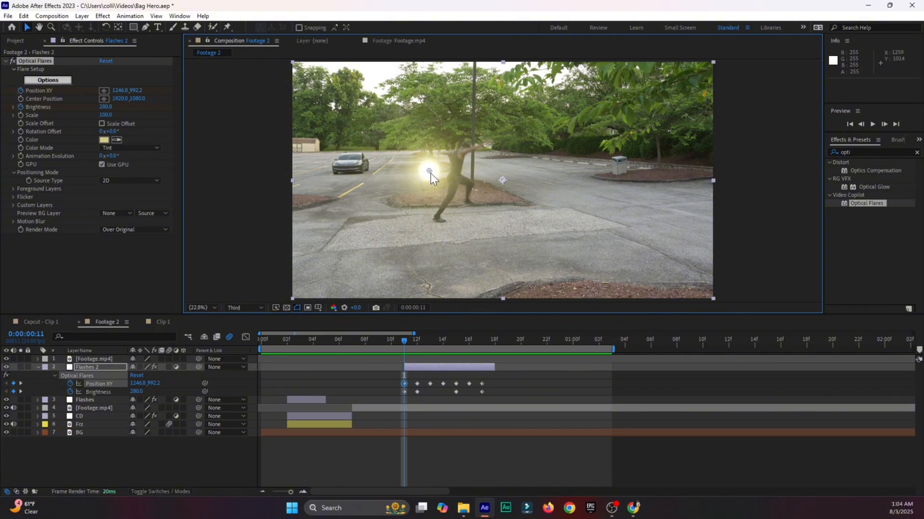
drag(431, 173, 427, 154)
Remove the brightness animation from Flashes 2 and set a constant brightness of 160
click(404, 391)
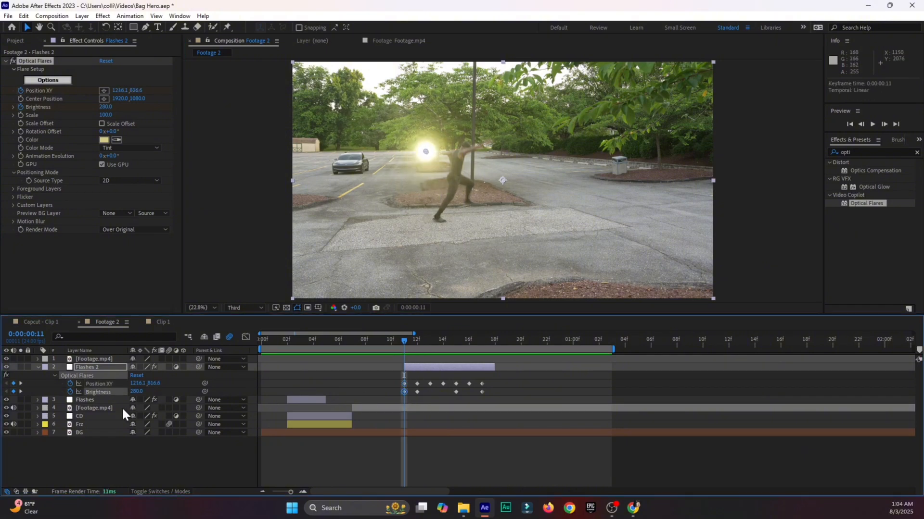
click(71, 393)
drag(135, 391, 131, 391)
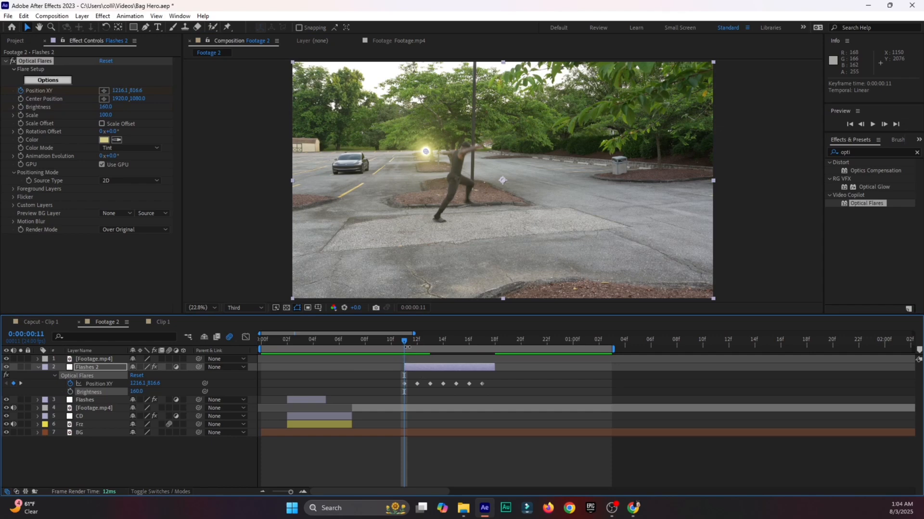
Reposition the flare around the figure on frames 12, 13 and 14, ending at about 1717, 790
drag(406, 337, 418, 342)
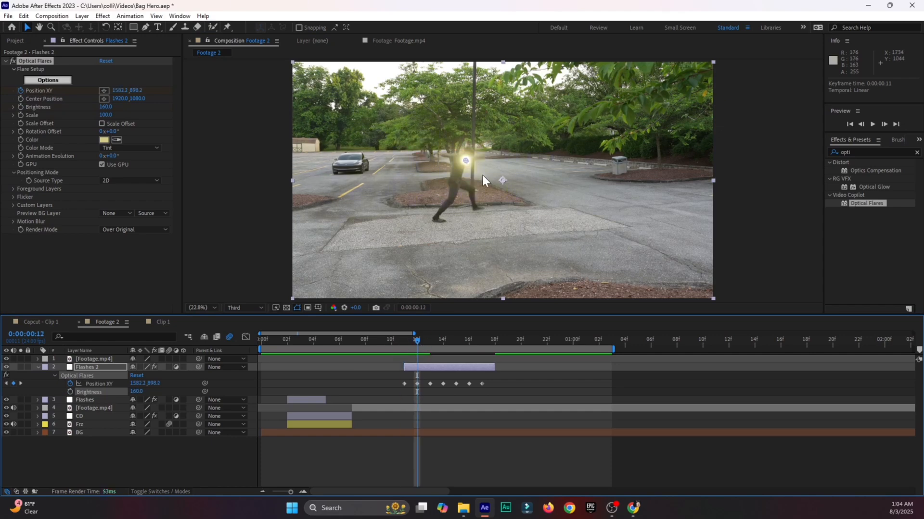
drag(466, 157, 475, 172)
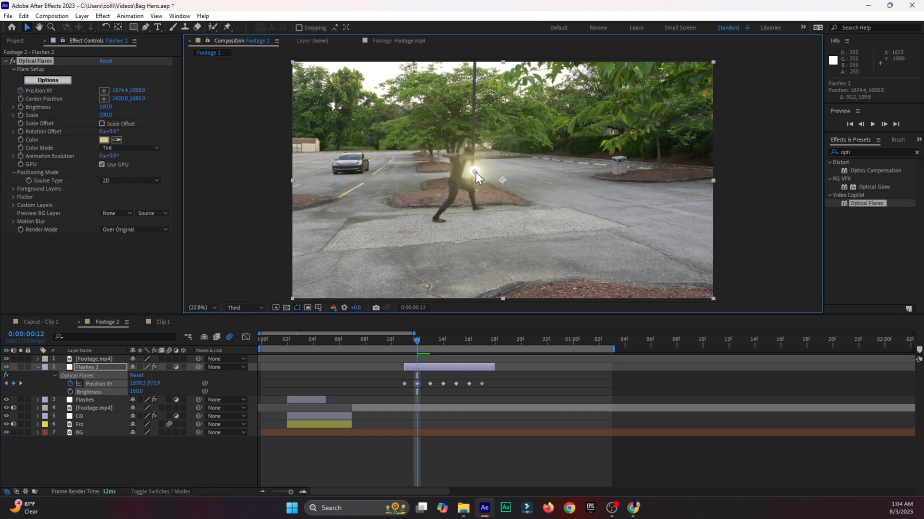
click(885, 123)
drag(430, 163, 437, 195)
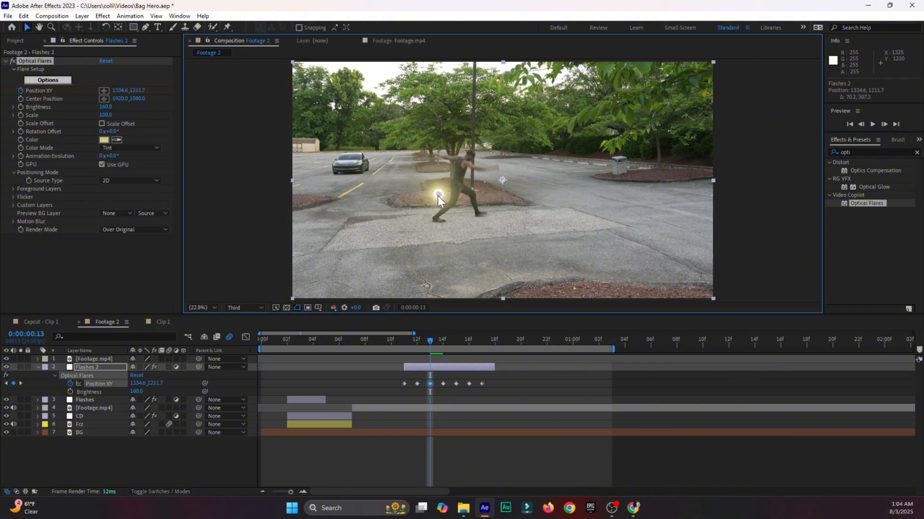
click(884, 123)
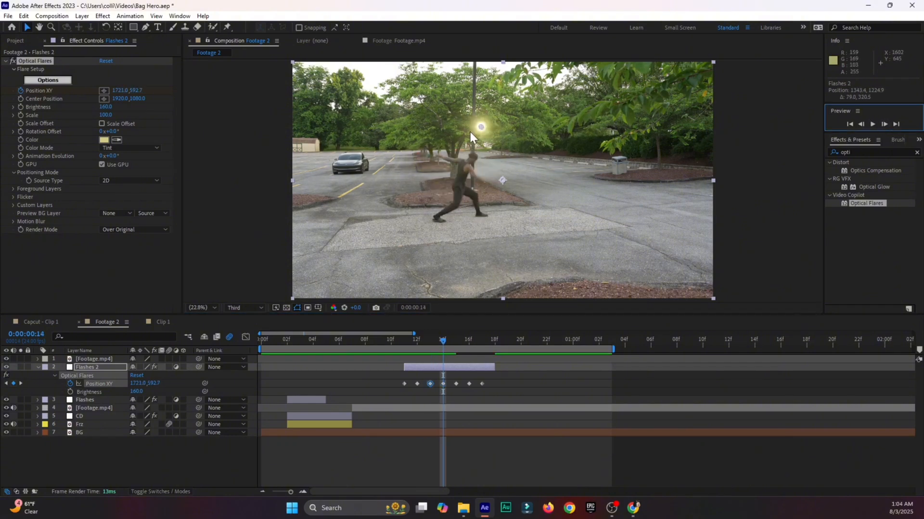
drag(480, 126, 479, 147)
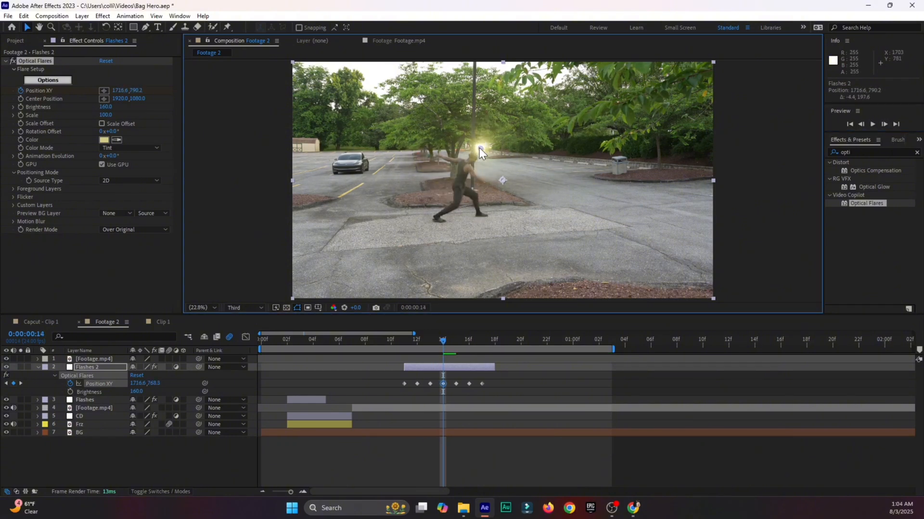
Reposition the flare around the figure on frames 15 through 17, ending at about 1774, 1115
click(885, 123)
drag(427, 210, 427, 218)
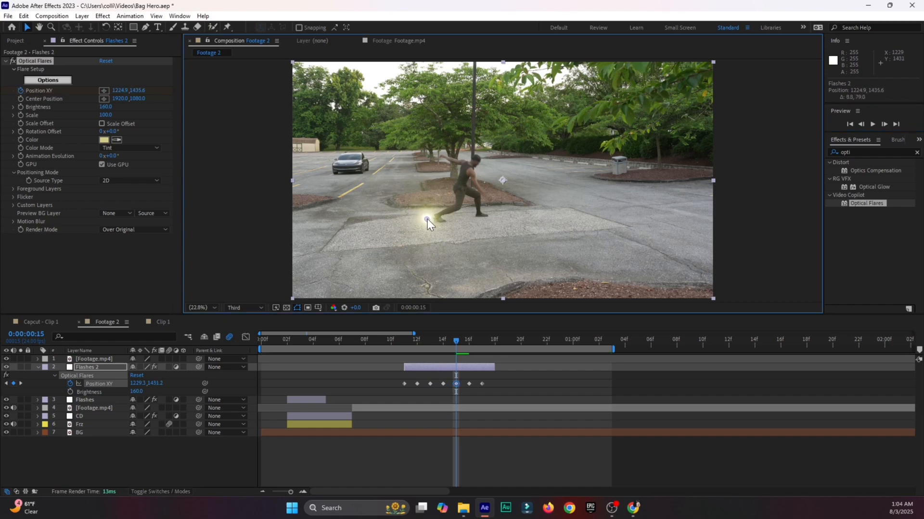
click(884, 124)
drag(437, 161, 487, 185)
click(884, 123)
click(884, 123)
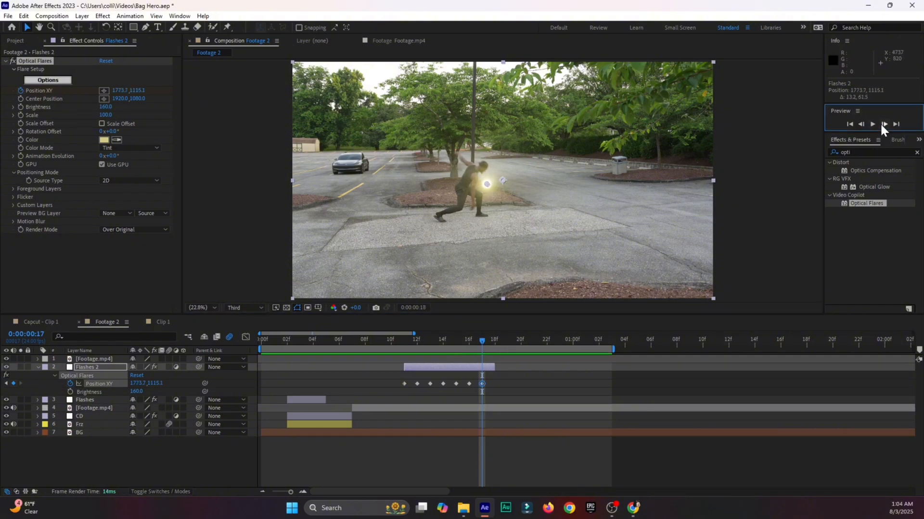
Preview the Footage 2 teleport animation with the adjusted second set of flashes
drag(409, 340, 257, 390)
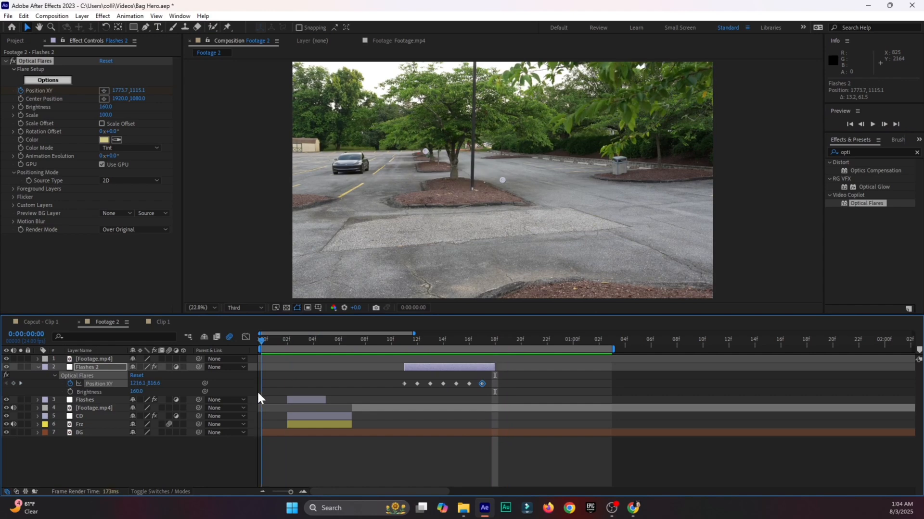
key(space)
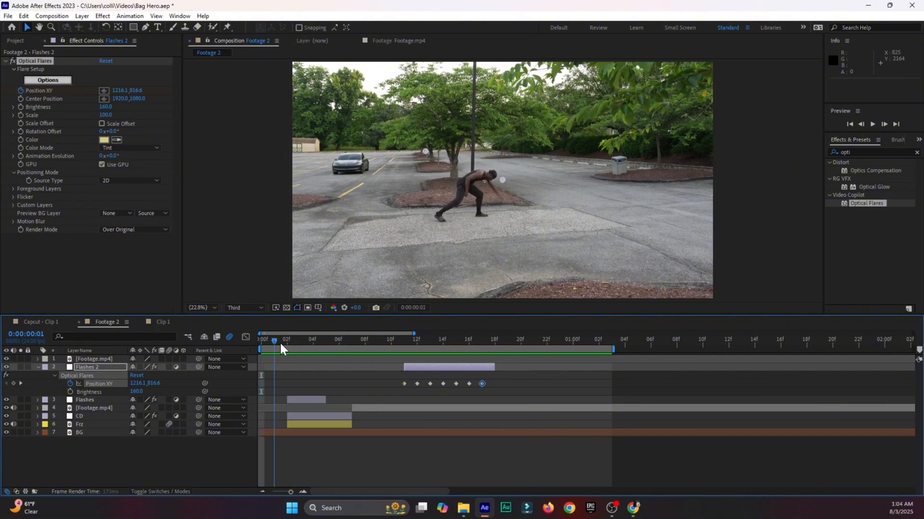
click(282, 346)
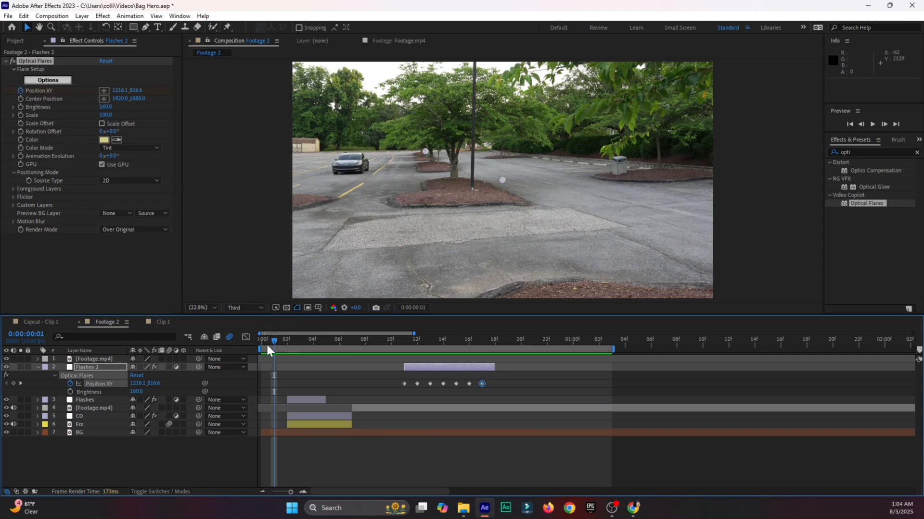
drag(270, 336, 326, 356)
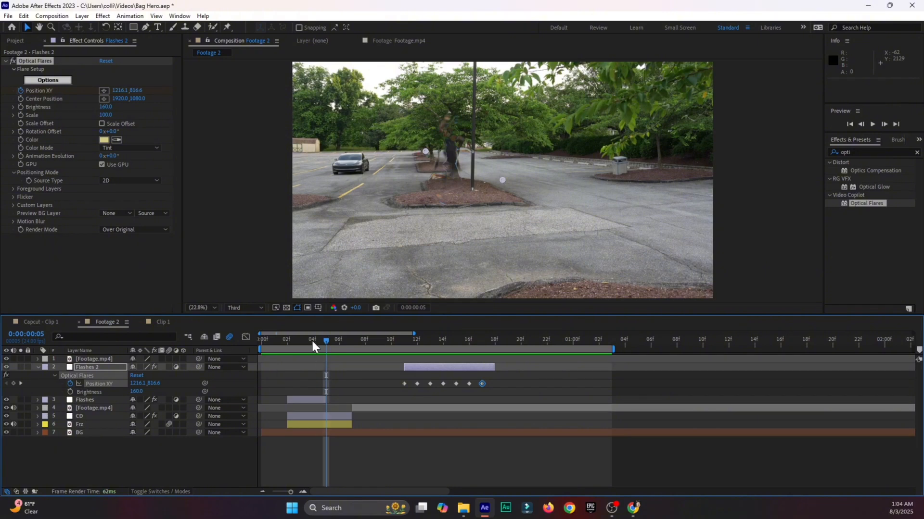
key(space)
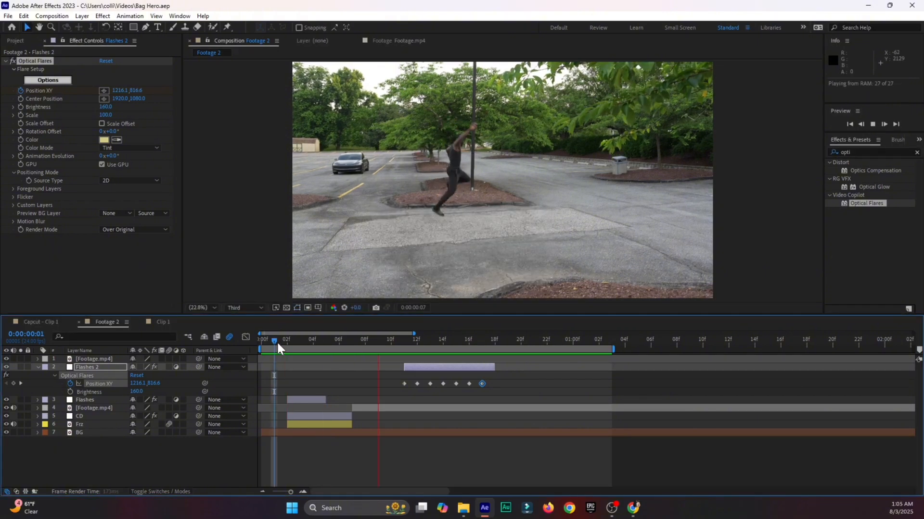
key(space)
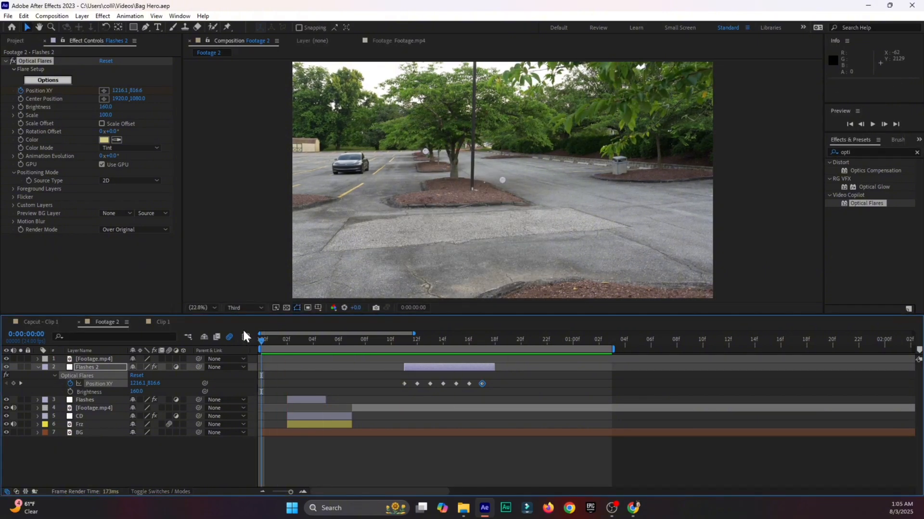
Add Base Teleport SFX.mp3 below the BG layer in Footage 2 and, guided by its waveform, shift it 4 frames earlier
click(37, 367)
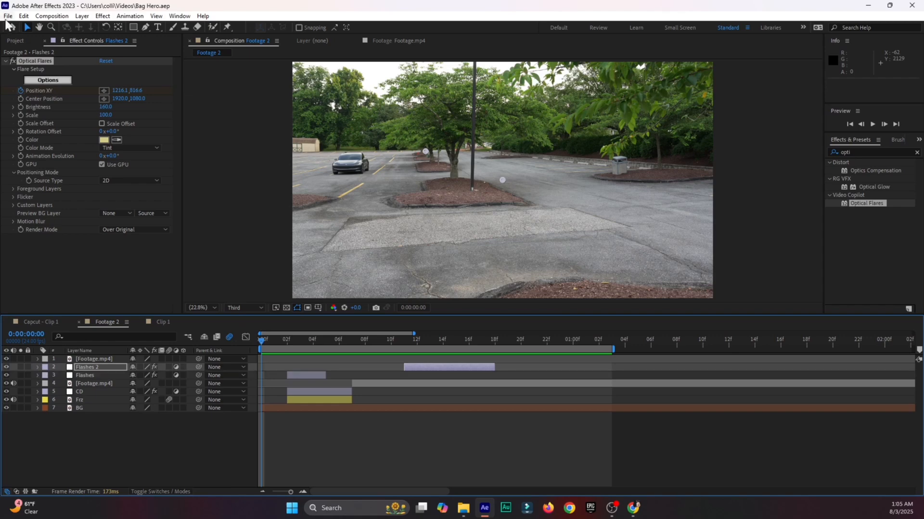
click(8, 40)
click(13, 137)
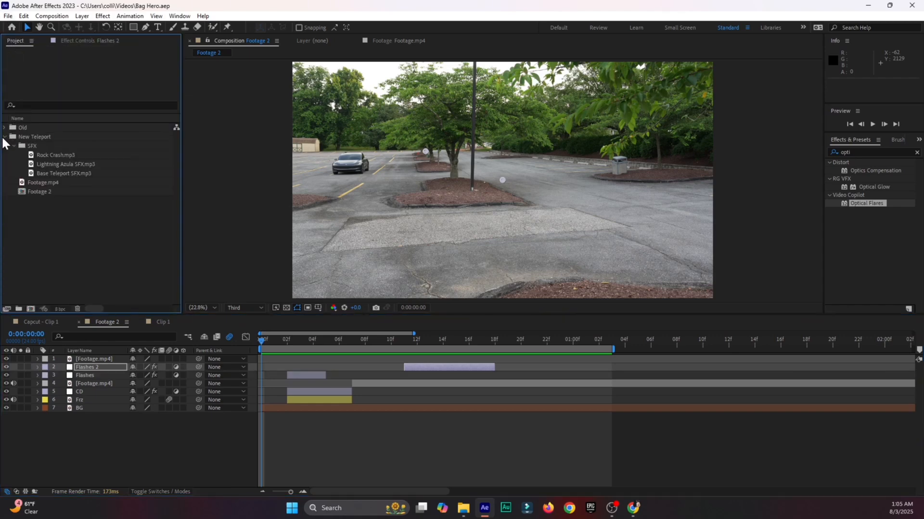
drag(63, 174, 265, 416)
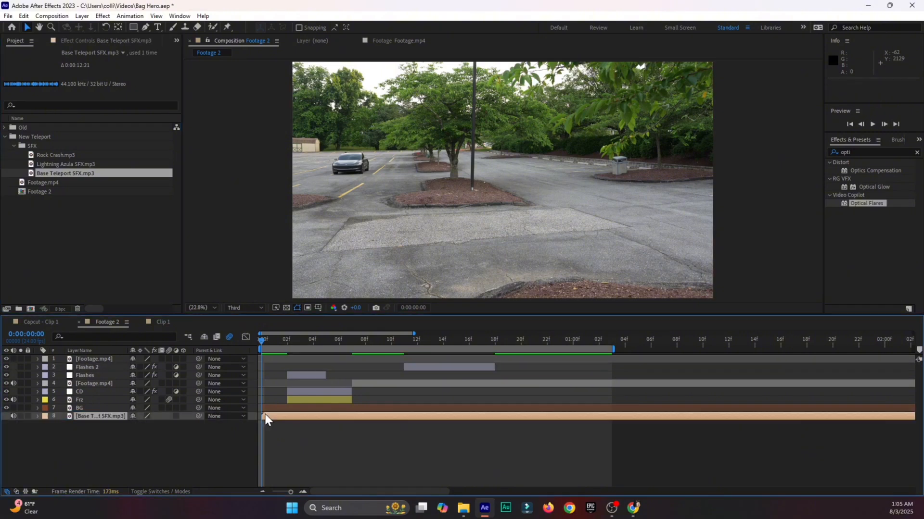
key(l)
key(l)
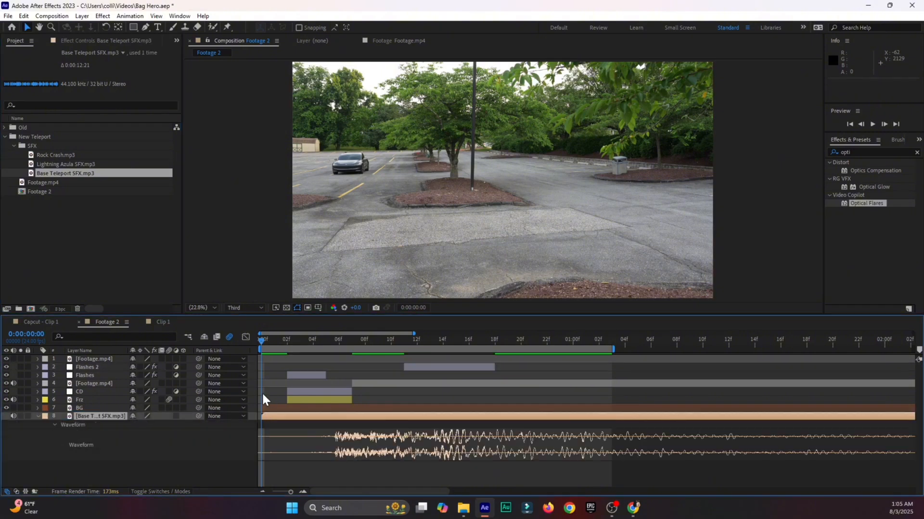
drag(434, 418, 384, 418)
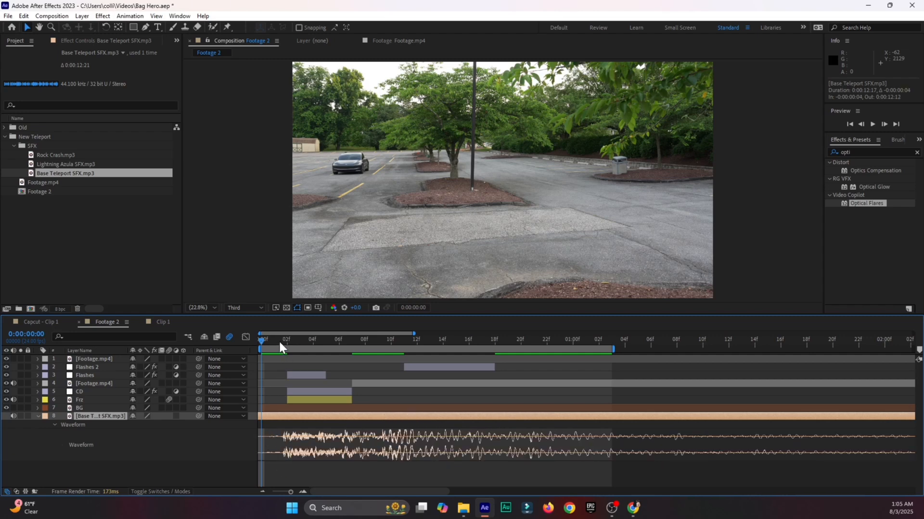
Preview Footage 2 repeatedly from the start to check the teleport sound's sync with the flashes
drag(281, 342, 234, 357)
key(space)
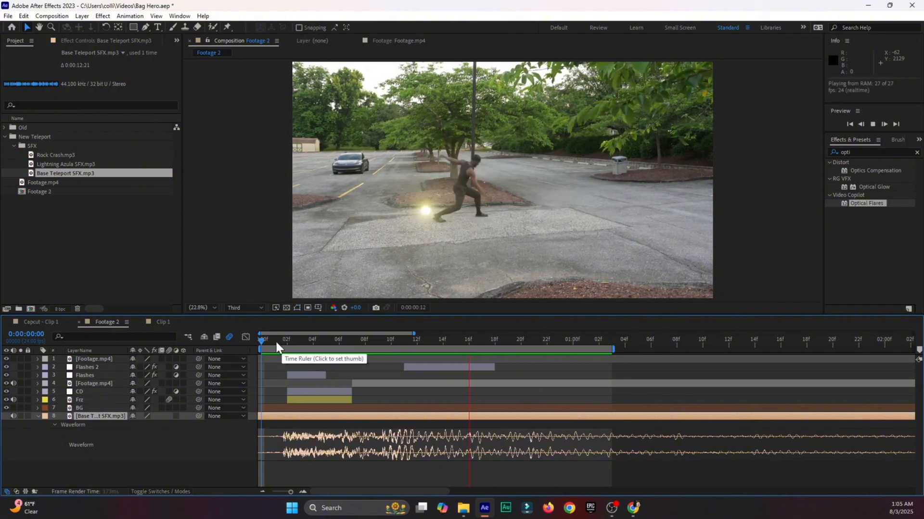
drag(275, 346, 442, 366)
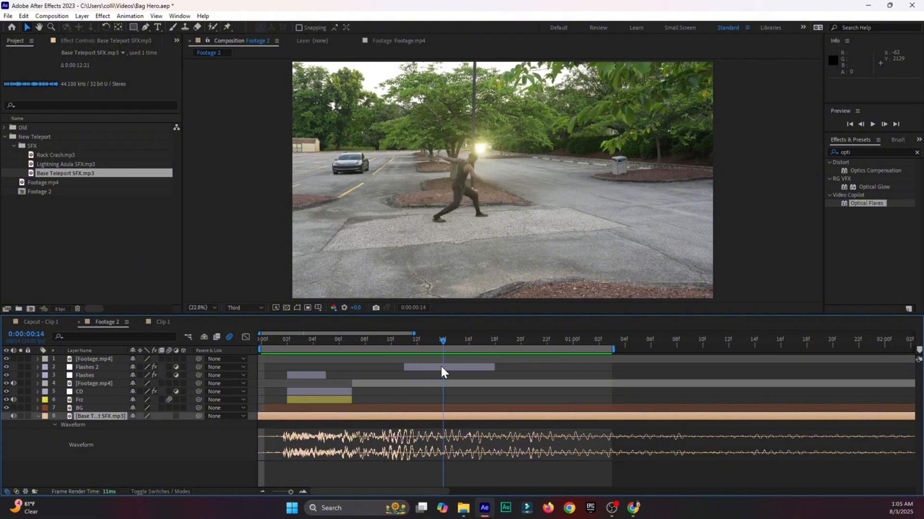
click(278, 339)
key(space)
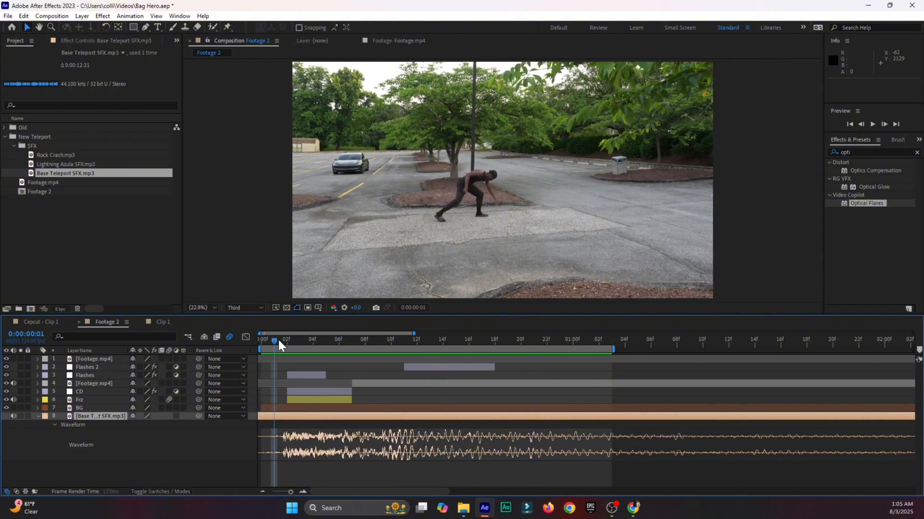
click(287, 341)
key(space)
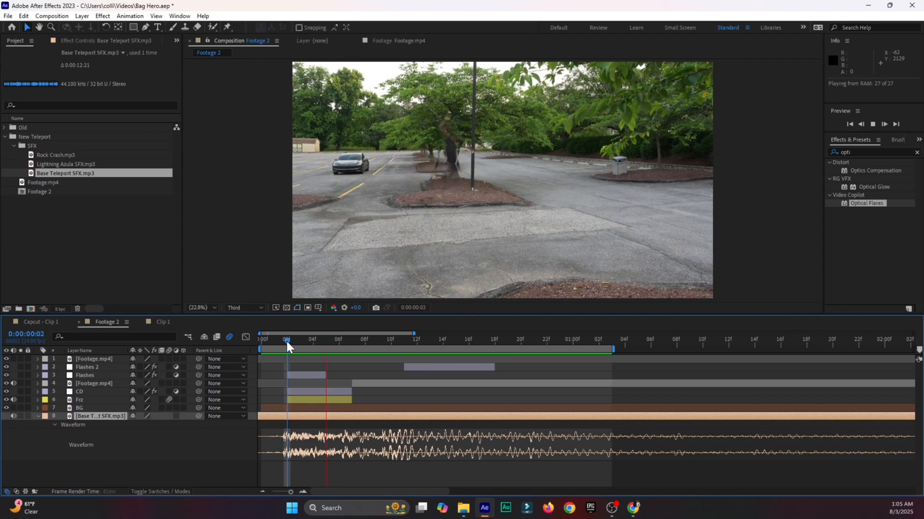
click(317, 342)
drag(318, 343, 233, 347)
key(space)
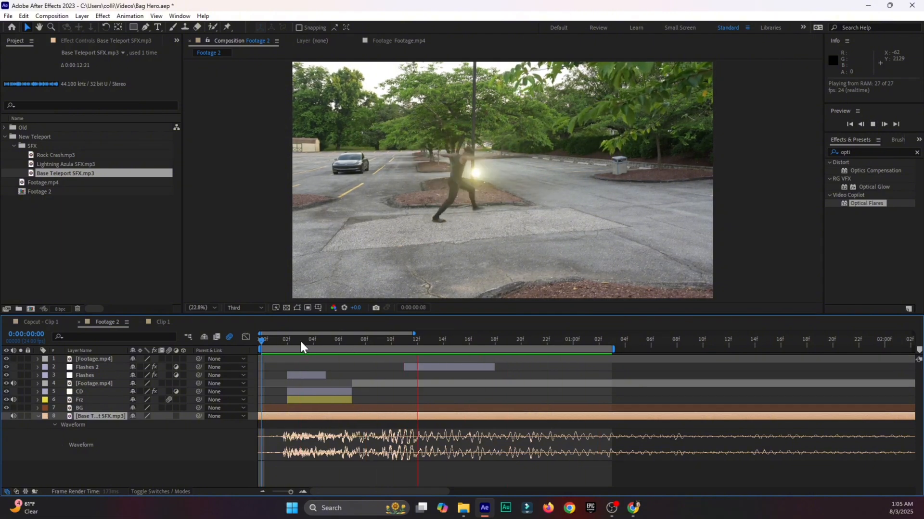
Save the project and collapse the waveform of the Base Teleport SFX layer
key(ctrl+s)
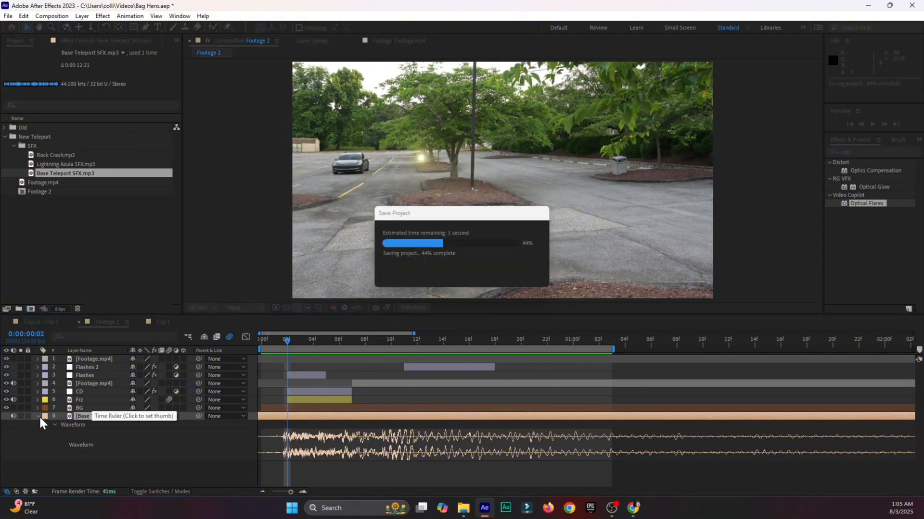
click(38, 416)
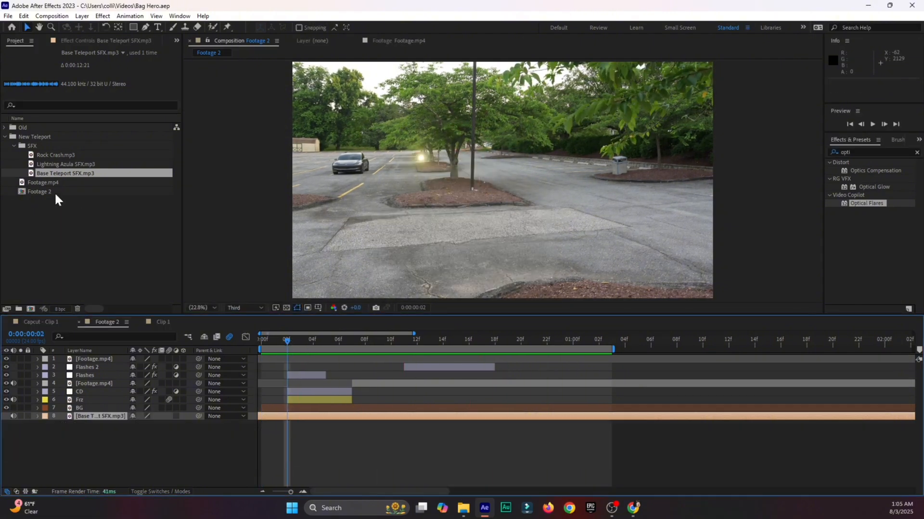
Open Lightning Azula SFX.mp3 on its own and listen to its opening seconds
double_click(59, 162)
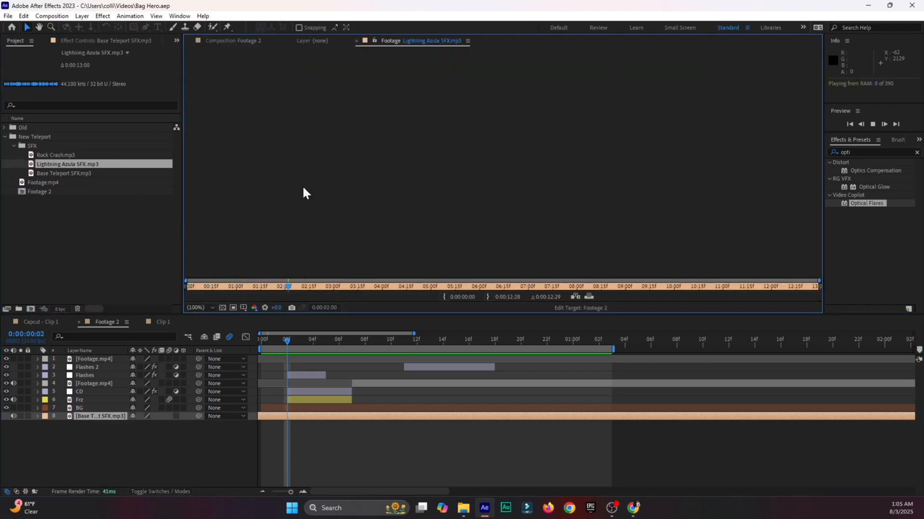
click(225, 285)
key(space)
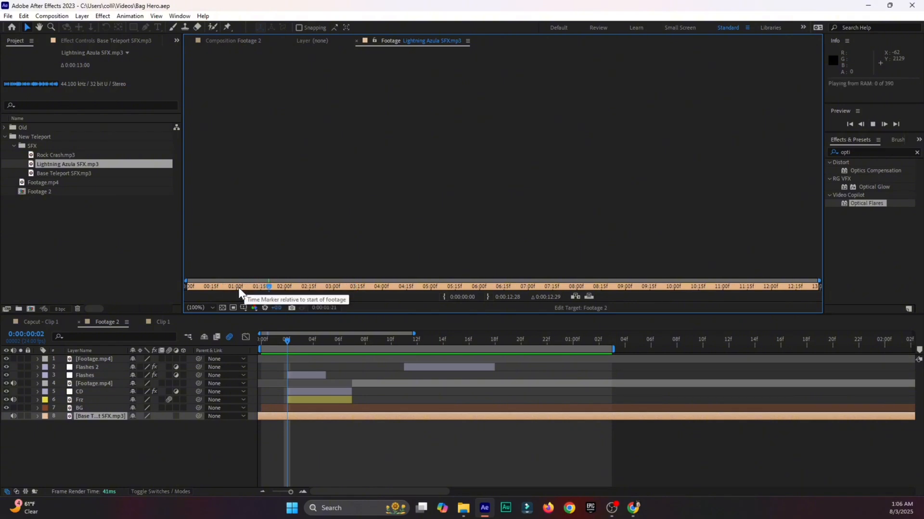
click(202, 289)
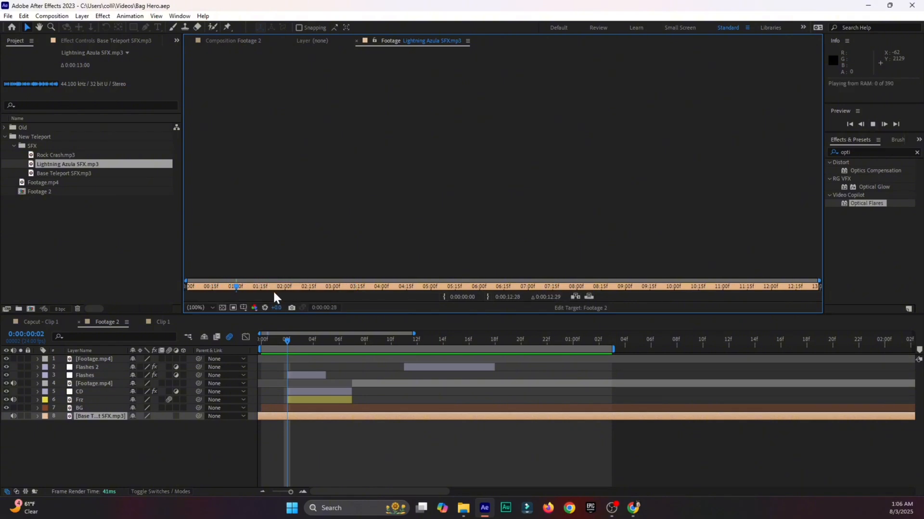
drag(221, 288, 170, 290)
key(space)
key(space)
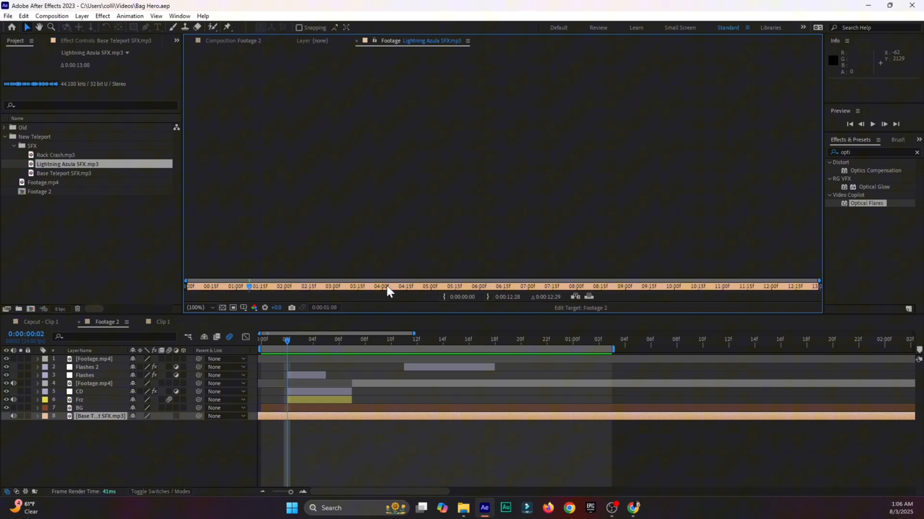
Set Lightning Azula SFX.mp3's out point to 0:00:01:07 and add it to Footage 2 above the BG layer, starting at frame 2
click(488, 296)
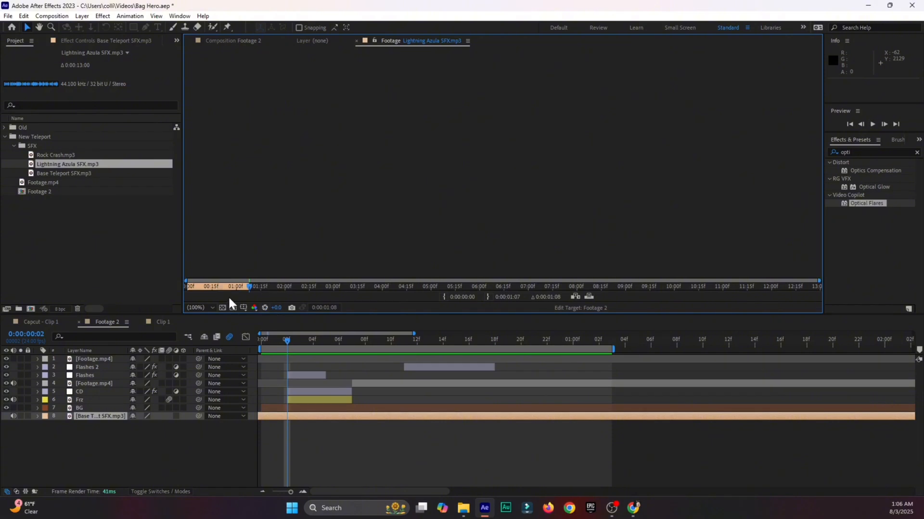
drag(52, 166, 284, 406)
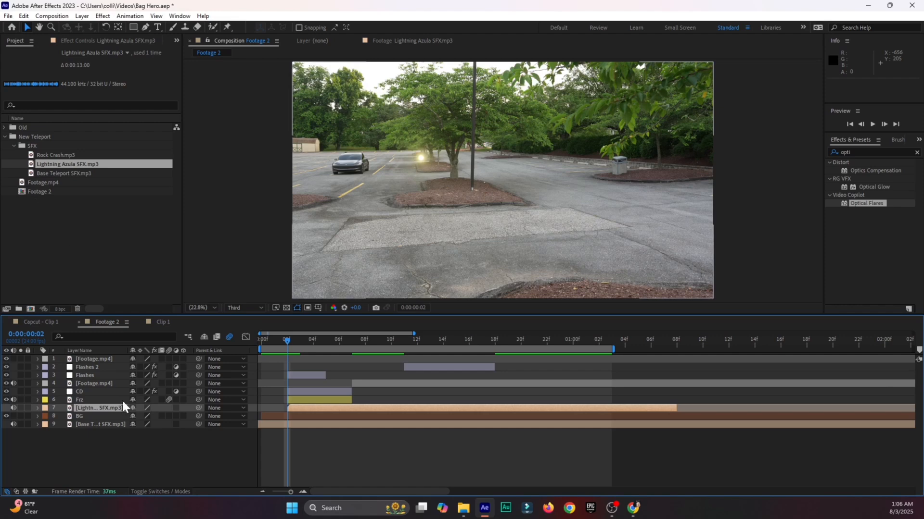
click(42, 410)
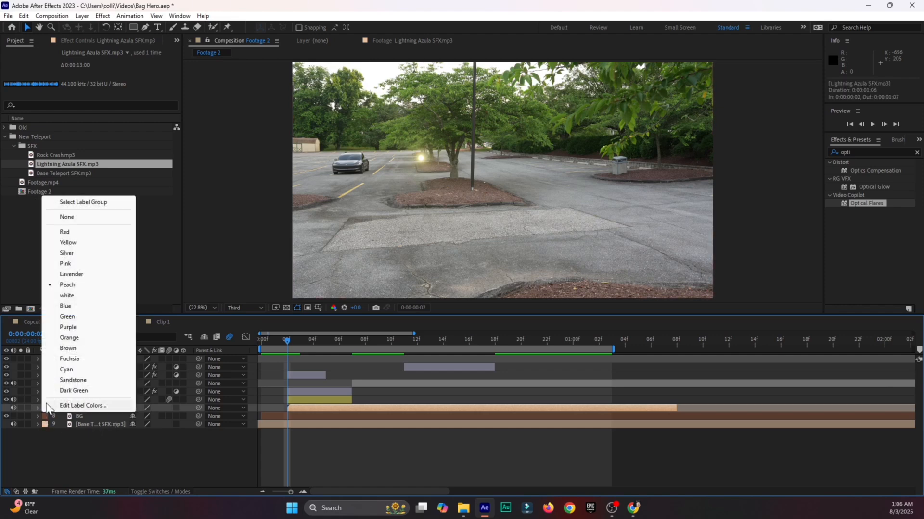
click(192, 449)
click(192, 449)
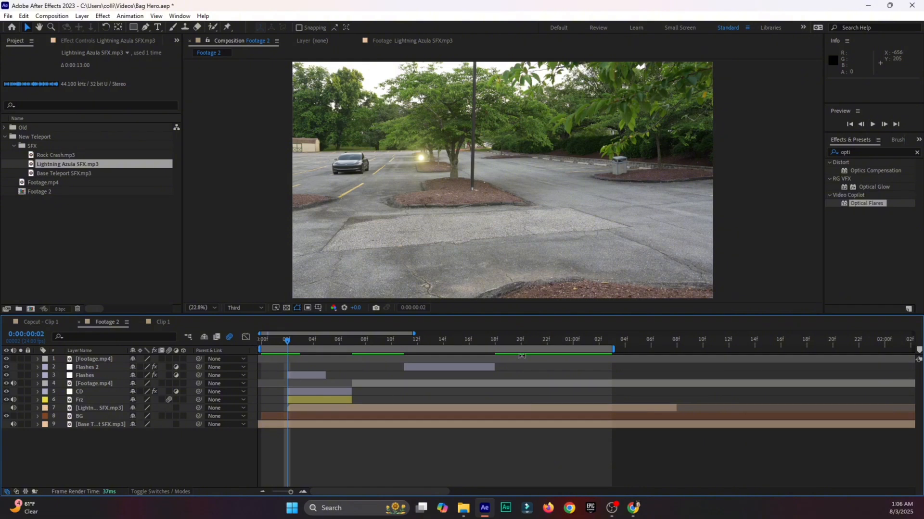
Set the lightning sound layer's Audio Levels to -3 dB and play Footage 2 from the start
click(592, 406)
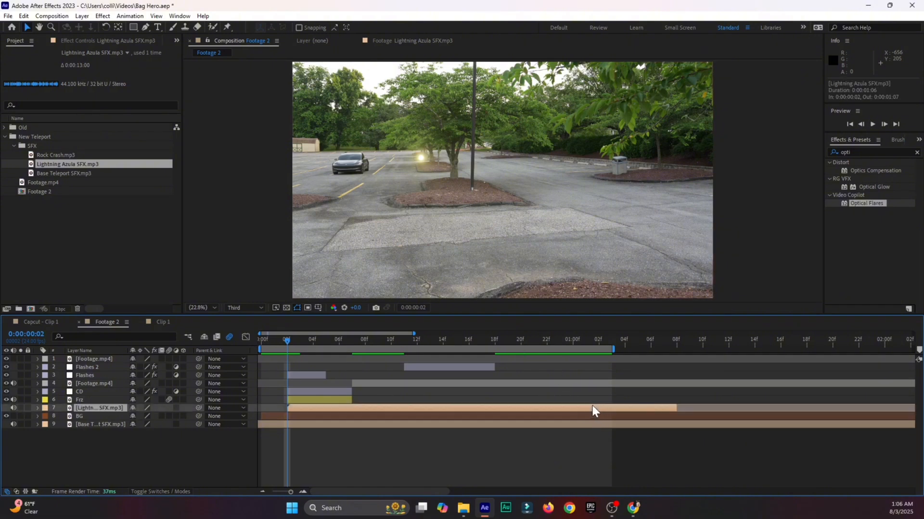
key(l)
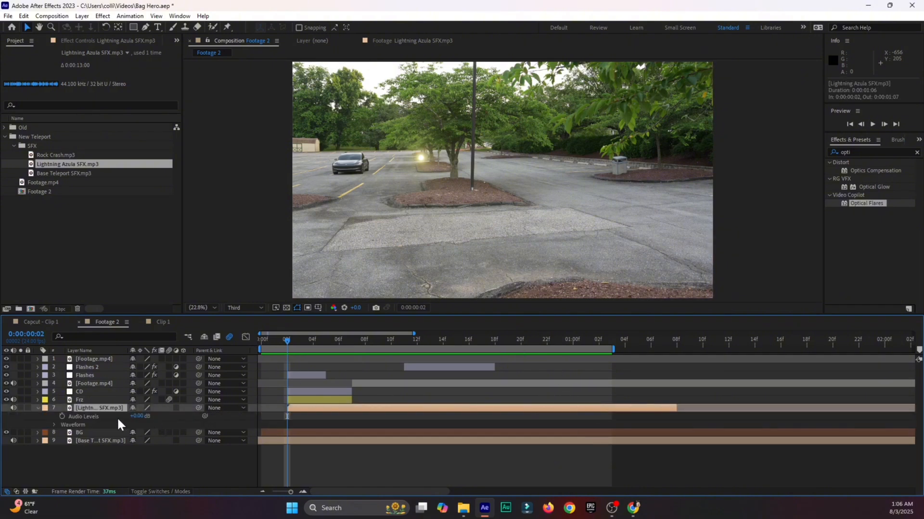
drag(136, 417, 130, 418)
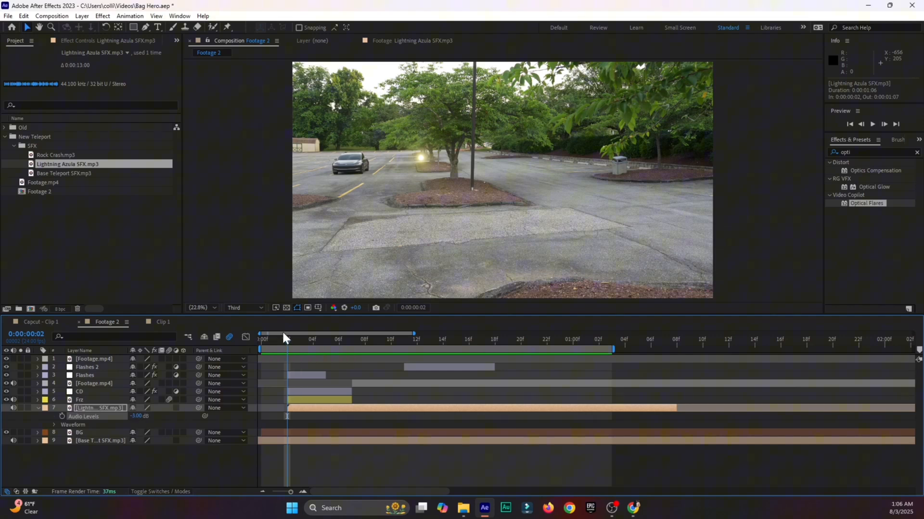
drag(285, 339, 247, 343)
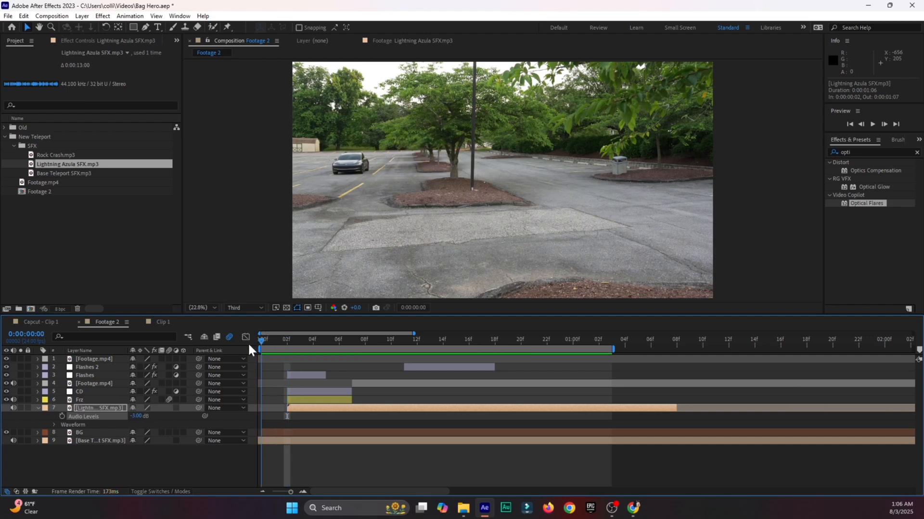
key(space)
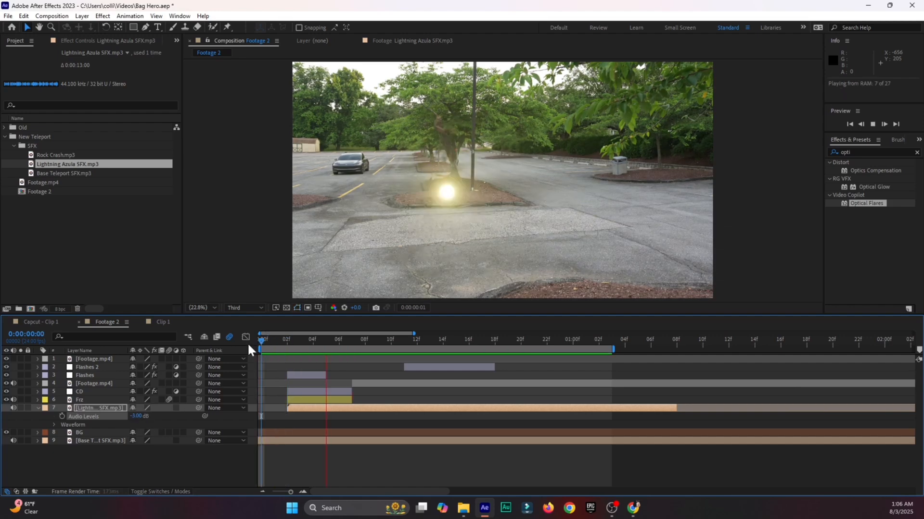
Split the lightning sound layer at frame 7 and move its second part to start at frame 11 with Flashes 2
drag(282, 342, 359, 362)
key(ctrl+d)
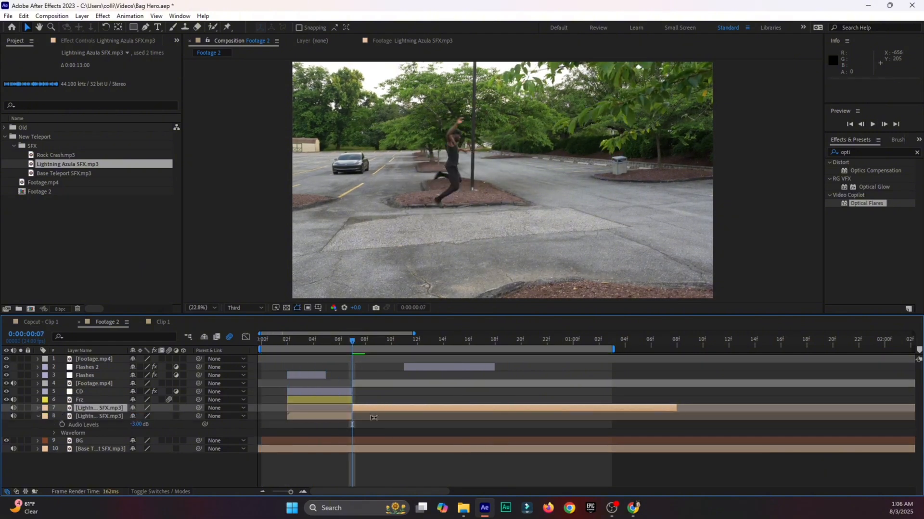
drag(368, 410, 417, 403)
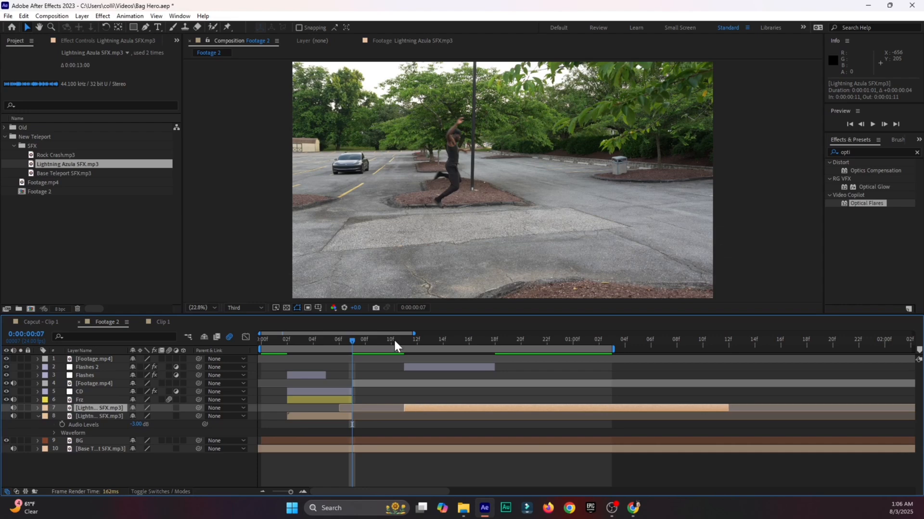
Trim the second lightning segment to end at about 0:00:01:02, preview it from the start, and save the project
drag(393, 338, 612, 354)
drag(731, 412, 596, 419)
drag(313, 341, 253, 382)
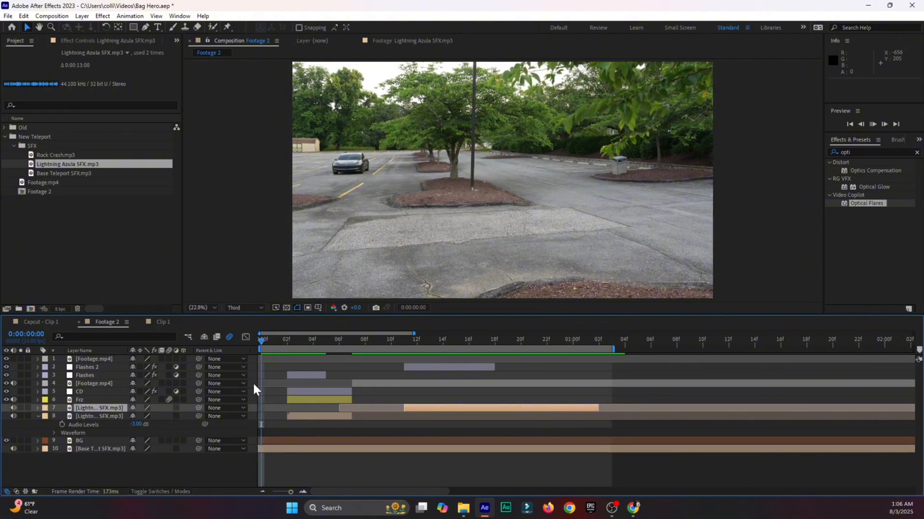
key(space)
click(37, 415)
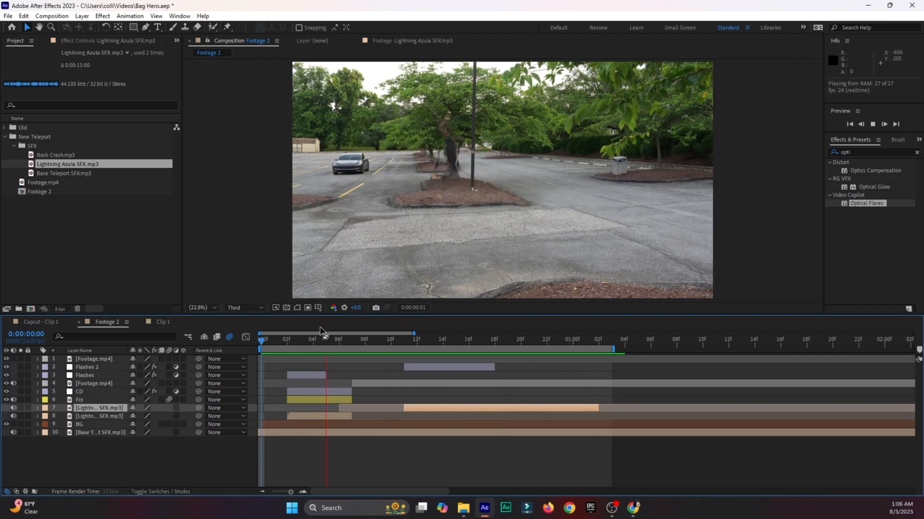
click(283, 338)
key(ctrl+s)
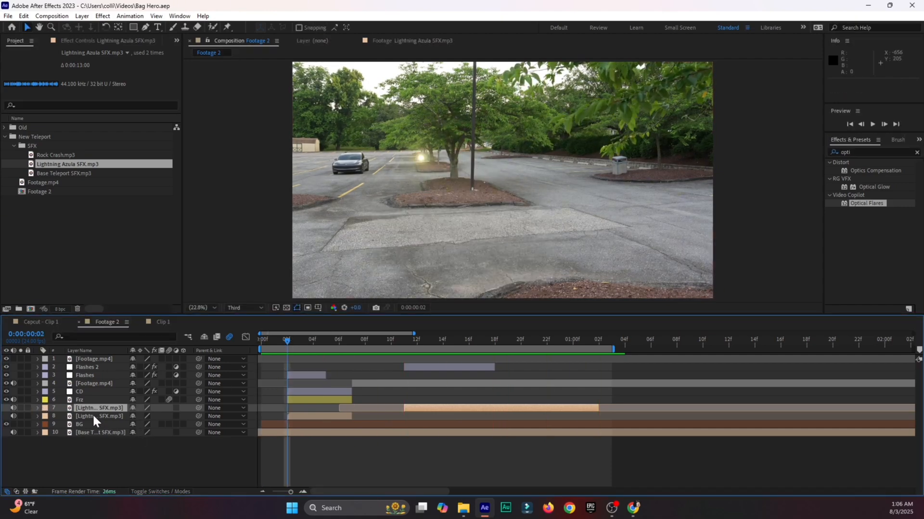
Reorder the layers so both lightning sound segments sit below the BG layer
drag(67, 416, 105, 435)
click(313, 408)
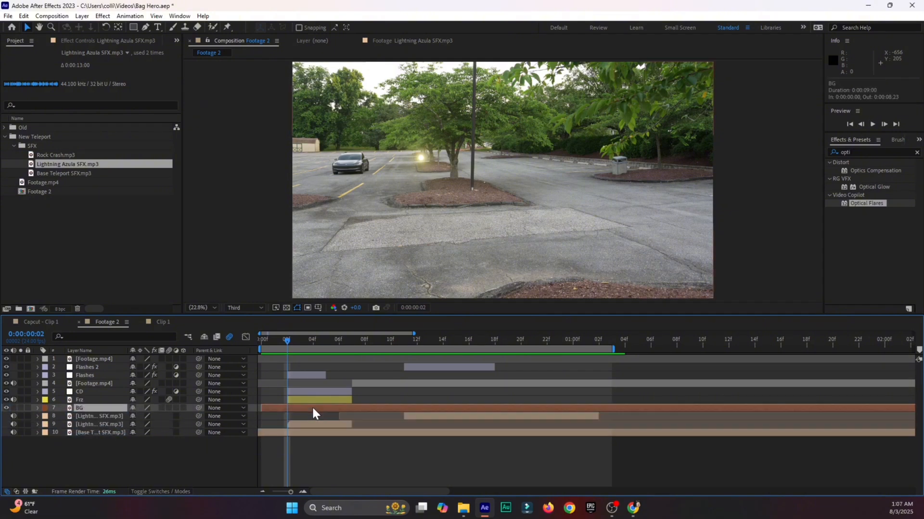
click(192, 446)
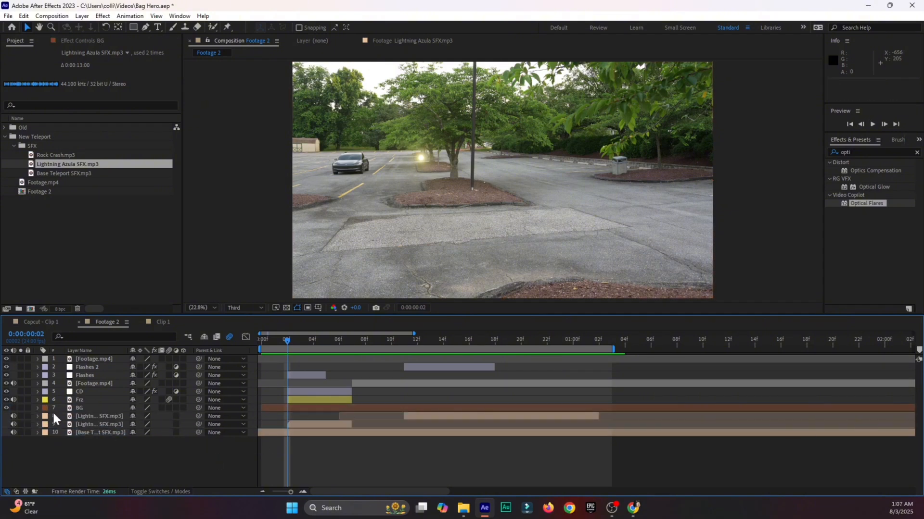
click(76, 407)
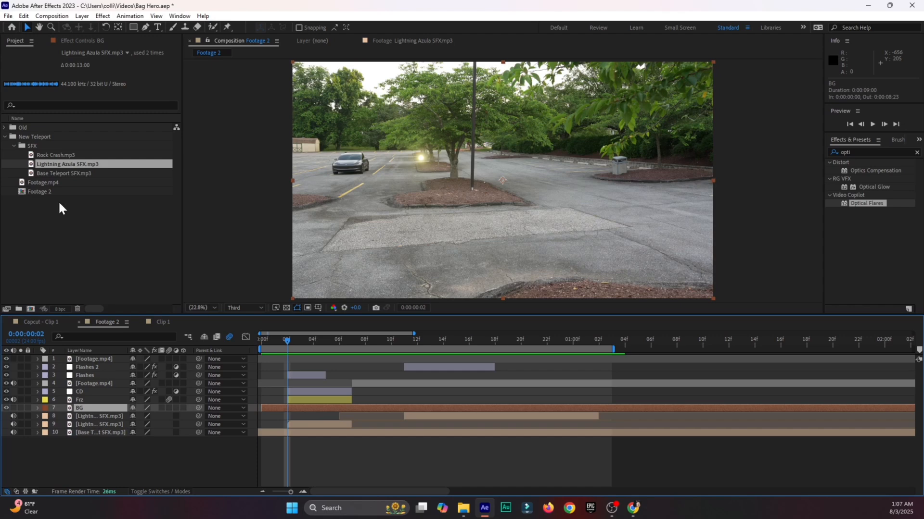
Preview Footage 2 from the start with both lightning sounds and save the project
click(56, 155)
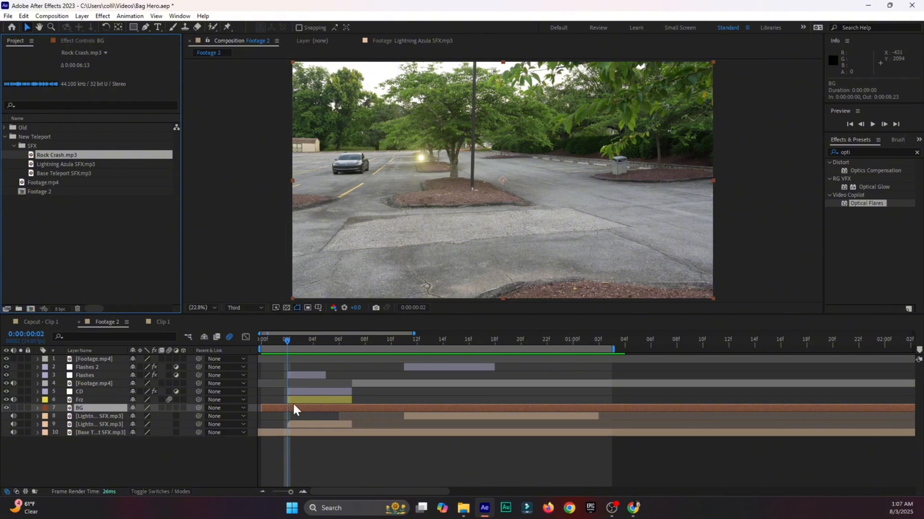
click(247, 464)
click(267, 340)
key(space)
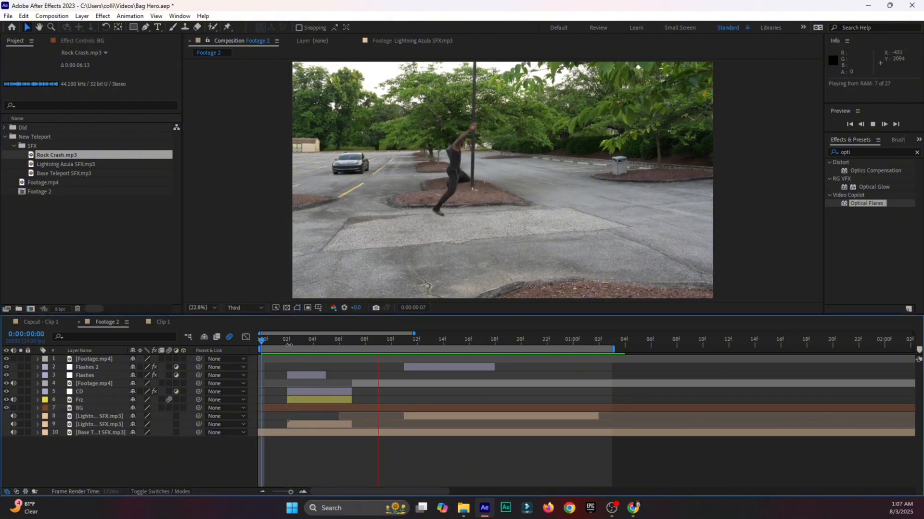
click(262, 491)
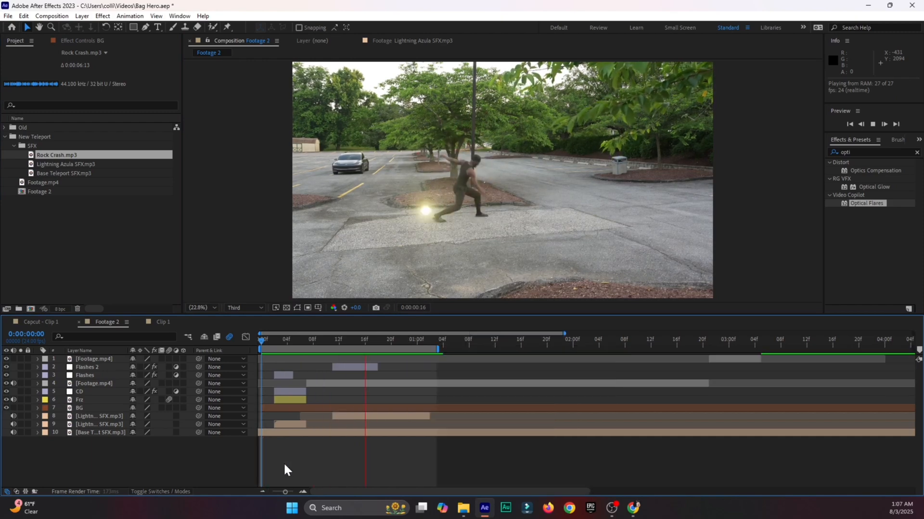
click(267, 339)
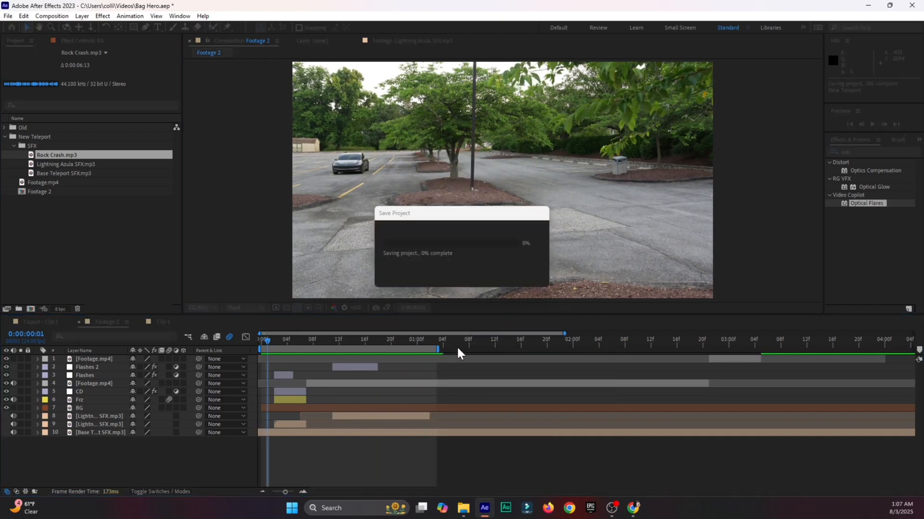
Extend the work area's end to 0:00:05:17 and preview the second teleport from 0:00:02:19
click(275, 488)
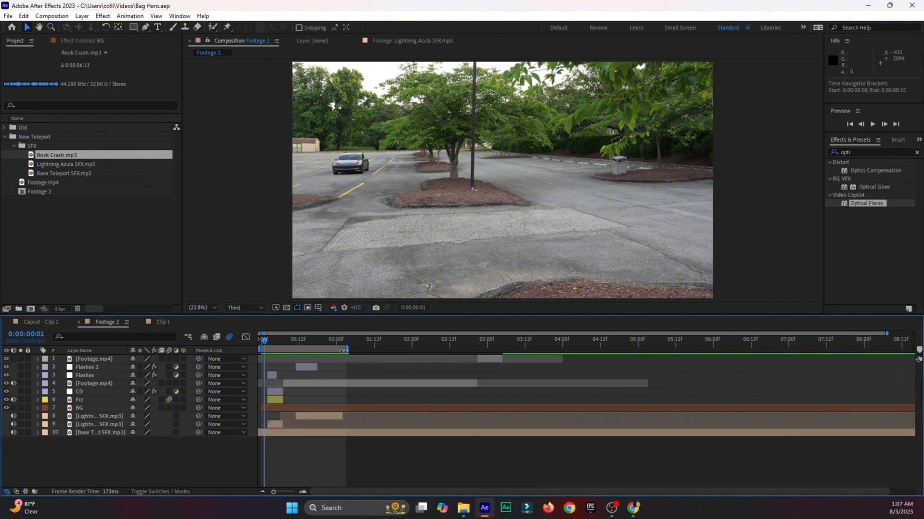
drag(347, 347, 693, 338)
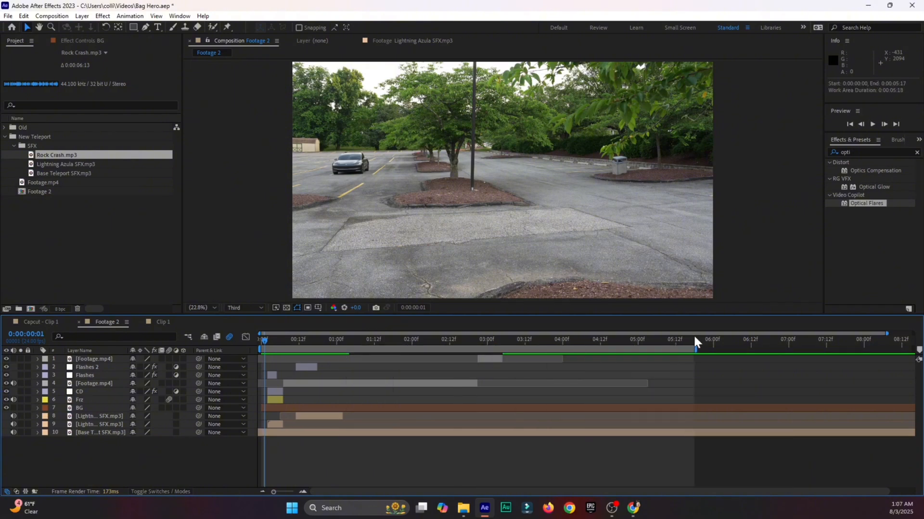
click(472, 340)
key(space)
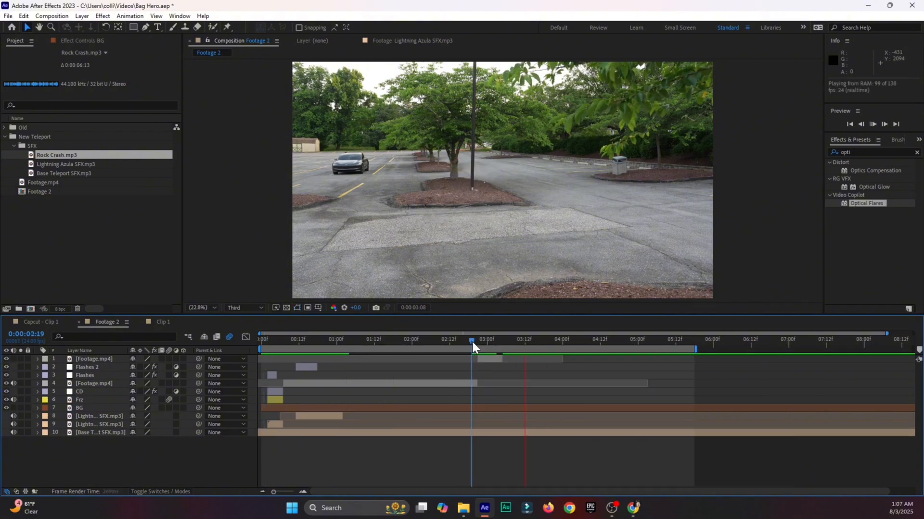
key(space)
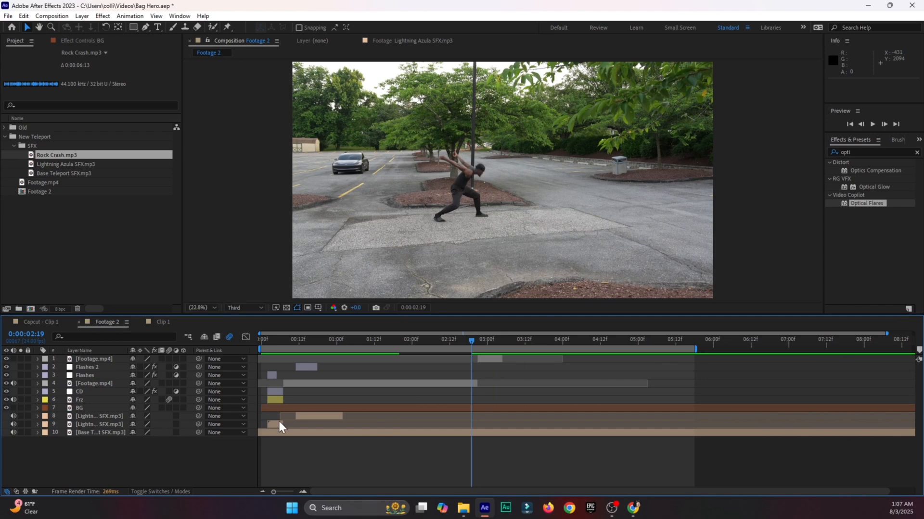
Duplicate the Base Teleport SFX layer, show the copy's waveform, and time-reverse the copy
click(311, 416)
click(312, 432)
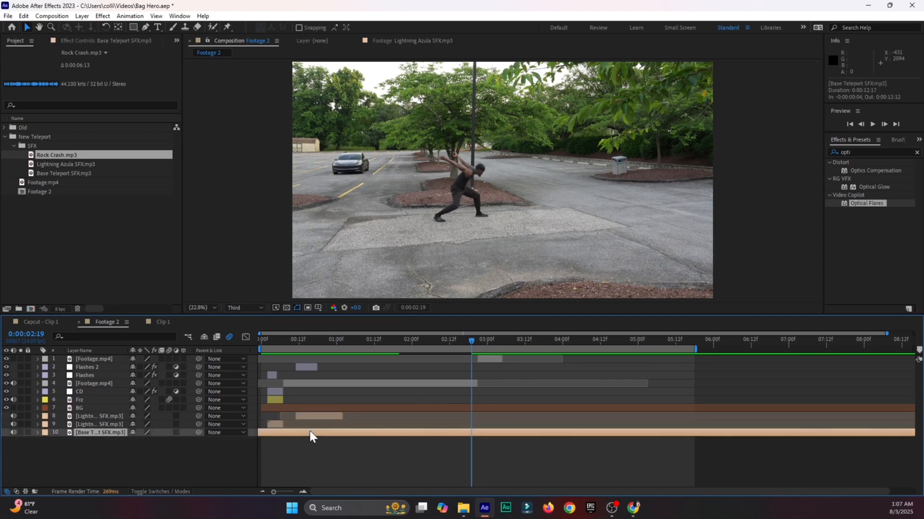
key(ctrl+d)
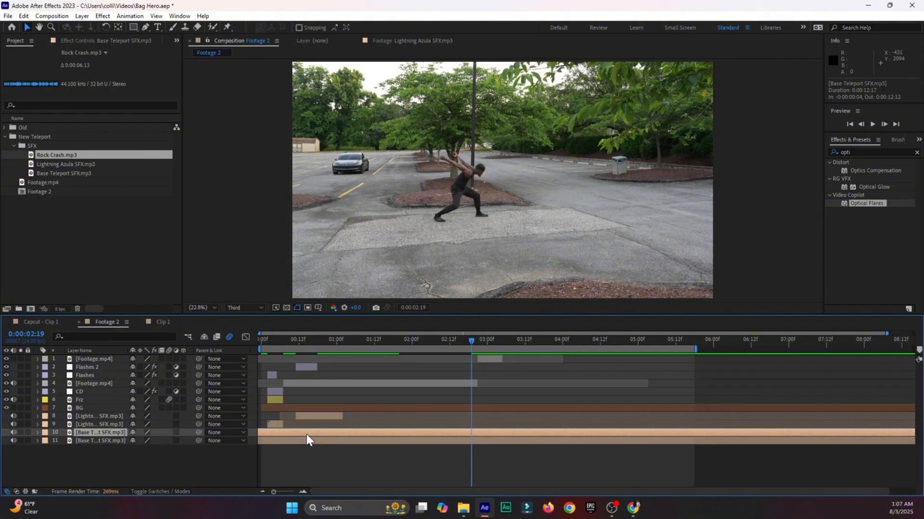
key(l)
key(l)
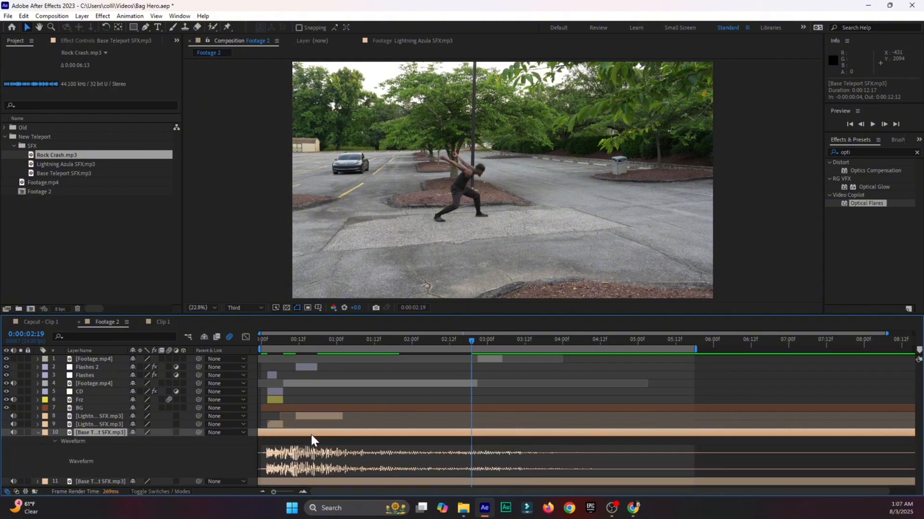
right_click(312, 437)
mouse_move(347, 197)
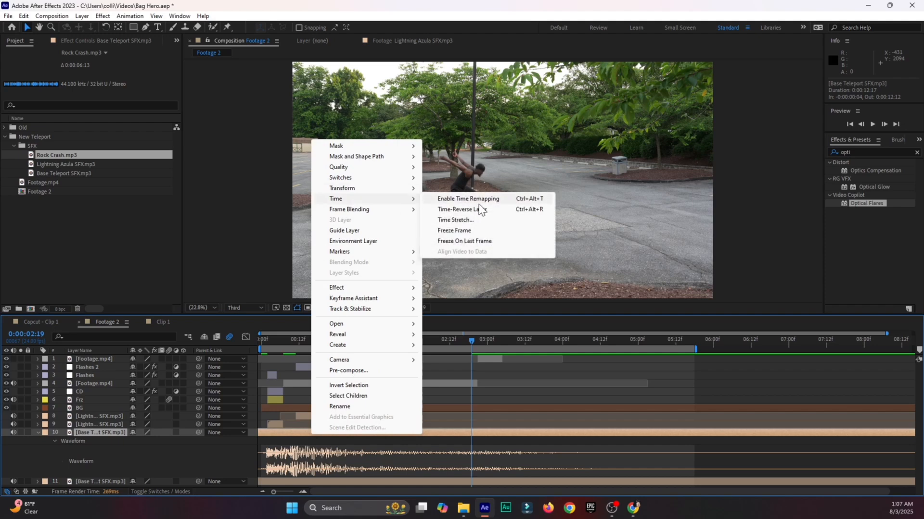
click(480, 210)
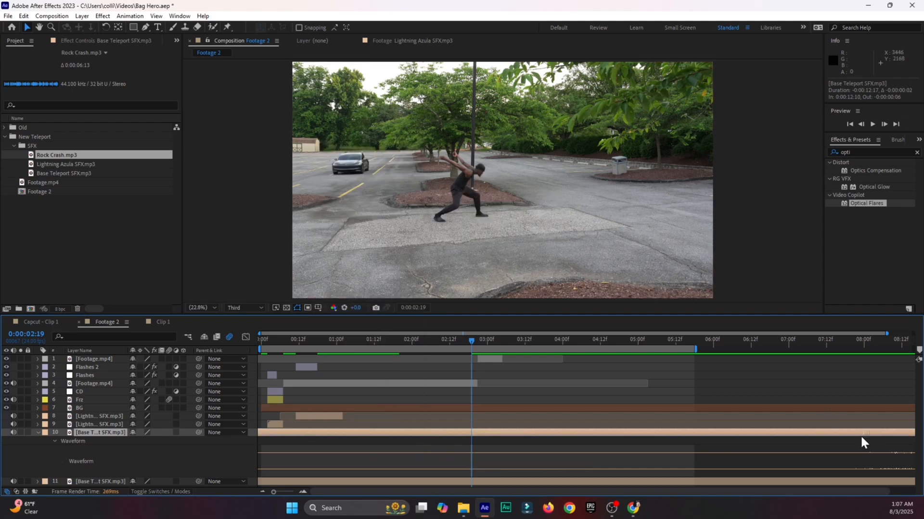
Shift the reversed Base Teleport SFX layer earlier so it ends at about 0:00:03:13, near the second teleport
drag(861, 437, 282, 447)
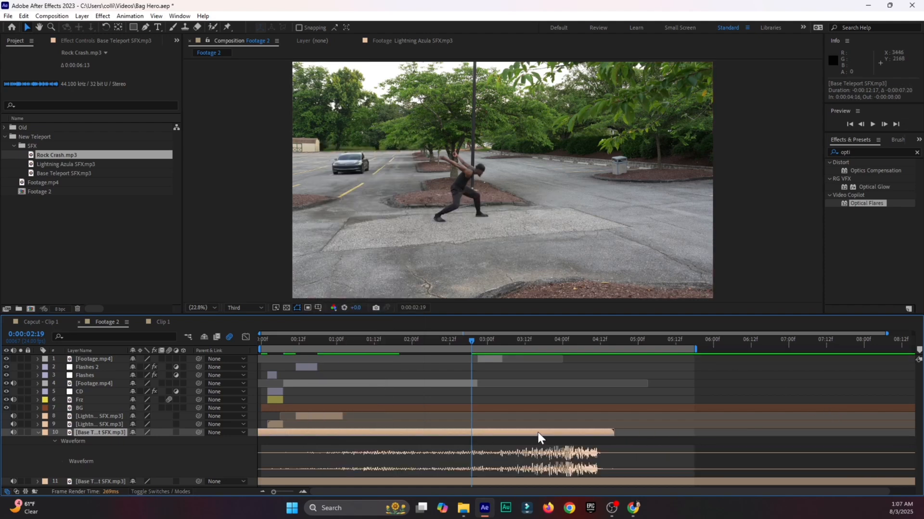
drag(538, 432, 466, 429)
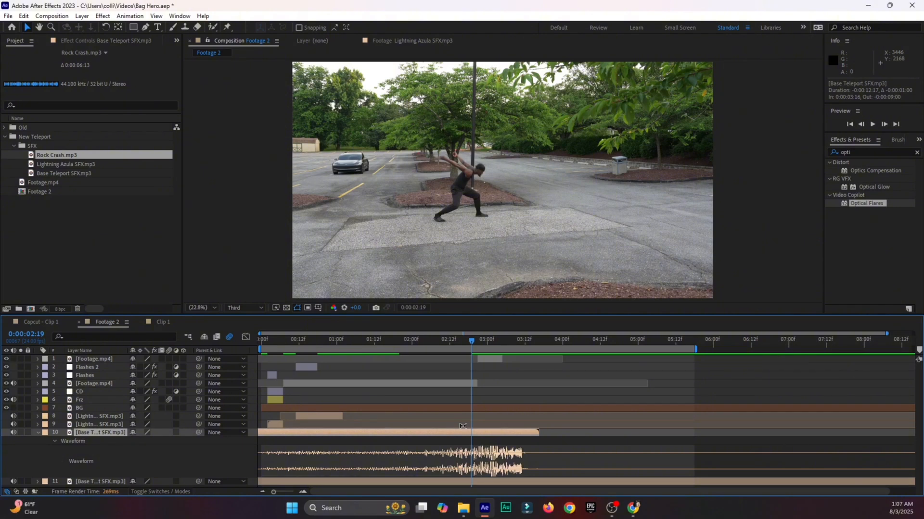
drag(480, 433, 472, 432)
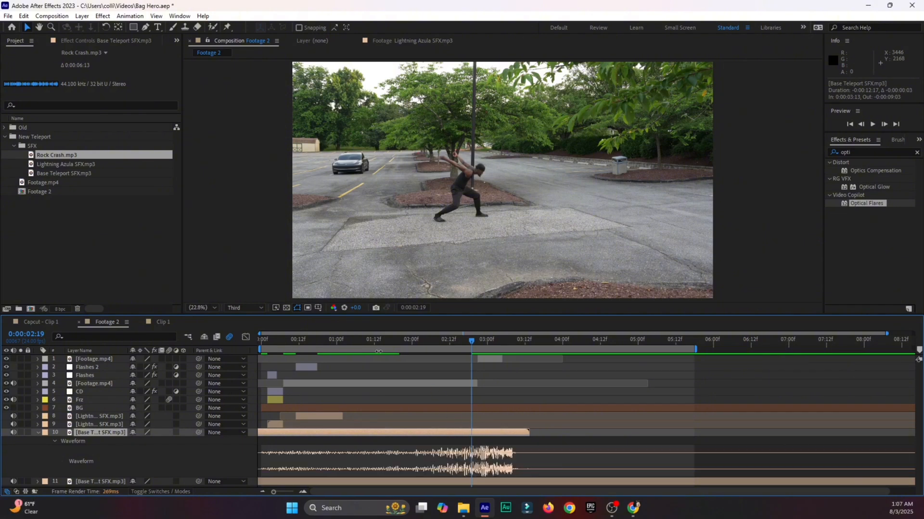
Preview the reversed teleport sound from 0:00:01:04 and shift its layer about 5 frames later
click(358, 340)
drag(356, 339, 349, 338)
key(space)
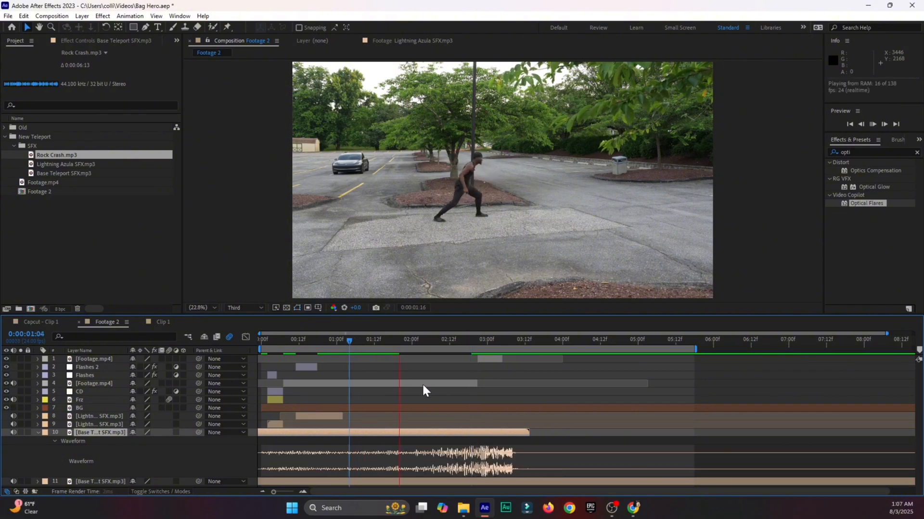
click(464, 340)
drag(487, 434, 504, 433)
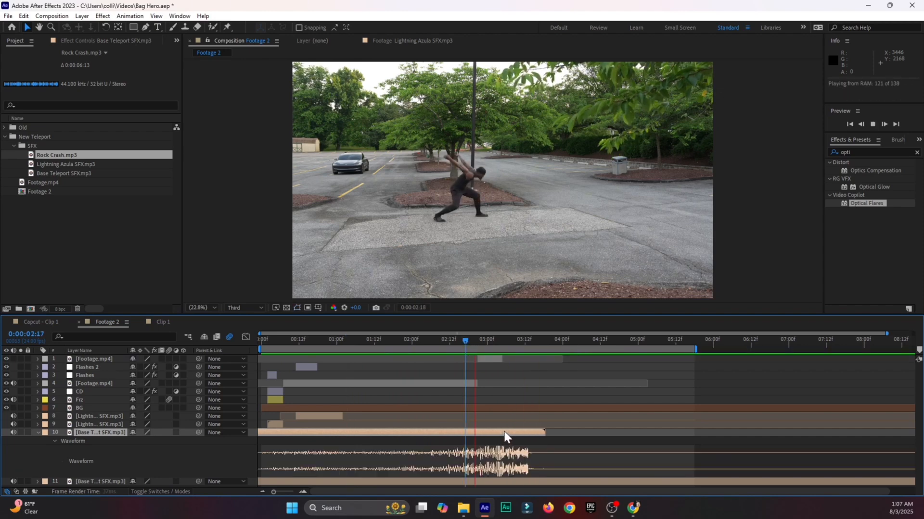
Preview the second teleport, split the reversed Base Teleport SFX layer at 0:00:02:05, and delete the part before the split
click(462, 338)
key(space)
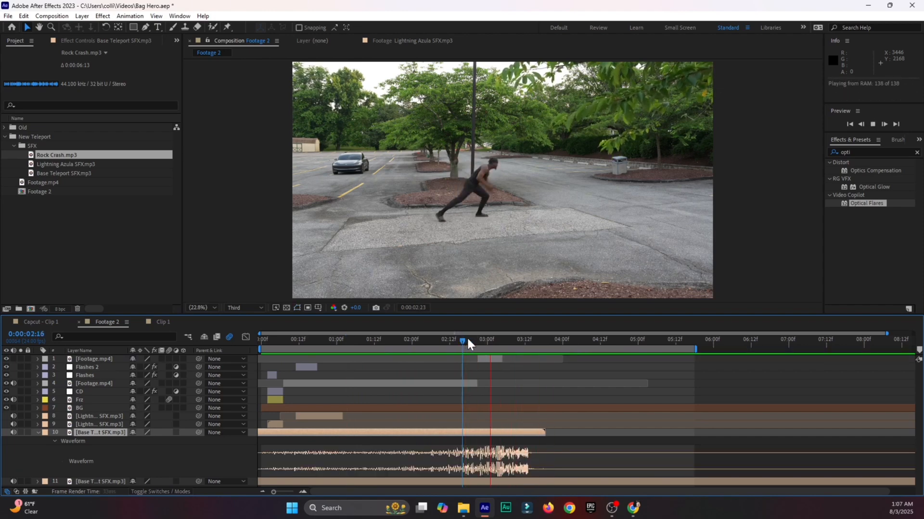
click(468, 338)
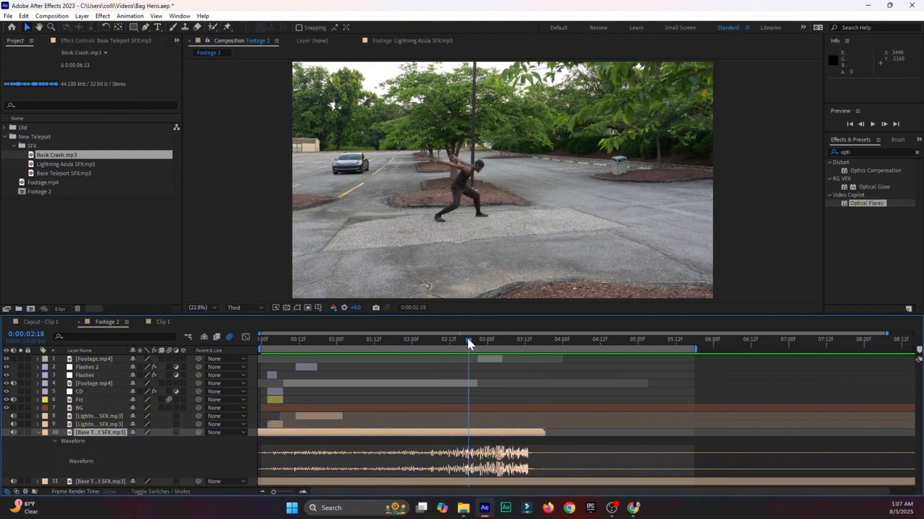
drag(467, 341, 426, 345)
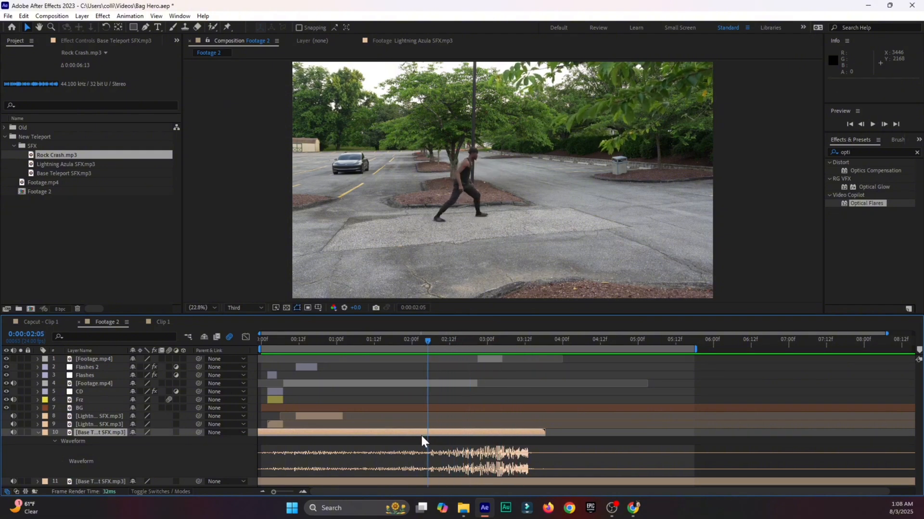
key(ctrl+shift+d)
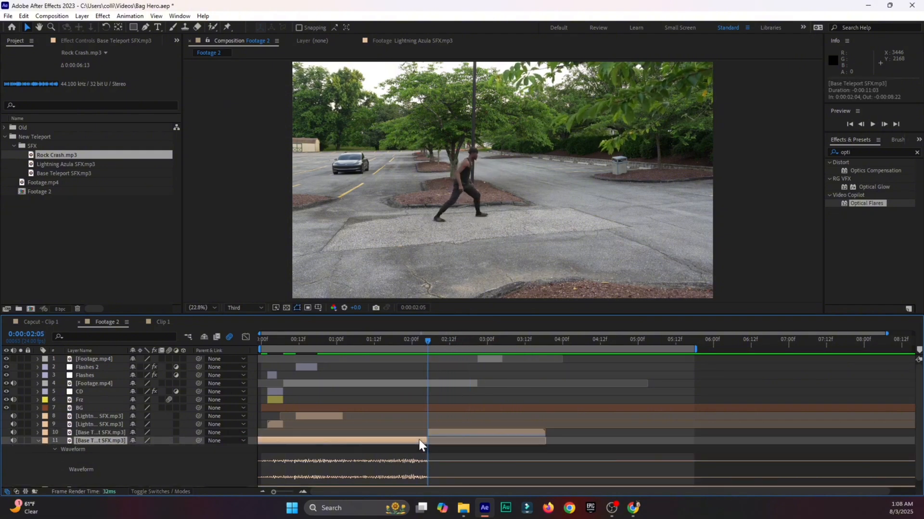
key(Delete)
Preview the trimmed teleport sound from 0:00:02:02, show its waveform, and shift the layer 2 frames earlier
click(416, 340)
key(space)
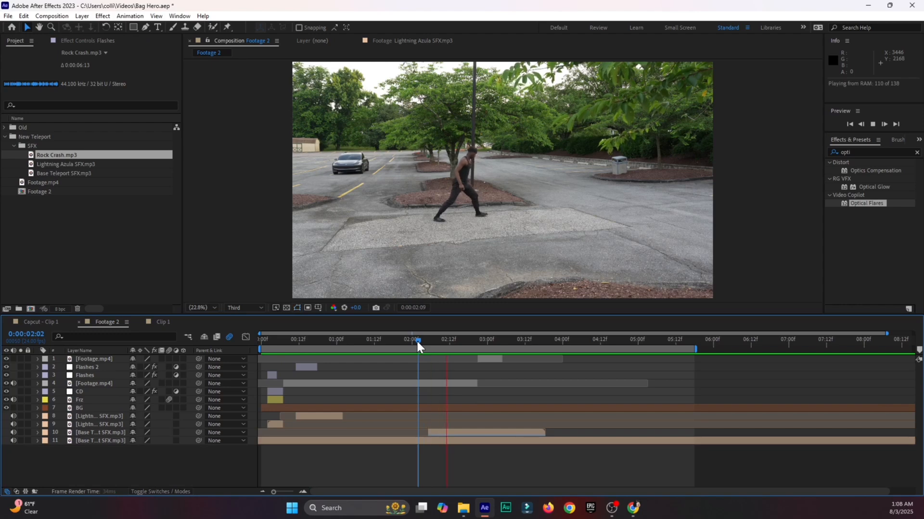
click(449, 341)
key(space)
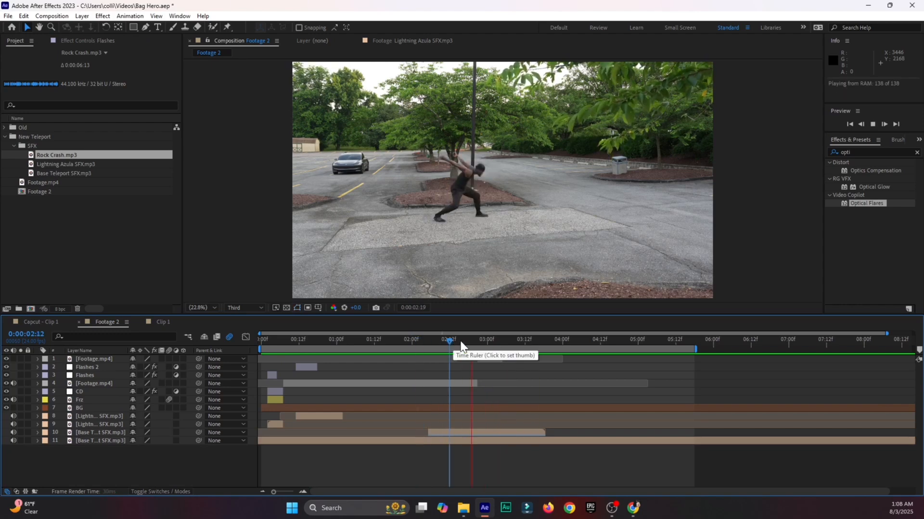
click(462, 341)
click(476, 433)
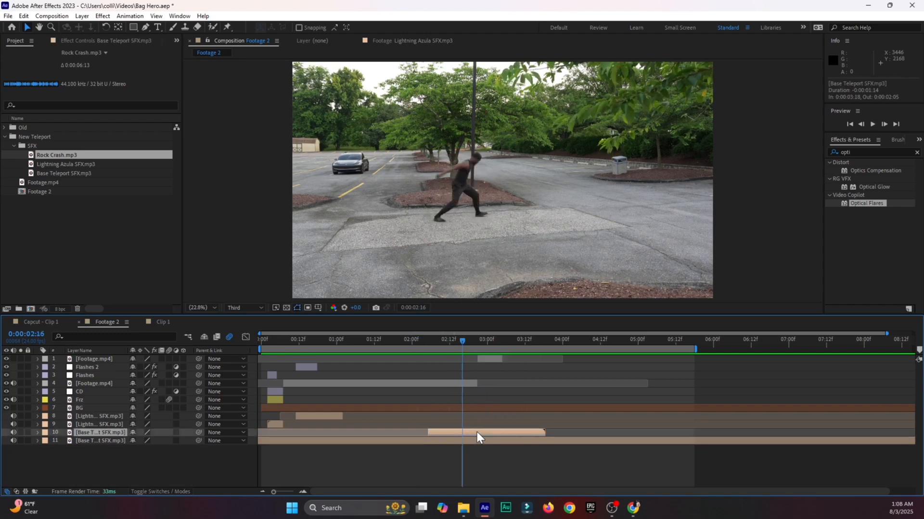
key(l)
key(l)
key(alt+Page_Up)
key(alt+Page_Up)
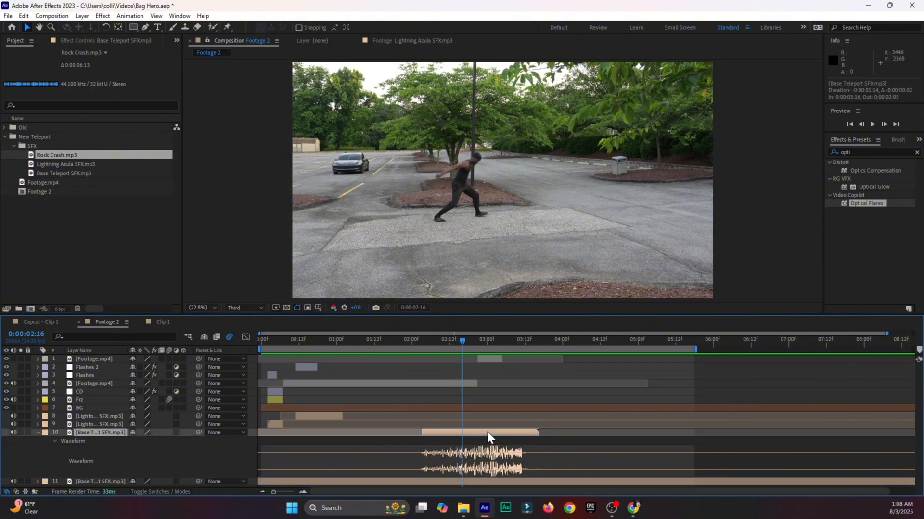
Replay the second teleport, time-reverse the trimmed Base Teleport SFX layer again, and move it 7 frames later to start at 0:00:02:10
key(space)
click(477, 340)
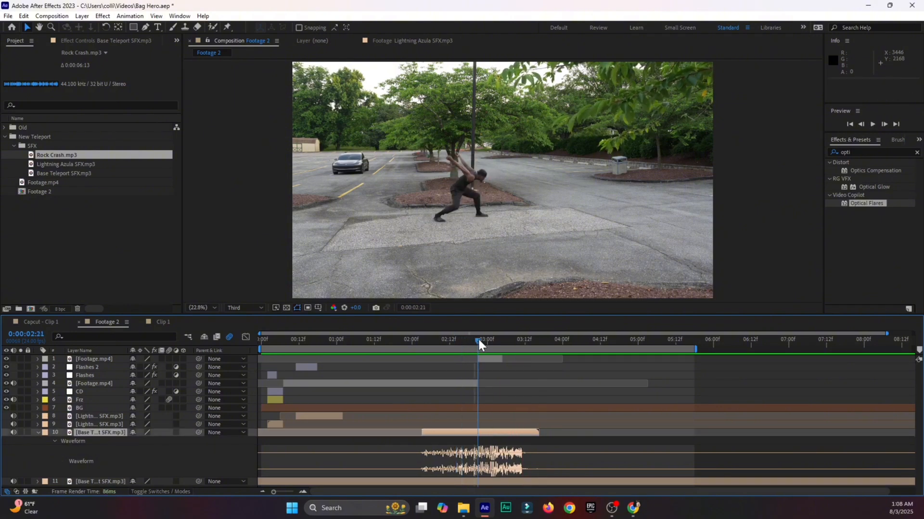
key(space)
key(space)
right_click(489, 432)
mouse_move(534, 198)
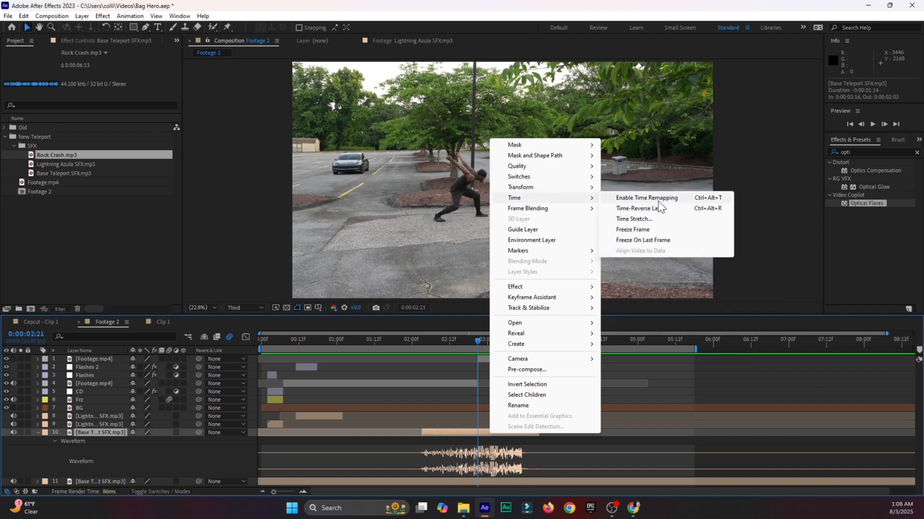
click(661, 214)
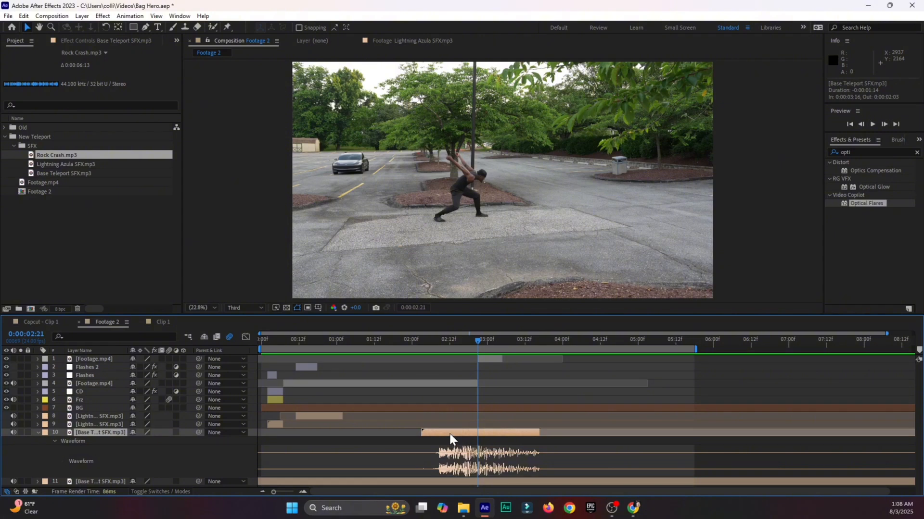
drag(450, 435, 473, 440)
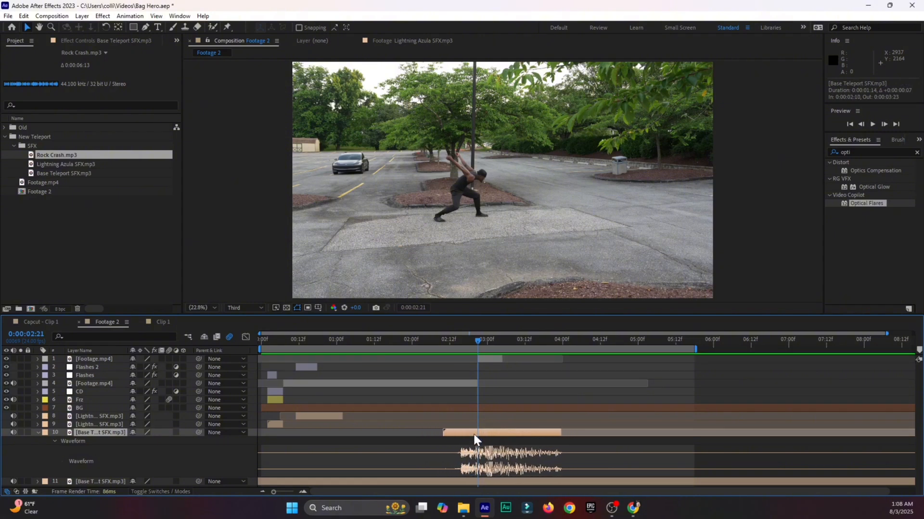
Time-stretch the trimmed Base Teleport SFX layer with a stretch factor of 110
right_click(474, 435)
mouse_move(529, 197)
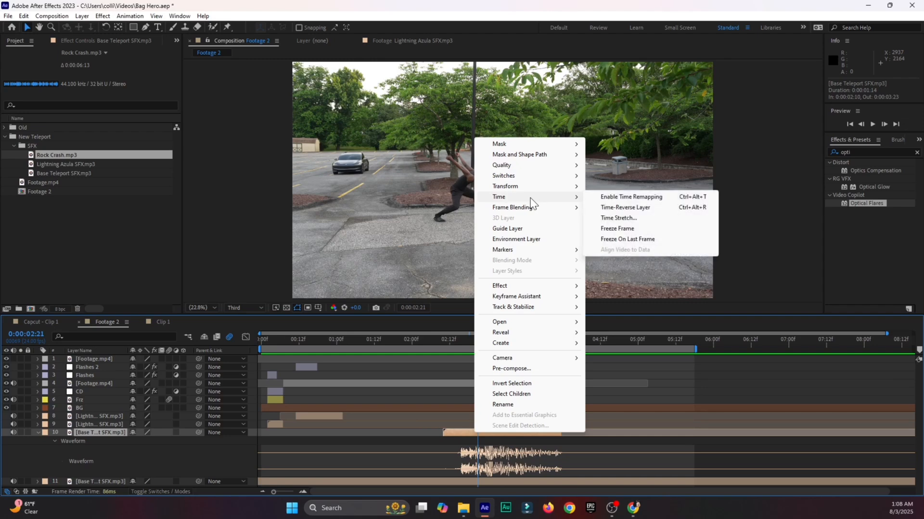
click(621, 218)
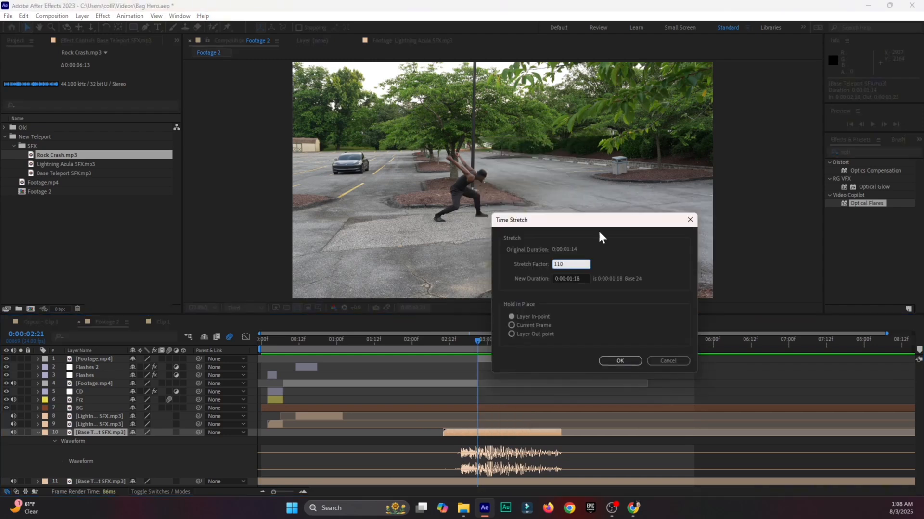
Apply the 110 stretch factor to the Base Teleport SFX layer, shift it to start at 0:00:02:13, and preview the sound timing
click(624, 360)
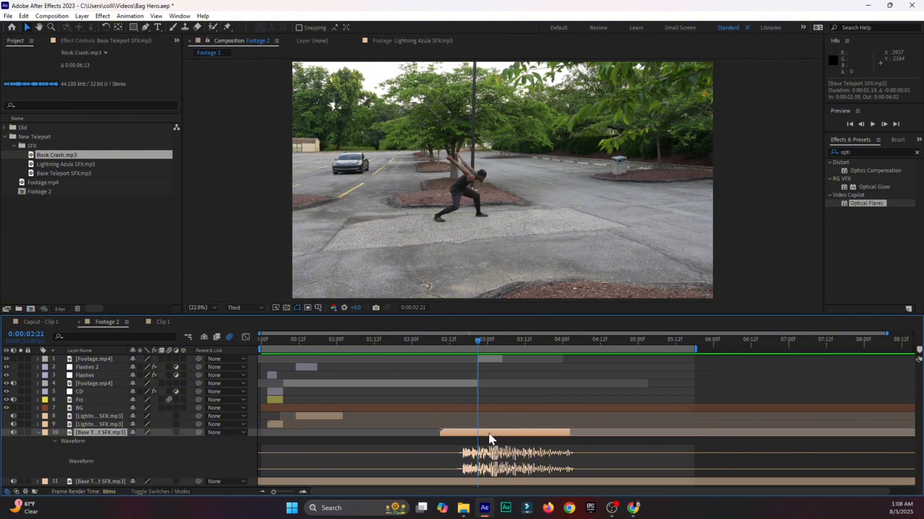
drag(490, 439, 502, 438)
click(443, 339)
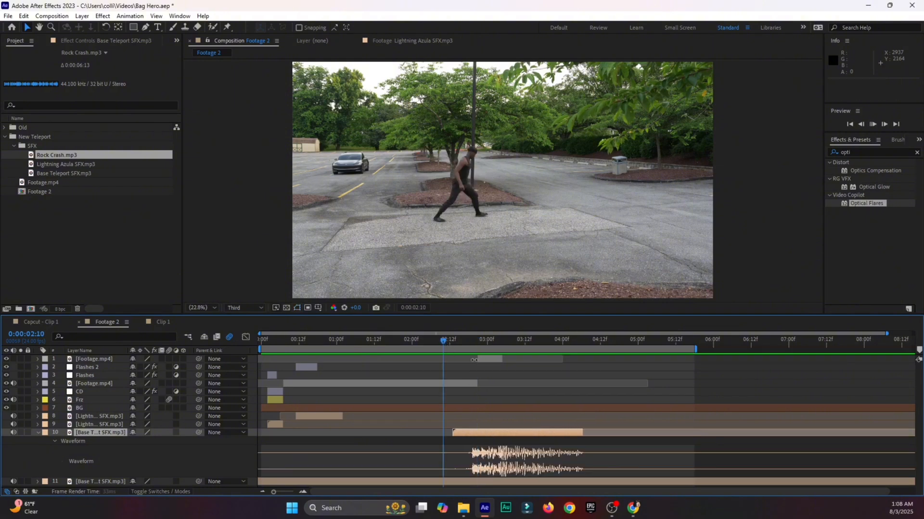
click(464, 340)
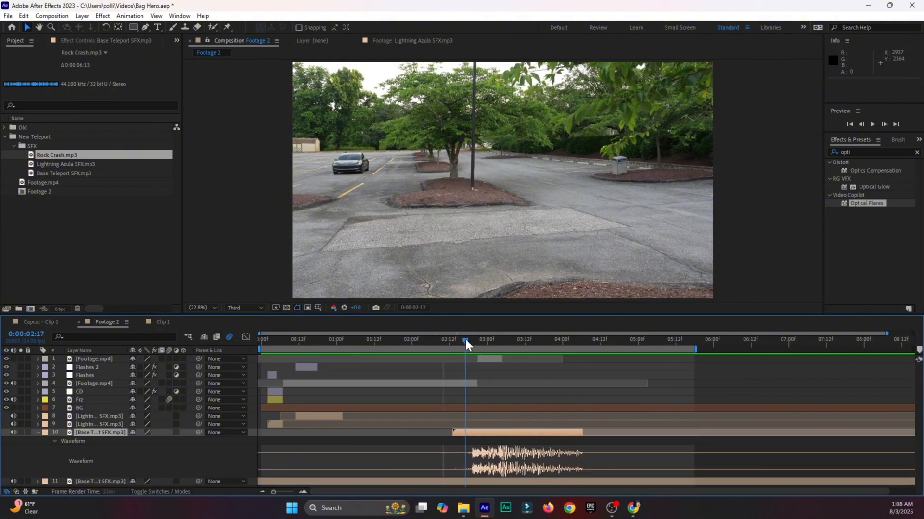
key(space)
key(space)
click(469, 340)
key(space)
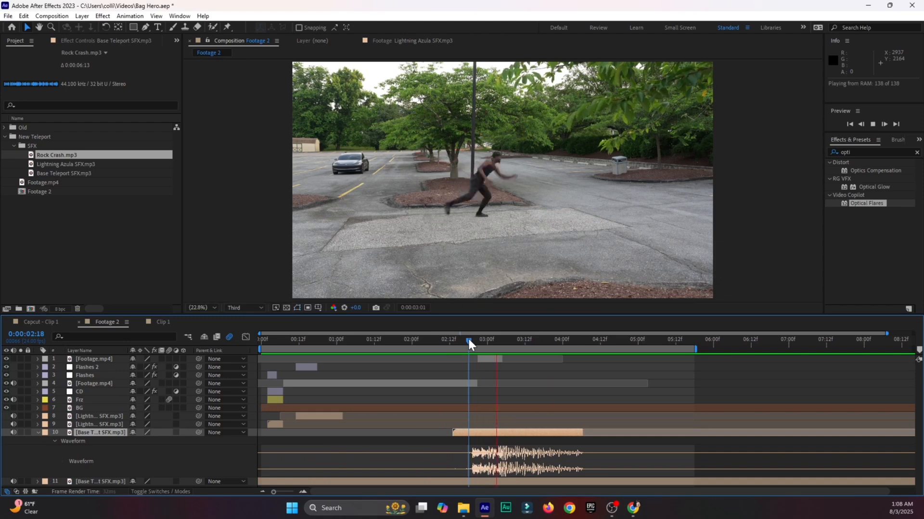
key(space)
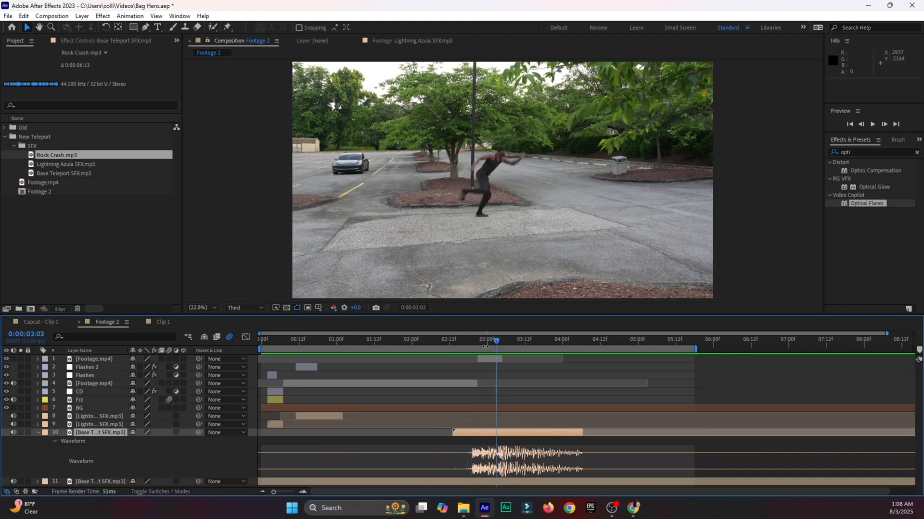
Split the Base Teleport SFX layer at 0:00:03:03
click(487, 339)
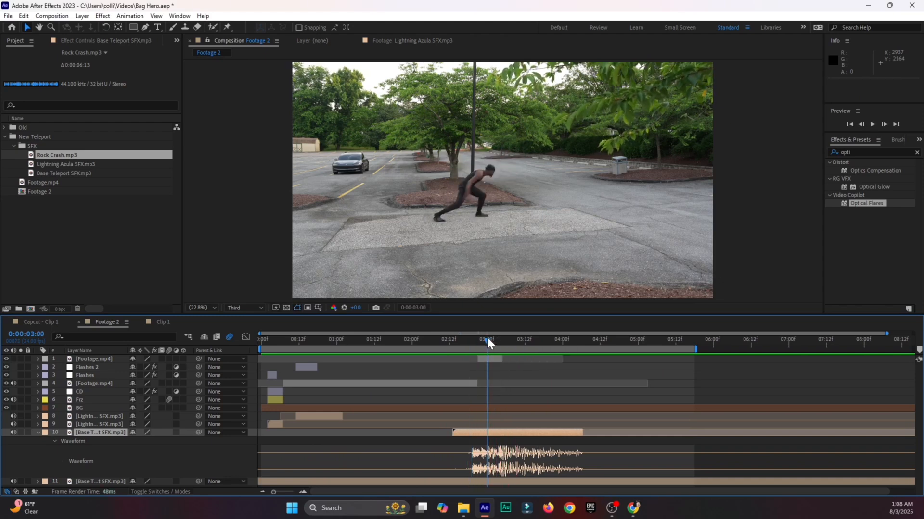
drag(488, 338, 496, 339)
key(ctrl+shift+d)
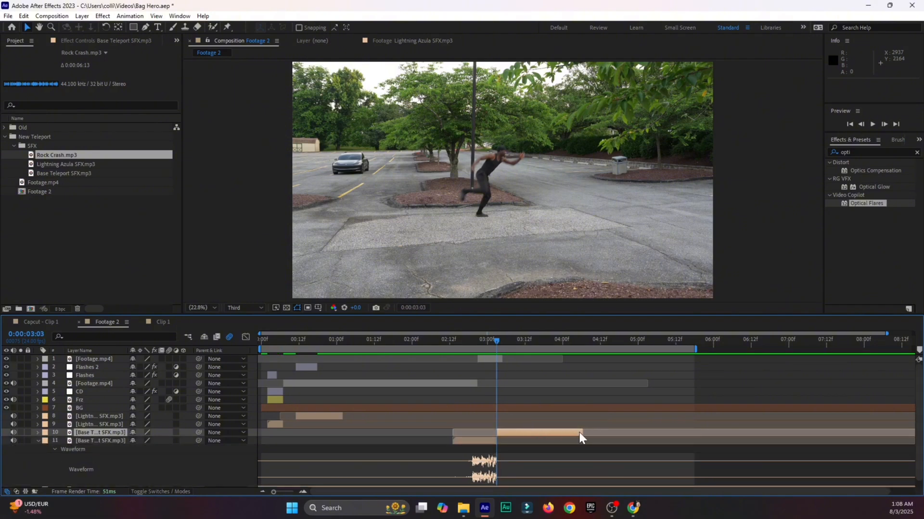
Try extending the second Base Teleport SFX piece to 0:00:06:15, slip its audio using the waveform, and preview it
drag(584, 433, 763, 433)
key(l)
key(l)
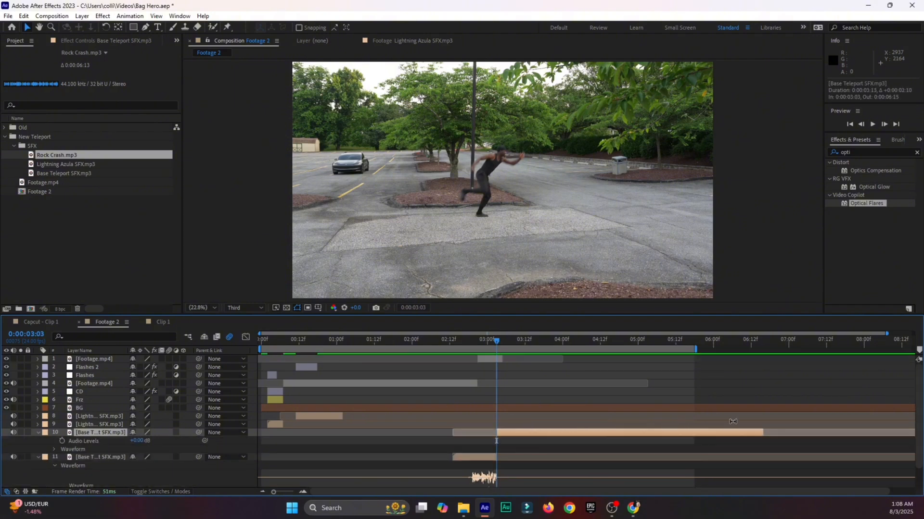
scroll(50, 440, down, 1)
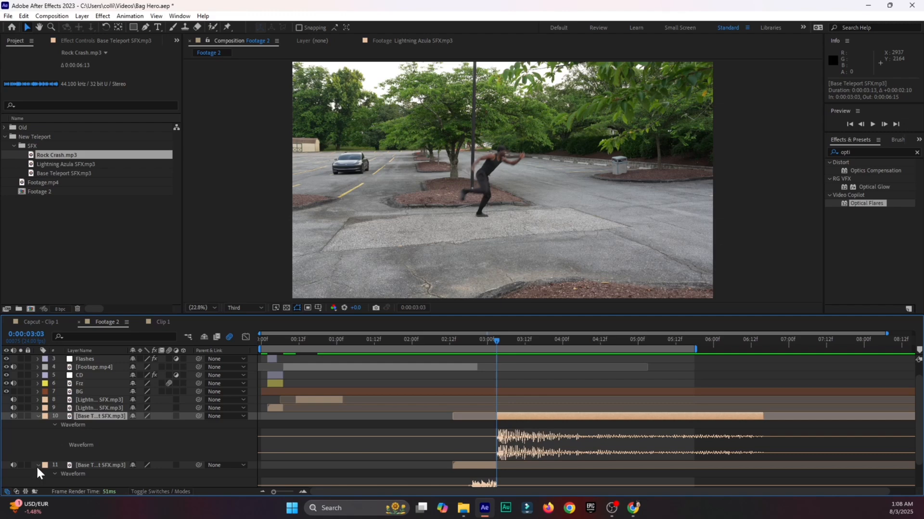
drag(810, 426, 725, 426)
click(406, 341)
key(space)
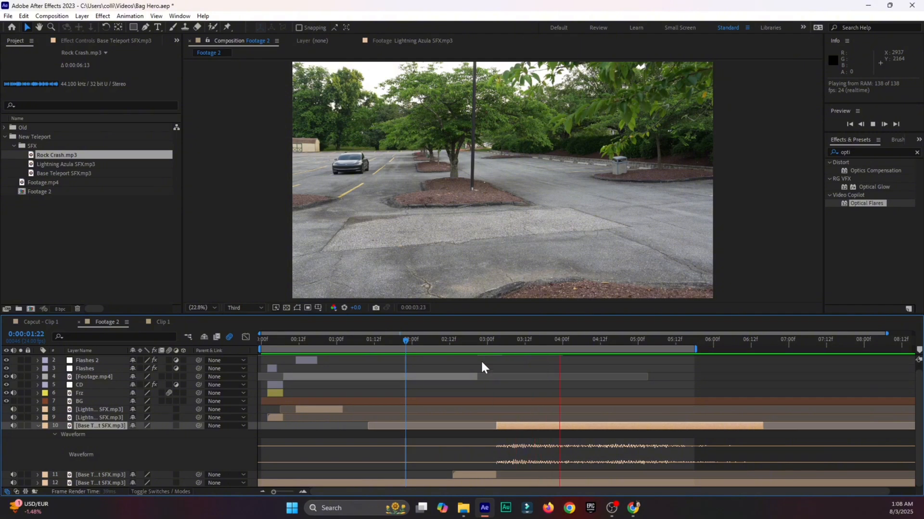
Replace the second Base Teleport SFX piece with Rock Crash.mp3 starting at 0:00:02:19, and show the new layer's waveform
click(470, 340)
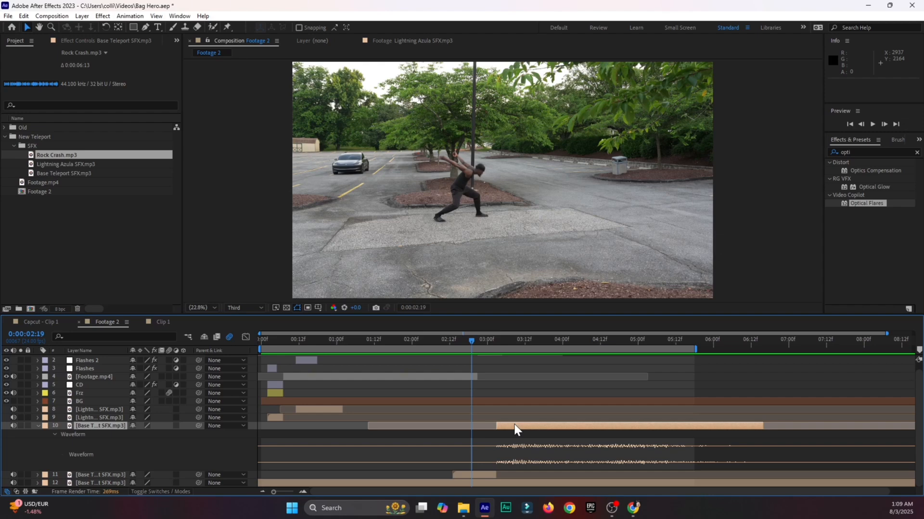
key(Delete)
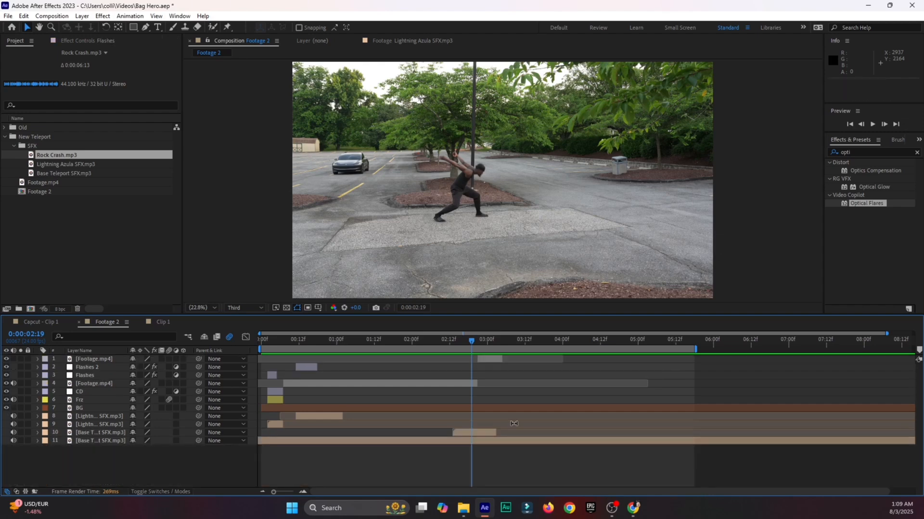
click(59, 173)
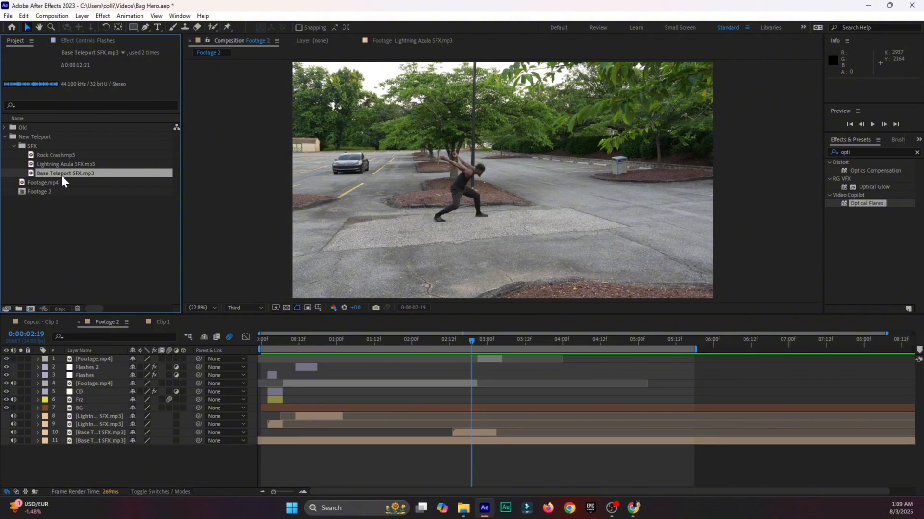
click(50, 156)
drag(47, 155, 472, 432)
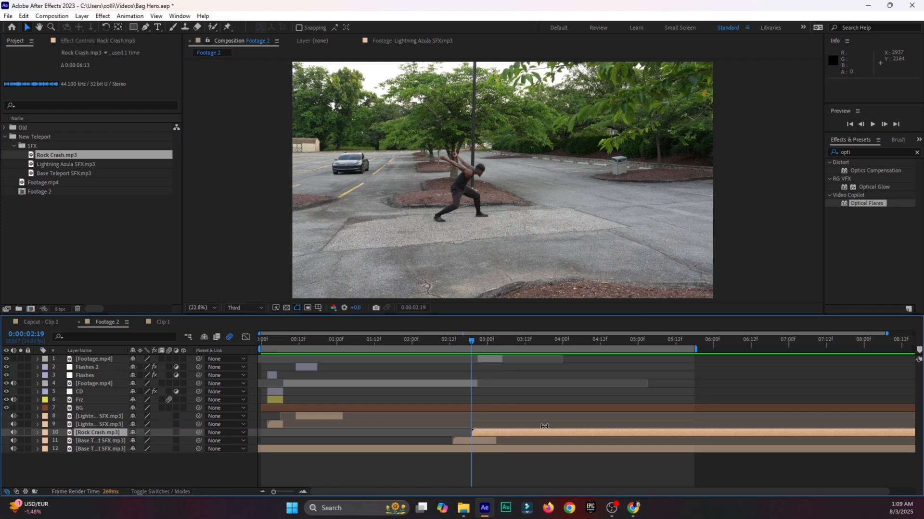
key(l)
key(l)
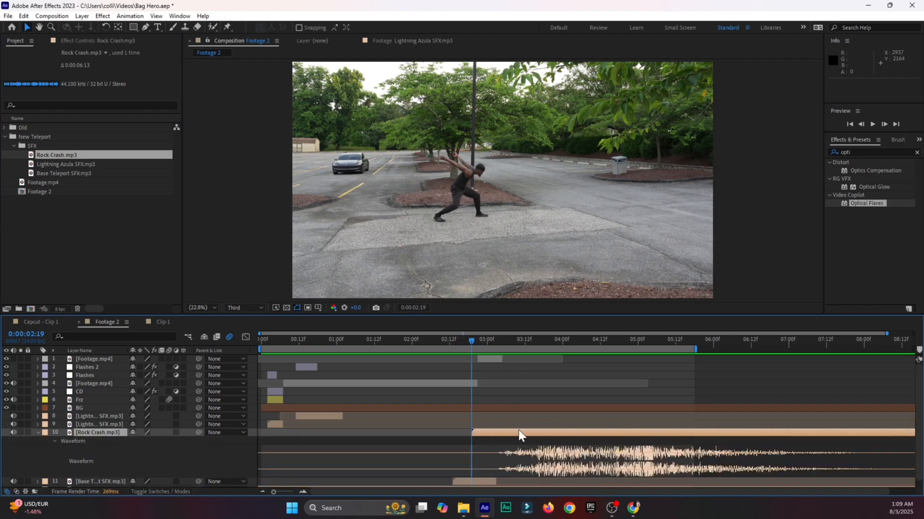
Slide the Rock Crash layer earlier until its loud section reaches the teleport moment, previewing the timing
drag(518, 436, 480, 431)
click(423, 340)
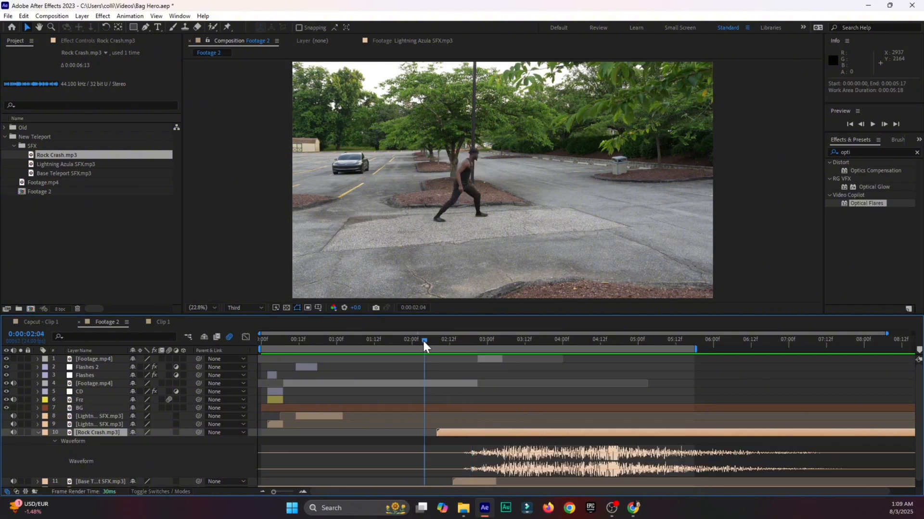
key(space)
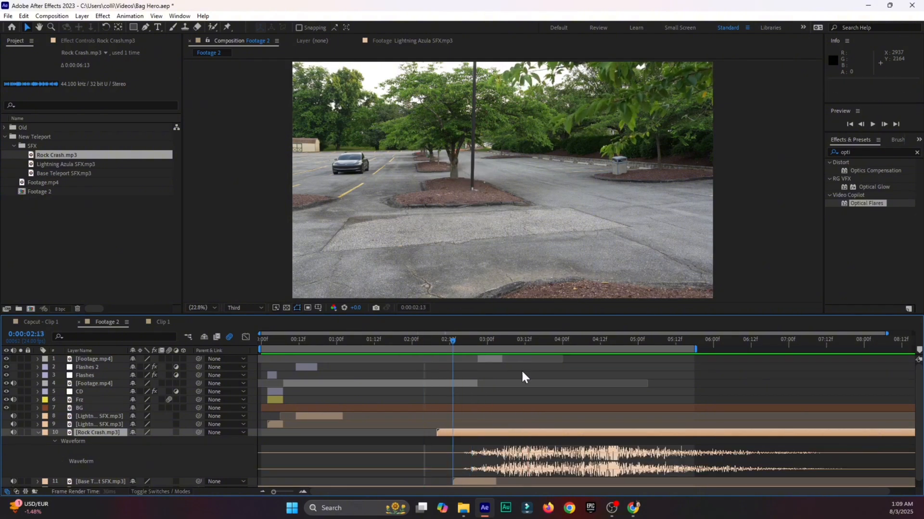
drag(584, 437, 510, 433)
key(space)
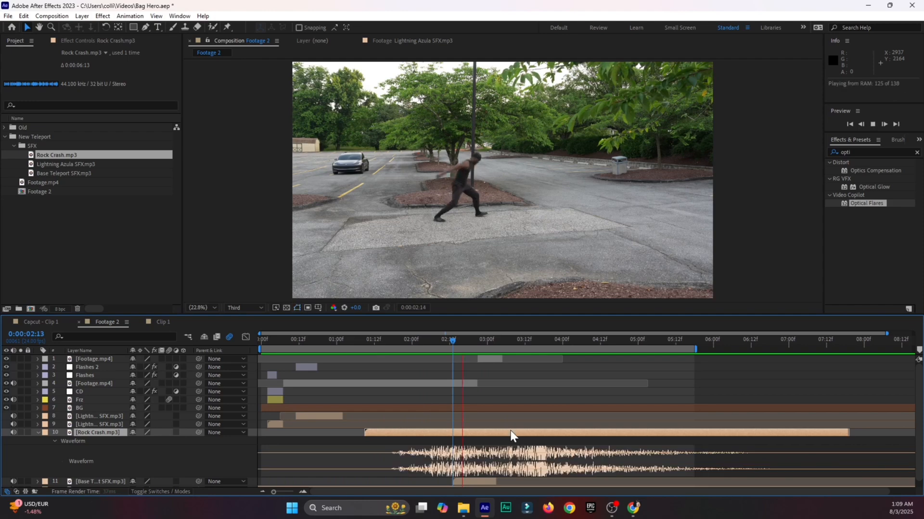
Trim the opening of the Rock Crash layer and shift the layer so its audible part starts at 0:00:02:23
drag(365, 433, 511, 436)
key(space)
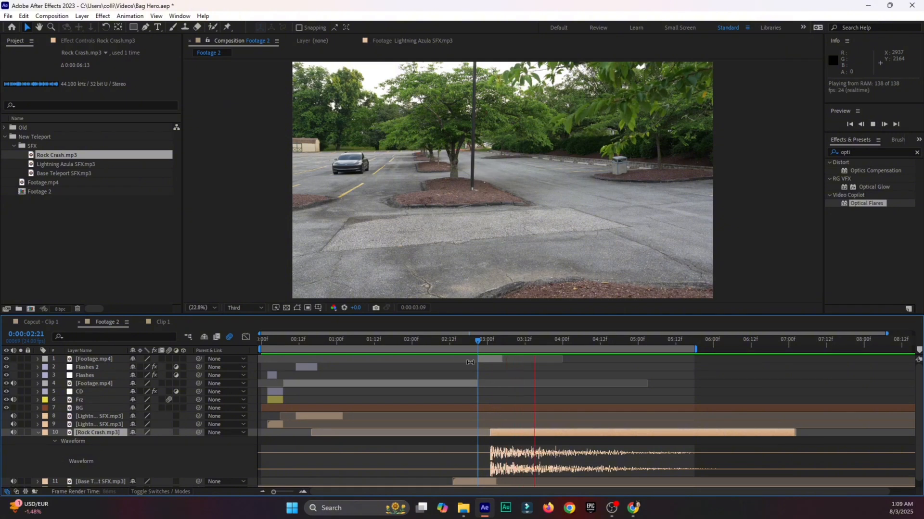
click(454, 342)
drag(502, 434, 490, 416)
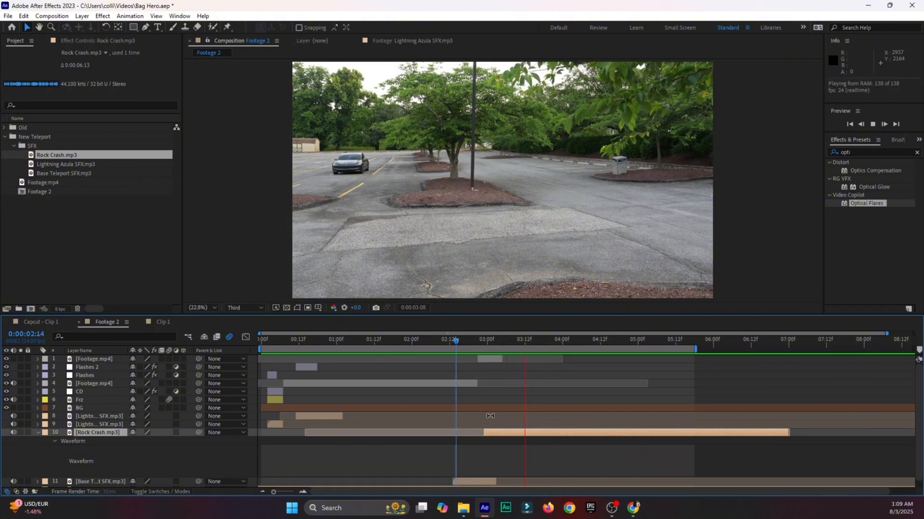
Fade in the Rock Crash audio with Audio Levels keyframes of -27 dB at 0:00:02:23 and 0 dB at 0:00:03:14
drag(463, 340, 484, 359)
key(l)
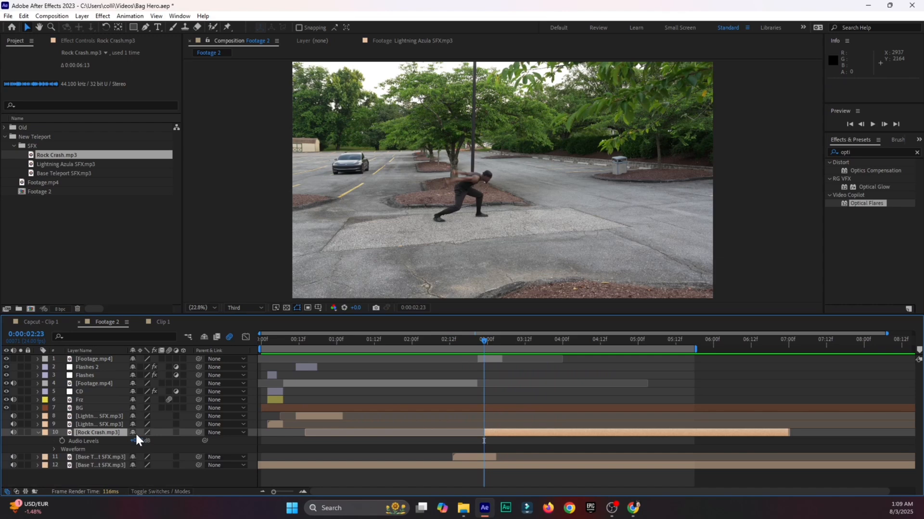
click(63, 440)
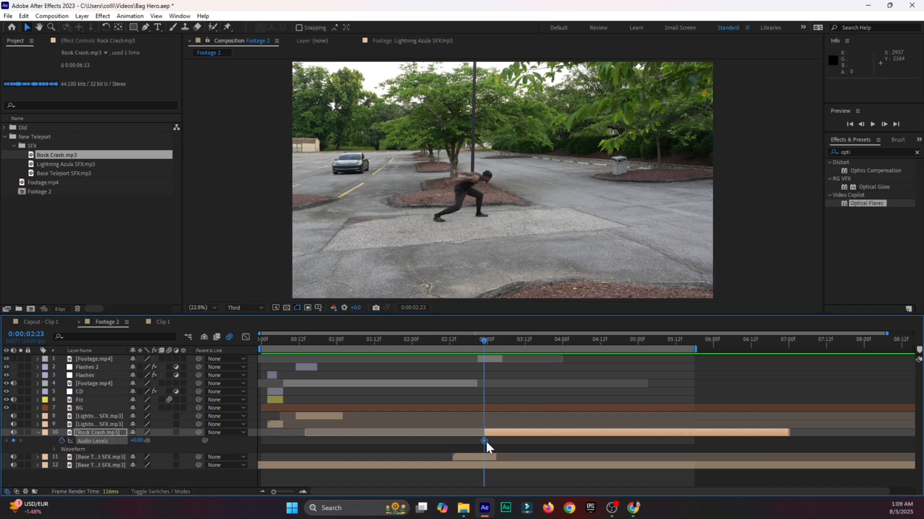
drag(484, 440, 529, 441)
drag(133, 441, 122, 442)
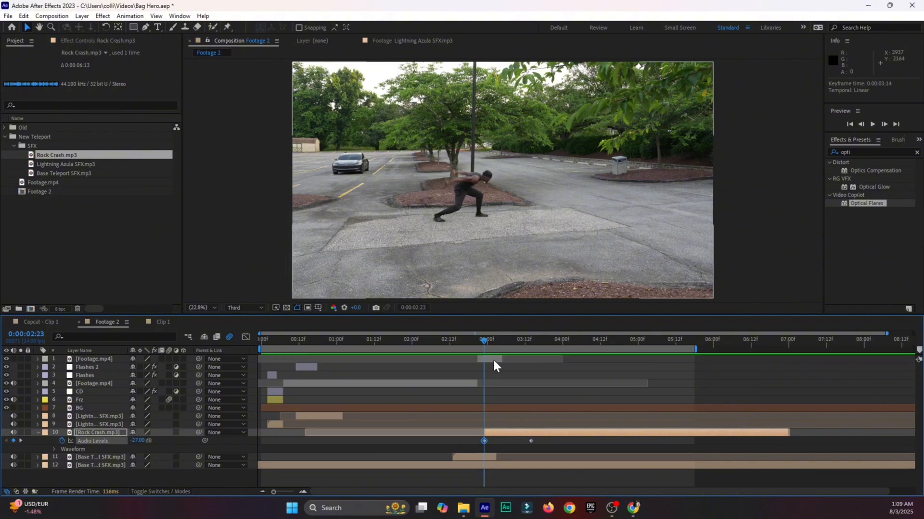
Shift the Rock Crash layer earlier so its audible part starts at 0:00:02:14, and preview the fade-in against the footage
click(472, 339)
key(space)
key(space)
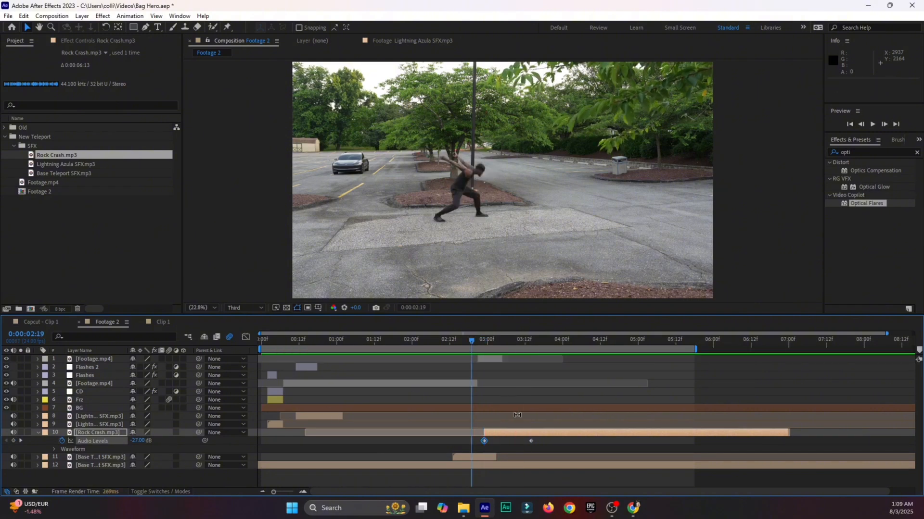
drag(517, 433, 489, 434)
click(436, 339)
key(space)
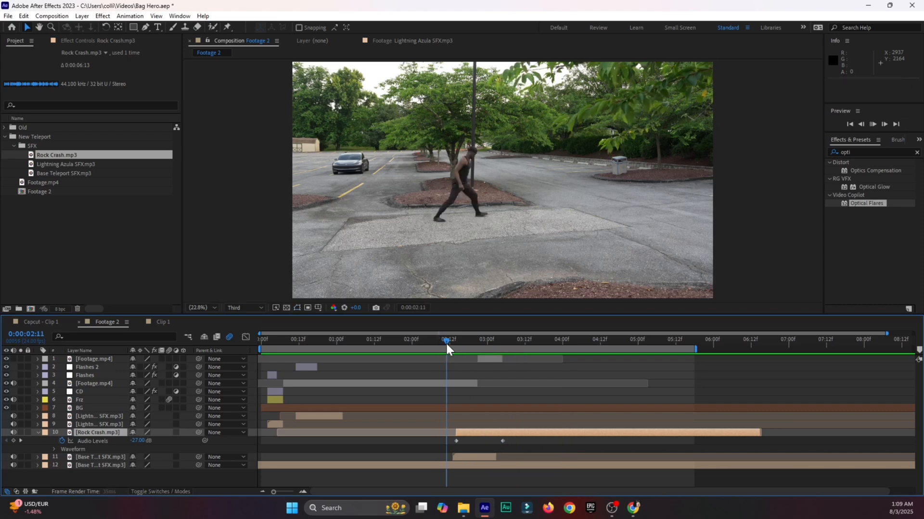
click(445, 342)
key(space)
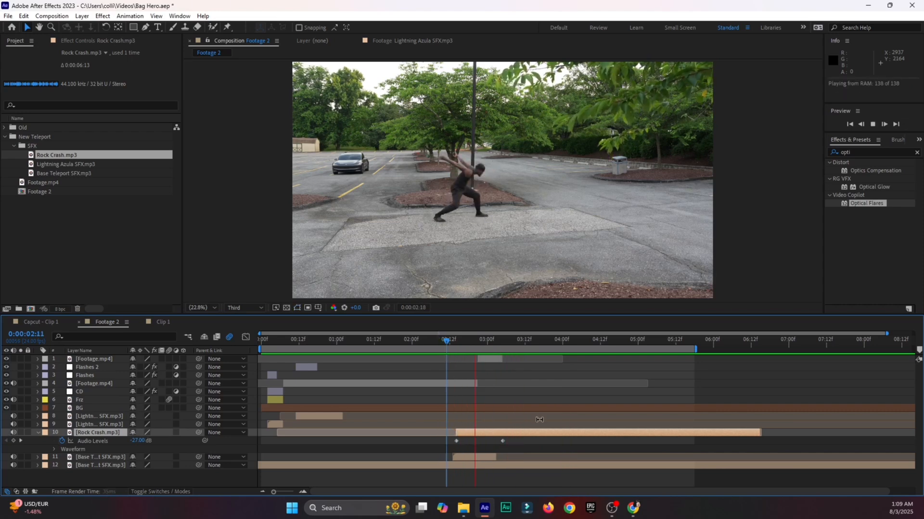
Collapse the Rock Crash layer's properties and save the project
click(505, 340)
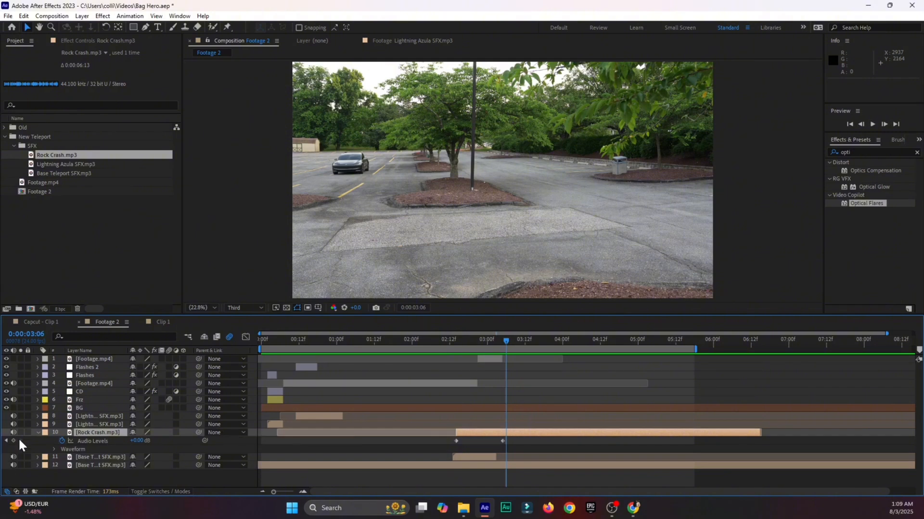
click(37, 432)
key(ctrl+s)
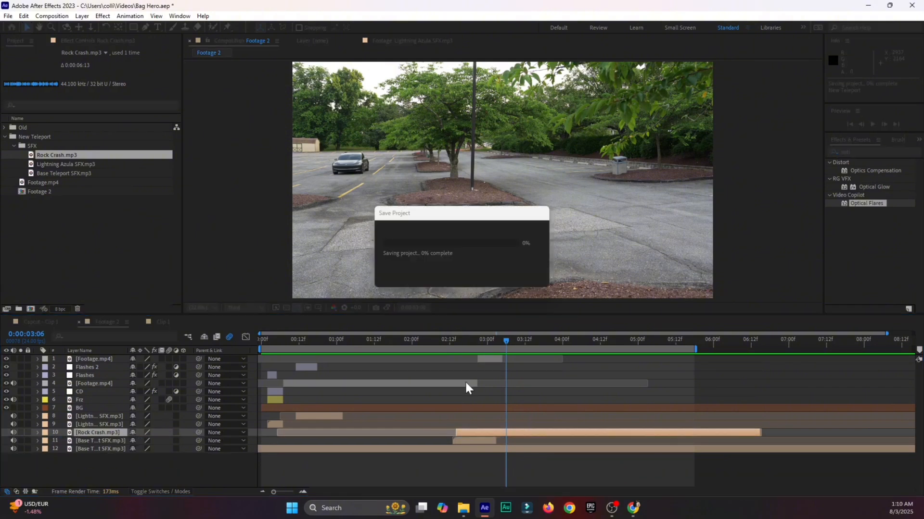
Split the topmost Footage.mp4 layer at 0:00:03:04, where the man is in mid-jump
click(482, 339)
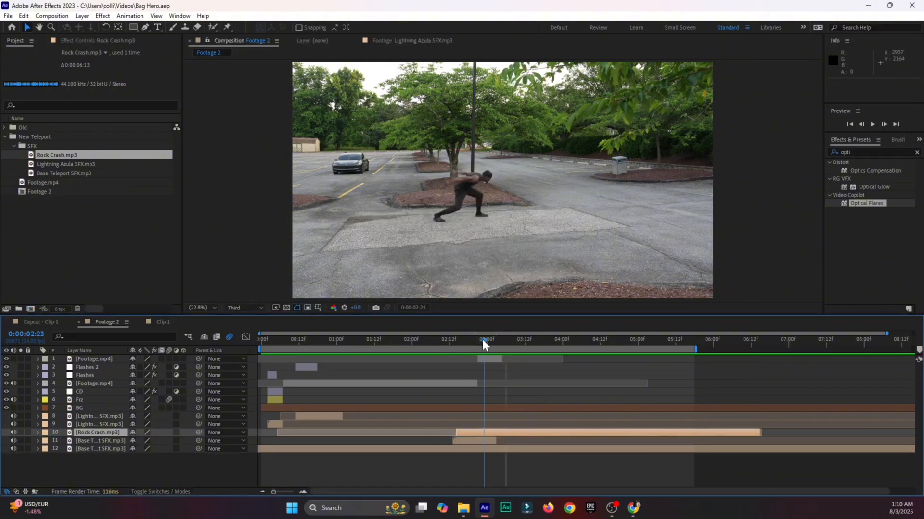
drag(483, 340, 500, 344)
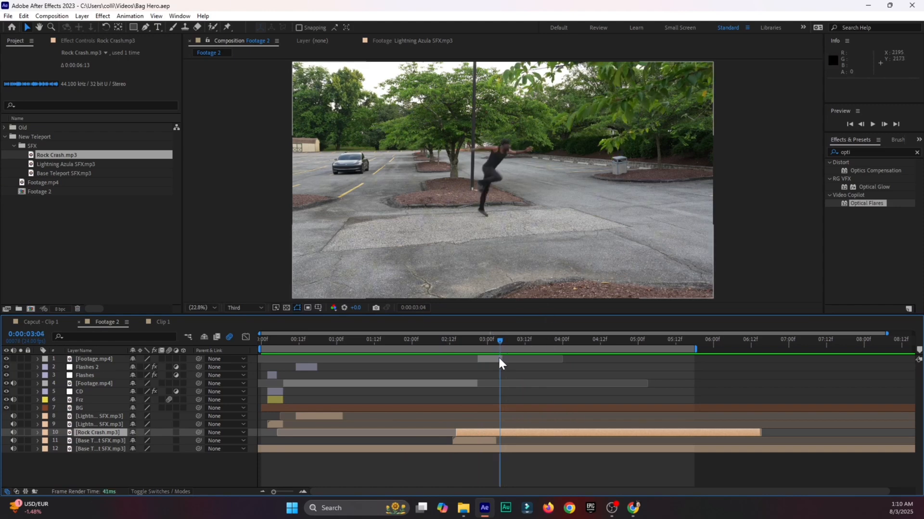
click(499, 360)
click(303, 492)
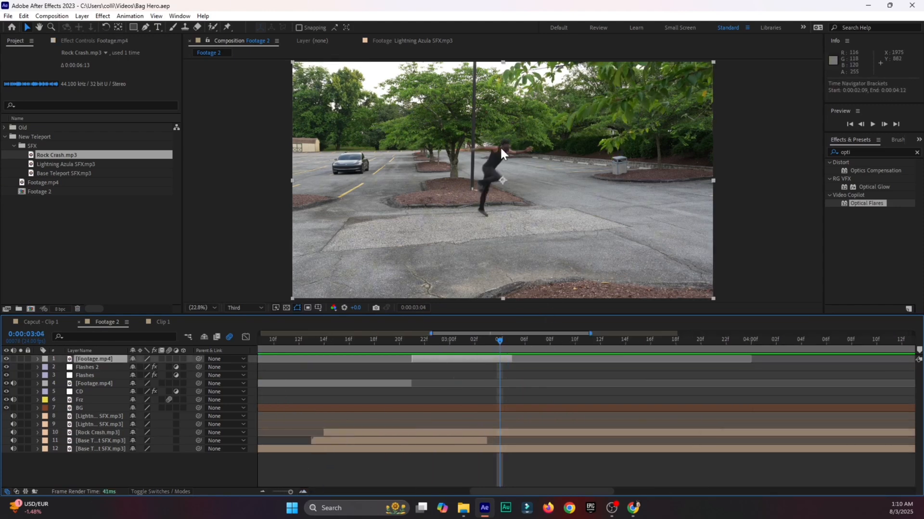
mouse_move(501, 341)
mouse_down()
mouse_move(515, 340)
mouse_move(506, 341)
mouse_up()
key(ctrl+shift+d)
Freeze the split-off Footage.mp4 layer on the frame at 0:00:03:04 and give it a yellow label
right_click(505, 358)
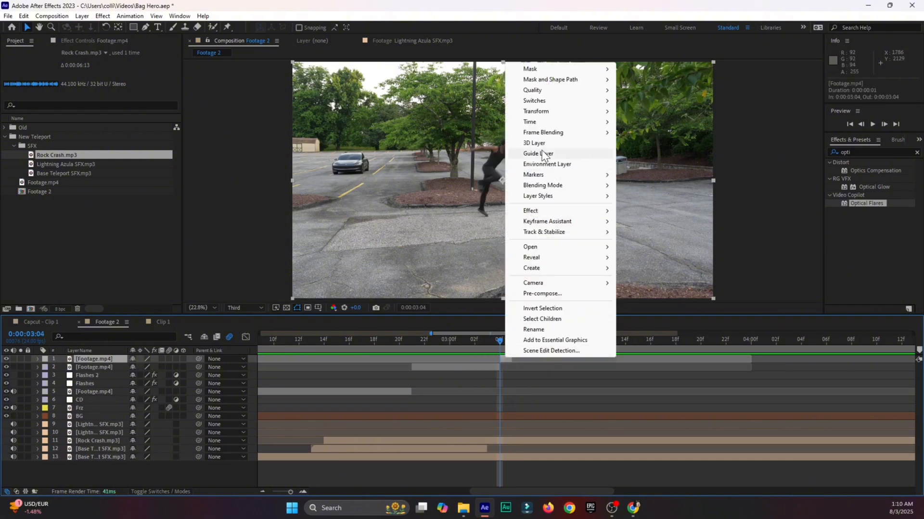
mouse_move(543, 122)
click(634, 154)
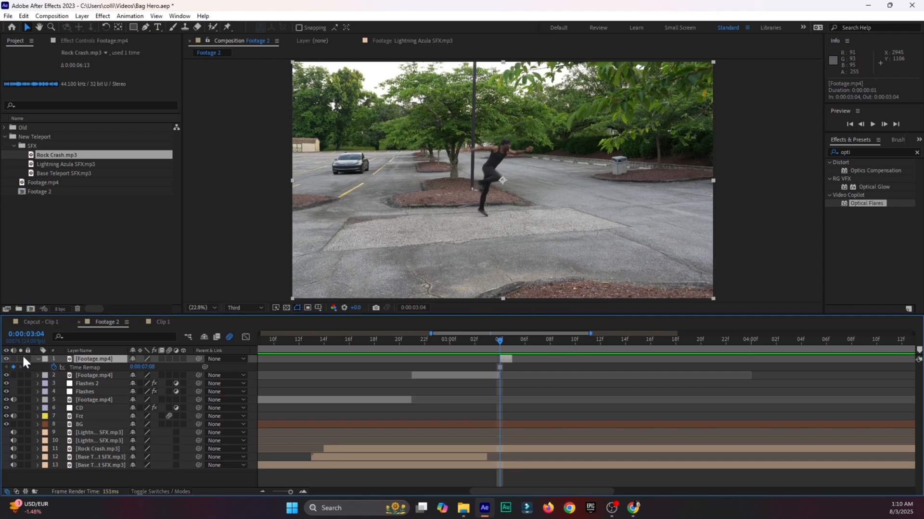
click(43, 359)
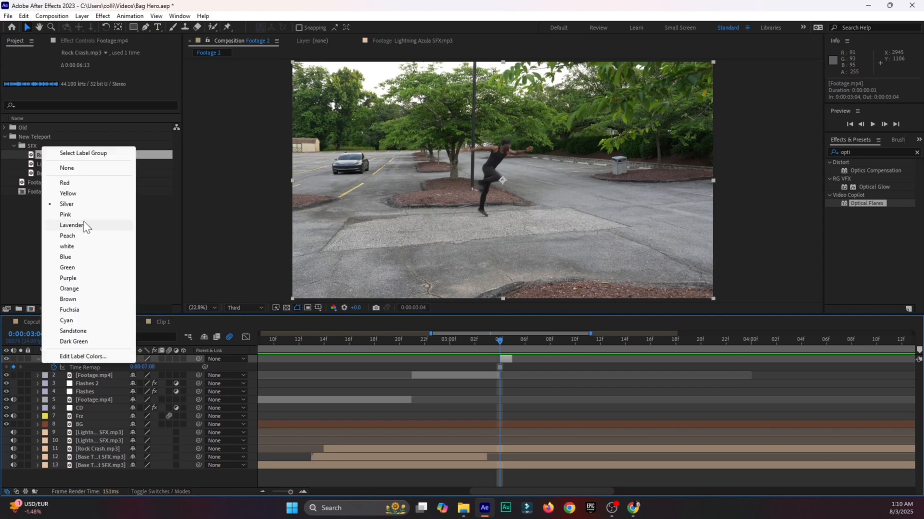
click(86, 194)
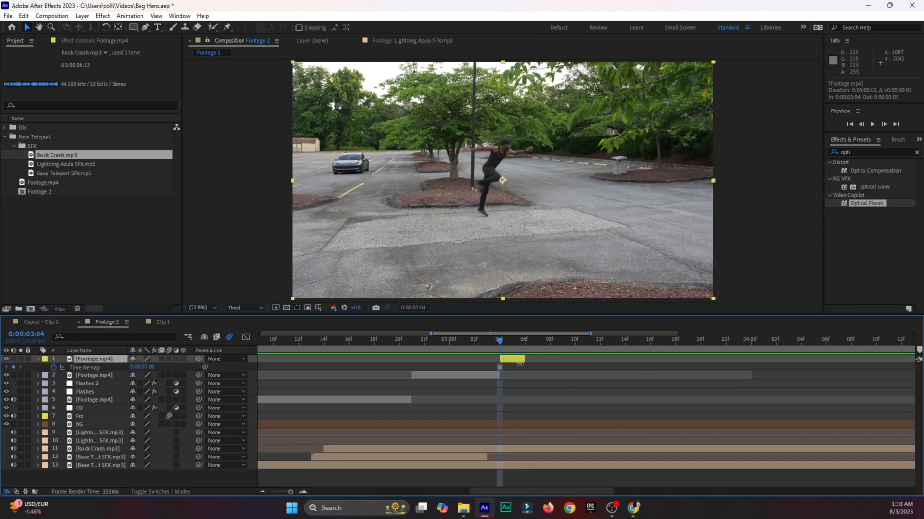
Extend the frozen Footage.mp4 layer's end to 0:00:03:06, set the preview resolution to Full, and save the project
drag(529, 367, 534, 371)
click(256, 308)
click(241, 331)
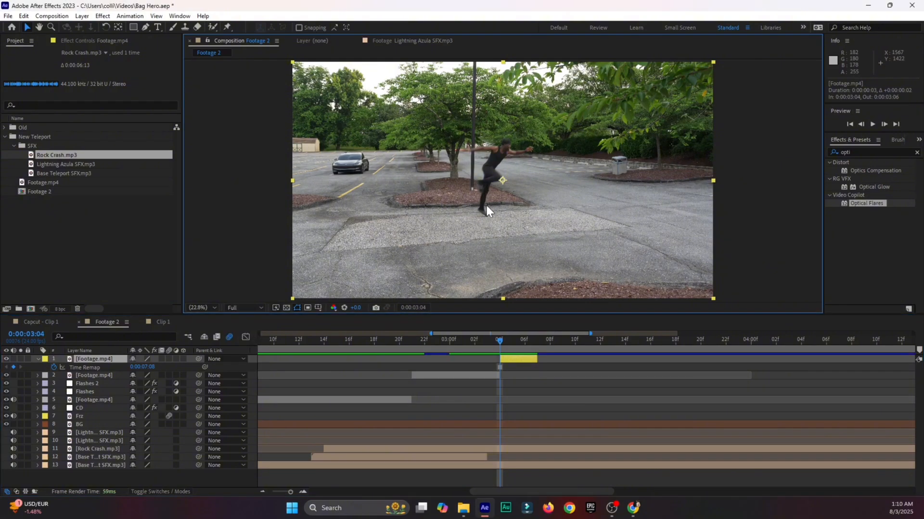
key(ctrl+s)
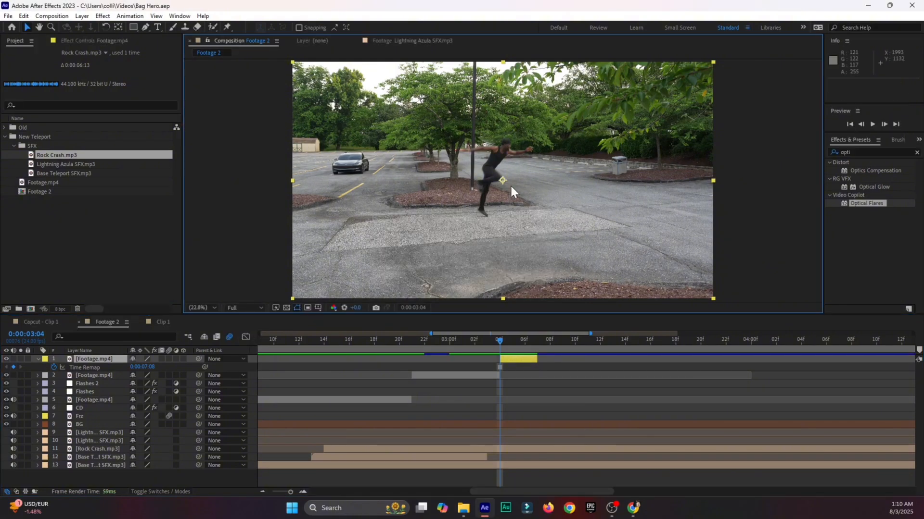
Start a Pen tool mask on the frozen Footage.mp4 layer, tracing the man's head and face down to his forward shoulder
scroll(509, 182, up, 5)
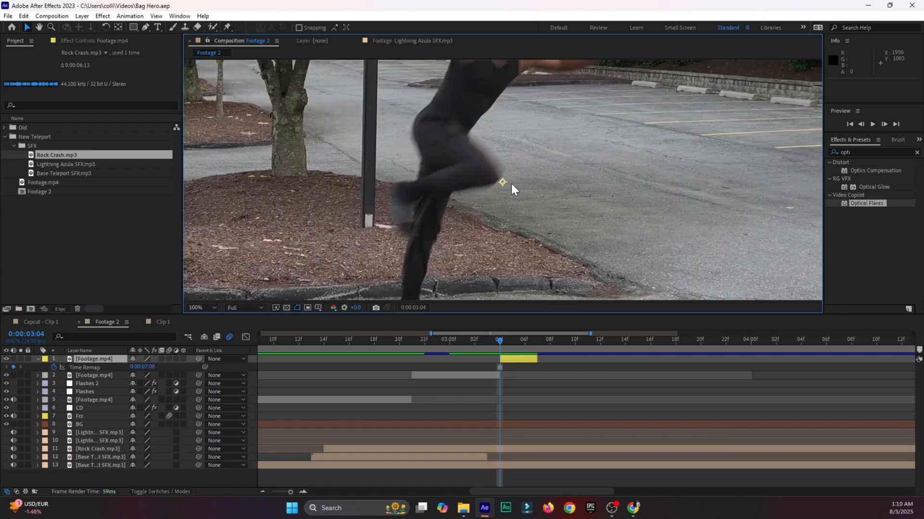
key(h)
drag(510, 115, 493, 247)
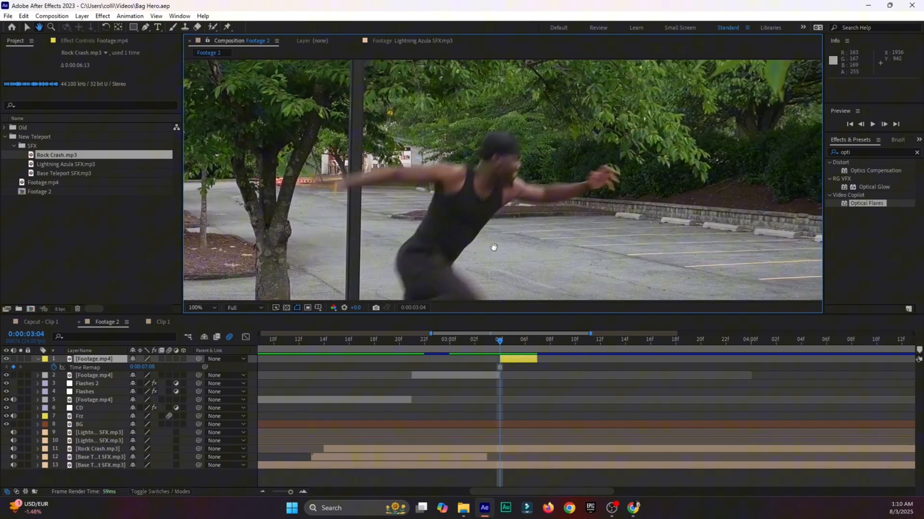
click(147, 28)
scroll(495, 149, up, 1)
scroll(495, 148, down, 1)
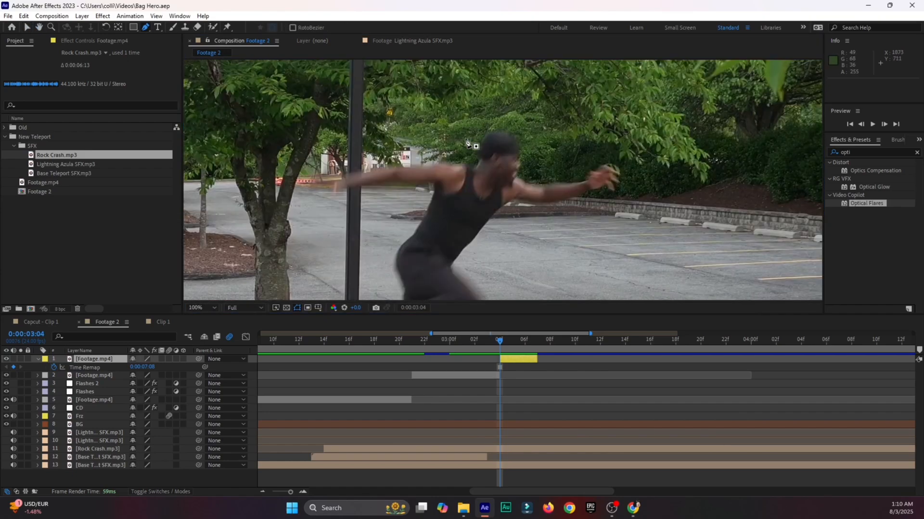
scroll(475, 154, up, 1)
click(444, 143)
click(458, 105)
click(506, 78)
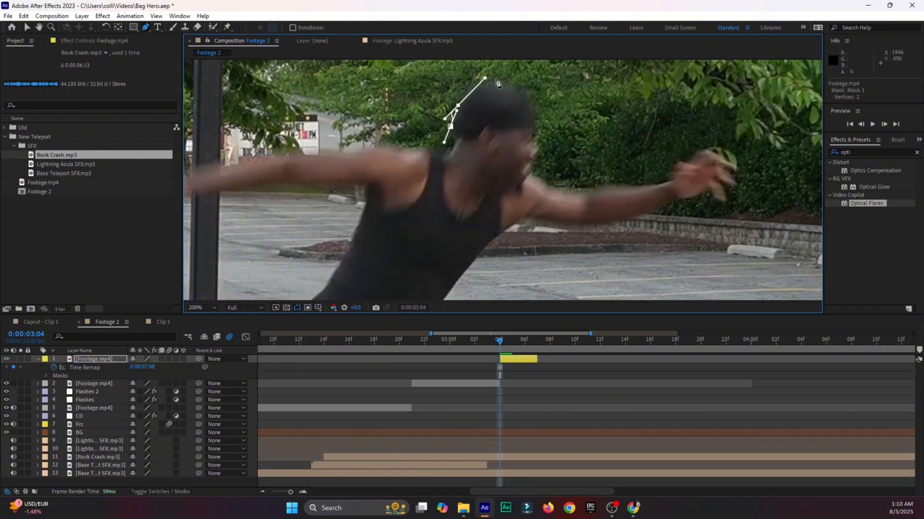
click(530, 90)
click(538, 111)
click(546, 179)
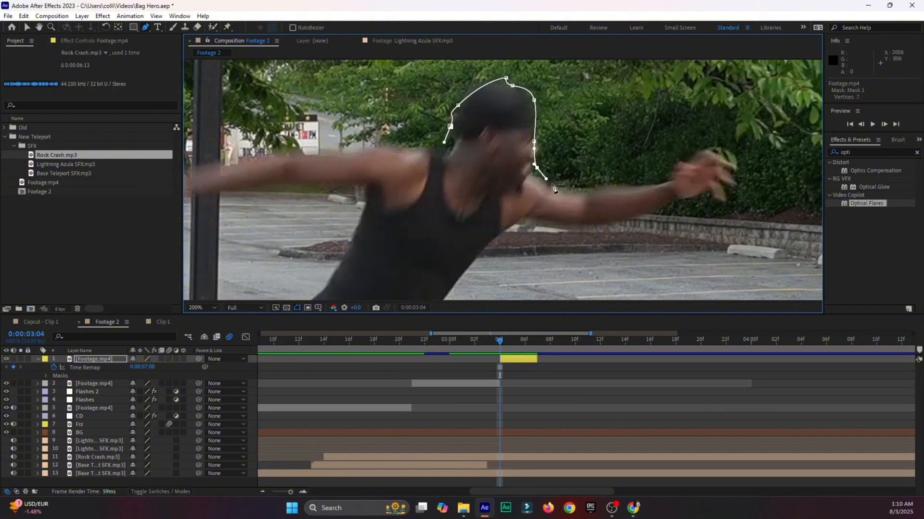
Continue the mask along the top of the forward arm, around the hand, and back underneath to the chest
click(653, 183)
click(671, 164)
click(695, 149)
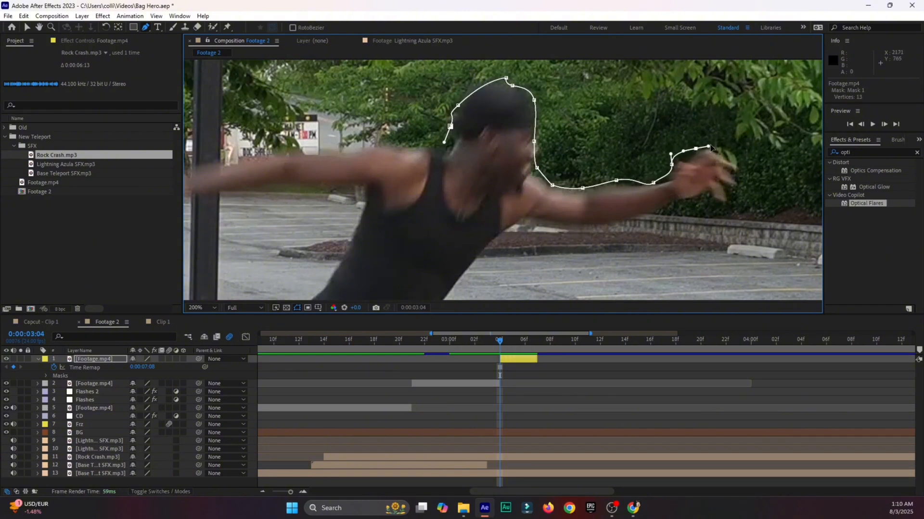
click(743, 170)
click(731, 198)
click(708, 204)
click(634, 221)
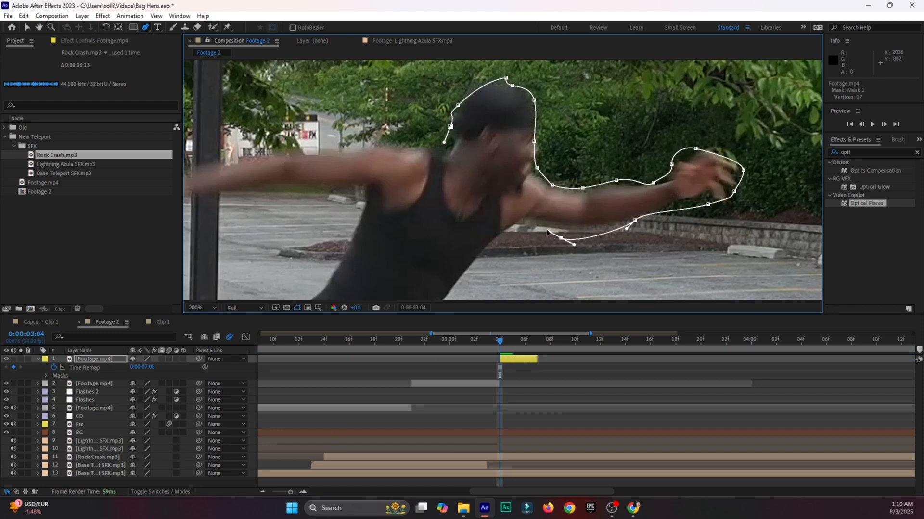
click(560, 238)
click(536, 223)
click(473, 266)
Continue the mask down the front of the man's torso, around his bent knee, and along the front of the lower leg
drag(473, 266, 532, 99)
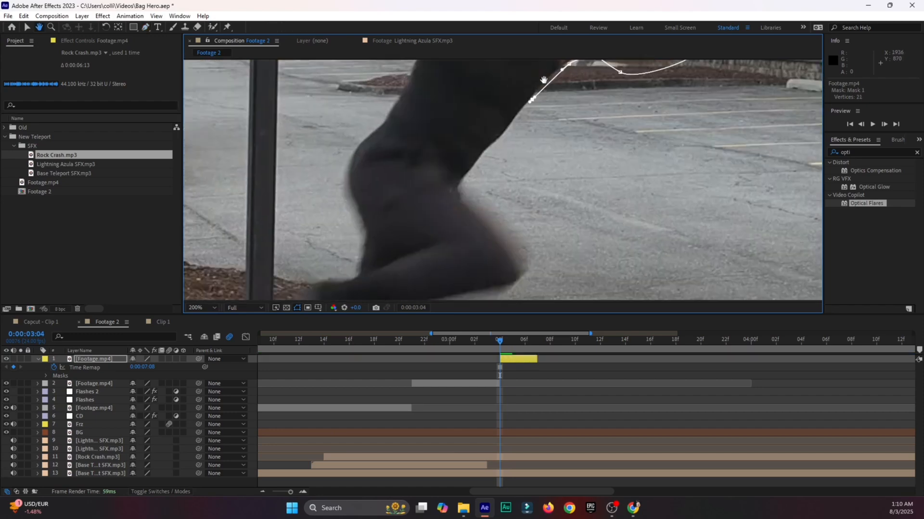
click(464, 182)
click(527, 267)
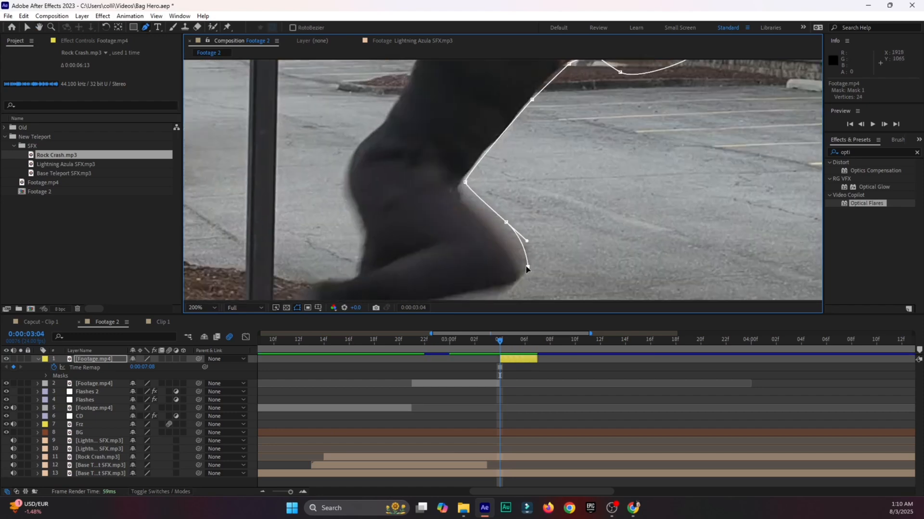
drag(503, 278, 579, 151)
drag(519, 185, 512, 131)
drag(496, 186, 488, 216)
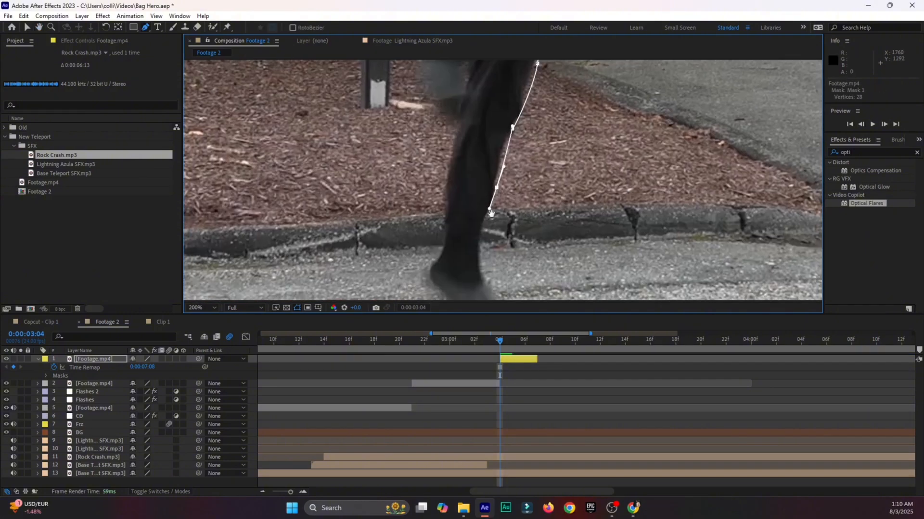
Trace the mask around the lower foot and up the back of the man's legs and torso to his rear armpit
drag(487, 258, 467, 219)
drag(439, 201, 424, 184)
drag(421, 174, 441, 143)
drag(444, 131, 445, 123)
drag(443, 87, 457, 217)
drag(467, 171, 434, 125)
drag(424, 88, 486, 222)
drag(492, 202, 539, 163)
click(519, 202)
drag(526, 130, 522, 115)
drag(517, 93, 548, 157)
drag(557, 120, 580, 155)
click(582, 76)
Trace the mask under the rear arm, around its hand and back over the shoulder, closing the path behind the head
drag(521, 143, 460, 157)
click(428, 164)
click(375, 133)
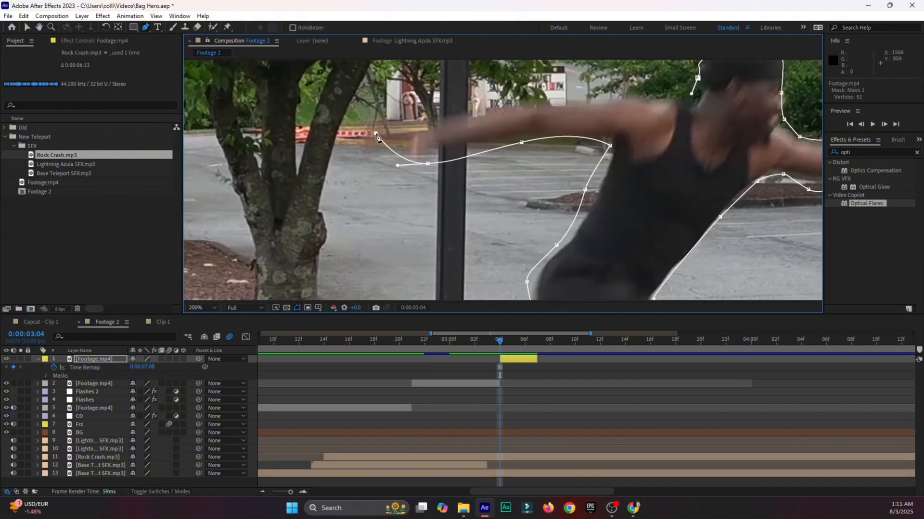
click(438, 110)
click(540, 108)
click(615, 92)
click(673, 97)
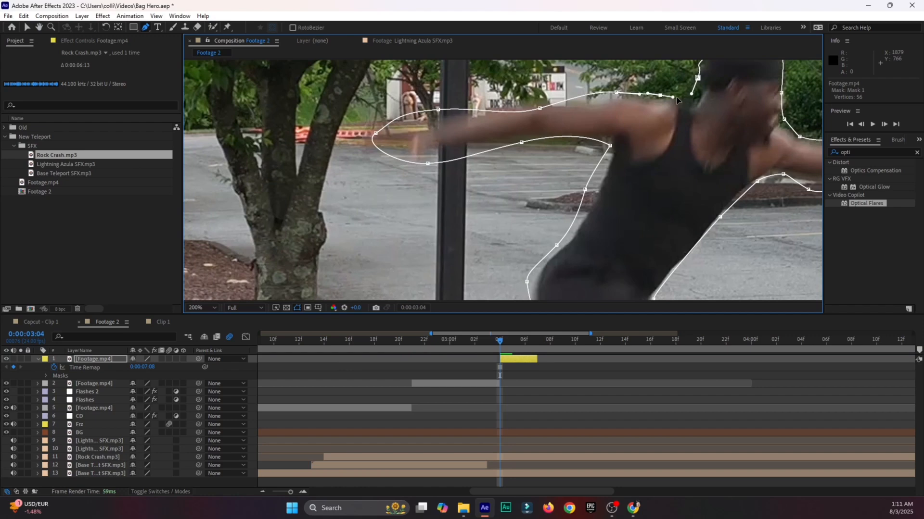
click(698, 78)
click(202, 297)
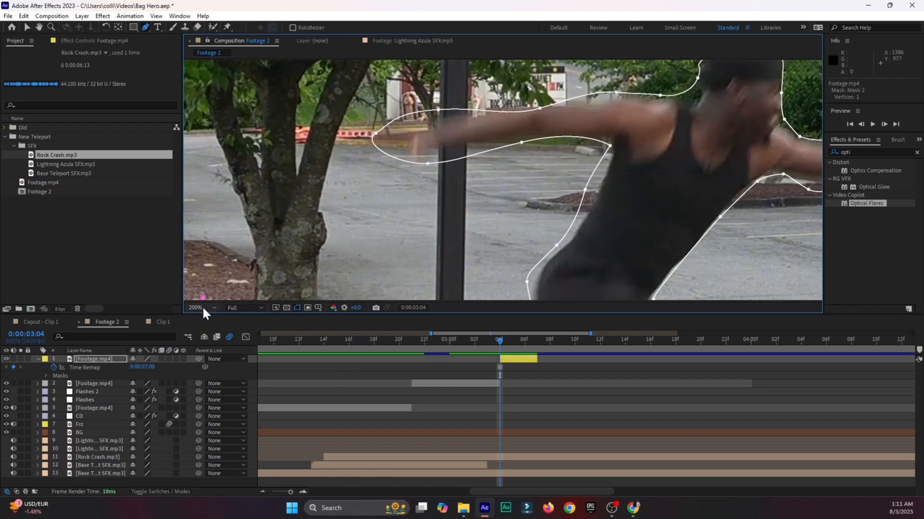
click(201, 308)
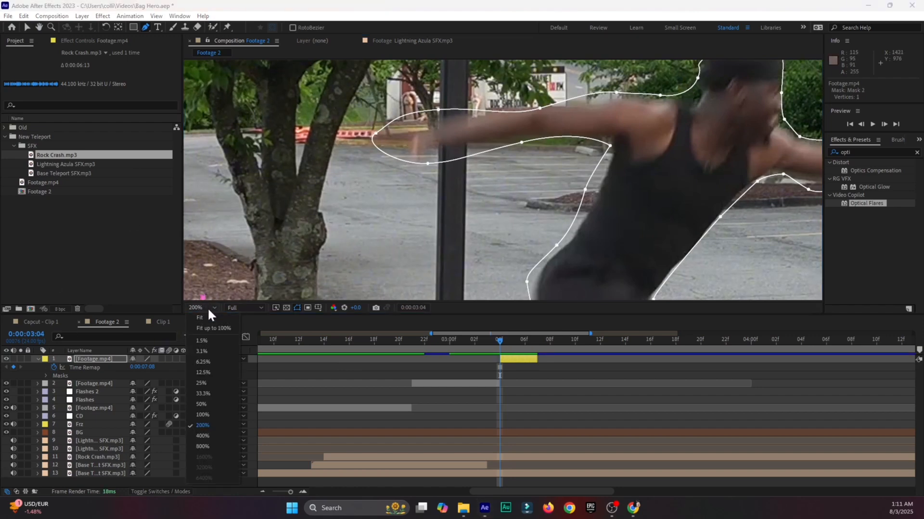
click(172, 309)
key(ctrl+z)
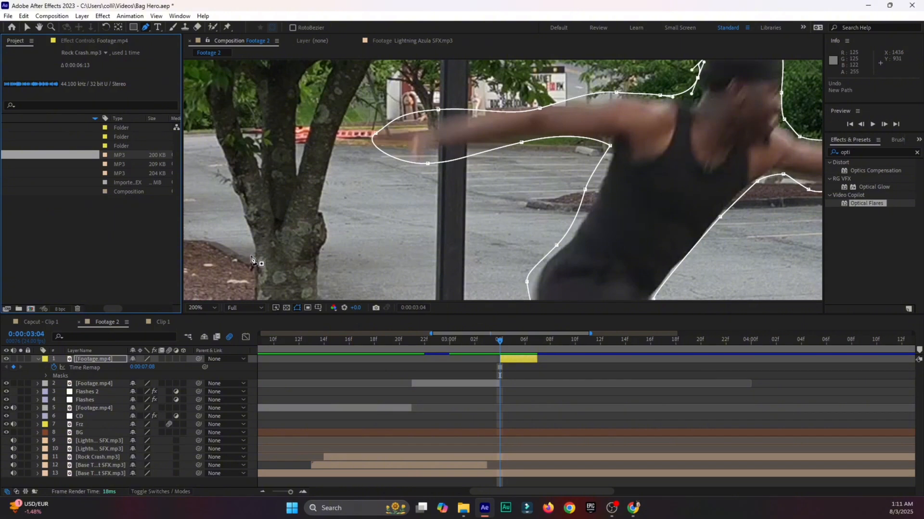
Save the project and set the feather of the frozen Footage.mp4 layer's mask to 4 pixels
click(202, 308)
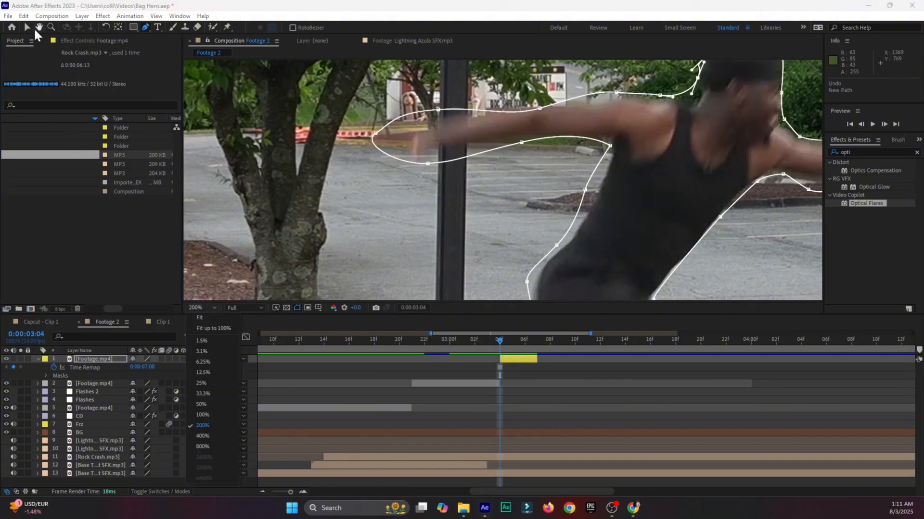
click(27, 27)
click(202, 308)
click(212, 328)
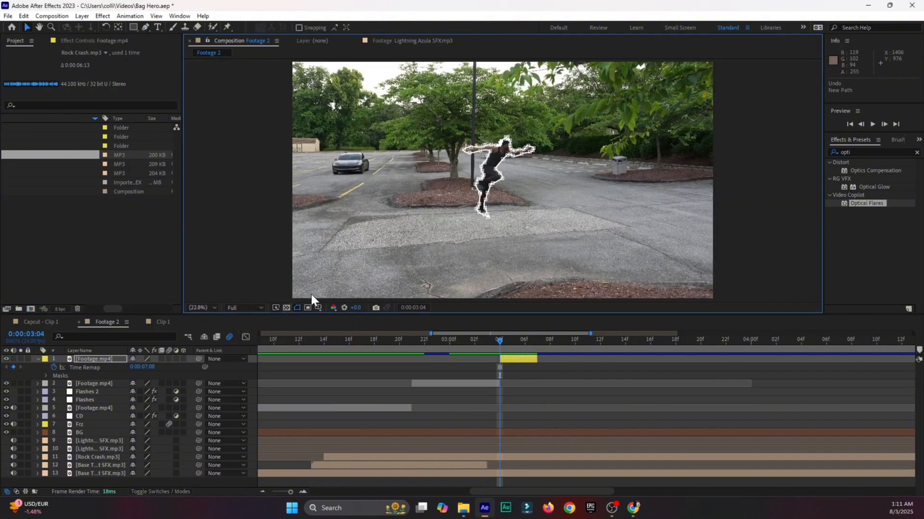
key(ctrl+s)
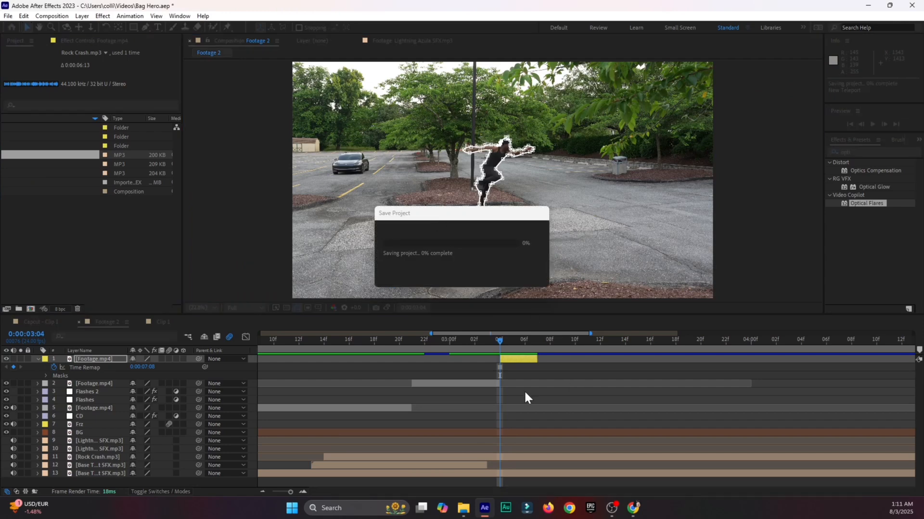
key(f)
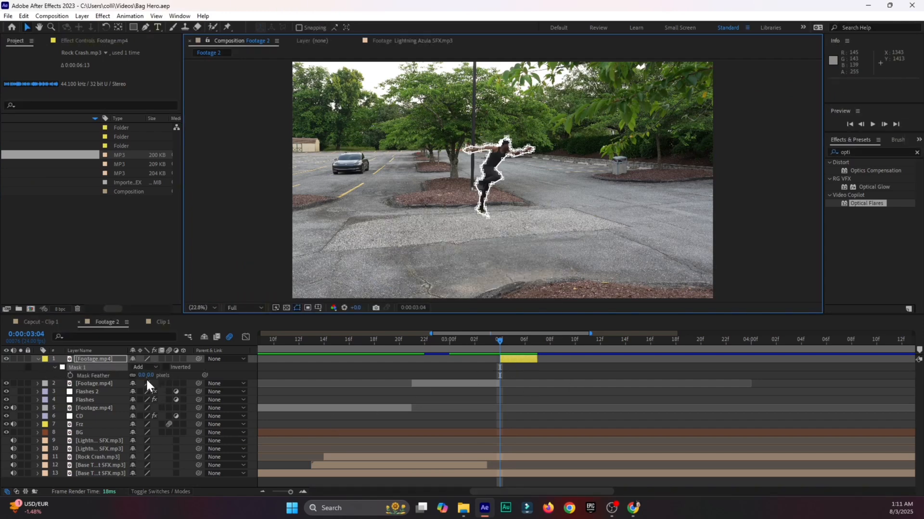
click(151, 376)
key(Return)
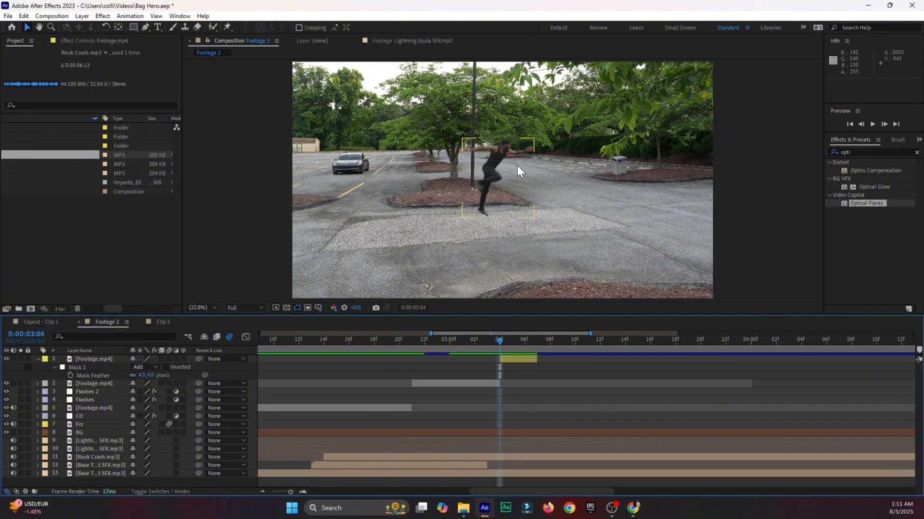
Move the frozen Footage.mp4 layer's anchor point to the man's forward hand with the Pan Behind tool
click(518, 359)
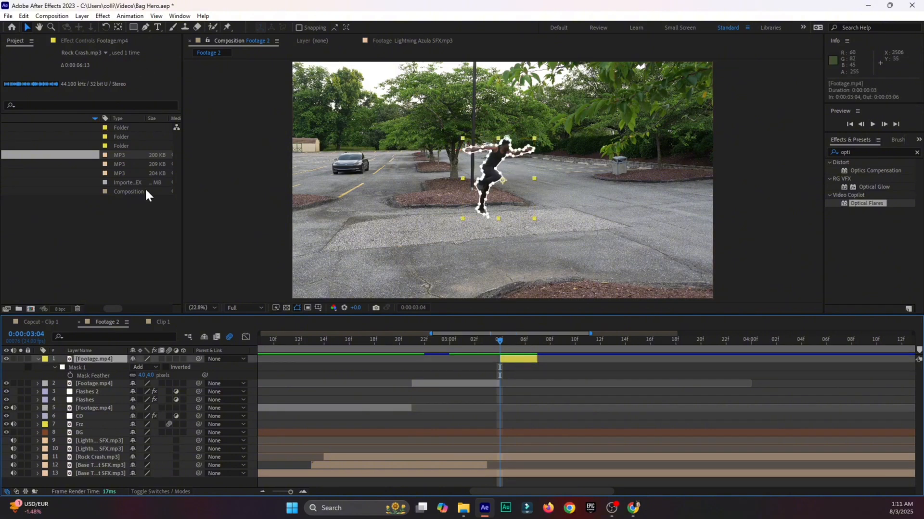
click(117, 26)
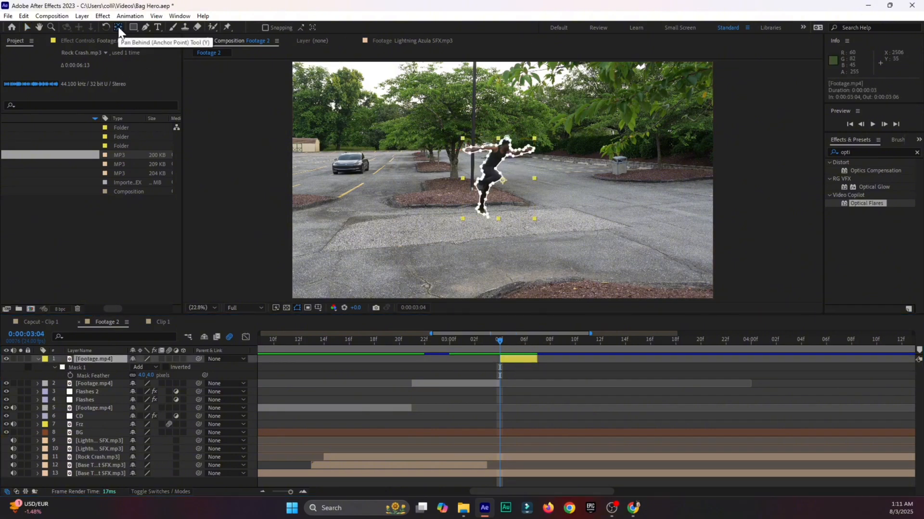
drag(502, 184, 534, 147)
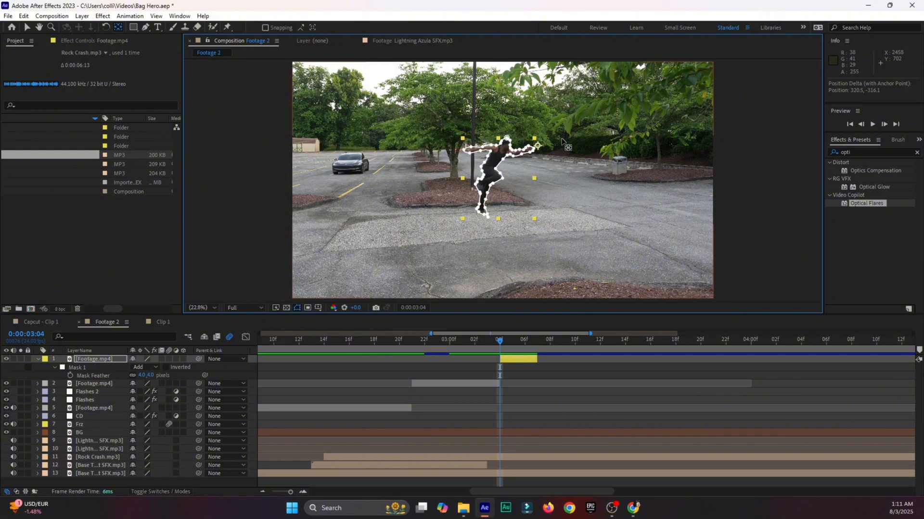
Add Rotation and Scale keyframes to the frozen Footage.mp4 layer at 0:00:03:04, and turn its Position keyframing on and off again
key(p)
click(61, 366)
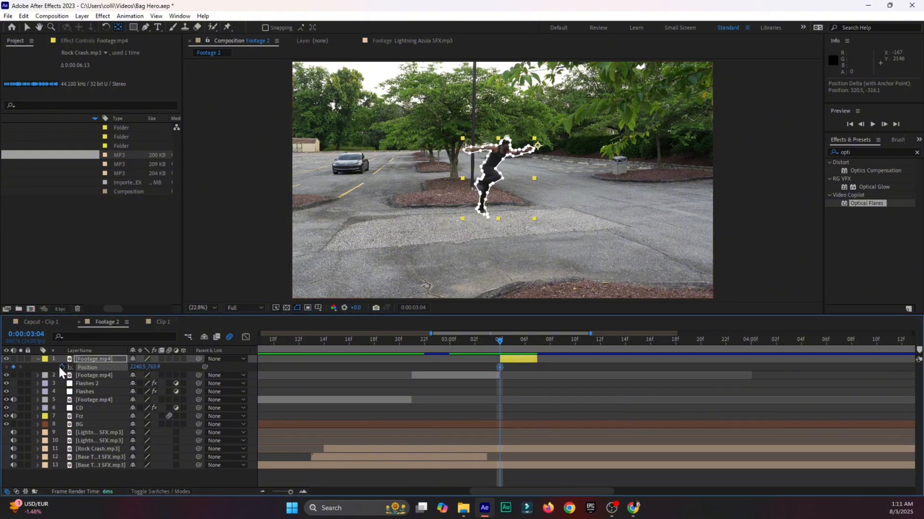
key(shift+r)
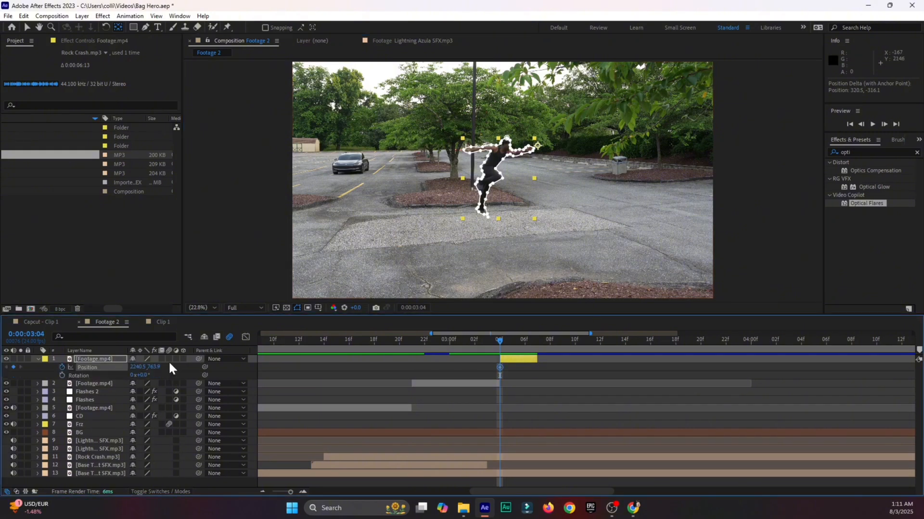
click(62, 376)
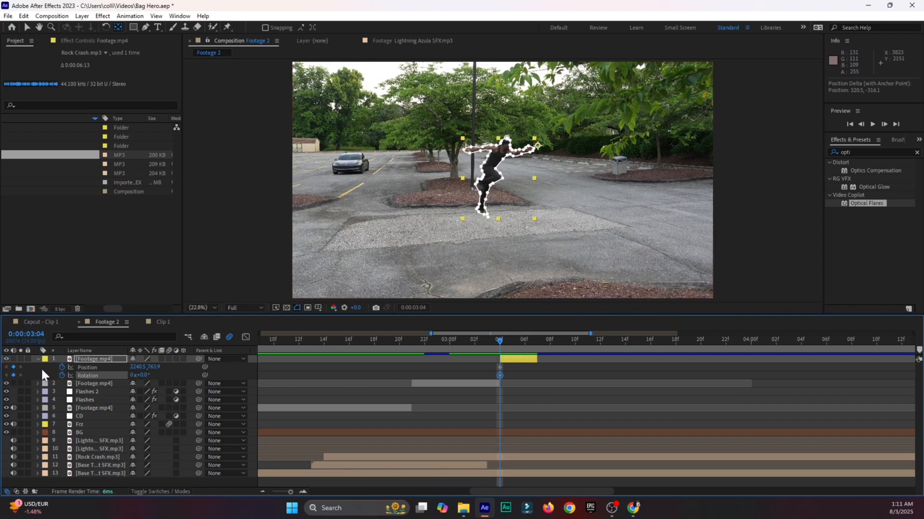
click(86, 367)
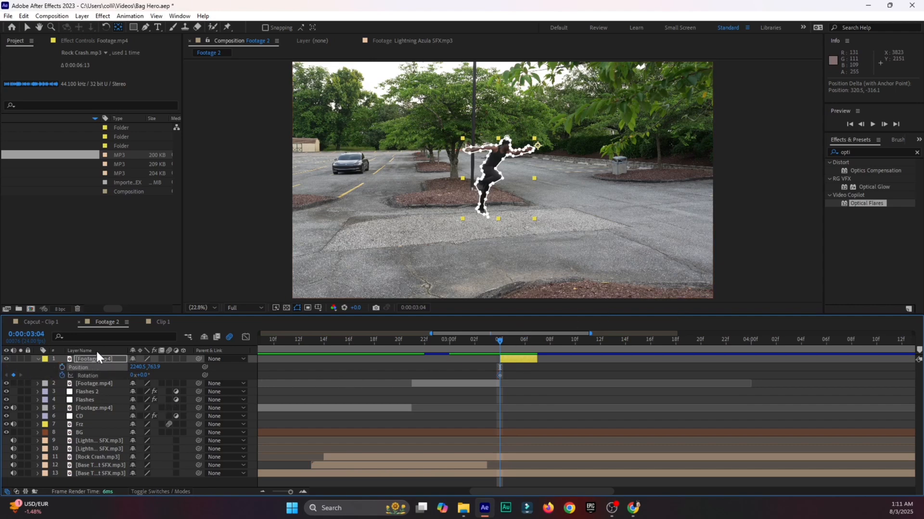
key(s)
click(62, 367)
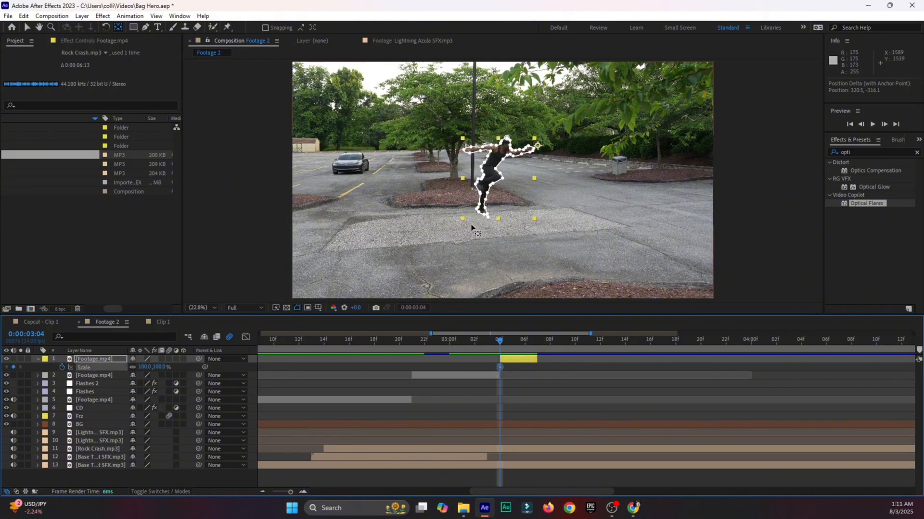
Extend the frozen Footage.mp4 layer's end to 0:00:03:07 and keyframe its Scale to 0% at that frame
click(883, 124)
click(884, 124)
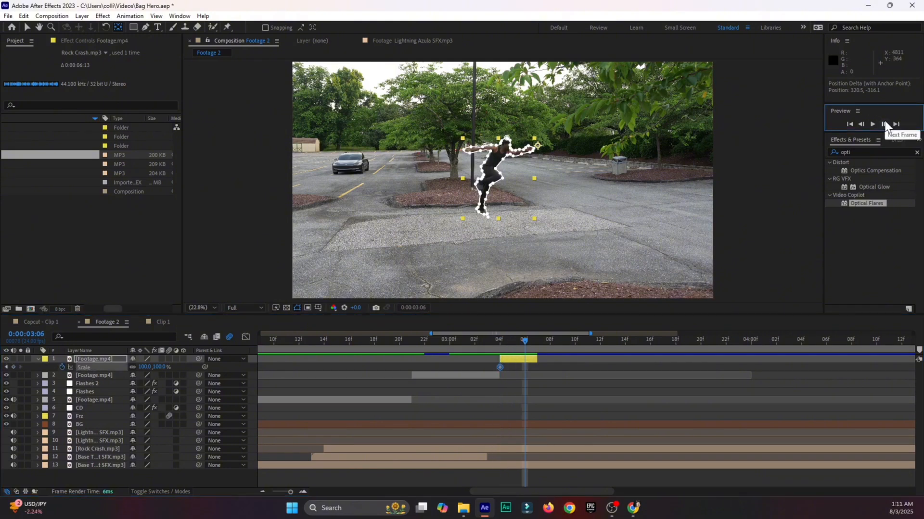
click(883, 124)
drag(535, 360, 546, 361)
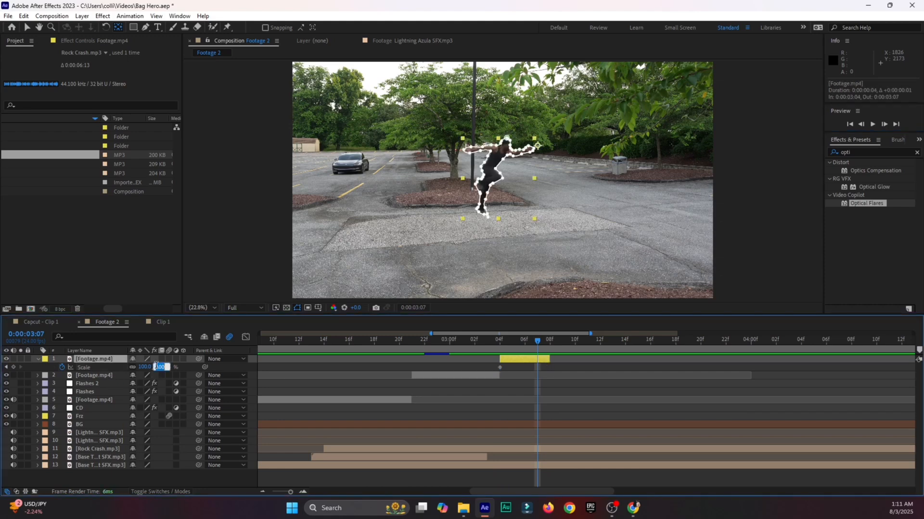
key(Return)
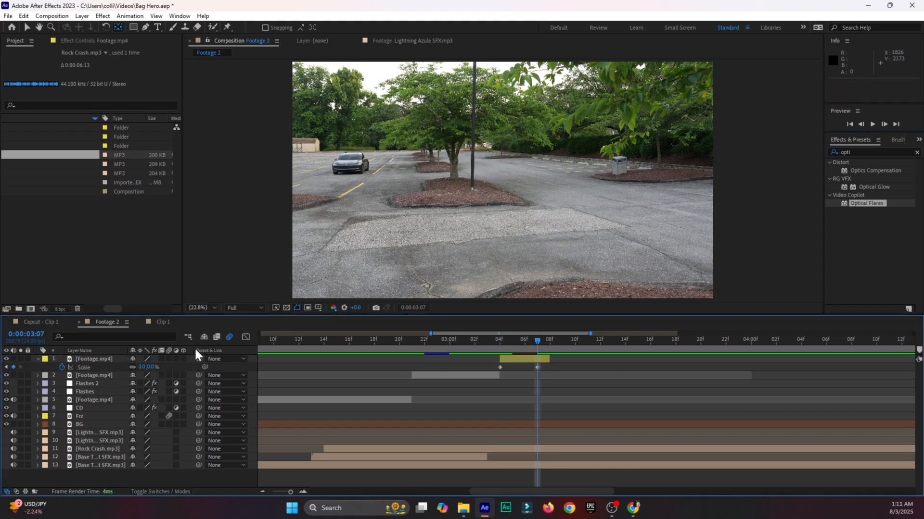
Enable motion blur on the frozen Footage.mp4 layer, keyframe its Rotation to 10° at 0:00:03:07, and preview the result
click(169, 359)
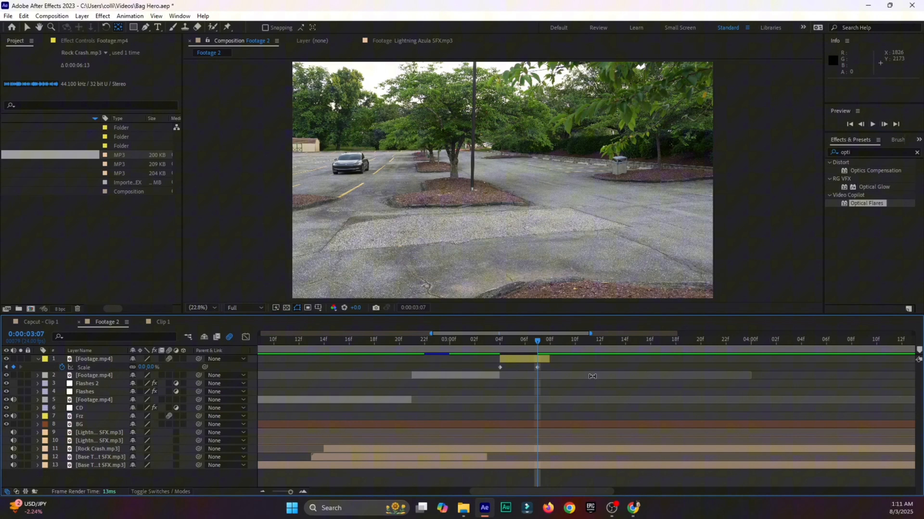
click(541, 359)
key(r)
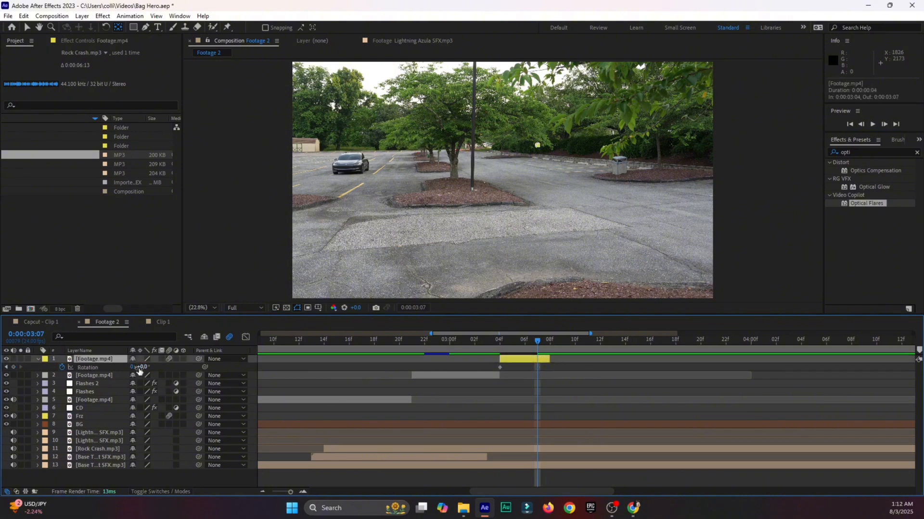
drag(139, 370, 145, 368)
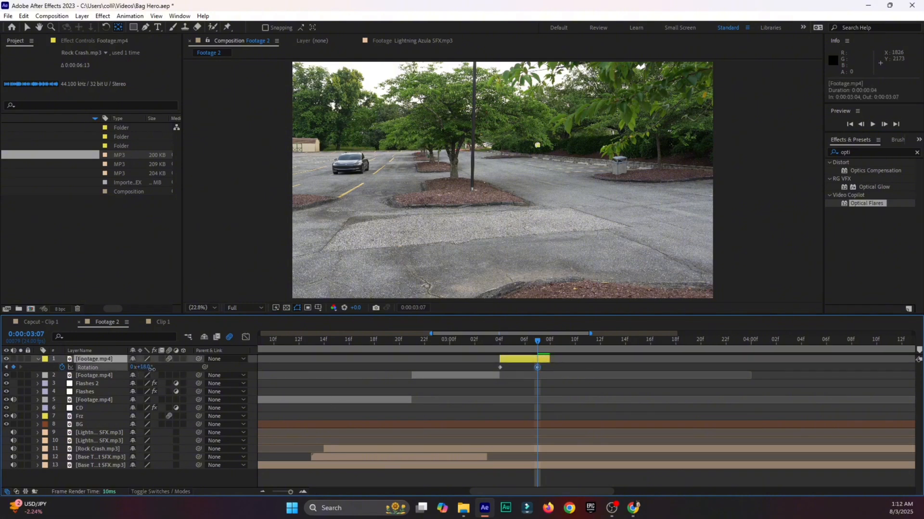
click(475, 339)
key(space)
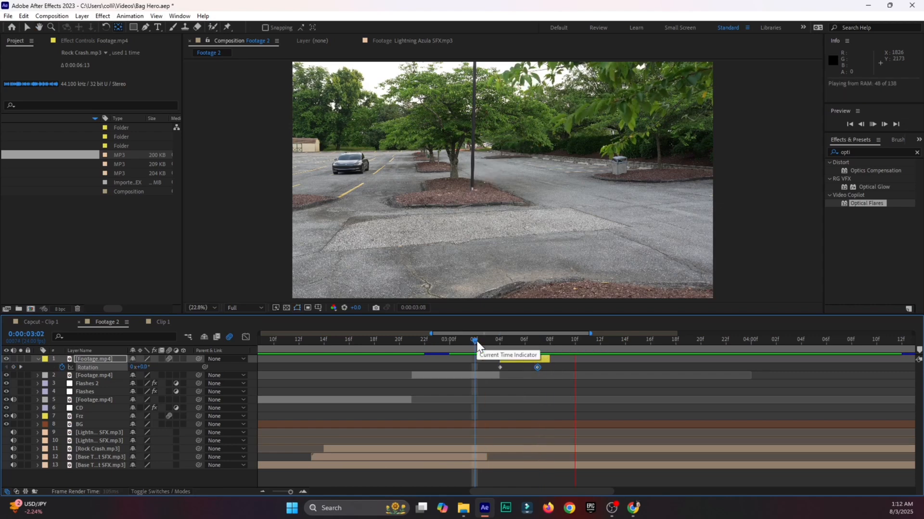
Shift the upper Base Teleport SFX and Rock Crash layers together to start at 0:00:02:20 and 0:00:02:21, then save the project
click(342, 340)
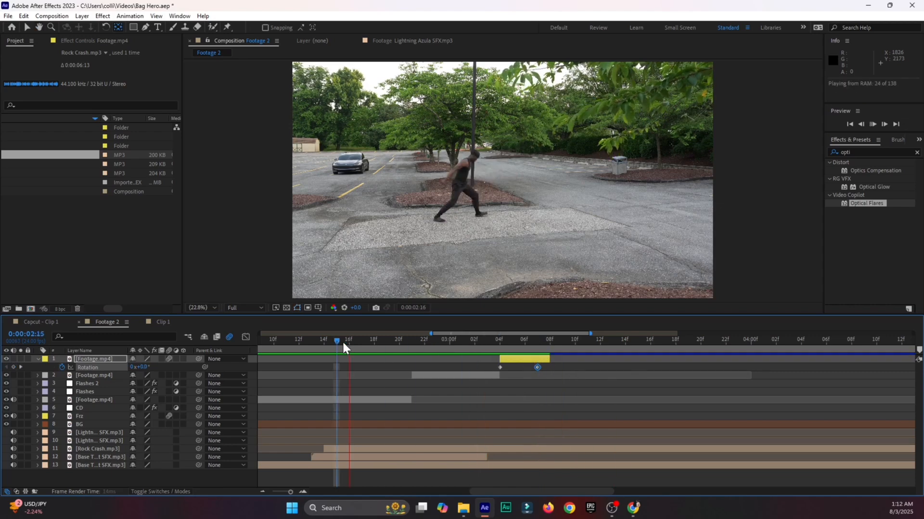
click(325, 457)
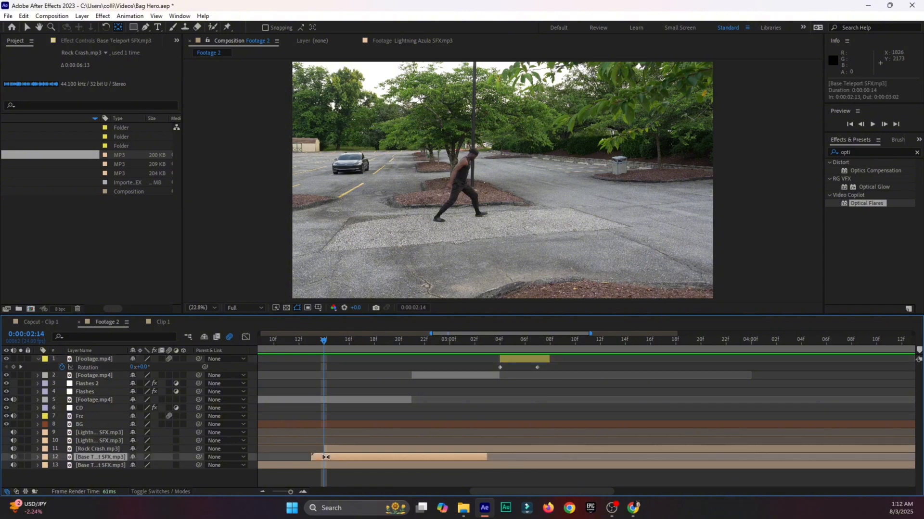
shift+click(341, 449)
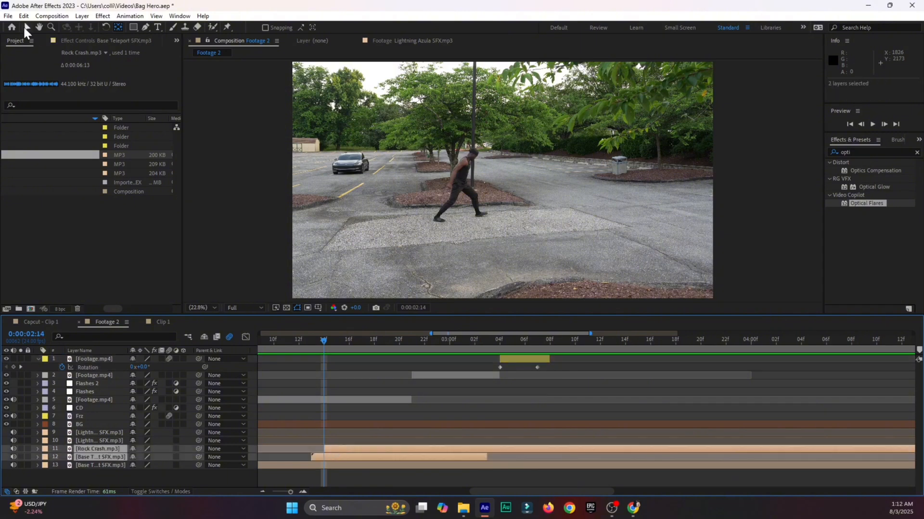
click(26, 28)
drag(354, 458, 416, 452)
key(space)
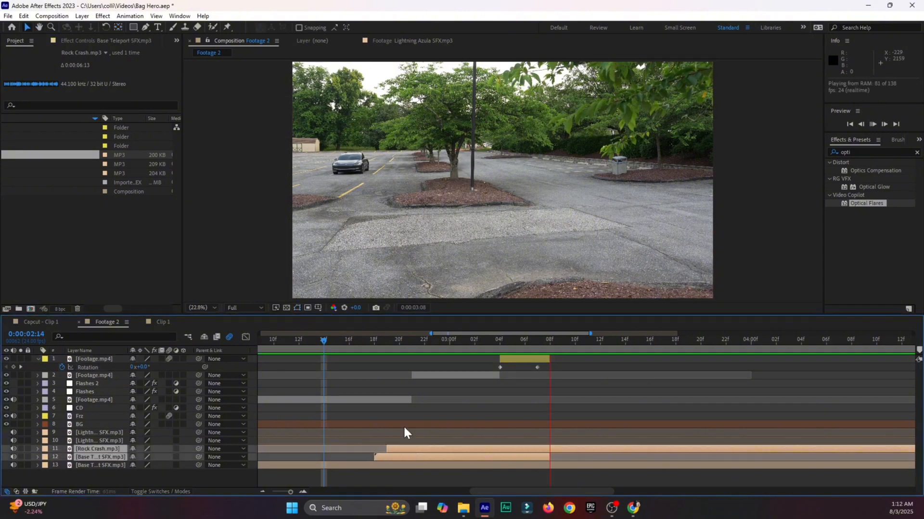
click(387, 338)
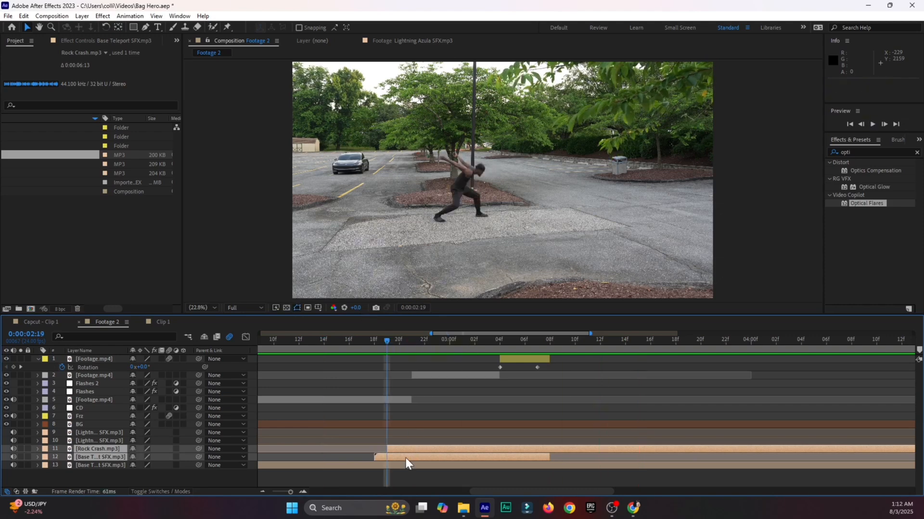
drag(406, 458, 425, 459)
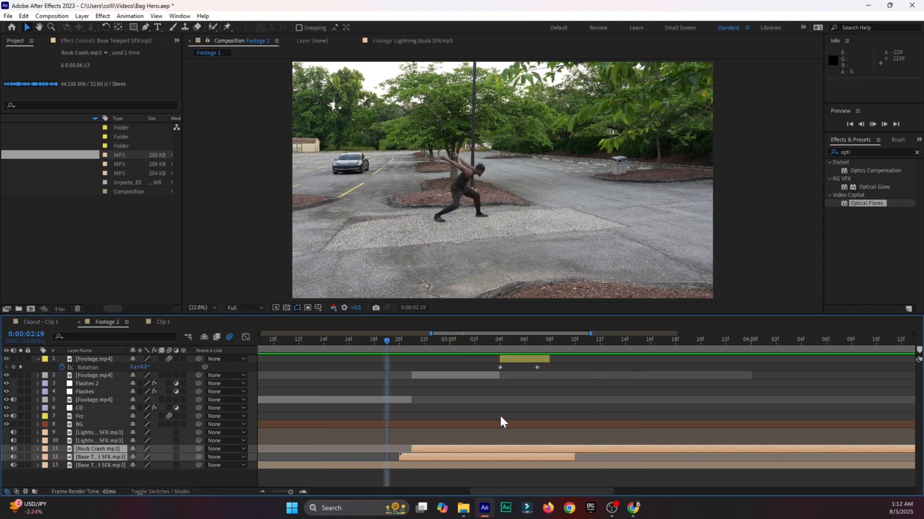
key(space)
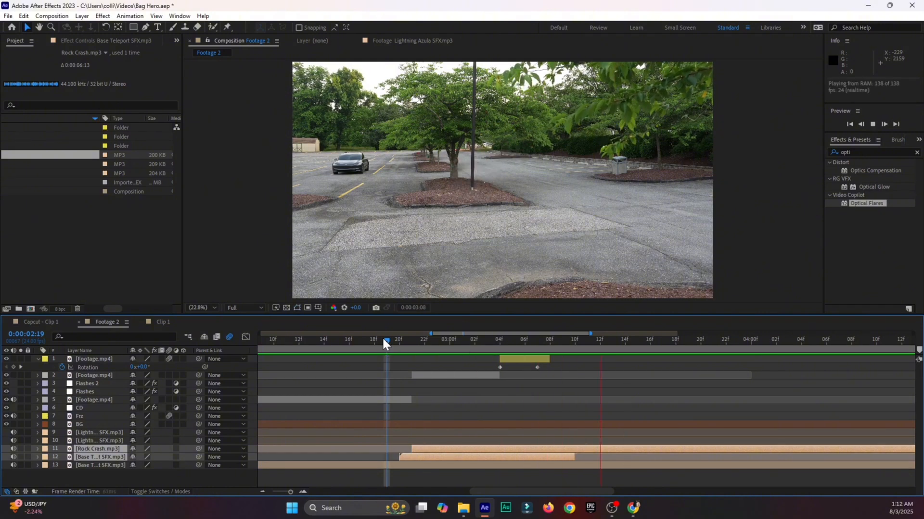
key(ctrl+s)
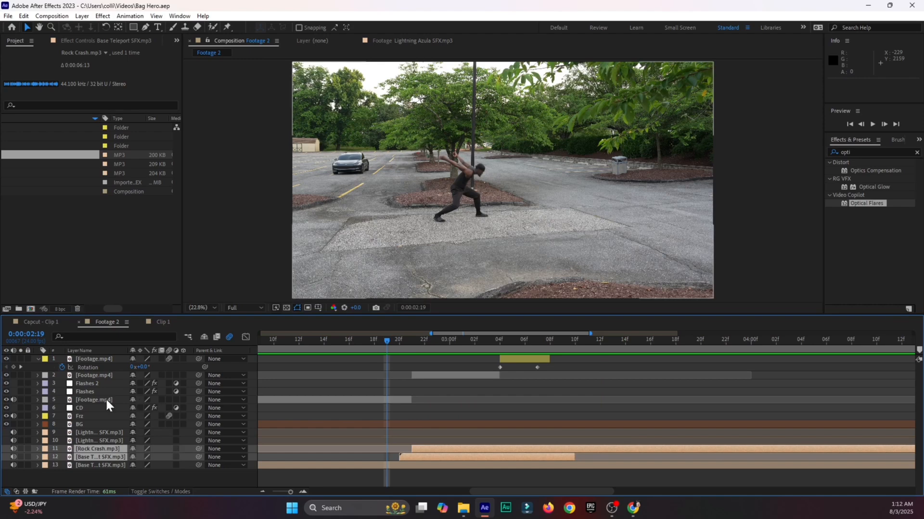
Collapse the frozen layer's properties and review the whole Footage 2 composition from its start, checking the opening flash around 0:00:00:04
click(37, 360)
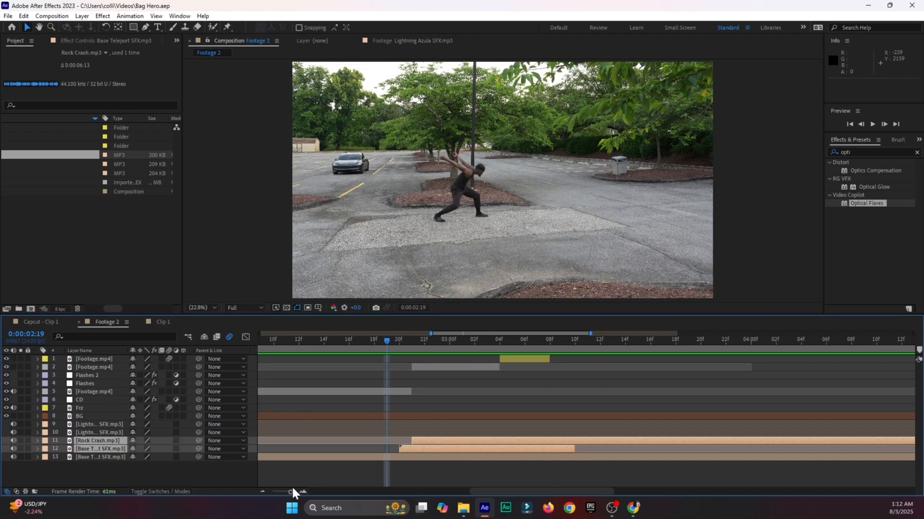
click(279, 491)
drag(277, 491, 270, 491)
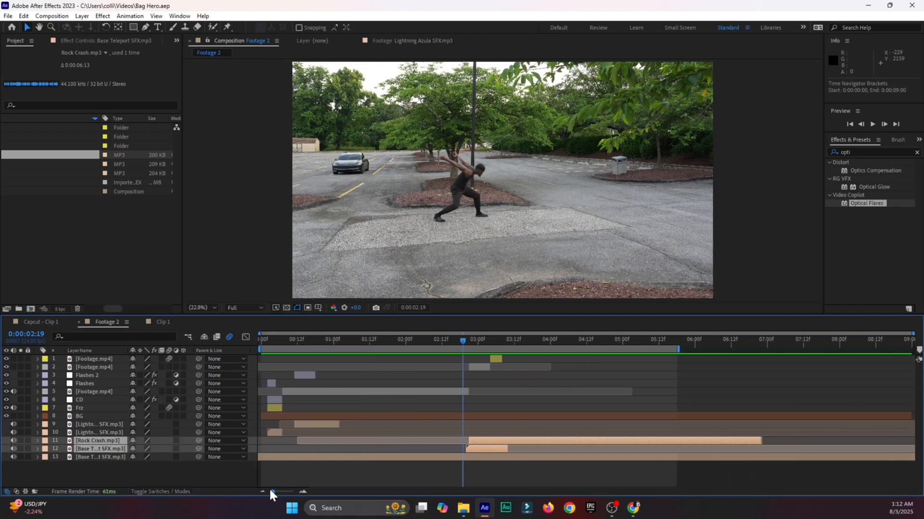
drag(466, 339, 430, 341)
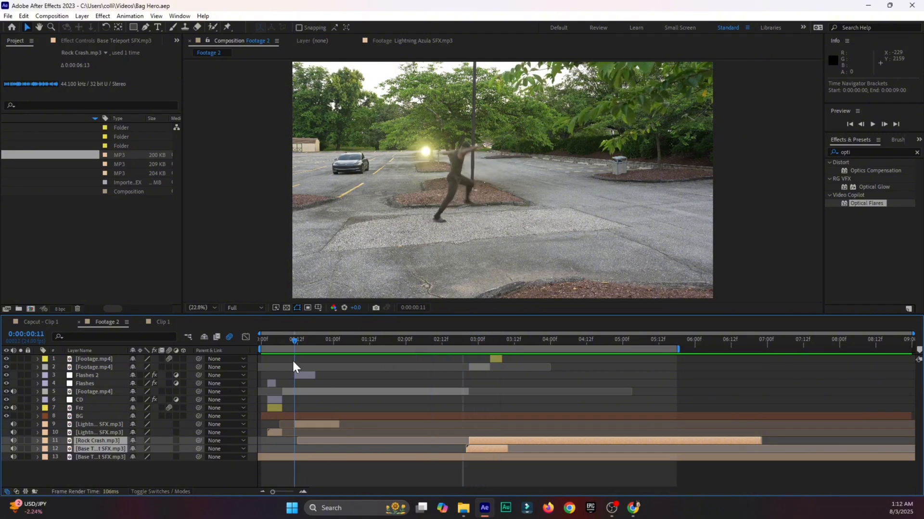
key(Home)
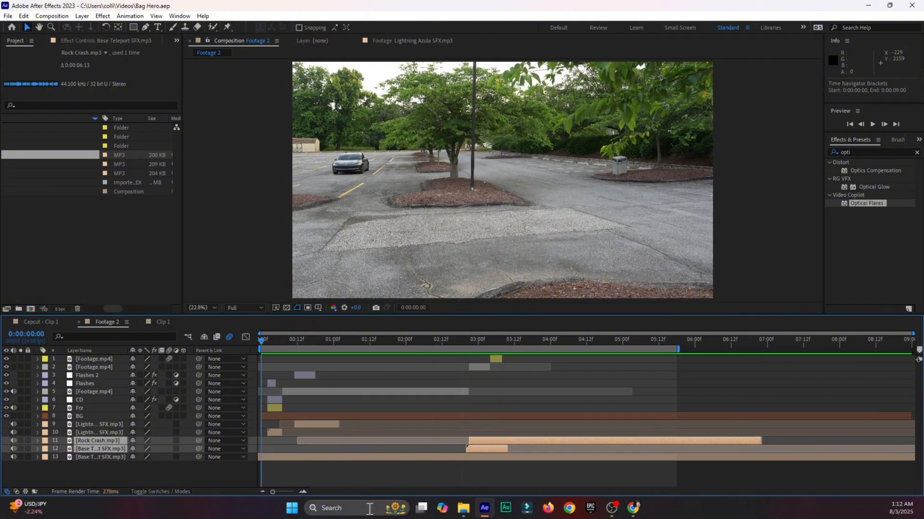
key(space)
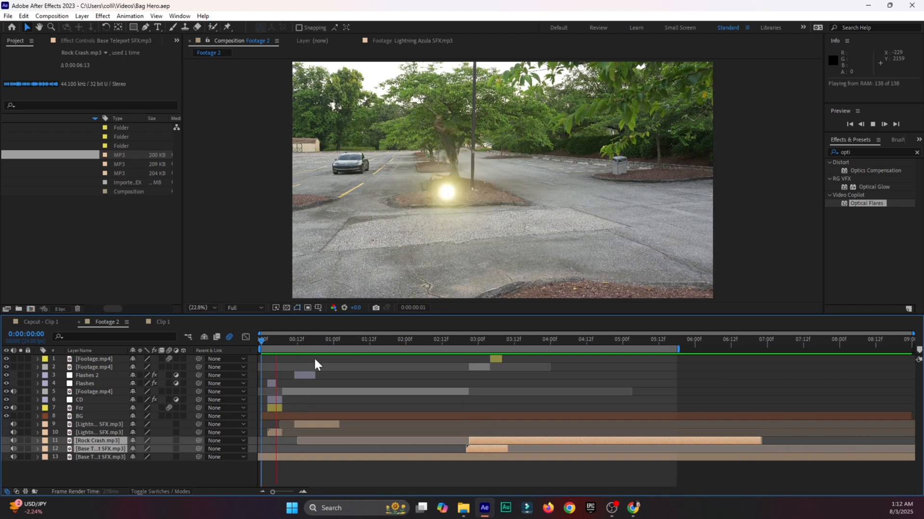
click(273, 344)
drag(272, 344, 273, 346)
Duplicate the Flashes layer and move the copy so that it starts at 0:00:02:18
click(82, 401)
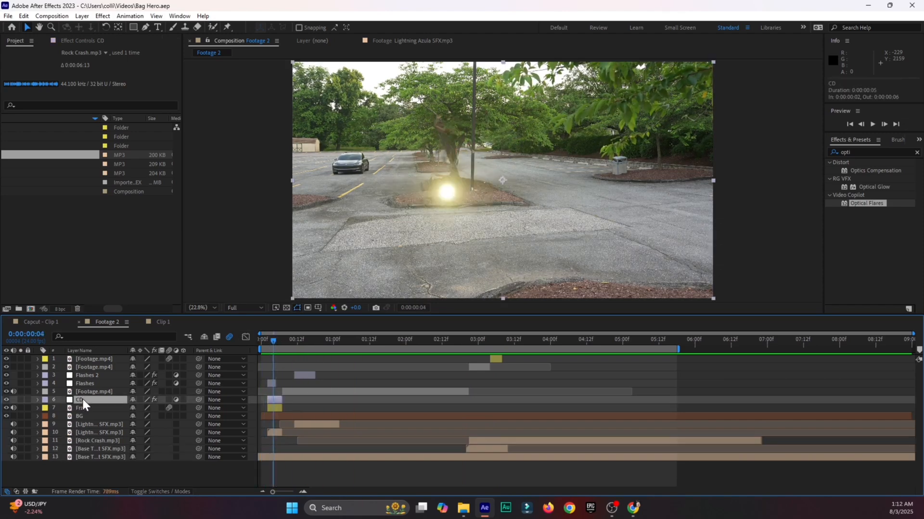
click(271, 383)
click(275, 399)
click(272, 383)
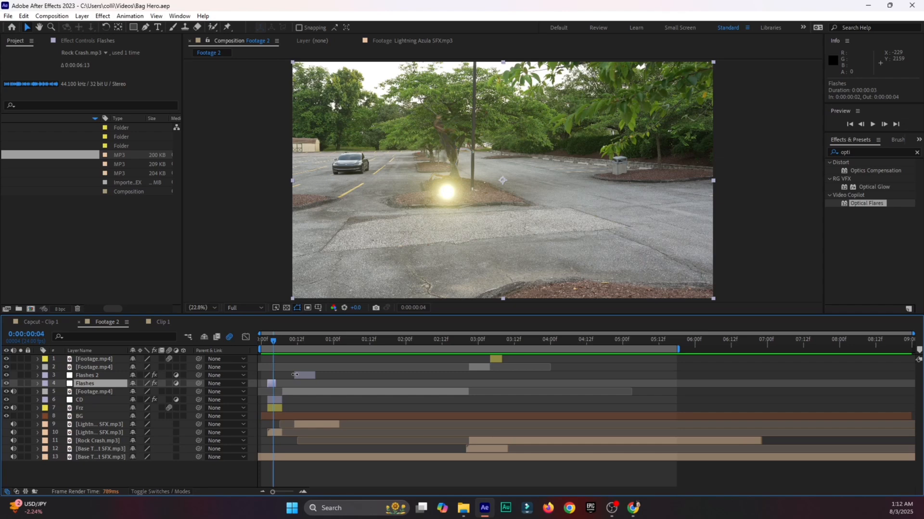
key(ctrl+d)
drag(270, 383, 458, 380)
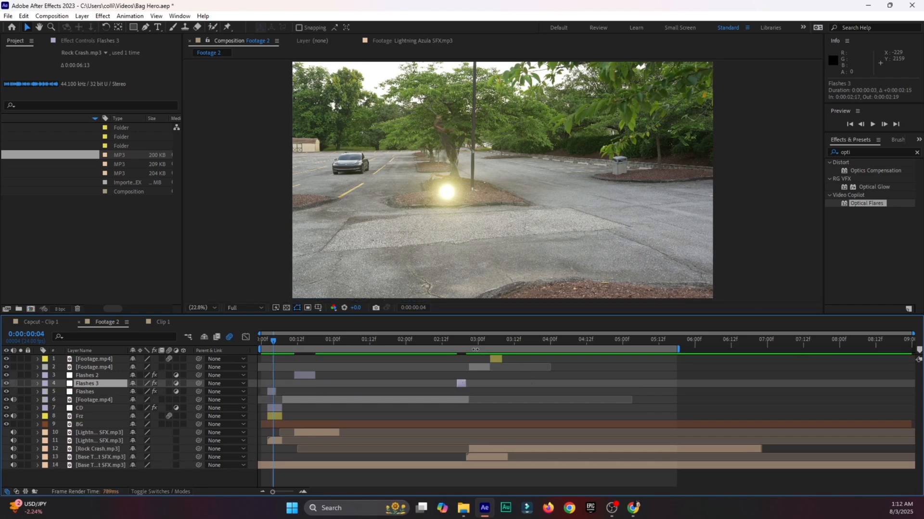
drag(443, 339, 460, 342)
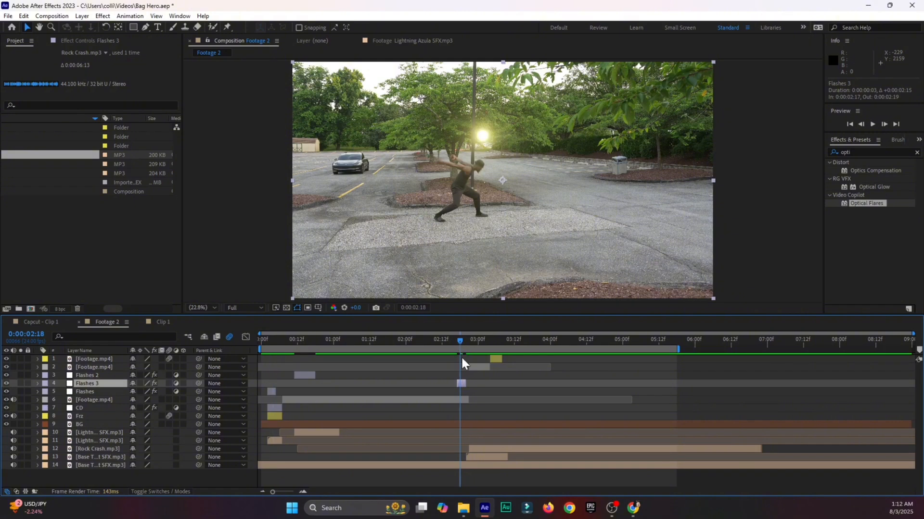
click(290, 492)
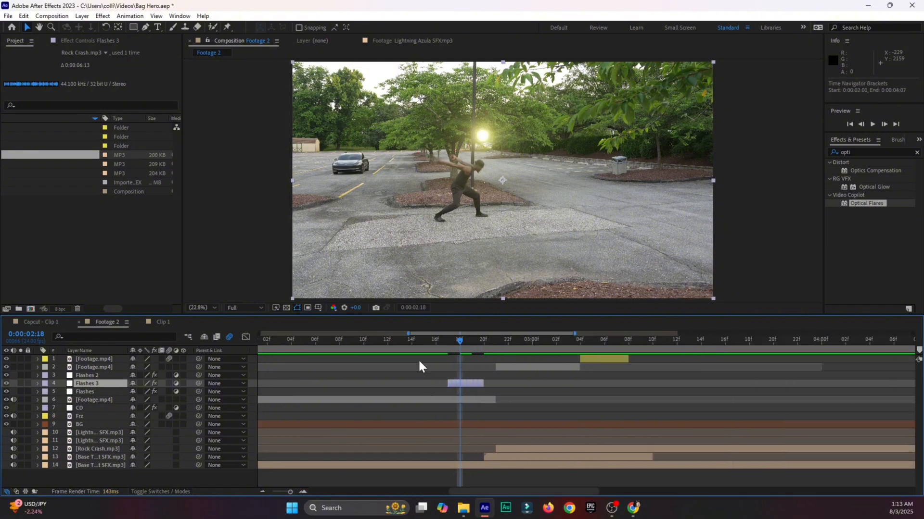
click(448, 336)
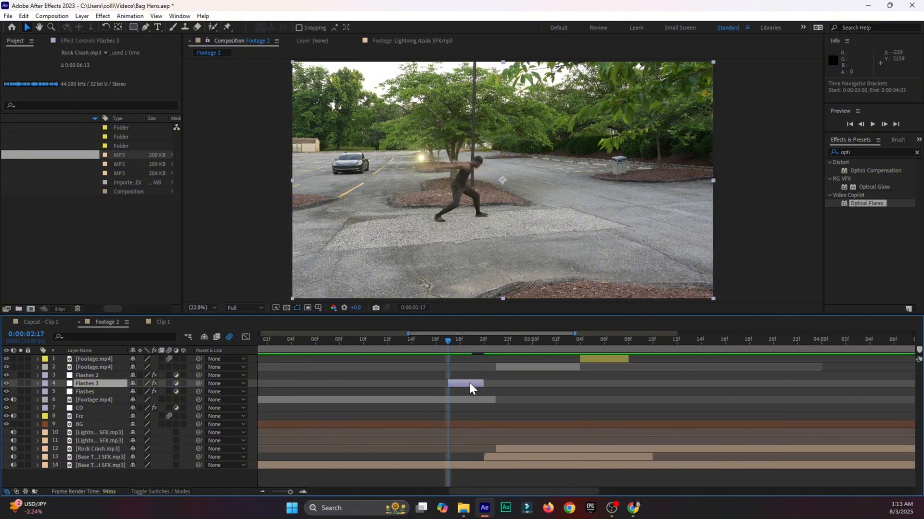
drag(468, 384, 478, 385)
Move the top two Footage.mp4 layers below the three Flashes layers in the stacking order and preview the result
click(84, 368)
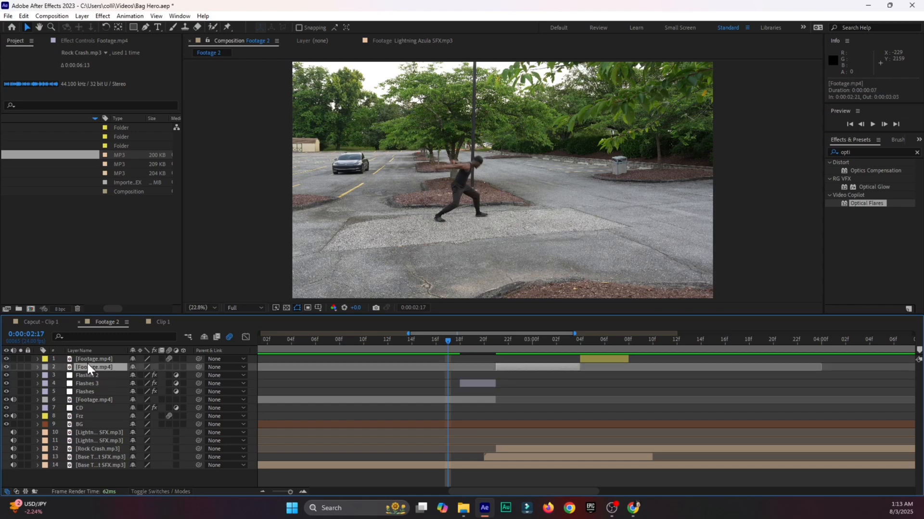
shift+click(88, 361)
drag(92, 362, 97, 394)
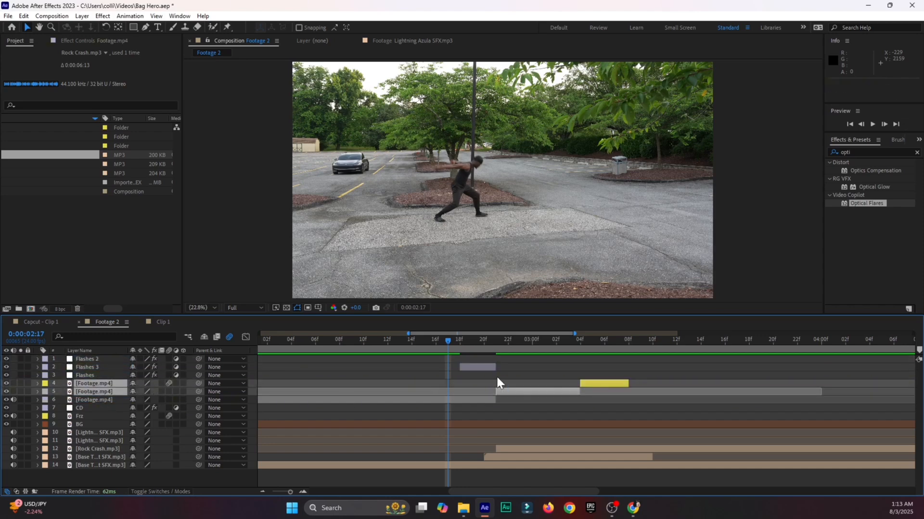
click(474, 368)
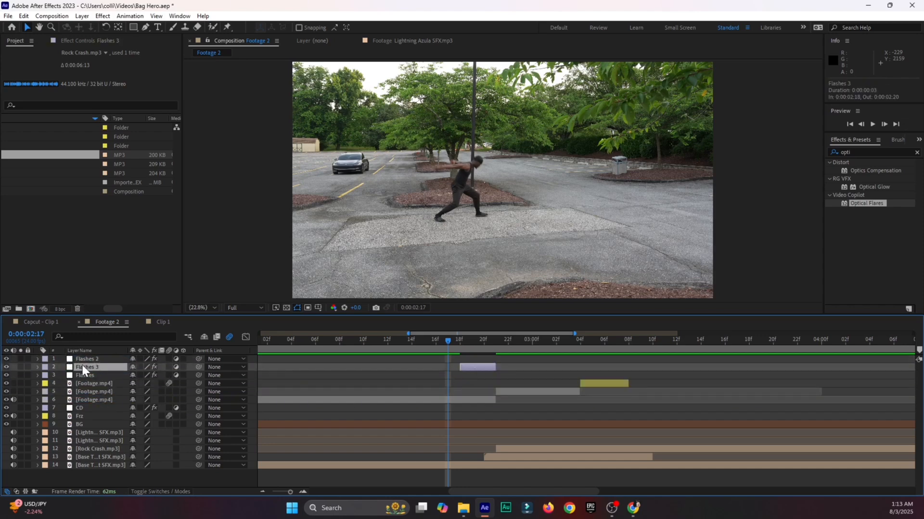
click(423, 340)
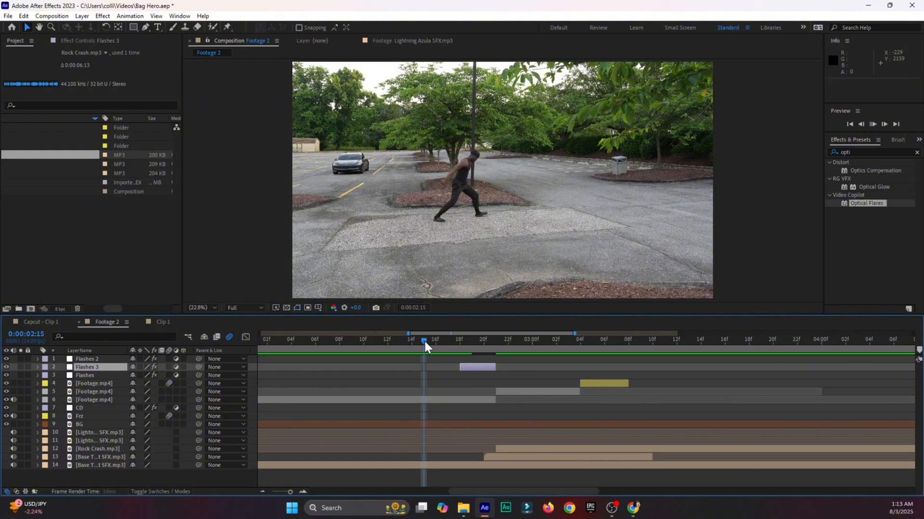
key(space)
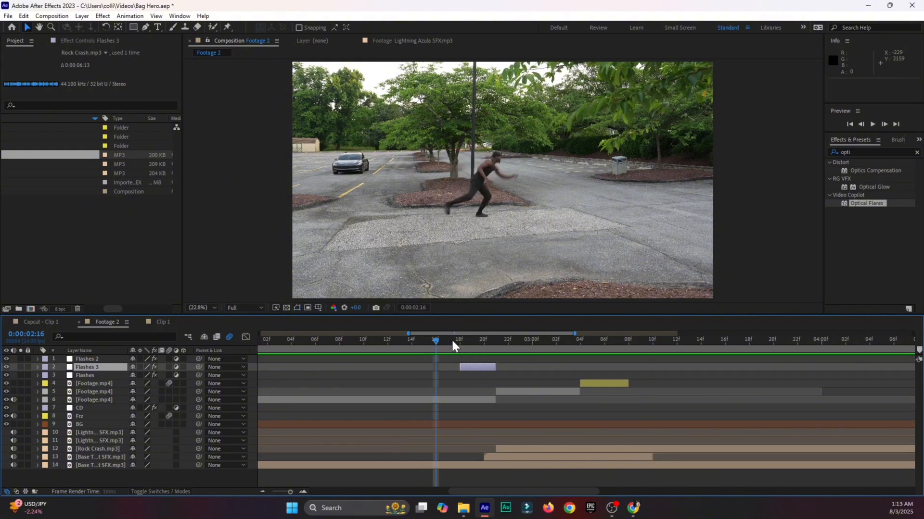
At 0:00:02:18, place the Flashes 3 Optical Flares position just below the man's raised hands
click(471, 340)
mouse_move(471, 341)
mouse_down()
mouse_move(486, 344)
mouse_move(461, 352)
mouse_up()
click(469, 368)
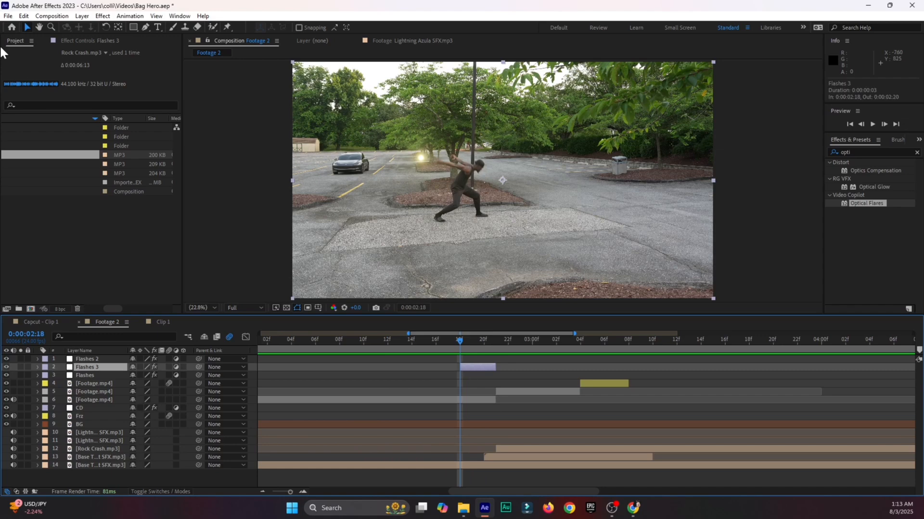
click(69, 43)
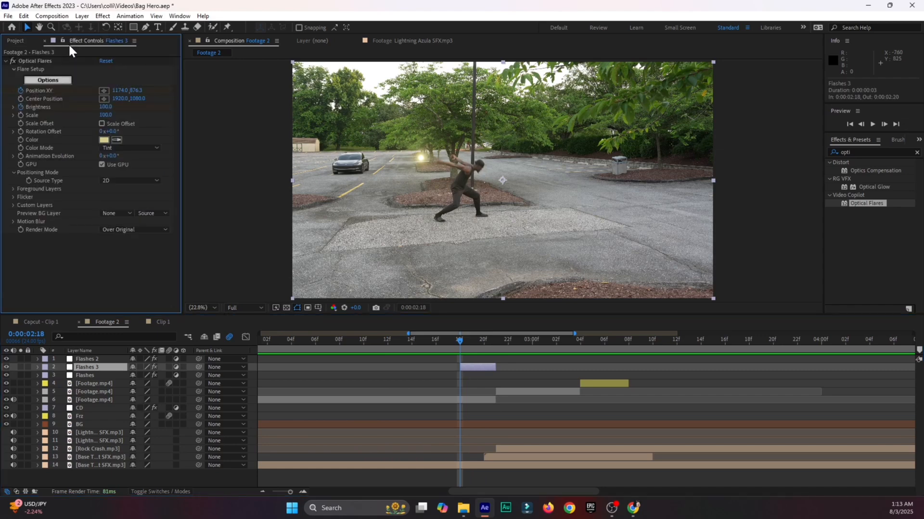
click(104, 90)
click(444, 171)
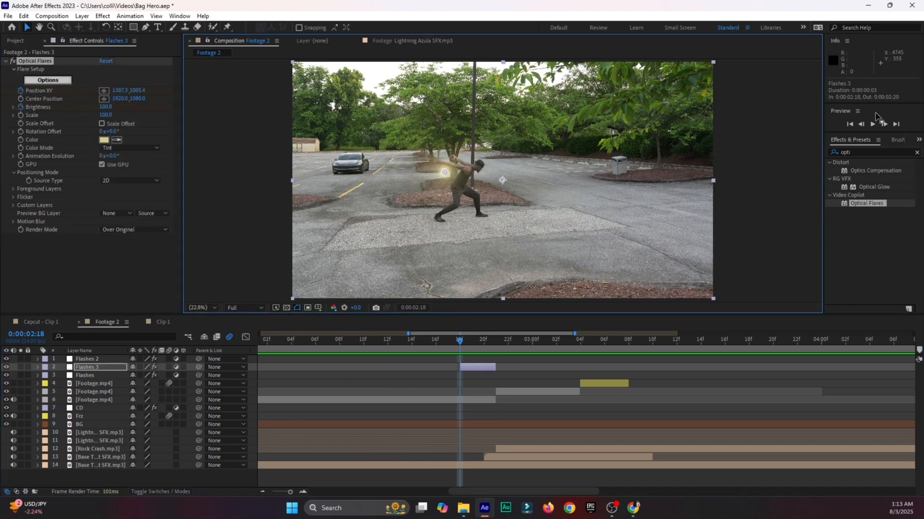
Keyframe the Flashes 3 flare position near the man's head (1797.4, 907.0) at 0:00:02:19 and by his rear leg (1296.9, 1245.1) at 0:00:02:20
click(884, 124)
drag(482, 136, 489, 162)
click(884, 125)
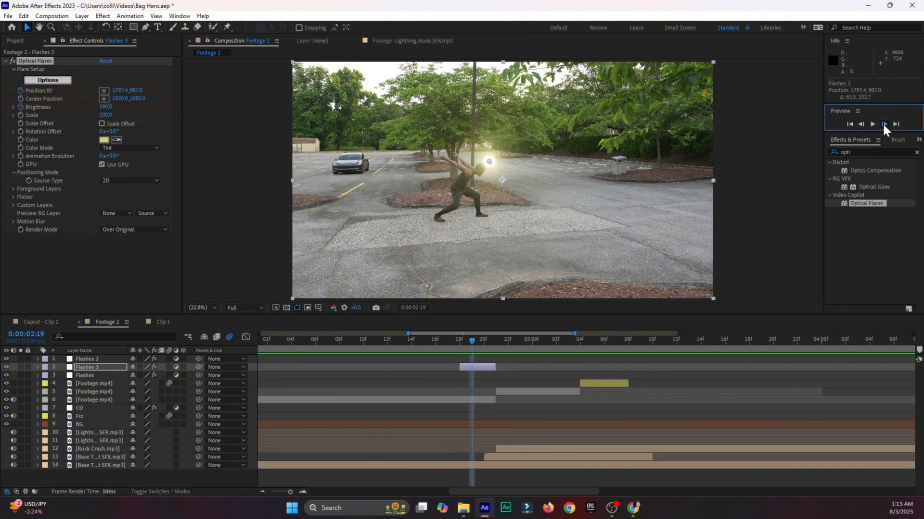
drag(447, 192, 434, 199)
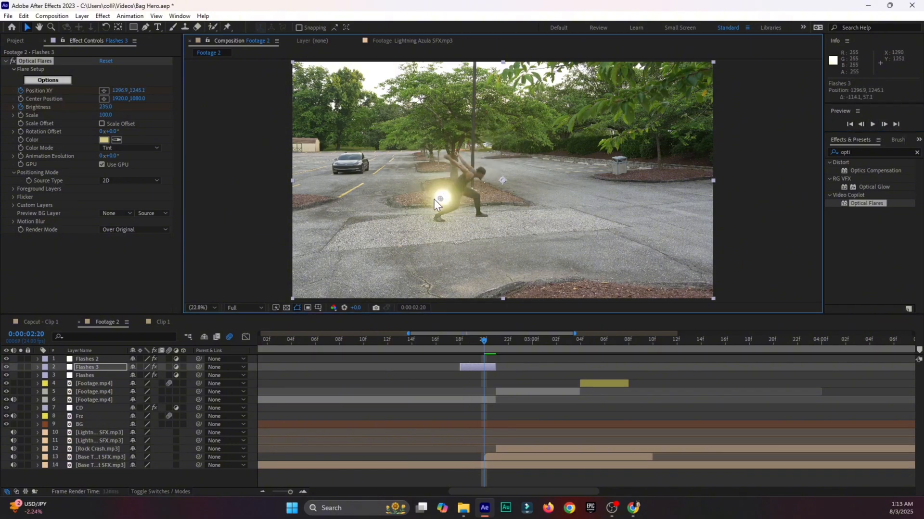
click(884, 124)
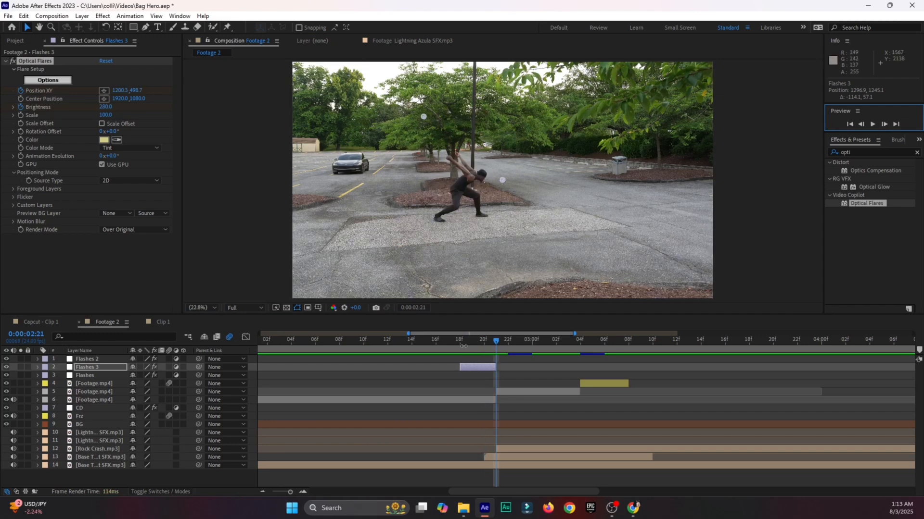
drag(451, 338, 554, 345)
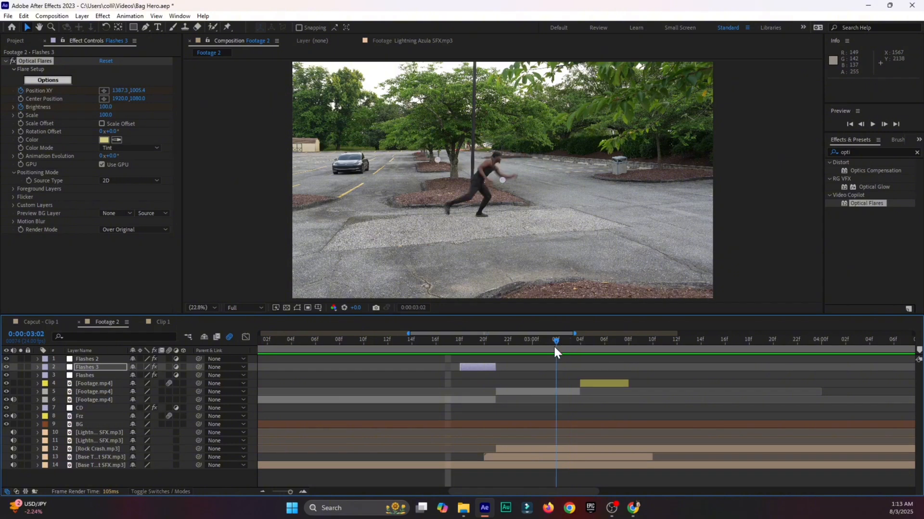
Duplicate the Flashes 3 layer, move the copy to start at 0:00:03:02 and extend it to 0:00:03:07
key(ctrl+v)
click(478, 367)
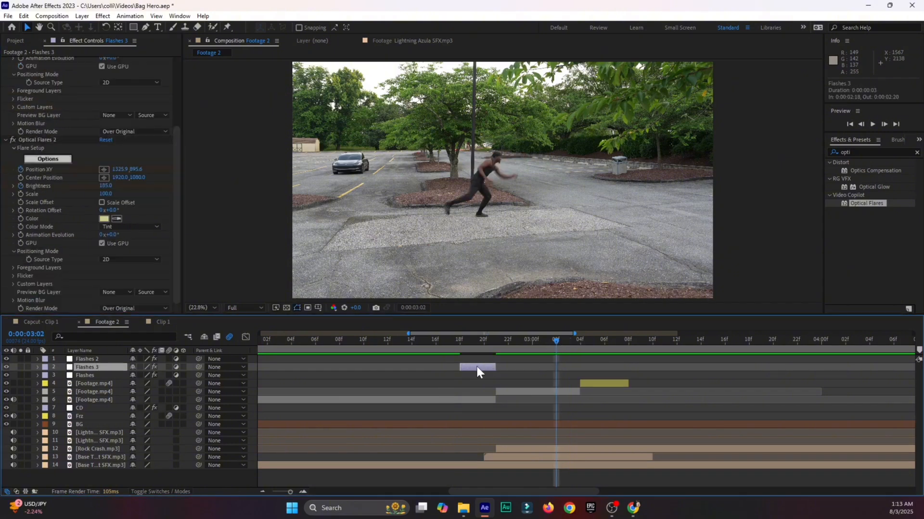
key(ctrl+z)
key(ctrl+d)
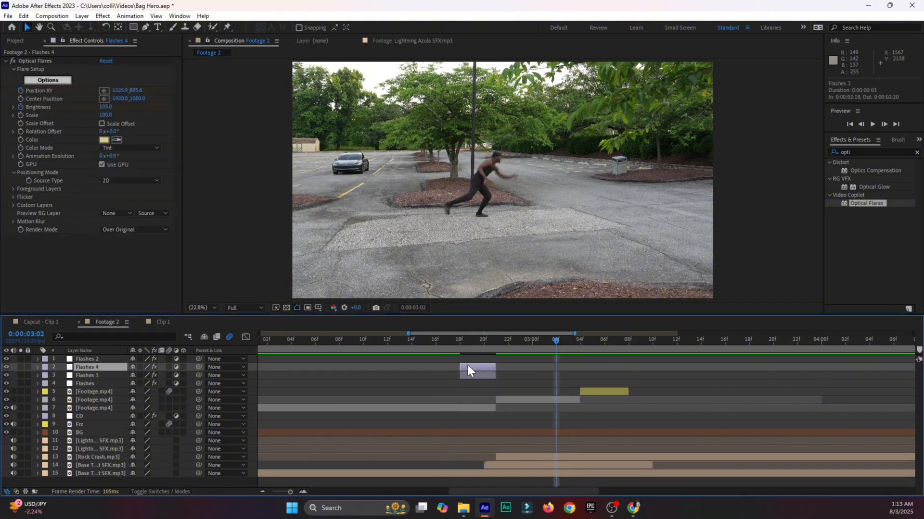
drag(466, 368, 629, 367)
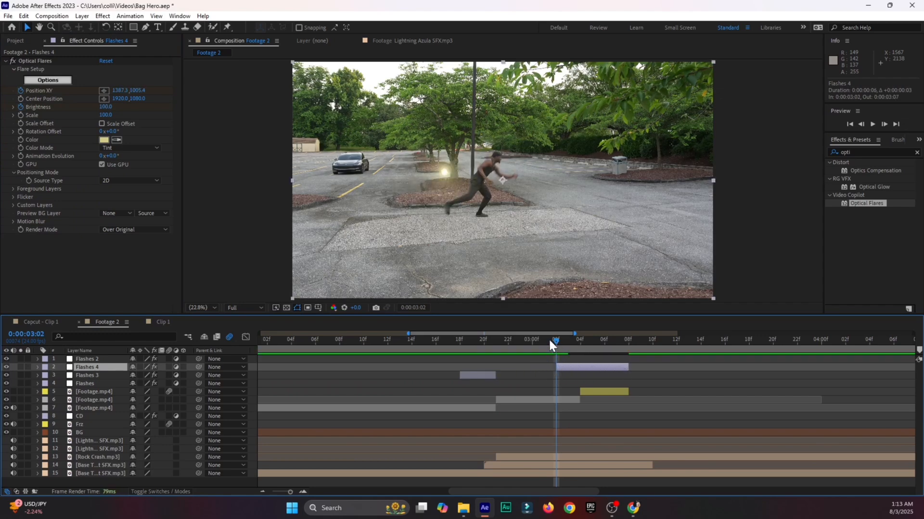
Keyframe the Flashes 4 flare position at (1642.0, 1325.9) on 0:00:03:02, (1775.4, 731.4) on 0:00:03:03 and by the man's hands on 0:00:03:04
click(104, 90)
drag(477, 211, 472, 207)
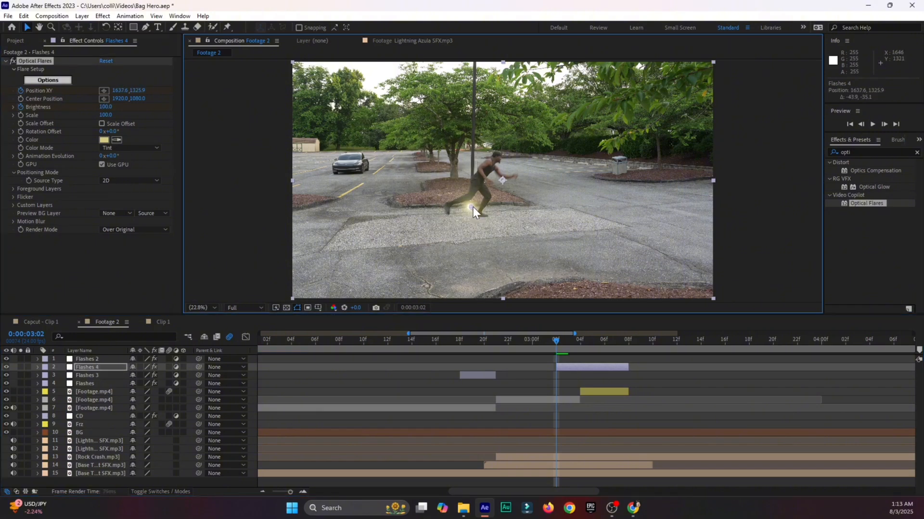
click(884, 124)
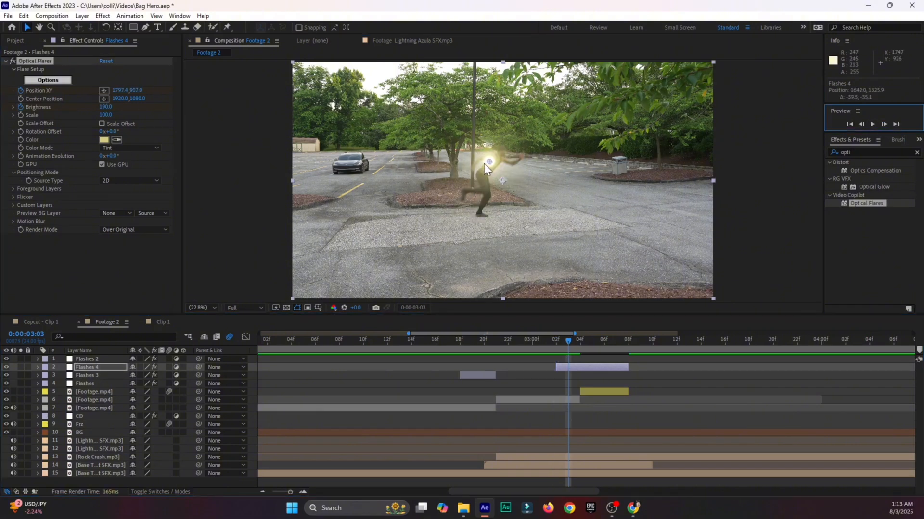
drag(489, 161, 485, 143)
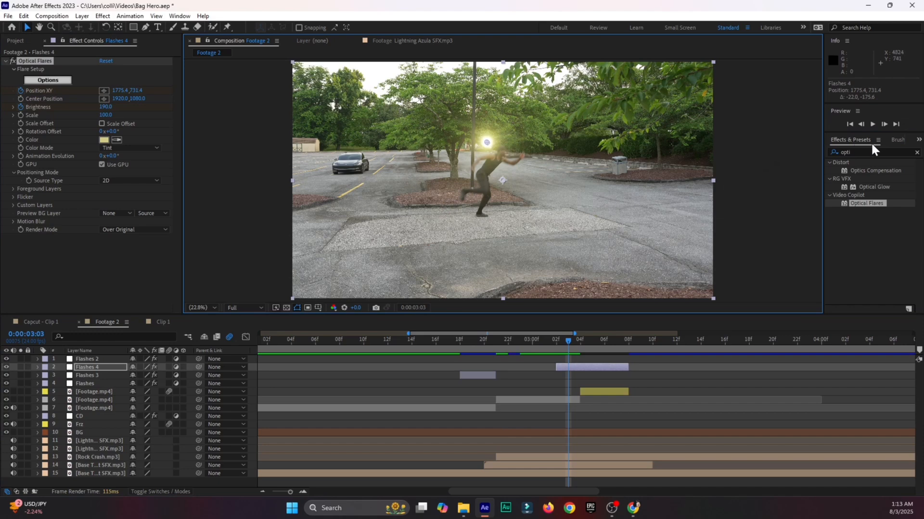
click(883, 123)
drag(436, 197, 515, 166)
click(884, 125)
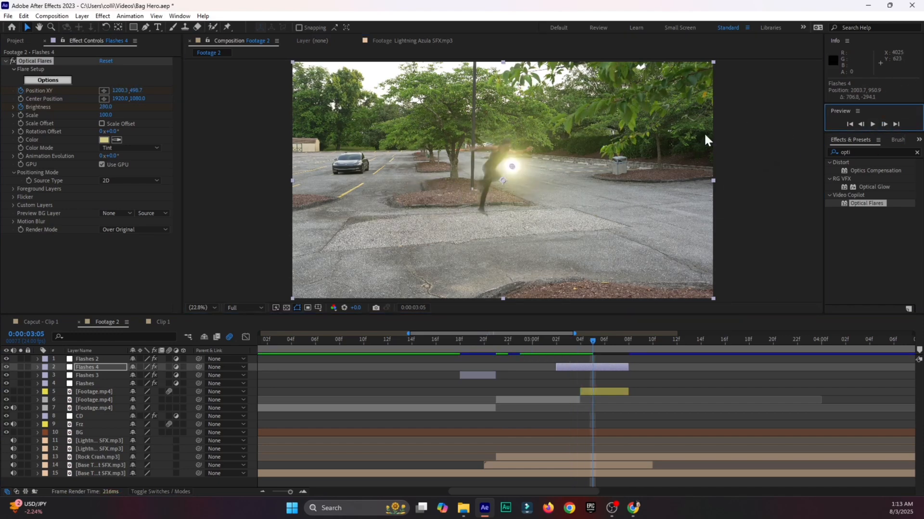
Keyframe the Flashes 4 flare position at (1663.3, 770.9) on 0:00:03:05, (2416.4, 845.6) on 0:00:03:06 and (2002.0, 645.4) on 0:00:03:07
drag(420, 115, 477, 146)
click(884, 125)
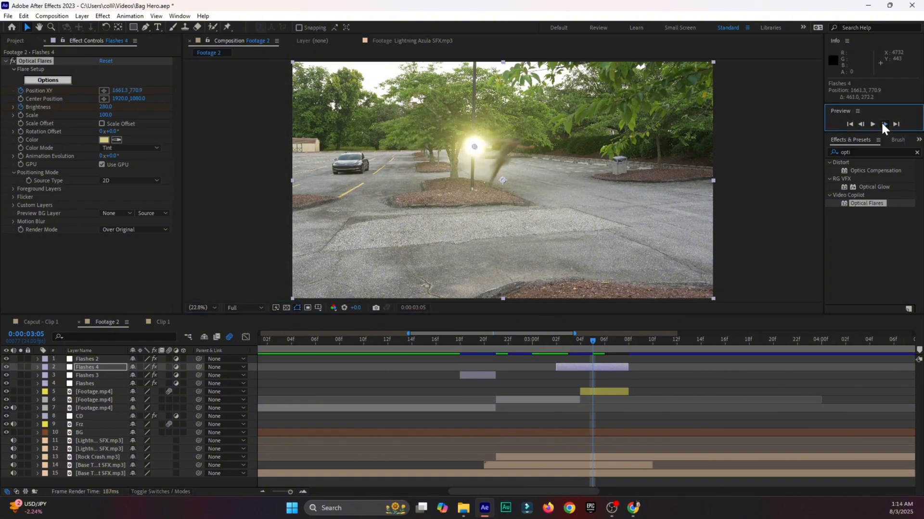
drag(464, 160, 555, 154)
click(883, 124)
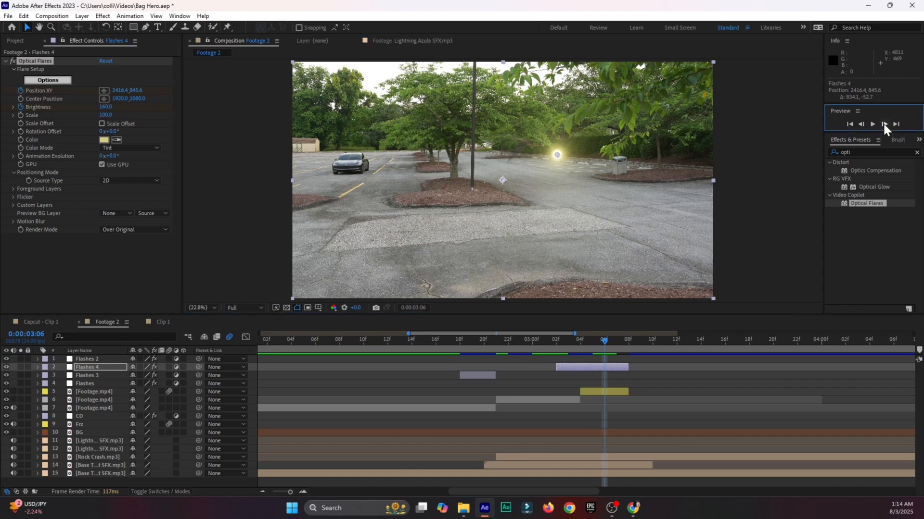
drag(426, 162, 511, 134)
click(883, 124)
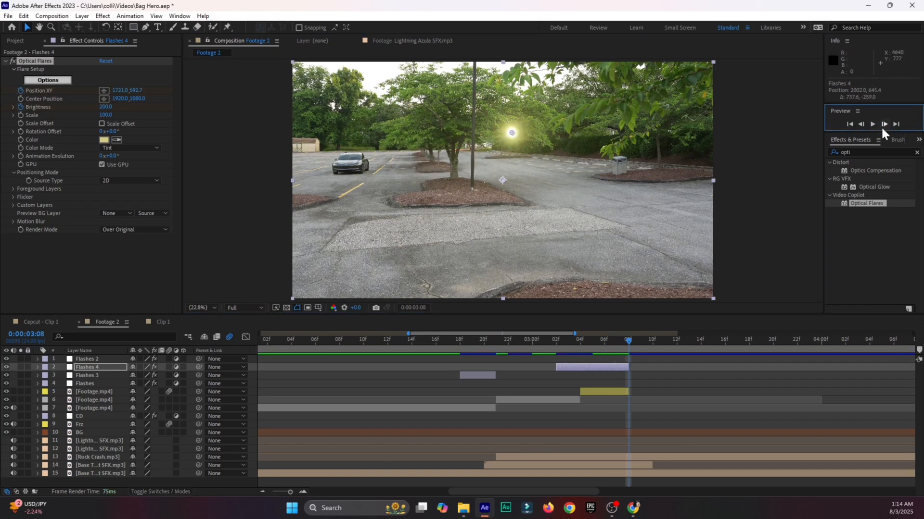
Preview the new flashes from 0:00:02:17 and save the project
click(442, 355)
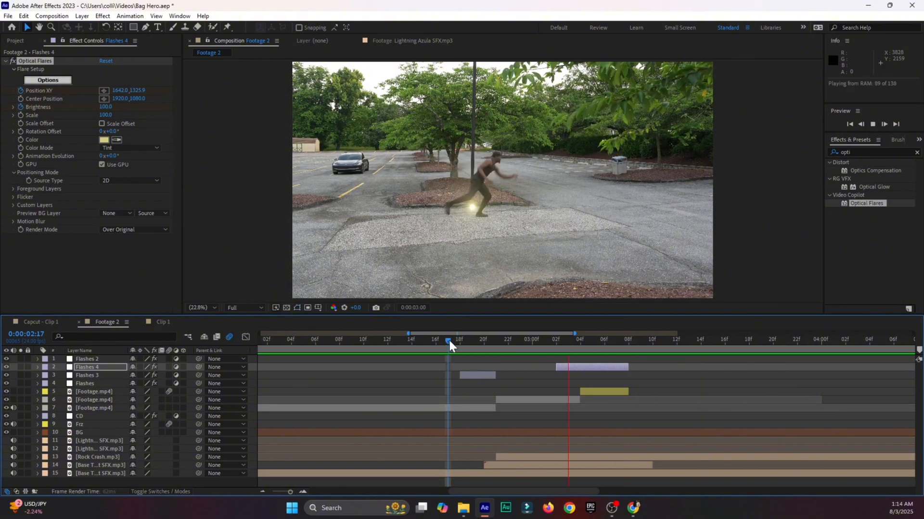
key(ctrl+s)
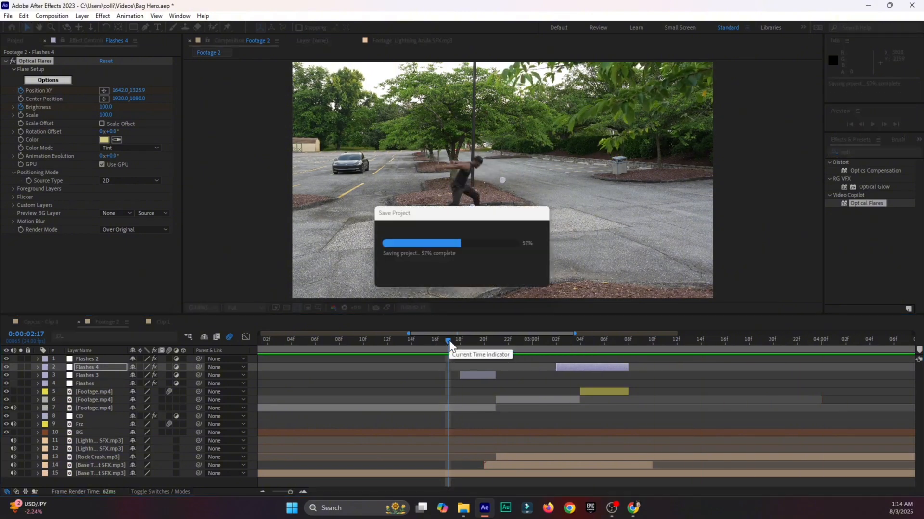
drag(448, 338, 540, 352)
key(space)
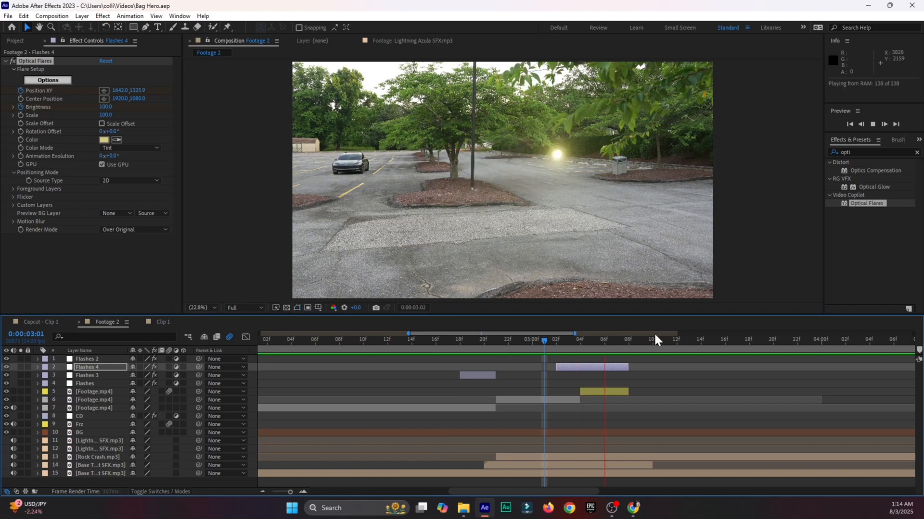
key(space)
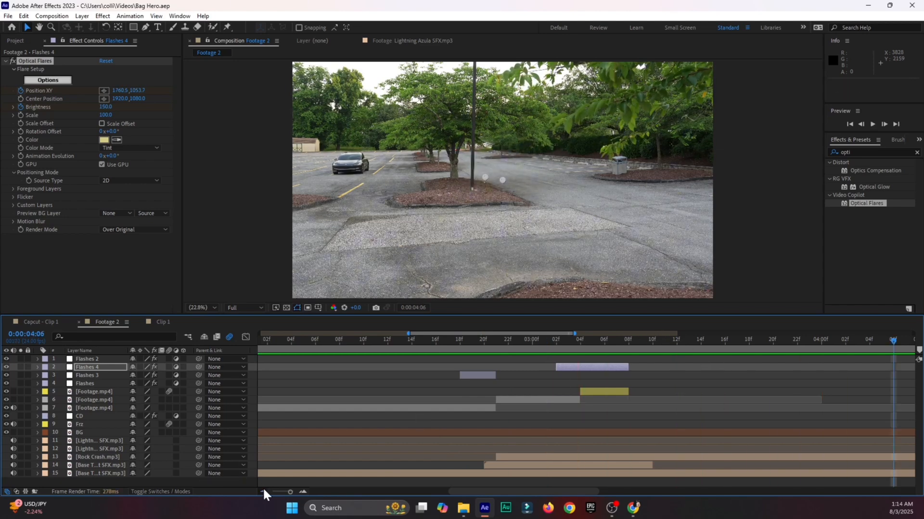
End the work area at 0:00:04:06, trim the composition to it and save the project
click(263, 487)
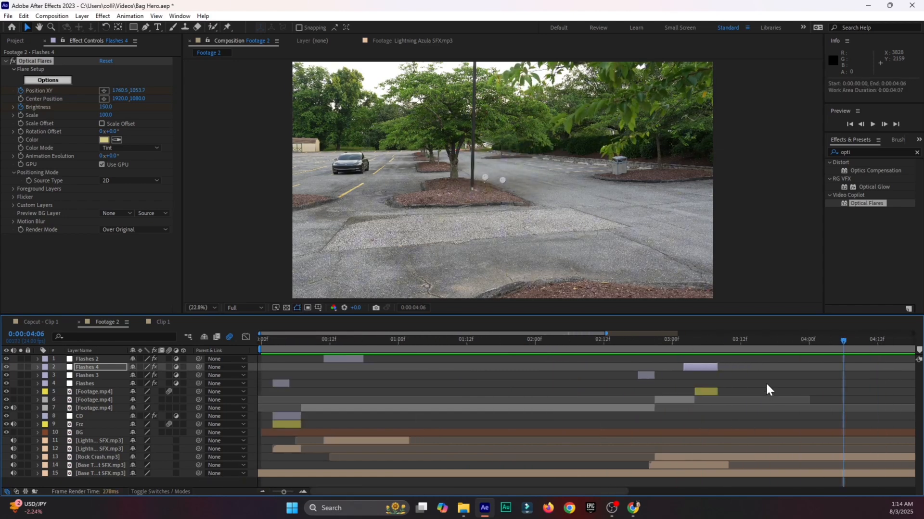
key(n)
right_click(338, 353)
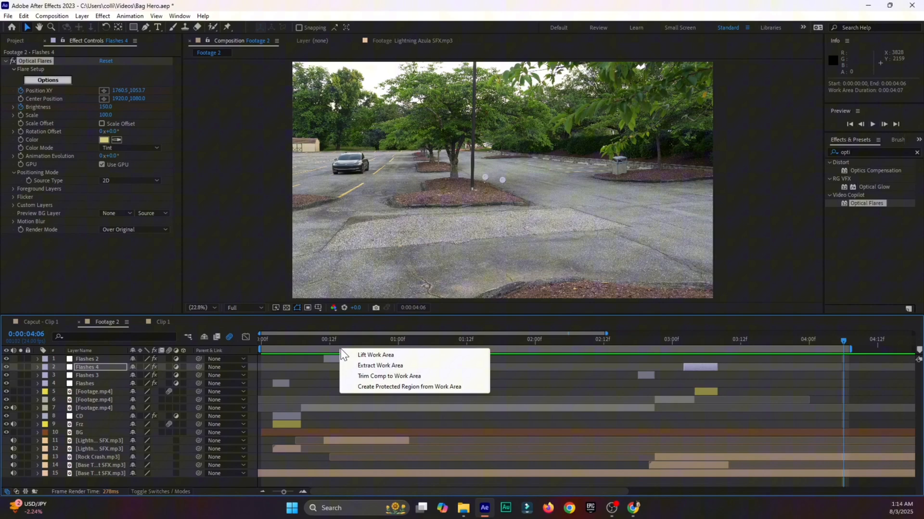
click(374, 373)
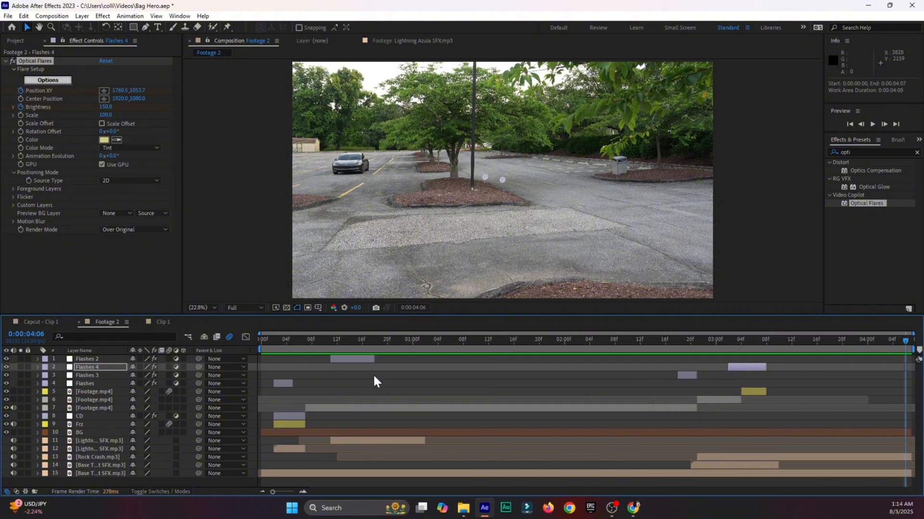
drag(337, 346, 163, 408)
key(ctrl+s)
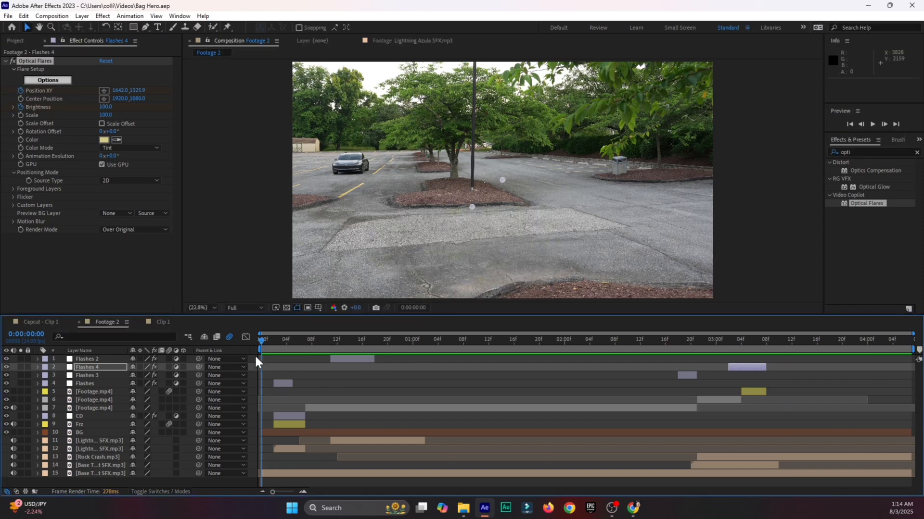
Play the trimmed composition from its start, check the first flash at 0:00:00:04 and return to the first frame
key(space)
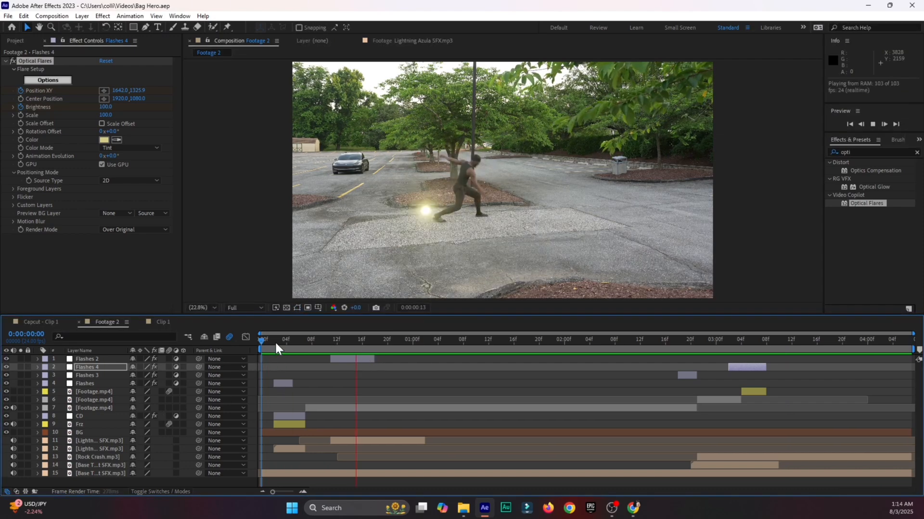
click(285, 339)
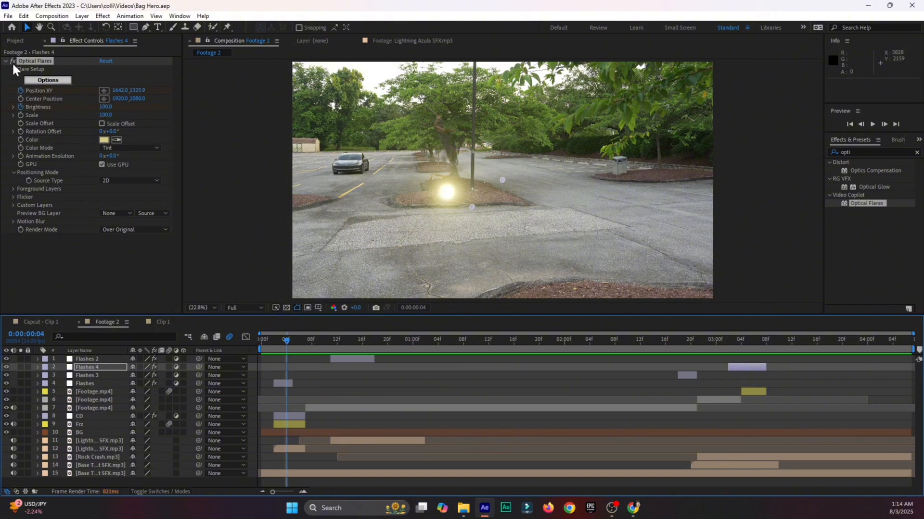
click(13, 38)
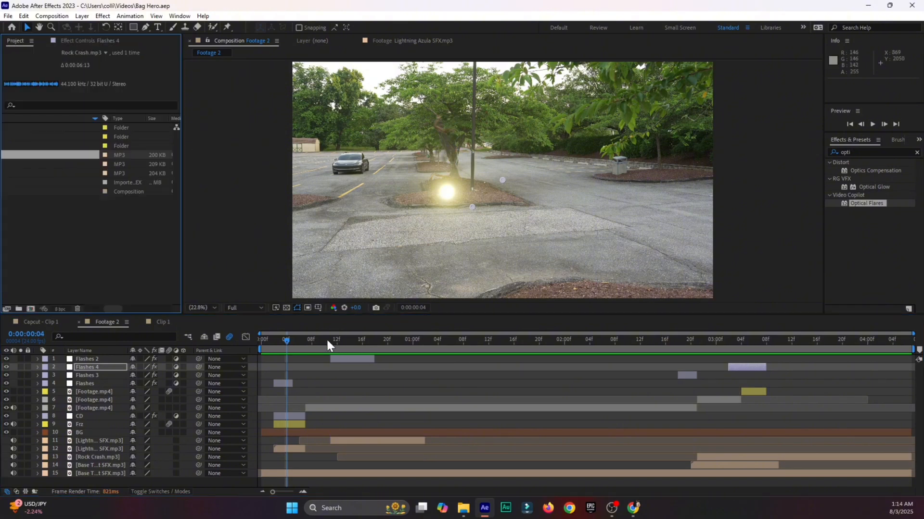
drag(326, 340, 129, 424)
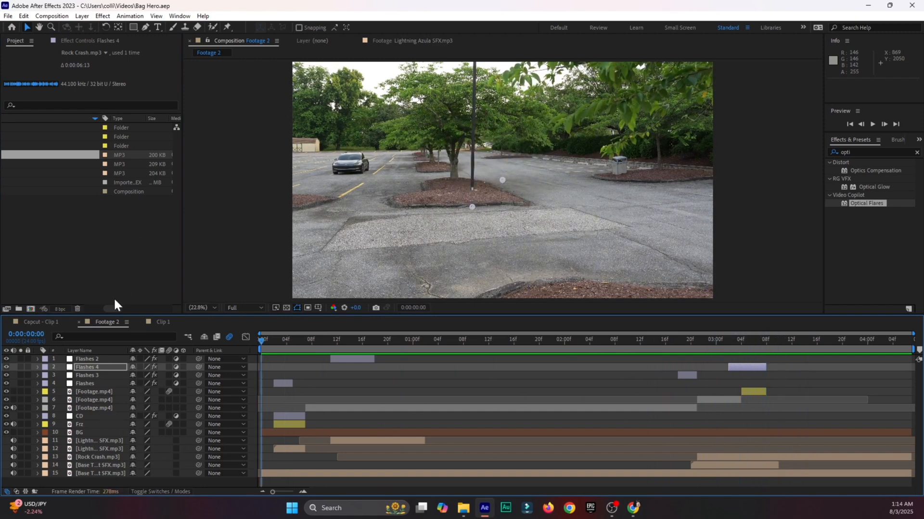
Search the project items for "grou" and look through the ground crack clips
drag(107, 311, 89, 311)
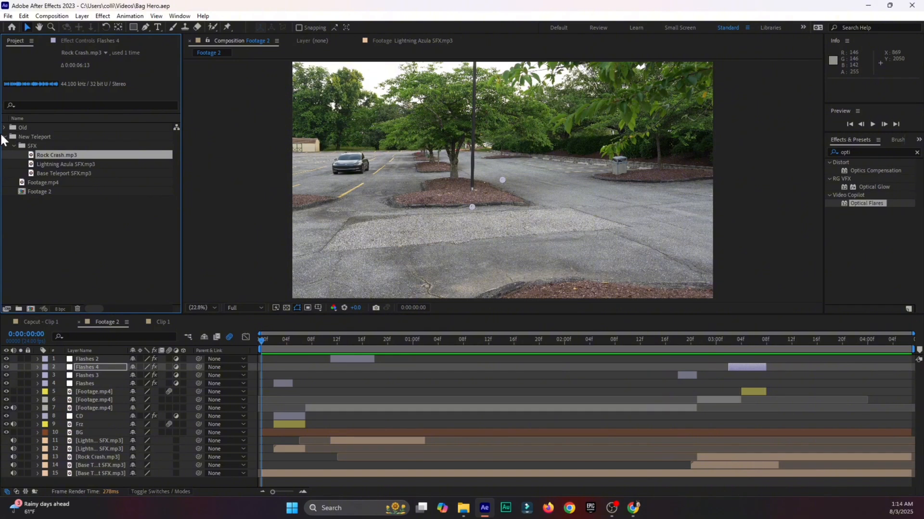
click(5, 137)
click(33, 105)
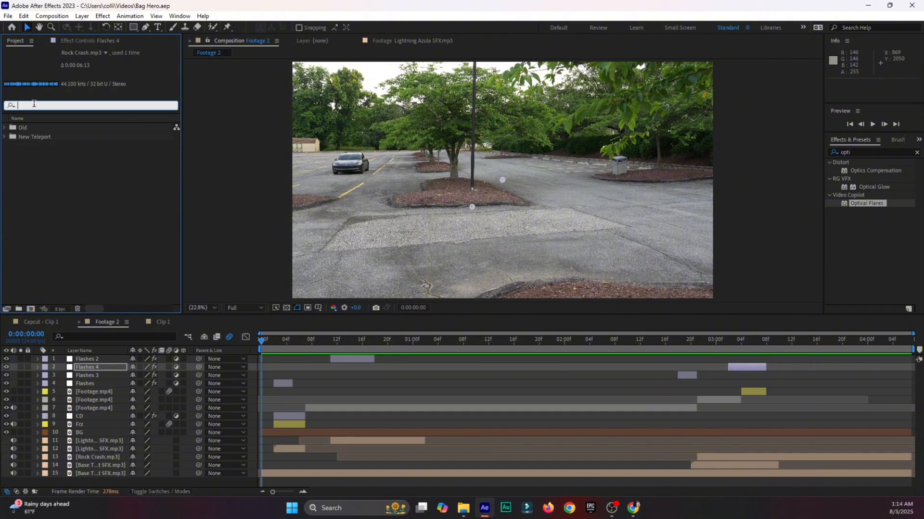
text(grou)
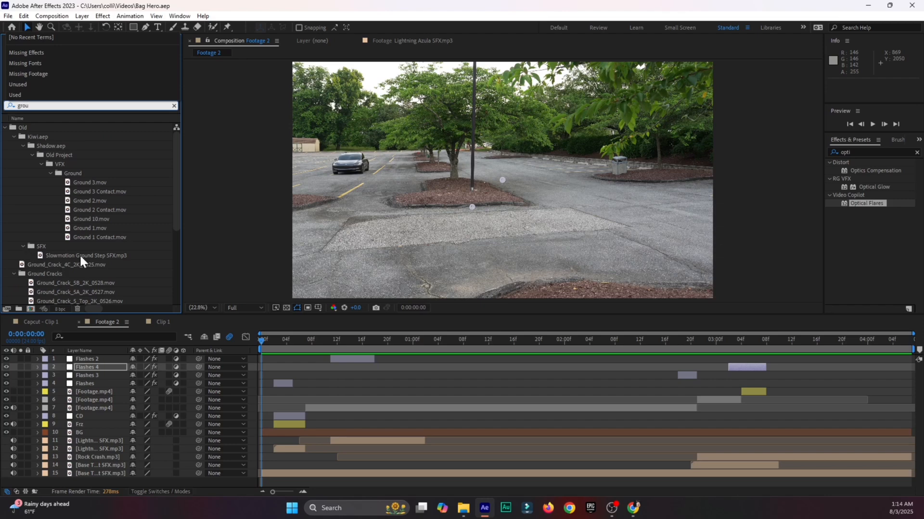
scroll(91, 261, down, 2)
scroll(77, 265, down, 2)
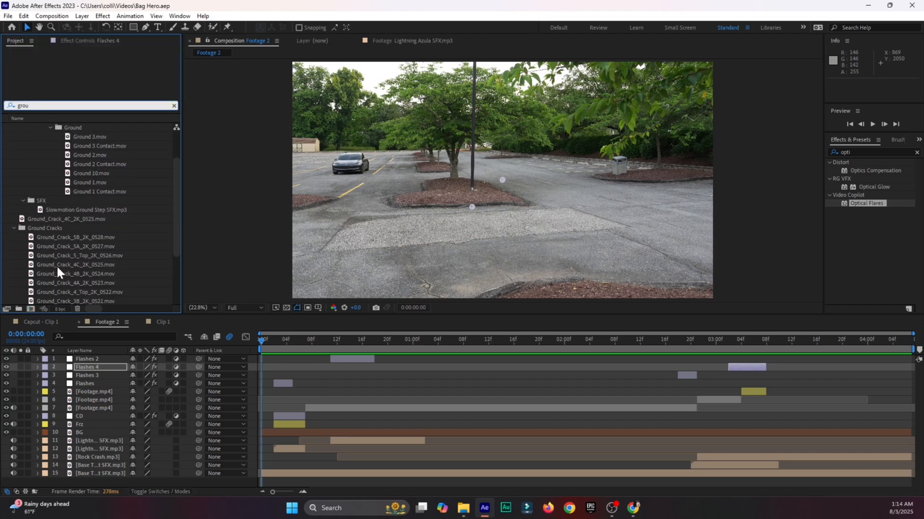
scroll(70, 241, up, 3)
scroll(67, 246, down, 3)
Compare several ground crack clips and play Ground_Crack_3B_2K_0521.mov
click(71, 254)
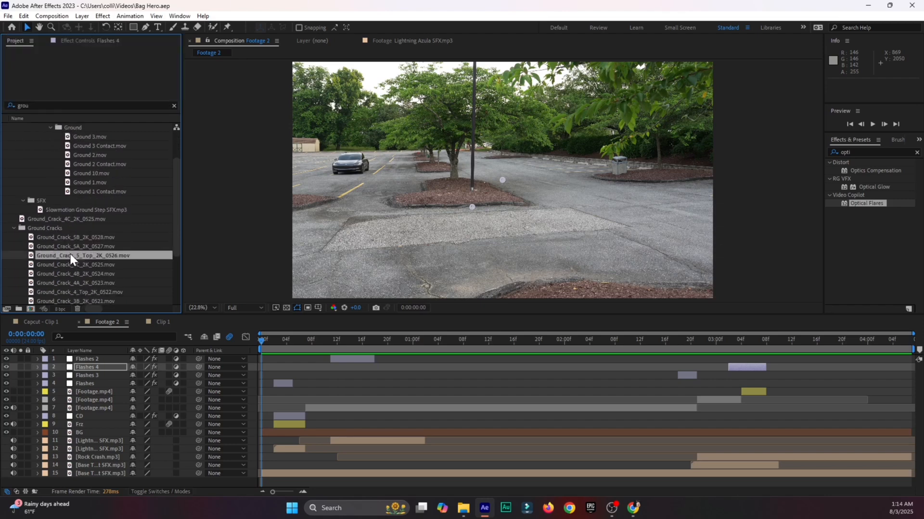
click(73, 245)
scroll(100, 246, down, 3)
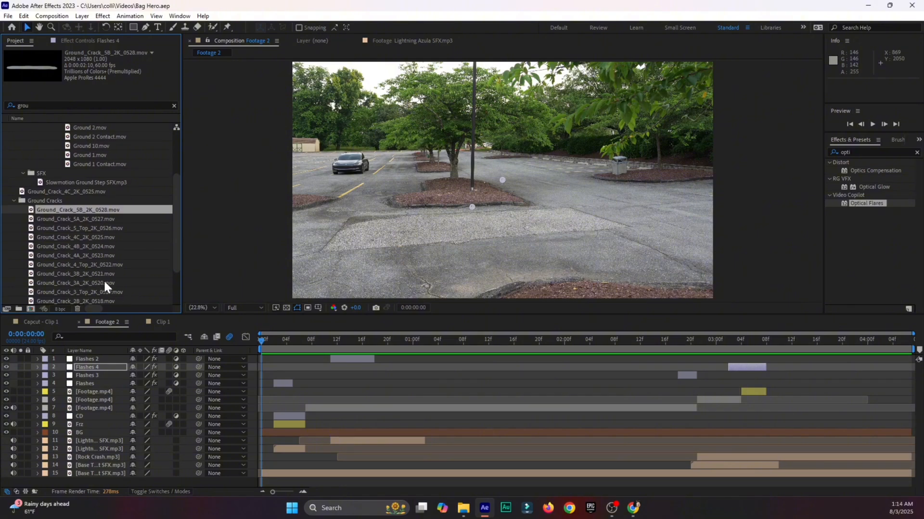
click(107, 273)
click(100, 264)
double_click(90, 273)
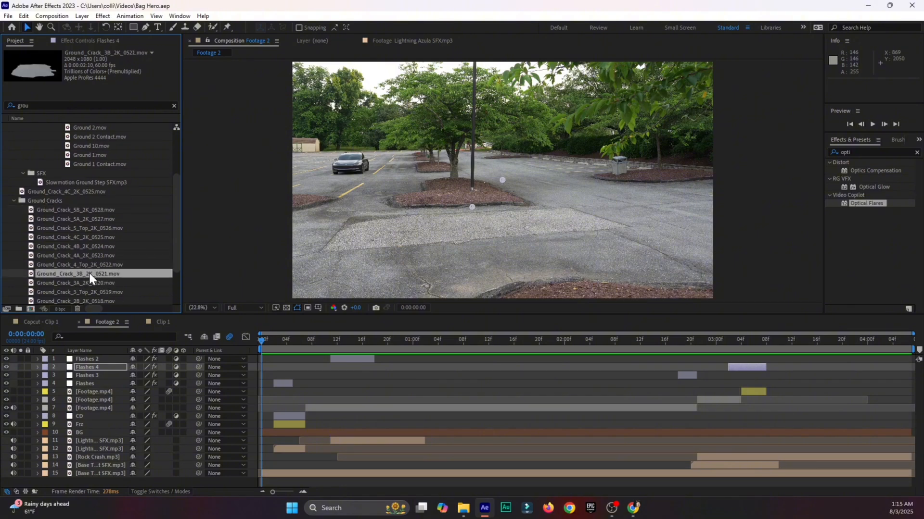
key(space)
scroll(80, 258, down, 2)
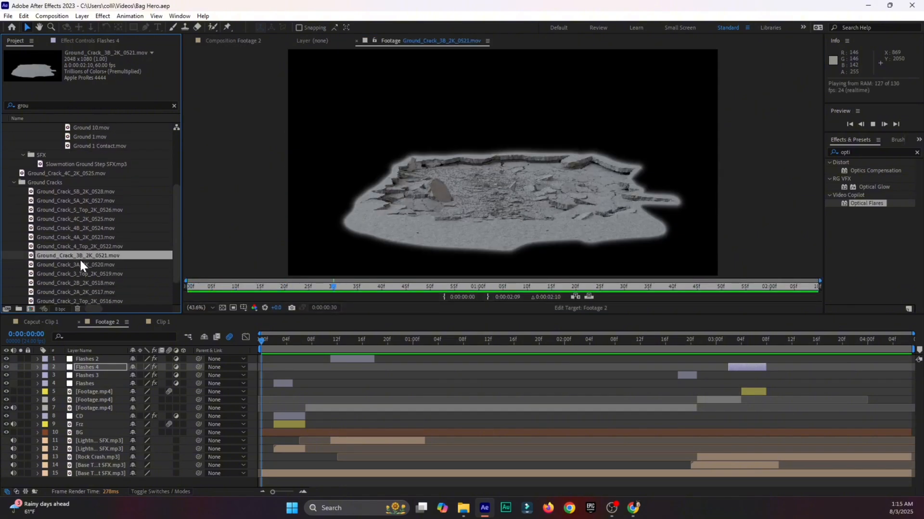
Preview the clips Ground_Crack_3A_2K_0520.mov, Ground_Crack_3_Top_2K_0519.mov and Ground_Crack_2B_2K_0518.mov
click(77, 263)
double_click(77, 263)
scroll(81, 255, down, 2)
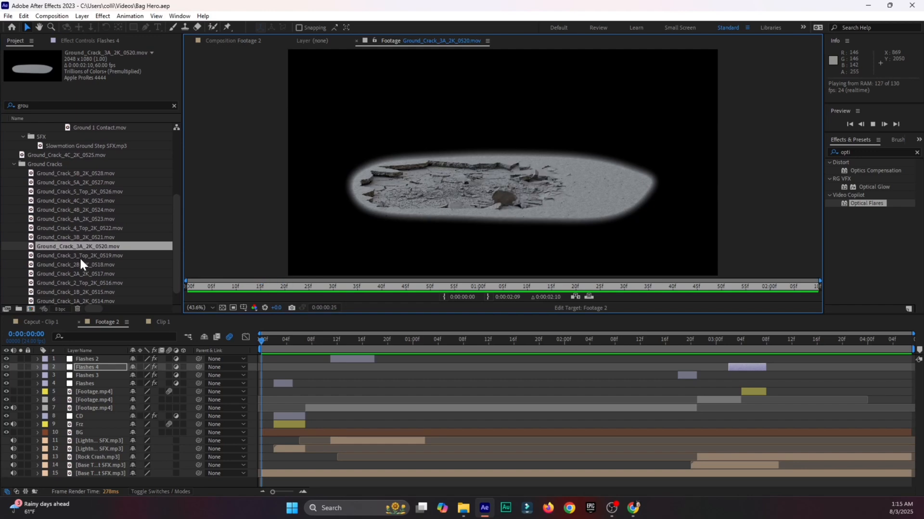
click(79, 256)
double_click(78, 256)
double_click(80, 263)
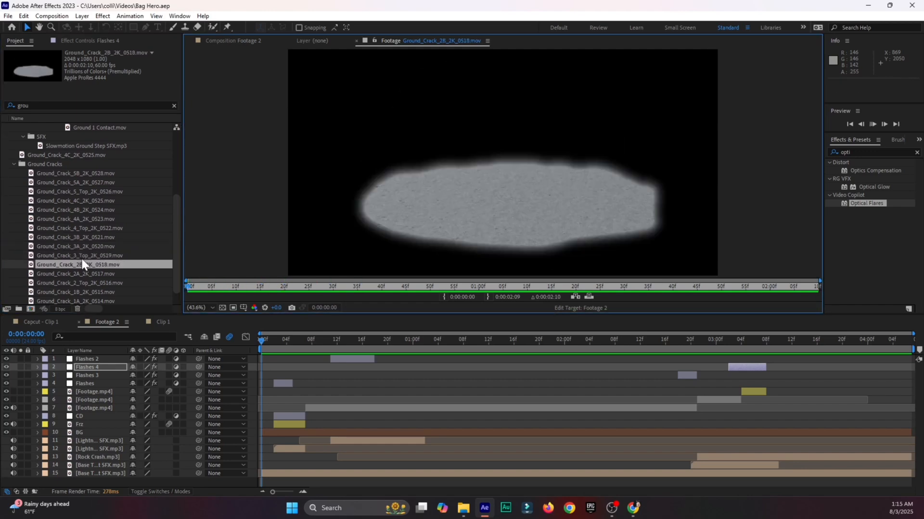
scroll(80, 260, down, 2)
key(space)
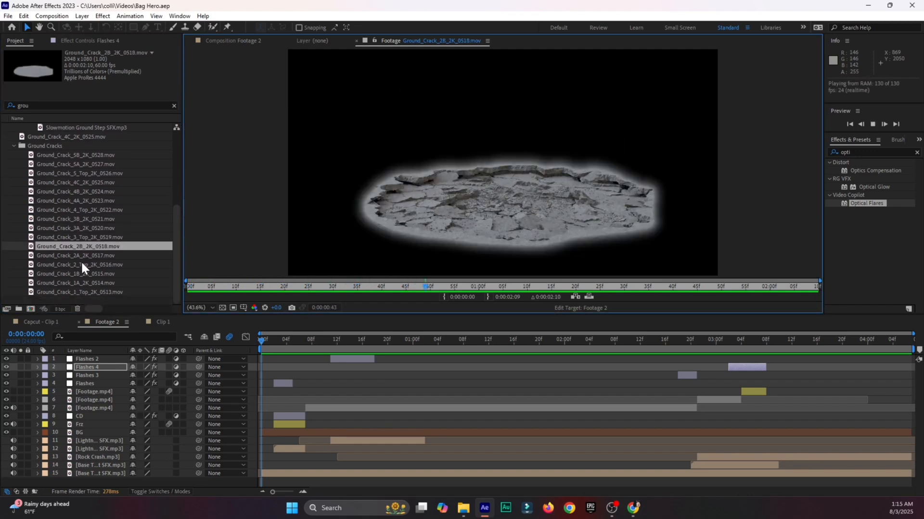
Review the Ground_Crack_2 clips and add Ground_Crack_2A_2K_0517.mov directly above the bottom Footage.mp4 layer, starting at 0:00:00:07
double_click(83, 254)
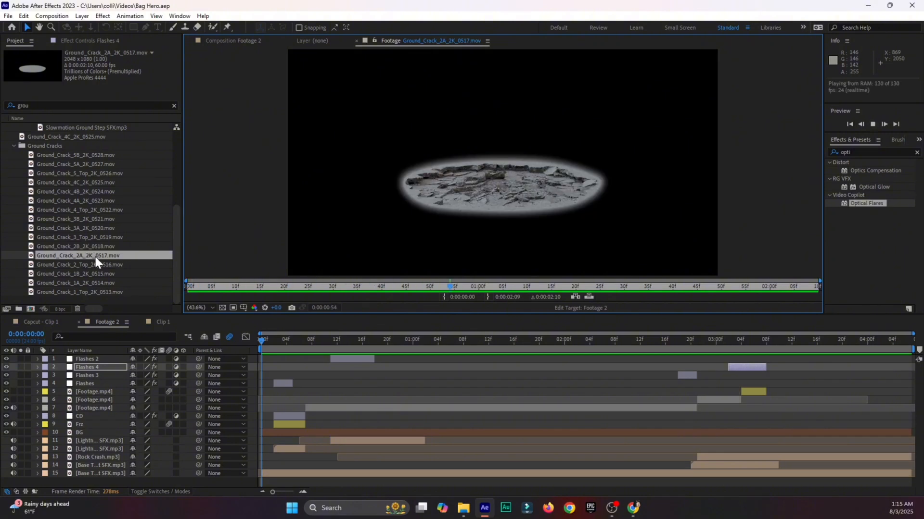
click(95, 264)
double_click(95, 266)
double_click(94, 253)
drag(87, 255, 307, 403)
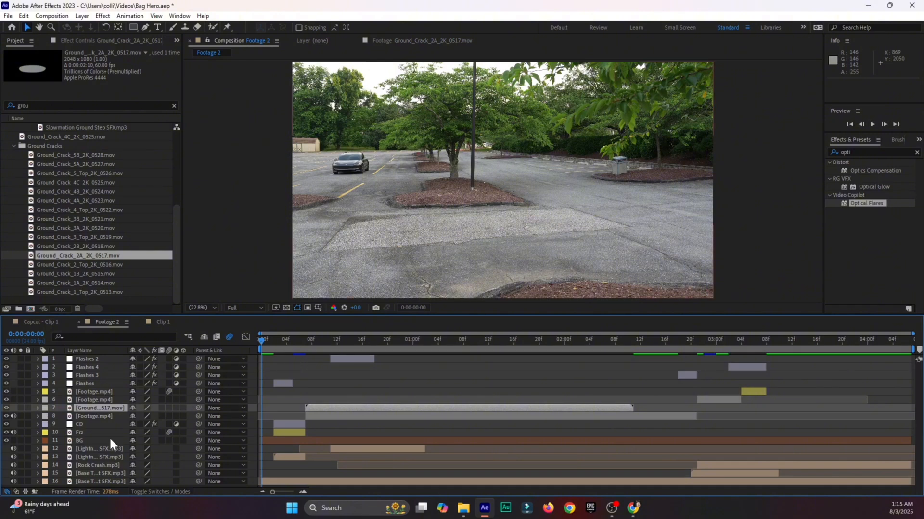
Give the ground crack layer a teal label and move it onto the pavement below the man's feet, at about position 1496, 1472
click(44, 410)
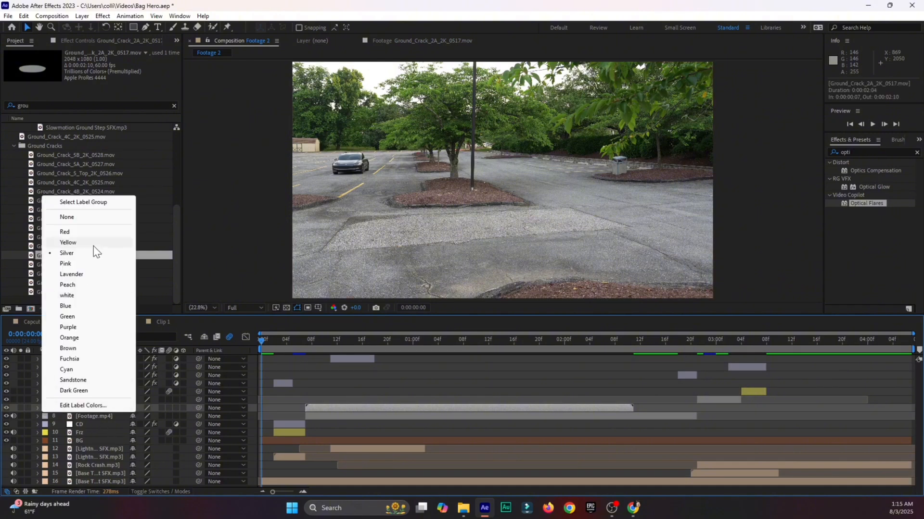
key(Escape)
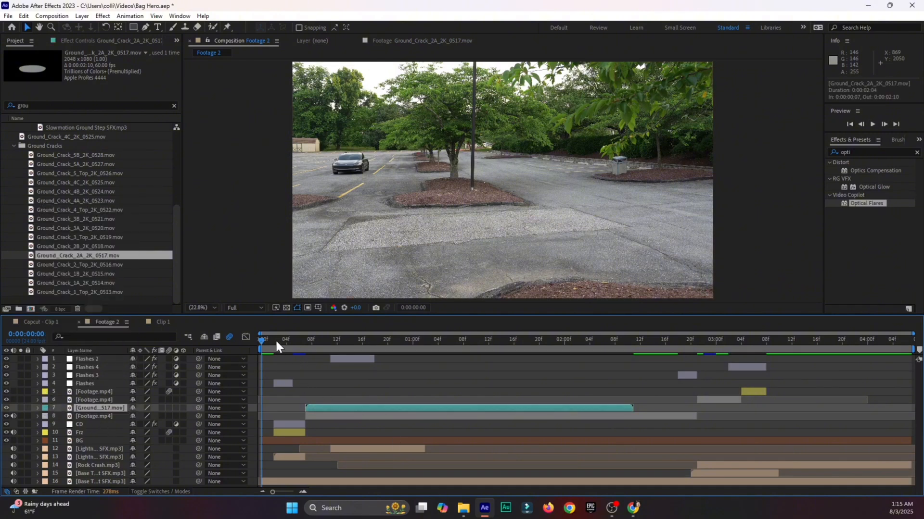
drag(277, 345, 324, 346)
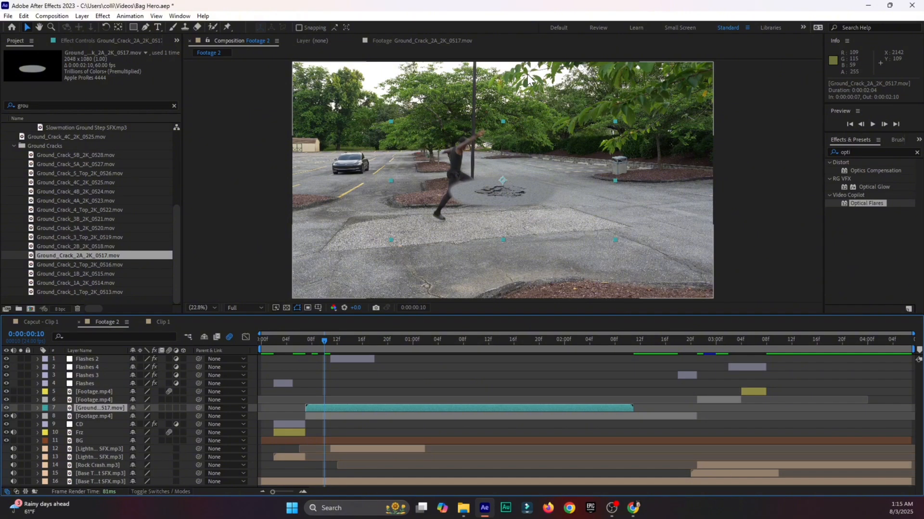
scroll(501, 235, up, 3)
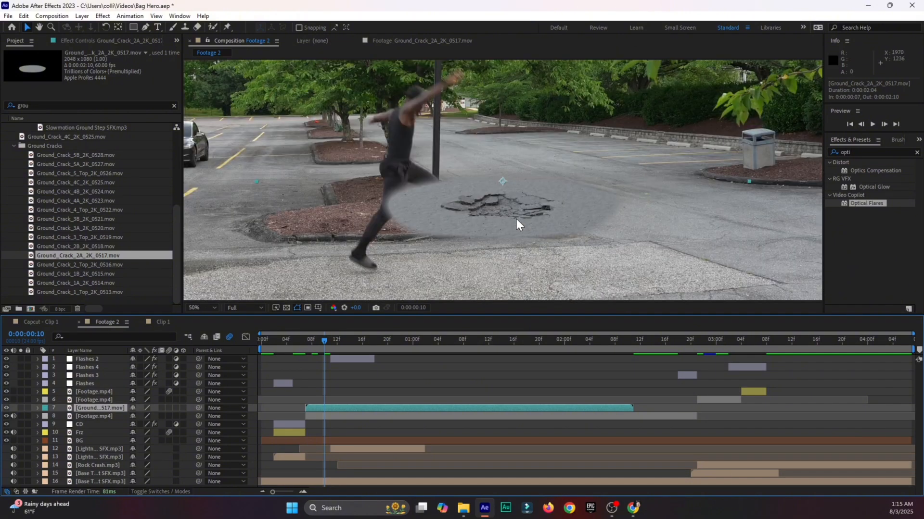
drag(337, 342, 360, 342)
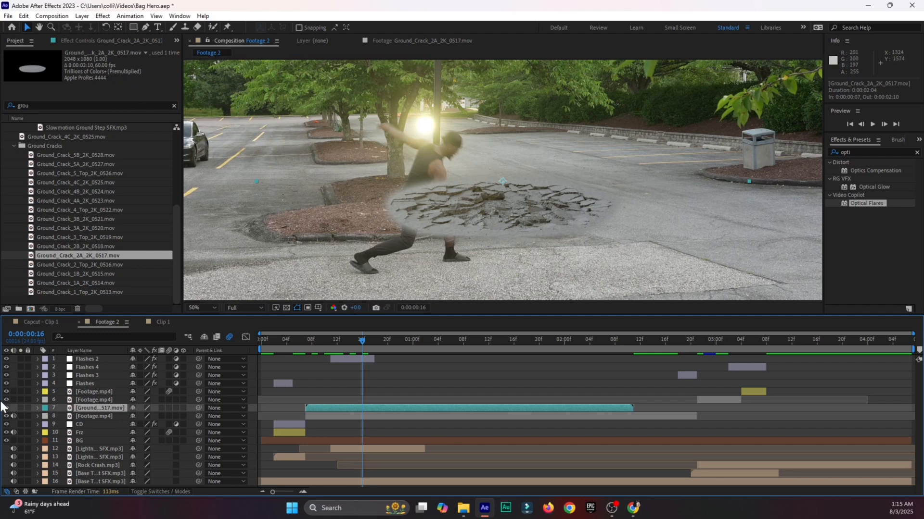
click(19, 407)
click(20, 407)
drag(506, 175, 455, 222)
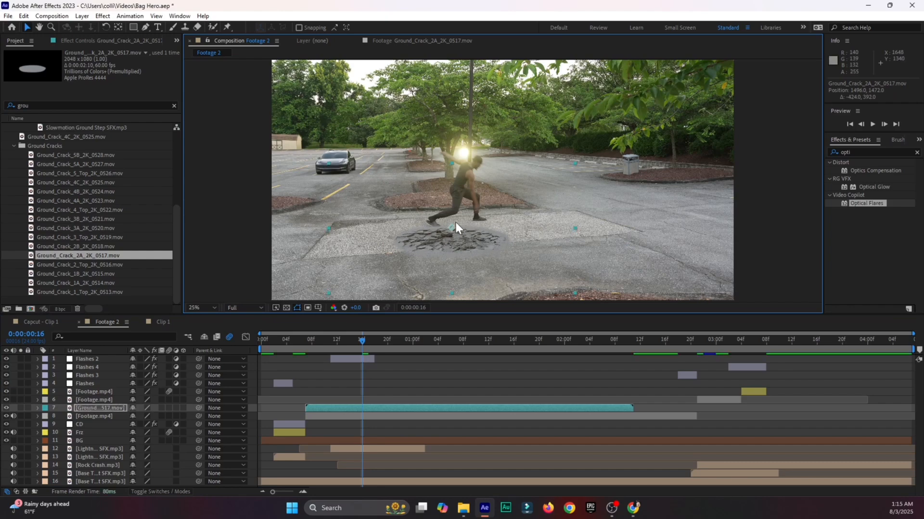
key(period)
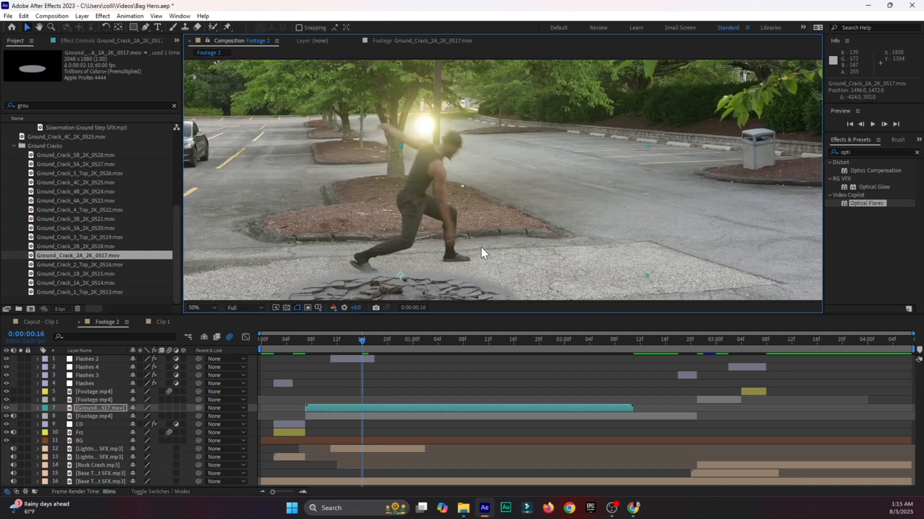
Shift the ground crack layer to start at 0:00:00:10 and trim its in-point to 0:00:00:11, where the foot lands
drag(291, 344, 325, 349)
scroll(522, 231, up, 1)
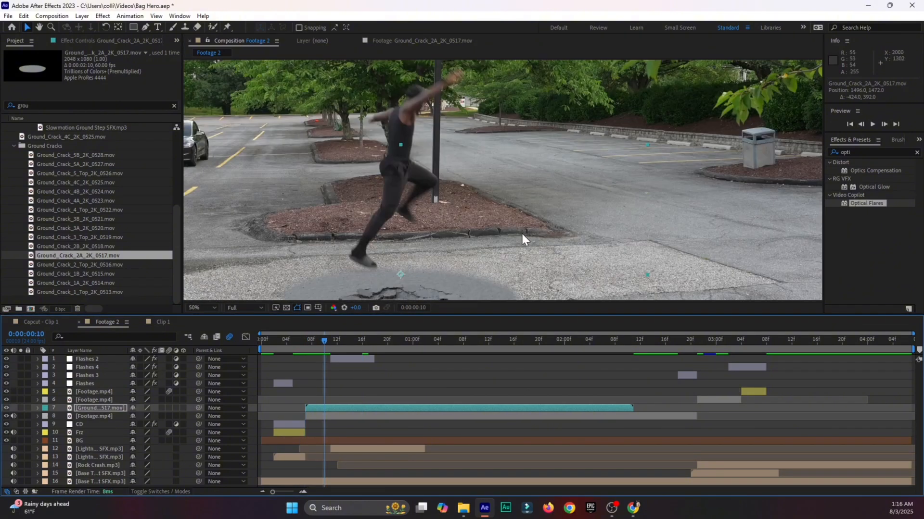
scroll(520, 224, up, 4)
scroll(520, 224, down, 2)
mouse_move(329, 341)
mouse_down()
mouse_move(342, 345)
mouse_move(328, 347)
mouse_up()
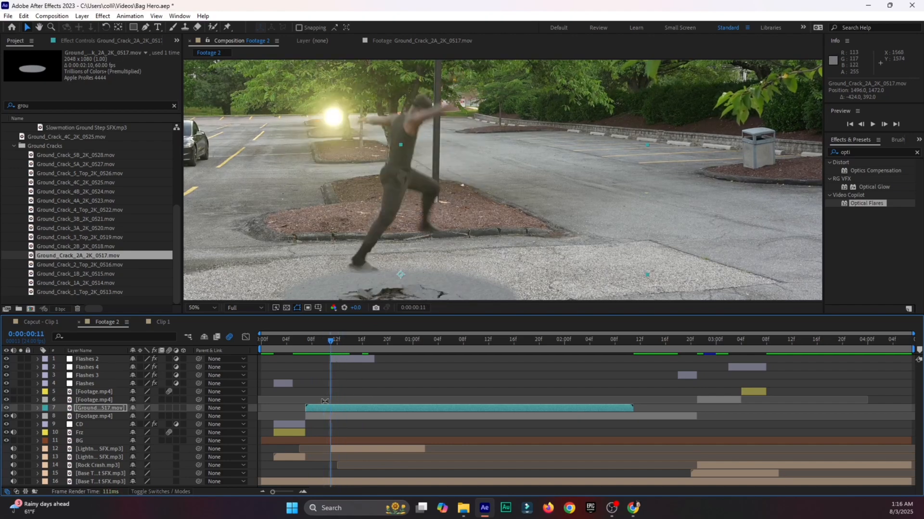
drag(323, 408, 329, 407)
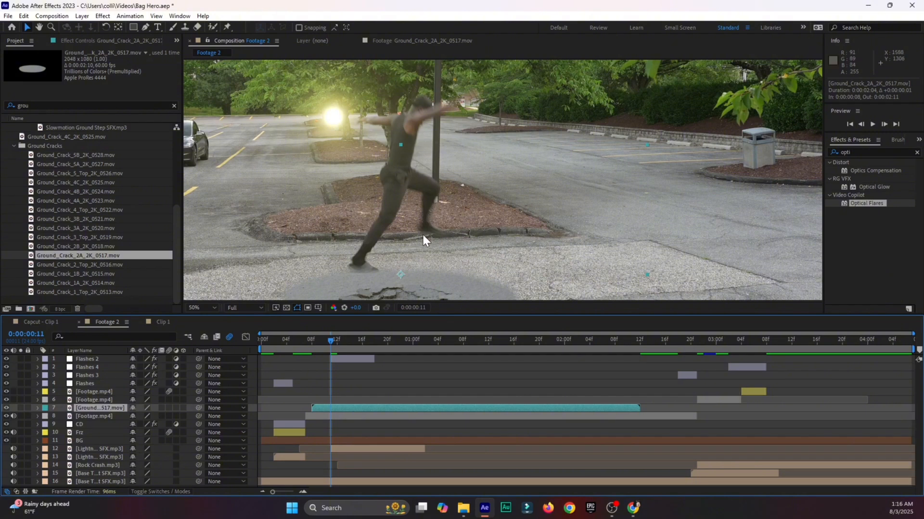
mouse_move(370, 409)
mouse_down()
mouse_move(361, 409)
mouse_move(372, 410)
mouse_up()
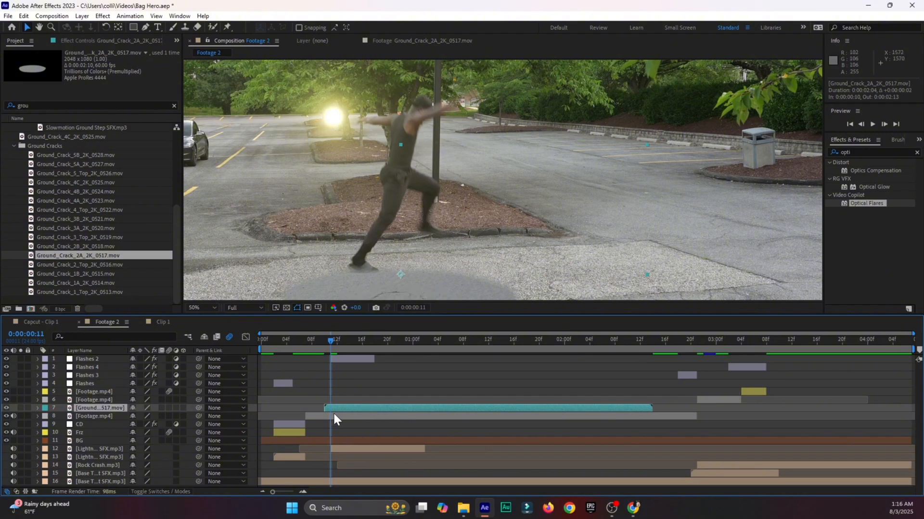
click(376, 308)
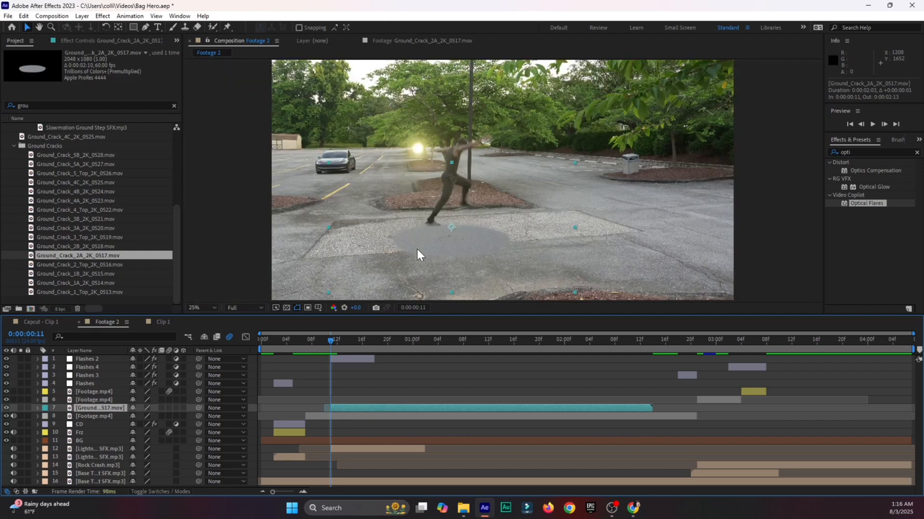
Time-stretch the ground crack layer with a stretch factor of 75, holding the layer in-point in place
key(F5)
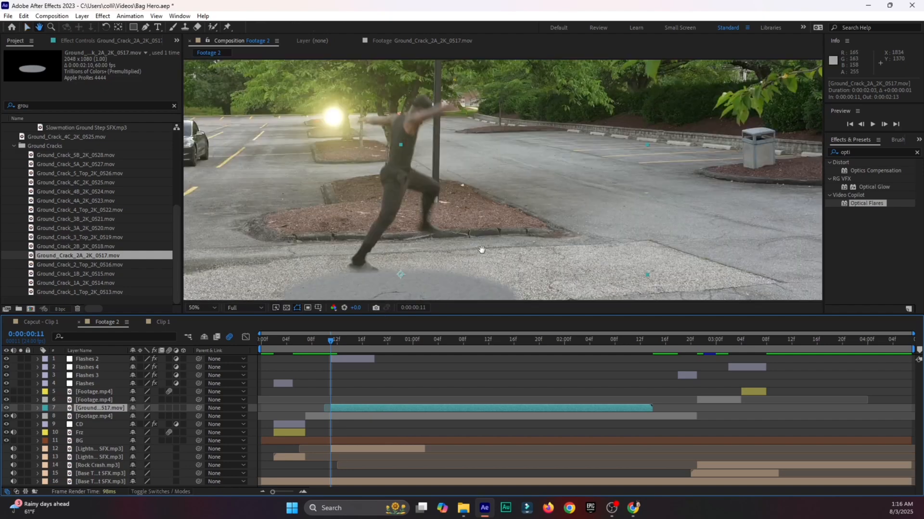
drag(481, 249, 470, 169)
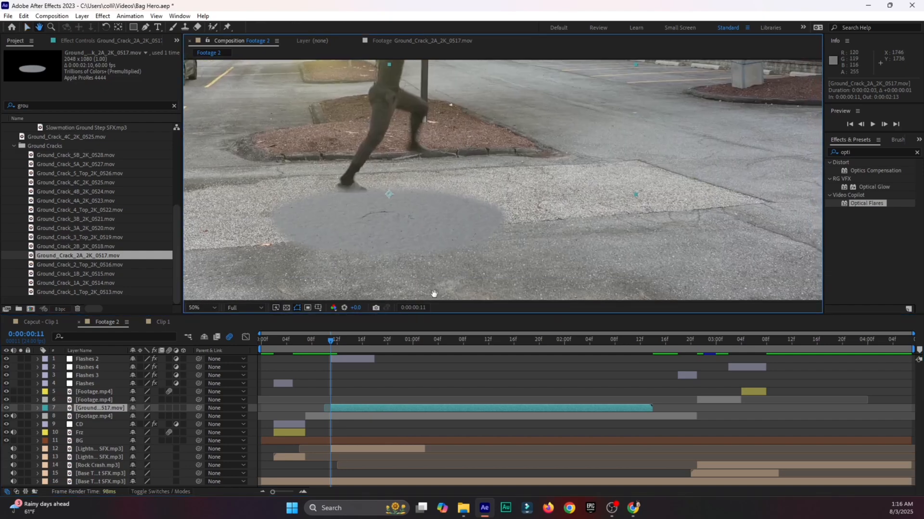
right_click(340, 408)
mouse_move(396, 173)
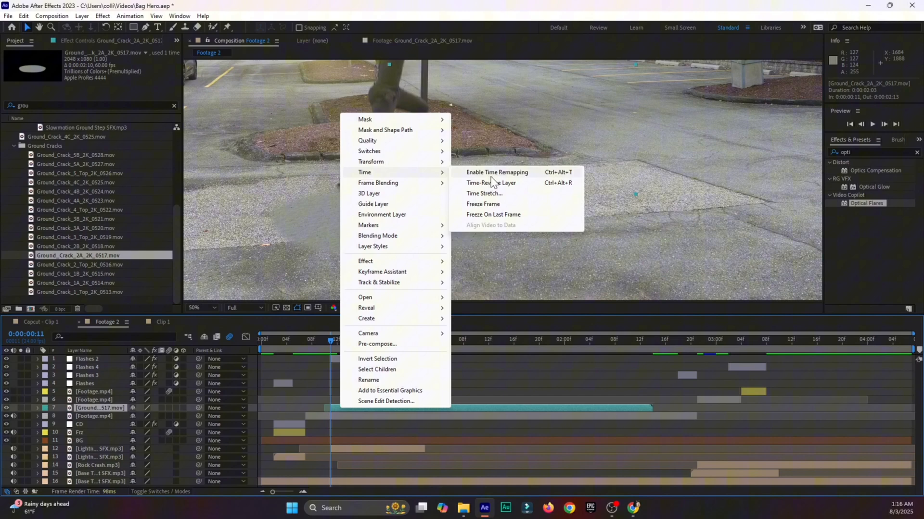
click(511, 193)
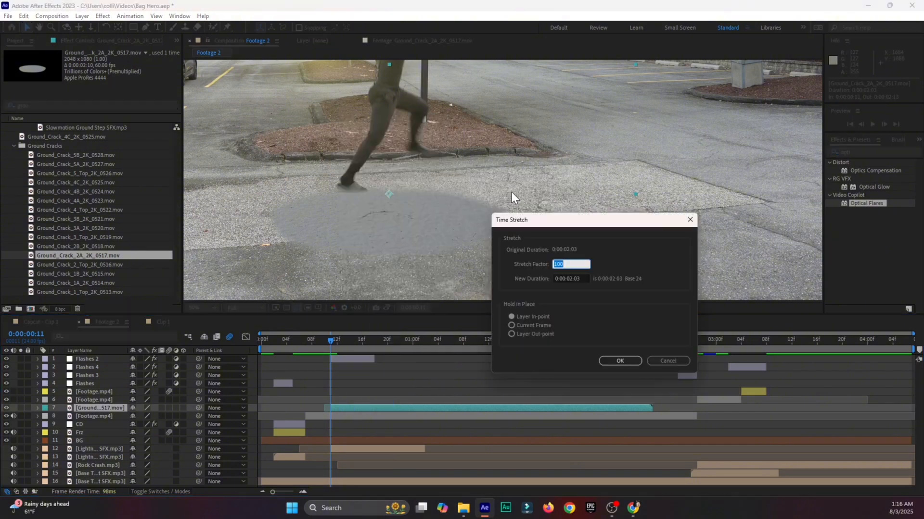
text(75)
key(Return)
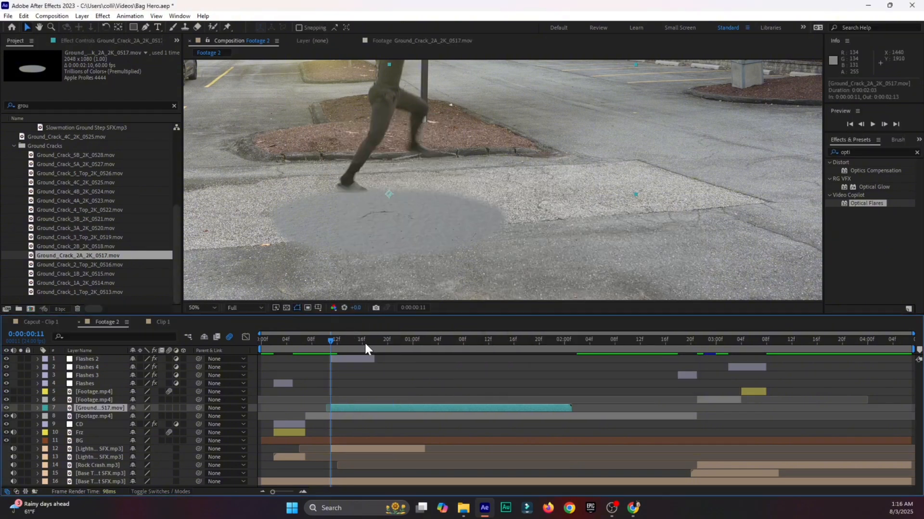
Play the composition from about 0:00:00:09 to check the ground crack's timing, and save the project
drag(334, 343, 320, 340)
key(space)
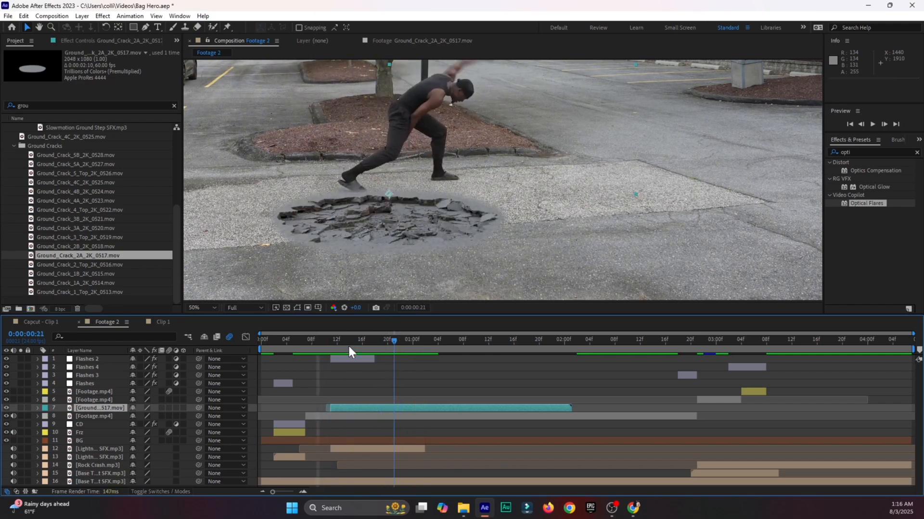
key(space)
key(space)
click(314, 345)
key(space)
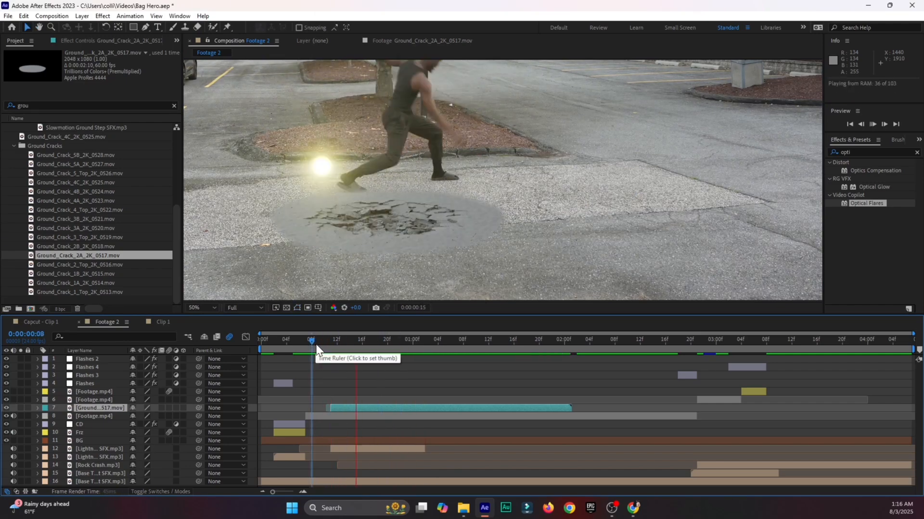
click(316, 345)
key(space)
key(space)
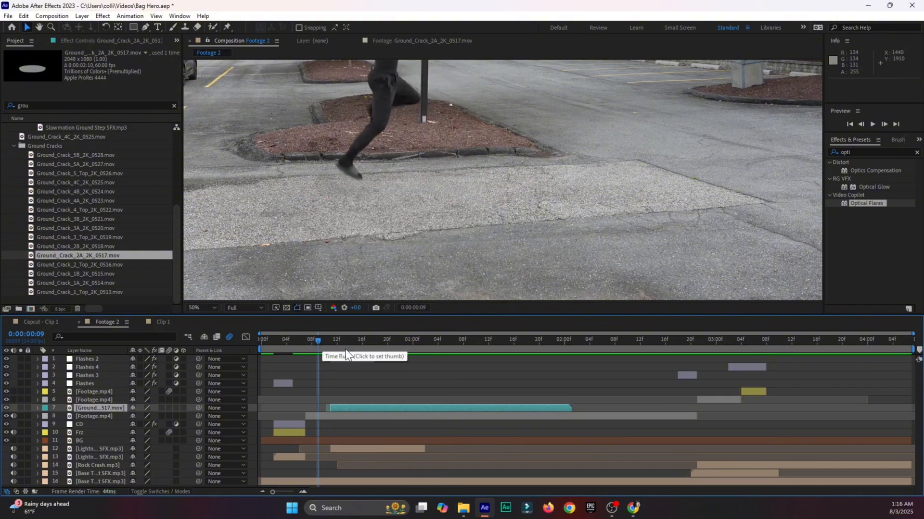
key(ctrl+s)
Apply Linear Color Key to the ground crack layer at 0:00:00:20 and sample the clip's grey ground surface as the key color
click(335, 341)
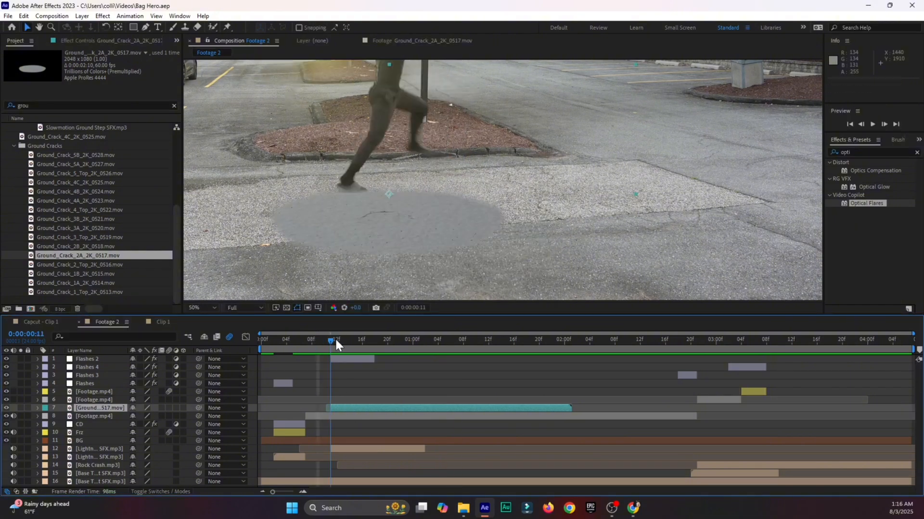
drag(336, 341, 388, 340)
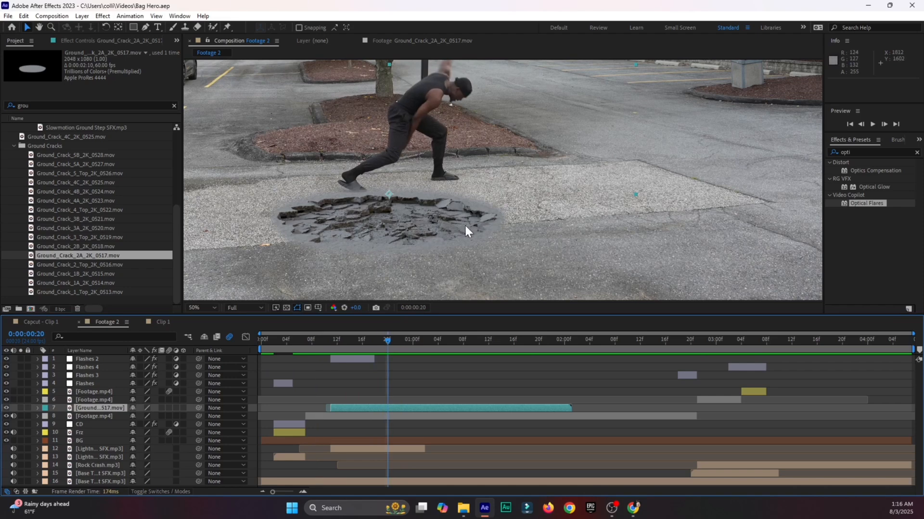
click(861, 151)
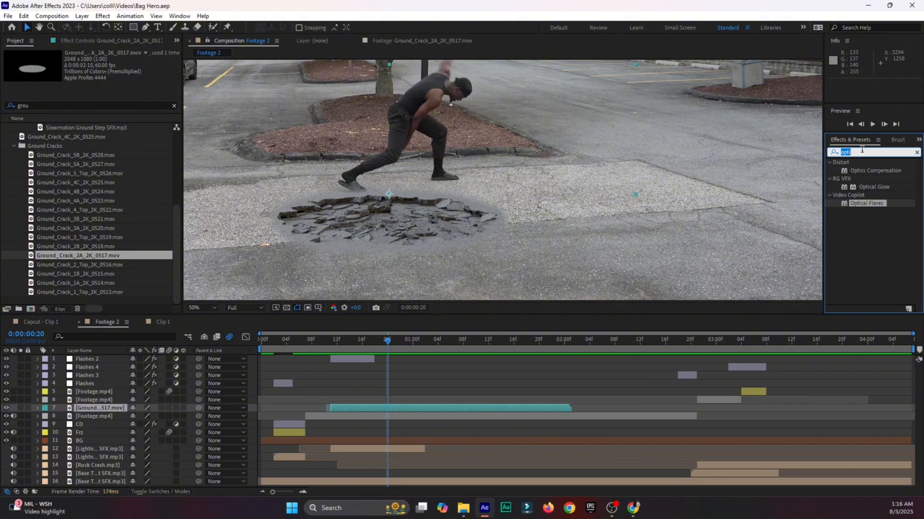
text(line)
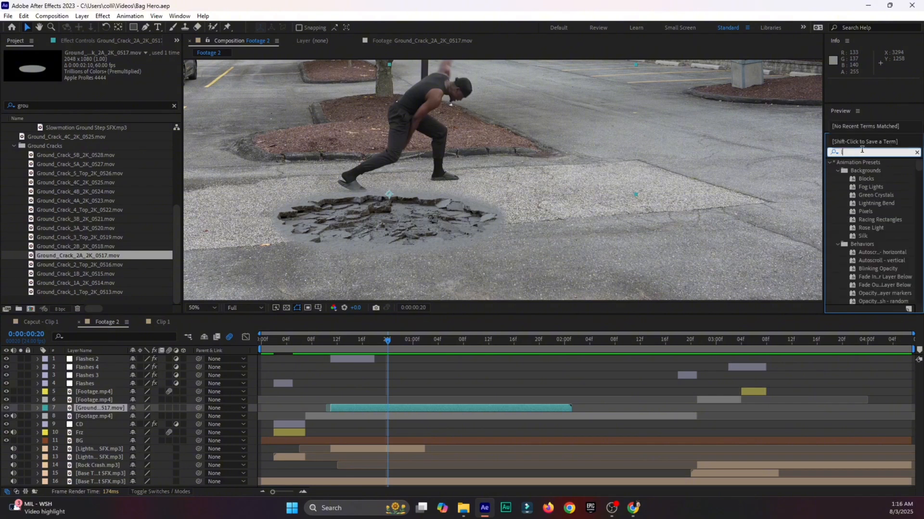
text(a)
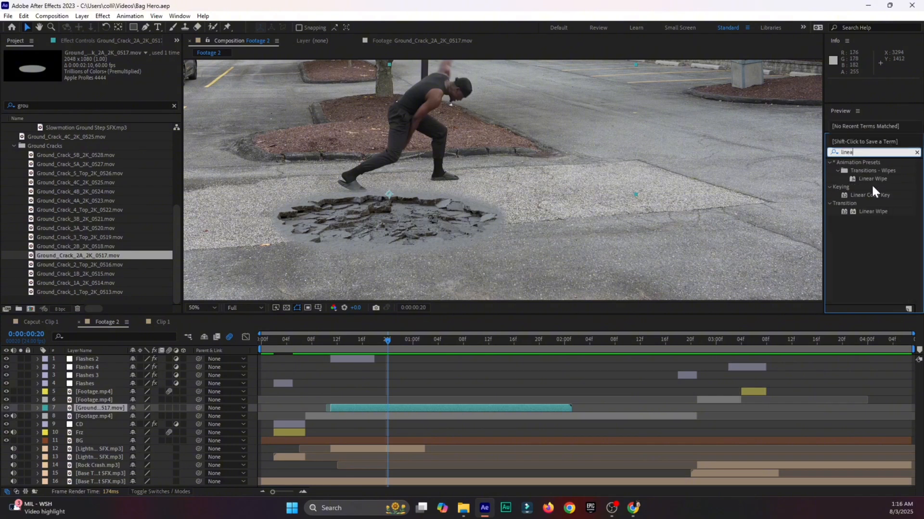
click(870, 196)
drag(877, 193, 455, 408)
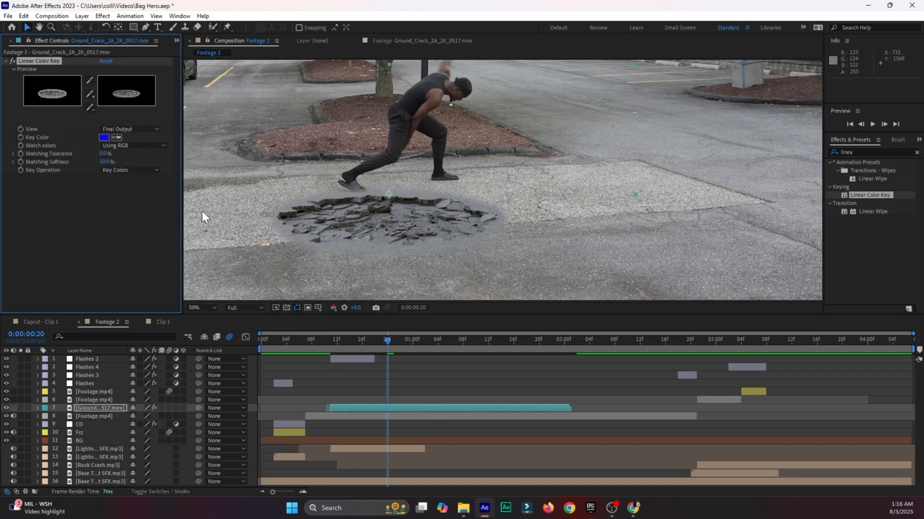
click(117, 137)
click(474, 204)
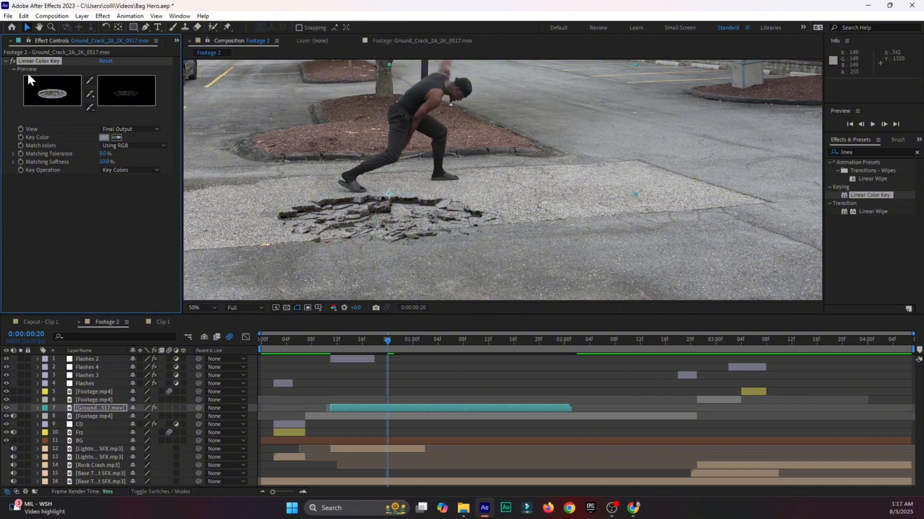
click(5, 62)
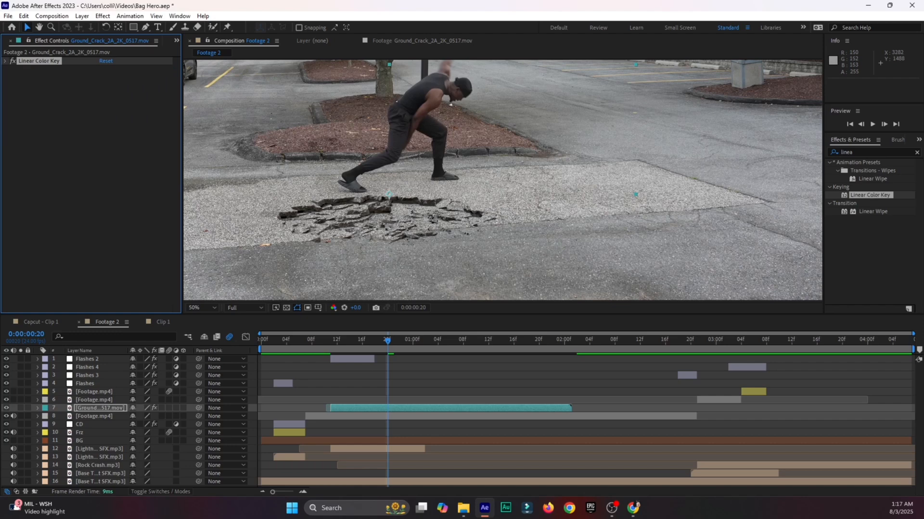
Try the Tint effect on the ground crack layer and delete it
click(849, 151)
double_click(852, 152)
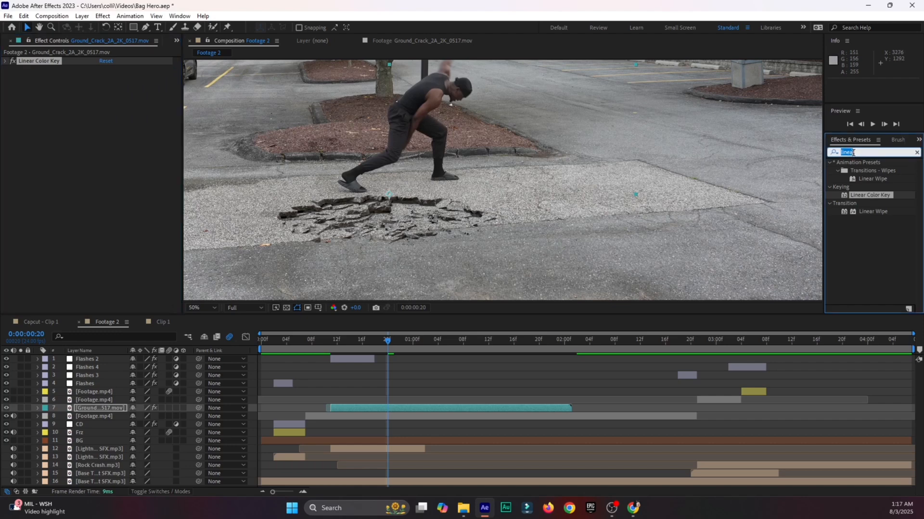
key(BackSpace)
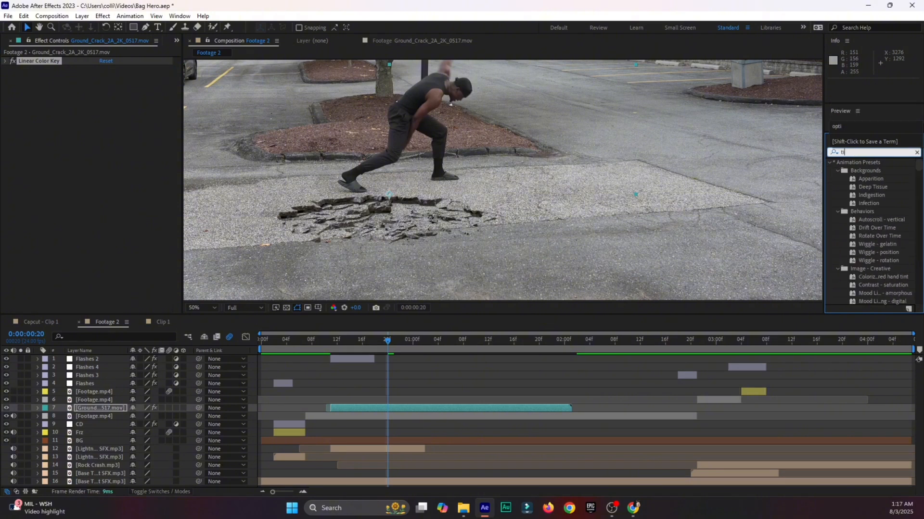
text(tint)
click(865, 195)
drag(866, 195, 378, 407)
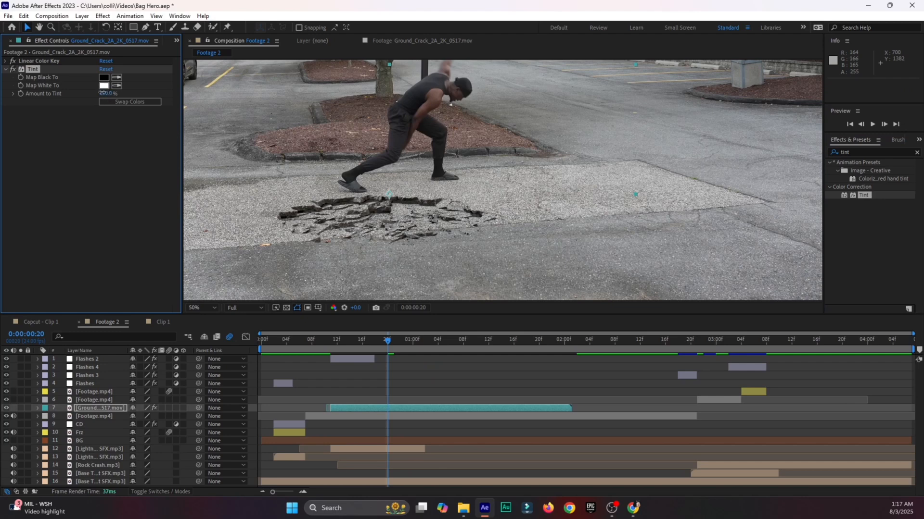
drag(102, 93, 72, 68)
key(Delete)
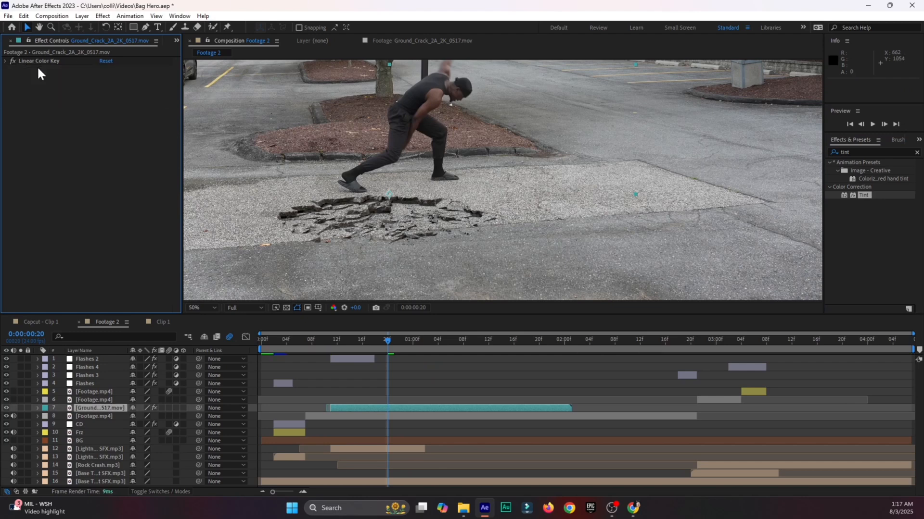
Apply Hue/Saturation to the ground crack layer and enable Colorize
click(853, 152)
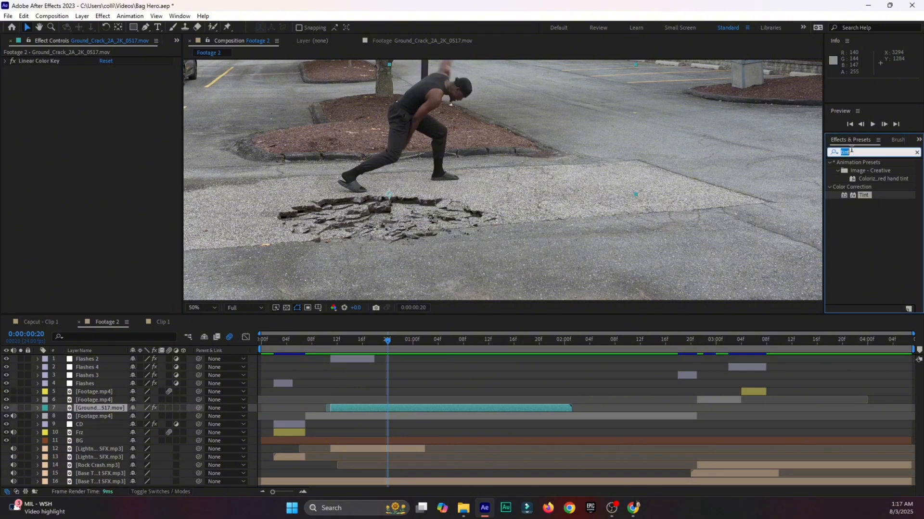
text(hue)
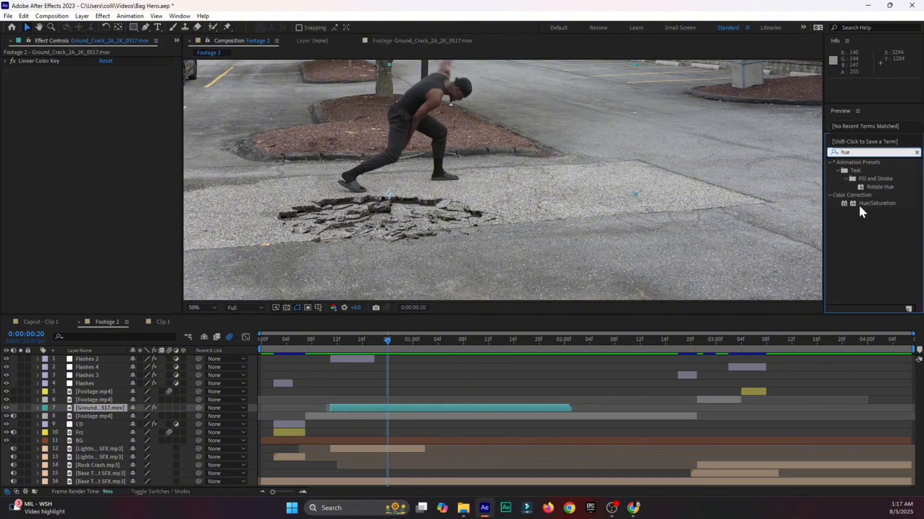
drag(859, 207, 421, 405)
click(102, 186)
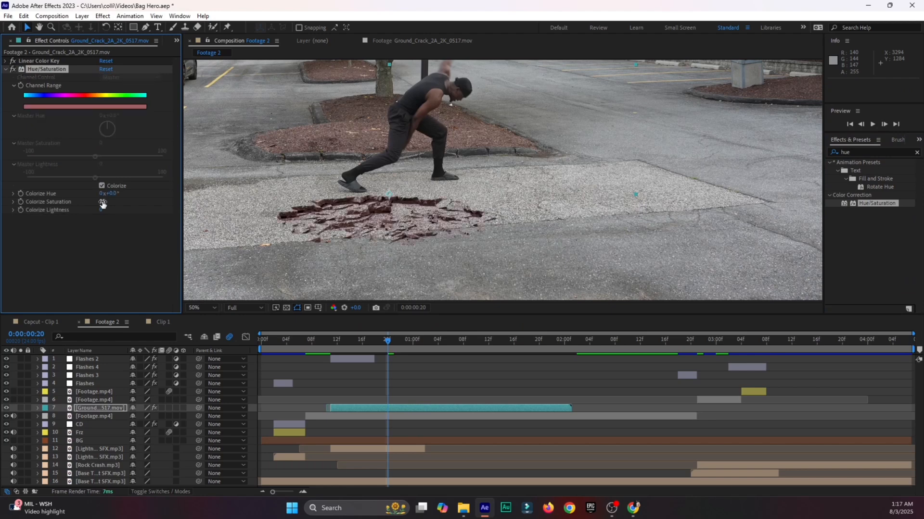
Set the ground crack's Colorize Saturation to 0 and Colorize Lightness to -4, comparing its tone with the surrounding pavement
mouse_move(94, 204)
mouse_down()
mouse_move(59, 204)
mouse_move(99, 215)
mouse_up()
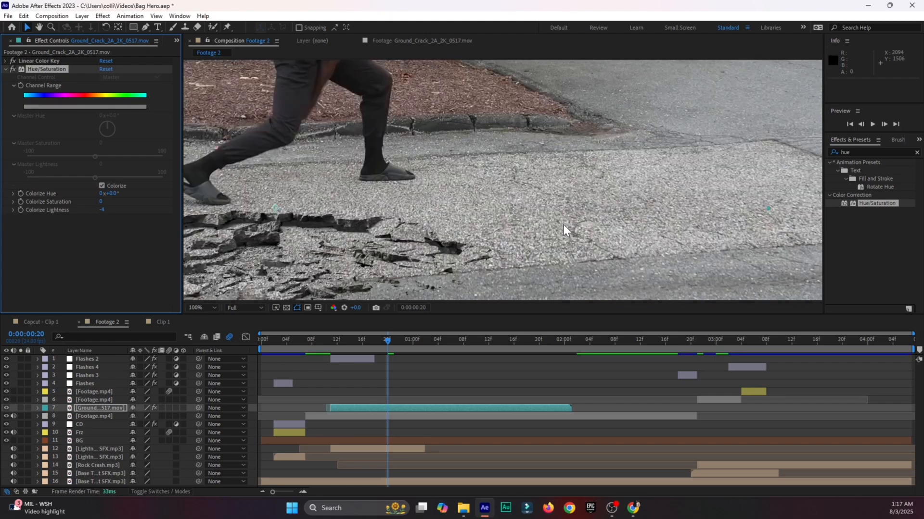
key(period)
scroll(599, 232, down, 3)
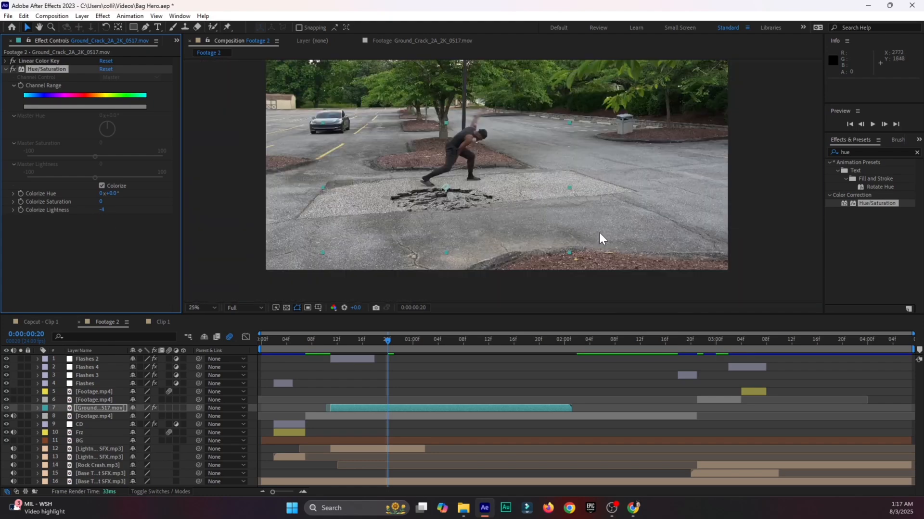
scroll(596, 232, up, 3)
scroll(332, 255, down, 2)
scroll(438, 197, up, 1)
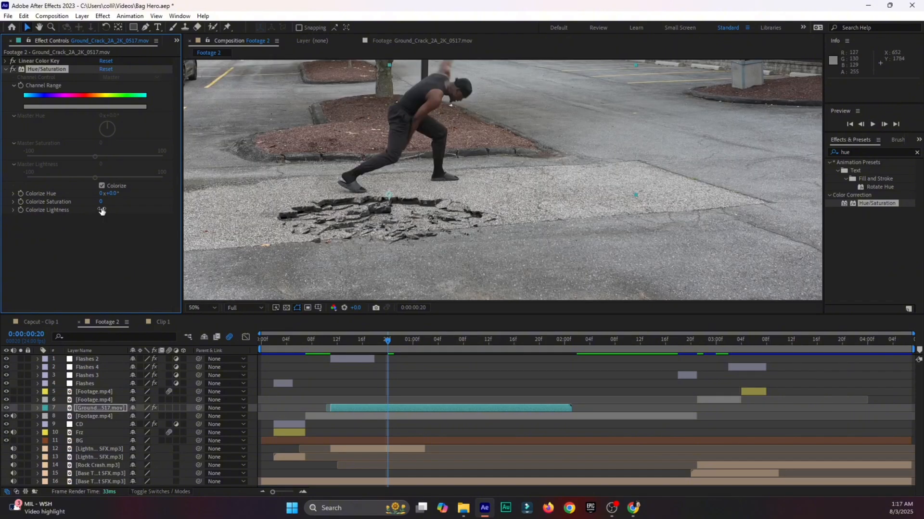
Raise the ground crack's Colorize Lightness to 3 to match the pavement, and save the project
drag(102, 210, 105, 209)
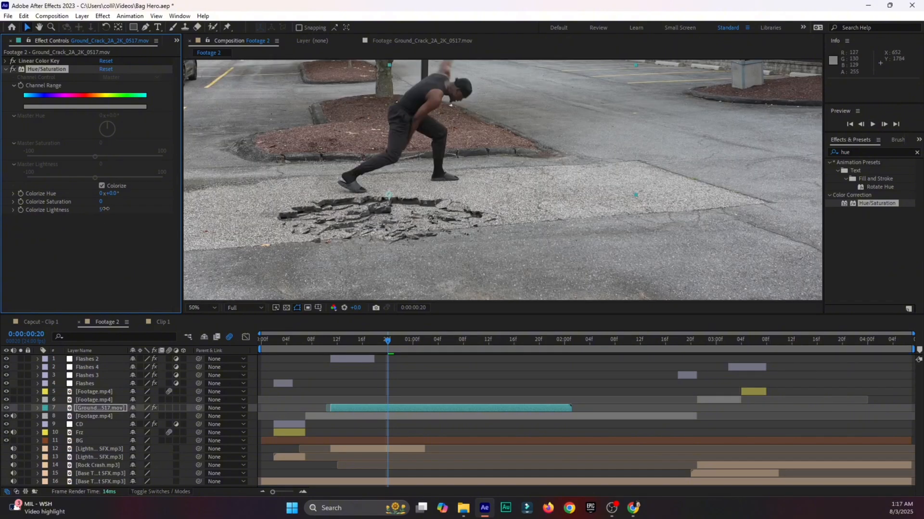
scroll(415, 220, down, 1)
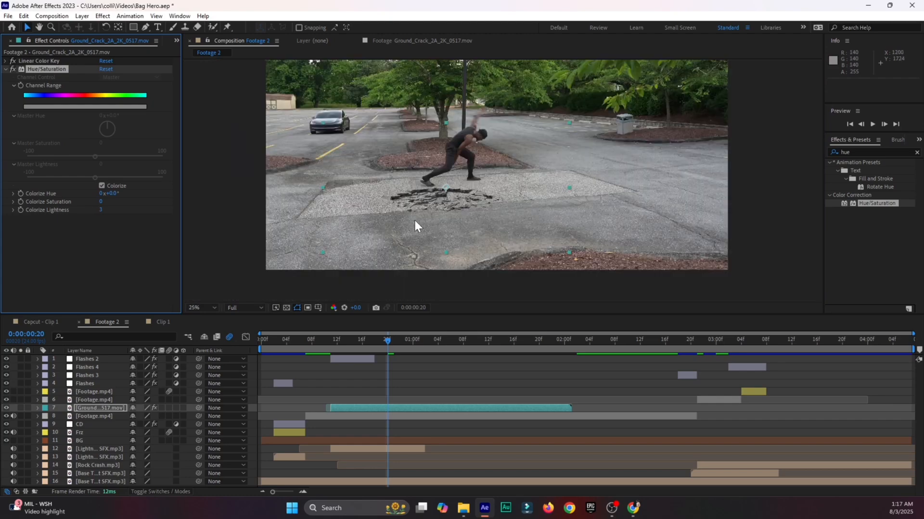
scroll(391, 206, up, 1)
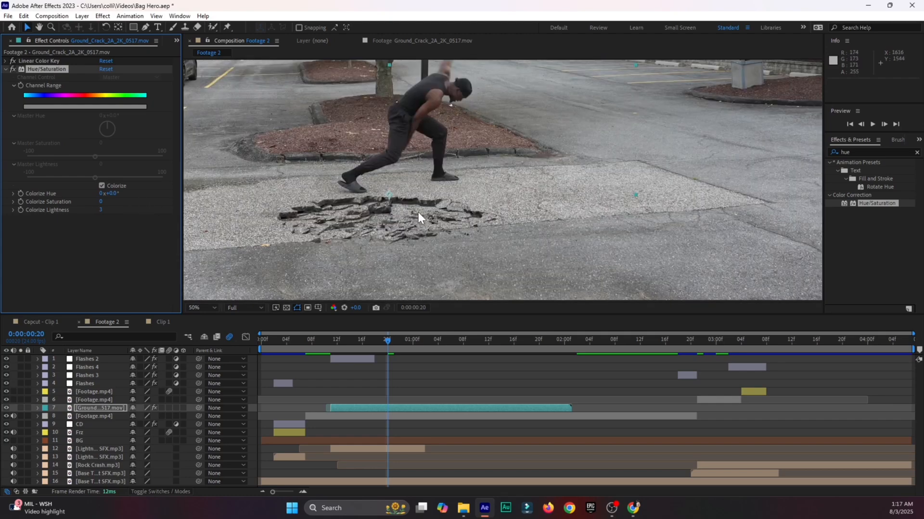
key(ctrl+s)
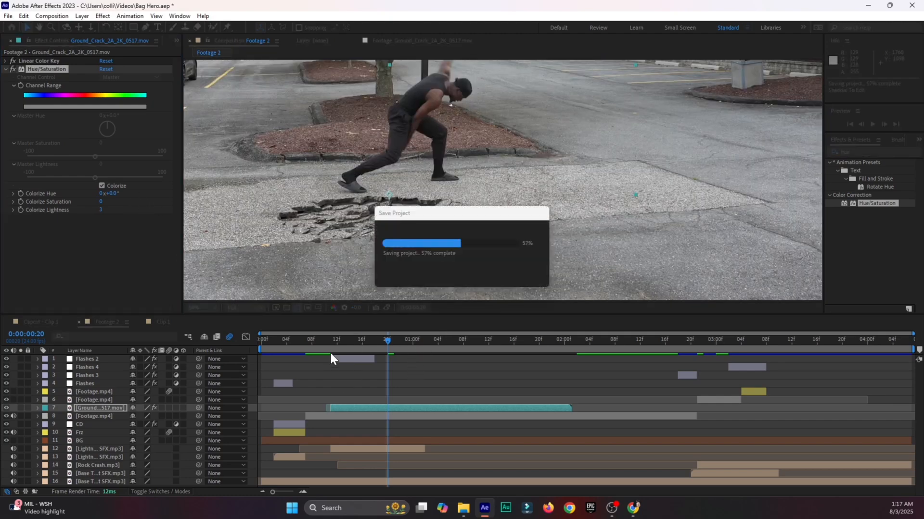
Move the ground crack under the man's feet to position 1600, 1340, checking its placement between 0:00:00:11 and 0:00:00:22
drag(391, 229, 417, 190)
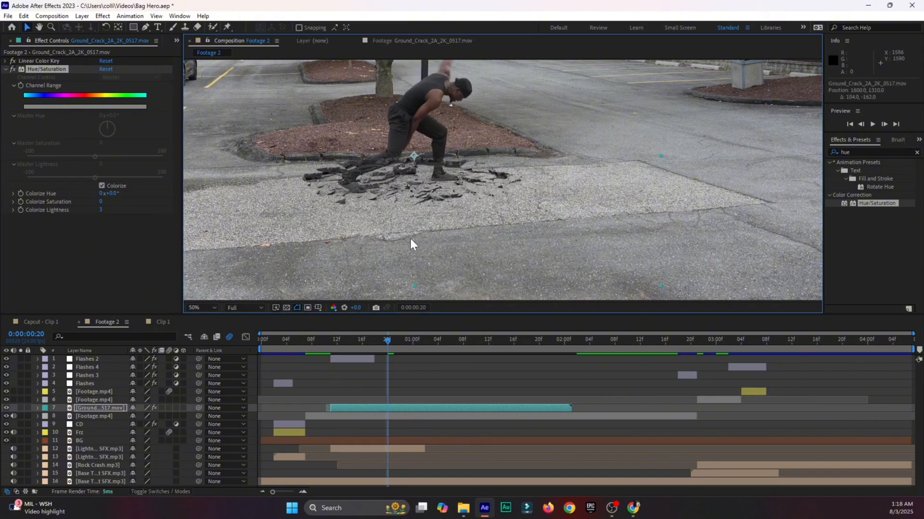
drag(331, 342, 337, 410)
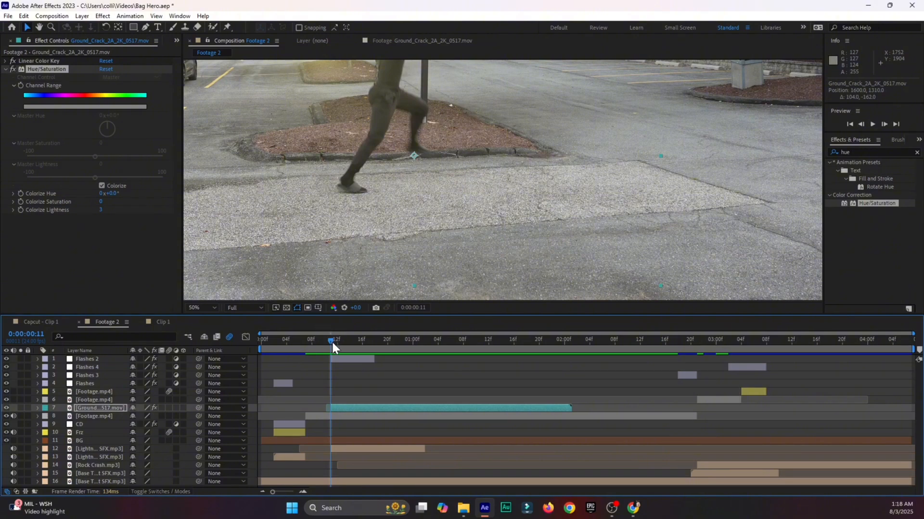
drag(333, 344, 404, 347)
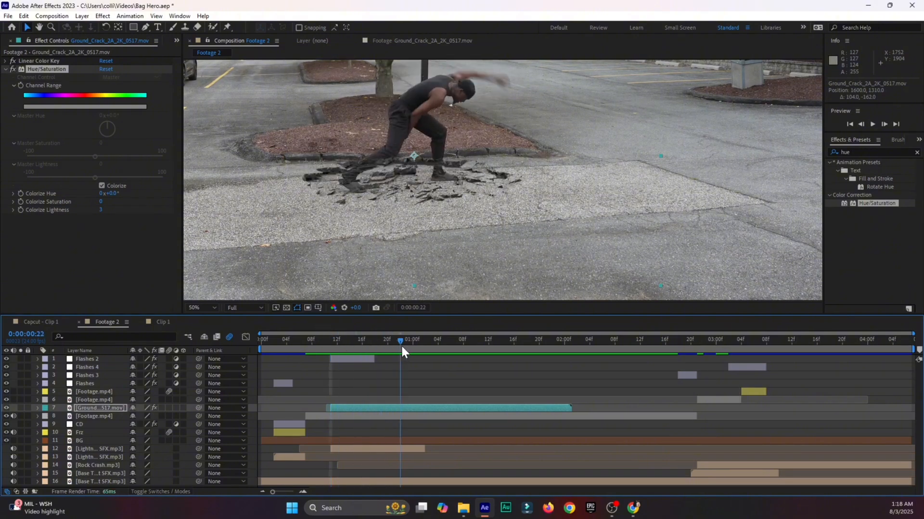
drag(430, 175, 430, 183)
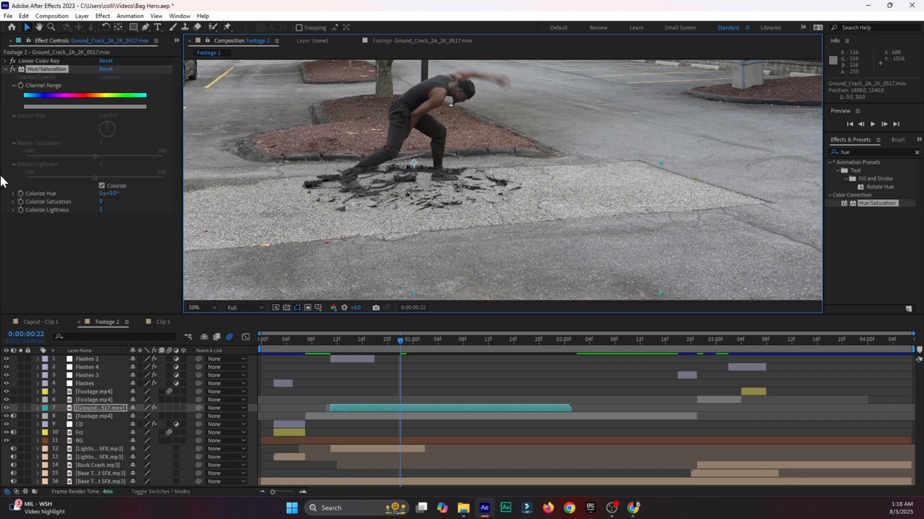
Draw a closed Pen mask of 24 vertices around the man's legs and both feet on the ground crack layer at 0:00:00:14
click(146, 27)
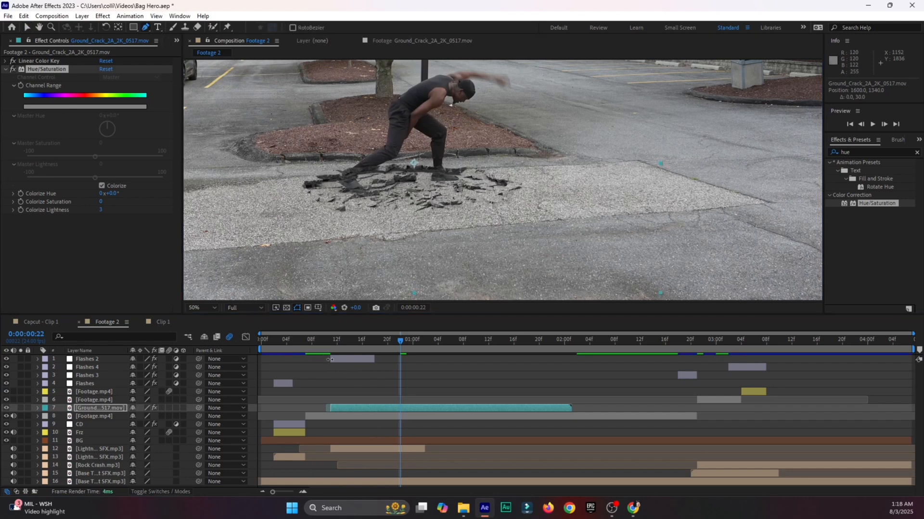
drag(324, 340, 350, 343)
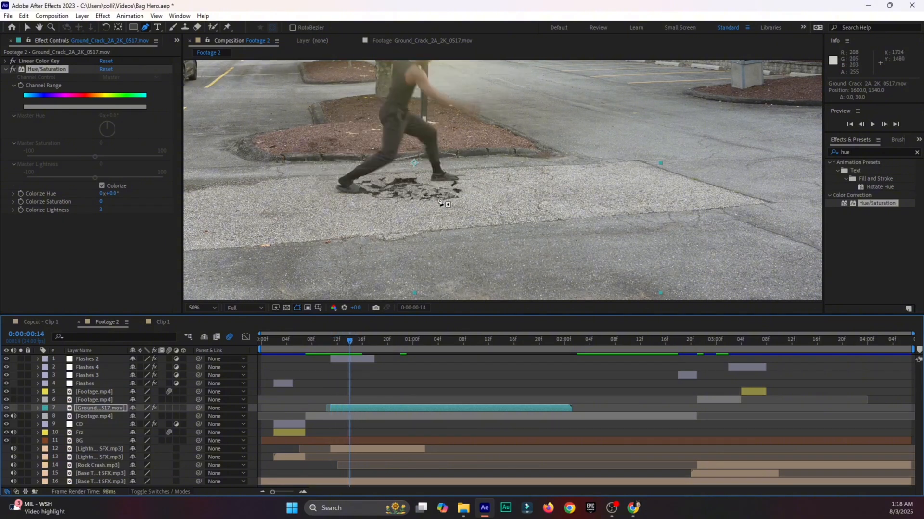
scroll(368, 198, up, 1)
mouse_move(278, 185)
mouse_down()
mouse_move(381, 208)
mouse_move(341, 223)
mouse_move(340, 240)
mouse_up()
click(317, 210)
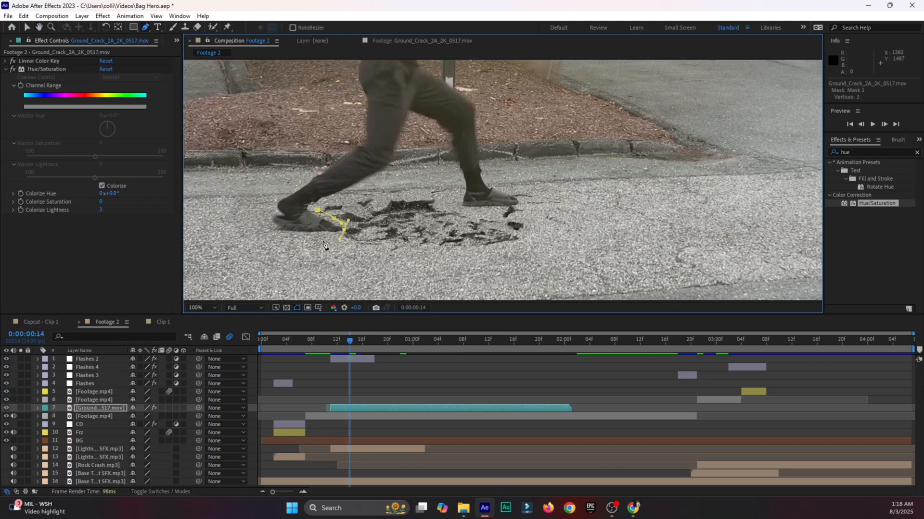
click(324, 240)
click(295, 241)
click(258, 225)
click(271, 198)
click(303, 174)
click(327, 153)
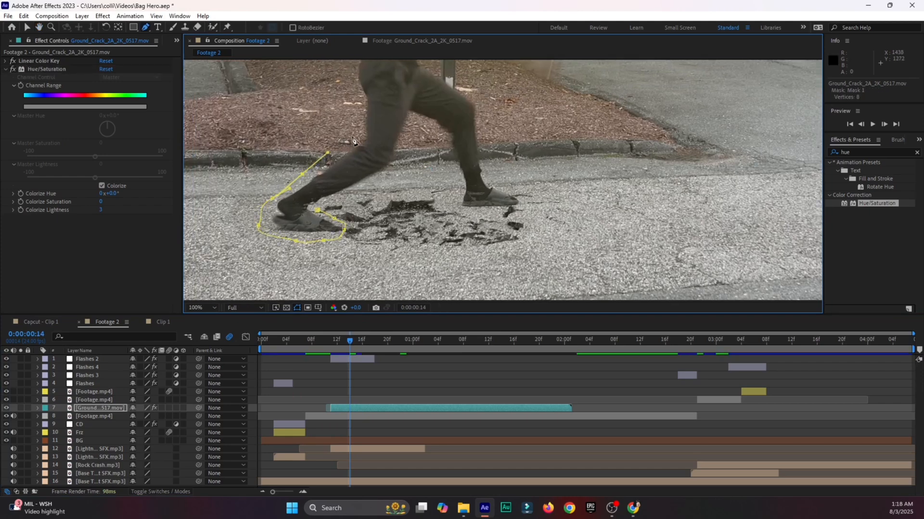
click(355, 134)
click(350, 97)
click(419, 79)
click(479, 81)
drag(509, 121, 509, 132)
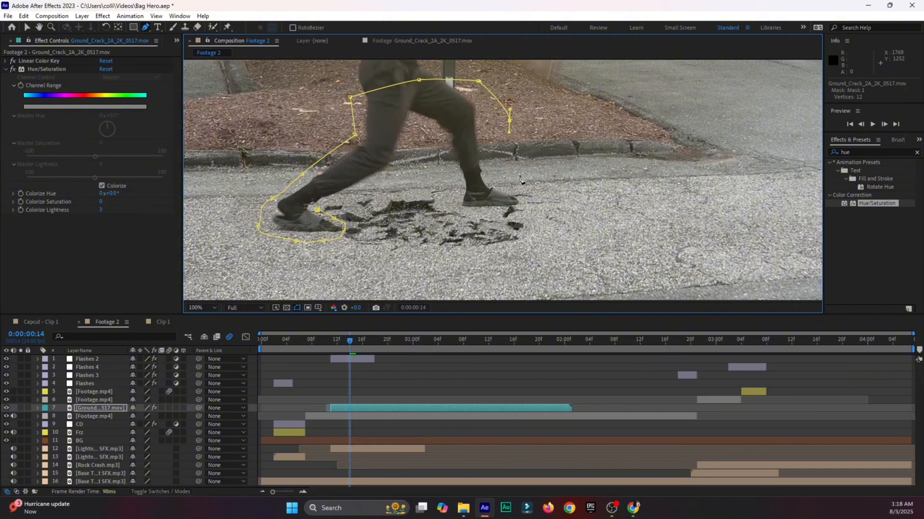
click(514, 160)
drag(523, 184, 533, 202)
click(504, 212)
click(470, 214)
click(452, 208)
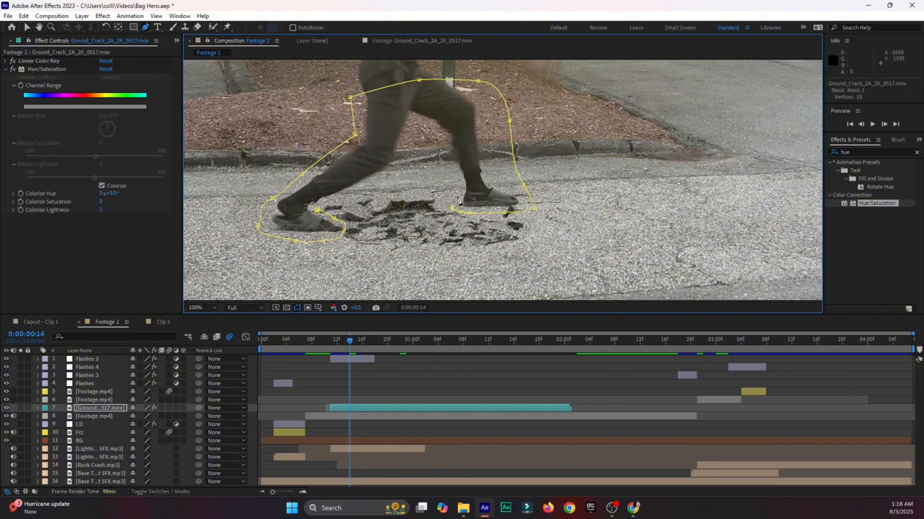
click(454, 171)
click(443, 141)
click(414, 121)
click(403, 159)
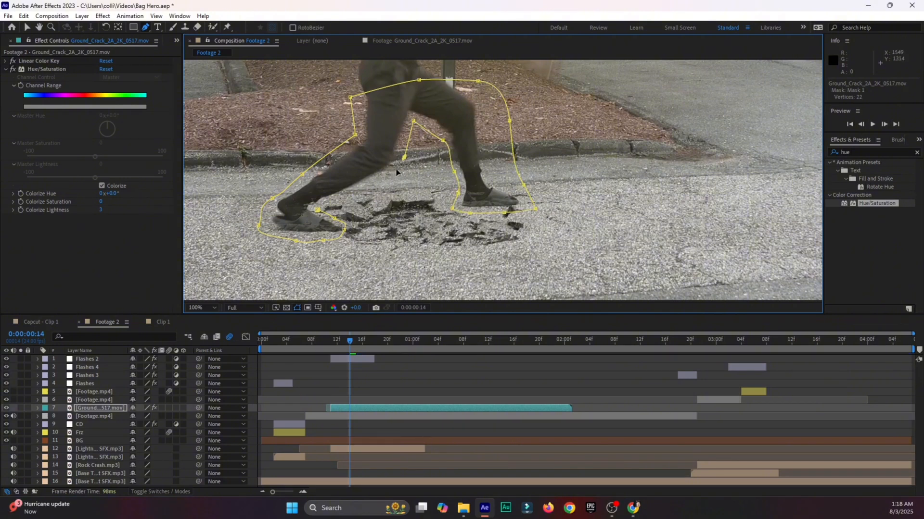
click(384, 192)
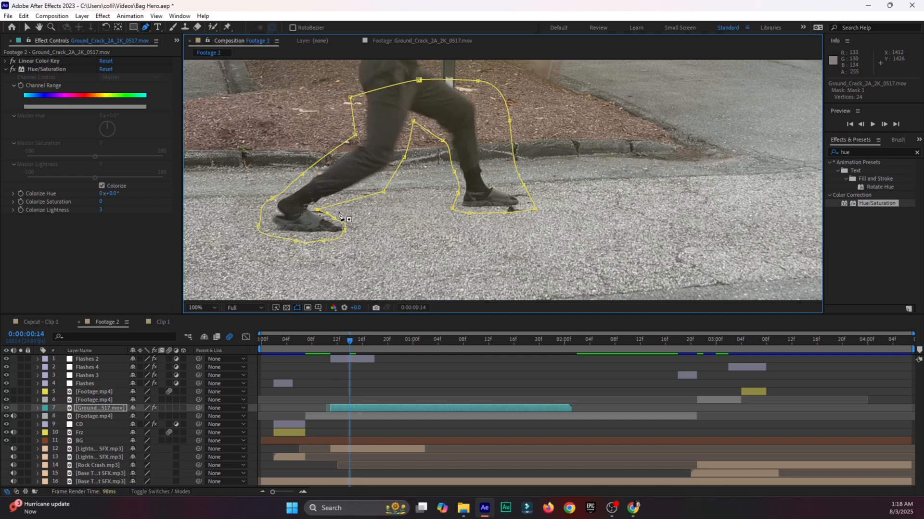
click(318, 210)
click(27, 25)
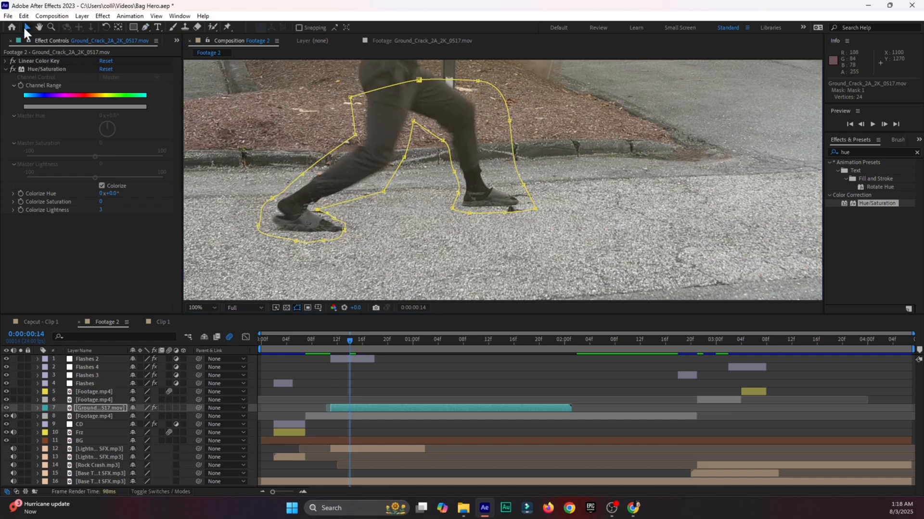
Set the mode of the ground crack layer's Mask 1 to Subtract so the legs and feet are cut out
click(103, 407)
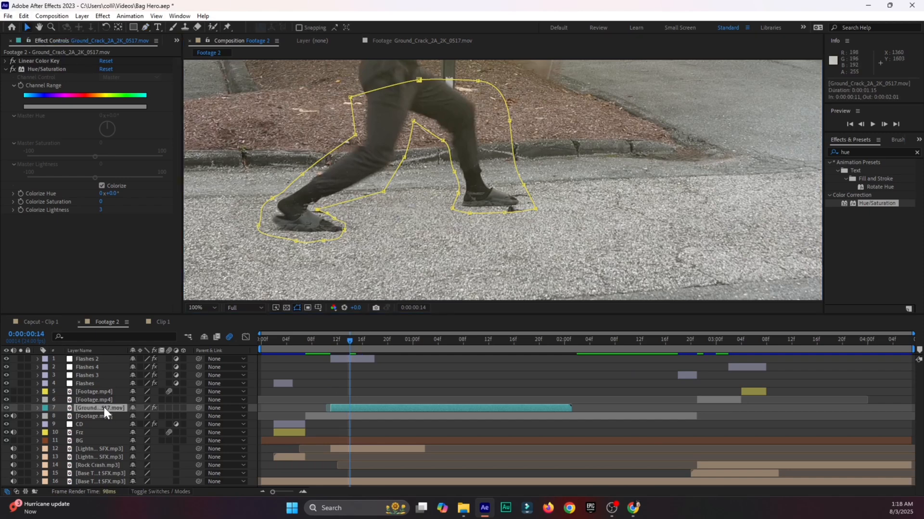
key(m)
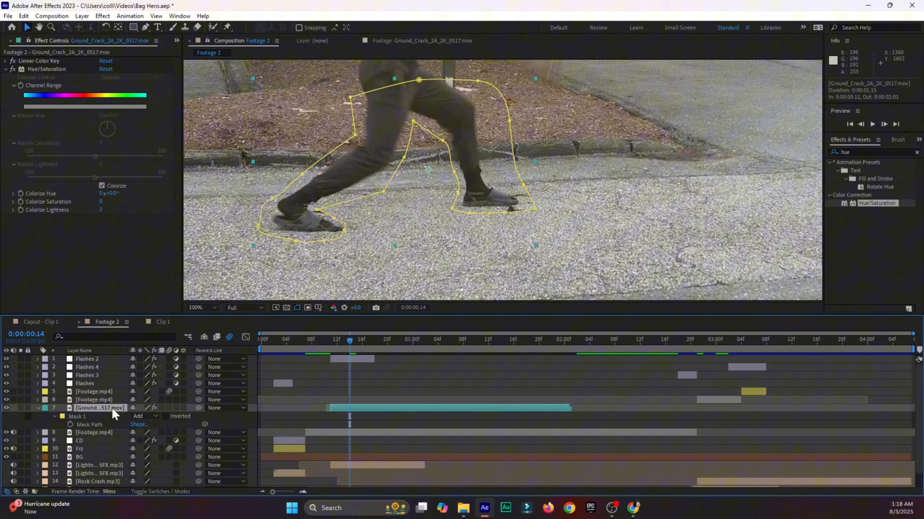
click(143, 416)
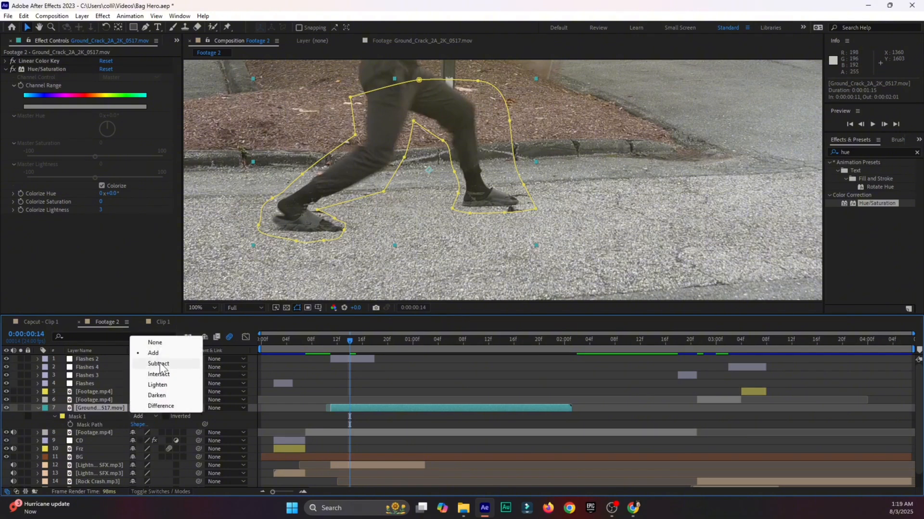
click(158, 364)
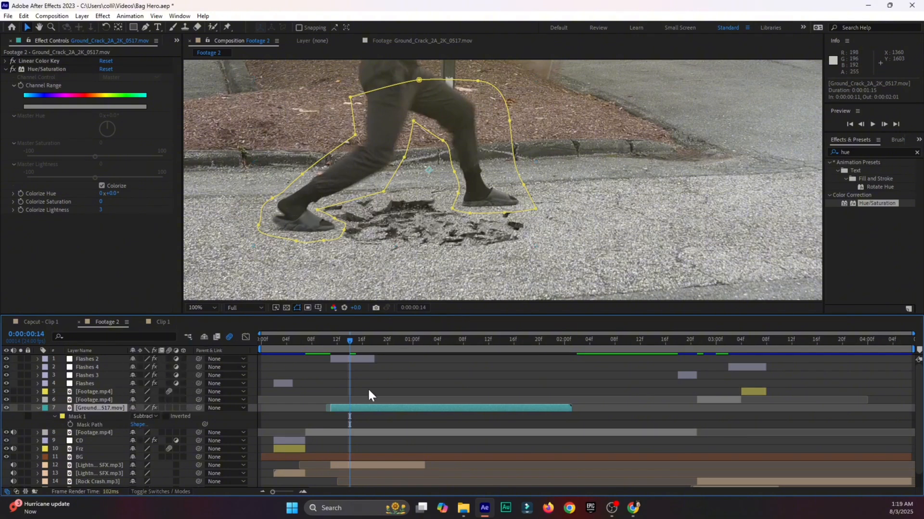
Soften Mask 1 on the ground crack layer with a 38-pixel feather and a -17-pixel expansion
drag(155, 426, 187, 426)
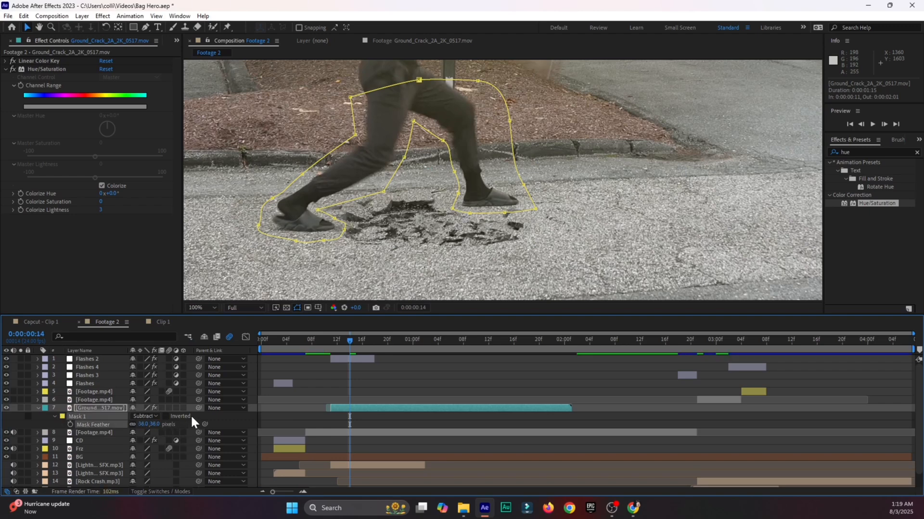
key(m)
key(m)
key(m)
key(m)
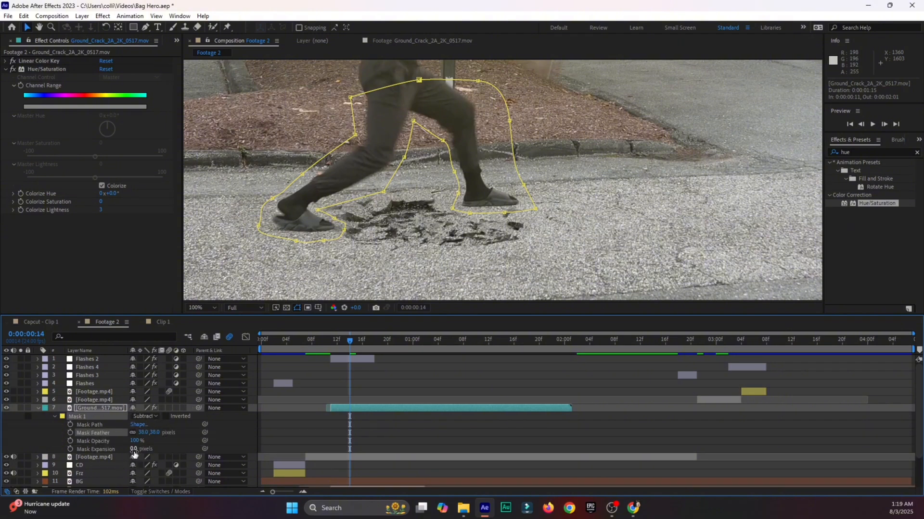
drag(134, 450, 124, 451)
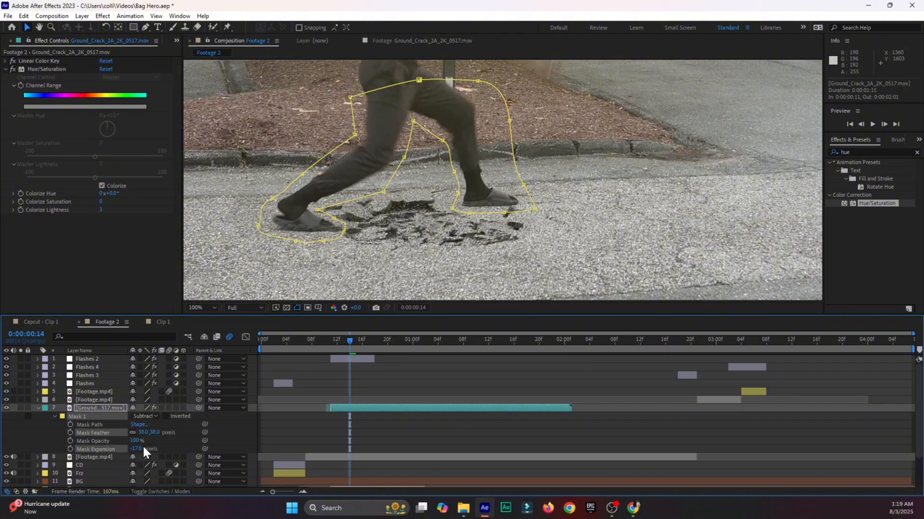
Adjust Mask 1's vertices to fit the legs and feet more closely at 0:00:01:14, and save the project
drag(313, 340, 412, 339)
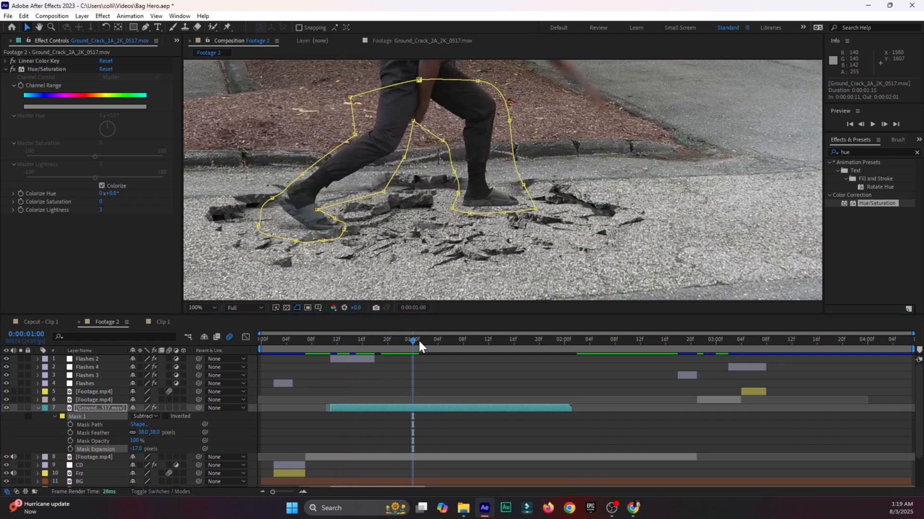
drag(414, 342, 501, 347)
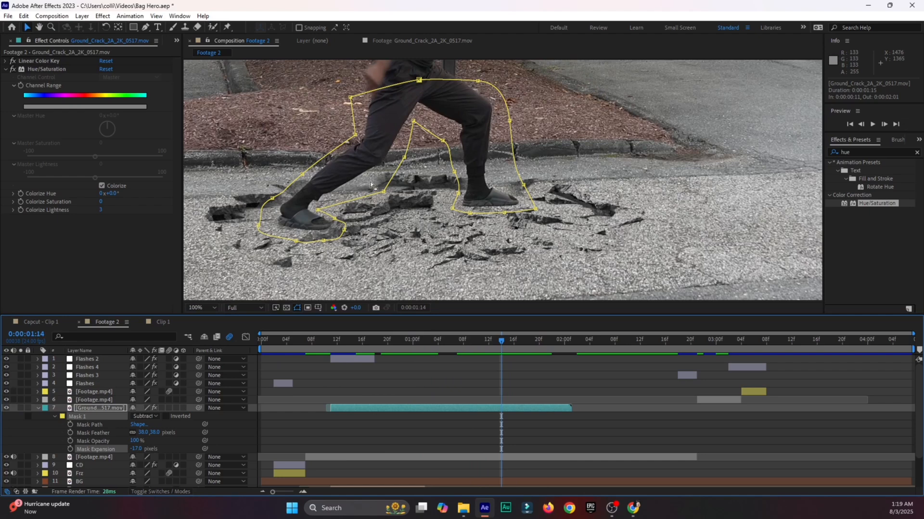
drag(382, 192, 372, 178)
drag(318, 209, 315, 210)
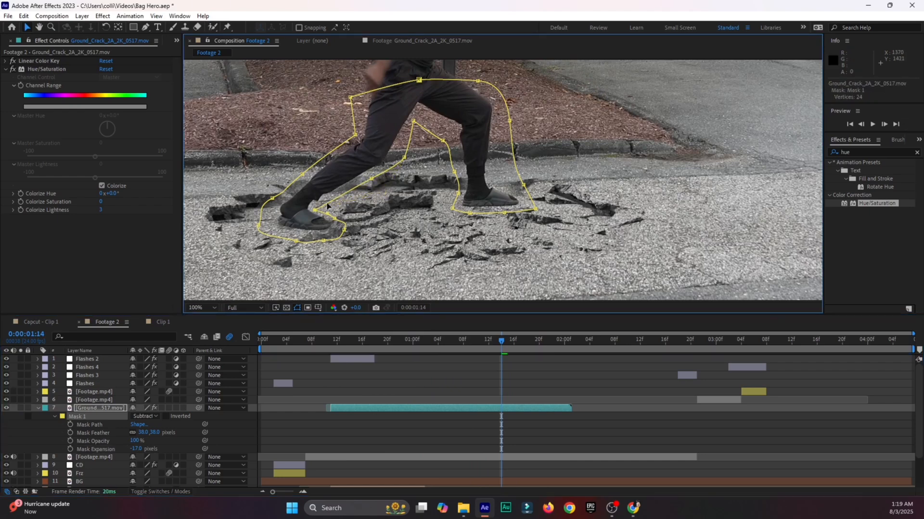
drag(404, 157, 400, 153)
drag(413, 121, 443, 135)
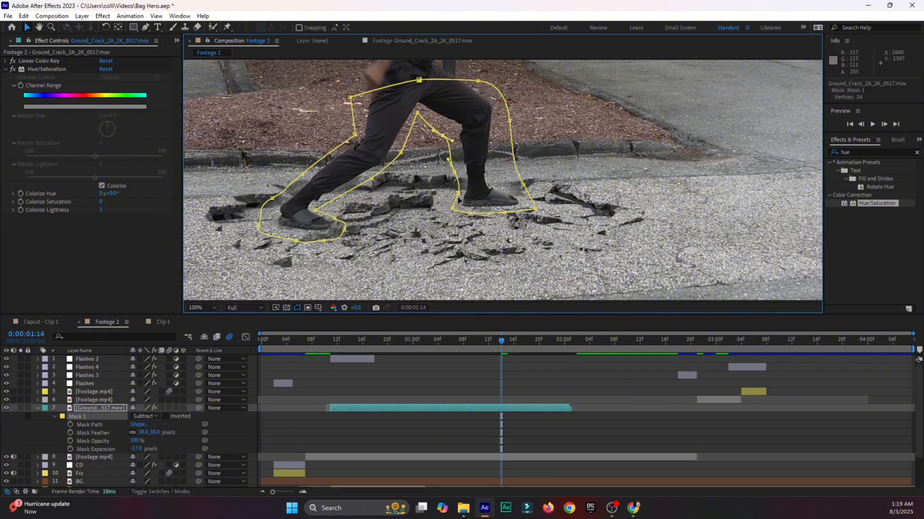
drag(459, 200, 449, 194)
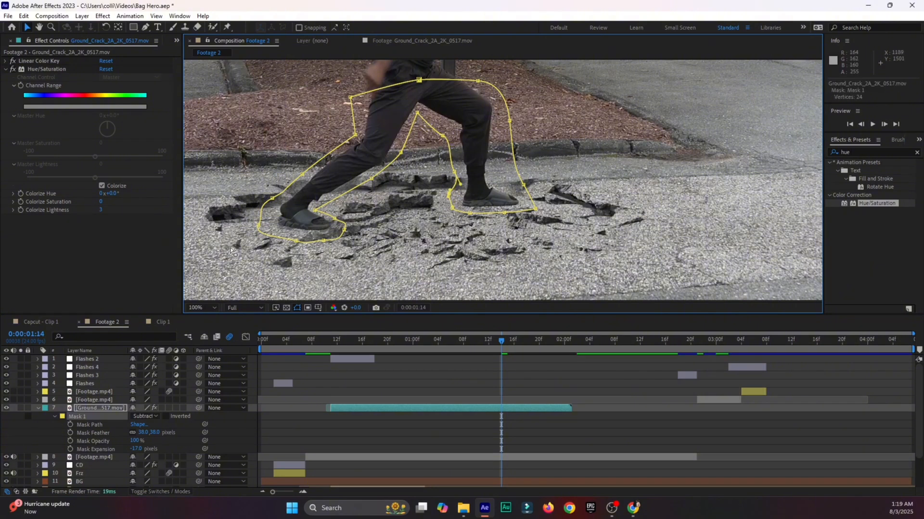
drag(258, 226, 262, 222)
drag(344, 229, 347, 230)
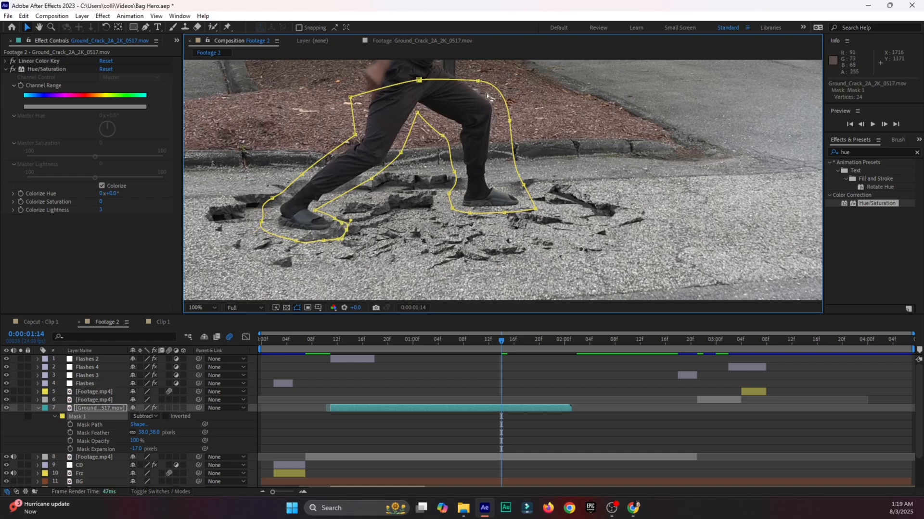
key(ctrl+s)
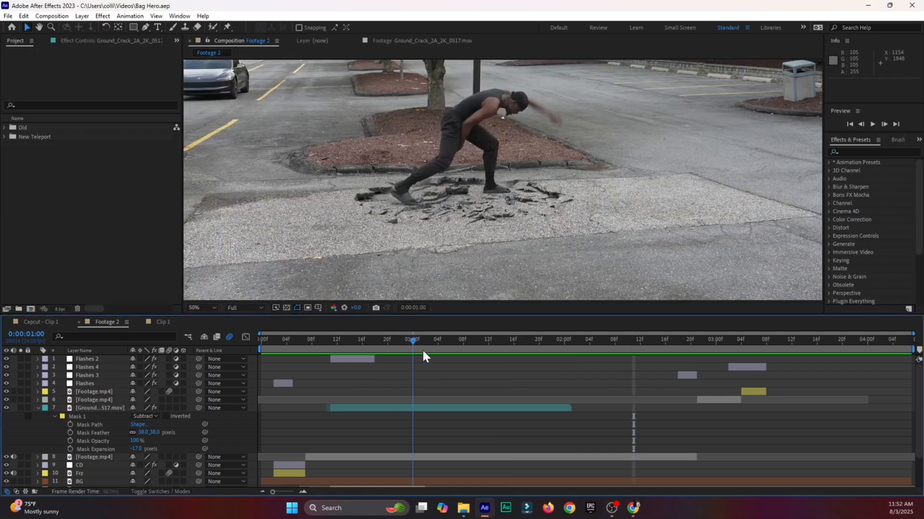
Examine the masked crack edges around the man's feet at 0:00:01:04
mouse_move(423, 353)
mouse_down()
mouse_move(470, 357)
mouse_move(438, 357)
mouse_up()
scroll(423, 226, up, 4)
scroll(420, 218, down, 2)
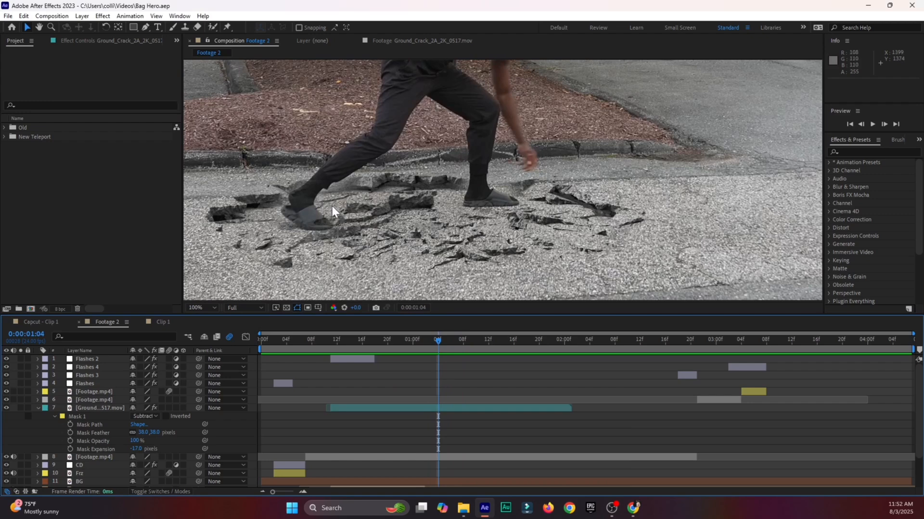
Reshape Mask 1 on the ground crack layer around the rear foot and lower leg at 0:00:01:04, checking it in playback
click(422, 408)
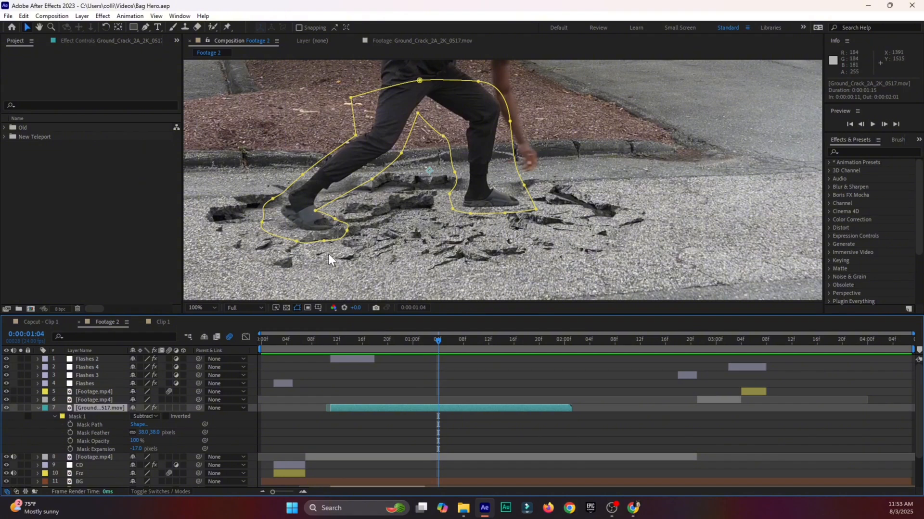
drag(314, 214, 338, 205)
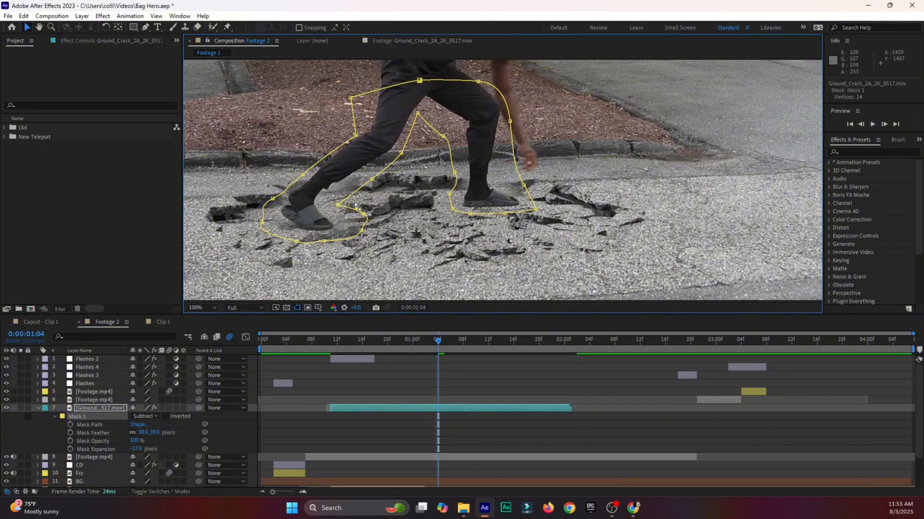
click(300, 341)
key(space)
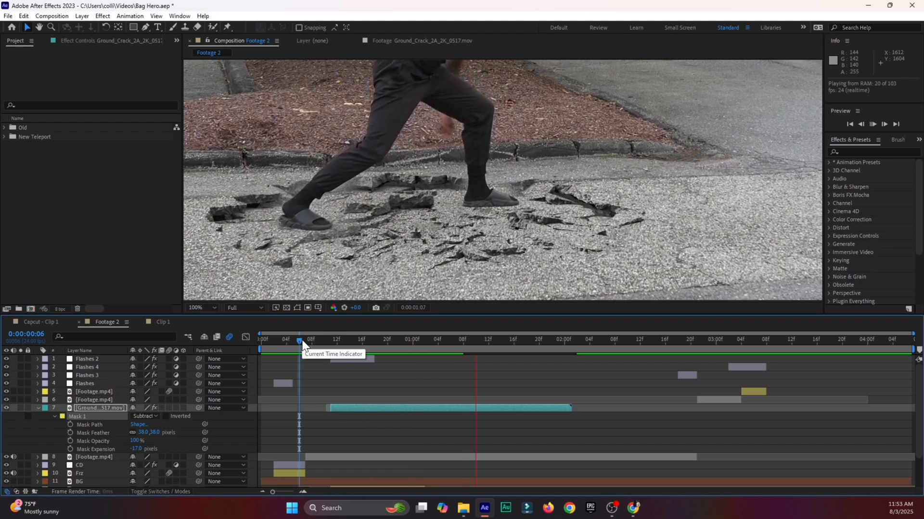
key(space)
drag(358, 345, 438, 346)
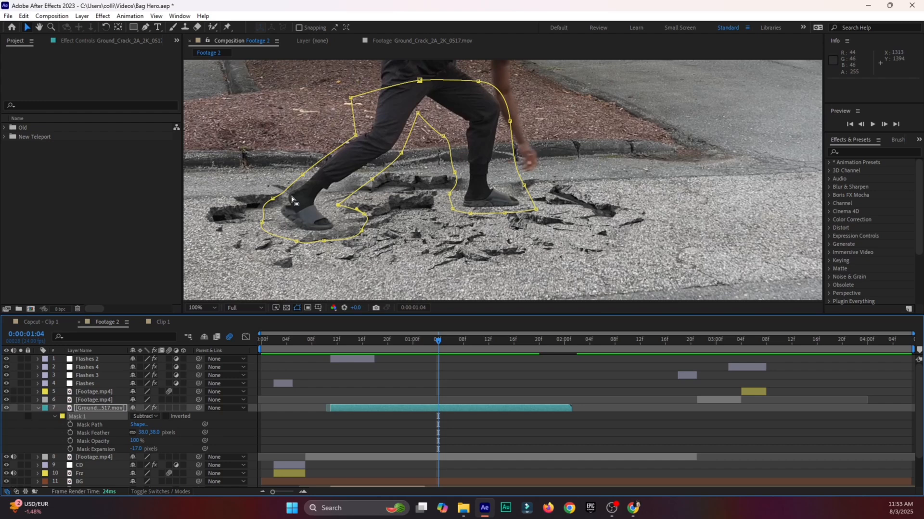
drag(272, 198, 295, 163)
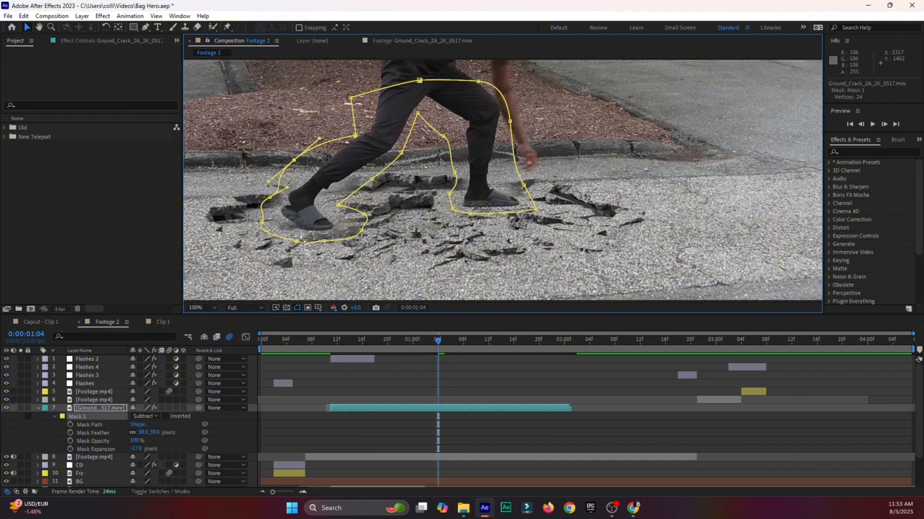
Split the ground crack layer at 0:00:02:01 and apply Freeze Frame to the part that starts there
drag(458, 342, 570, 374)
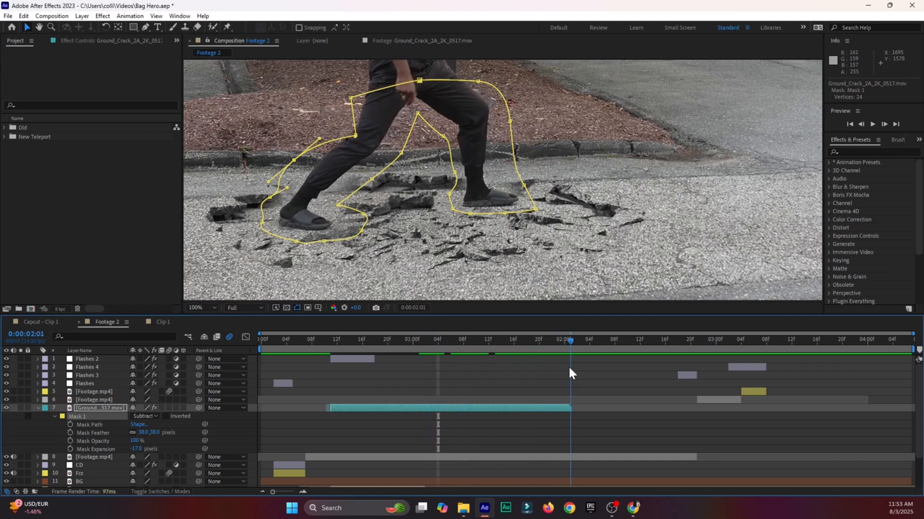
click(571, 408)
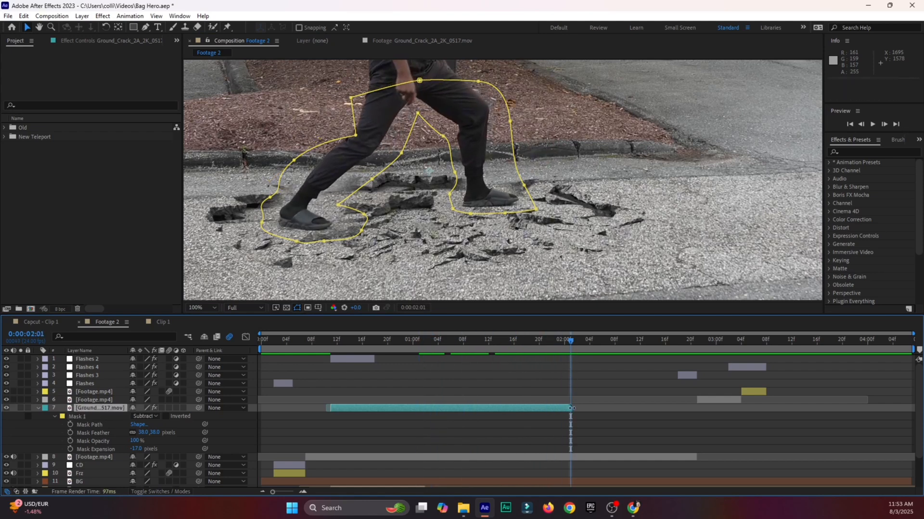
key(ctrl+d)
right_click(572, 408)
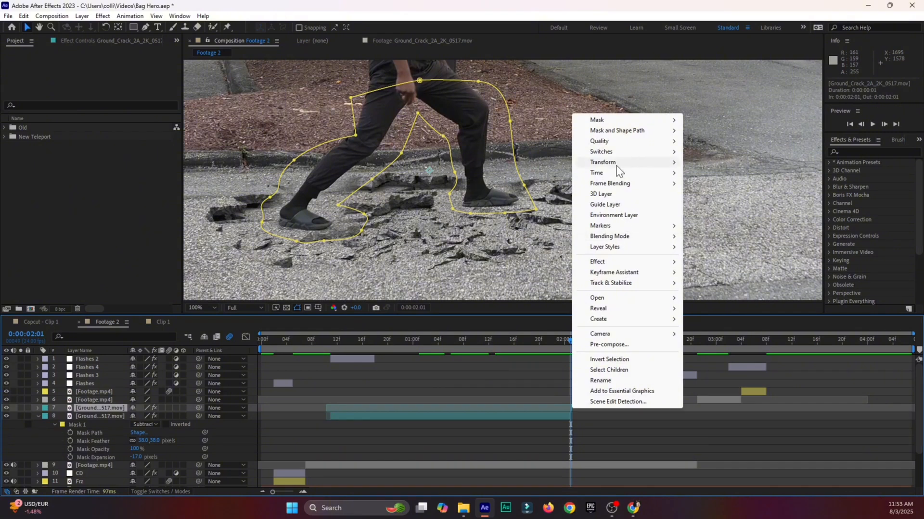
mouse_move(635, 173)
click(716, 205)
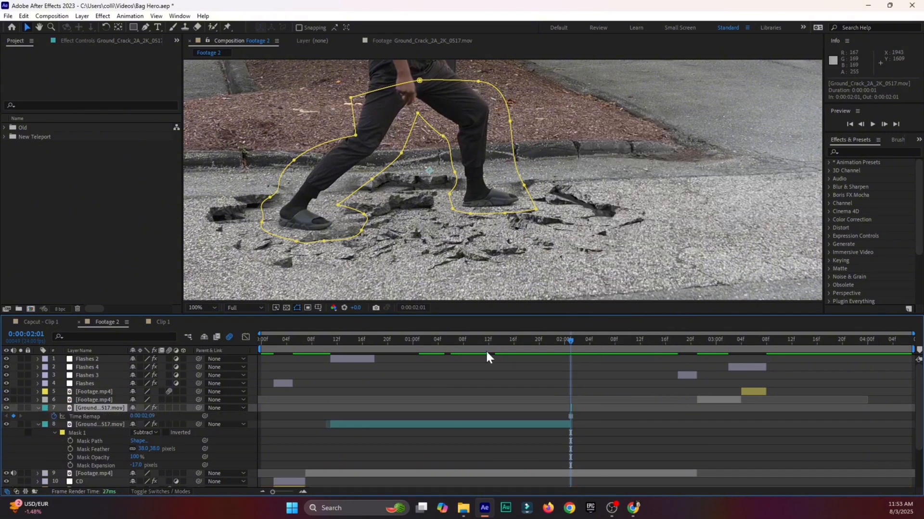
Collapse both ground crack layers' properties and extend the frozen crack layer's end to 0:00:02:20
click(37, 424)
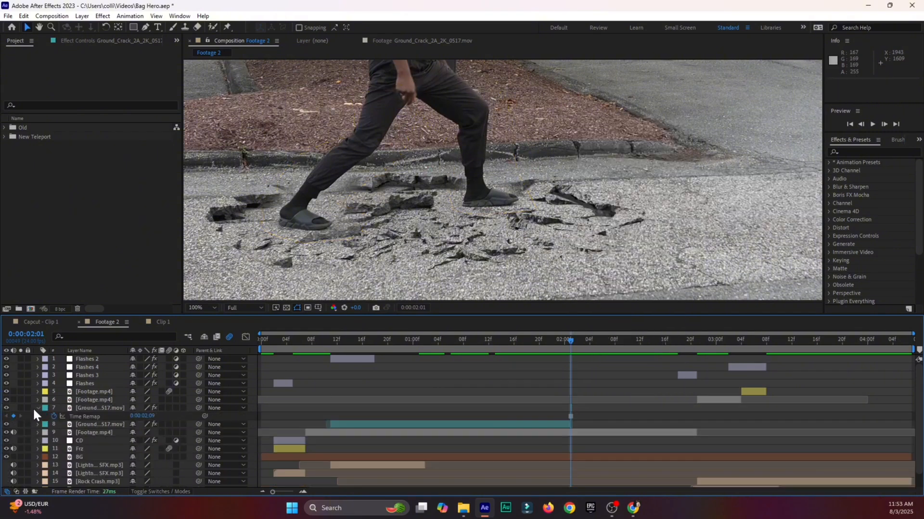
click(38, 408)
drag(575, 408, 701, 406)
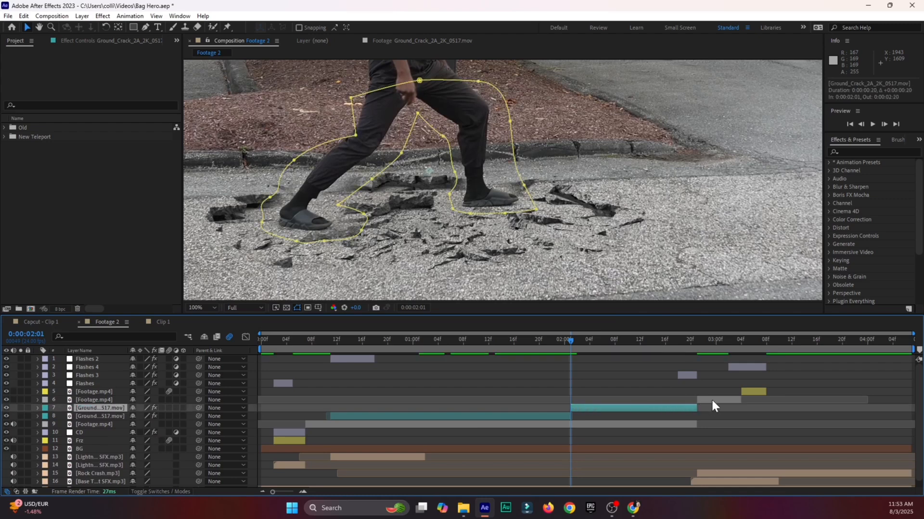
Move the two upper Footage.mp4 layers below both ground crack layers and extend the frozen crack layer to the composition's end
click(711, 398)
shift+click(752, 392)
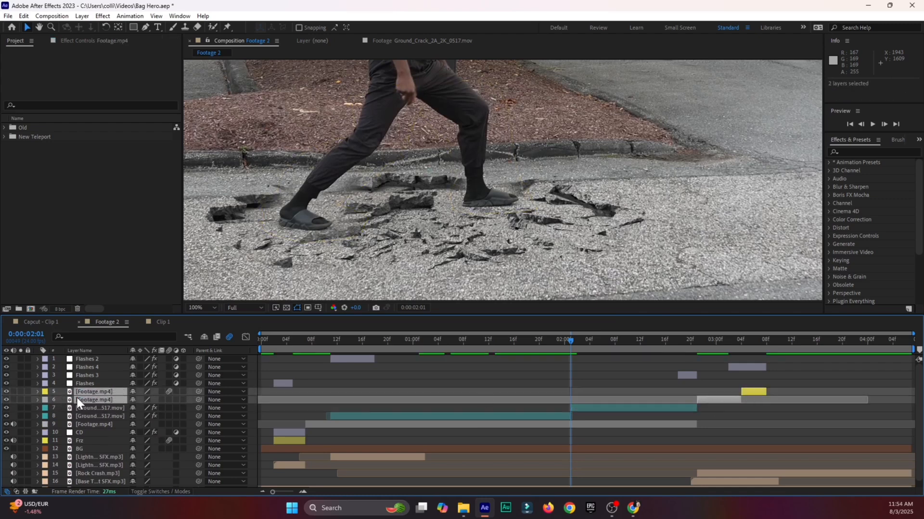
drag(77, 397, 80, 420)
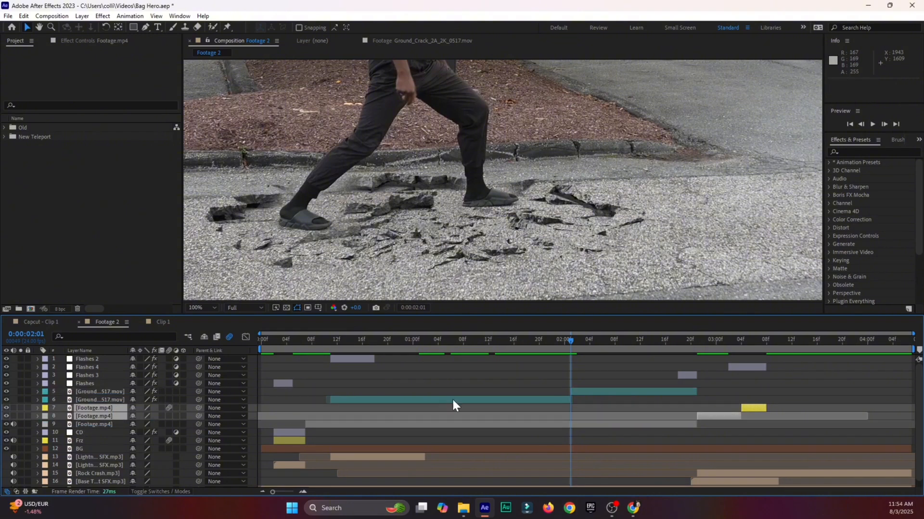
drag(696, 392, 914, 398)
Set a starting Mask Path keyframe for Mask 1 on the frozen ground crack layer at 0:00:03:02
drag(683, 346, 725, 363)
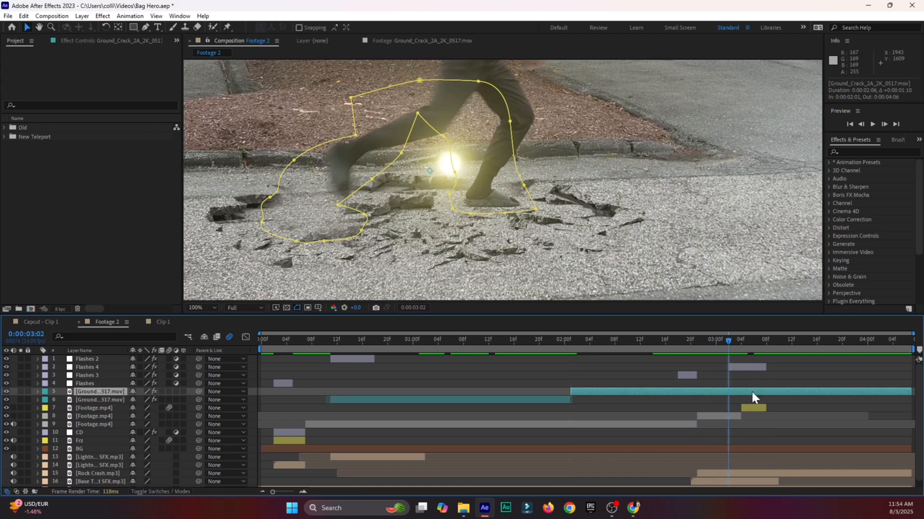
key(m)
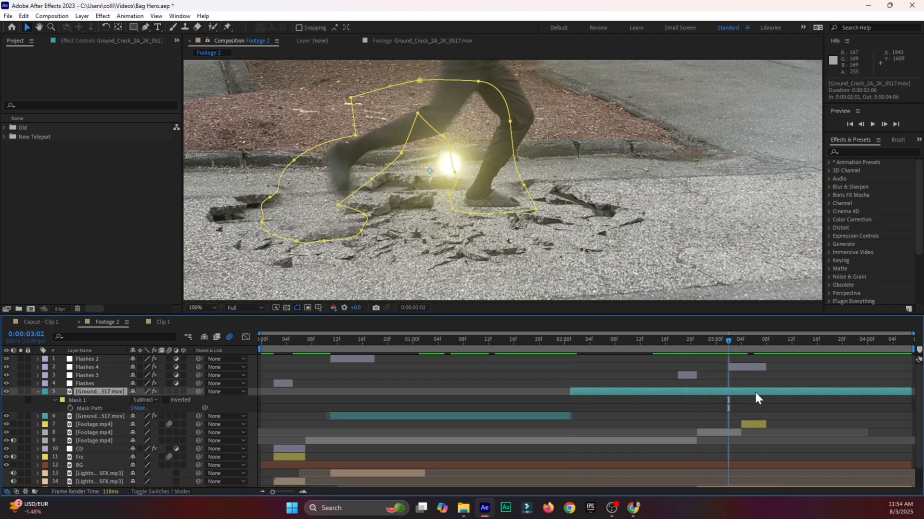
click(69, 408)
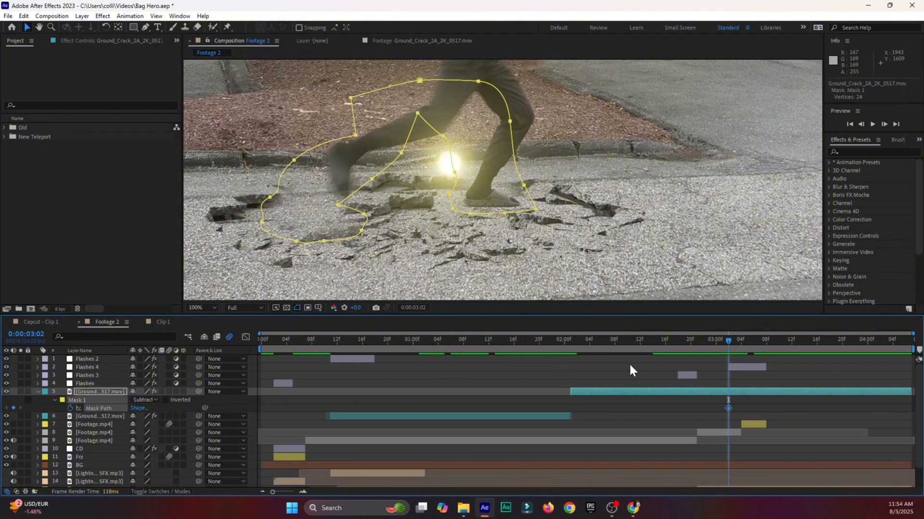
Raise Mask 1's rear-foot vertices to the curb at 0:00:03:03 so the cracks under the lifted foot are uncovered
click(888, 123)
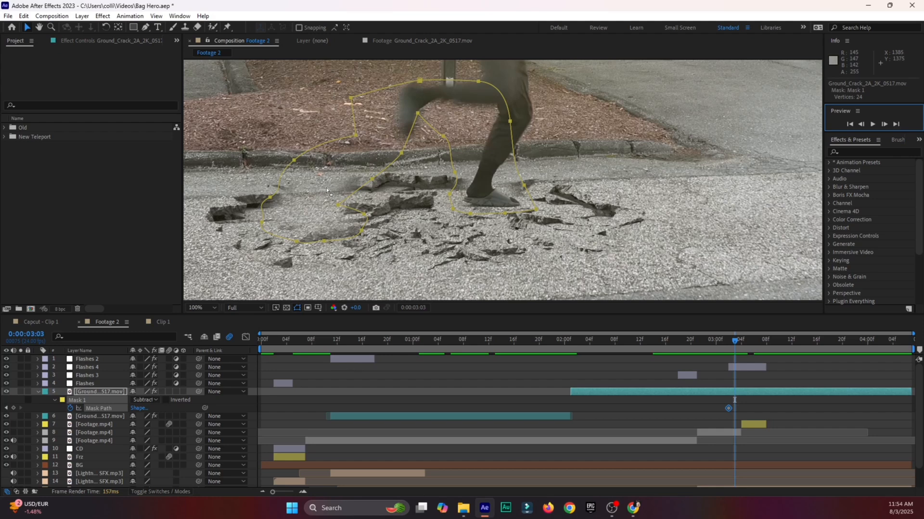
drag(324, 240, 316, 168)
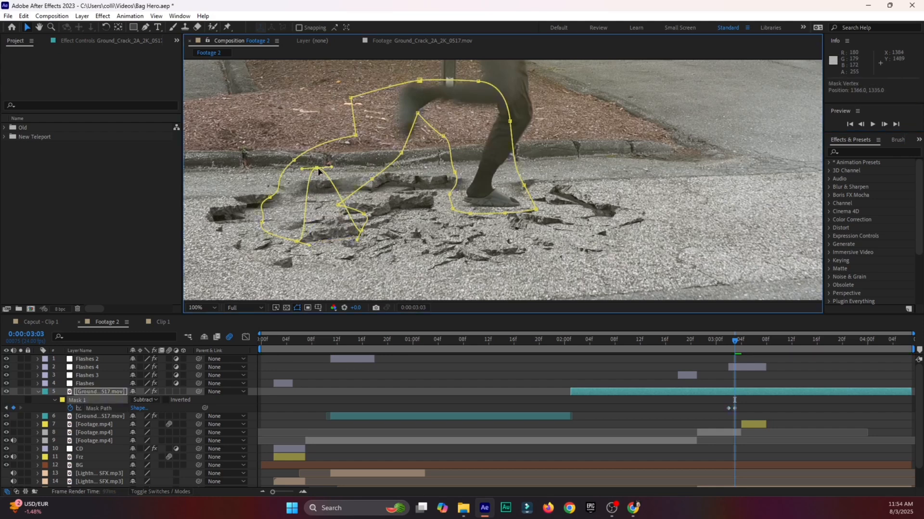
drag(296, 242, 289, 169)
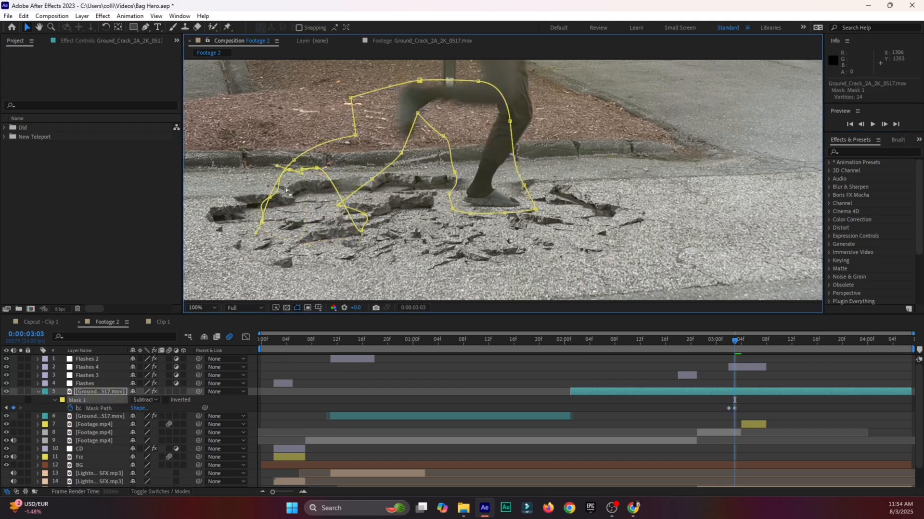
drag(263, 221, 283, 140)
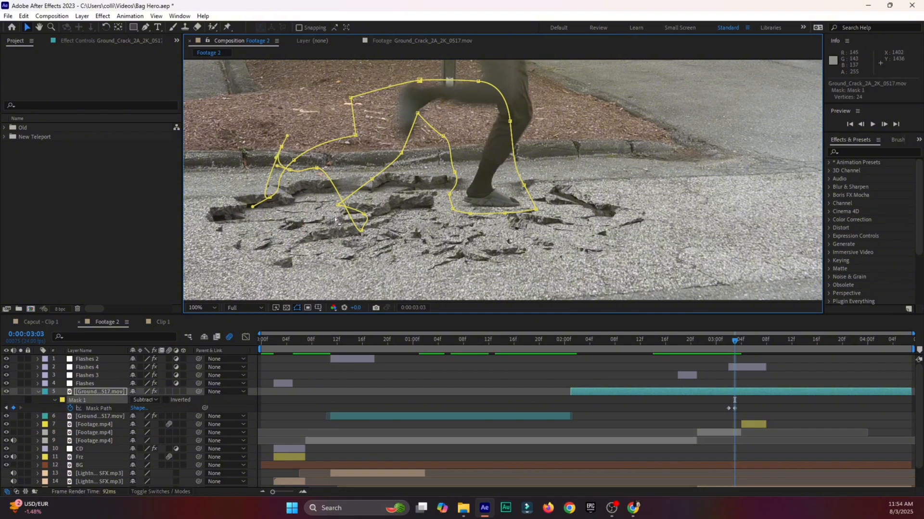
drag(339, 205, 344, 151)
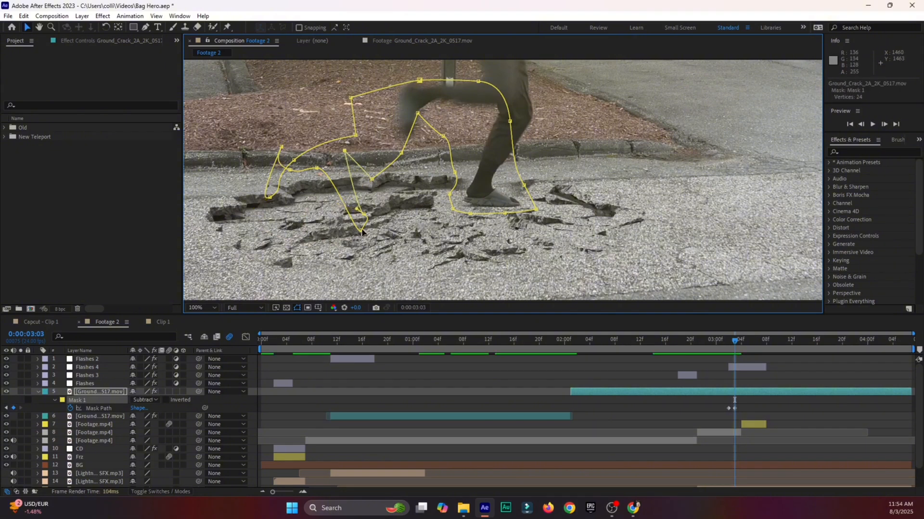
drag(361, 230, 337, 153)
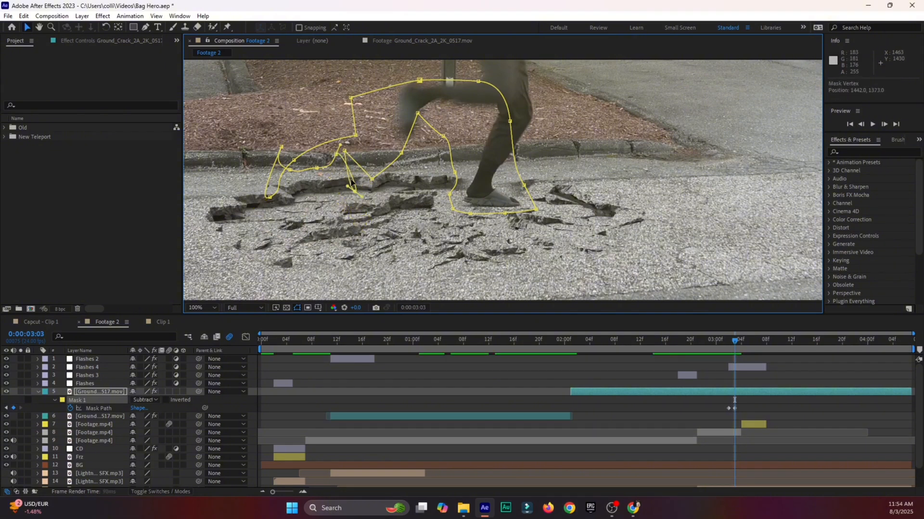
drag(368, 218, 340, 151)
Raise Mask 1's front-foot and remaining lower vertices toward the curb at 0:00:03:05 so the cracks under the vanished foot are uncovered
click(884, 123)
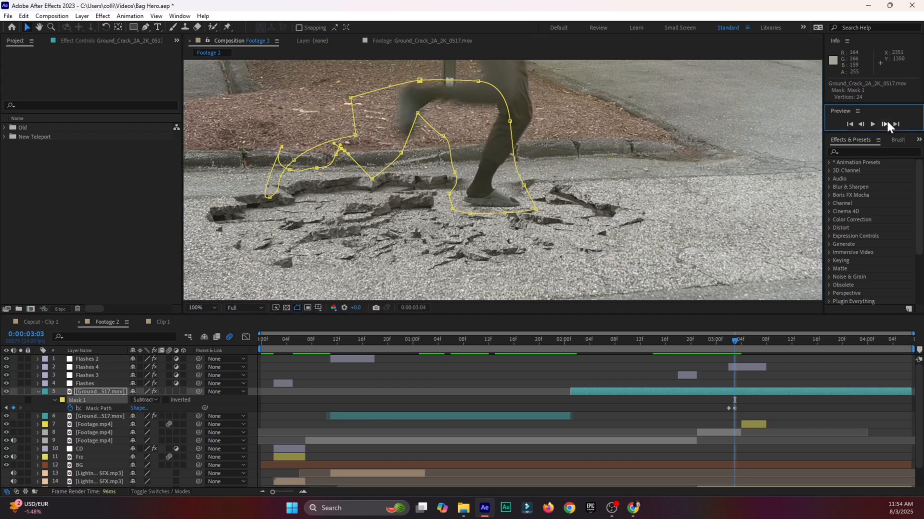
click(885, 123)
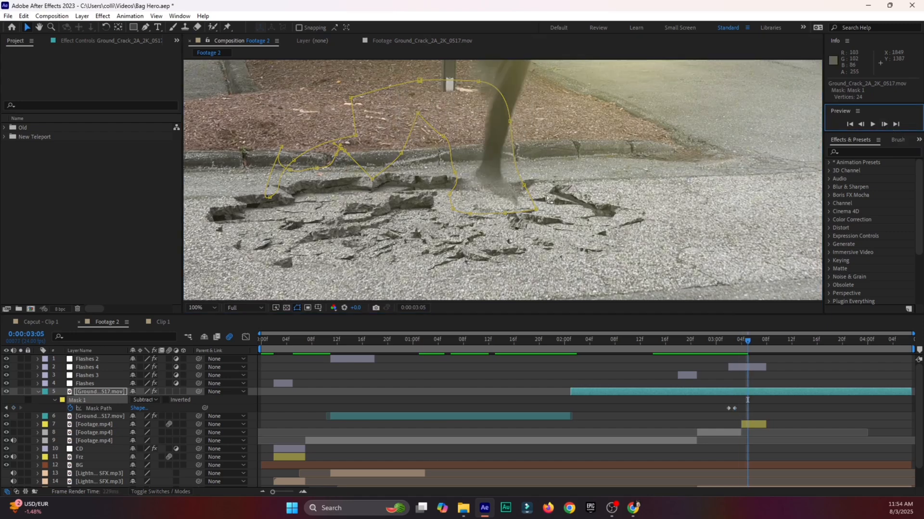
drag(505, 213, 484, 151)
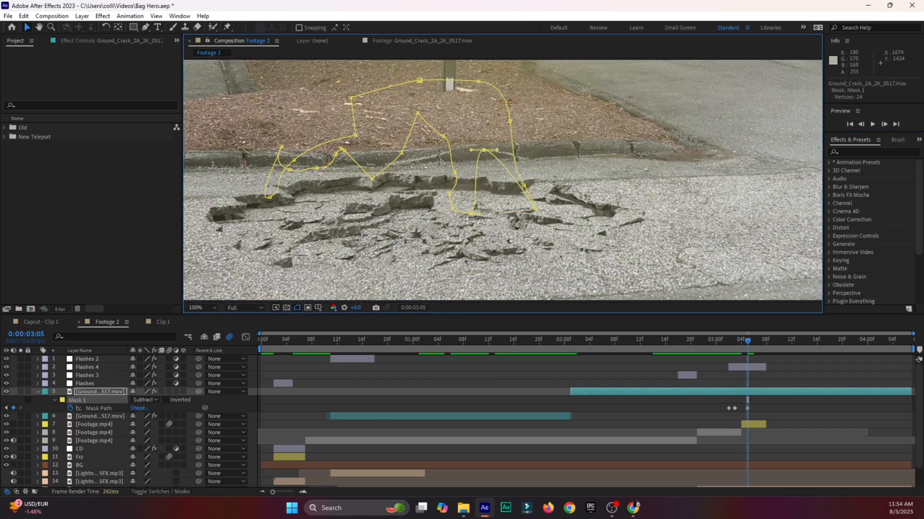
drag(470, 214, 450, 129)
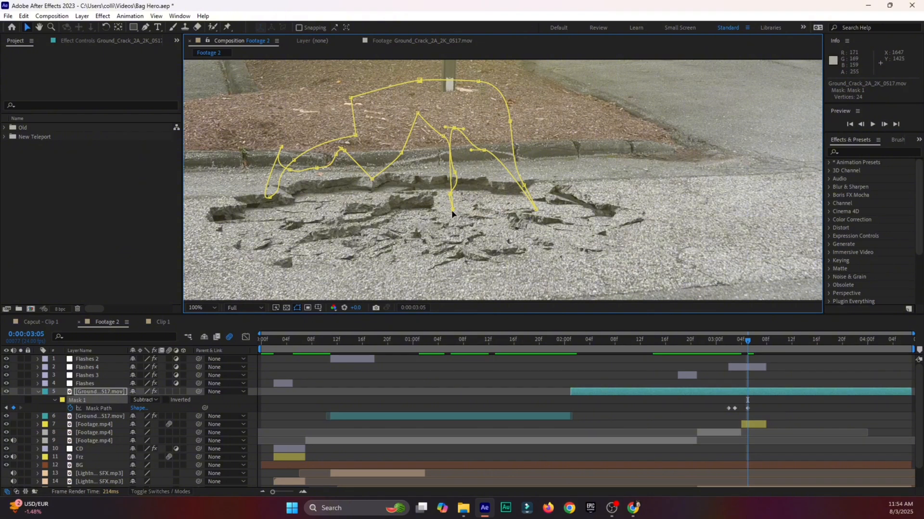
drag(451, 210, 445, 151)
drag(536, 211, 514, 162)
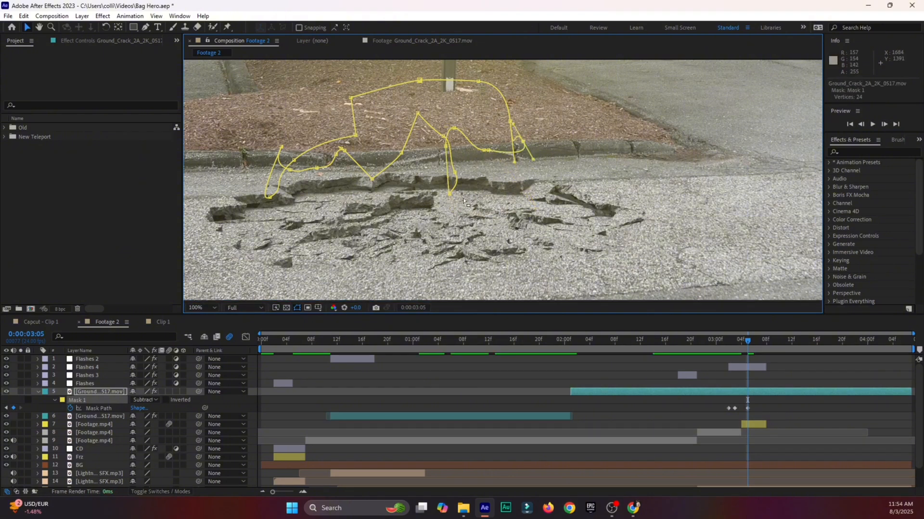
drag(451, 196, 455, 173)
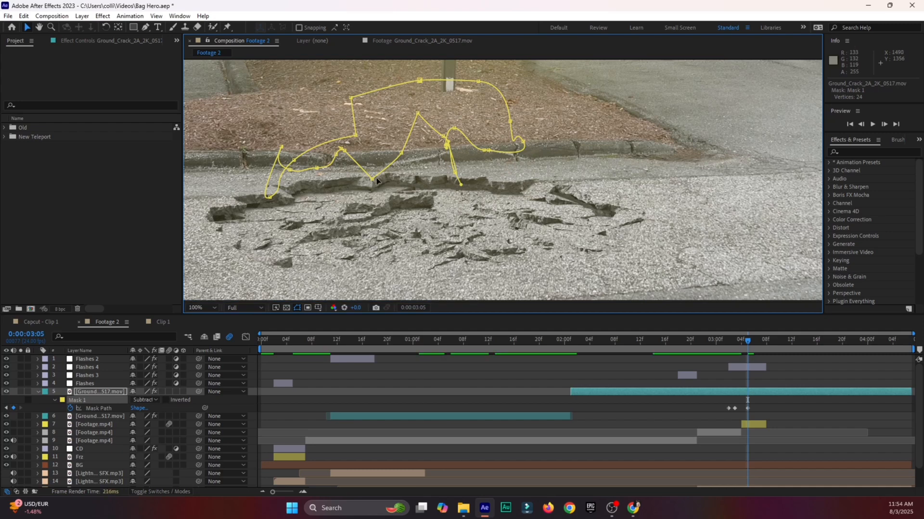
drag(372, 179, 376, 149)
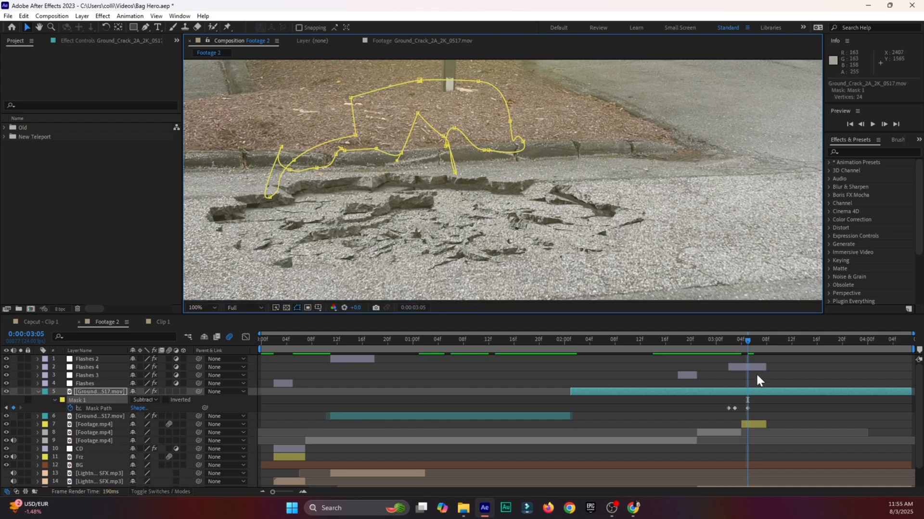
Move the first Mask Path keyframe to 0:00:03:01 and refine the mask around the rear foot at 0:00:03:02
drag(749, 341, 727, 337)
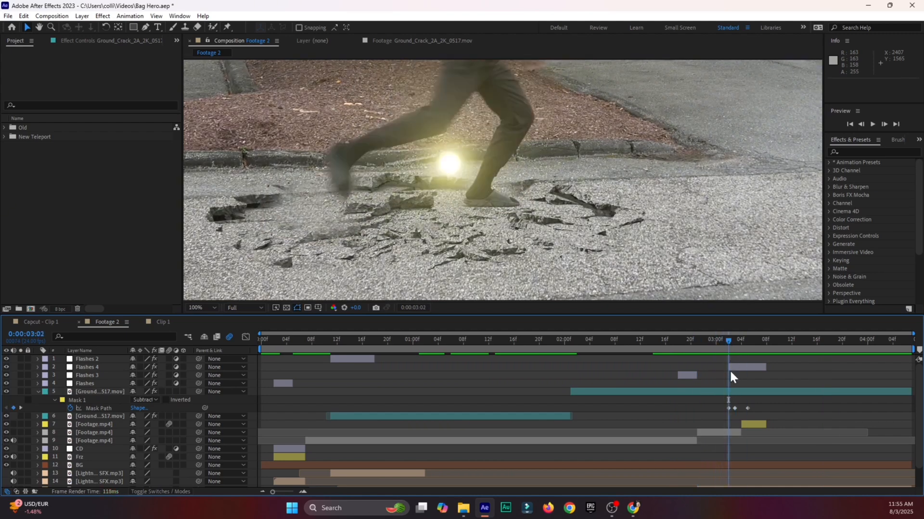
click(732, 394)
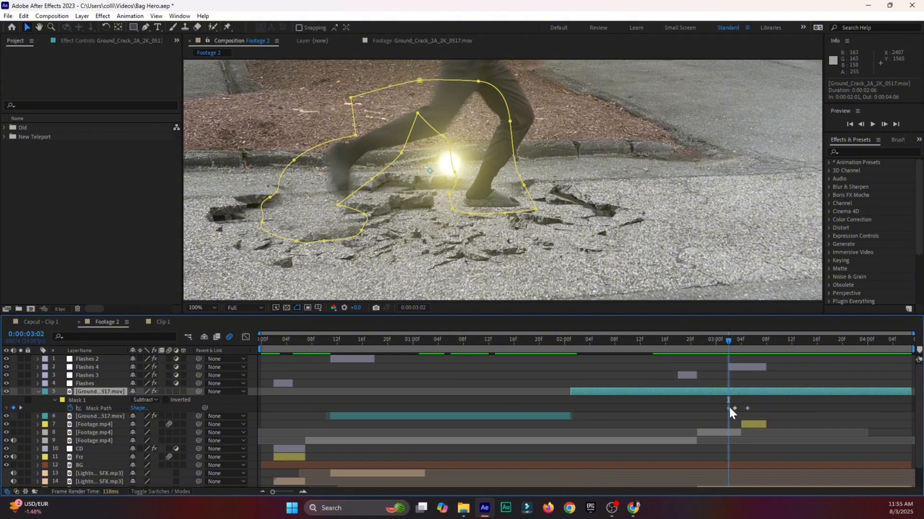
drag(728, 409, 723, 410)
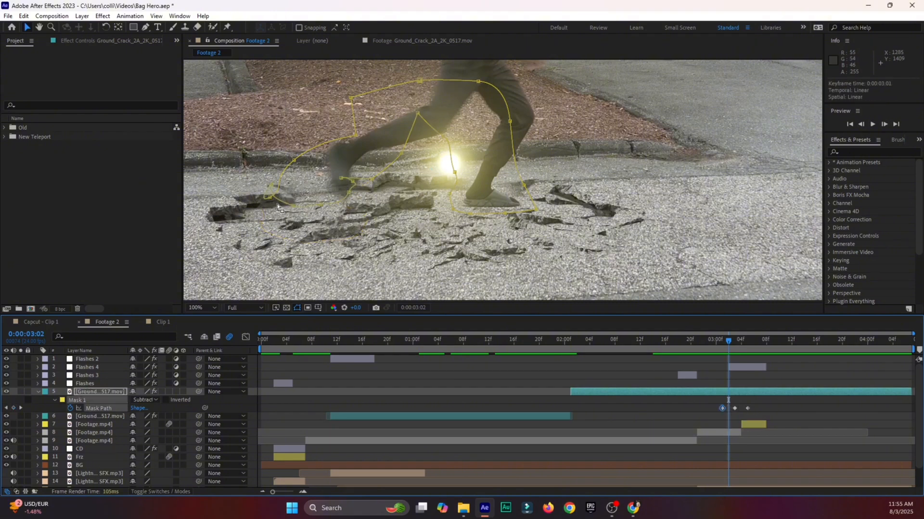
drag(272, 196, 328, 174)
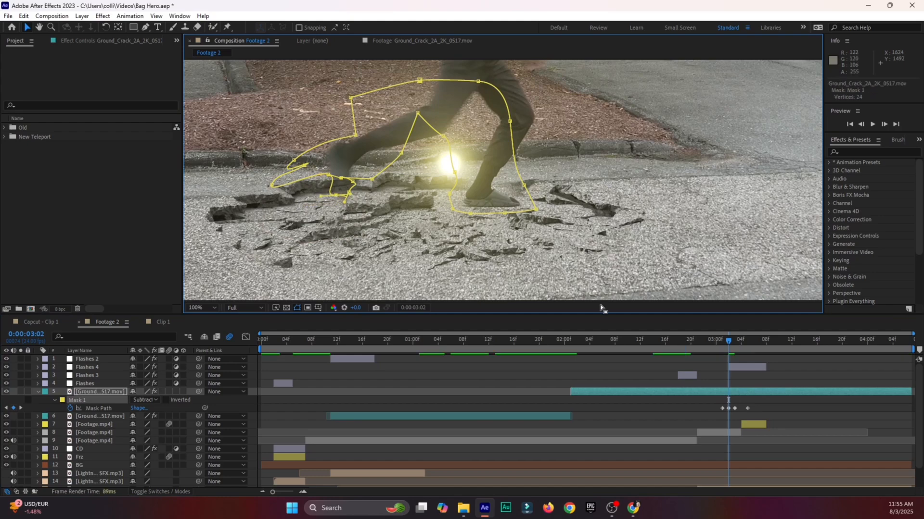
Play back the animated crack mask from 0:00:02:16 and return to 0:00:02:21
click(703, 339)
drag(703, 339, 665, 344)
key(space)
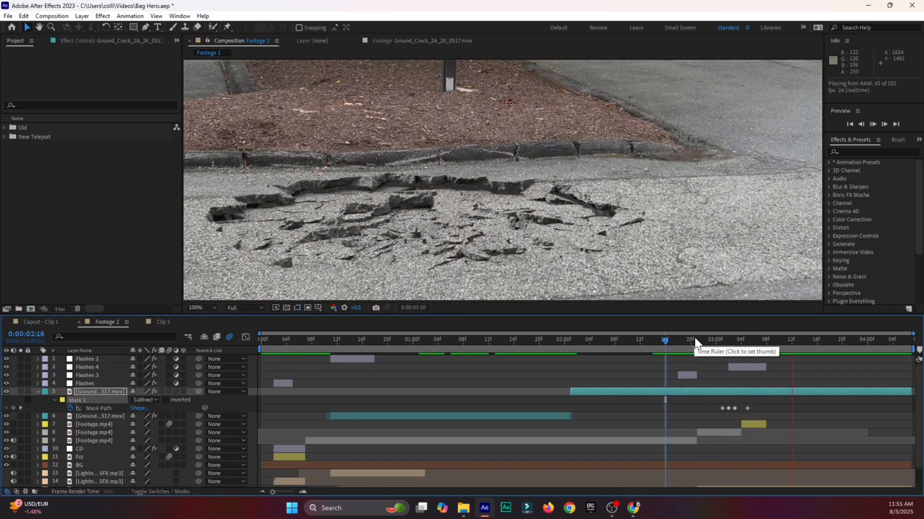
click(694, 339)
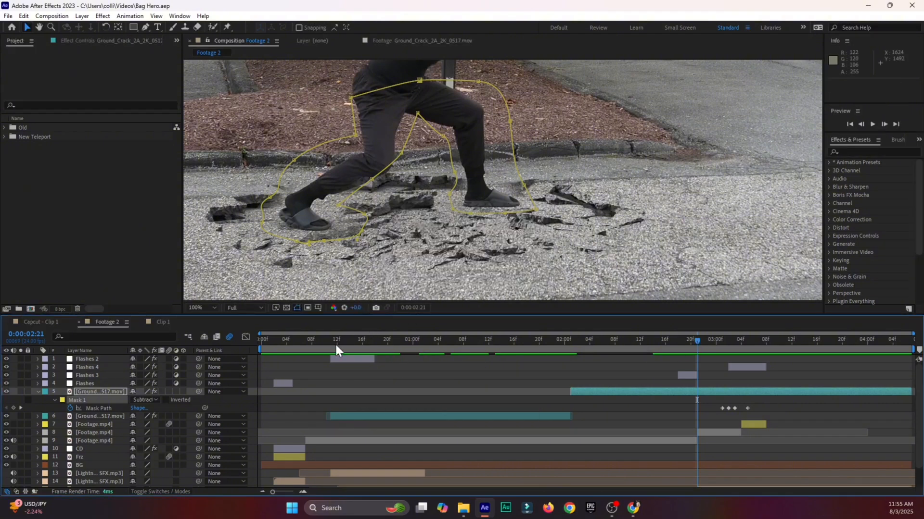
Fit the whole frame in the viewer and play back the cracked-ground section, returning to 0:00:01:05
click(216, 308)
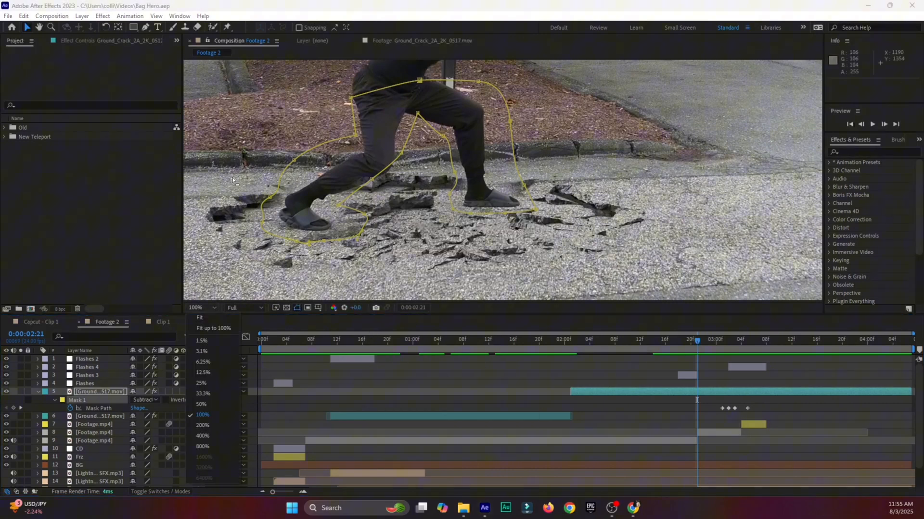
click(208, 339)
click(764, 215)
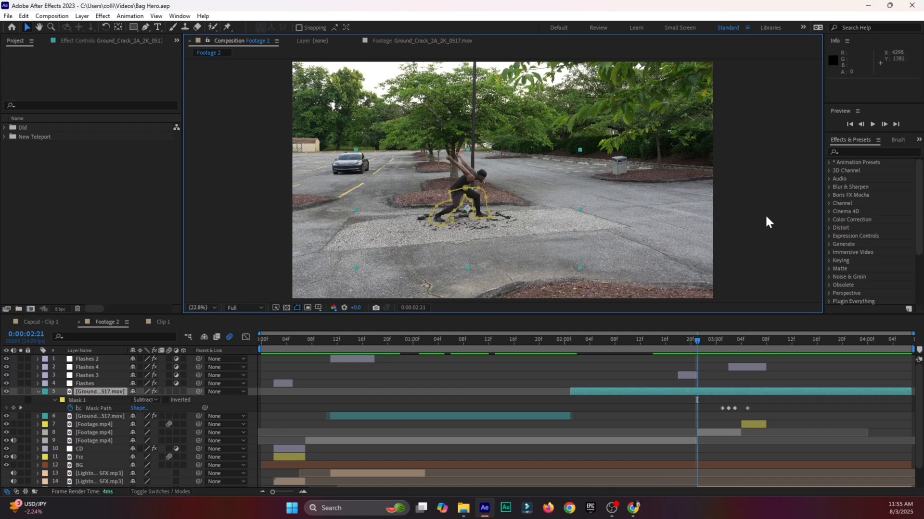
click(764, 215)
drag(700, 341, 443, 337)
key(space)
scroll(488, 267, up, 1)
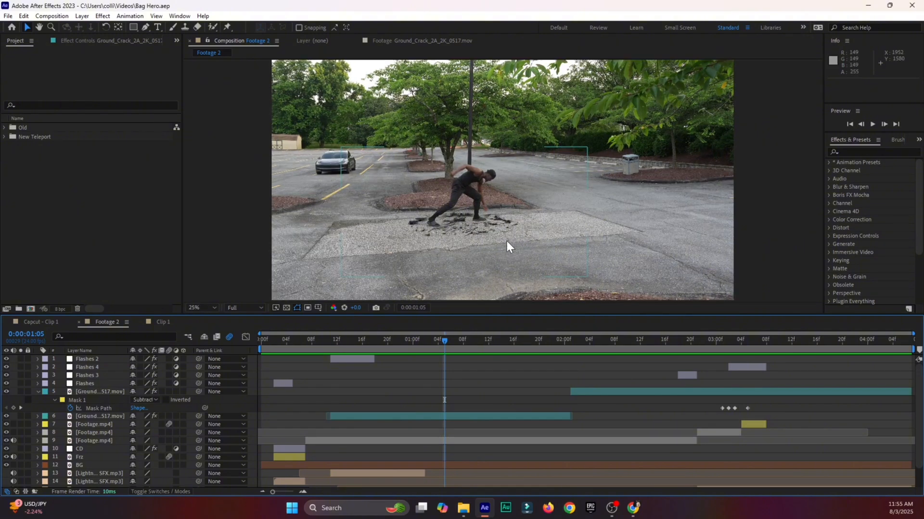
Set Hue/Saturation Colorize Lightness to 13 on the earlier ground crack layer, the one ending at about 0:00:02:00
scroll(495, 256, up, 2)
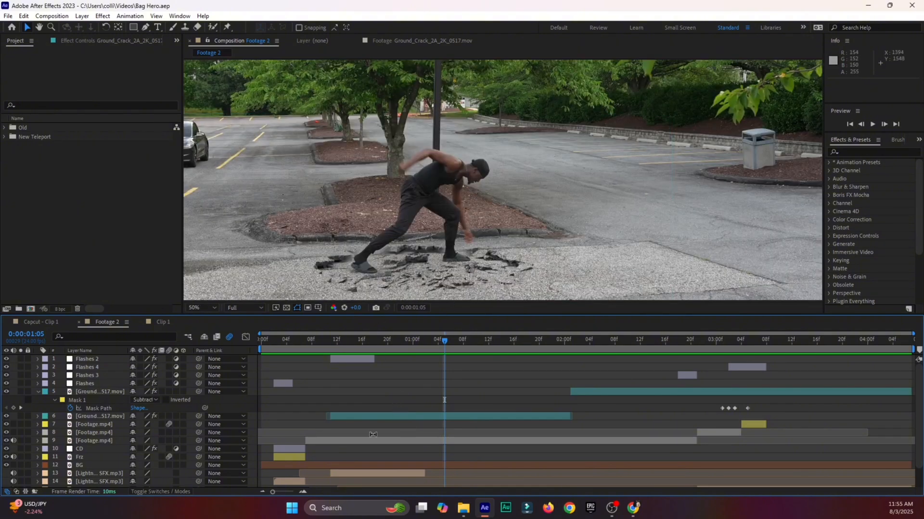
click(387, 416)
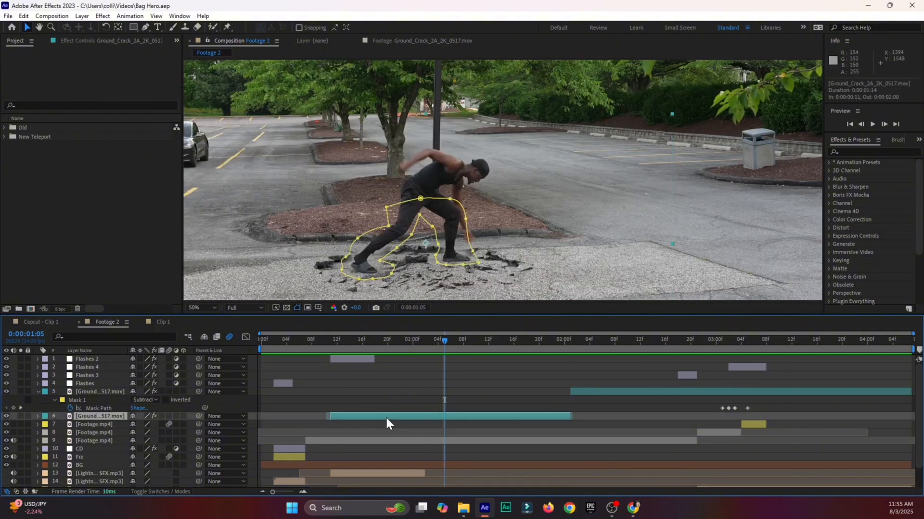
click(62, 41)
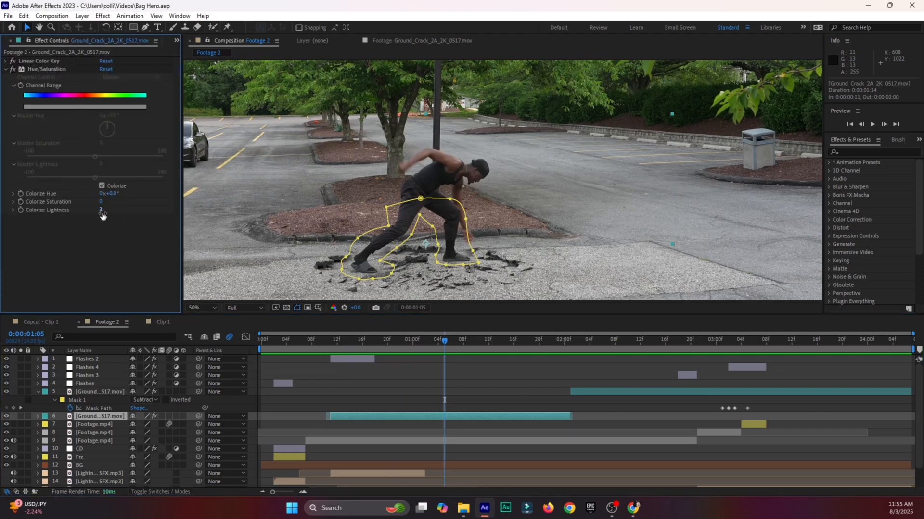
drag(101, 212, 110, 214)
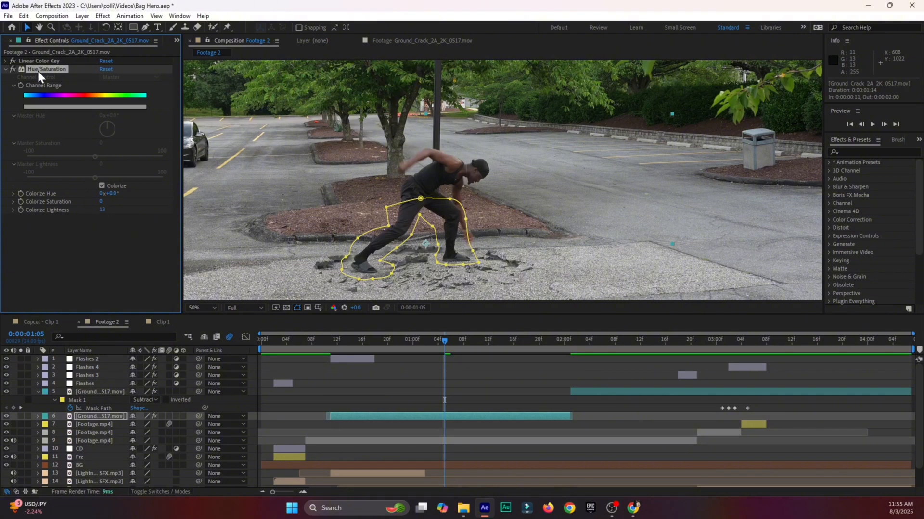
Set Hue/Saturation Colorize Lightness to 13 on the masked ground crack layer and collapse its effects
click(626, 393)
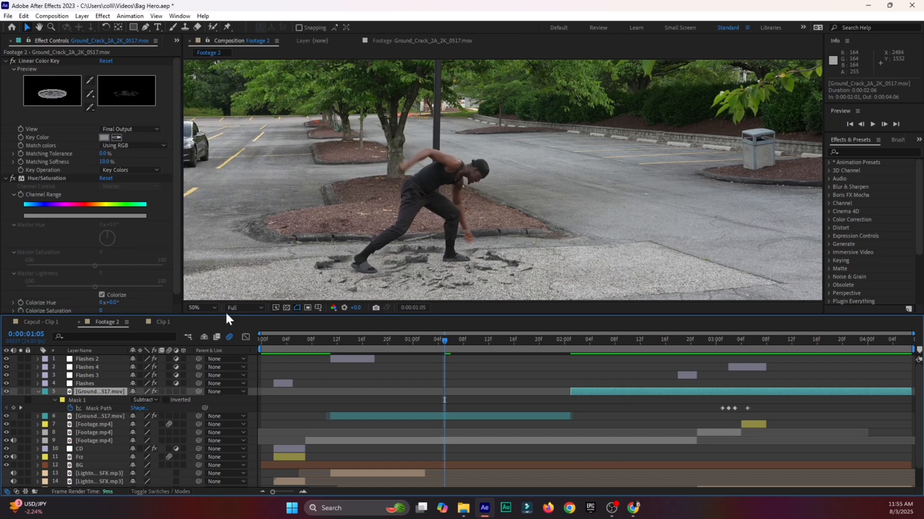
scroll(125, 230, down, 2)
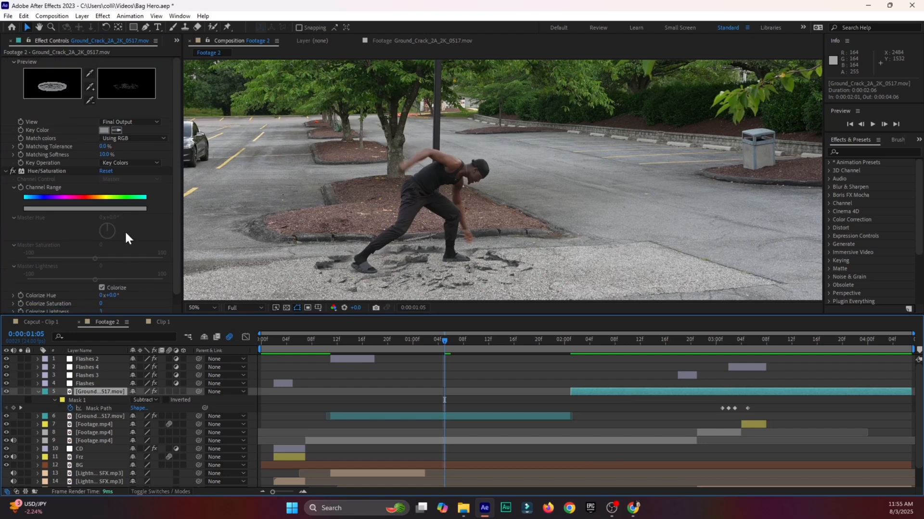
click(101, 308)
text(12)
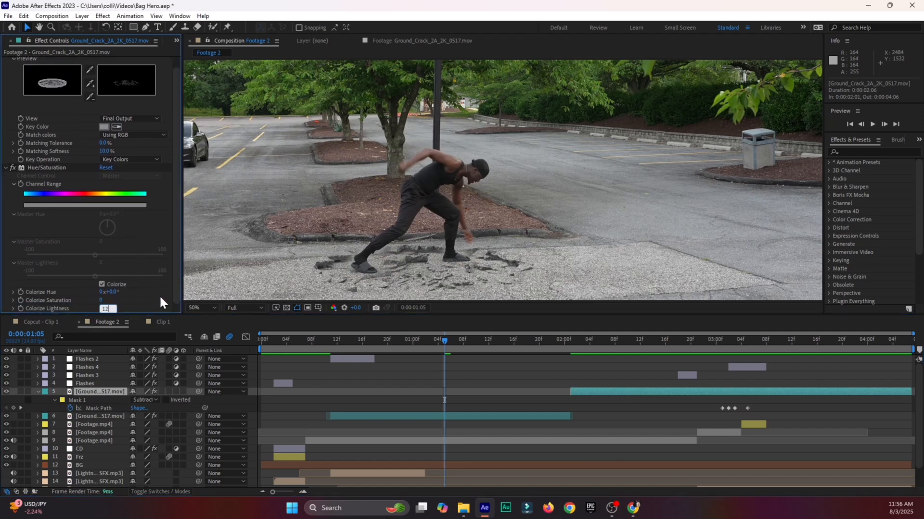
key(BackSpace)
text(3)
click(154, 286)
scroll(106, 142, up, 2)
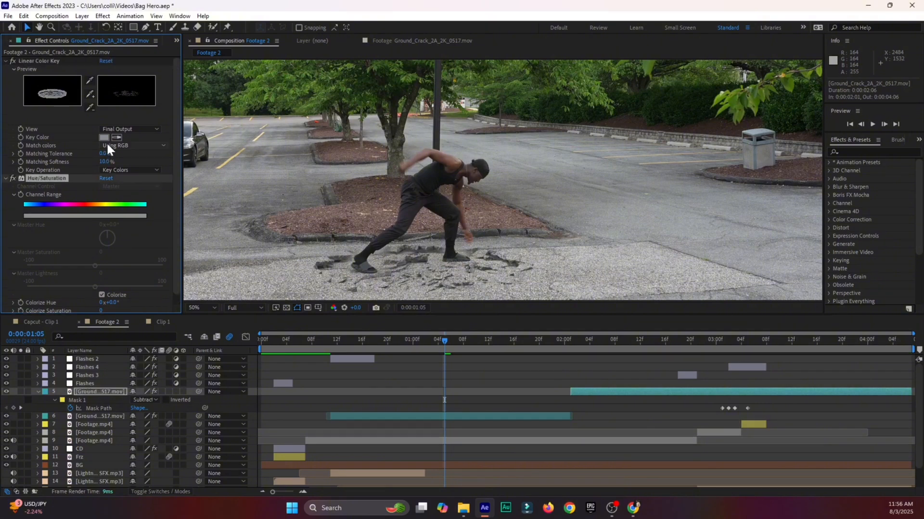
click(4, 61)
click(5, 69)
click(347, 370)
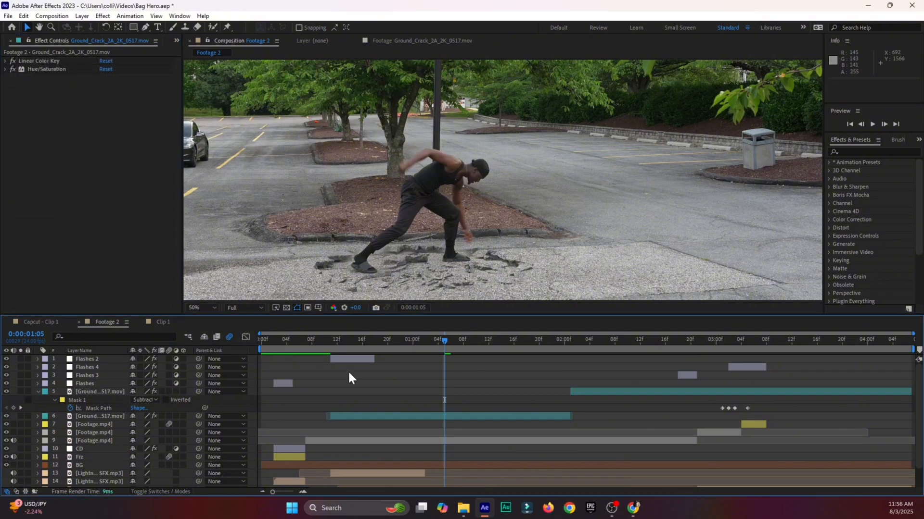
Play back the lightened cracks from 0:00:00:10 and save the project
drag(322, 345, 538, 348)
key(space)
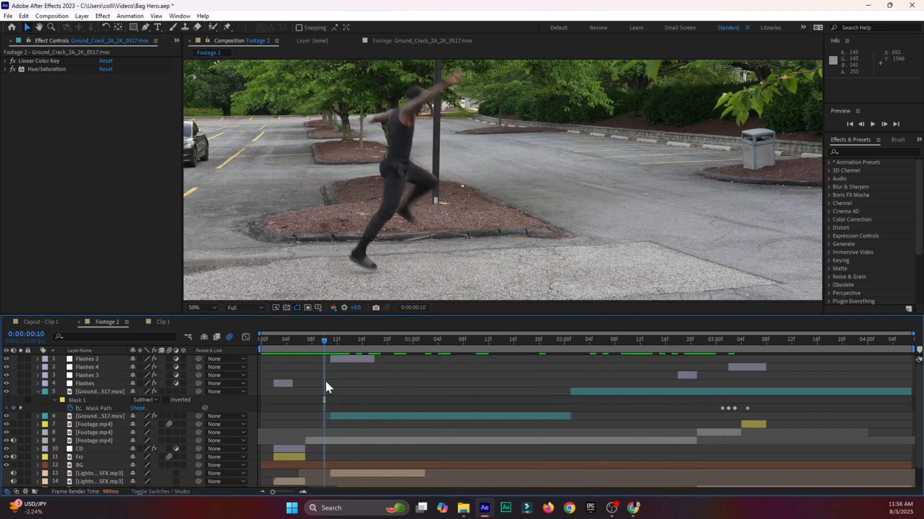
key(ctrl+s)
Go to 0:00:00:05 and search the project items for "gun smo"
mouse_move(301, 345)
mouse_down()
mouse_move(276, 348)
mouse_move(313, 351)
mouse_move(283, 355)
mouse_move(313, 358)
mouse_move(293, 358)
mouse_up()
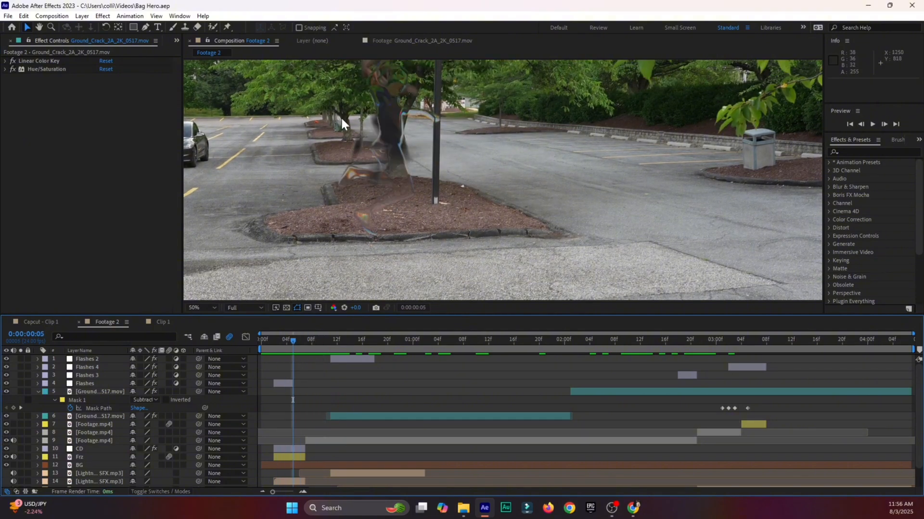
click(177, 41)
click(183, 55)
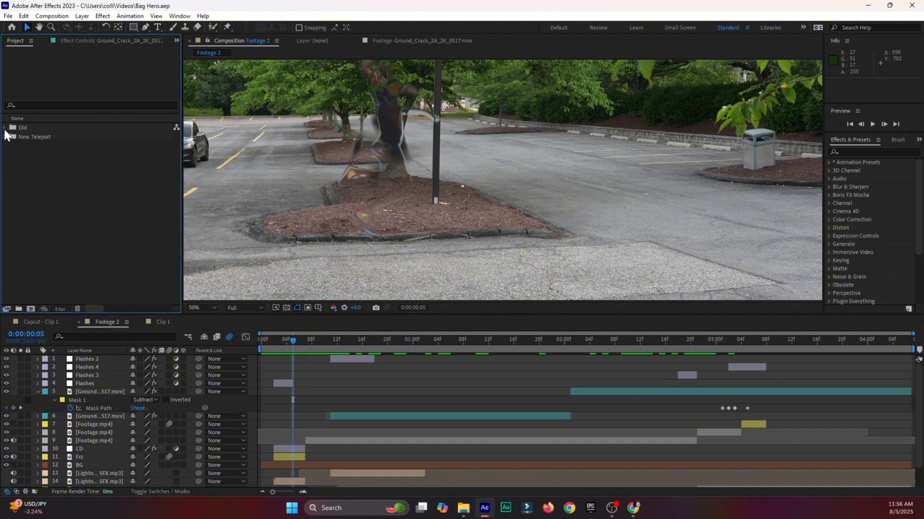
click(32, 103)
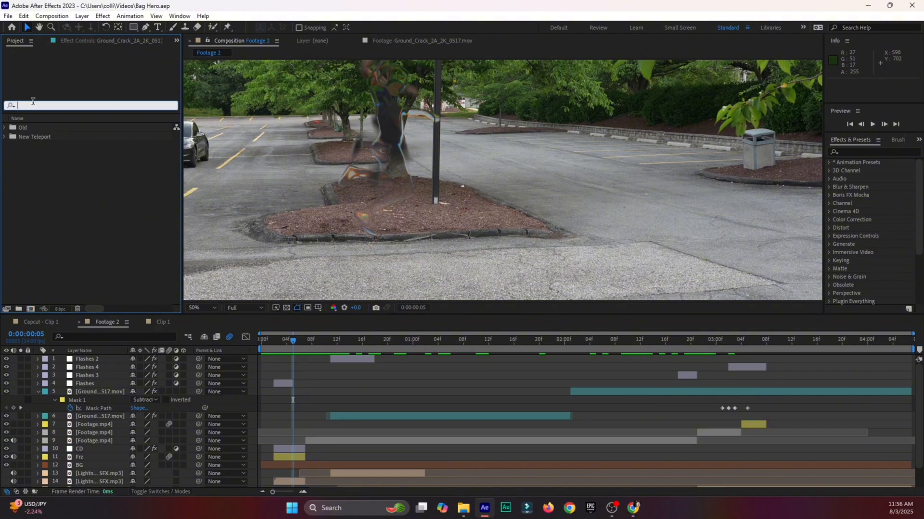
text(gun s)
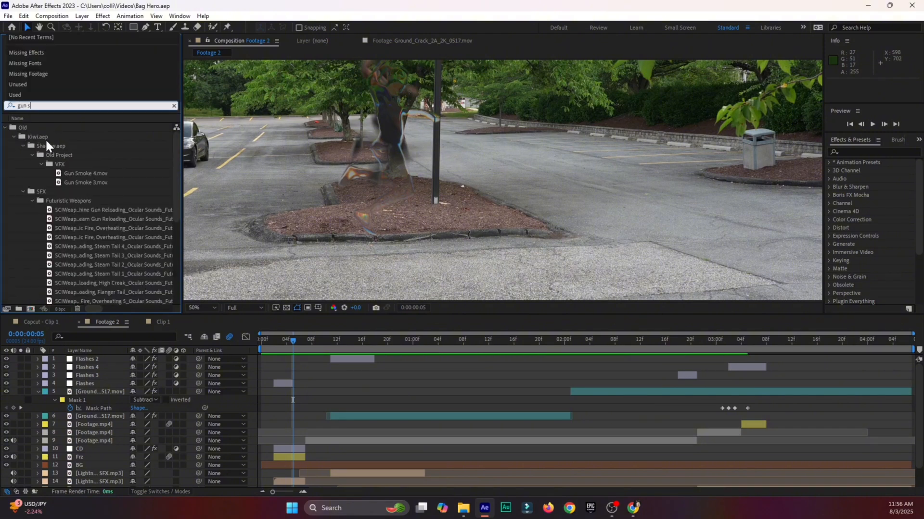
text(mo)
Try Gun Smoke 4.mov as a layer above Flashes and undo its placement
click(55, 201)
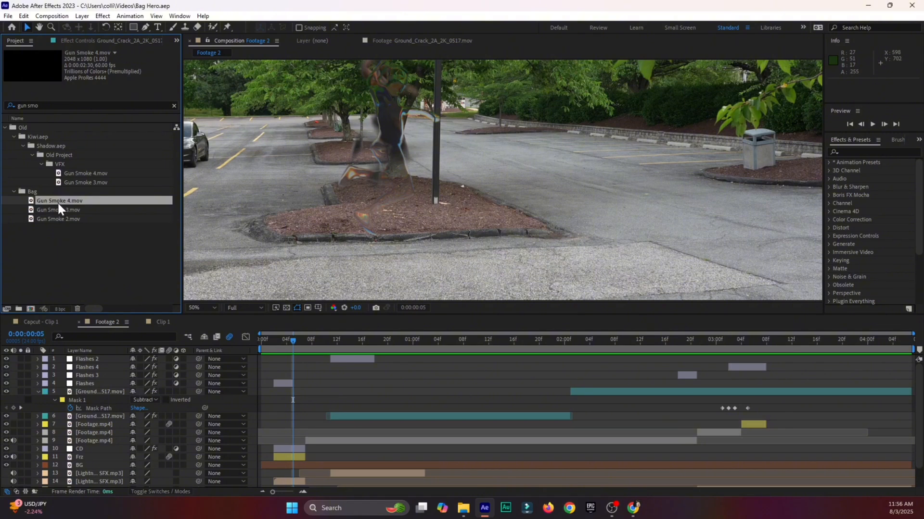
drag(56, 201, 286, 382)
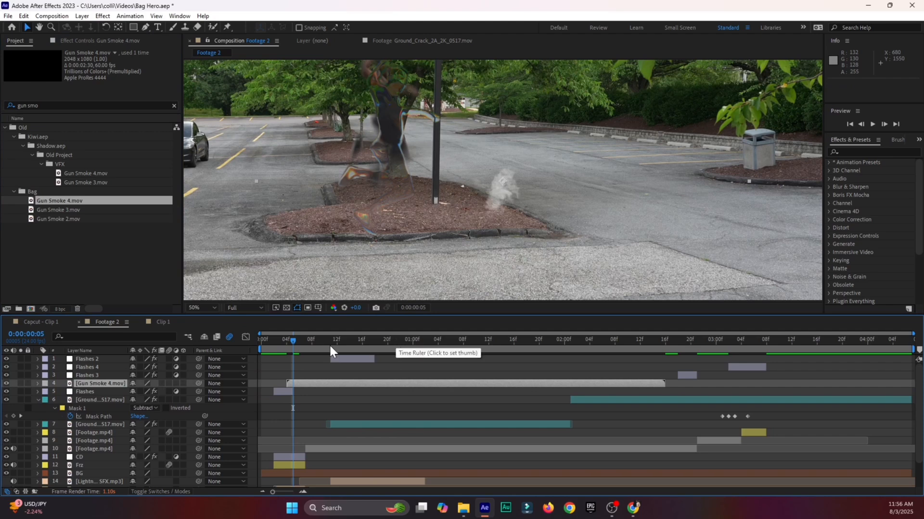
key(ctrl+z)
Add Gun Smoke 2.mov above the Flashes layer starting at 0:00:00:02 and collapse the masked crack layer's properties
click(75, 210)
click(69, 220)
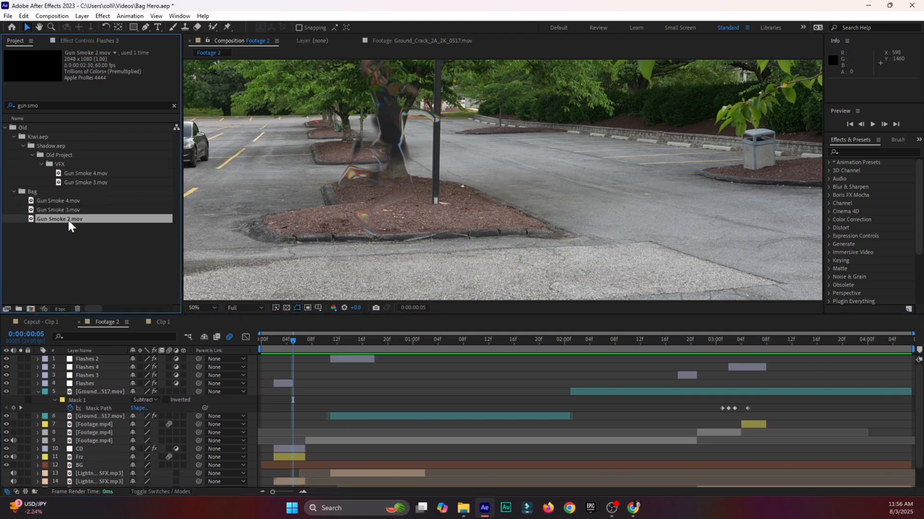
drag(67, 219, 314, 382)
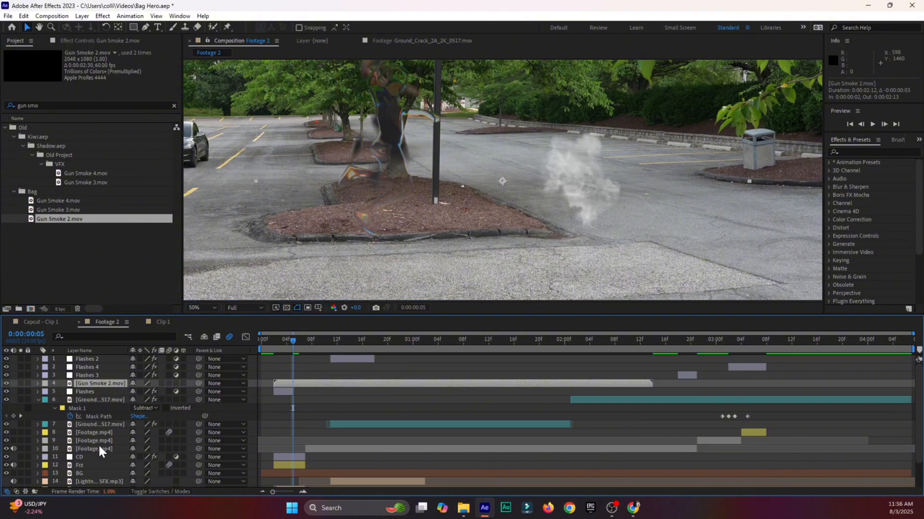
click(38, 399)
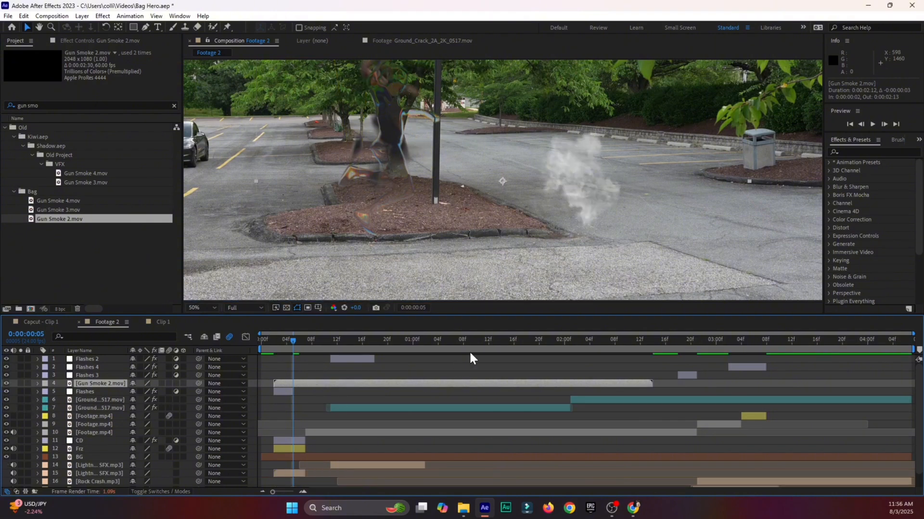
Move the Gun Smoke 2 layer over the vanishing figure at position 1180, 964 and set its label color to Cyan
drag(443, 156, 417, 143)
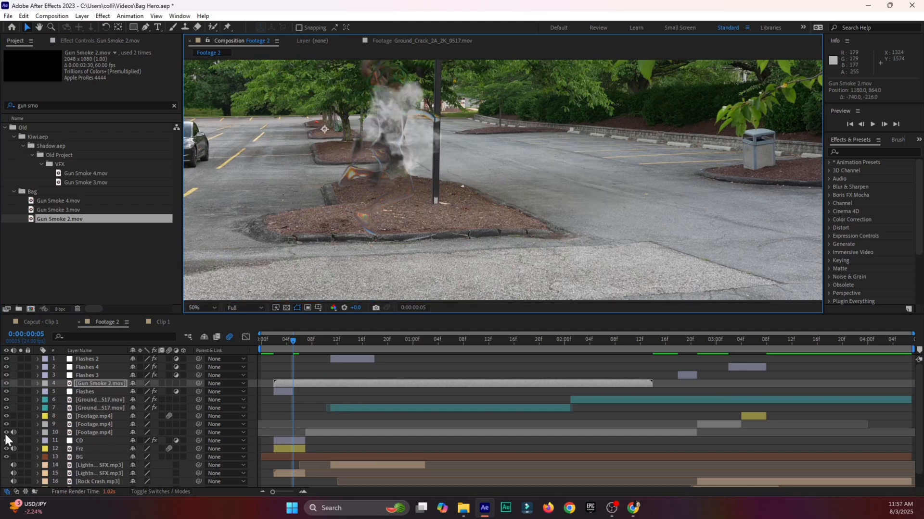
click(45, 384)
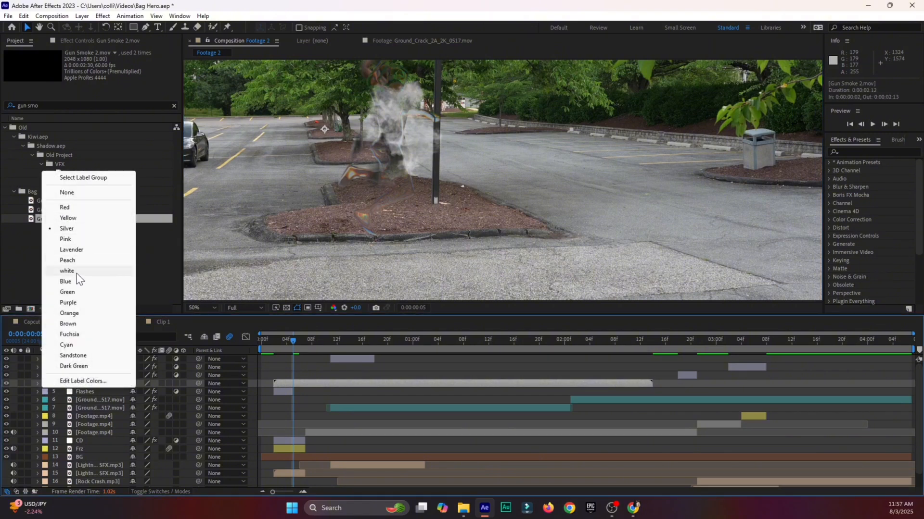
click(86, 346)
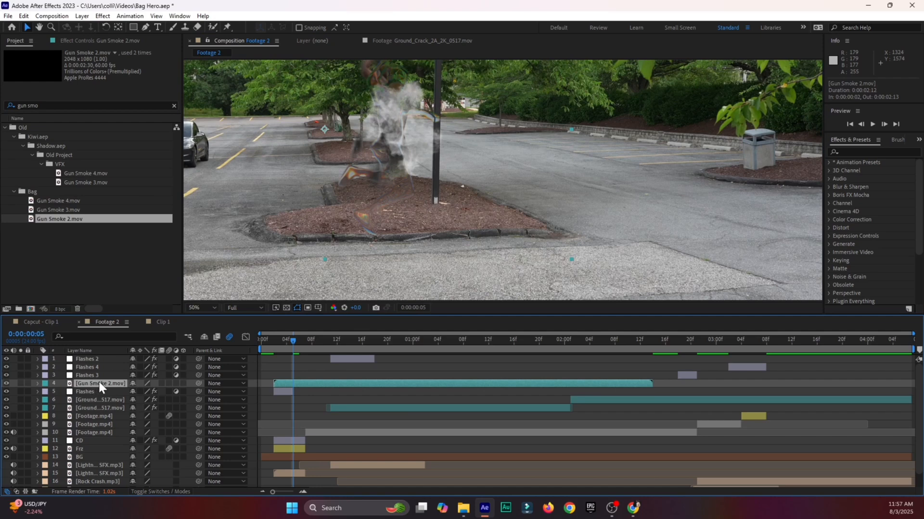
Hide the CD adjustment layer so the distortion is off around the smoke and figure
click(82, 392)
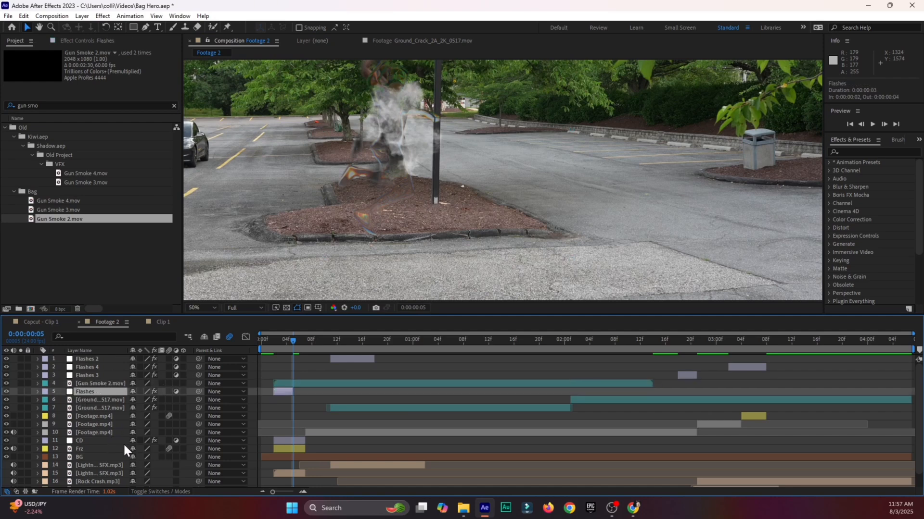
click(103, 440)
click(5, 440)
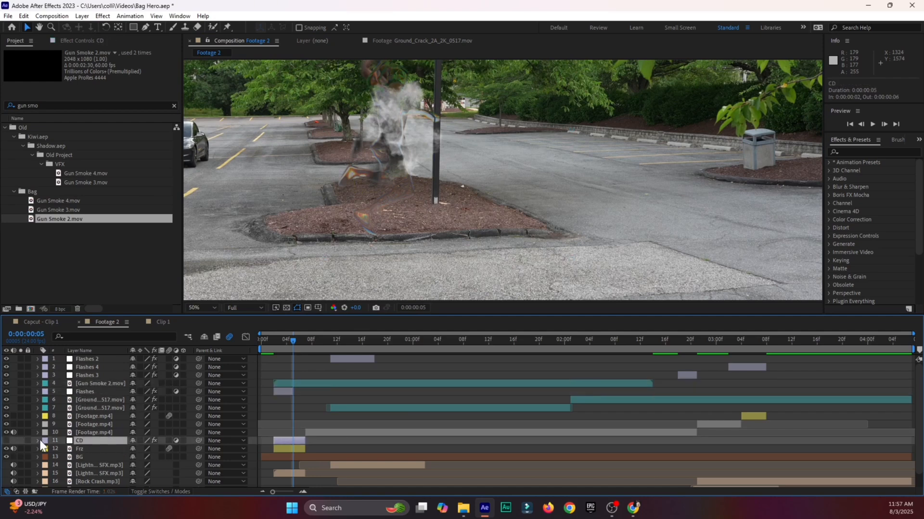
click(89, 448)
click(92, 457)
click(93, 440)
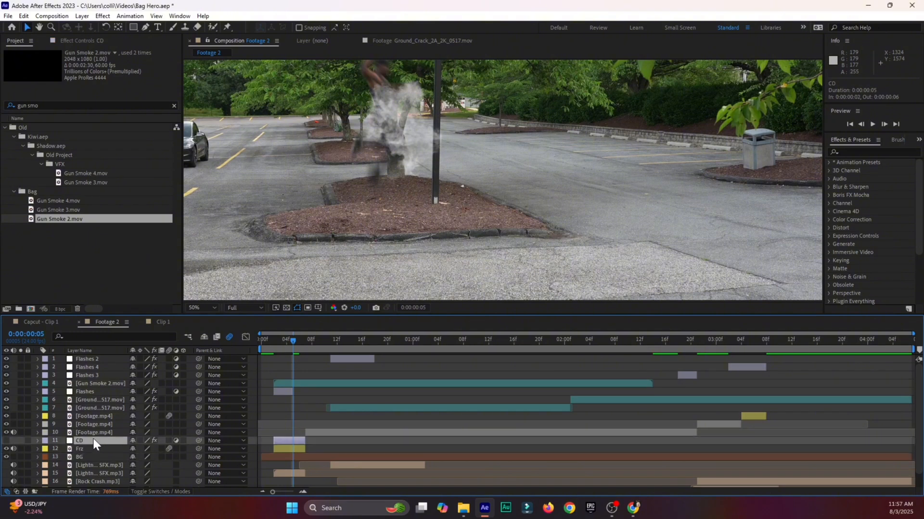
Set the composition preview resolution to Half and save the project
click(241, 308)
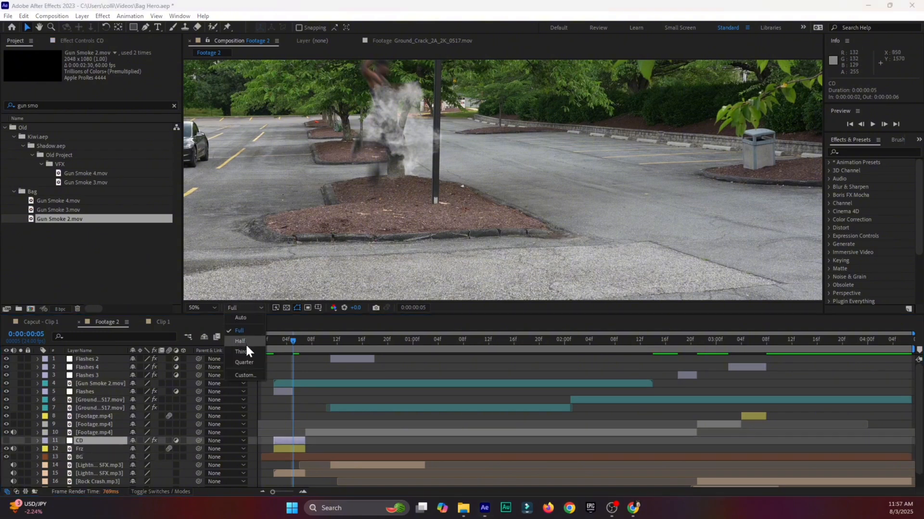
click(247, 341)
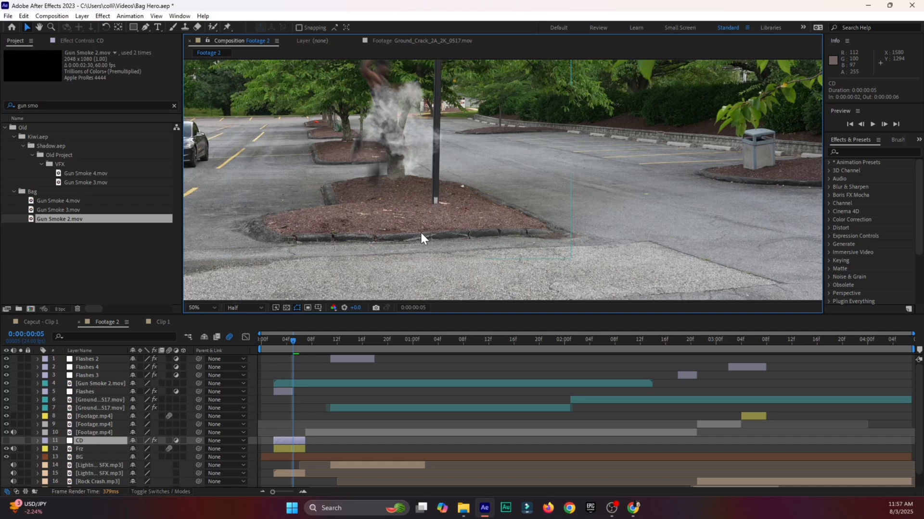
key(ctrl+s)
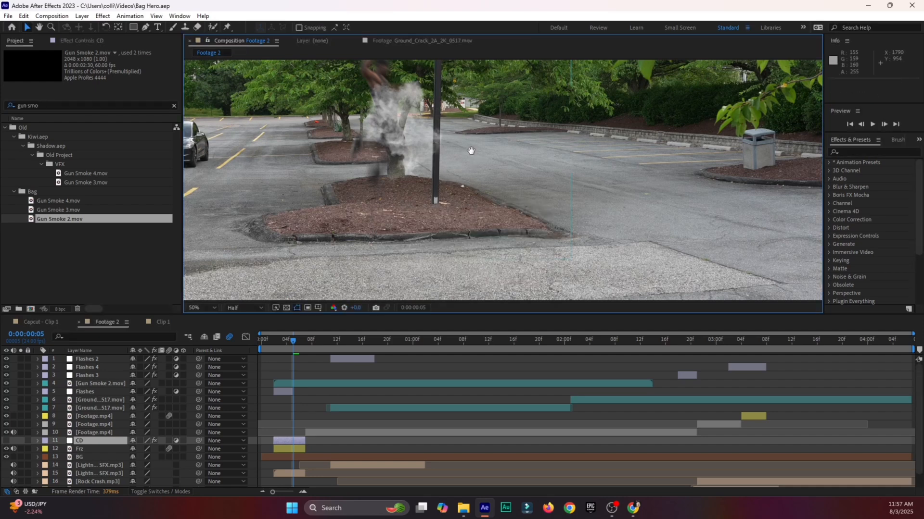
Move the Gun Smoke 2 layer onto the fading figure's torso at position 1108, 772
drag(471, 151, 529, 206)
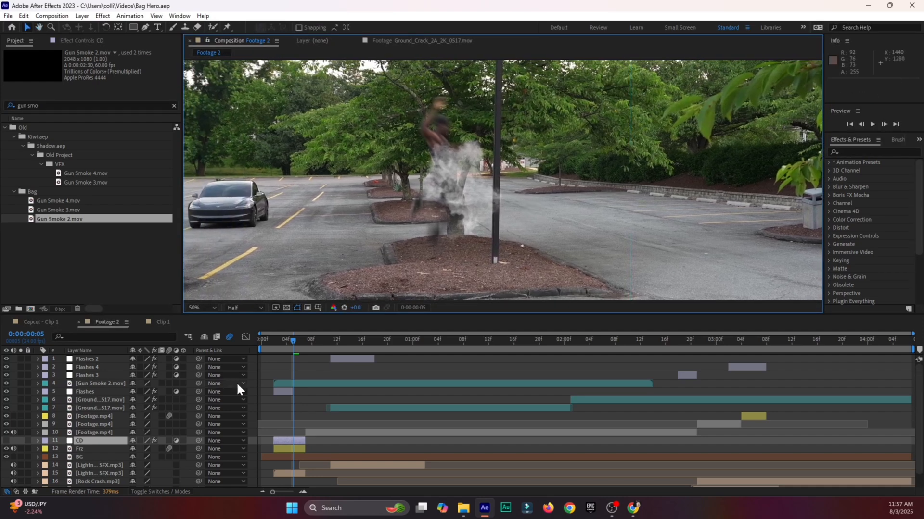
click(288, 384)
mouse_move(503, 157)
mouse_down()
mouse_move(464, 197)
mouse_move(437, 203)
mouse_move(551, 202)
mouse_move(485, 157)
mouse_up()
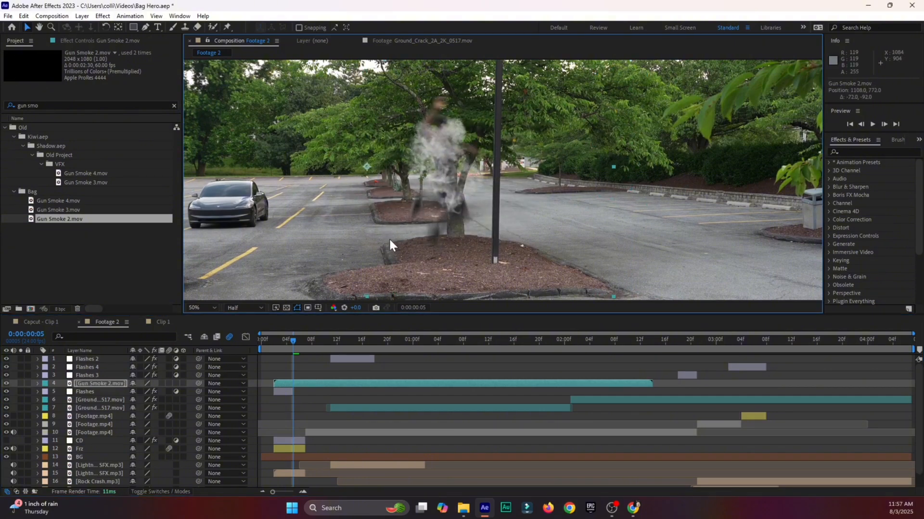
Isolate the Gun Smoke 2 layer, move its anchor point over to the right edge of the smoke puff, and show all layers again
mouse_move(290, 347)
mouse_down()
mouse_move(275, 345)
mouse_move(305, 348)
mouse_move(279, 348)
mouse_move(292, 349)
mouse_up()
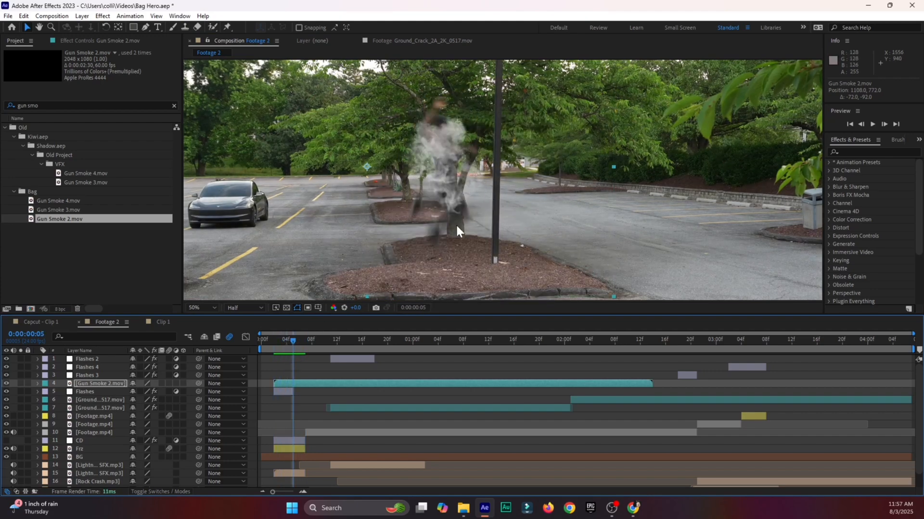
click(20, 383)
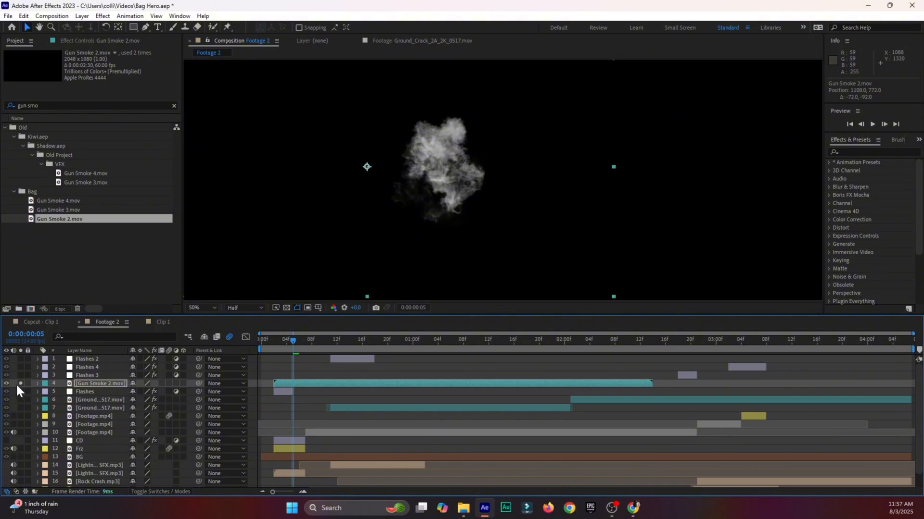
mouse_move(287, 340)
mouse_down()
mouse_move(276, 340)
mouse_move(306, 339)
mouse_move(279, 344)
mouse_up()
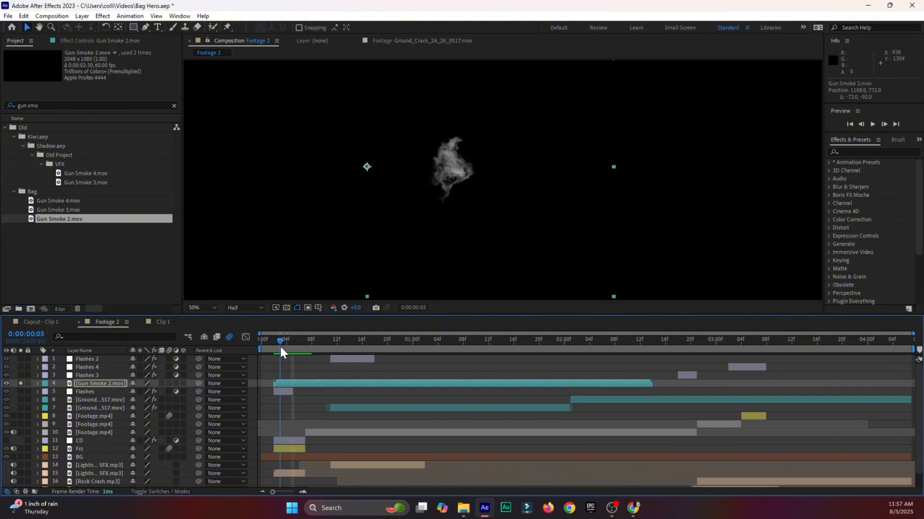
click(118, 27)
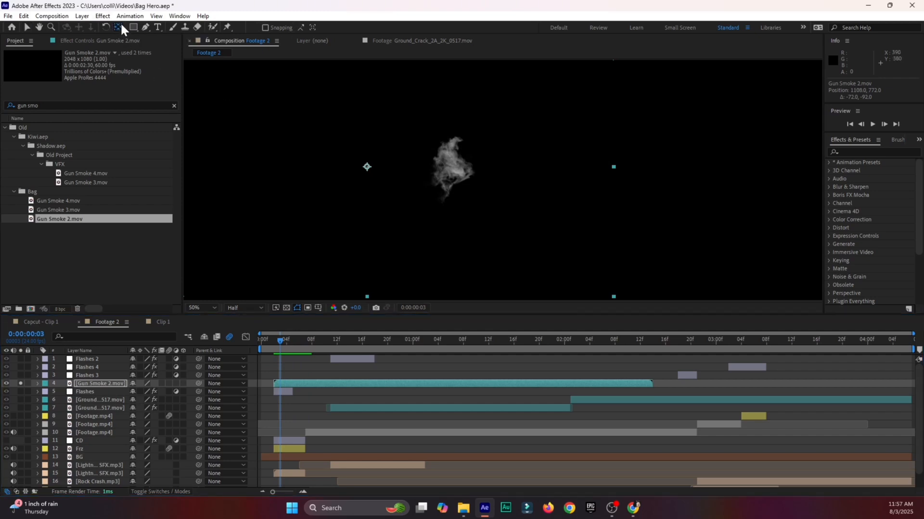
drag(367, 166, 472, 168)
click(27, 27)
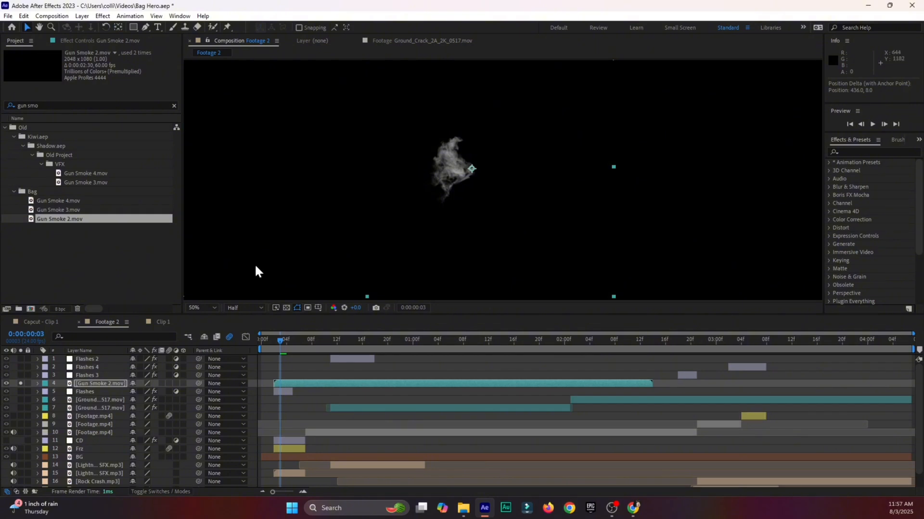
mouse_move(278, 337)
mouse_down()
mouse_move(339, 340)
mouse_move(267, 336)
mouse_move(304, 337)
mouse_move(270, 345)
mouse_up()
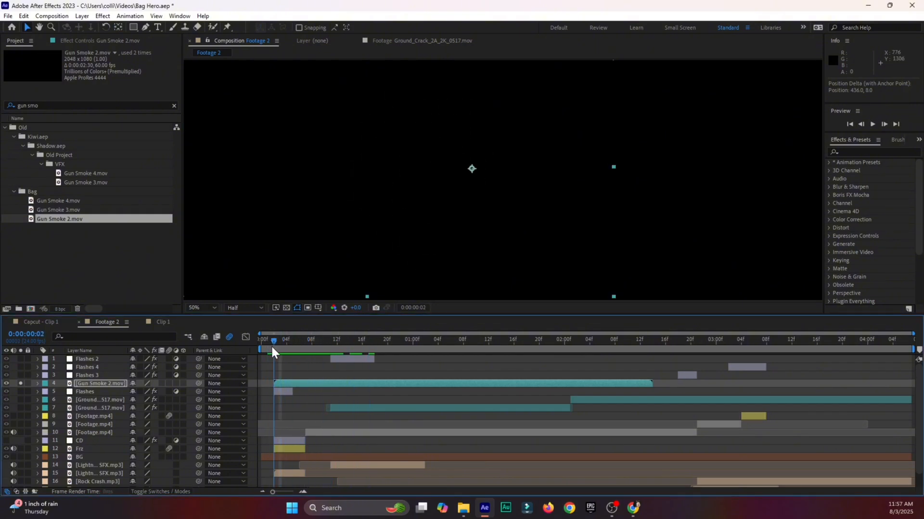
click(21, 384)
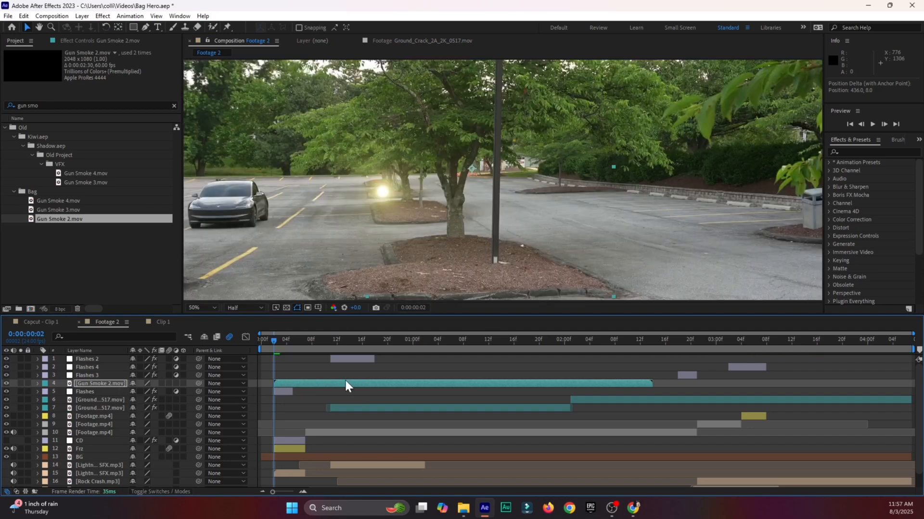
Rotate the Gun Smoke 2 layer to 16°, shift it slightly lower over the figure, save the project and preview the result
drag(280, 340, 300, 340)
key(space)
key(r)
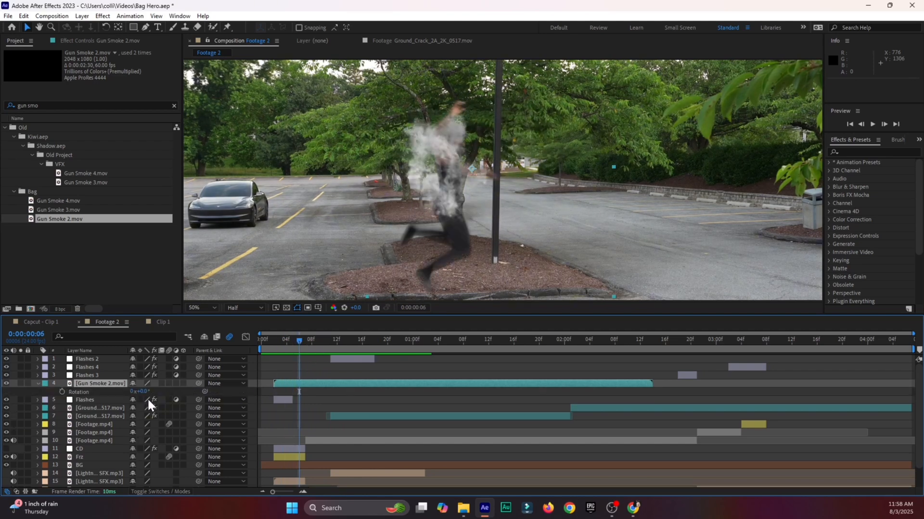
drag(144, 393, 151, 393)
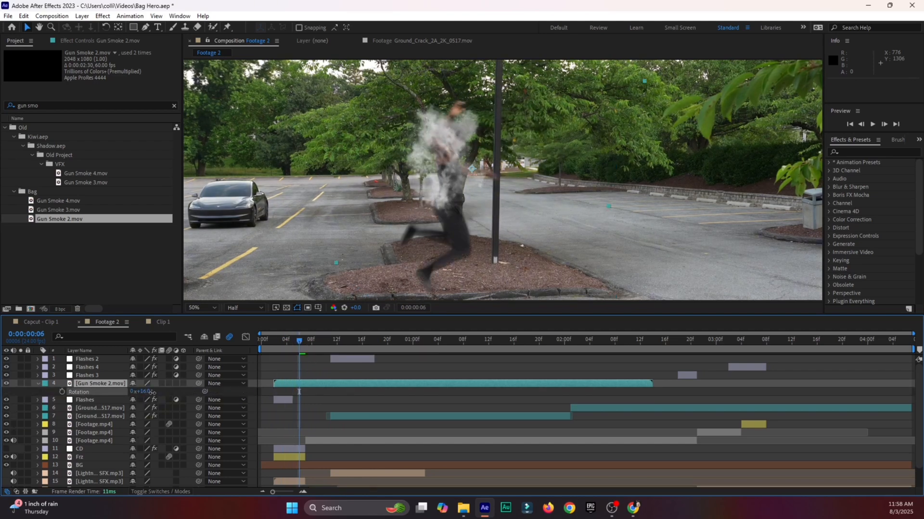
drag(558, 178, 551, 207)
key(ctrl+s)
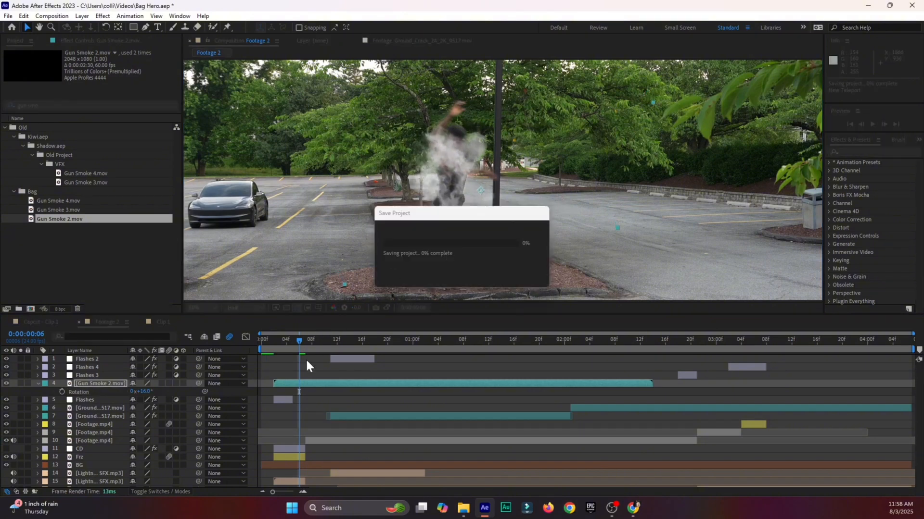
click(272, 347)
key(space)
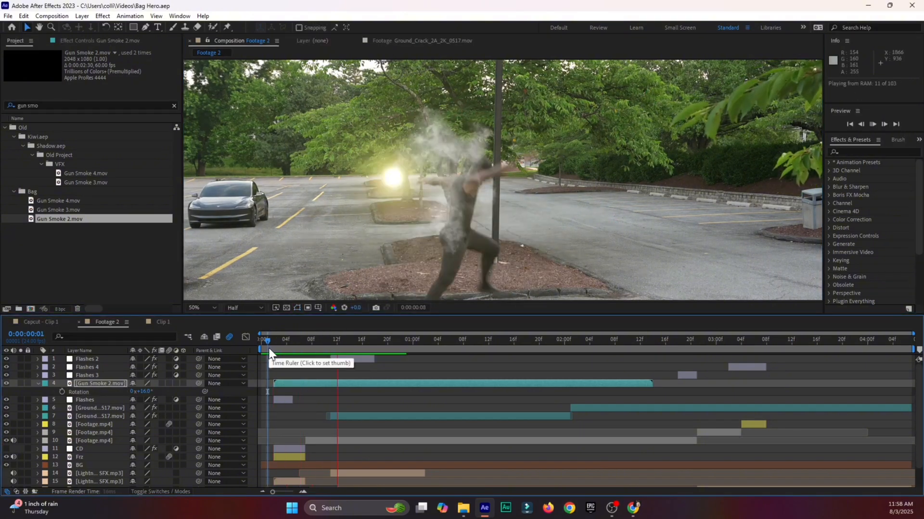
drag(267, 346, 308, 349)
key(space)
Apply Tint to the Gun Smoke 2 layer, sample dark colors for Map White To and Map Black To, preview it and save the project
click(299, 357)
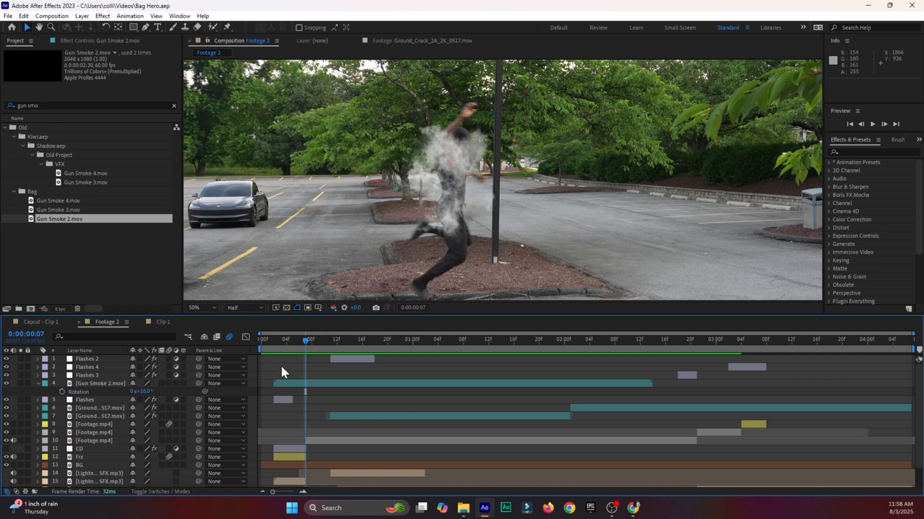
click(298, 384)
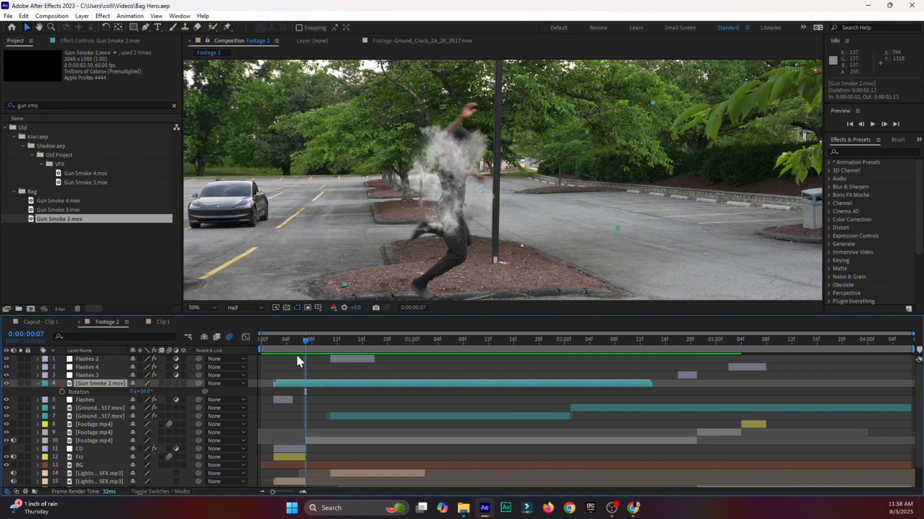
click(860, 151)
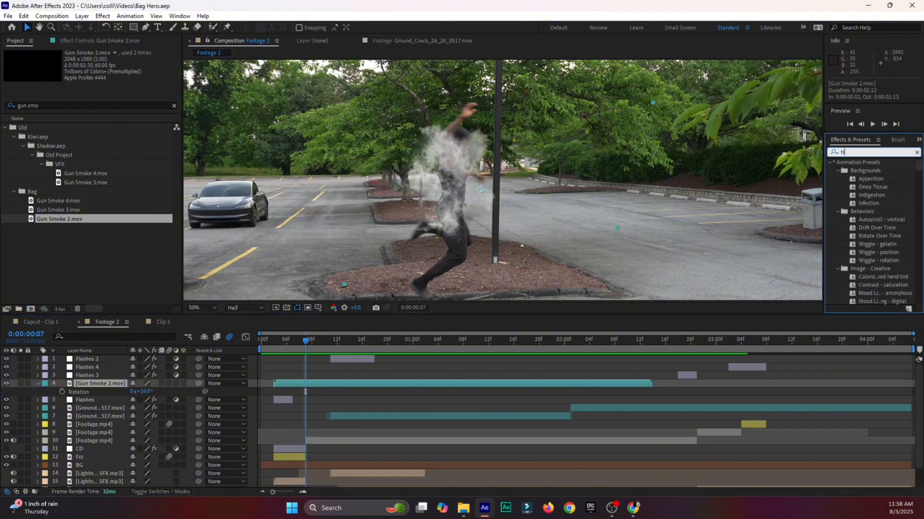
text(tint)
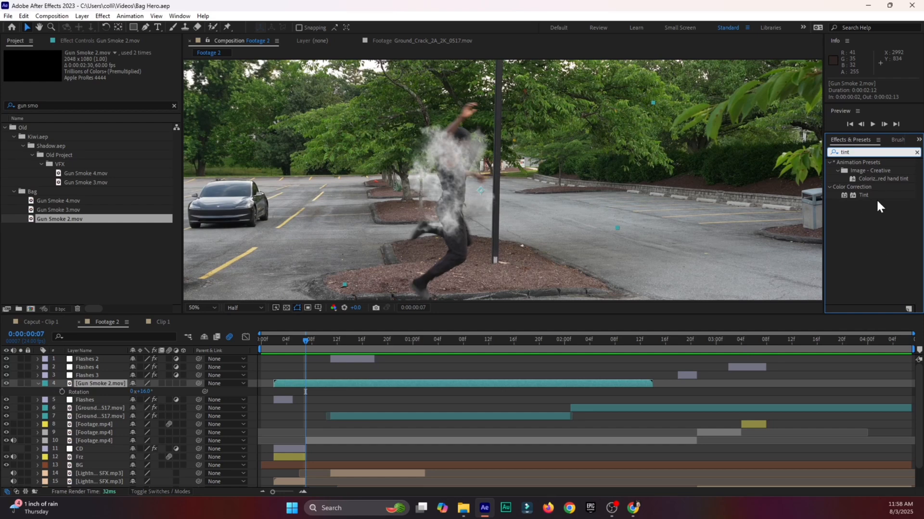
drag(876, 197, 294, 380)
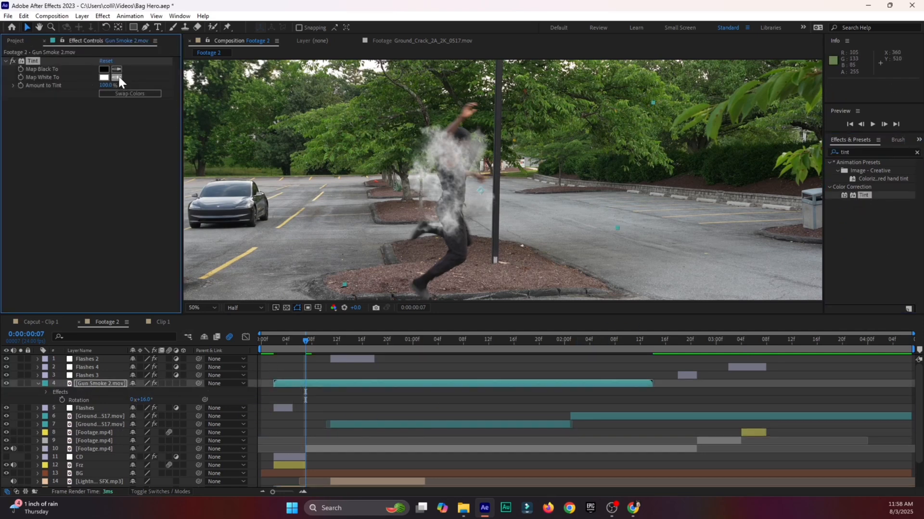
click(458, 250)
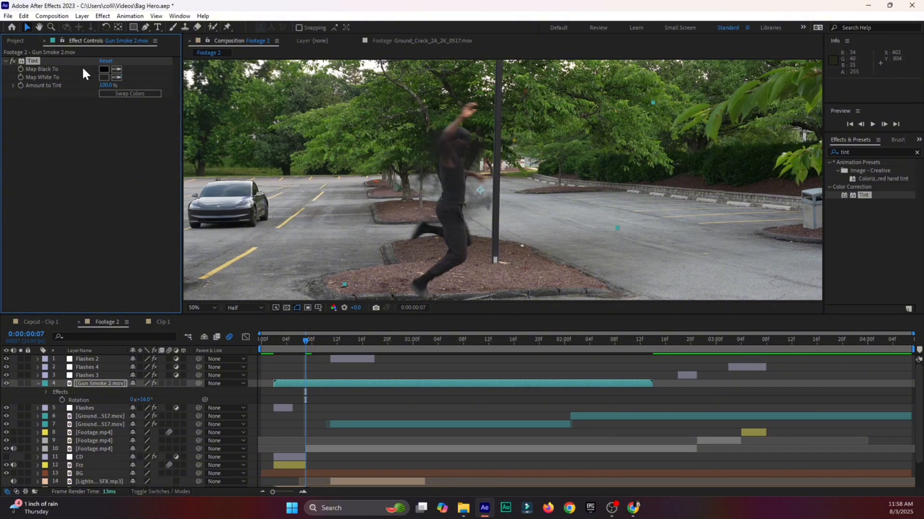
click(116, 69)
click(265, 342)
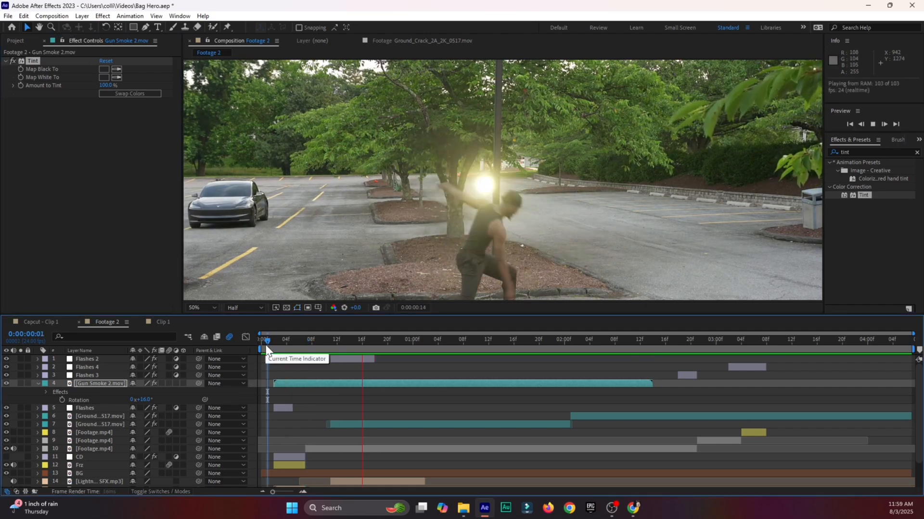
drag(264, 342, 291, 359)
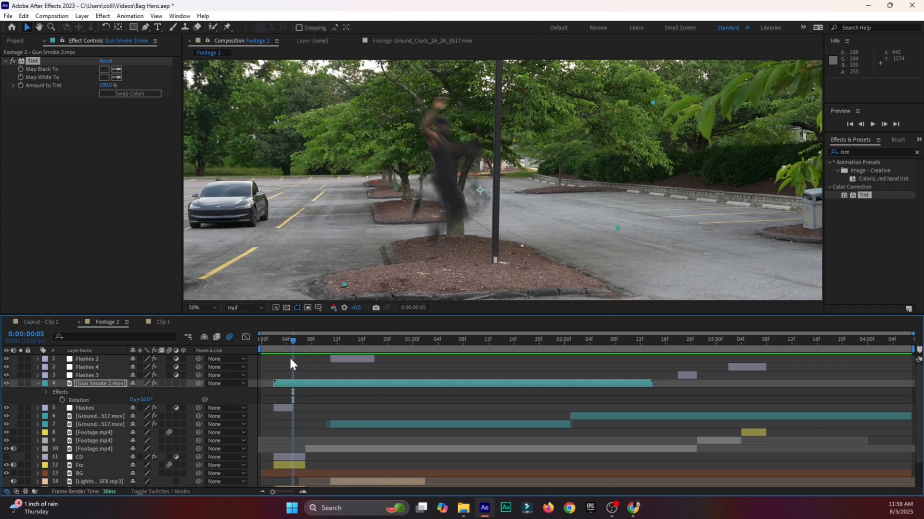
key(ctrl+s)
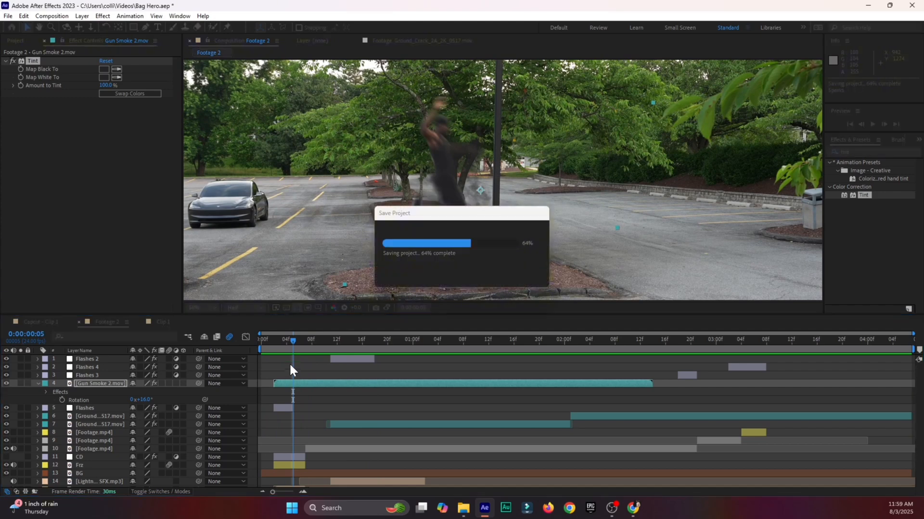
Scale the Gun Smoke 2 layer to 157% and time-stretch it with a stretch factor of 200
key(s)
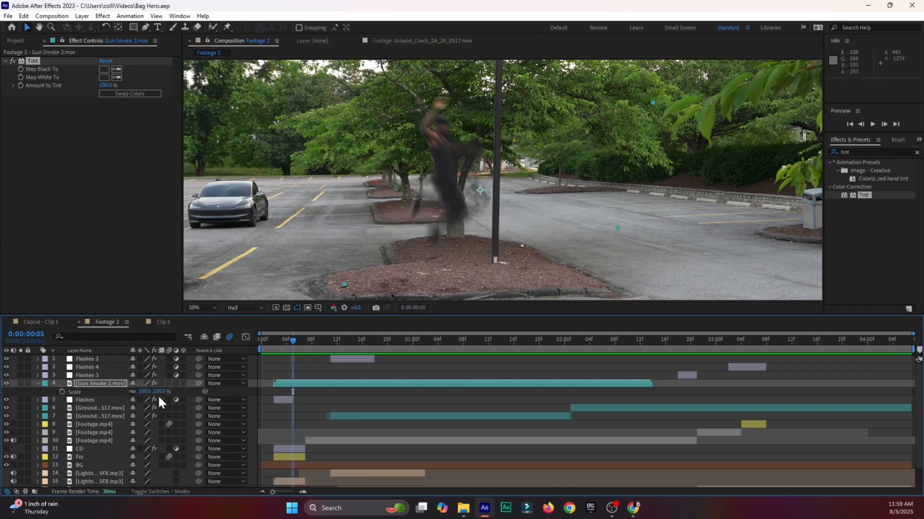
drag(155, 395, 213, 391)
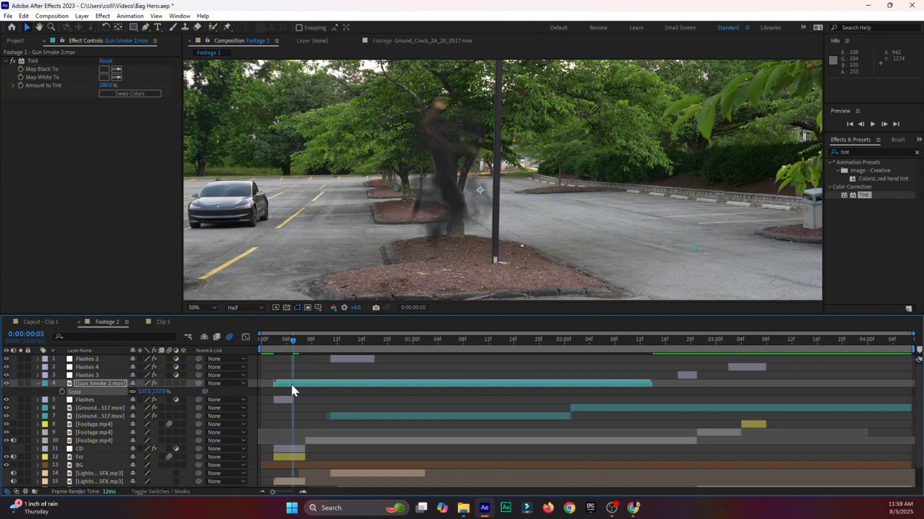
right_click(290, 383)
mouse_move(321, 149)
click(446, 170)
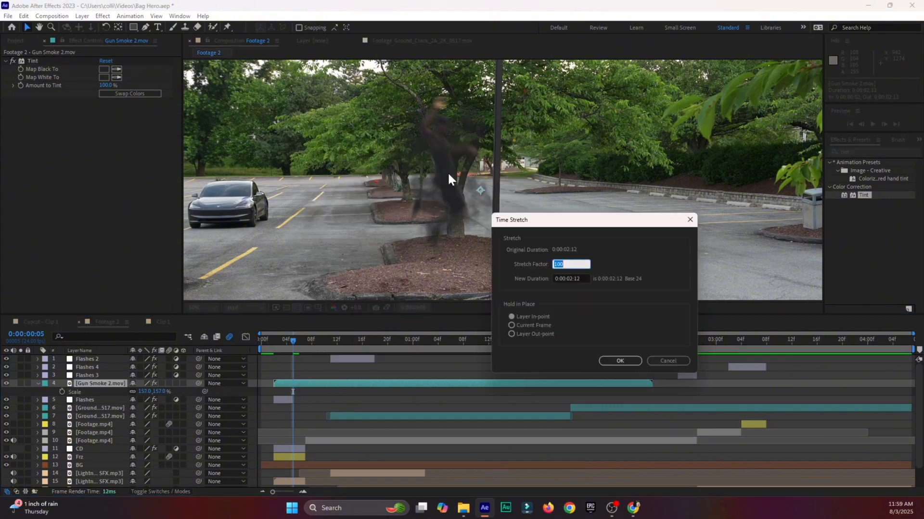
text(200)
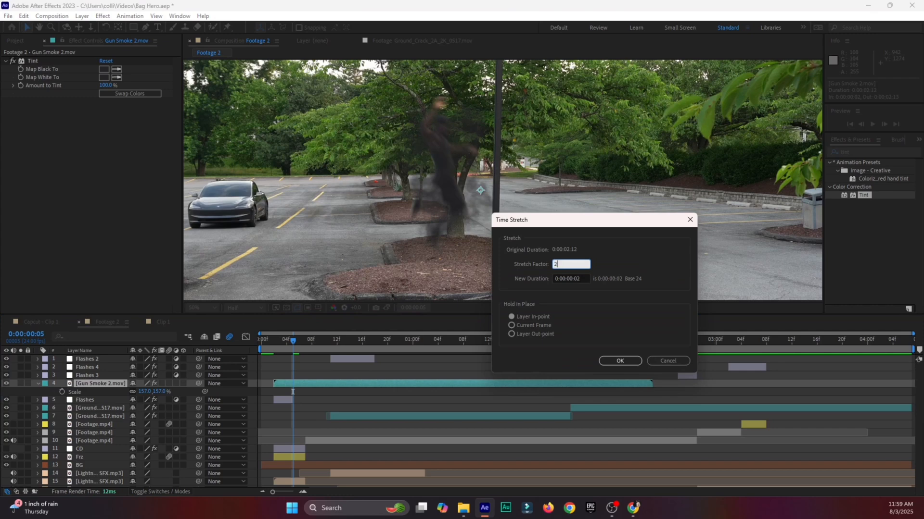
click(624, 362)
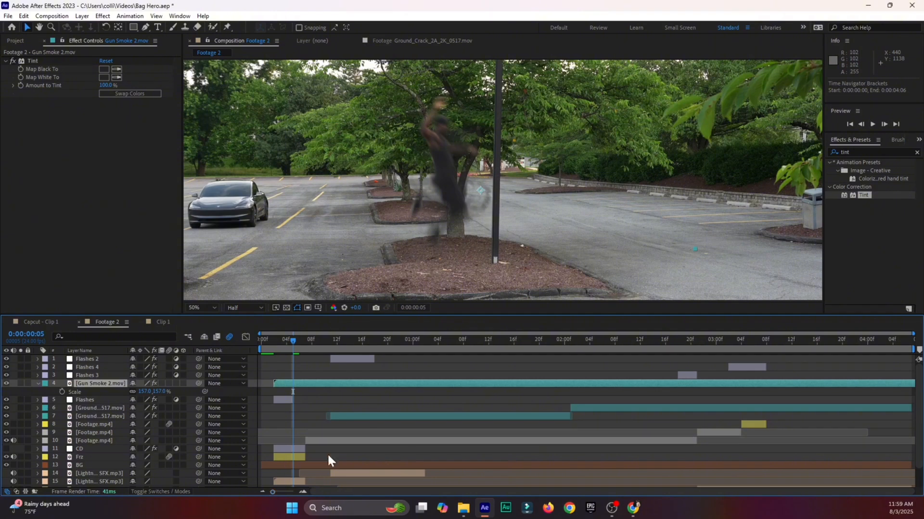
Play back the slowed dark smoke from the start of the composition and save the project
click(14, 40)
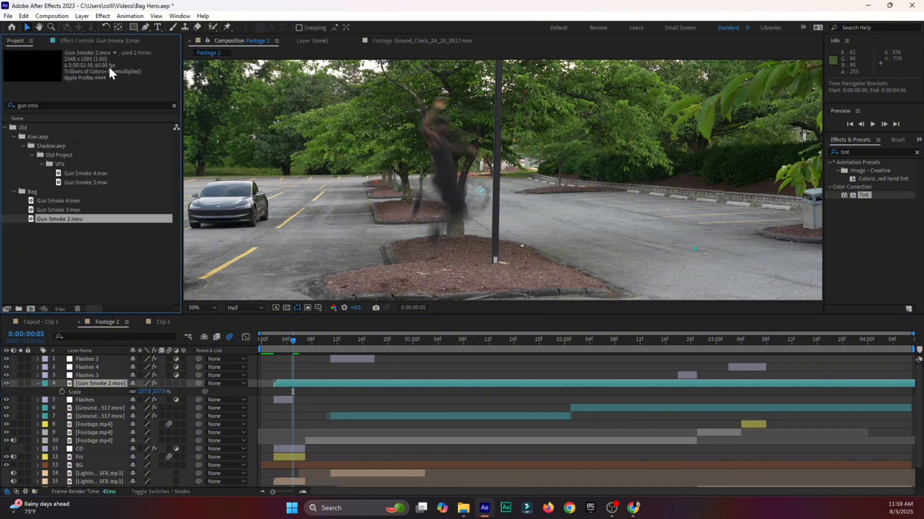
drag(266, 343, 250, 339)
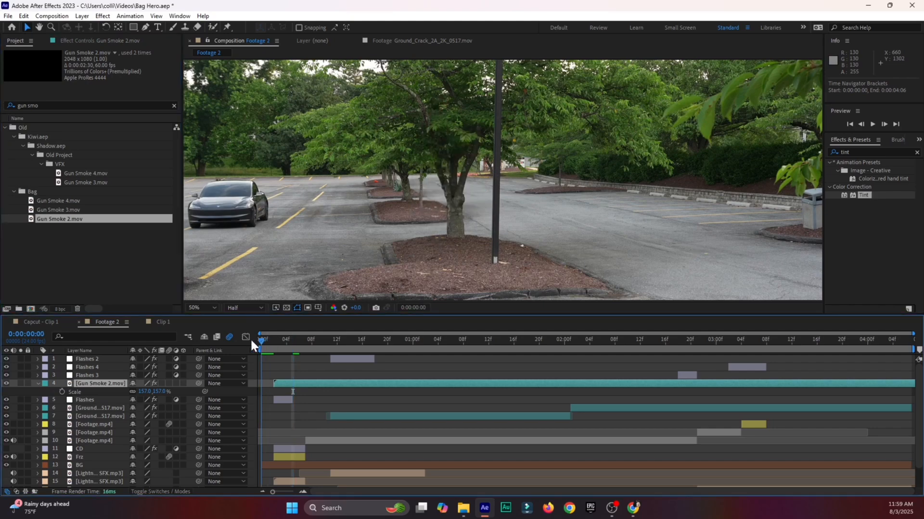
key(space)
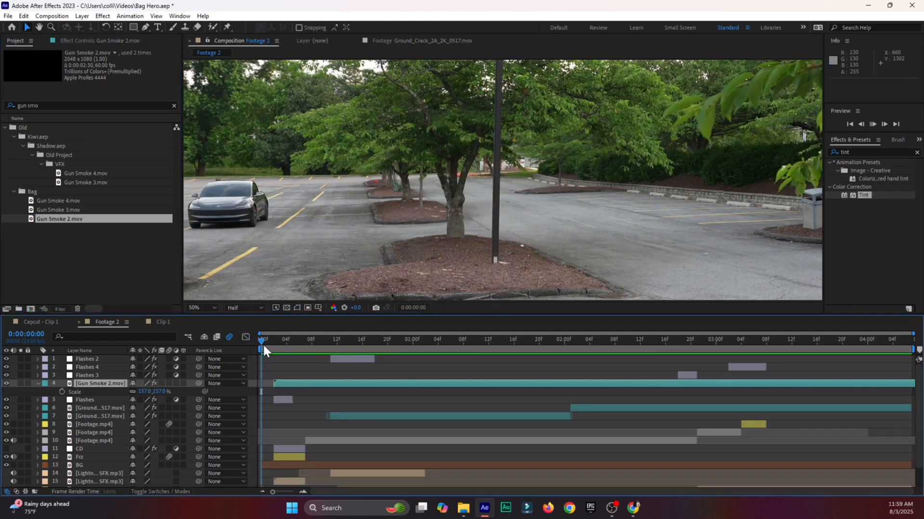
click(268, 343)
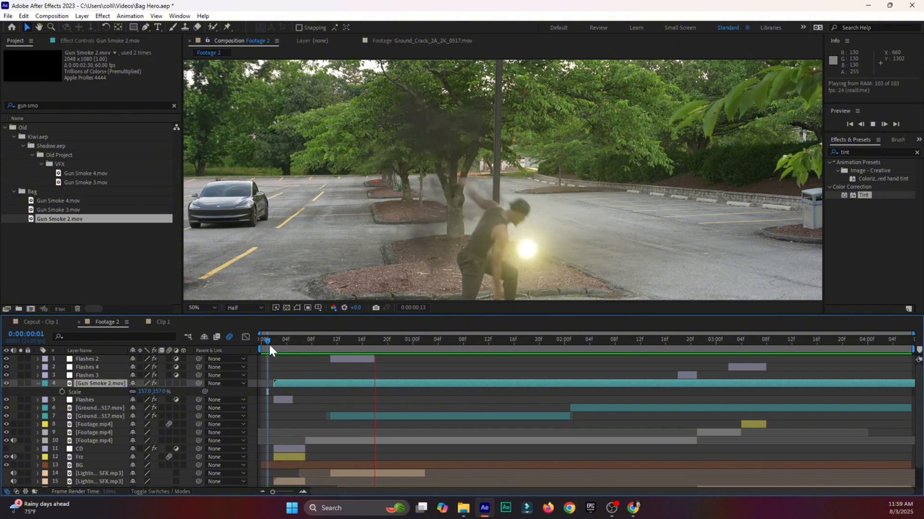
drag(268, 343, 286, 354)
key(ctrl+s)
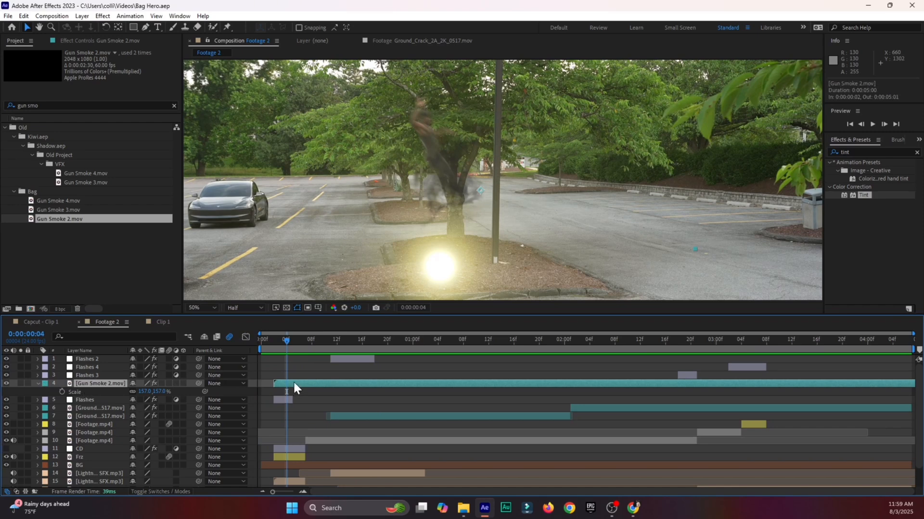
Duplicate the Gun Smoke 2 layer and show the copy's effect settings
key(ctrl+d)
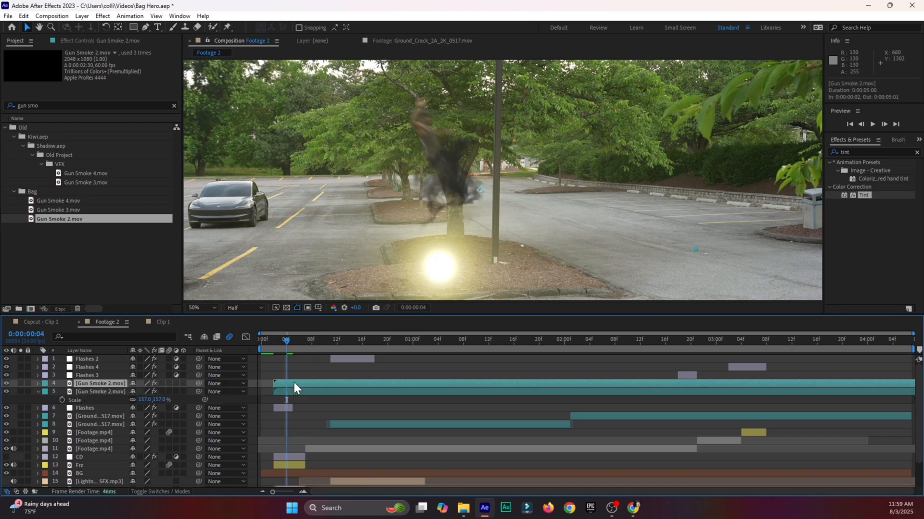
click(74, 42)
click(32, 59)
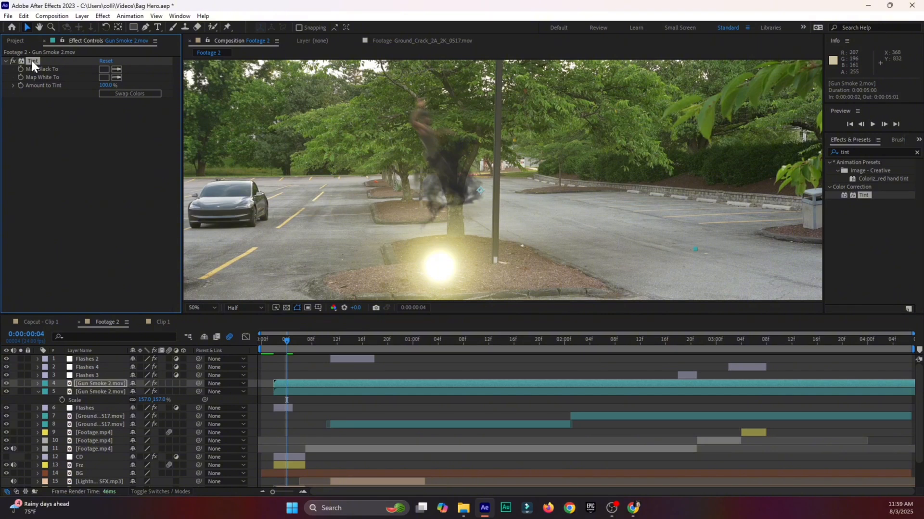
key(Delete)
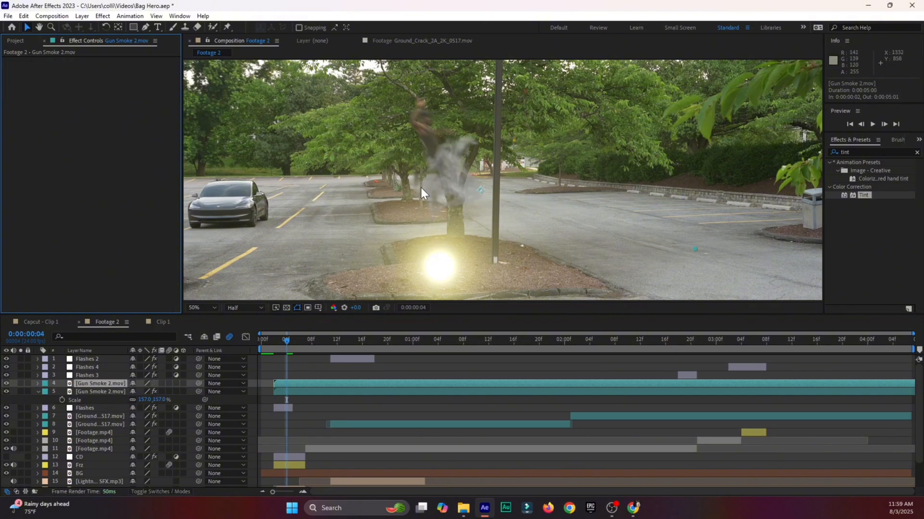
key(ctrl+z)
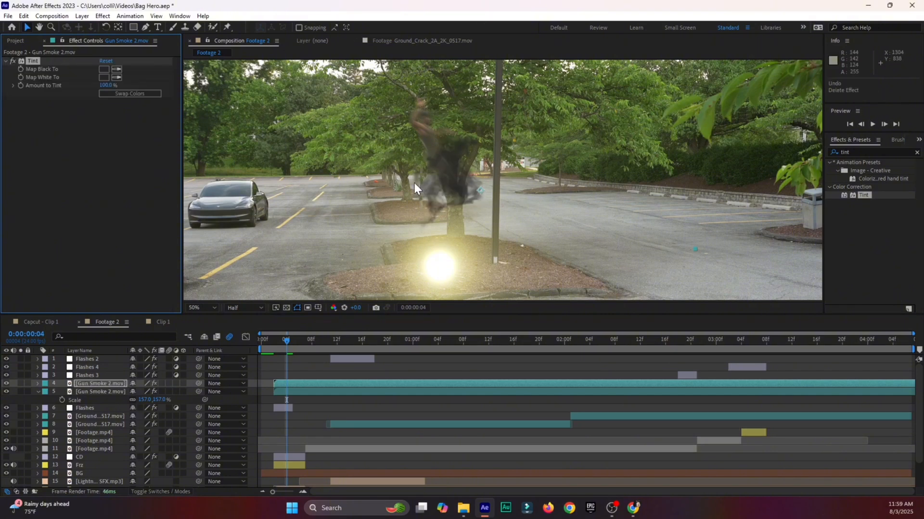
Sample the pale yellow glow of the flash as the duplicate smoke's Tint Map Black To color
click(116, 69)
click(423, 269)
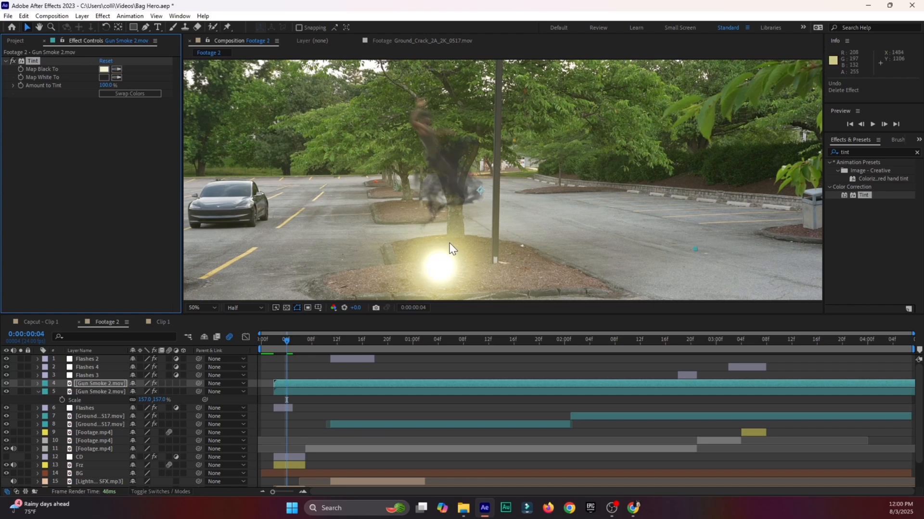
Sample the flash's pale yellow as the duplicate smoke's Tint Map White To color and keep F5F1CB as Map Black To
click(116, 77)
click(104, 69)
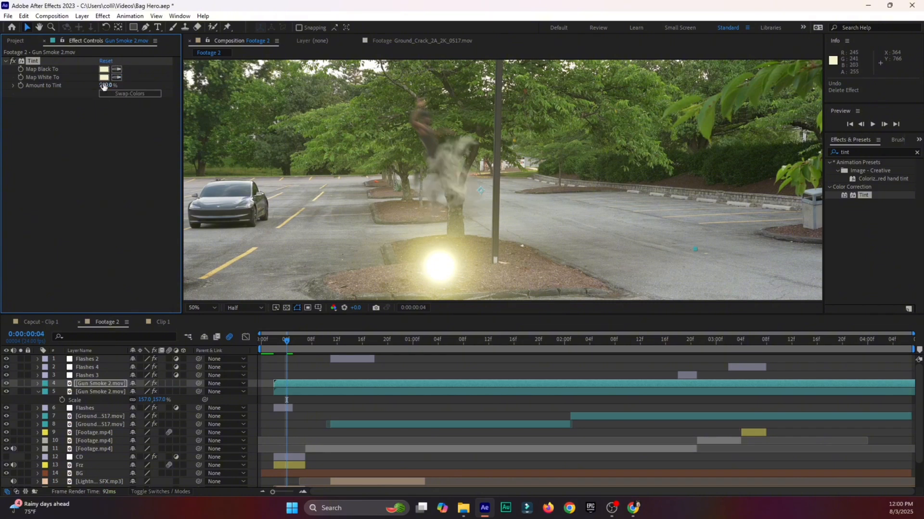
click(105, 71)
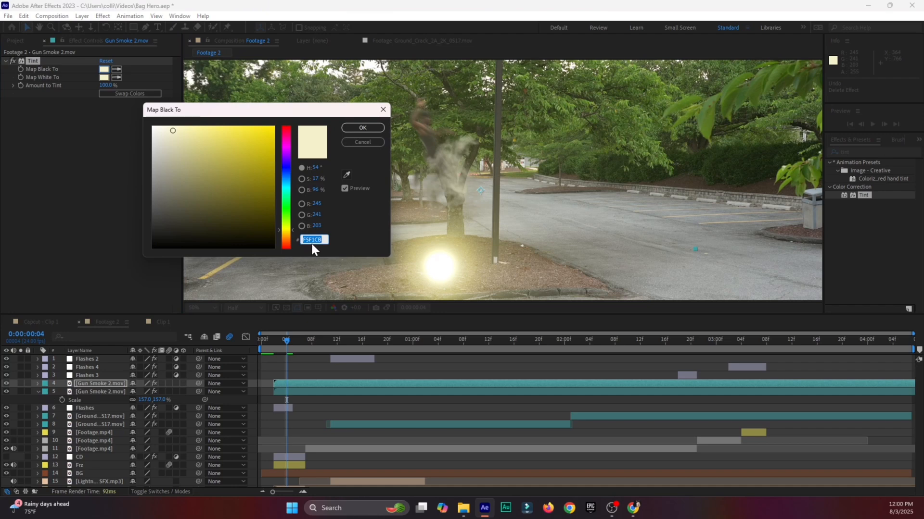
click(364, 128)
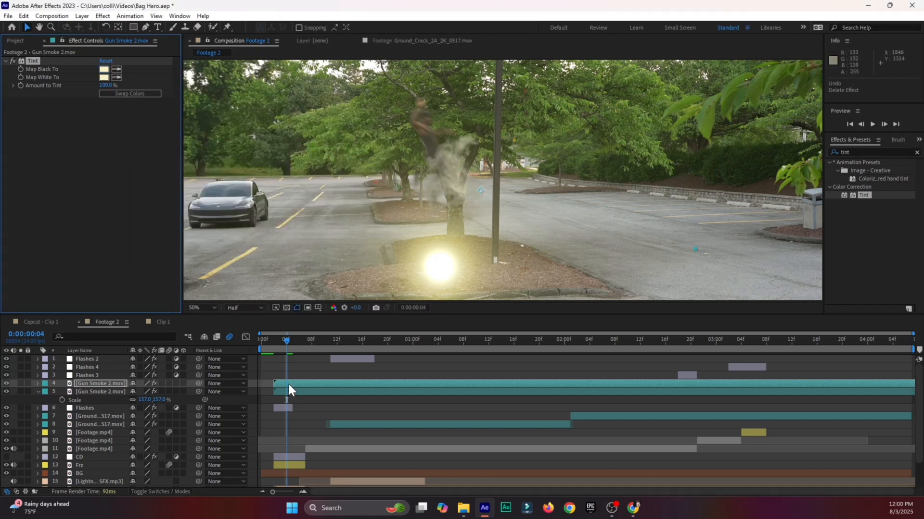
Place the pale duplicate smoke beside the vanishing figure's torso, rotated to 137° and scaled to 90%
key(r)
drag(144, 392, 203, 392)
drag(492, 177, 401, 164)
key(s)
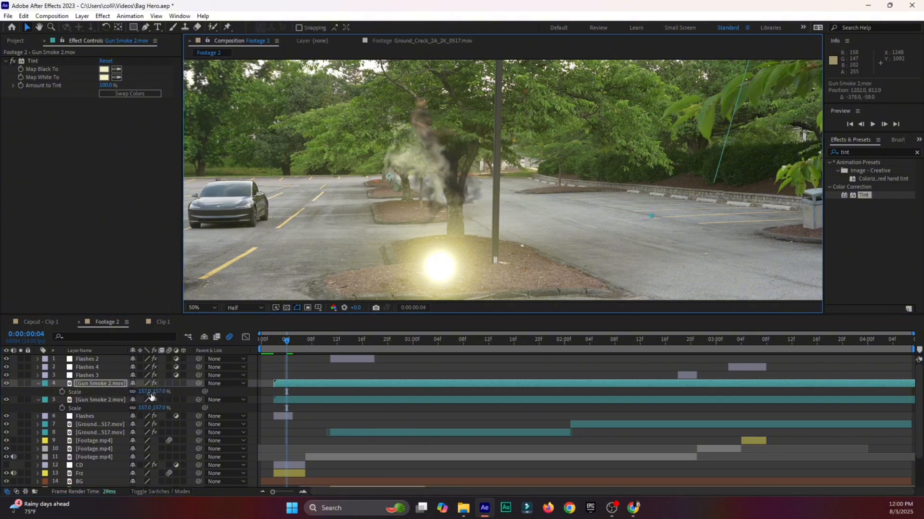
drag(151, 394, 118, 394)
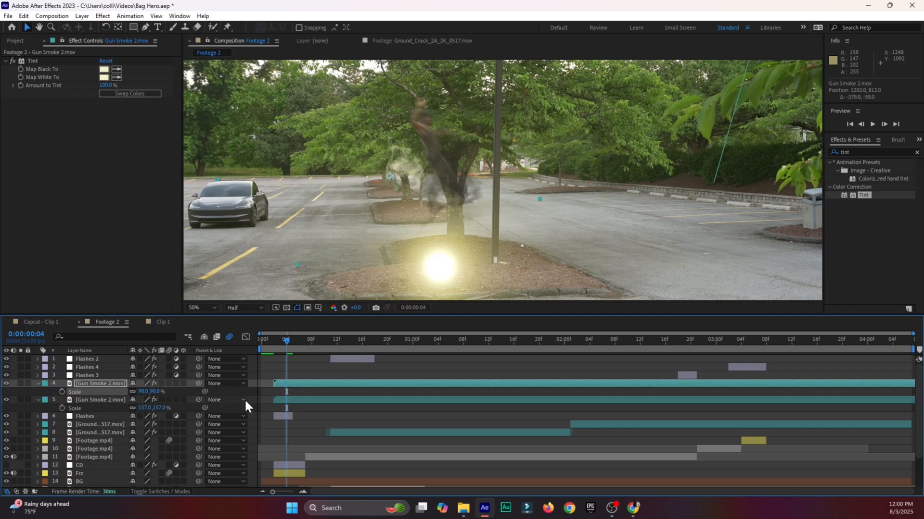
Set the pale smoke layer's time stretch factor to 100 and move the smoke up beside the figure's head
right_click(298, 383)
mouse_move(331, 149)
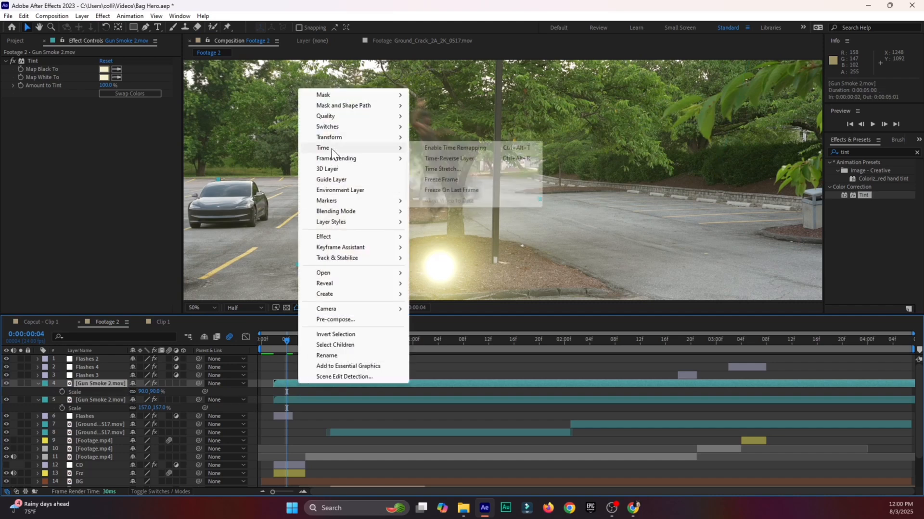
click(442, 170)
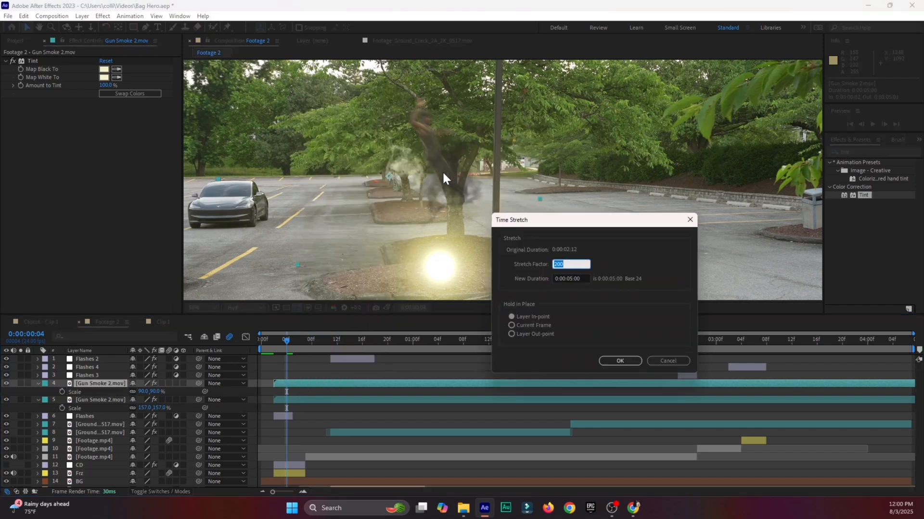
text(100)
click(619, 363)
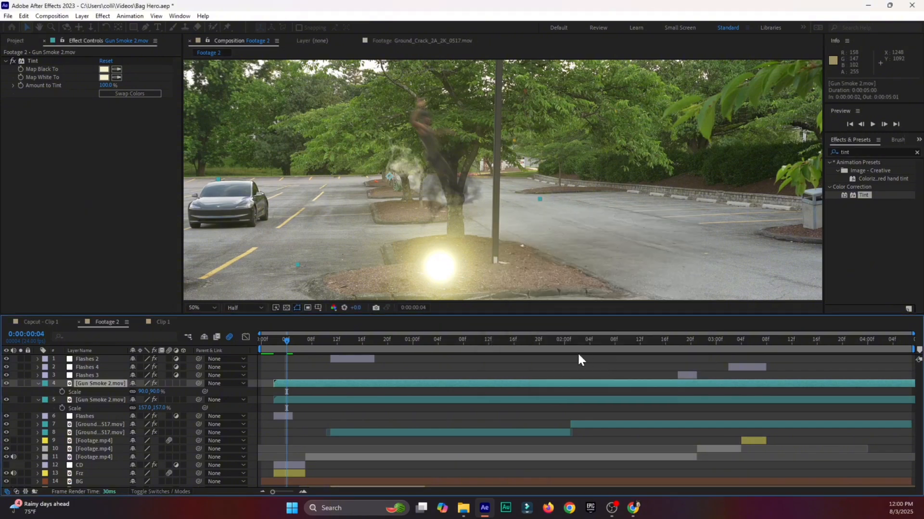
drag(423, 150, 419, 142)
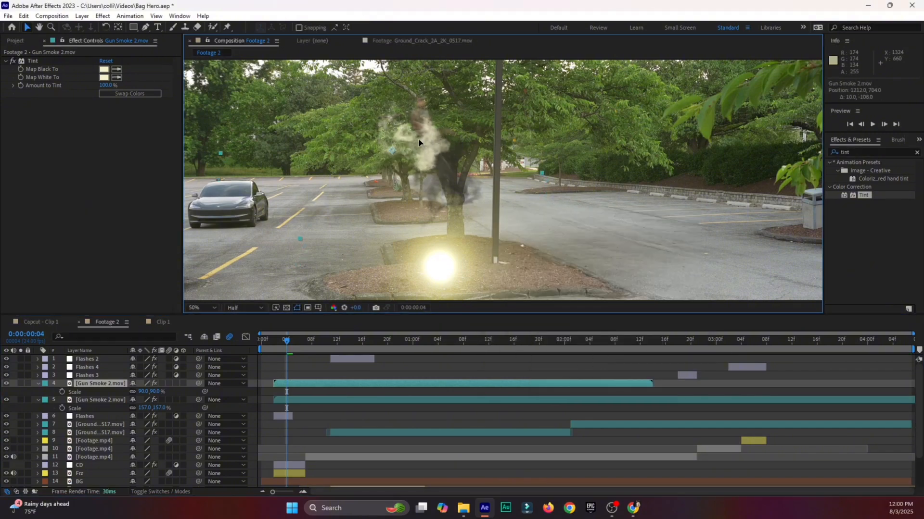
Preview the smoke, then at frame 8 rotate the pale smoke layer to 214° and move it higher beside the figure
drag(286, 345, 264, 344)
key(space)
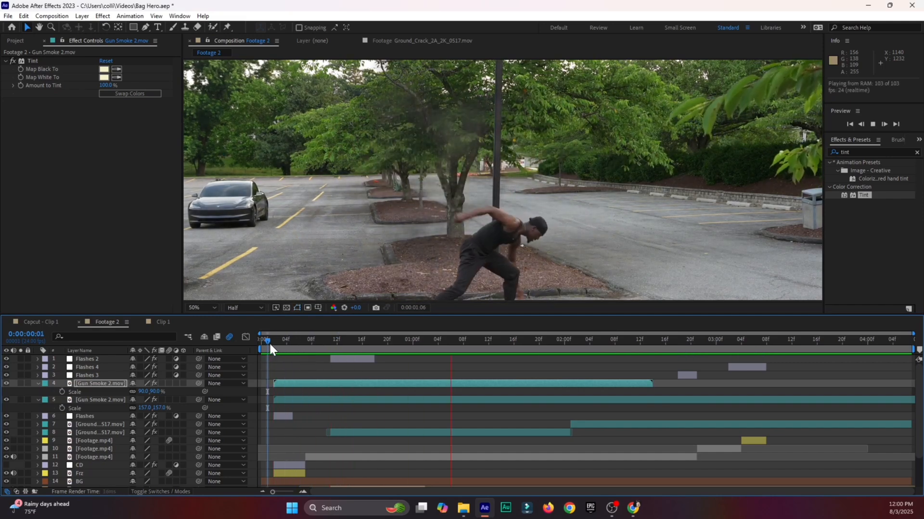
click(326, 347)
drag(326, 348, 314, 348)
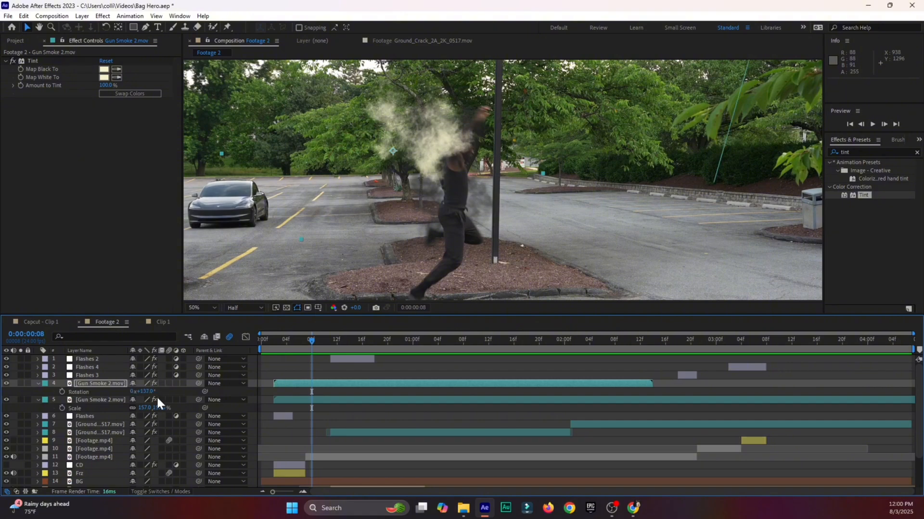
drag(148, 392, 185, 392)
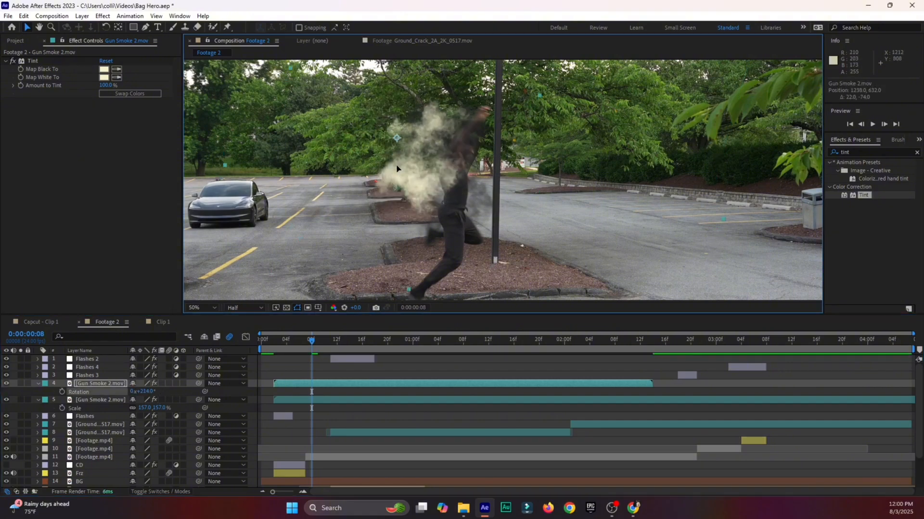
drag(386, 196, 396, 146)
Play back the layered smoke from near the start of the composition and save the project
click(265, 342)
key(space)
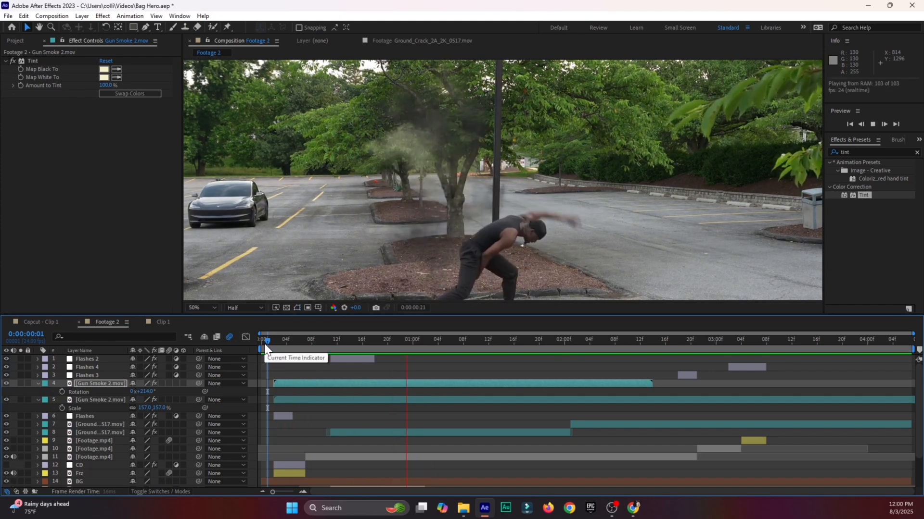
key(space)
key(ctrl+s)
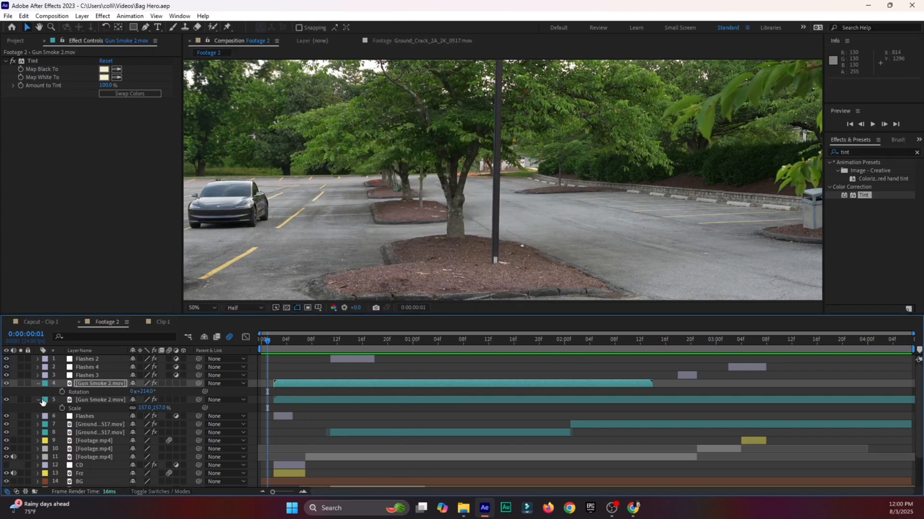
Collapse the properties of both smoke layers and duplicate the pale Gun Smoke 2 layer
click(38, 399)
click(37, 384)
drag(272, 340, 314, 352)
click(303, 384)
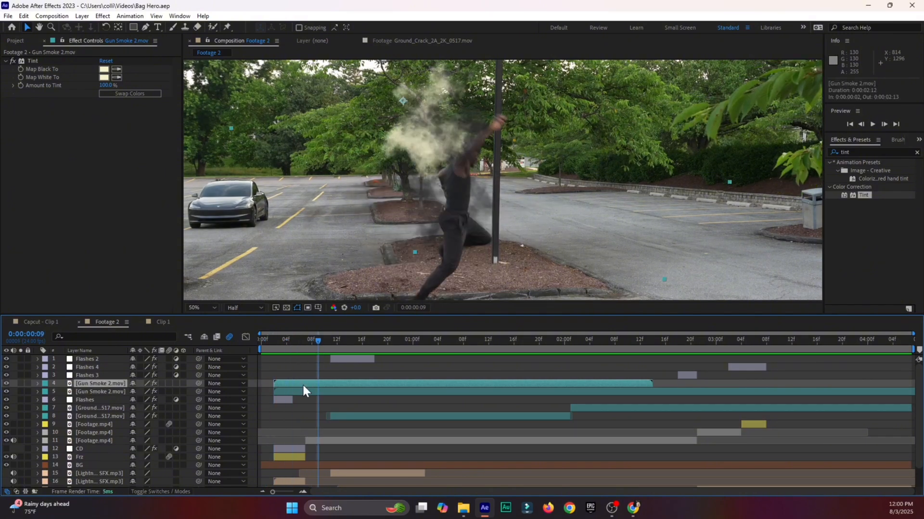
key(ctrl+d)
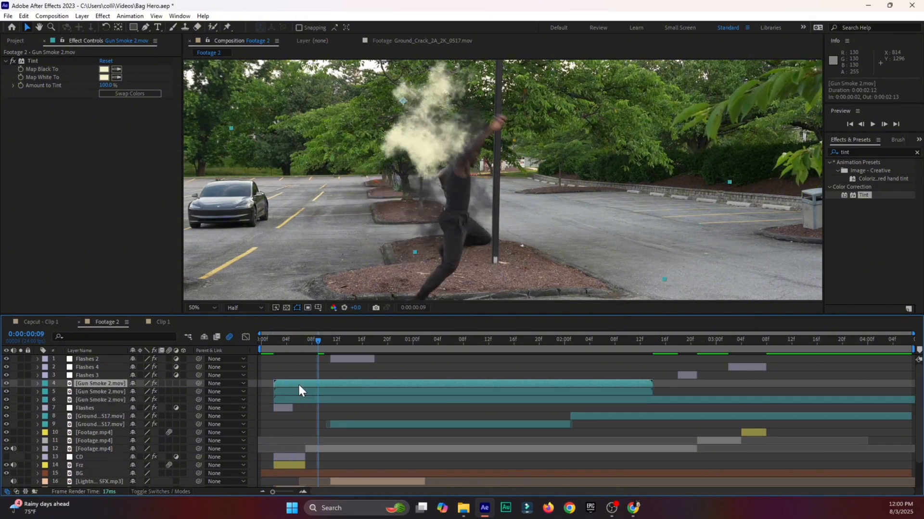
Replace the source of the new pale smoke duplicate with Gun Smoke 3.mov
click(17, 41)
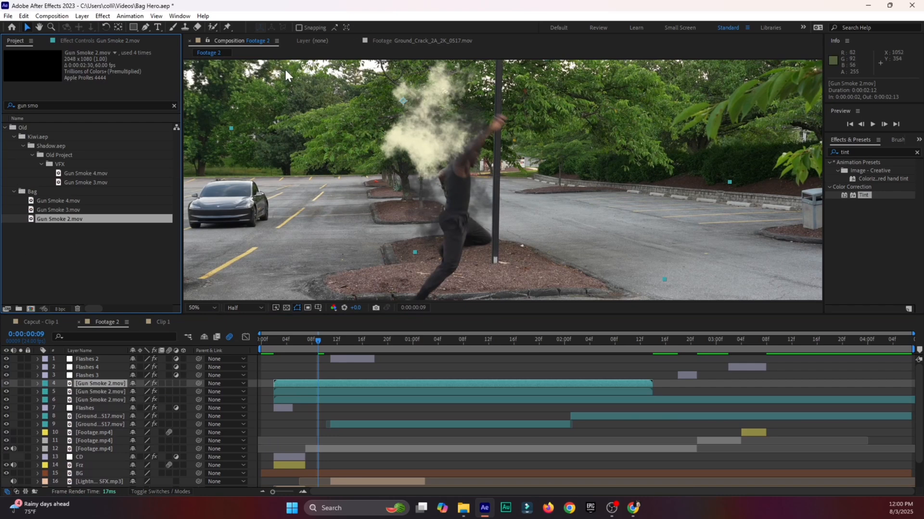
click(60, 210)
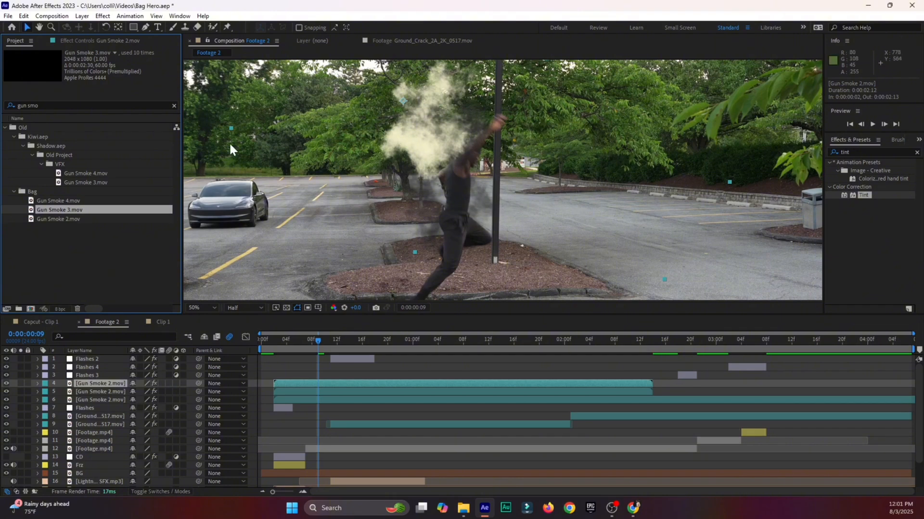
click(312, 383)
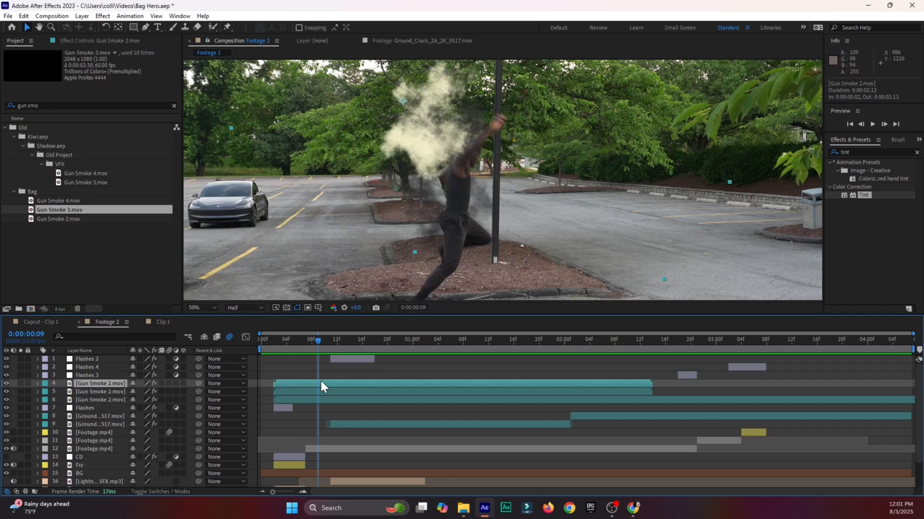
drag(62, 208, 315, 380)
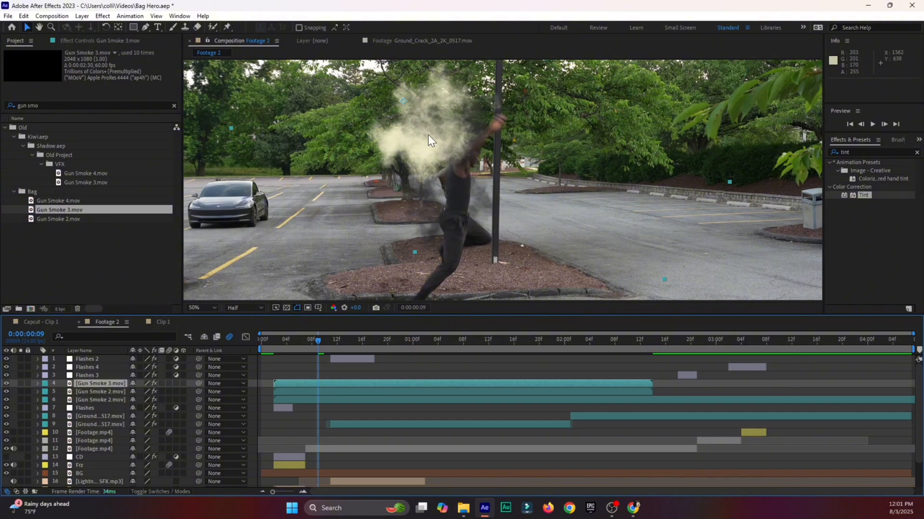
Move the Gun Smoke 3 layer down over the figure's legs and rotate it to 42°
drag(428, 135, 476, 239)
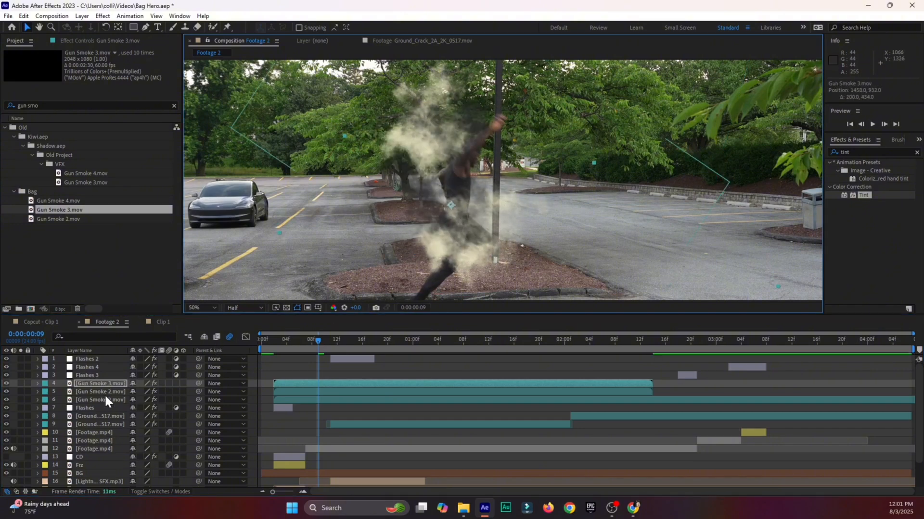
key(r)
drag(141, 391, 178, 391)
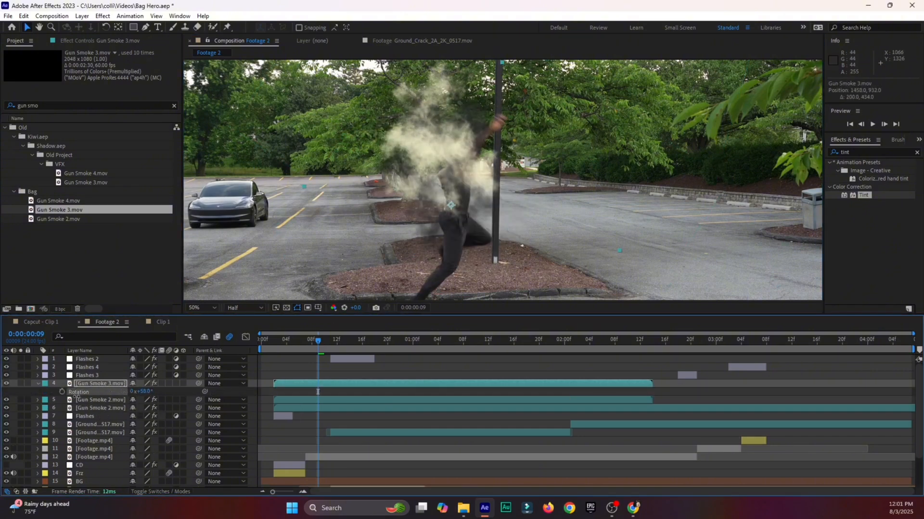
scroll(463, 193, down, 2)
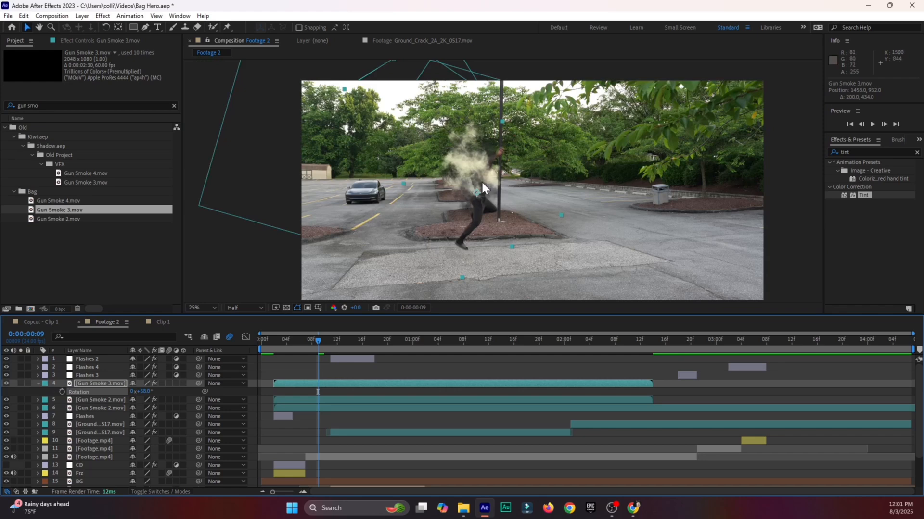
drag(481, 181, 500, 224)
key(r)
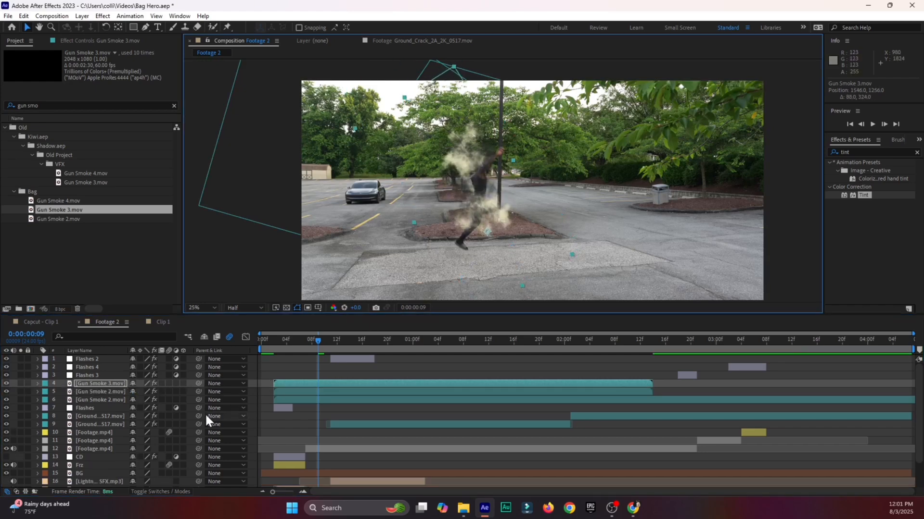
key(r)
drag(146, 392, 138, 392)
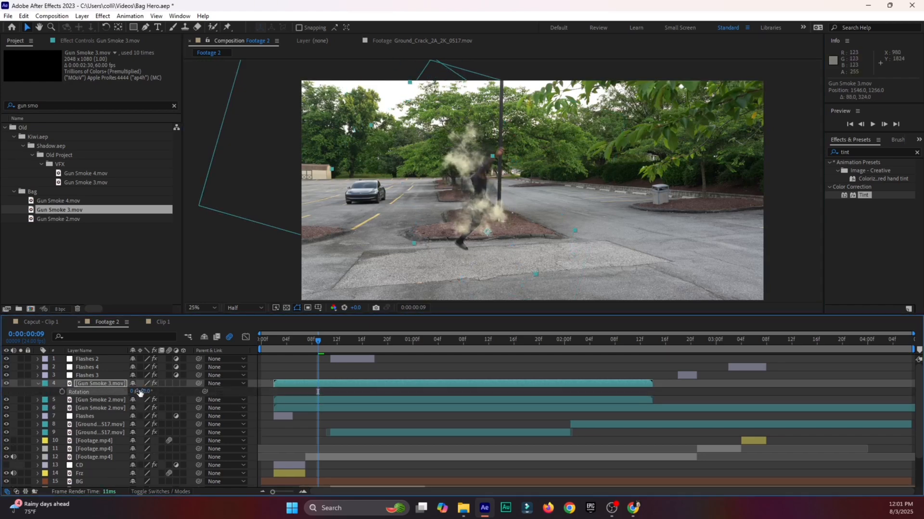
Save the project and play back the effect with the added Gun Smoke 3 layer from the start
key(ctrl+s)
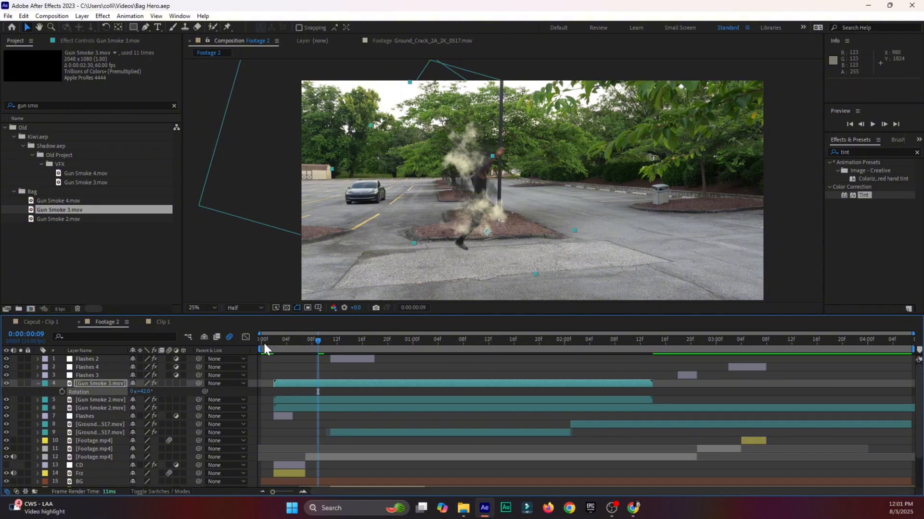
click(264, 343)
key(space)
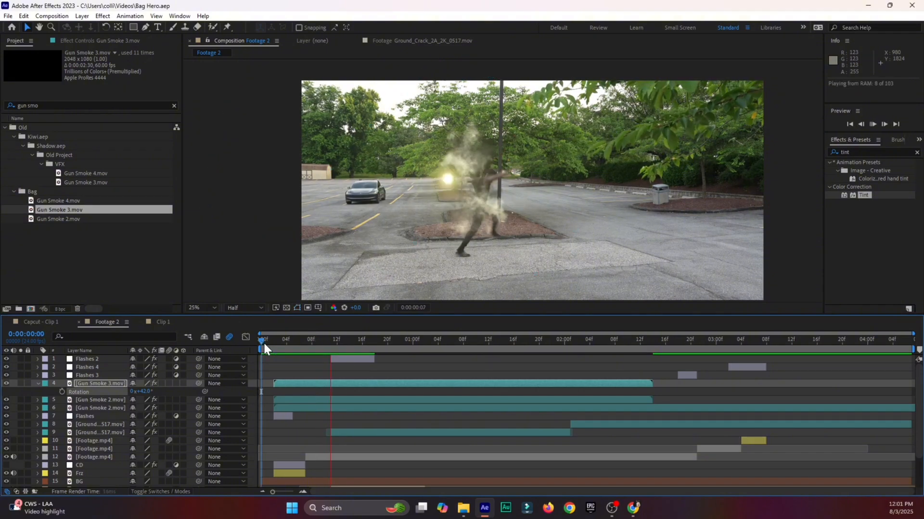
Shift the Gun Smoke 3 layer to start at frame 5 and nudge its smoke up toward the figure's legs at frame 7
drag(263, 341, 292, 346)
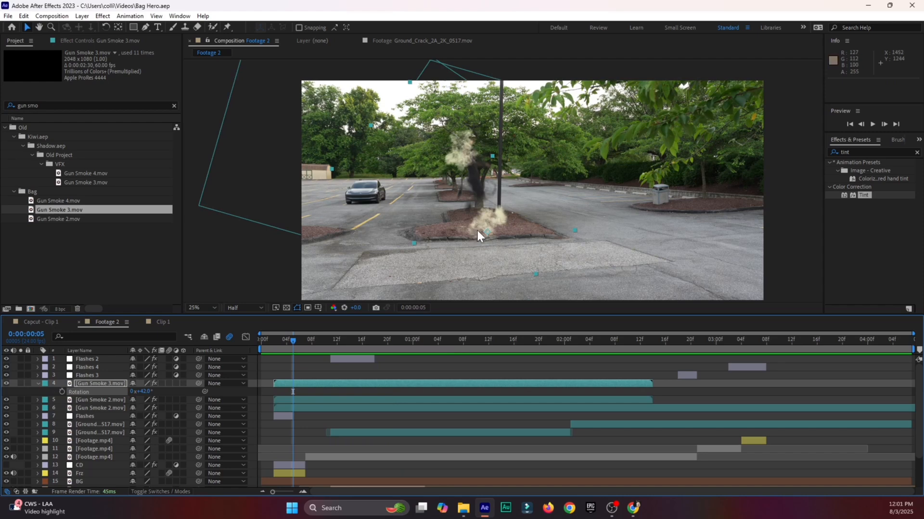
drag(308, 383, 316, 383)
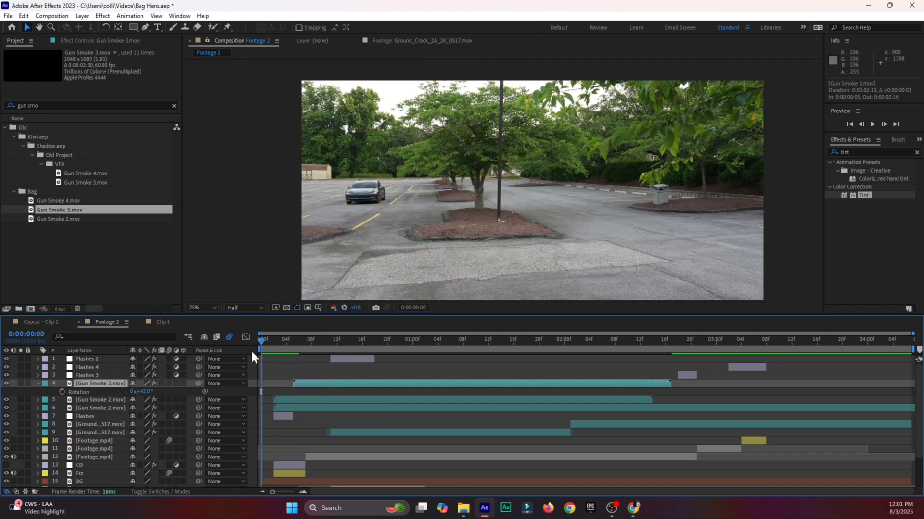
key(space)
drag(290, 347, 305, 346)
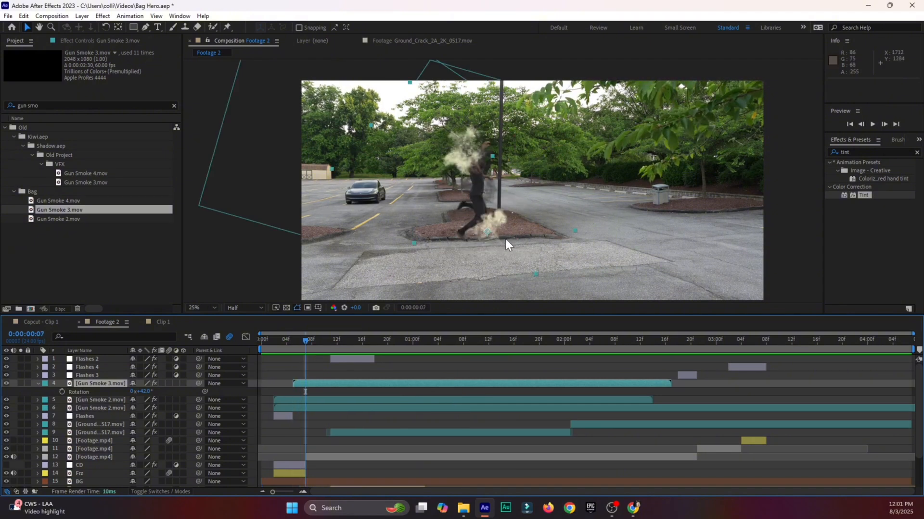
mouse_move(498, 248)
mouse_down()
mouse_move(487, 229)
mouse_move(492, 236)
mouse_up()
Draw a closed, curved Pen mask on the Gun Smoke 3 layer around the figure and smoke, and show its Mask Feather
click(146, 27)
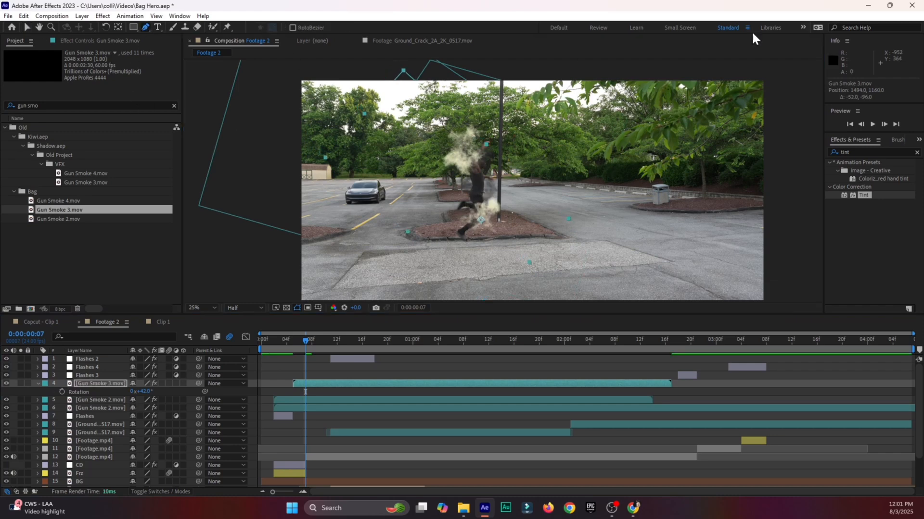
click(457, 243)
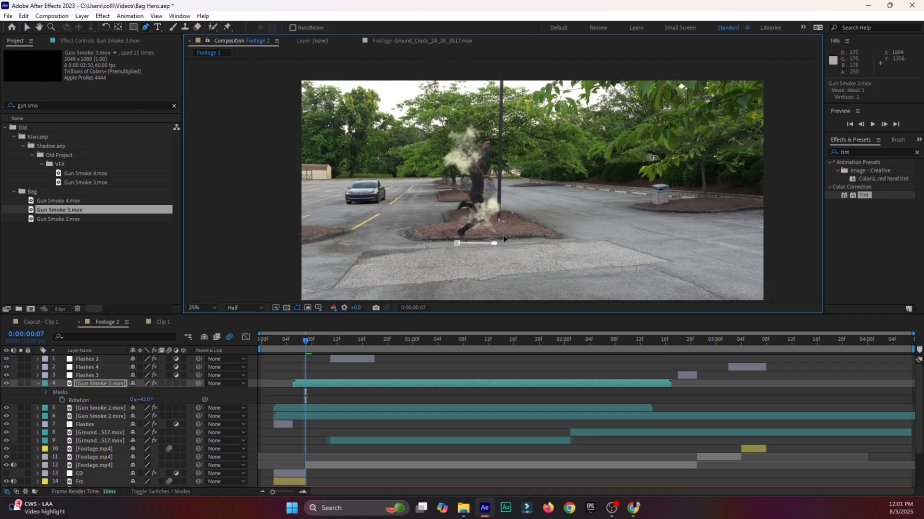
drag(490, 234, 496, 223)
drag(514, 187, 517, 178)
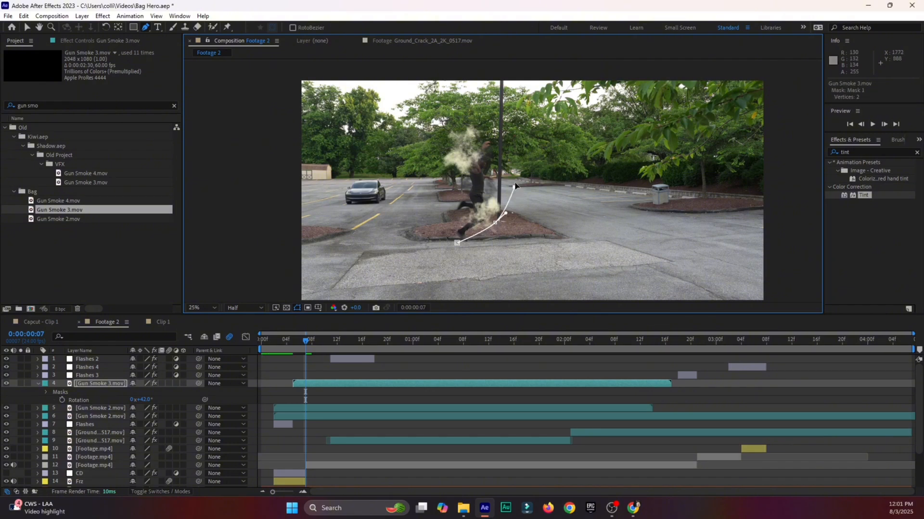
drag(523, 135, 521, 127)
drag(453, 82, 424, 74)
drag(357, 105, 333, 144)
drag(361, 211, 382, 229)
drag(433, 254, 461, 251)
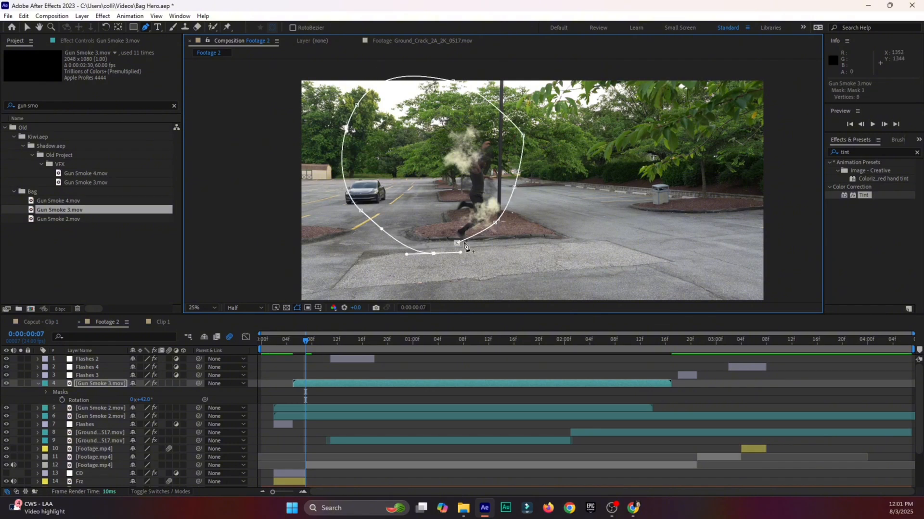
click(456, 244)
key(f)
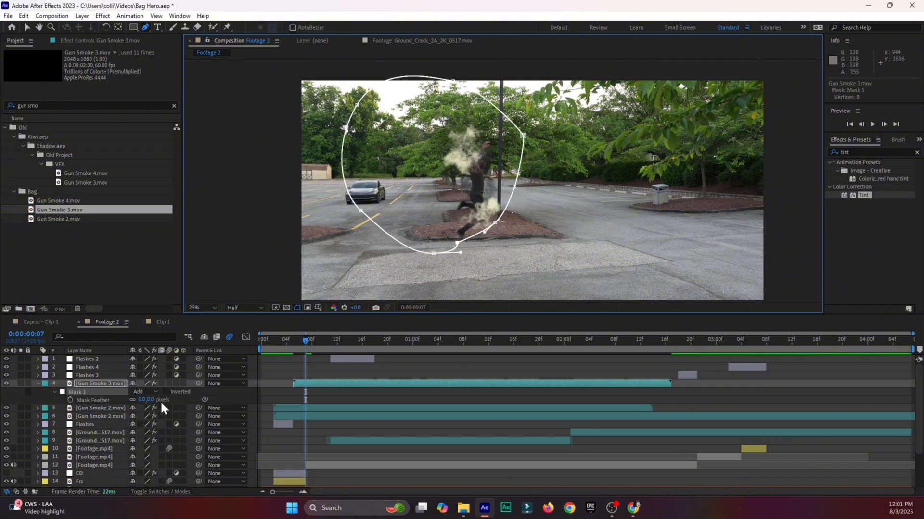
Set Mask 1 on the Gun Smoke 3 layer to a 223-pixel feather and a -27-pixel expansion, and collapse its properties
drag(146, 400, 184, 405)
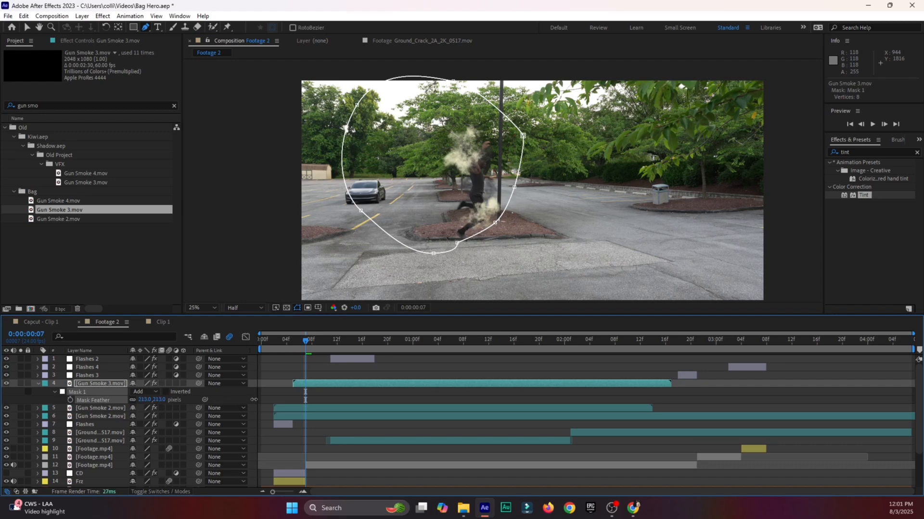
drag(254, 399, 258, 399)
key(m)
key(m)
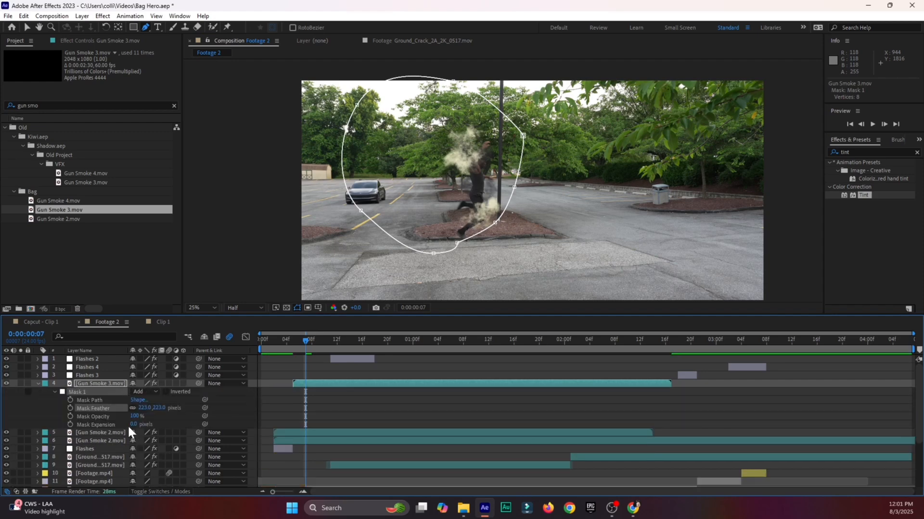
drag(131, 425, 119, 423)
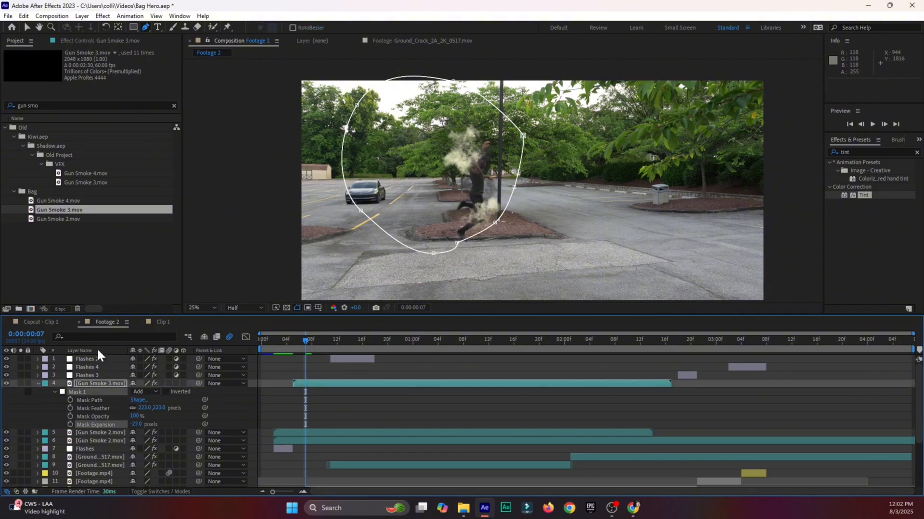
click(27, 27)
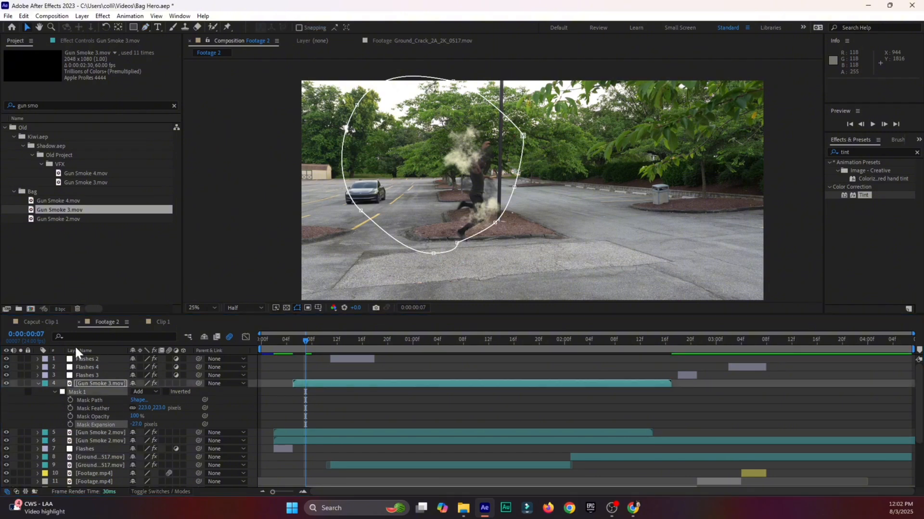
click(38, 383)
Play back the effect from frame 1 to review the feathered Gun Smoke 3 mask
click(265, 347)
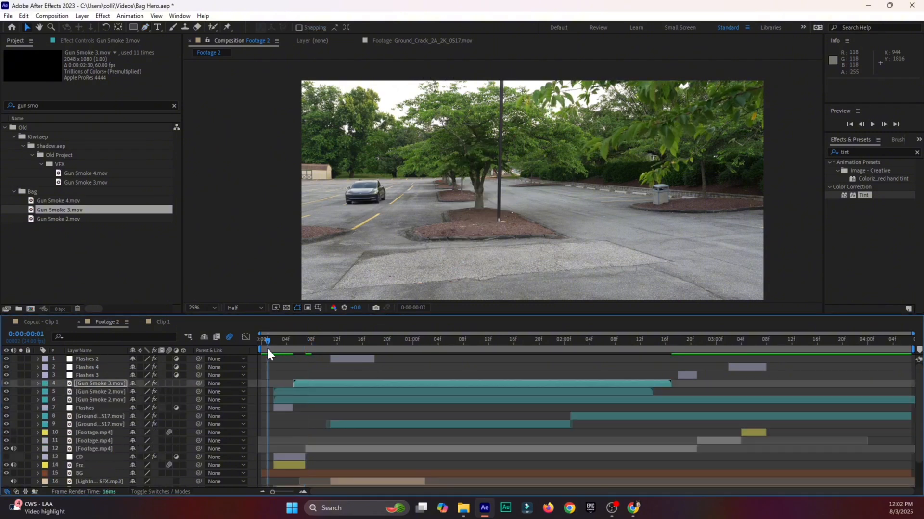
key(space)
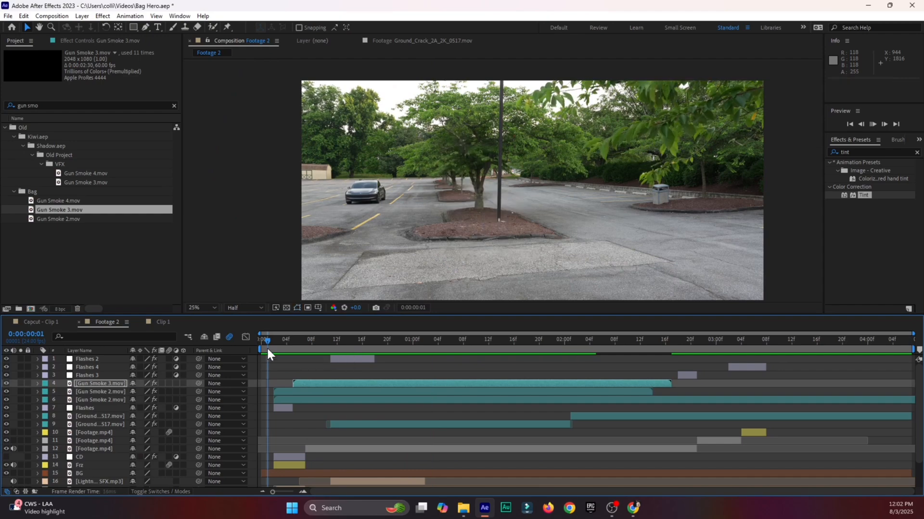
key(space)
key(space)
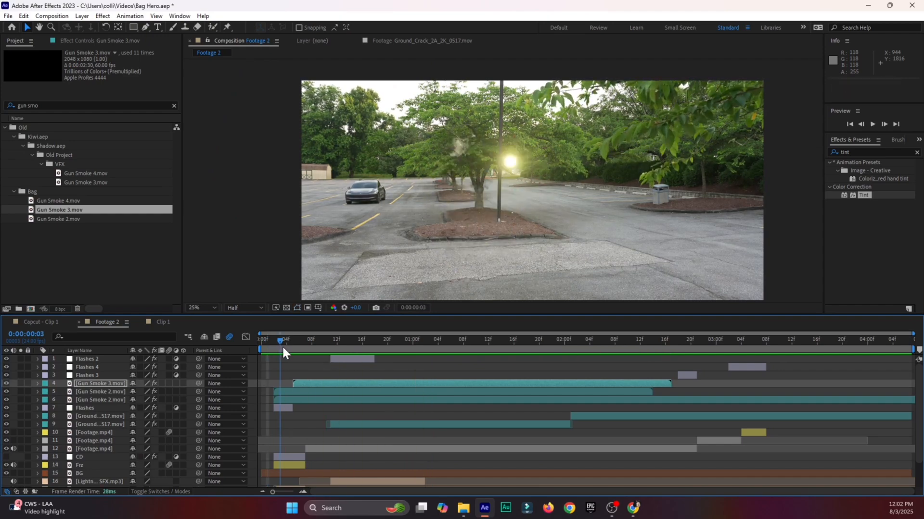
At frame 14, rotate the Gun Smoke 3 layer to 76° and move its smoke down to the figure's legs
click(308, 348)
drag(307, 351, 350, 355)
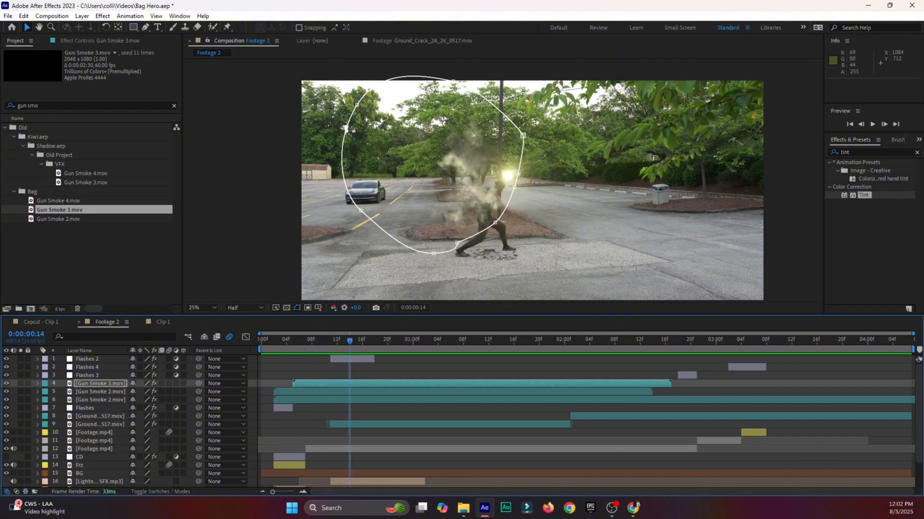
click(299, 384)
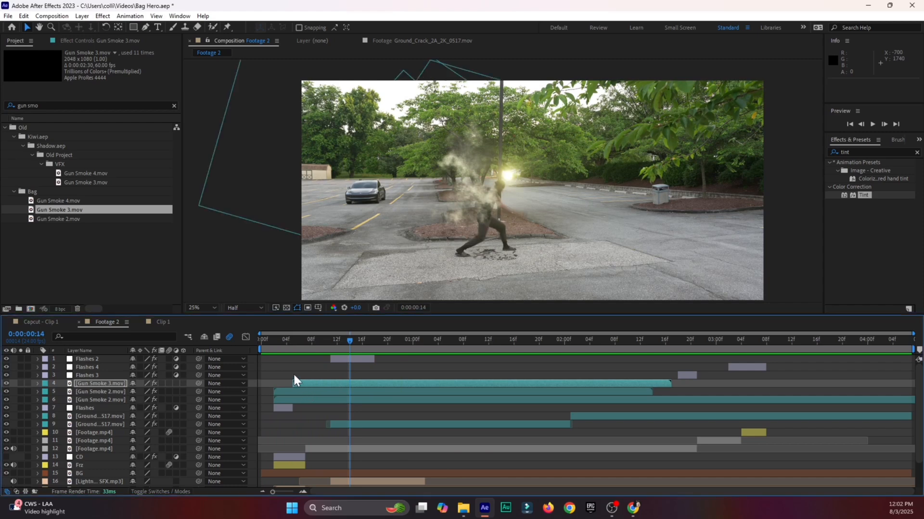
key(r)
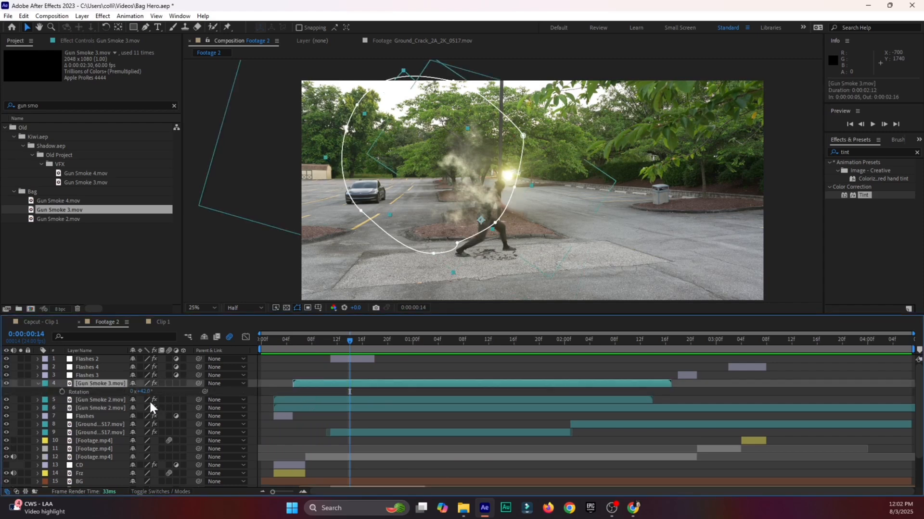
drag(145, 393, 161, 393)
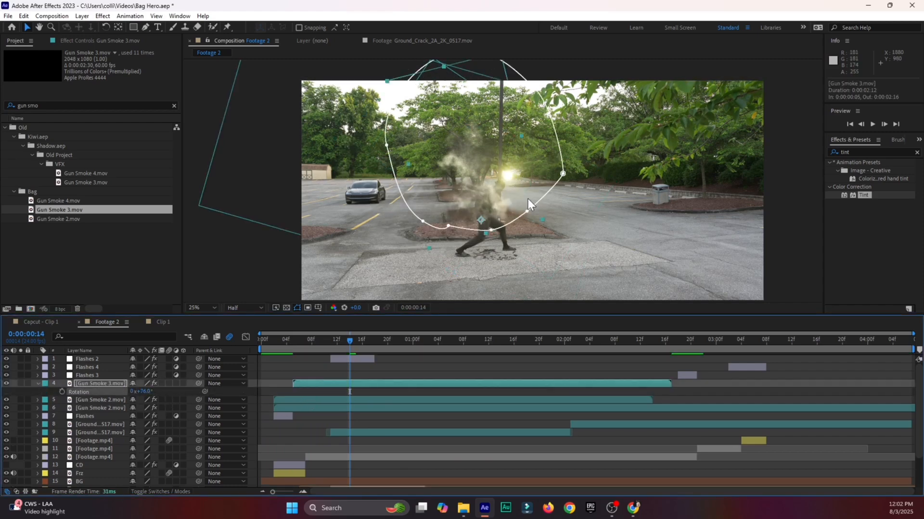
drag(492, 209, 510, 239)
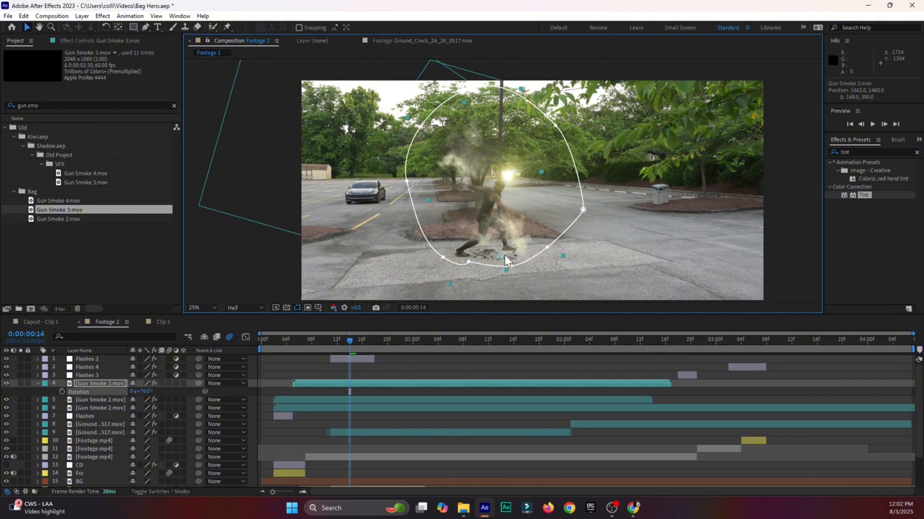
Shift the Gun Smoke 3 layer to start at frame 12 and nudge its smoke slightly up near the figure's feet
drag(300, 380, 342, 382)
drag(525, 240, 526, 235)
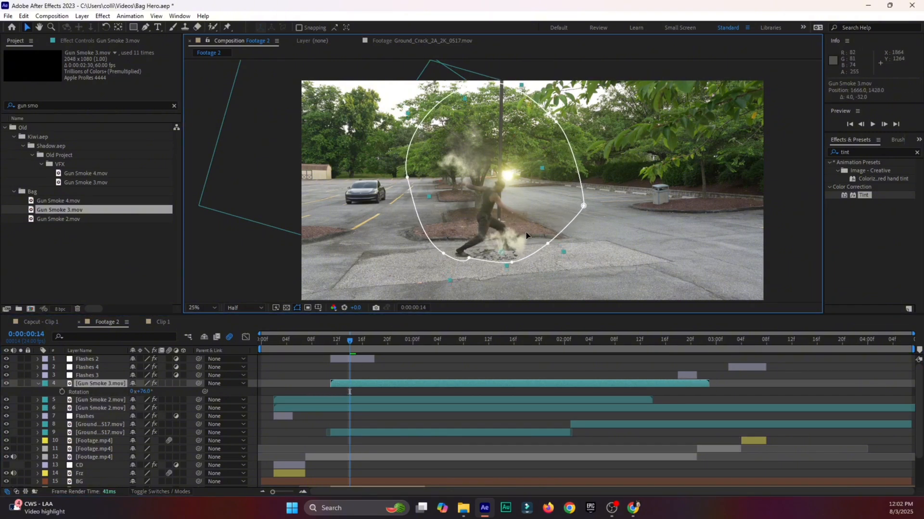
drag(336, 382, 343, 383)
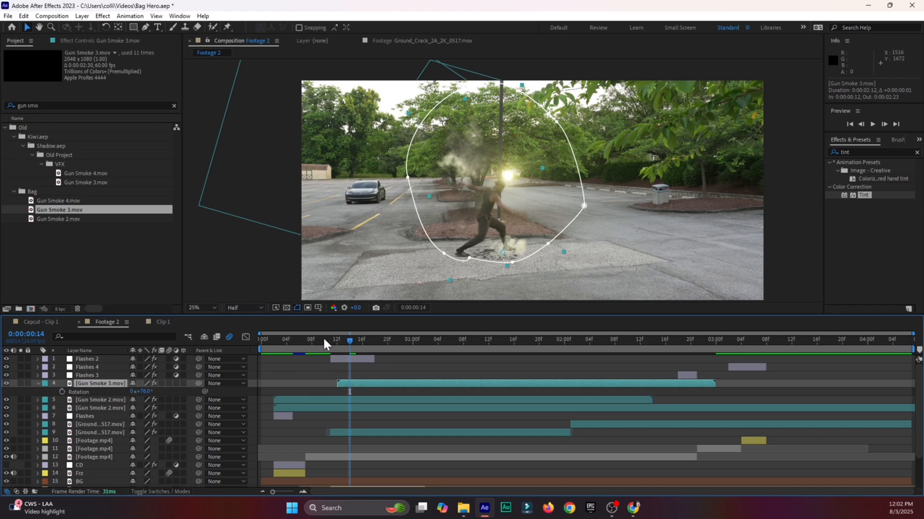
Play back the effect from frame 1 to review the repositioned, retimed Gun Smoke 3 layer
click(266, 343)
key(space)
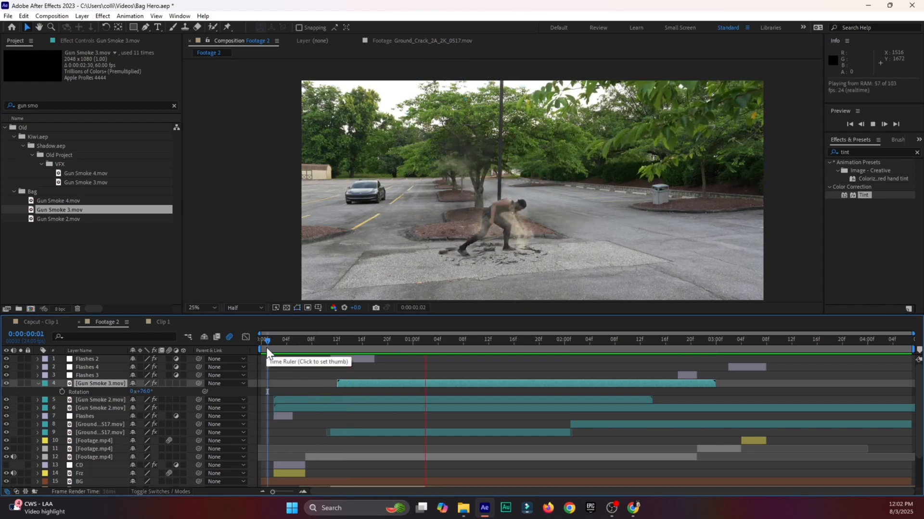
Scrub through the opening frames of Footage 2 to check the smoke effects, and save the project
click(282, 343)
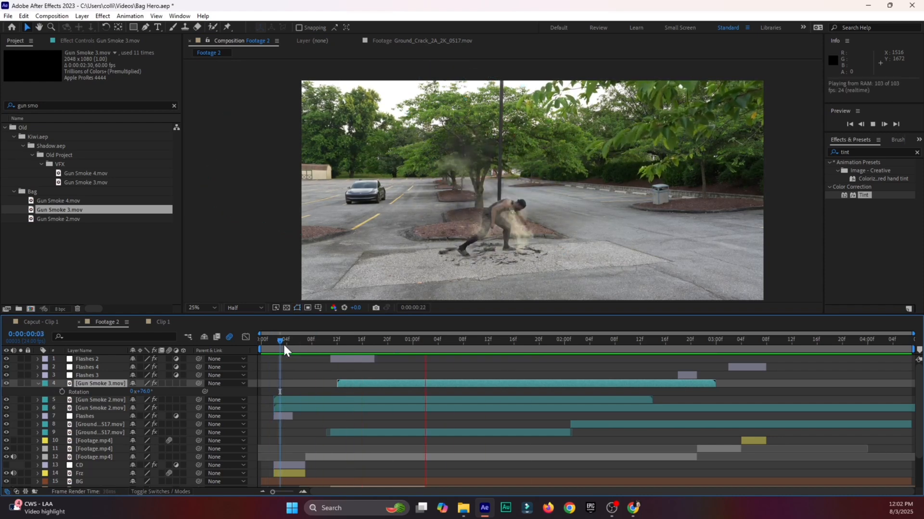
click(310, 349)
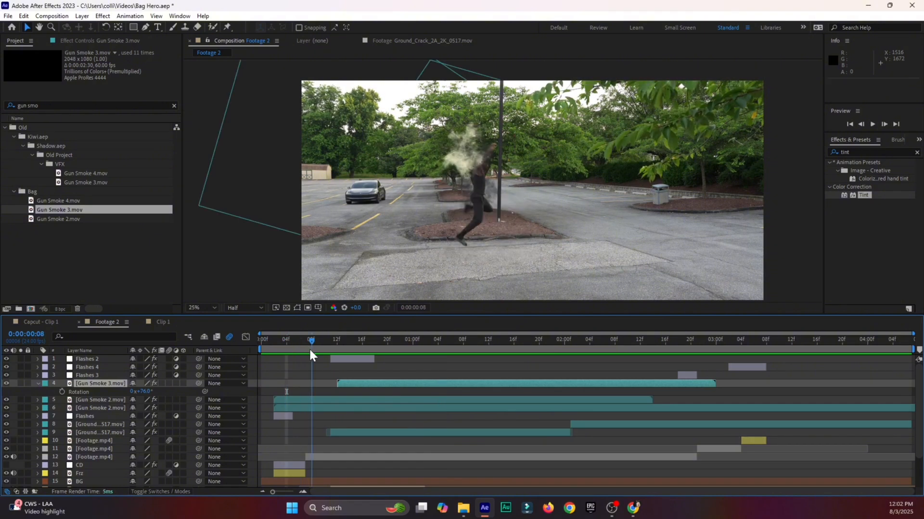
drag(309, 352, 367, 365)
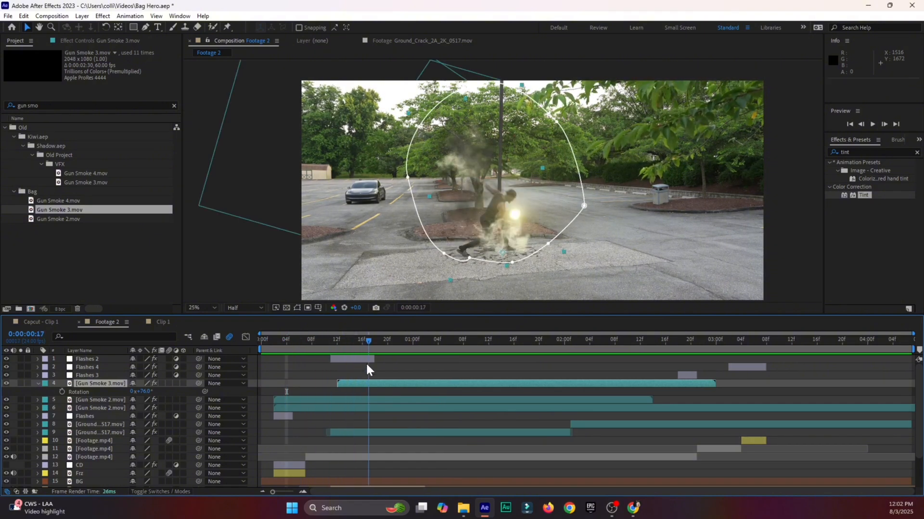
key(ctrl+s)
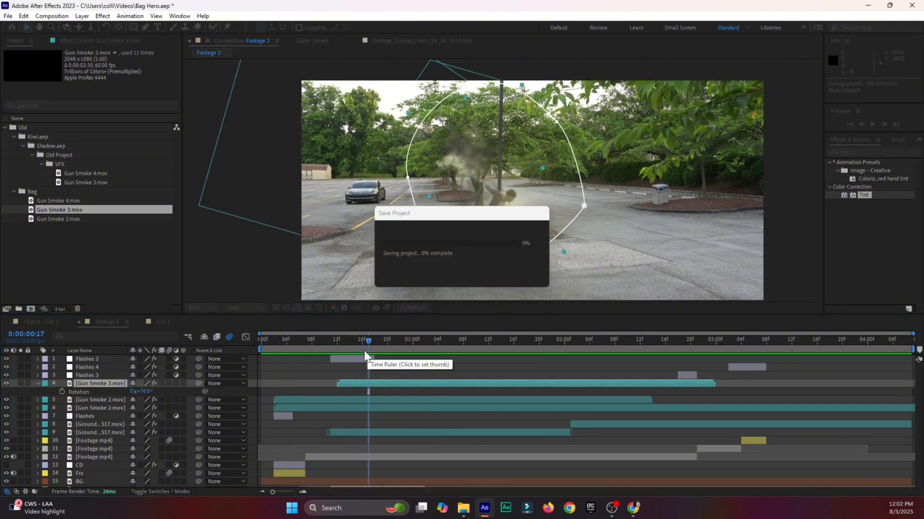
Duplicate the Gun Smoke 3 layer, start the copy at 0:00:00:08, and place its smoke at the running man's planted foot
click(279, 349)
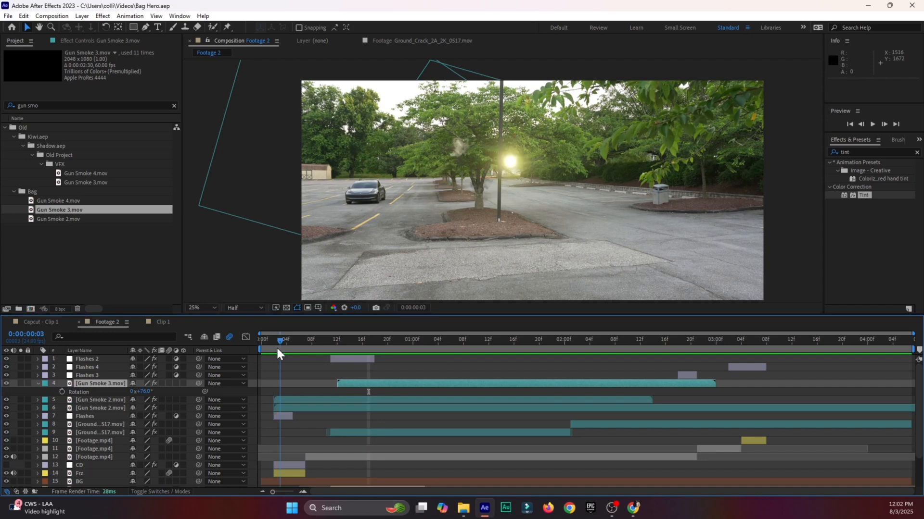
drag(277, 350, 330, 360)
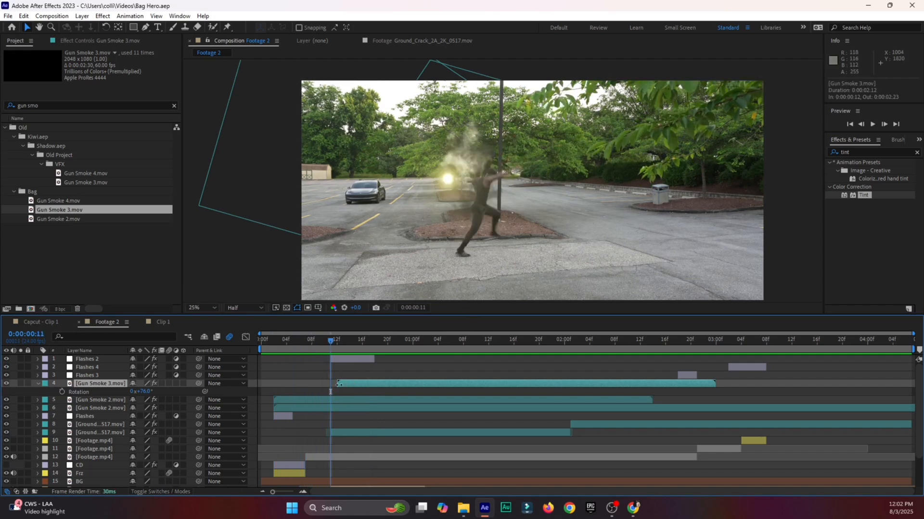
key(ctrl+d)
drag(339, 382, 318, 383)
drag(540, 241, 494, 246)
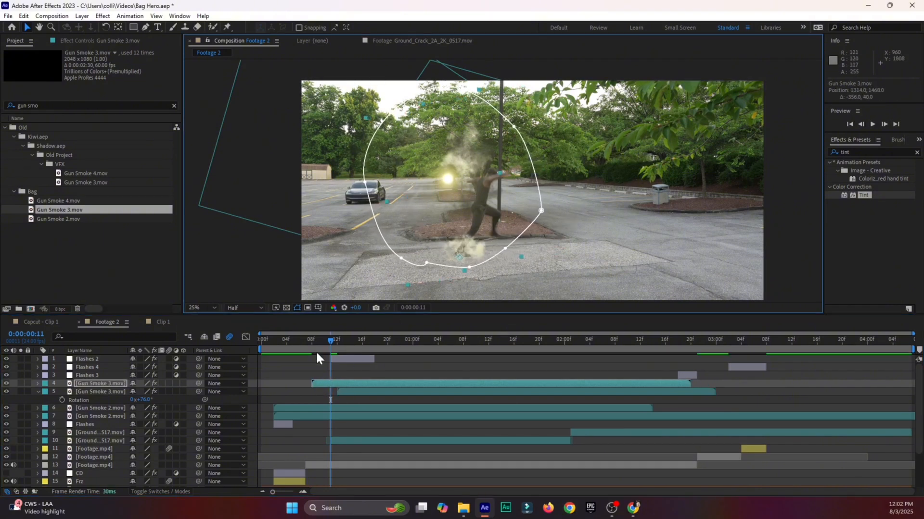
Set the upper Gun Smoke 3 copy's rotation to 87° and realign its smoke with the man's planted foot
key(r)
click(155, 392)
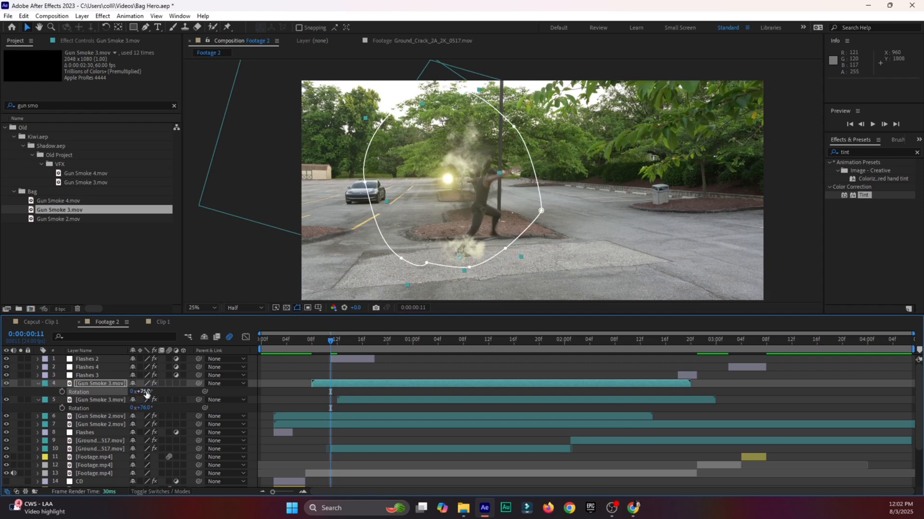
drag(147, 392, 152, 392)
drag(509, 244, 508, 243)
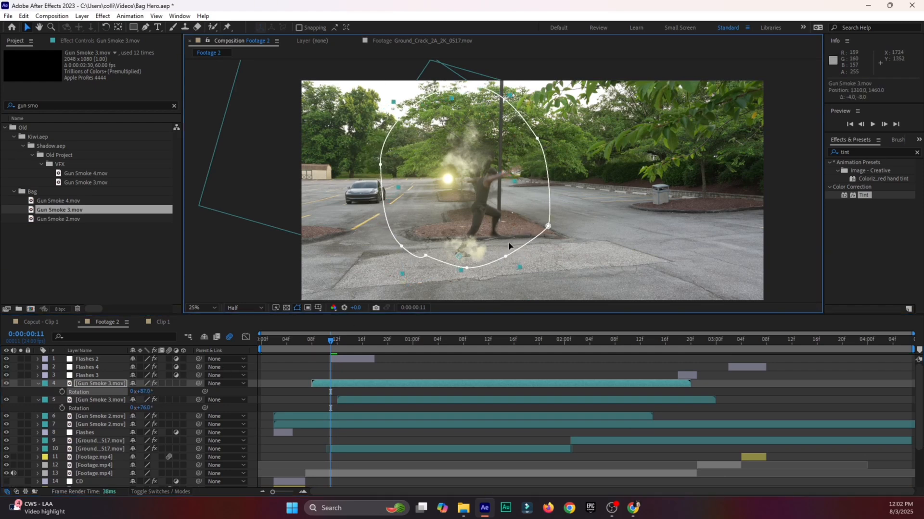
Time-stretch the upper Gun Smoke 3 layer by a factor of 200
right_click(339, 388)
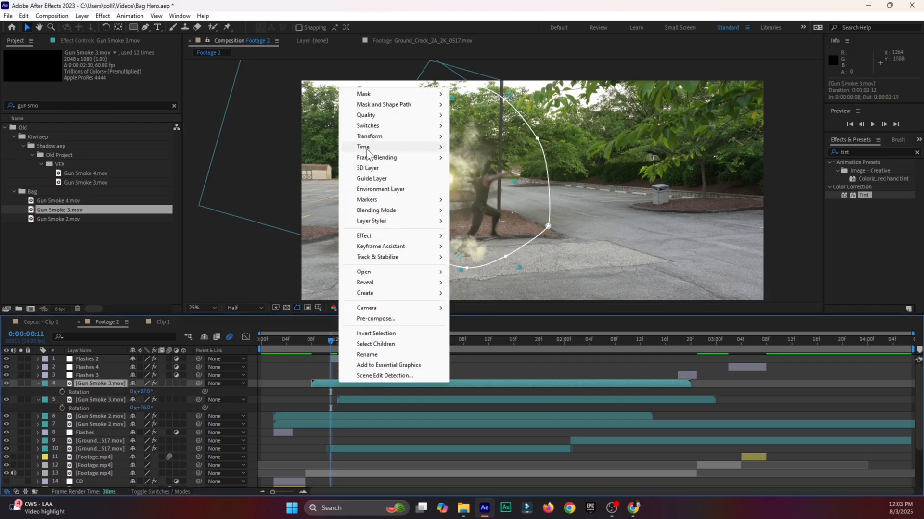
mouse_move(399, 147)
click(483, 168)
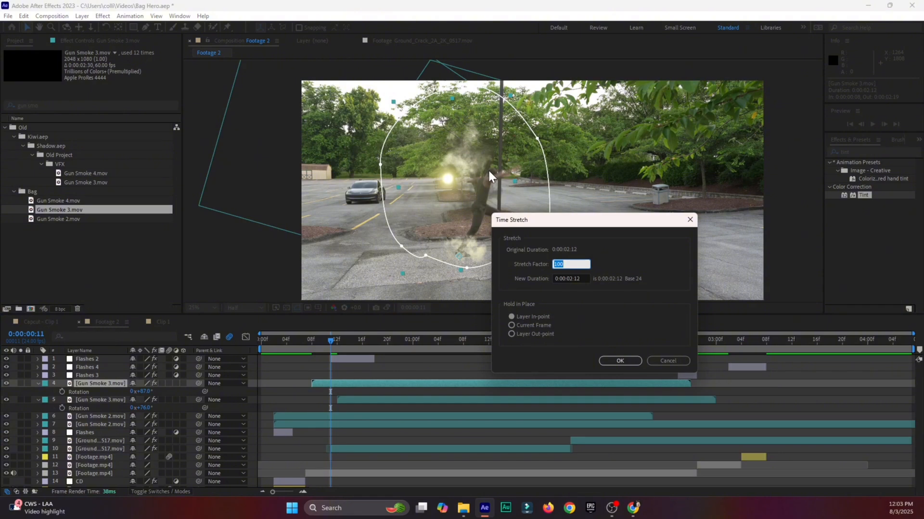
text(200)
click(620, 358)
Copy the dark Tint effect from the lower Gun Smoke 2 layer onto the upper Gun Smoke 3 layer, and nudge that smoke slightly upward
click(79, 38)
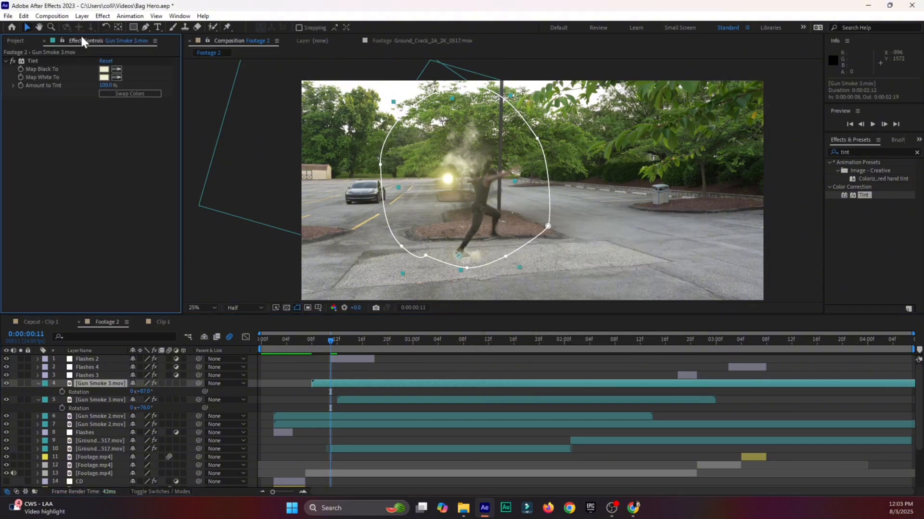
click(91, 401)
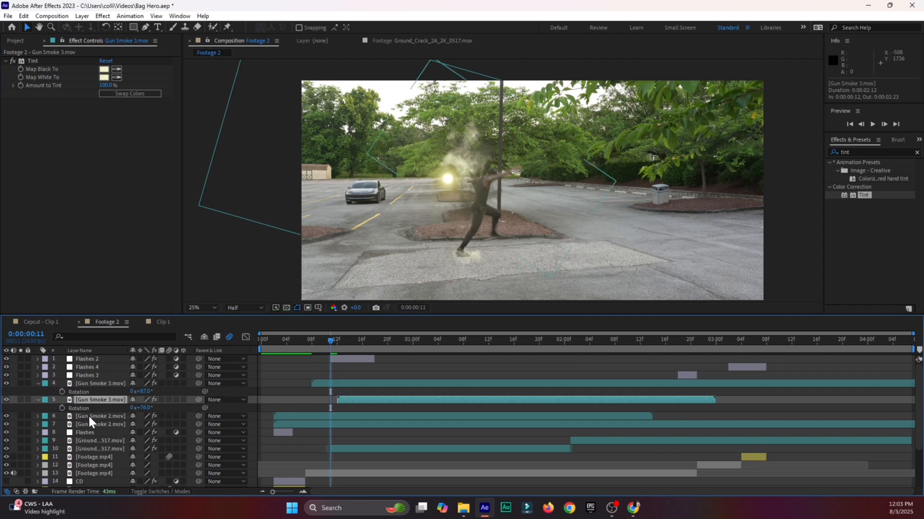
click(88, 415)
click(91, 424)
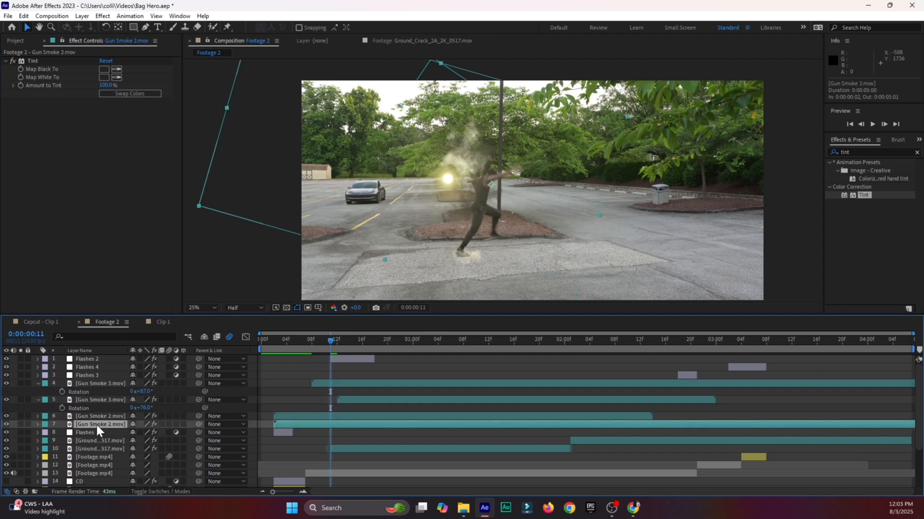
click(37, 62)
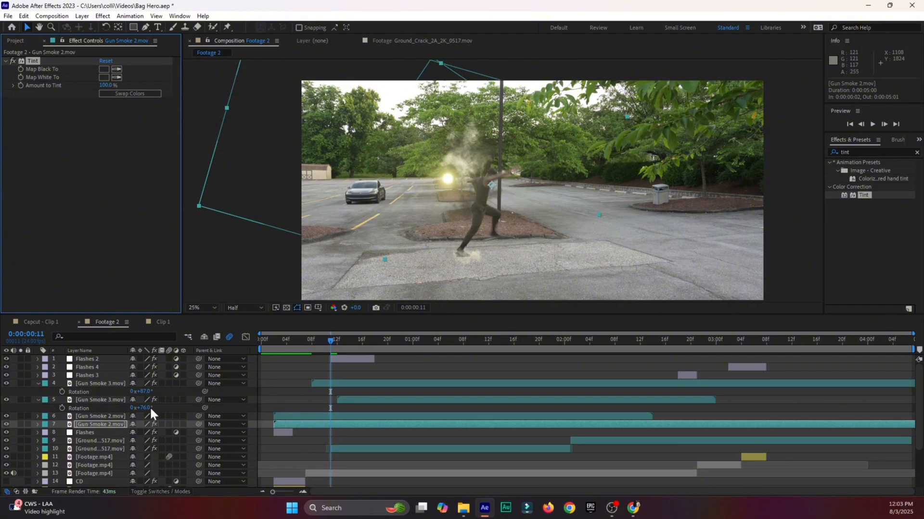
click(39, 397)
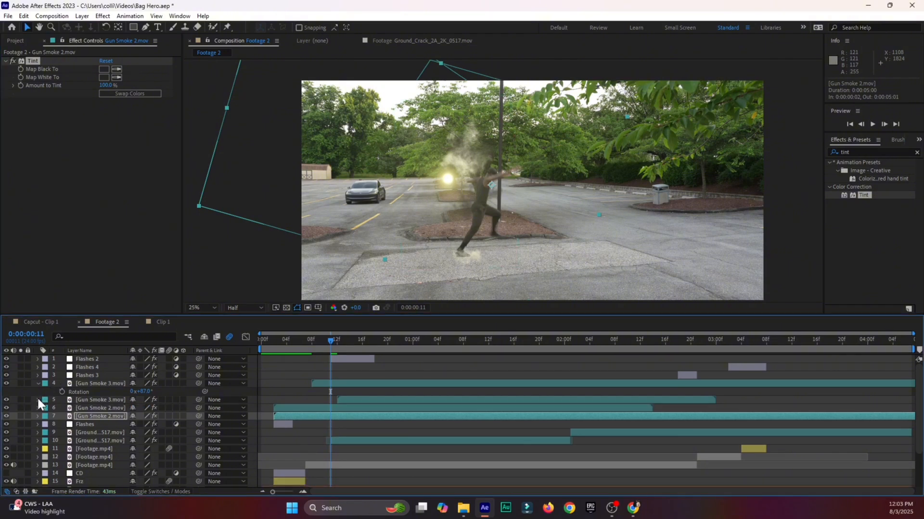
click(89, 381)
key(ctrl+v)
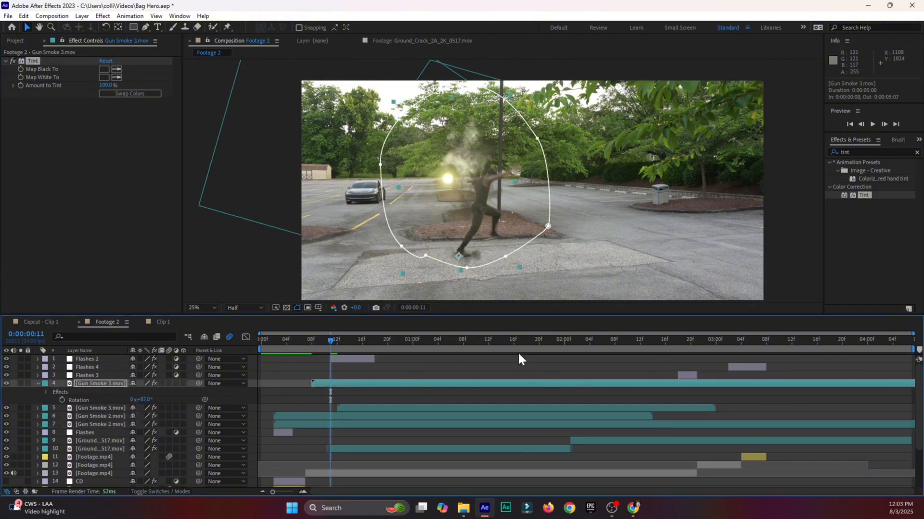
drag(487, 230, 487, 229)
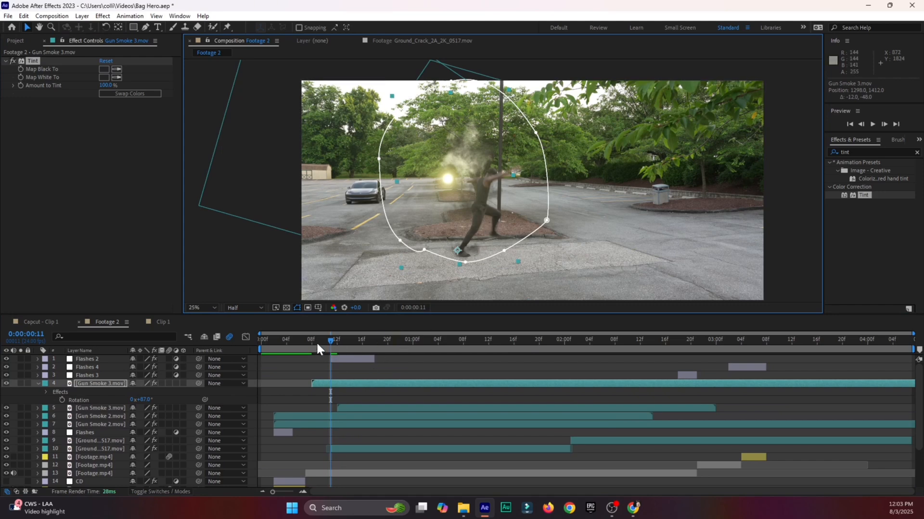
Preview the new foot smoke from the composition's start, inspect it up to frame 16, and save the project
click(261, 351)
key(space)
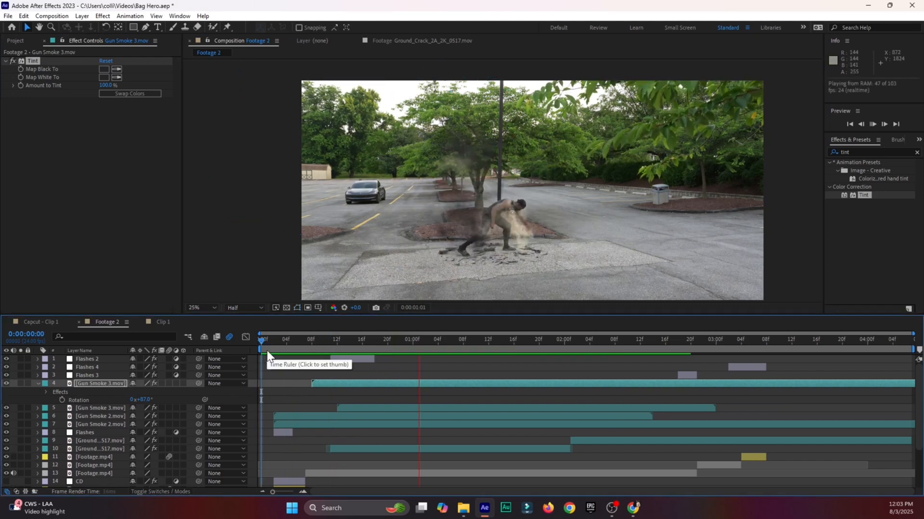
click(293, 340)
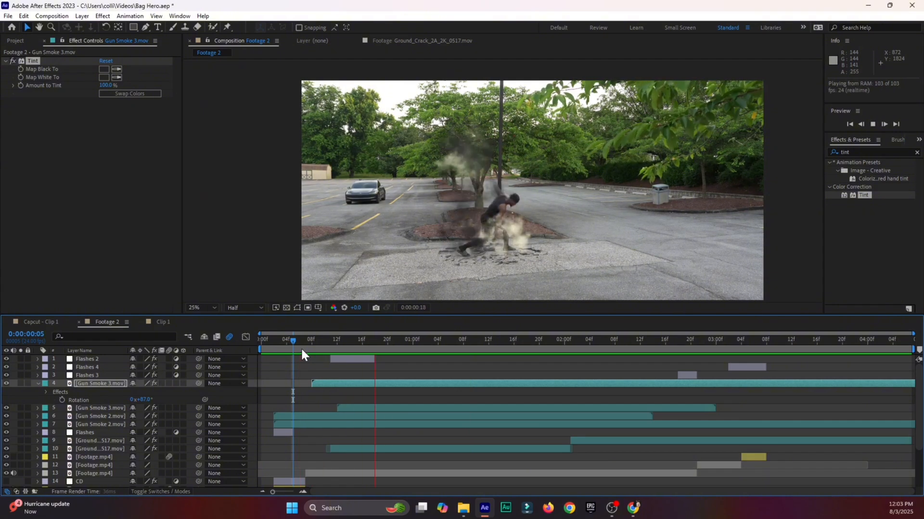
drag(301, 347, 361, 348)
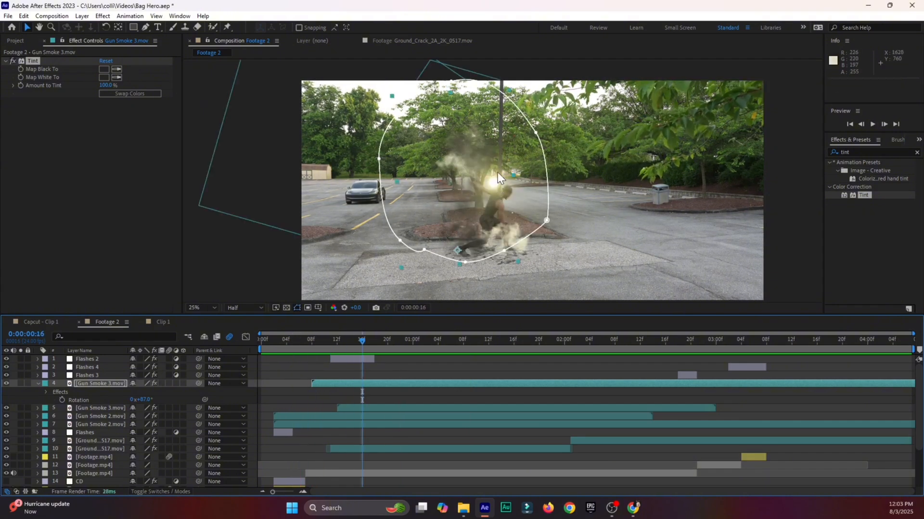
key(ctrl+s)
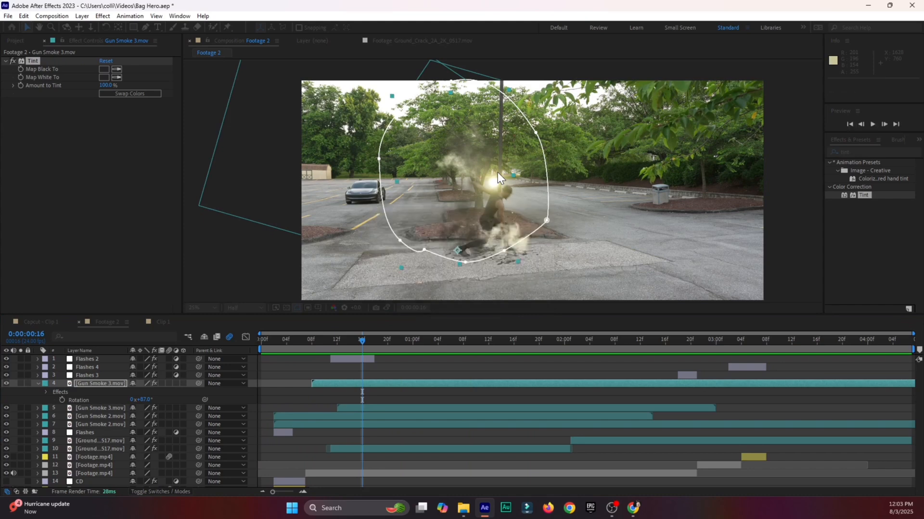
Collapse the upper Gun Smoke 3 layer's properties and review the shot's smoke and flashes by playing and scrubbing
click(38, 384)
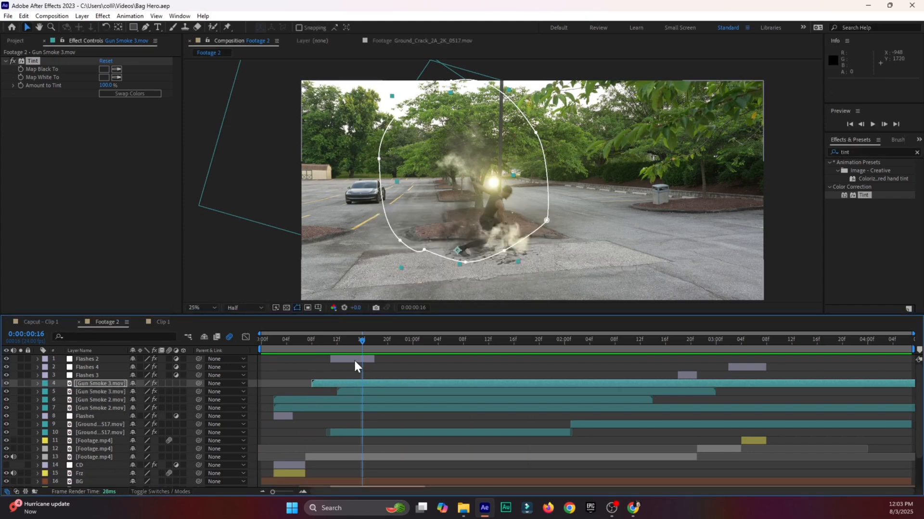
drag(304, 343, 282, 365)
key(space)
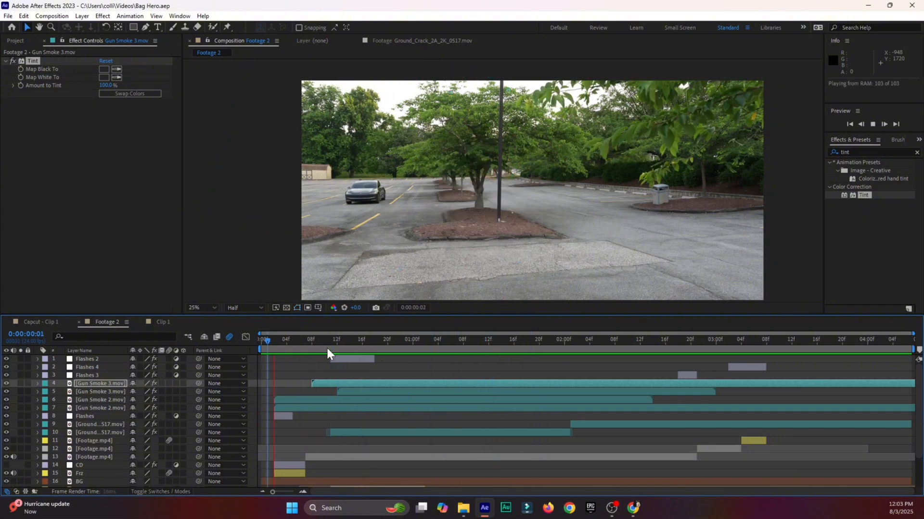
key(space)
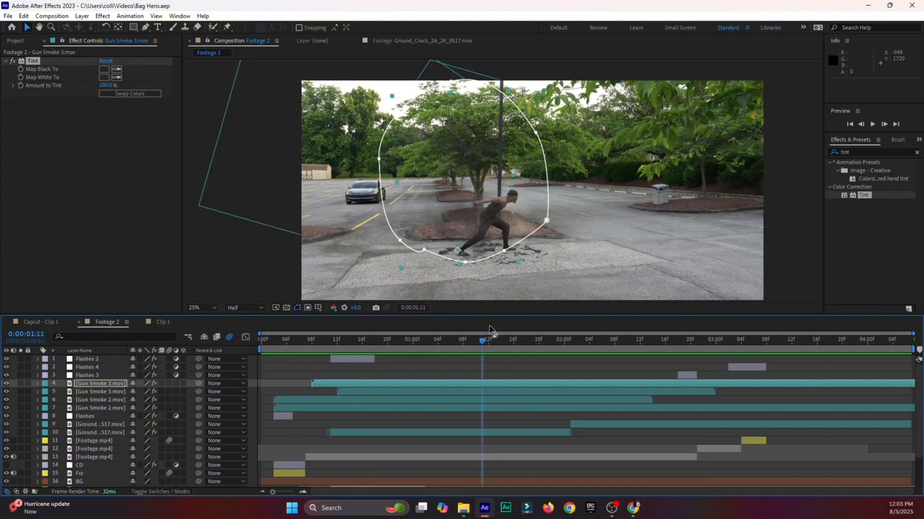
drag(335, 343, 410, 367)
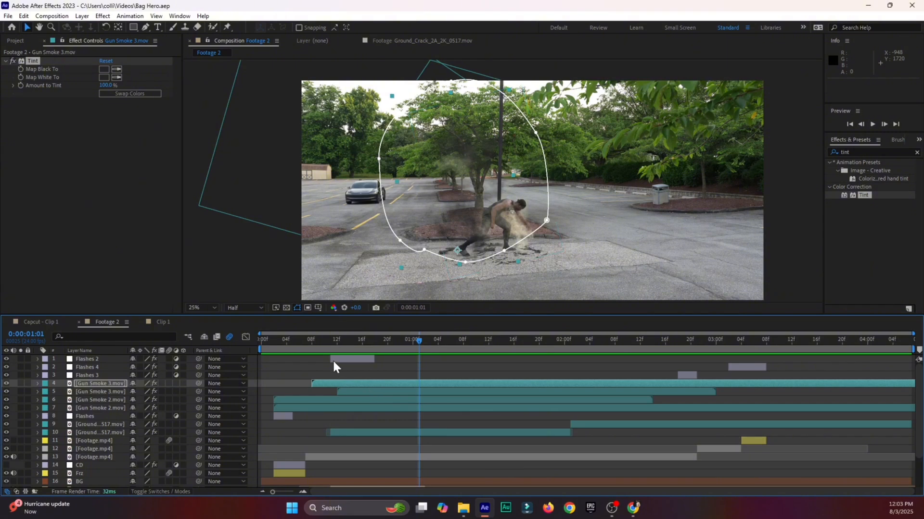
drag(319, 341, 273, 367)
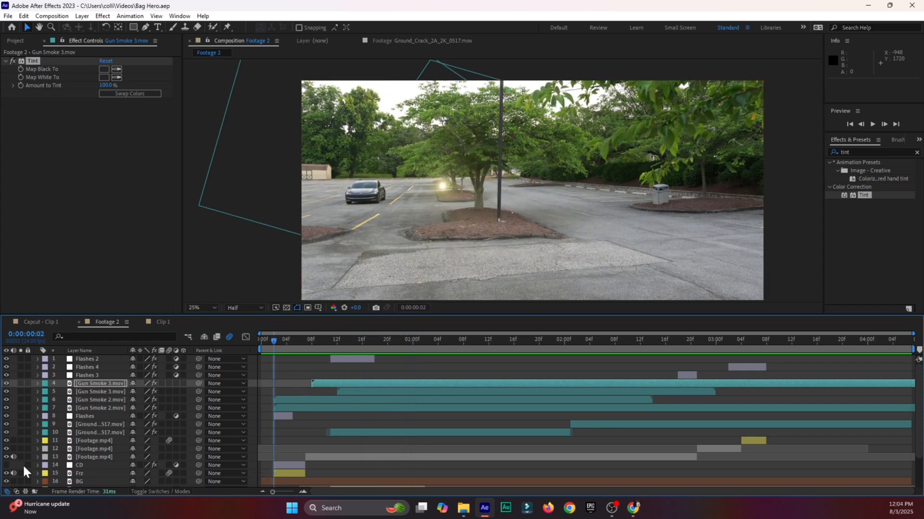
Make the CD layer visible and place a duplicate of it directly above the Gun Smoke layers
click(6, 465)
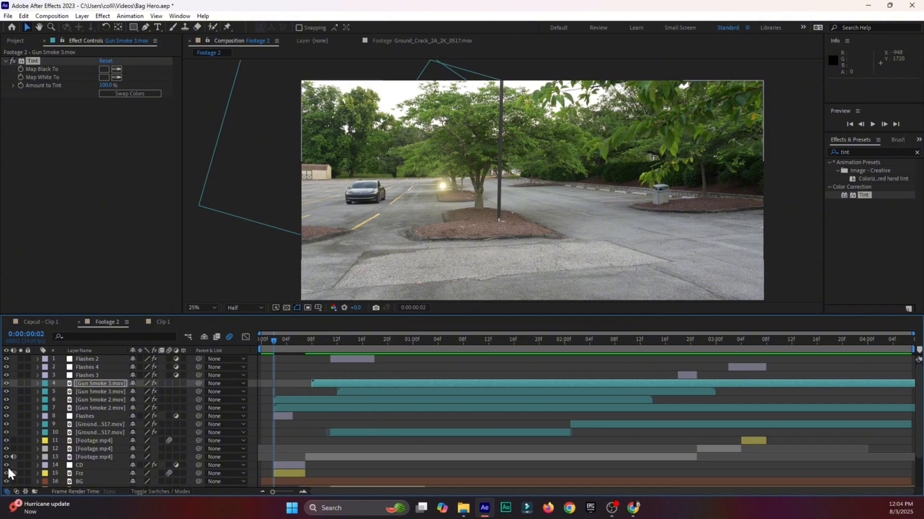
click(296, 465)
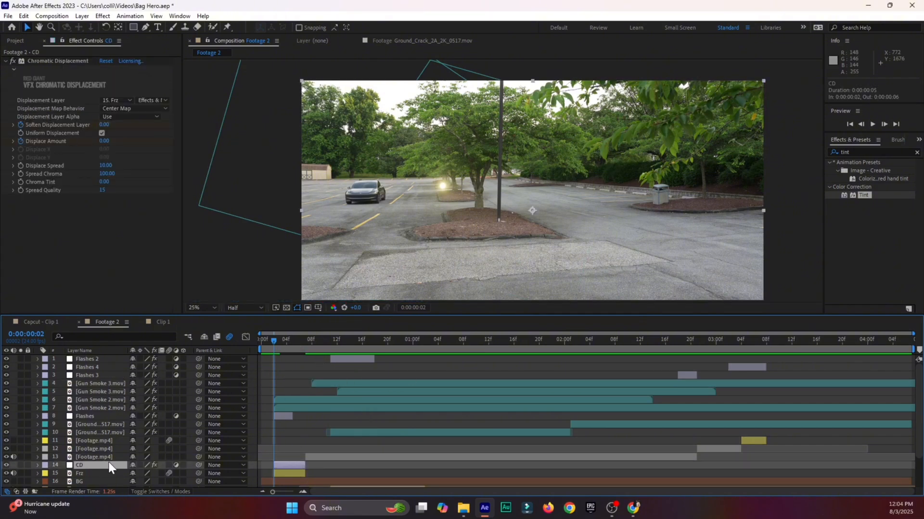
key(ctrl+d)
drag(89, 466, 102, 380)
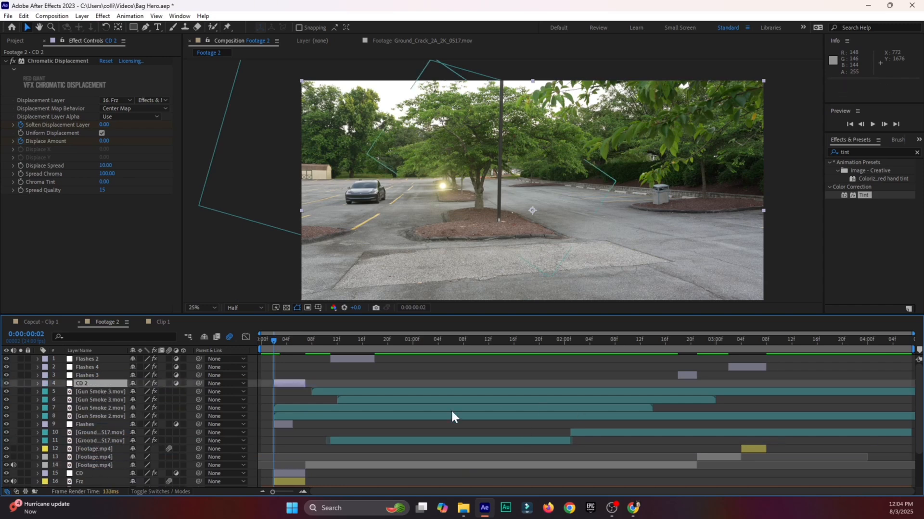
Rename the duplicated CD layer as Heat D and remove its Chromatic Displacement effect
right_click(99, 385)
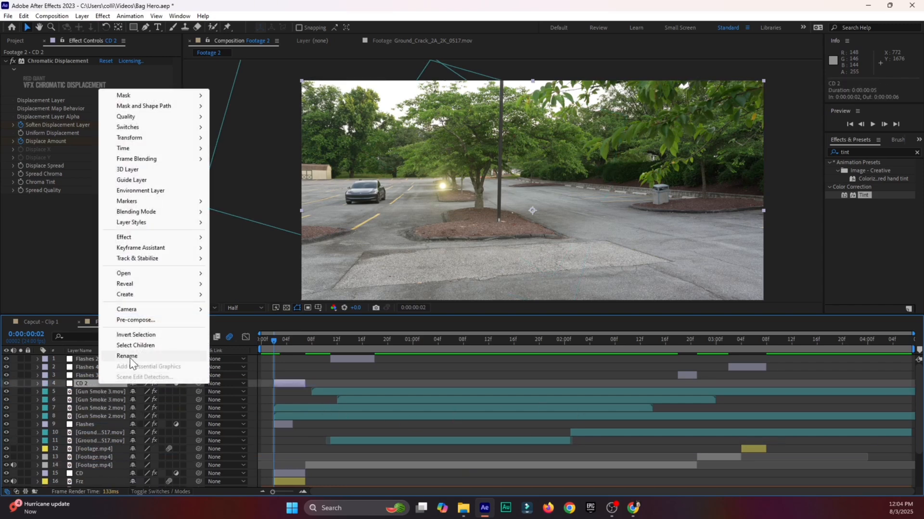
click(127, 356)
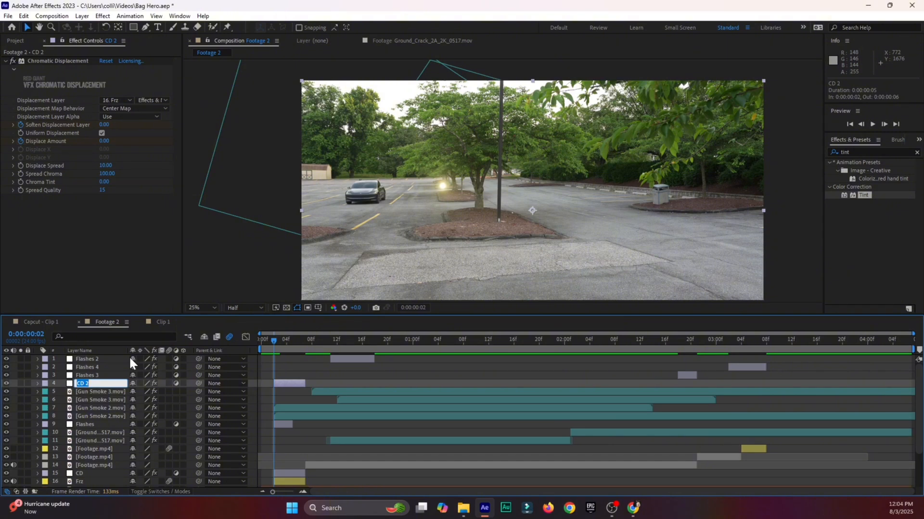
text(Heat D)
key(Return)
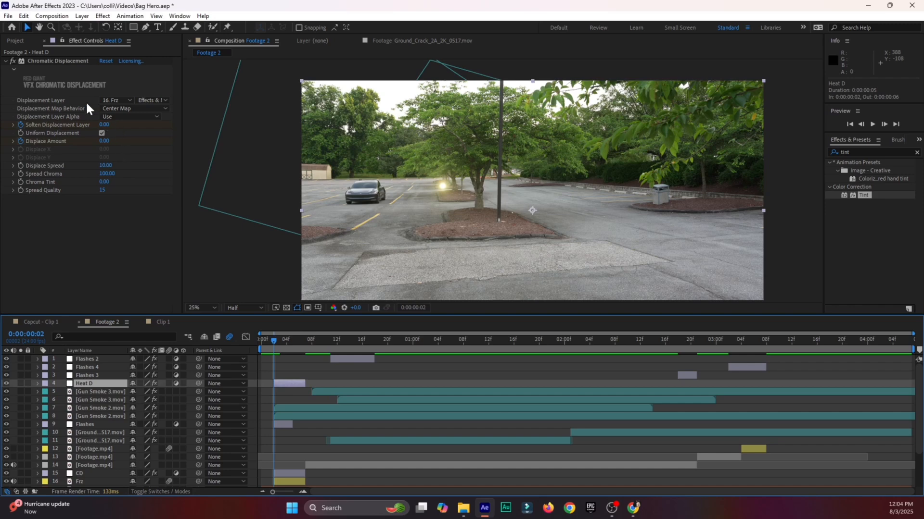
click(58, 60)
key(Delete)
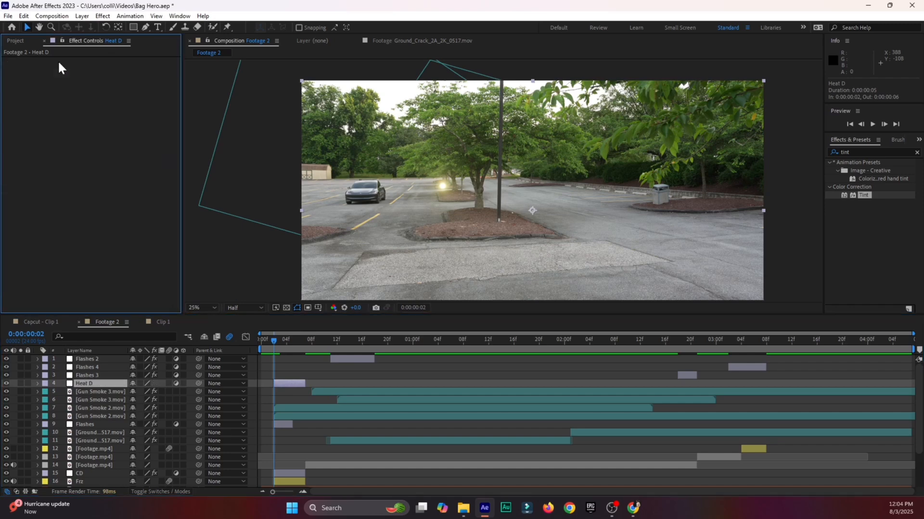
Find the Heat Distortion effect, apply it to the Heat D layer, and save the project
click(822, 154)
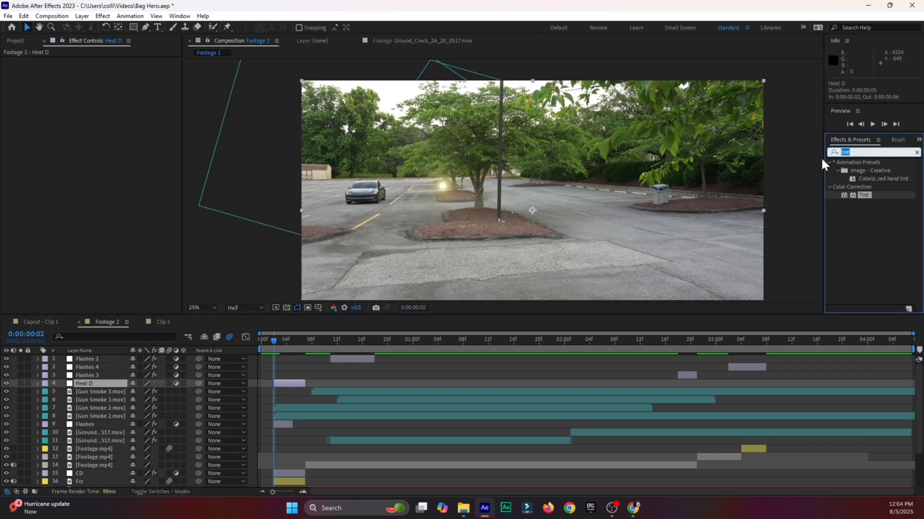
text(heat)
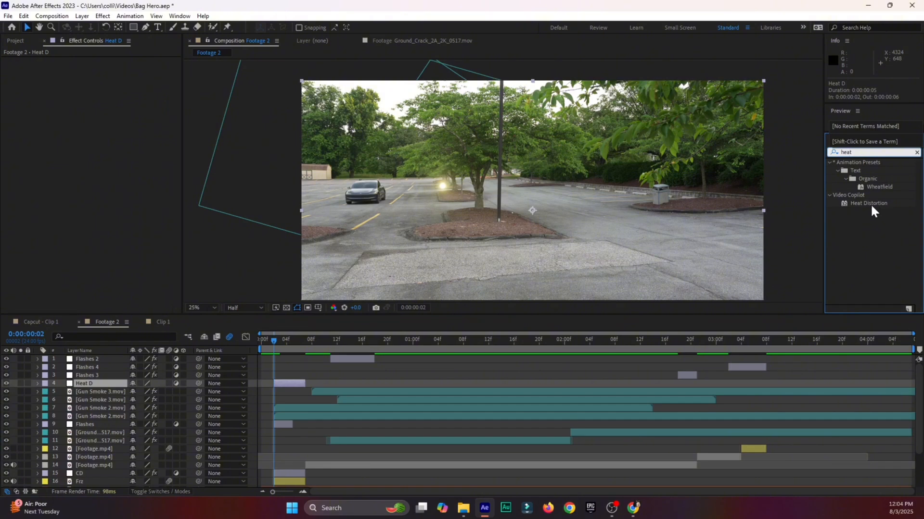
drag(870, 203, 281, 382)
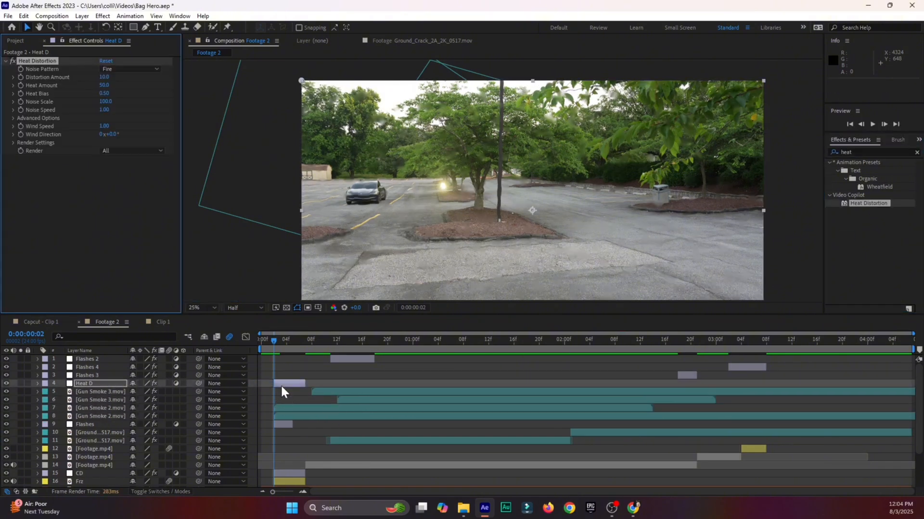
key(ctrl+s)
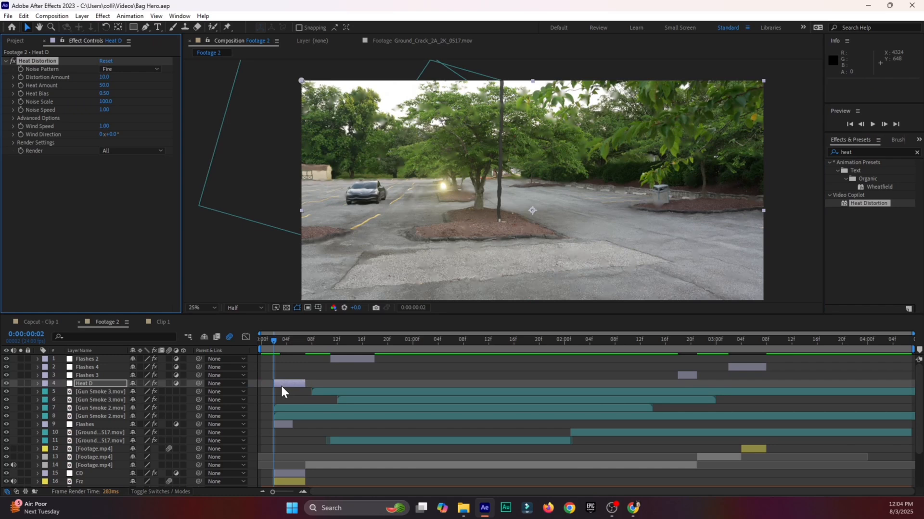
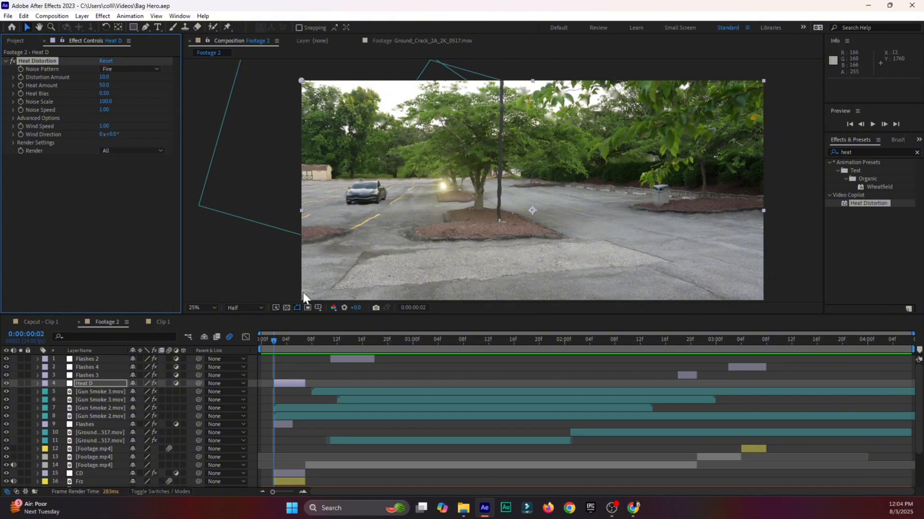
At frame 5, draw a closed curved mask with the Pen tool on Heat D around the smoke, the figure and the ground below
drag(273, 339, 292, 348)
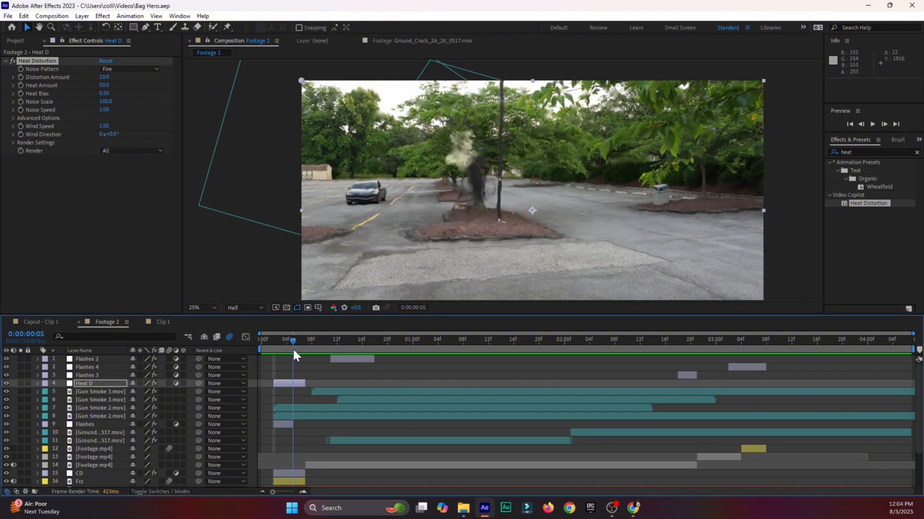
click(145, 27)
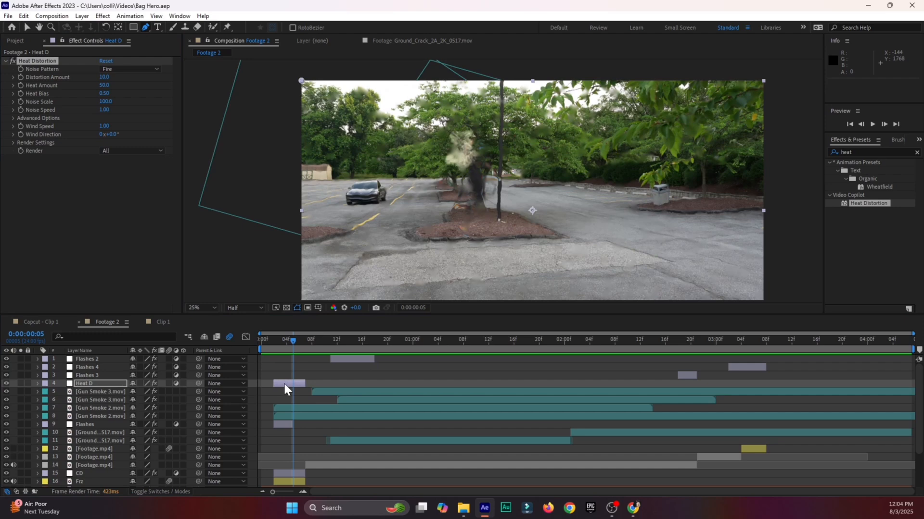
click(494, 137)
drag(471, 133, 448, 176)
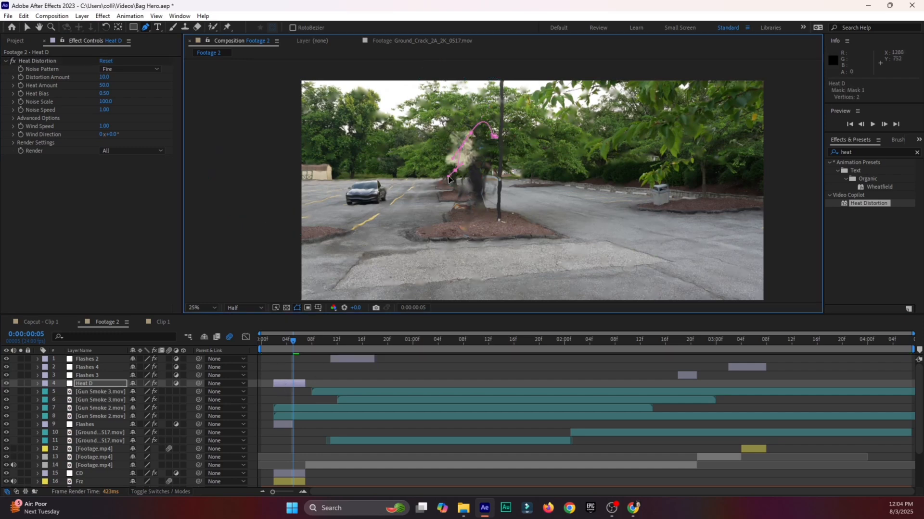
click(436, 196)
click(452, 225)
click(447, 263)
click(466, 259)
click(484, 257)
click(502, 257)
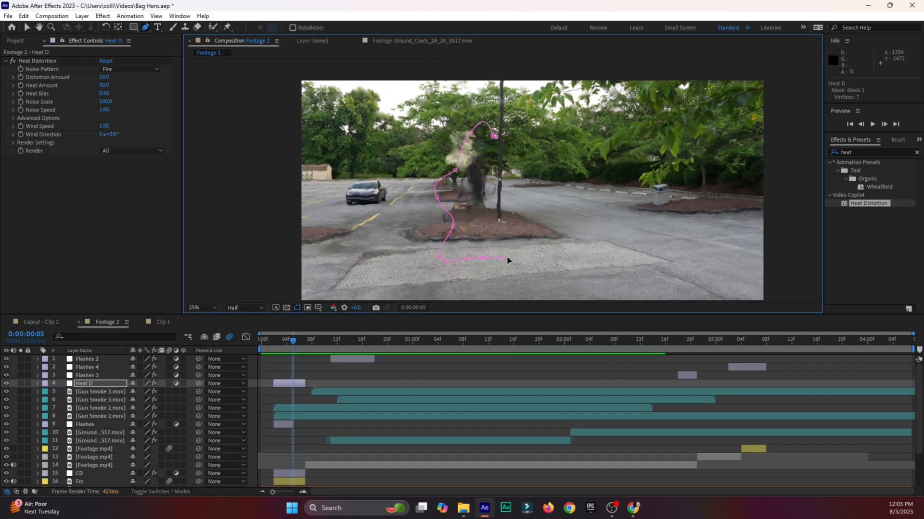
click(528, 239)
click(516, 179)
click(503, 161)
click(494, 137)
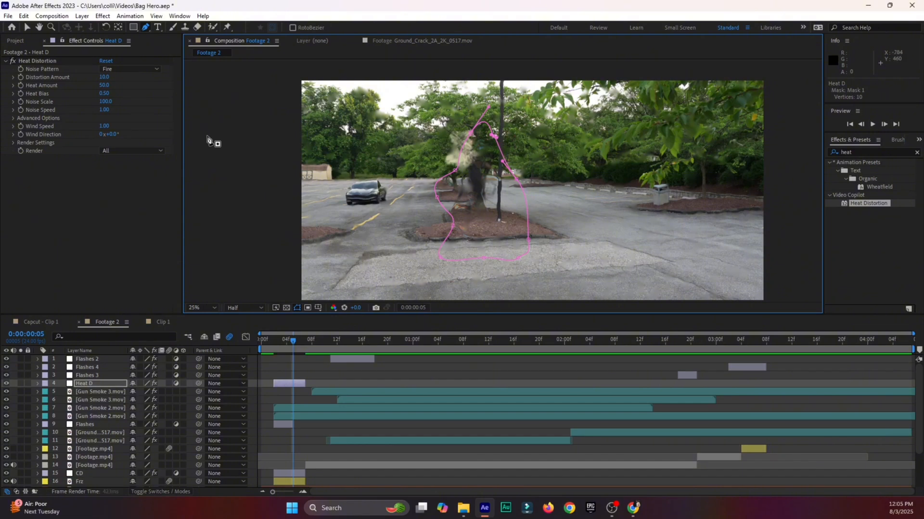
click(24, 28)
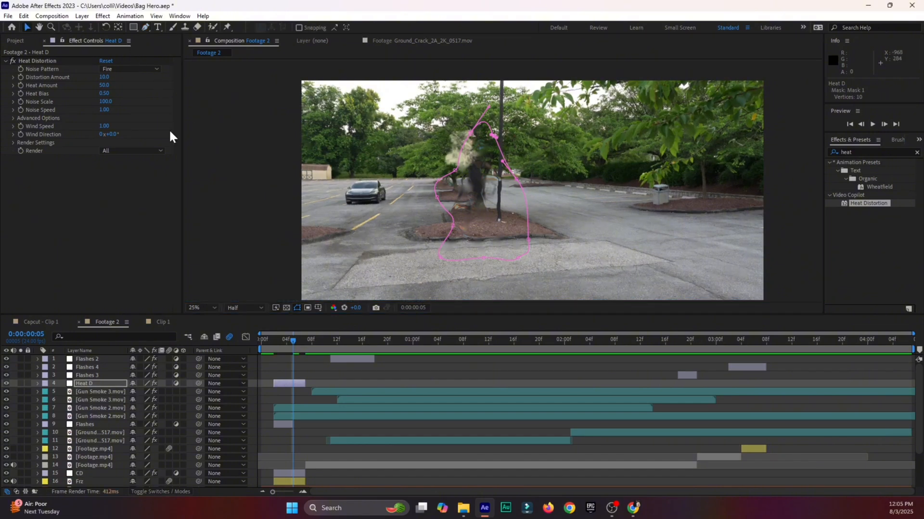
Set the Heat D mask's feather to 95 pixels
click(293, 385)
key(f)
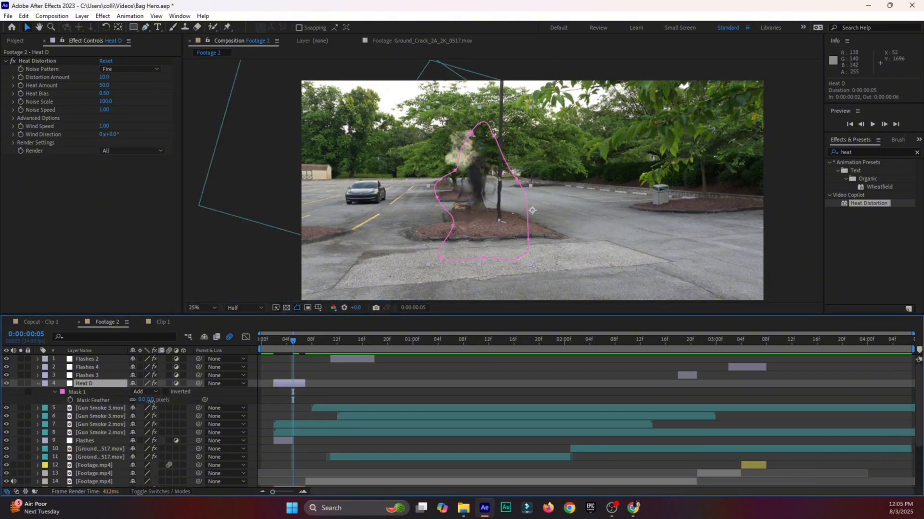
drag(150, 401, 193, 405)
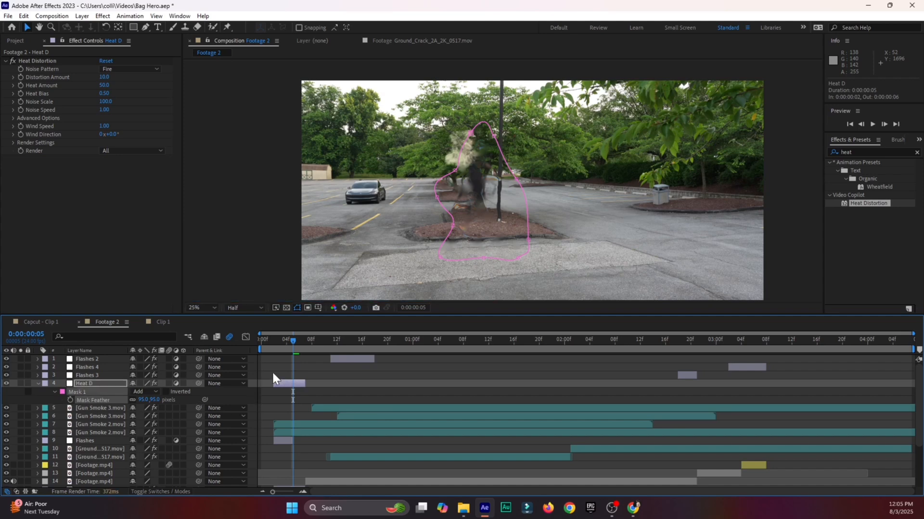
Check the shot up to frame 9, extend the Heat D layer's out point to 0:00:01:02, and save the project
drag(287, 335, 317, 348)
key(space)
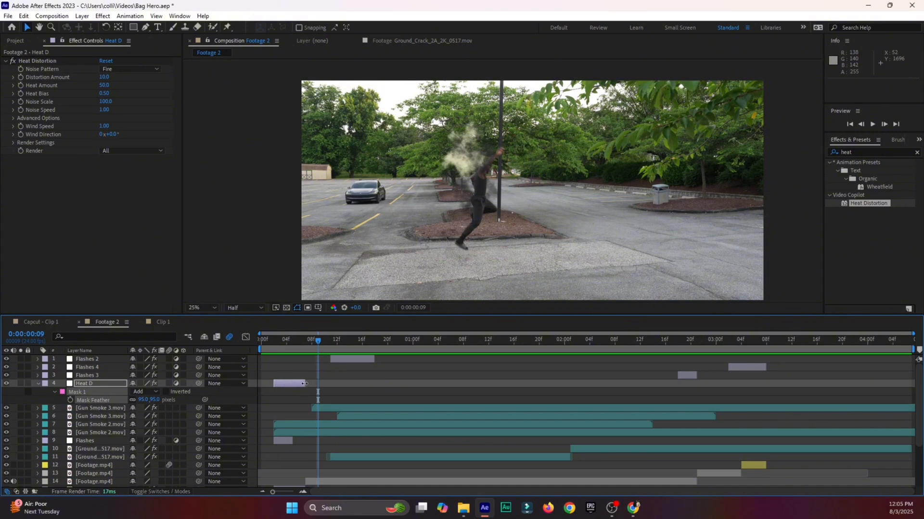
drag(304, 384, 427, 384)
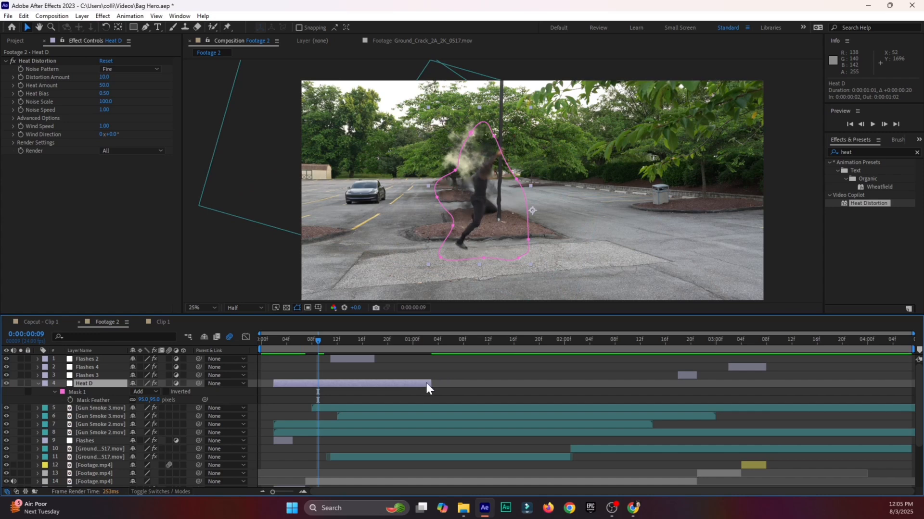
key(ctrl+s)
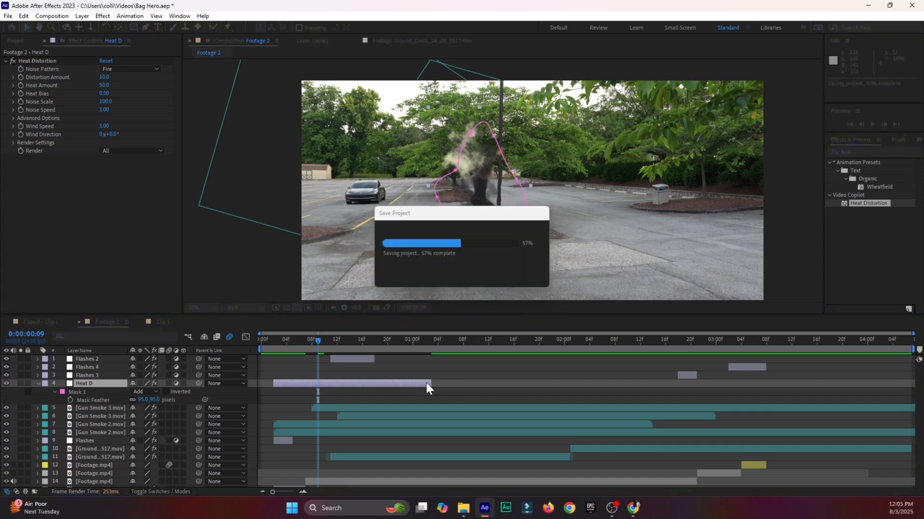
Play the shot from frame 1 and extend the Heat D layer's out point to 0:00:01:07
click(268, 342)
key(space)
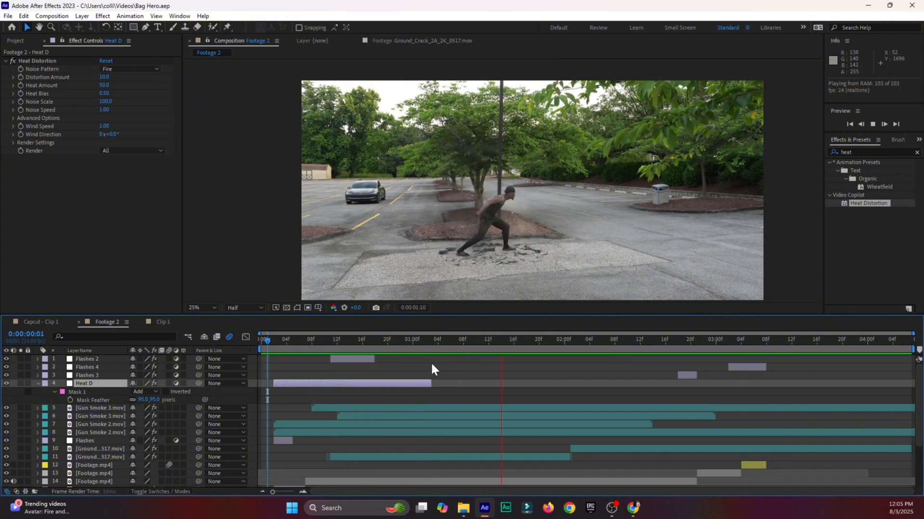
click(356, 340)
drag(436, 384, 463, 384)
Fade out Heat D with opacity keyframes of 100% at frame 17 and 0% at 0:00:01:07, and save the project
drag(357, 340, 366, 342)
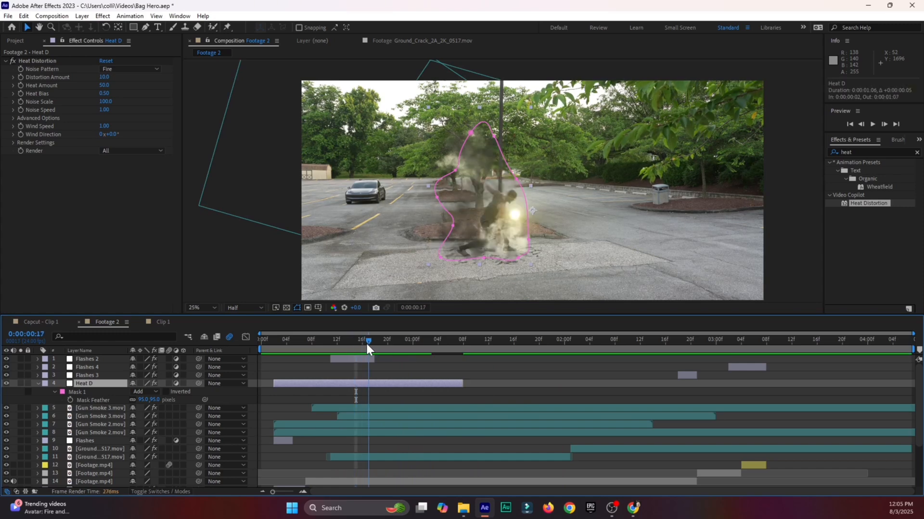
key(t)
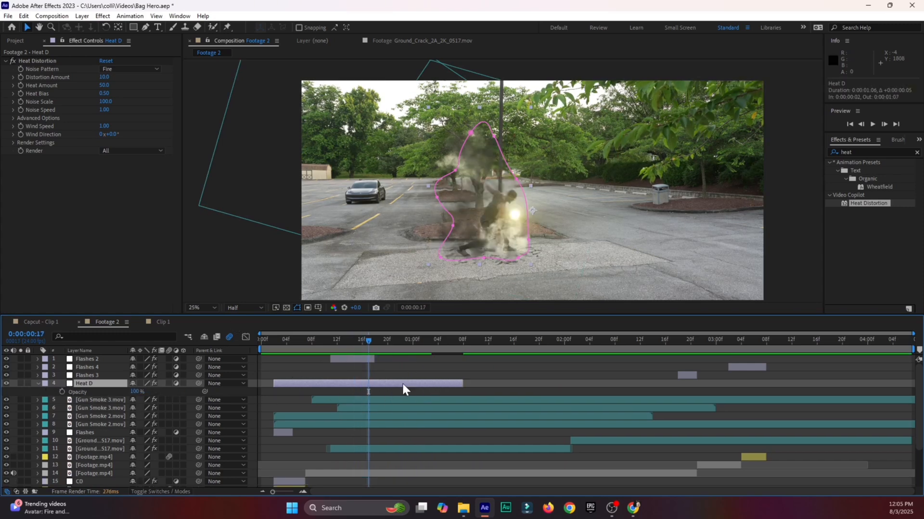
click(62, 392)
drag(369, 341, 459, 348)
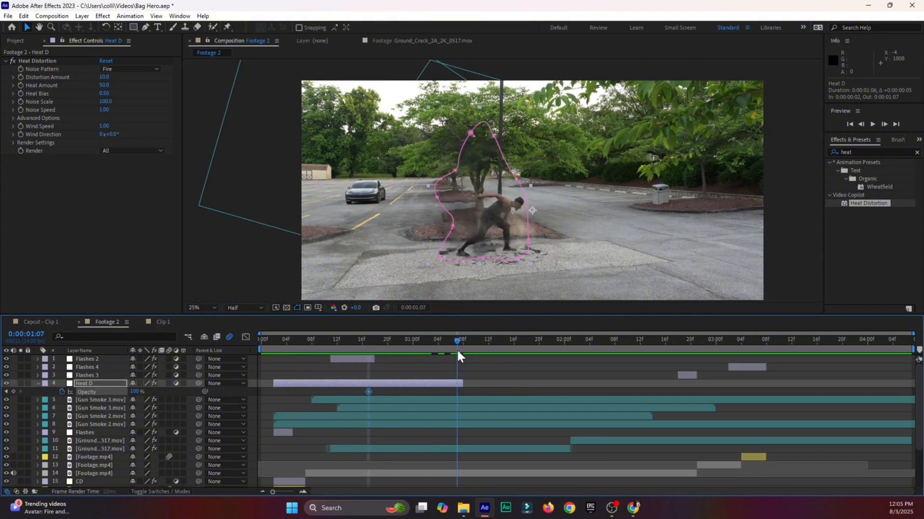
drag(136, 392, 48, 393)
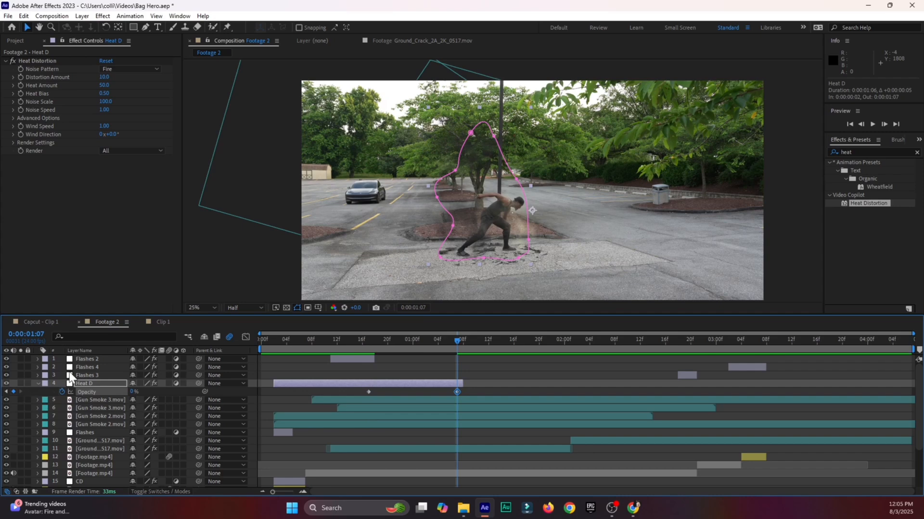
key(ctrl+s)
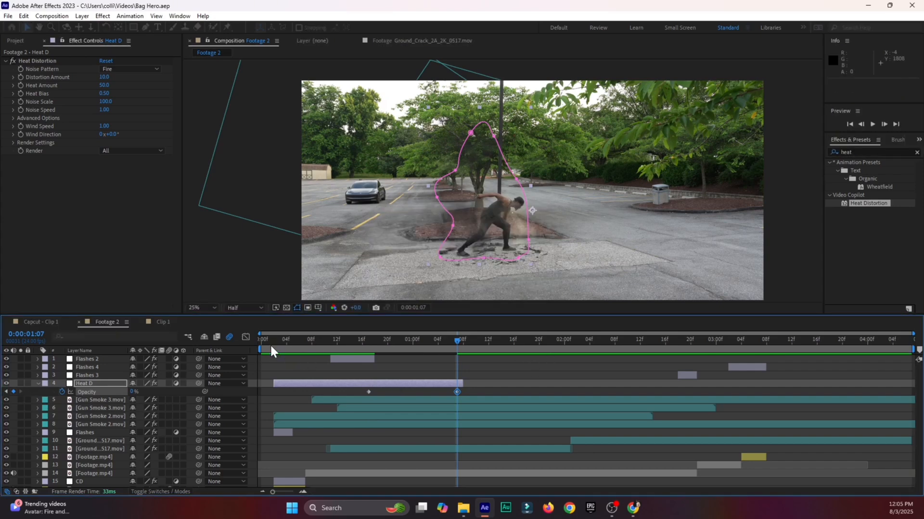
Preview the heat distortion from the composition's start and again from frame 2
drag(269, 344, 241, 350)
key(space)
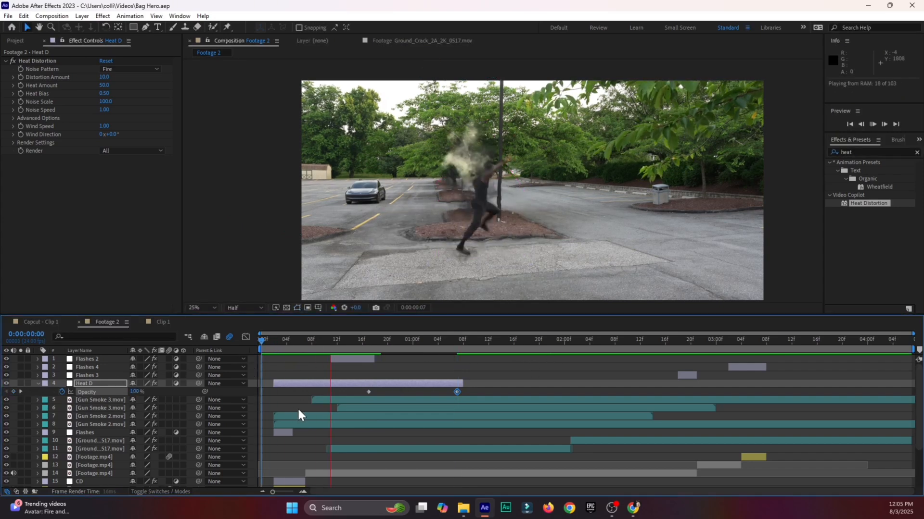
key(space)
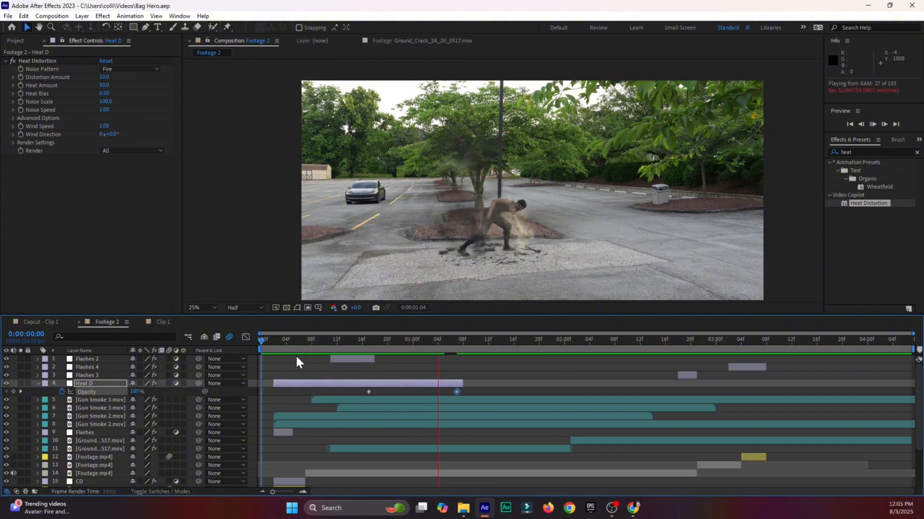
key(space)
click(273, 344)
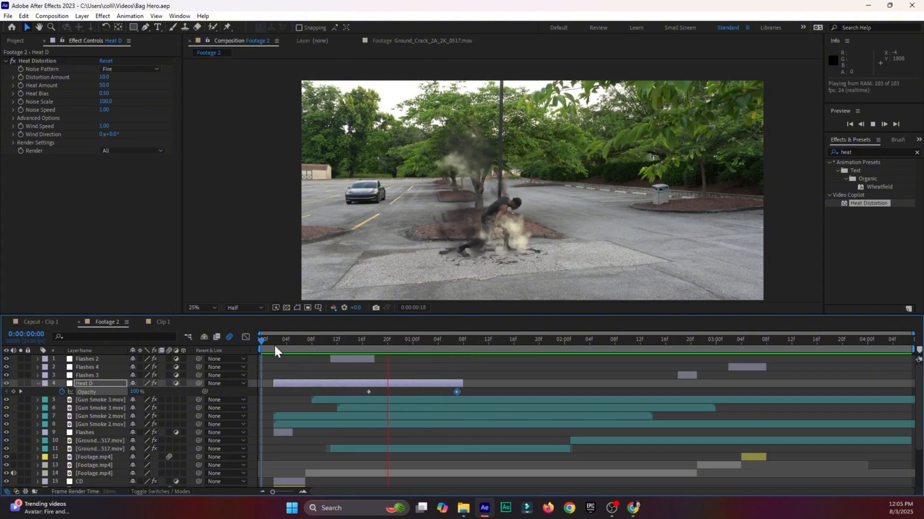
key(space)
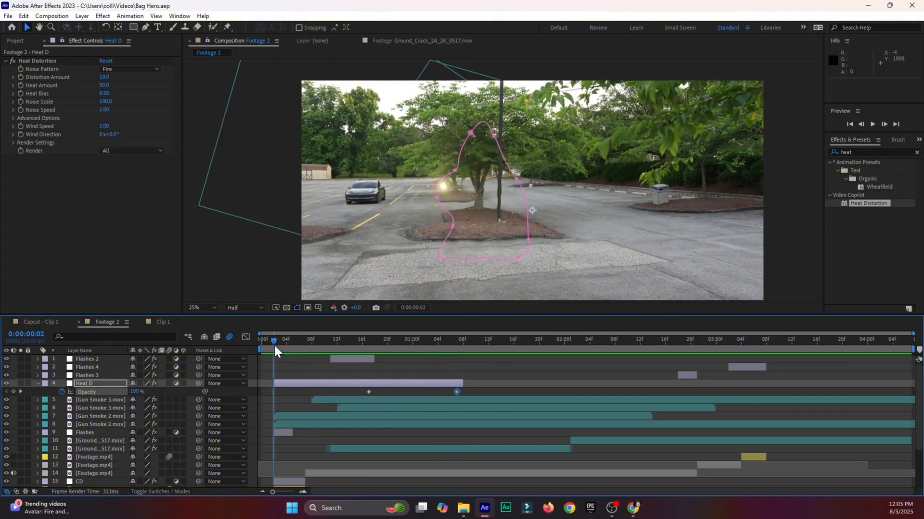
key(space)
mouse_move(273, 344)
mouse_down()
mouse_move(286, 344)
mouse_move(274, 345)
mouse_up()
Fade in Heat D with opacity keyframes of 100% at frame 7 and 0% at frame 2
click(288, 384)
drag(278, 346, 305, 348)
click(13, 392)
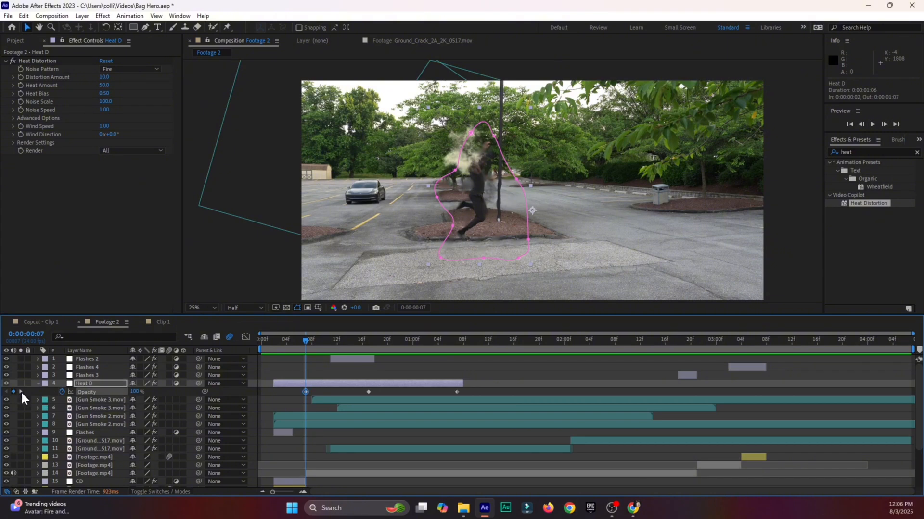
drag(303, 342, 273, 343)
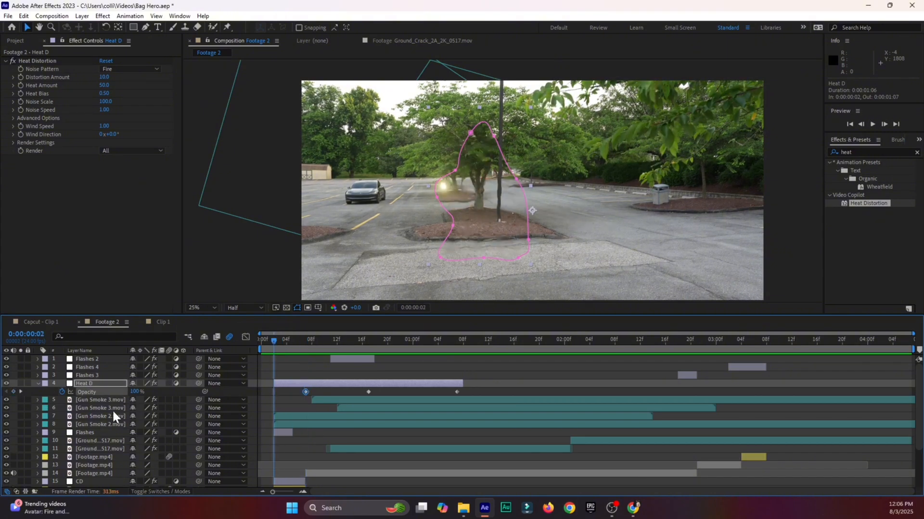
drag(133, 394, 109, 394)
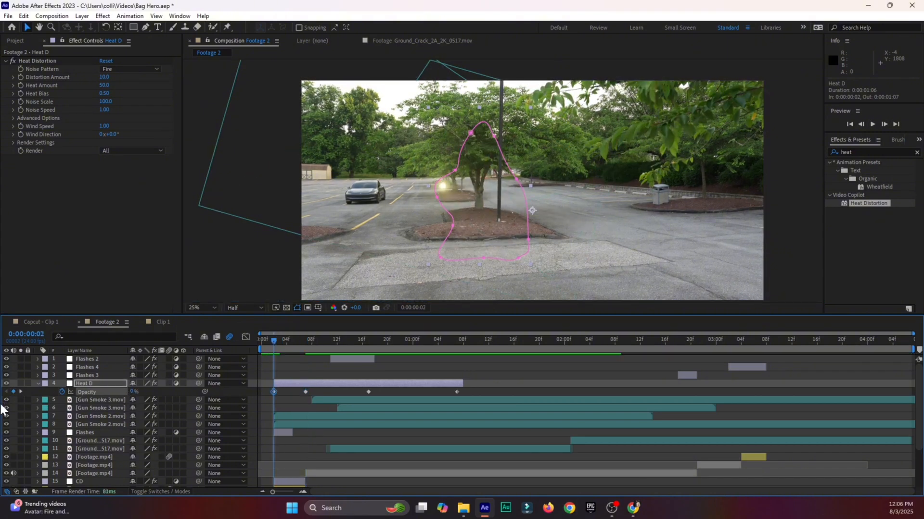
click(288, 402)
Preview the fades from the composition's start up to frame 13 and set Heat D's Heat Amount to 25
click(261, 342)
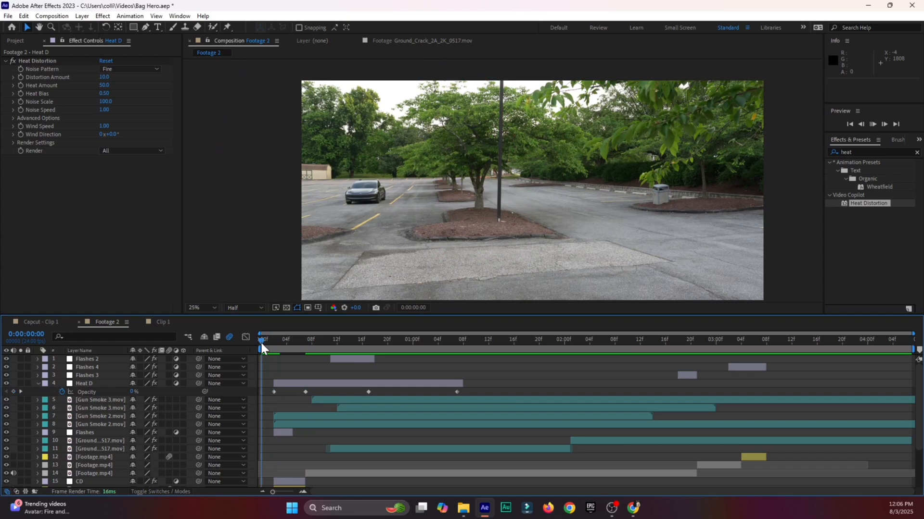
key(space)
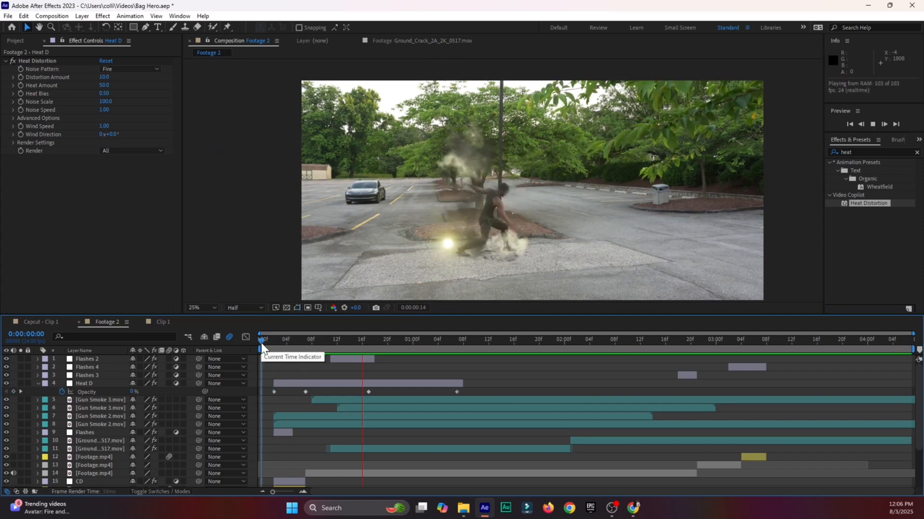
click(278, 345)
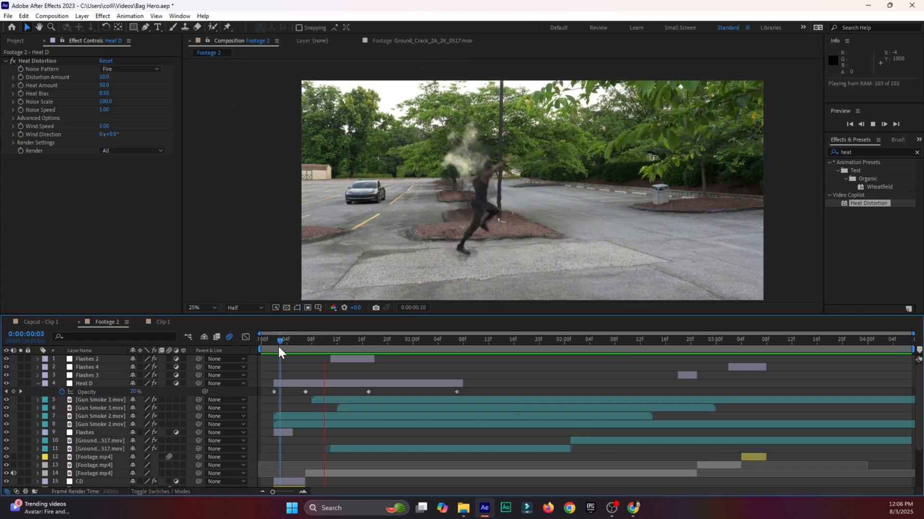
drag(278, 344, 342, 351)
click(340, 383)
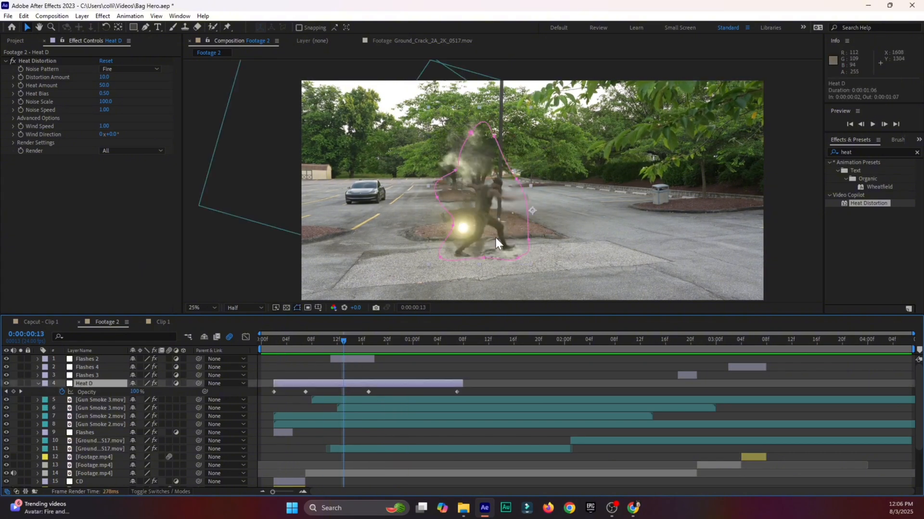
click(103, 86)
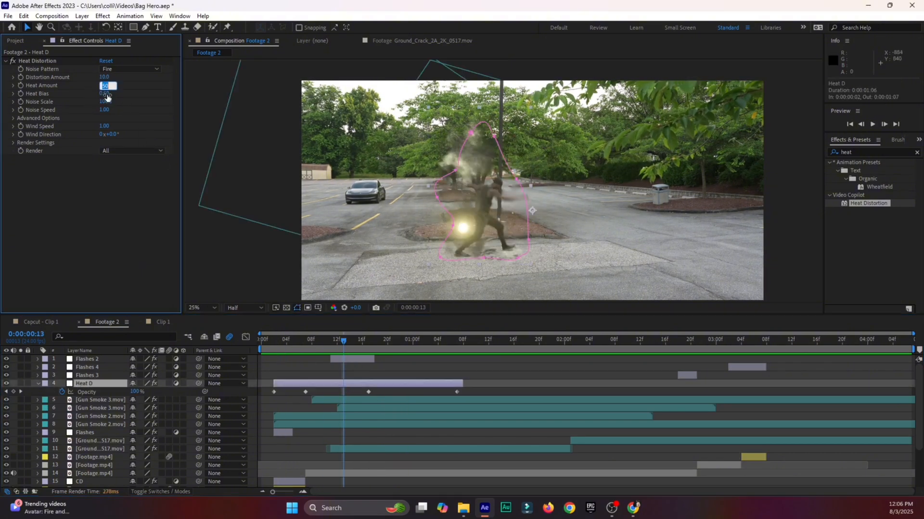
text(25)
key(Return)
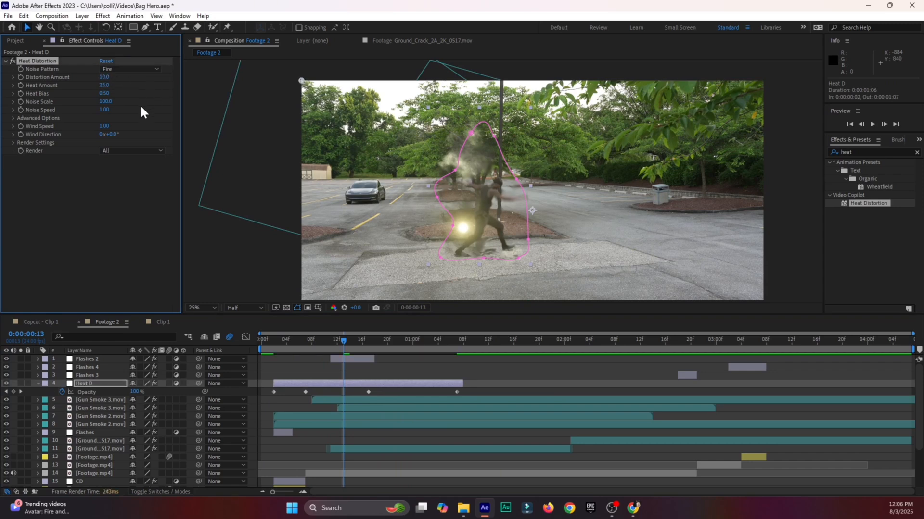
Try a Distortion Amount of 17 on Heat D's Heat Distortion and preview it from frame 1
click(106, 79)
text(17)
key(Return)
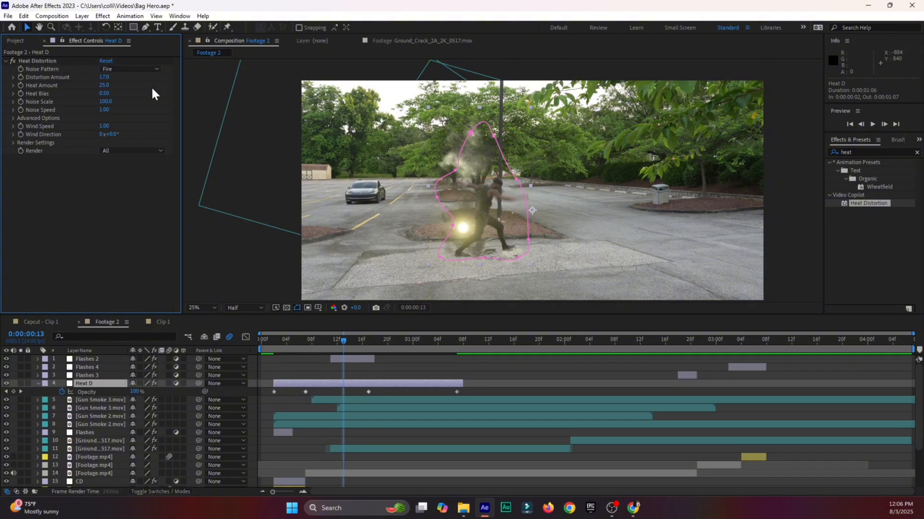
click(266, 340)
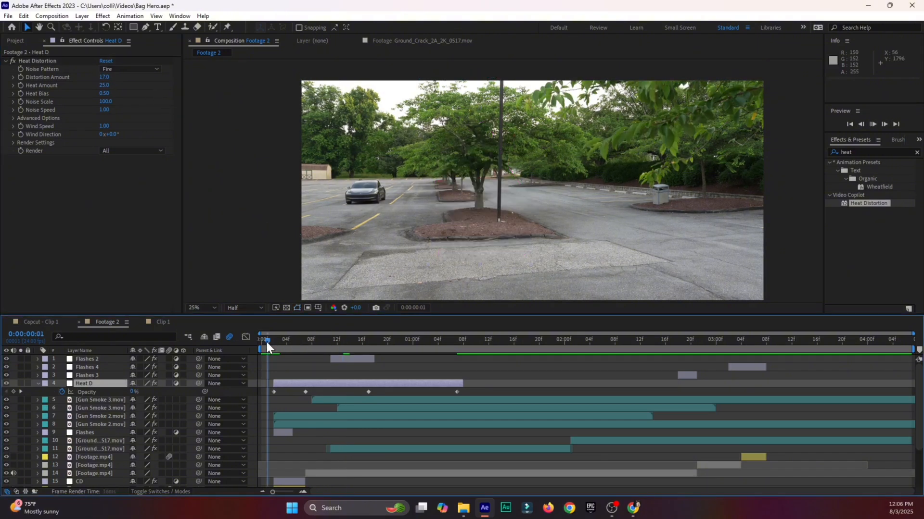
key(space)
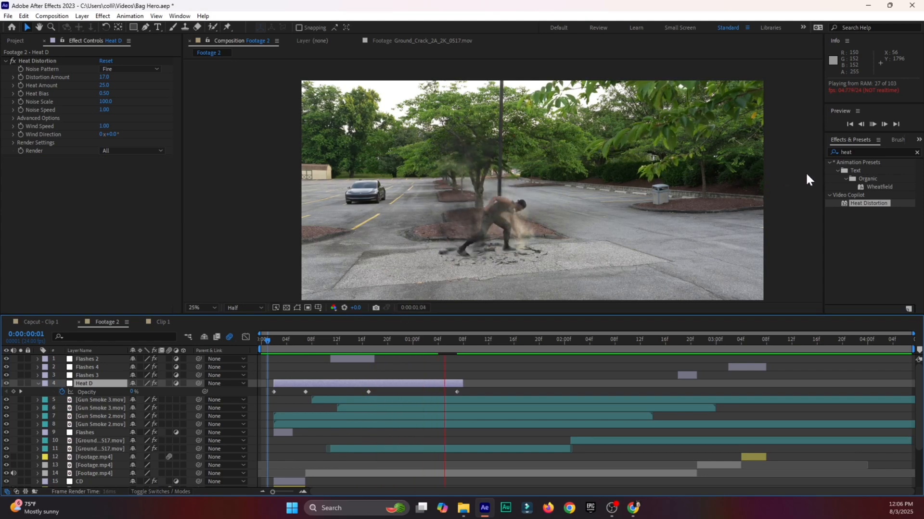
key(space)
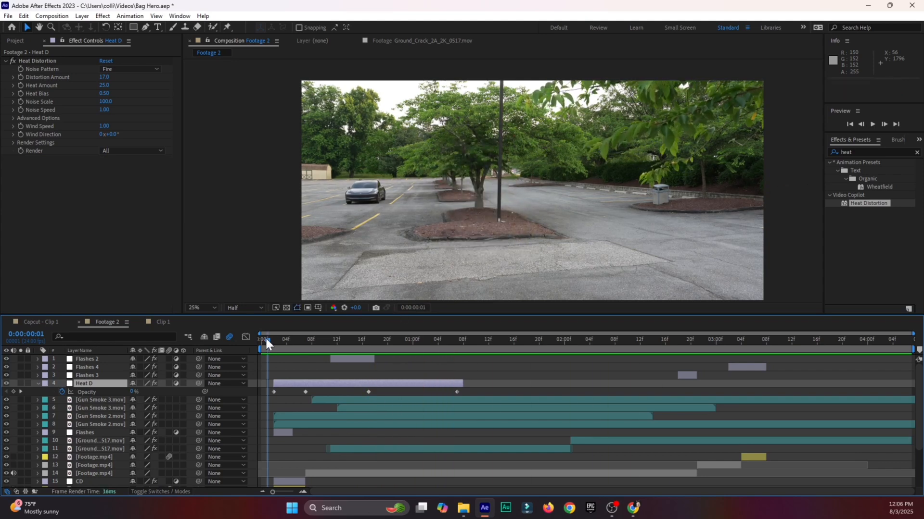
Replay the shot's opening several times from frame 1 and examine the distorted figure at frame 10
key(space)
key(space)
key(space)
key(space)
key(space)
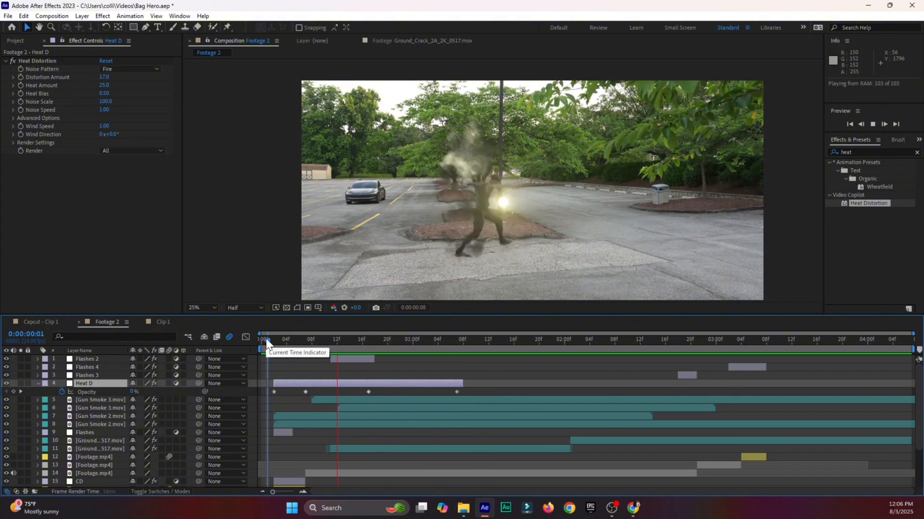
key(space)
key(space)
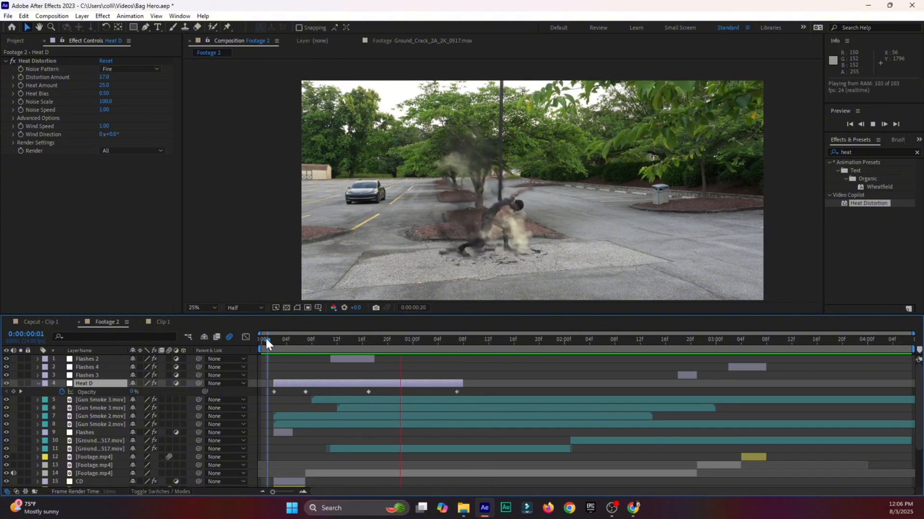
key(space)
key(space)
key(space)
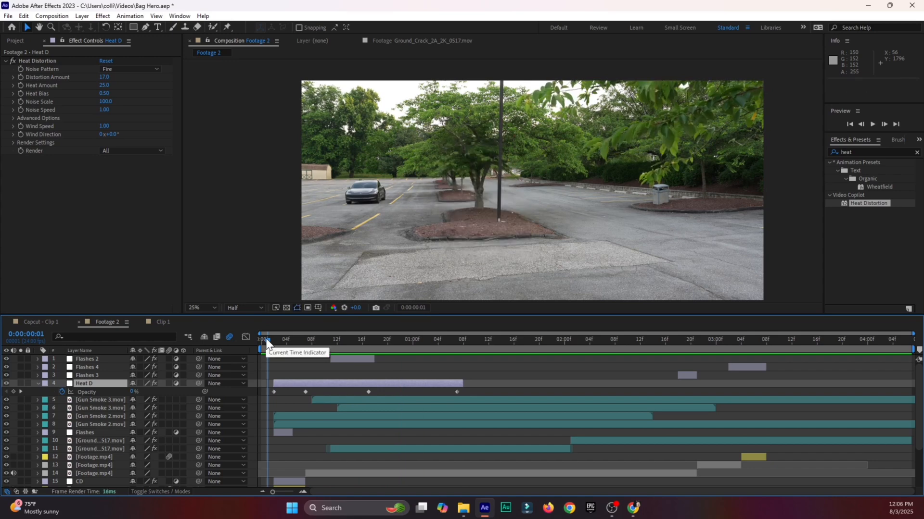
key(space)
key(space)
drag(264, 337, 322, 336)
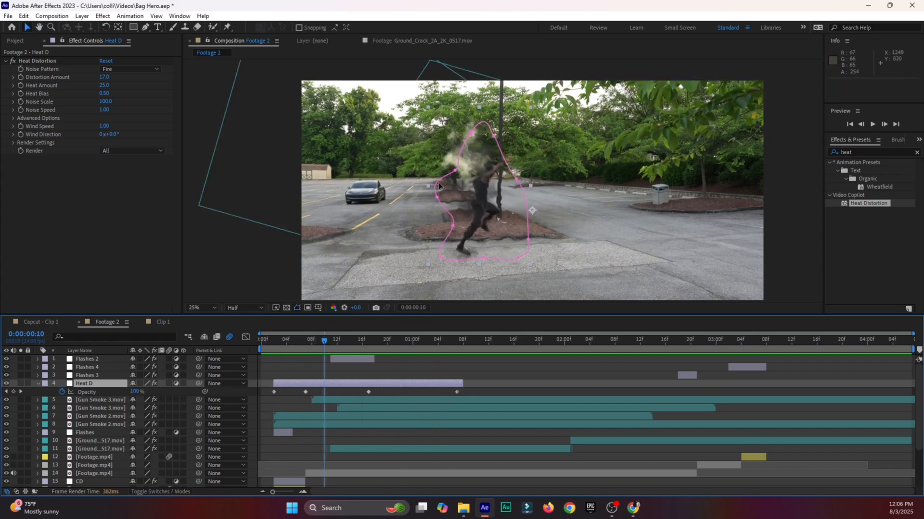
Set Heat D's Distortion Amount to 10 and preview the shot from frame 1
click(104, 77)
text(1)
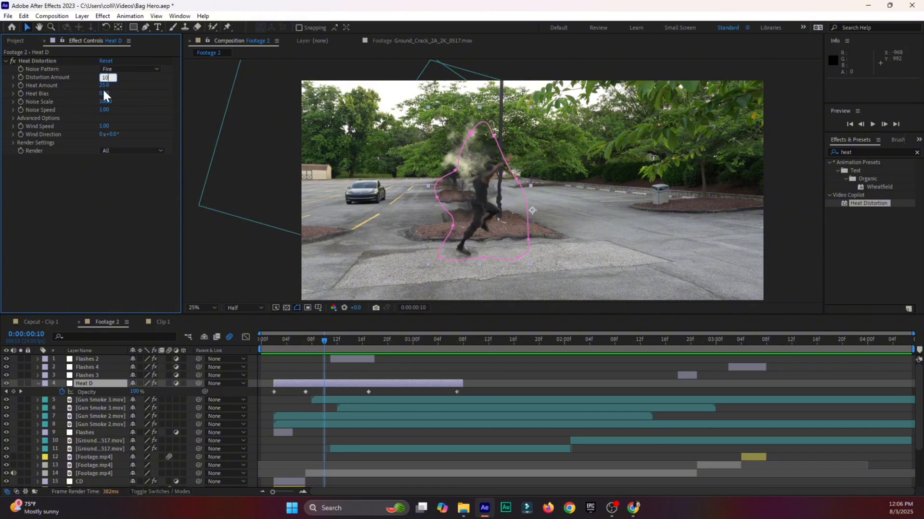
text(0)
key(Return)
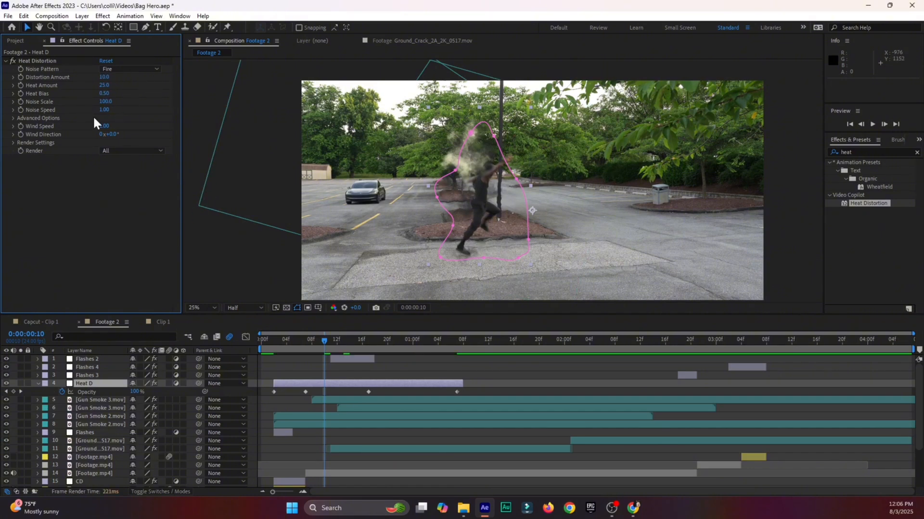
click(265, 344)
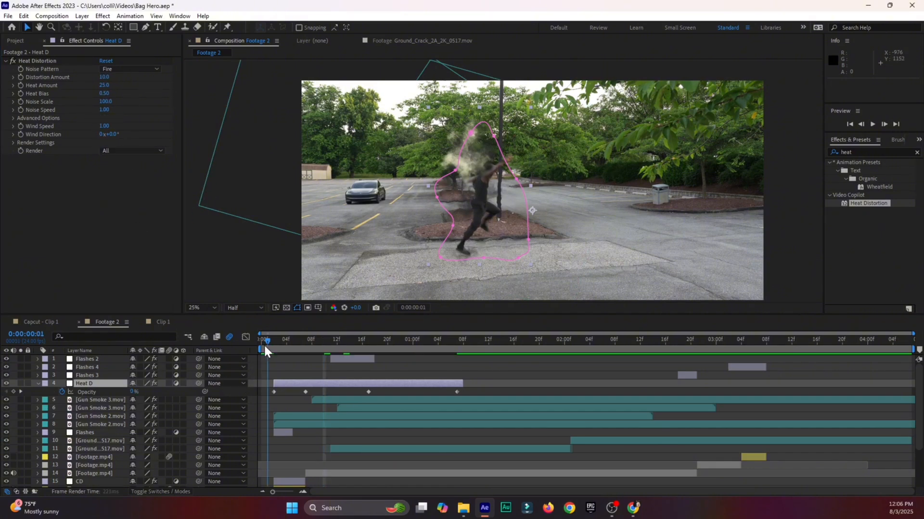
key(space)
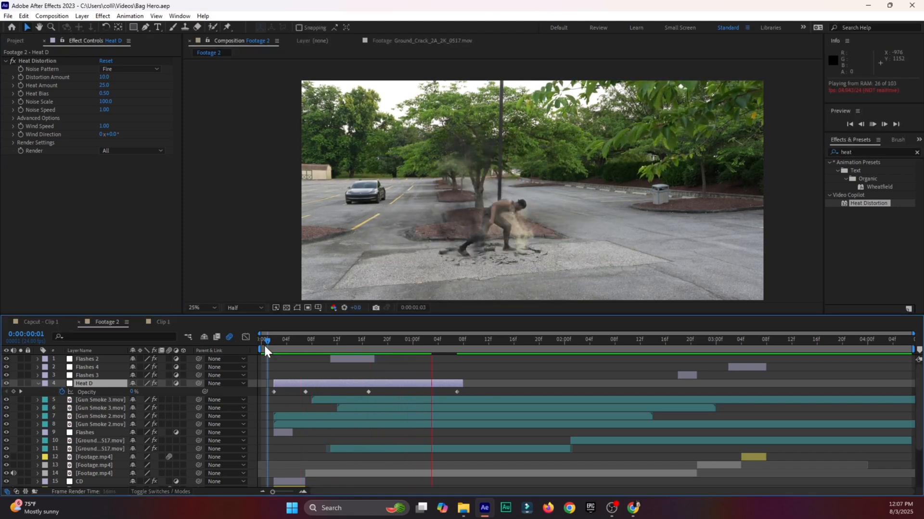
click(252, 245)
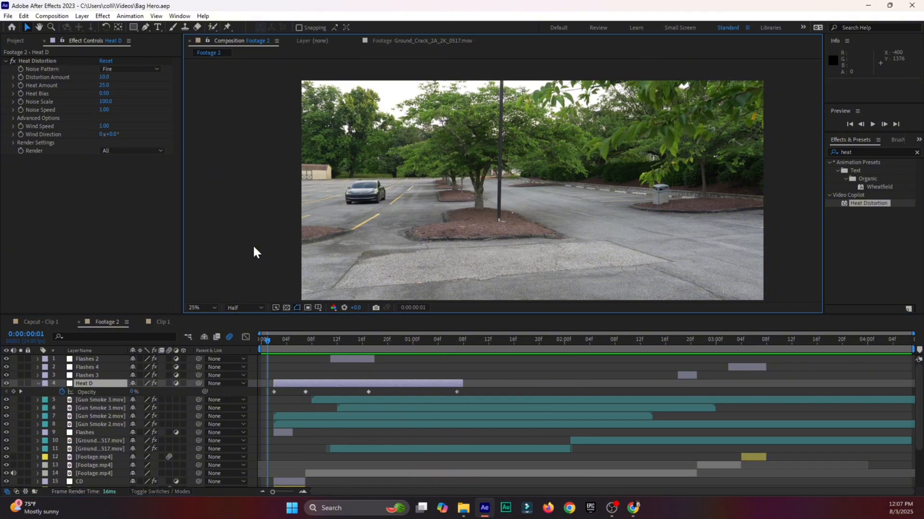
key(space)
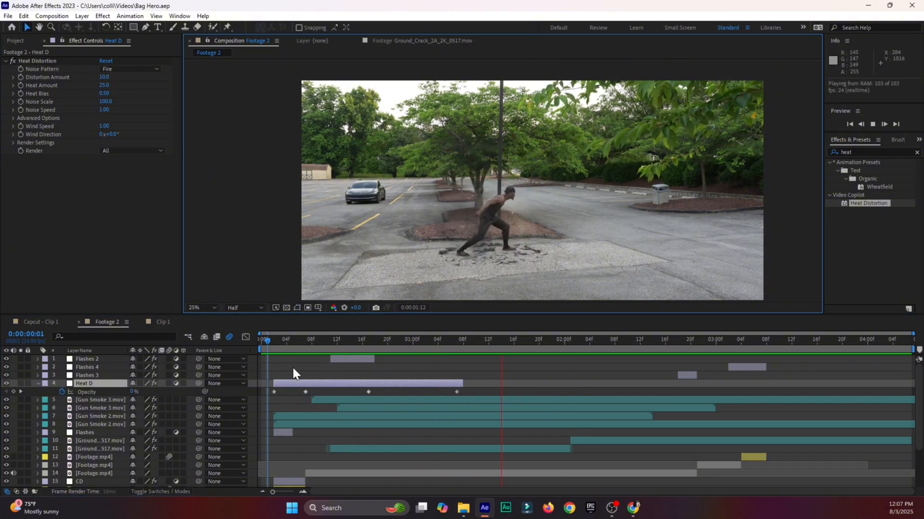
Collapse Heat D's properties, deselect the layer and move the current time to frame 13
click(280, 343)
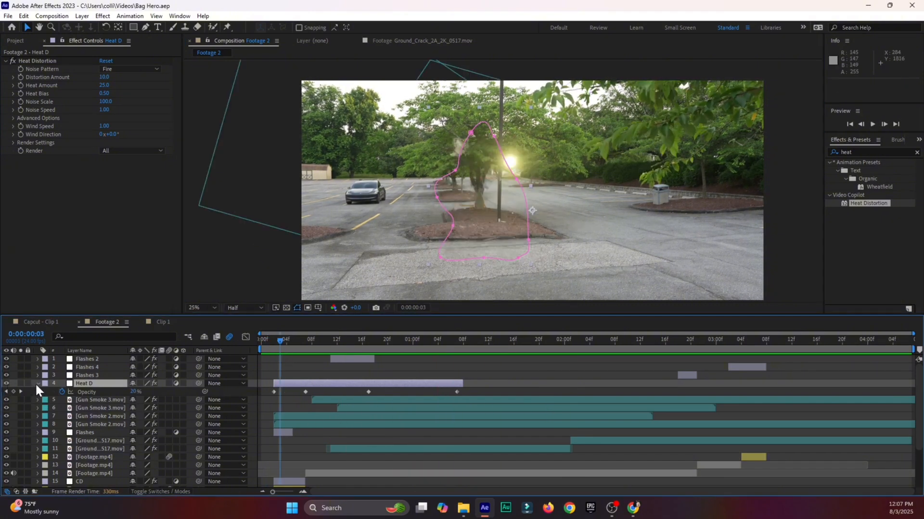
click(38, 384)
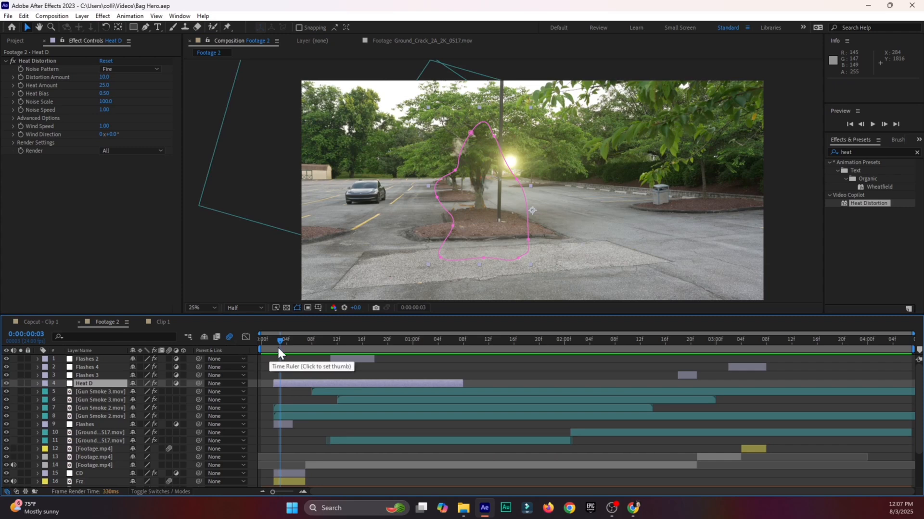
drag(279, 342, 272, 389)
click(272, 389)
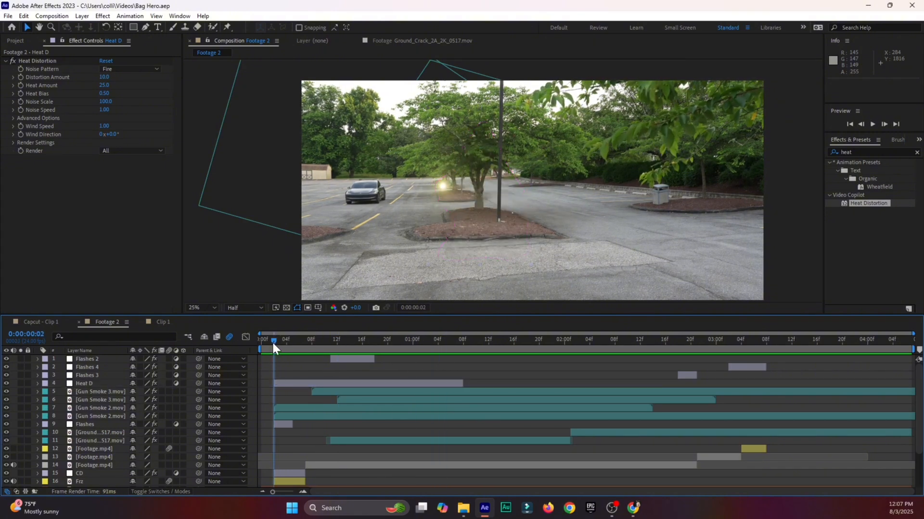
drag(272, 342, 339, 360)
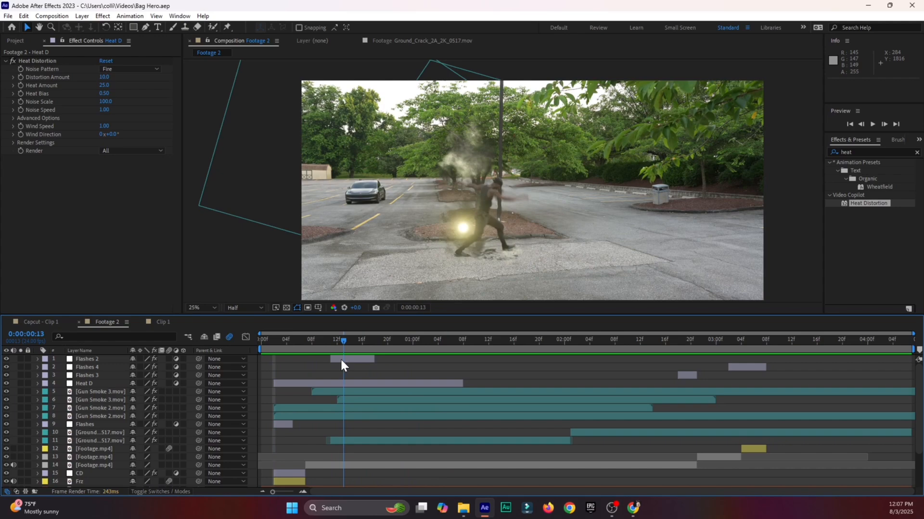
Examine the smoky figure at frame 13 up close and fit the whole composition back into the viewer
key(comma)
scroll(476, 250, up, 4)
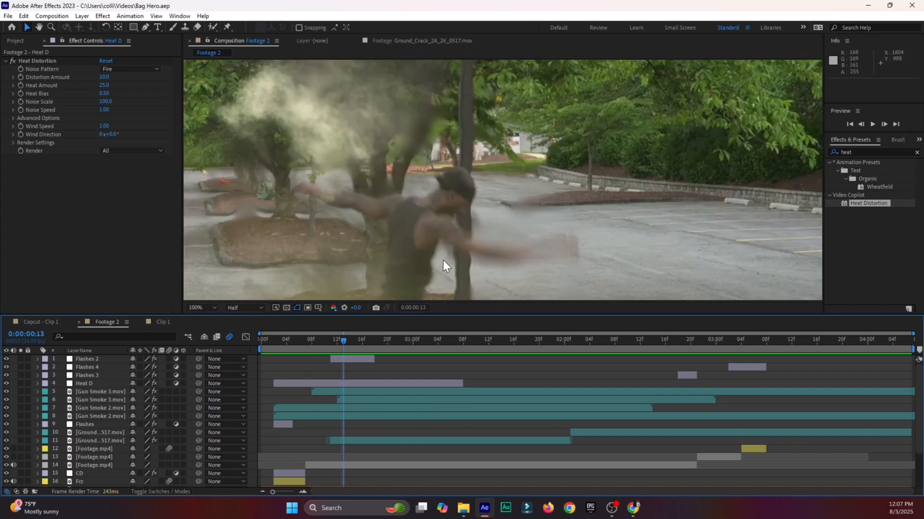
scroll(443, 261, down, 2)
click(213, 308)
click(214, 329)
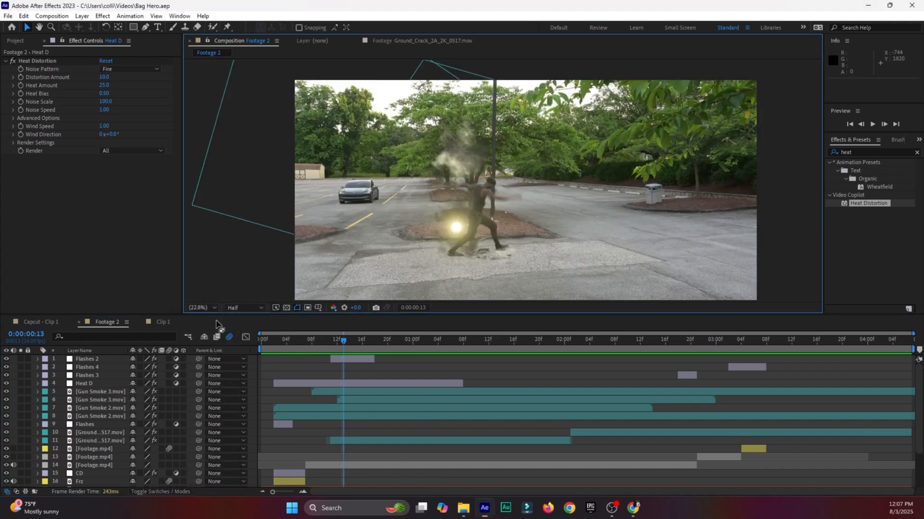
click(14, 40)
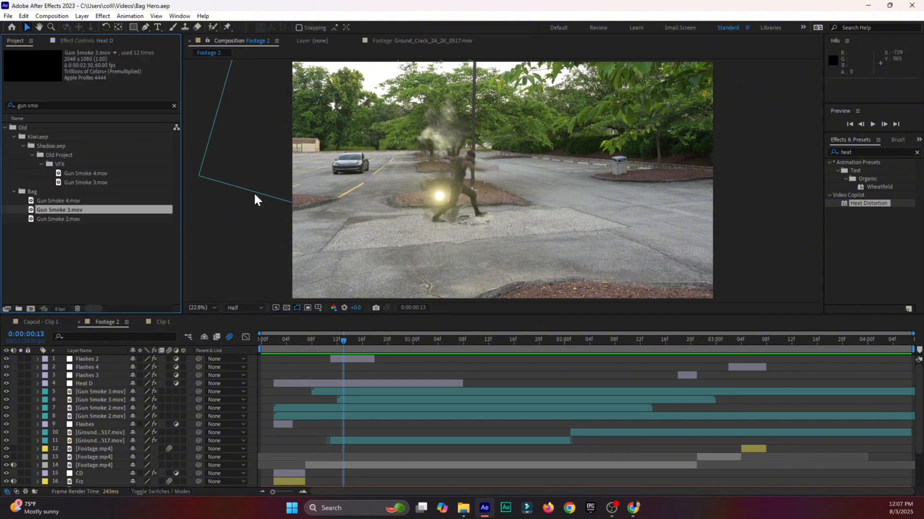
scroll(549, 238, down, 3)
scroll(516, 282, up, 3)
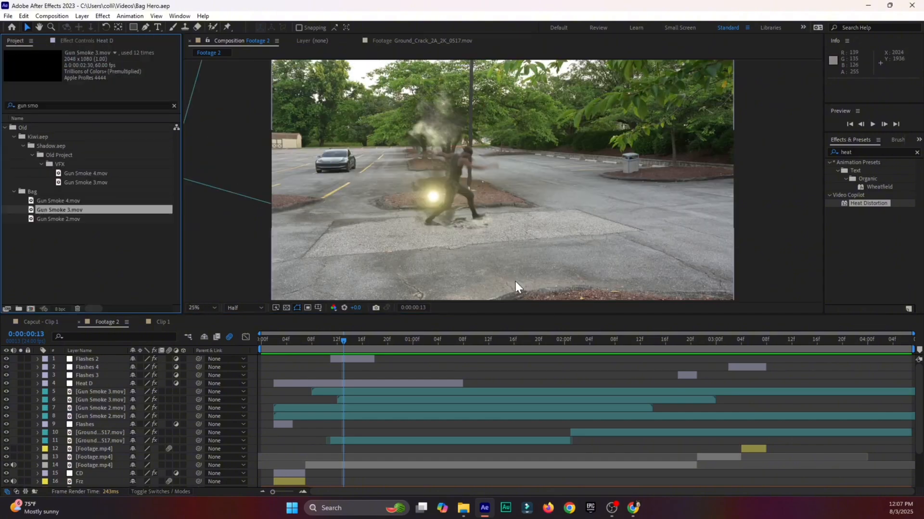
click(193, 307)
click(207, 334)
Add Rock Crash.mp3 from the New Teleport SFX folder at frame 11, between the two lightning sound layers
scroll(342, 388, down, 3)
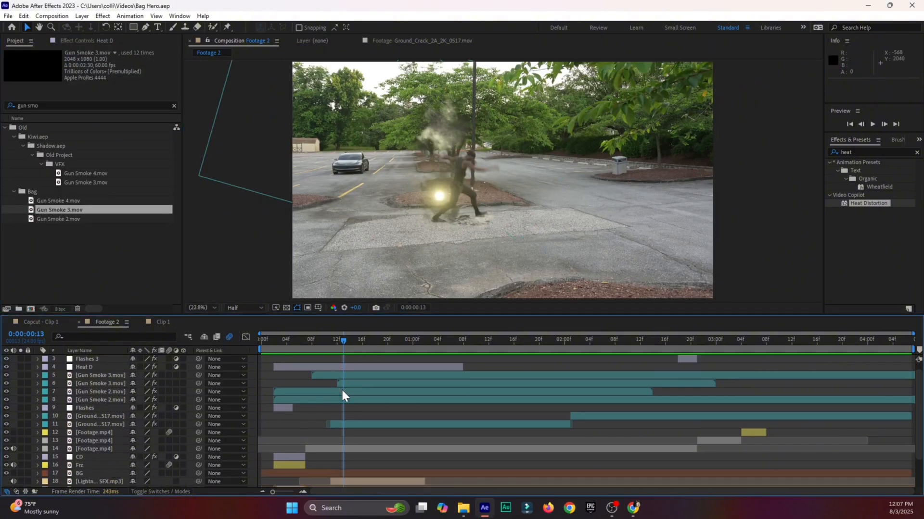
scroll(361, 415, down, 1)
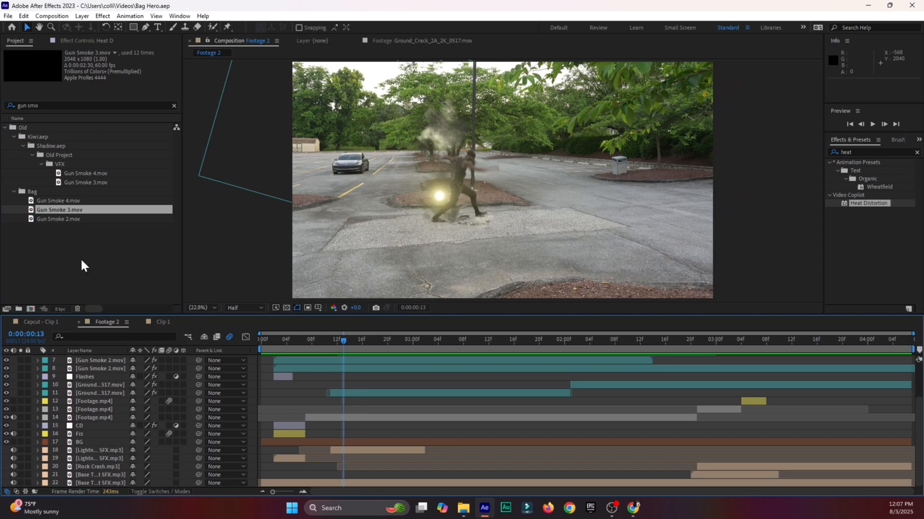
click(174, 106)
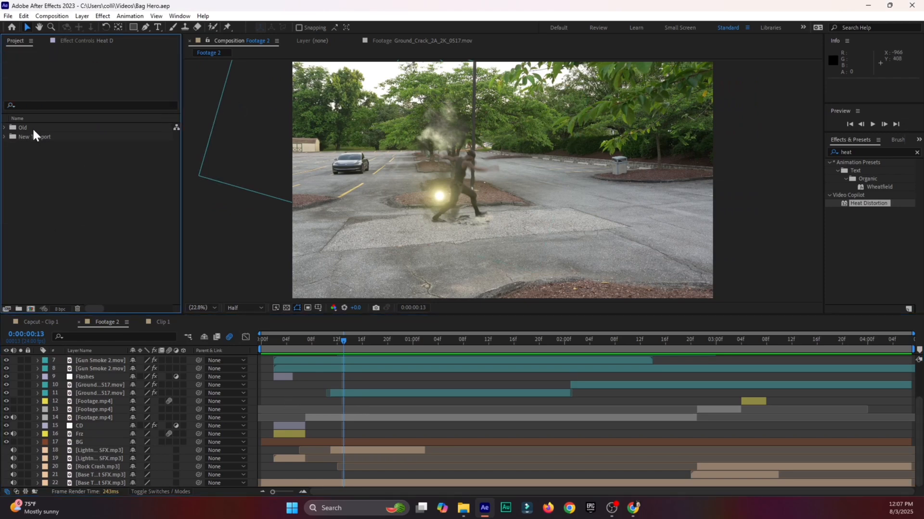
click(4, 135)
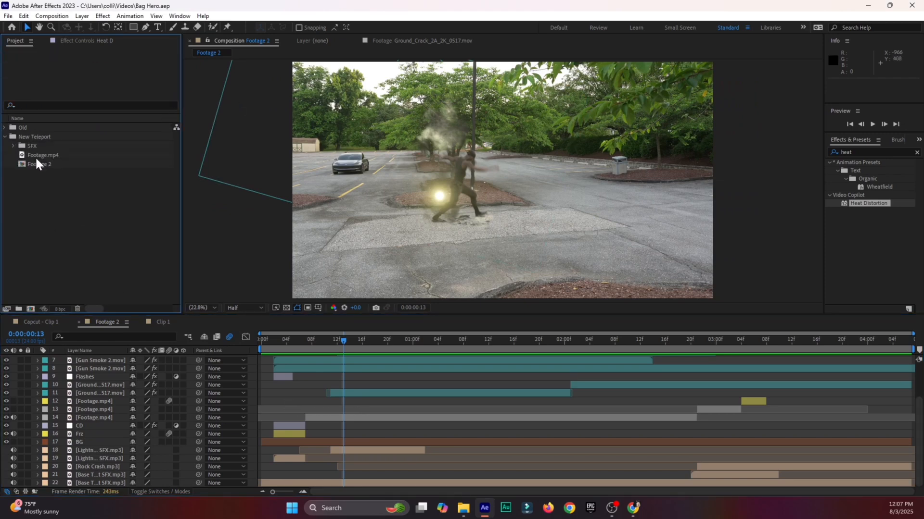
click(12, 146)
drag(41, 155, 330, 457)
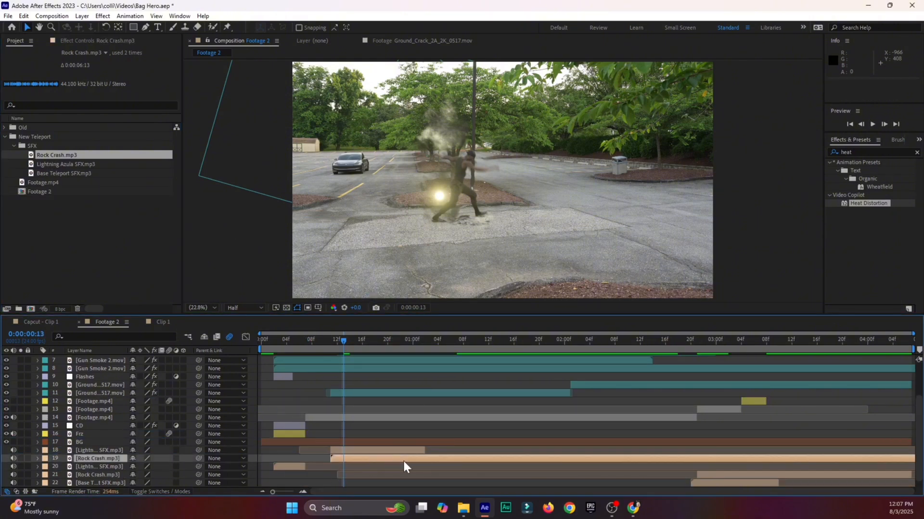
Using its waveform, slide the new Rock Crash.mp3 earlier, split it at frame 13 and delete the part before
key(l)
key(l)
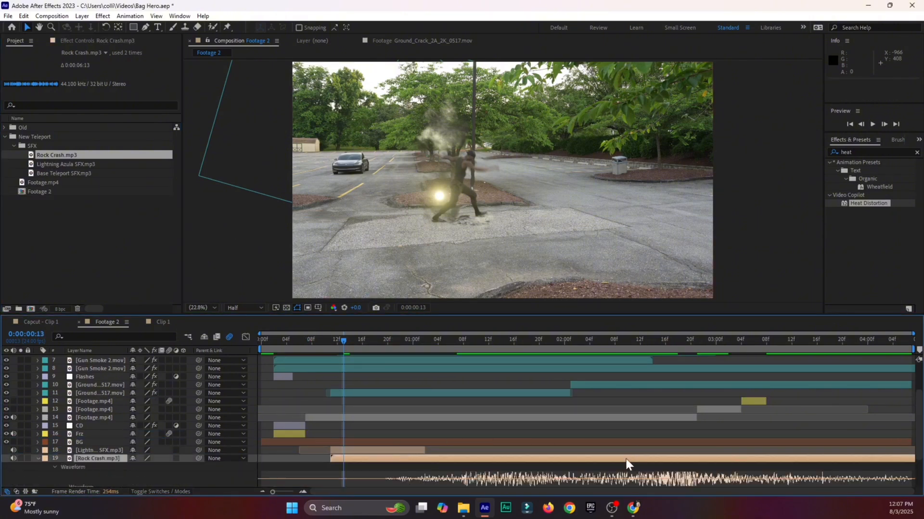
drag(625, 459, 297, 458)
key(ctrl+shift+d)
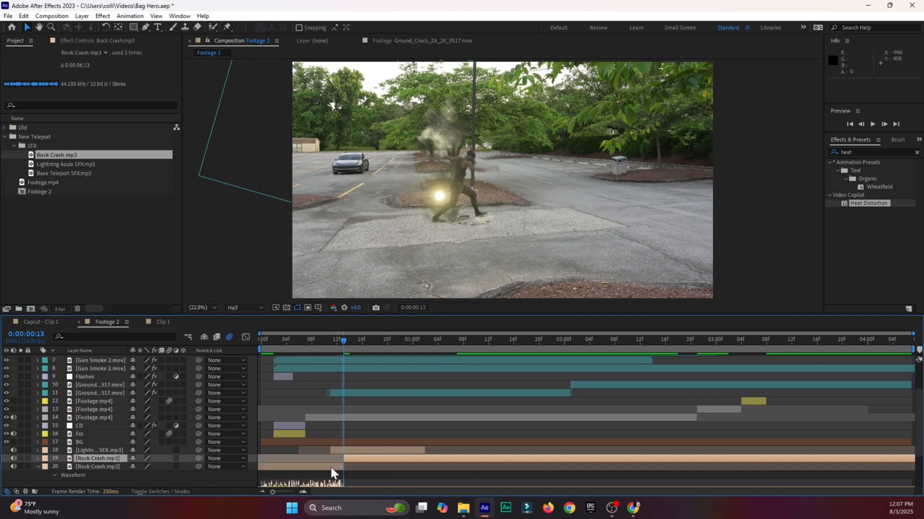
key(Delete)
Lower the new Rock Crash.mp3 layer's audio level to -7 dB and collapse its properties
click(364, 457)
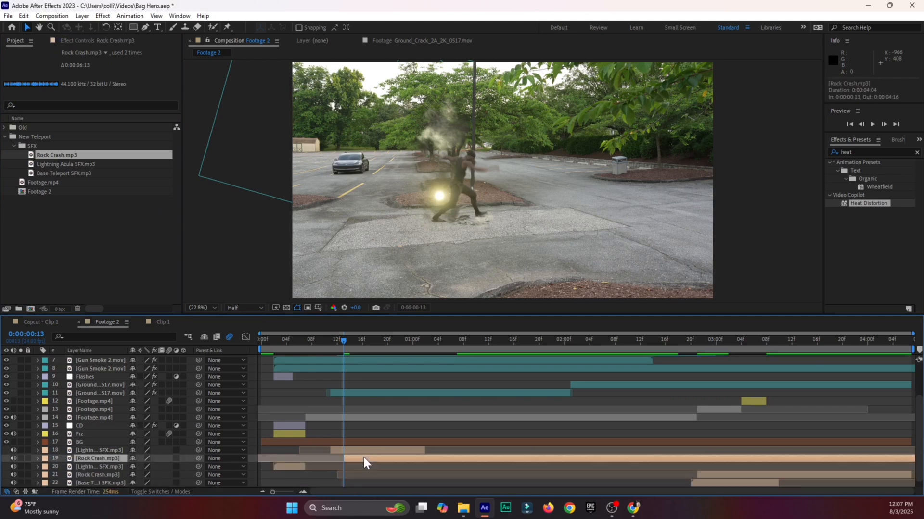
key(l)
drag(138, 468, 133, 468)
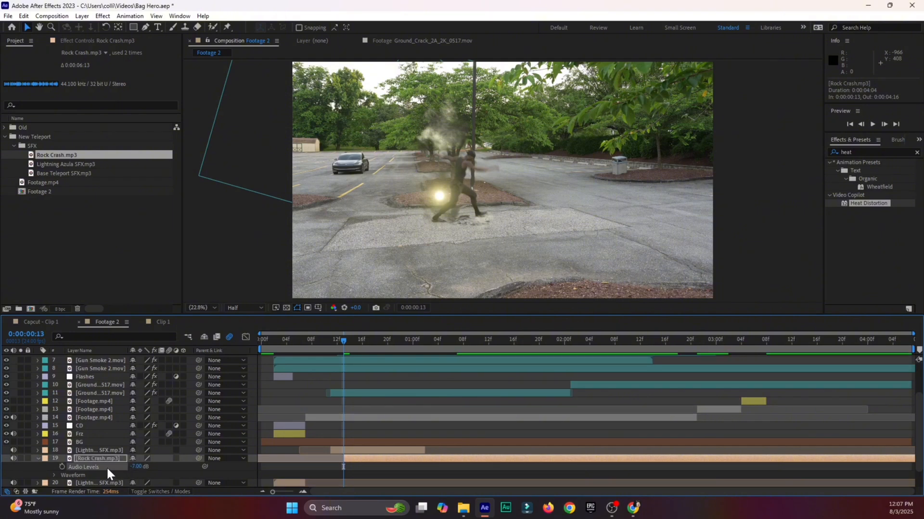
click(39, 459)
Preview the shot with the added crash sound from the composition's start
drag(316, 339, 251, 348)
key(space)
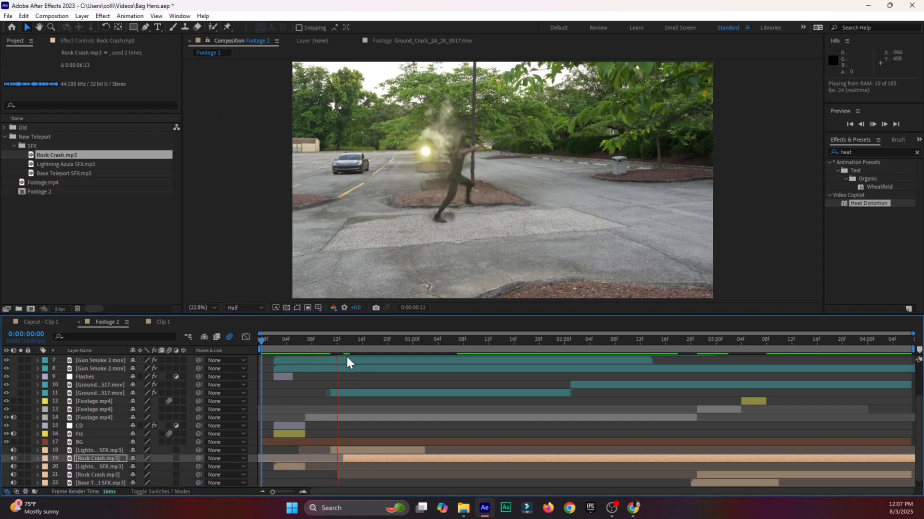
click(725, 145)
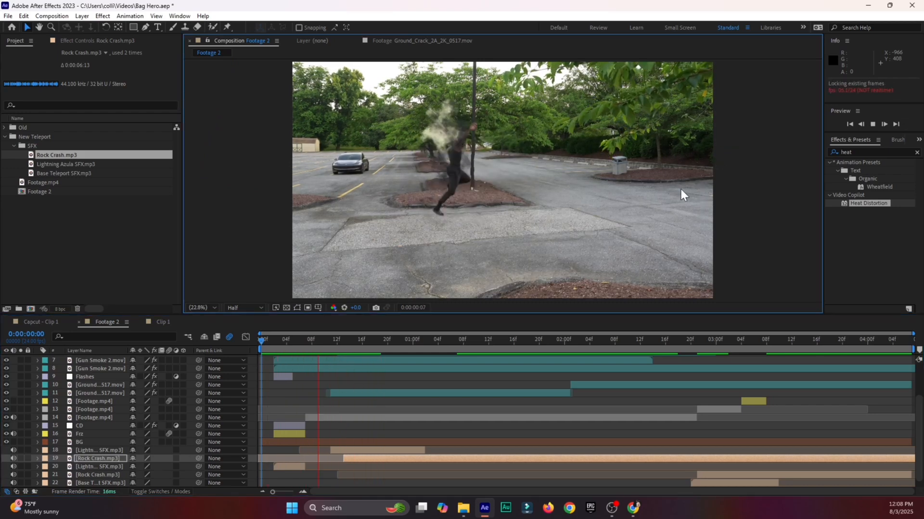
Shift the trimmed Rock Crash.mp3 layer to start at frame 11 and return toward the composition's start
drag(309, 338, 327, 346)
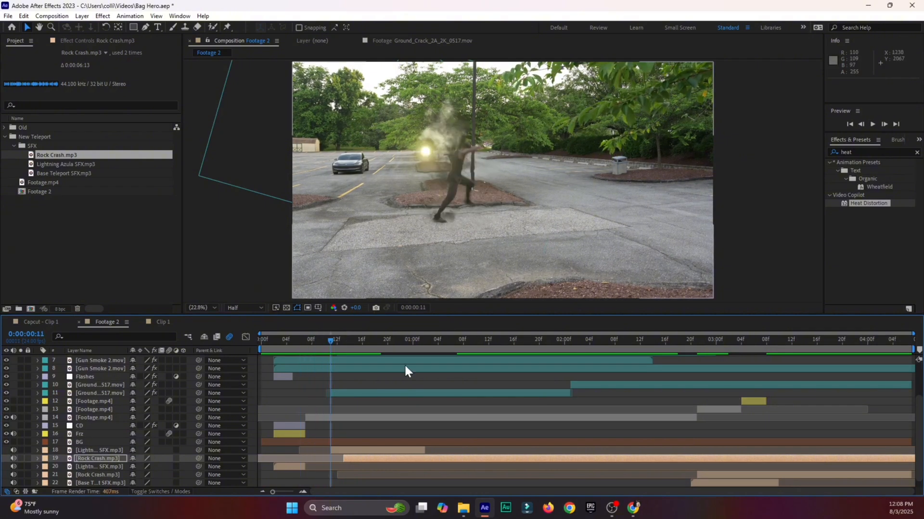
key(bracketleft)
key(Home)
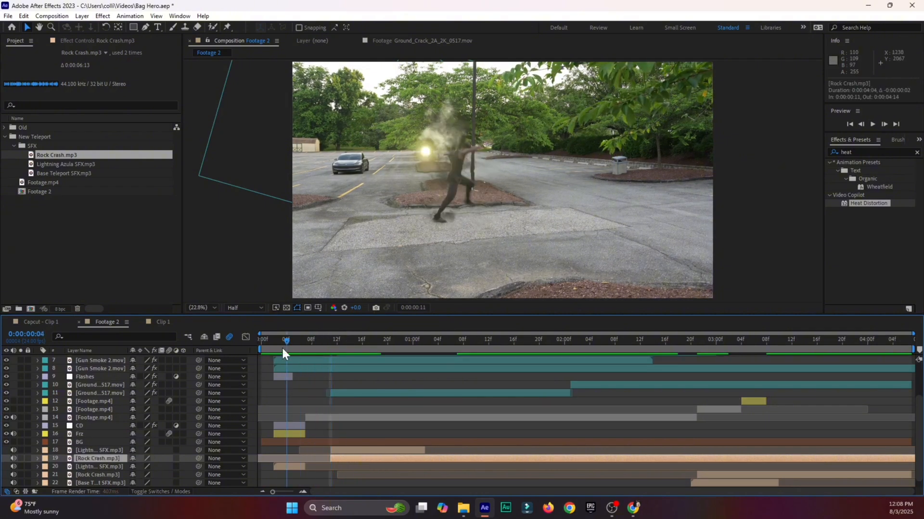
Preview the shot from the composition's start to check the timing of the shifted crash sound
key(space)
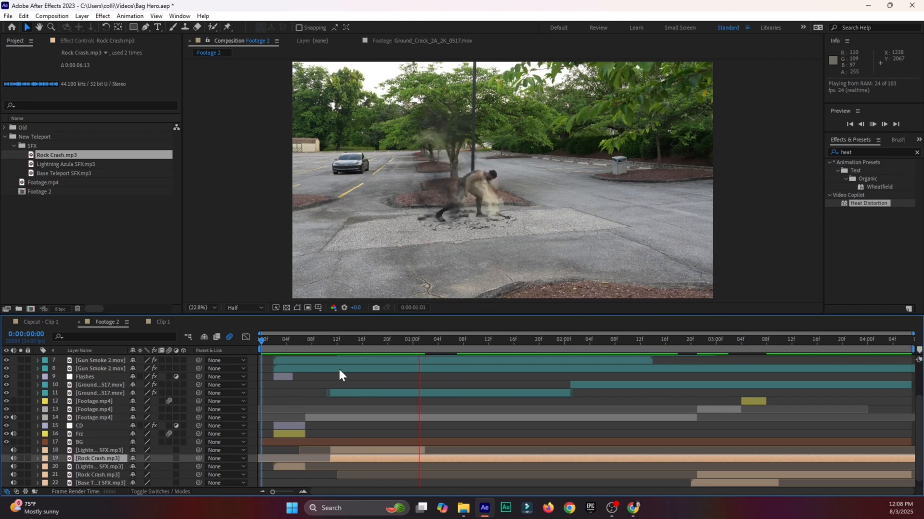
click(294, 345)
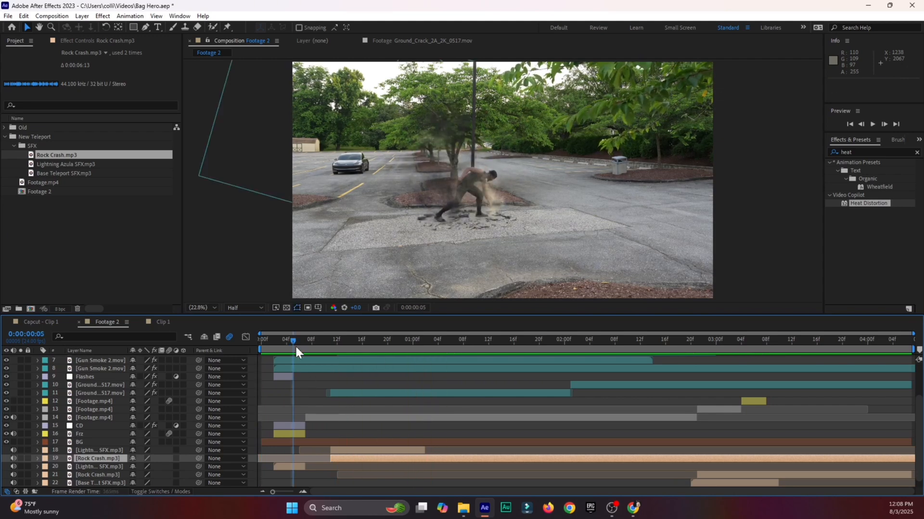
click(299, 347)
Lower the audio level of the Rock Crash.mp3 layer that starts at frame 11 to -13 dB
click(331, 347)
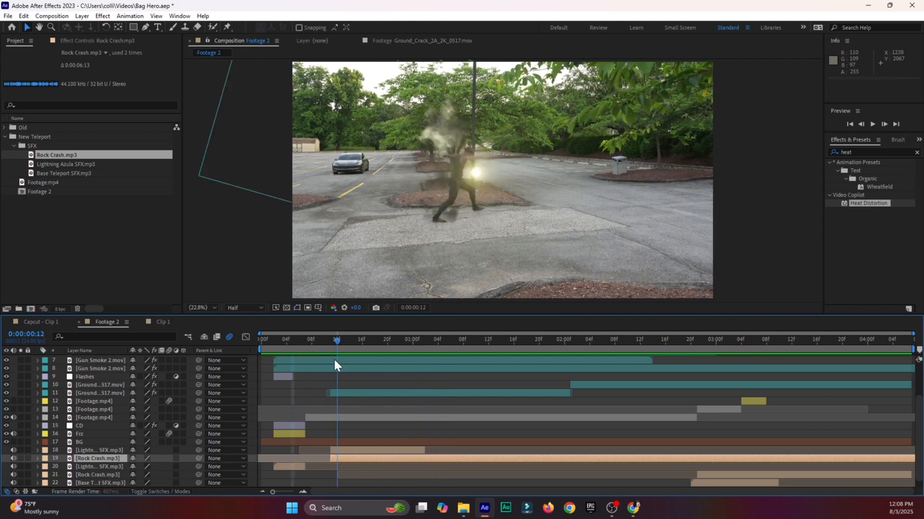
key(l)
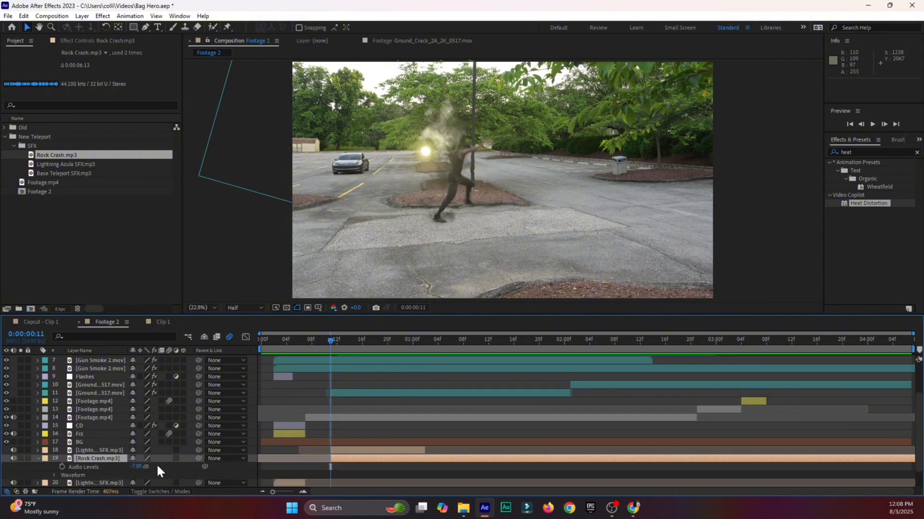
drag(139, 470, 126, 470)
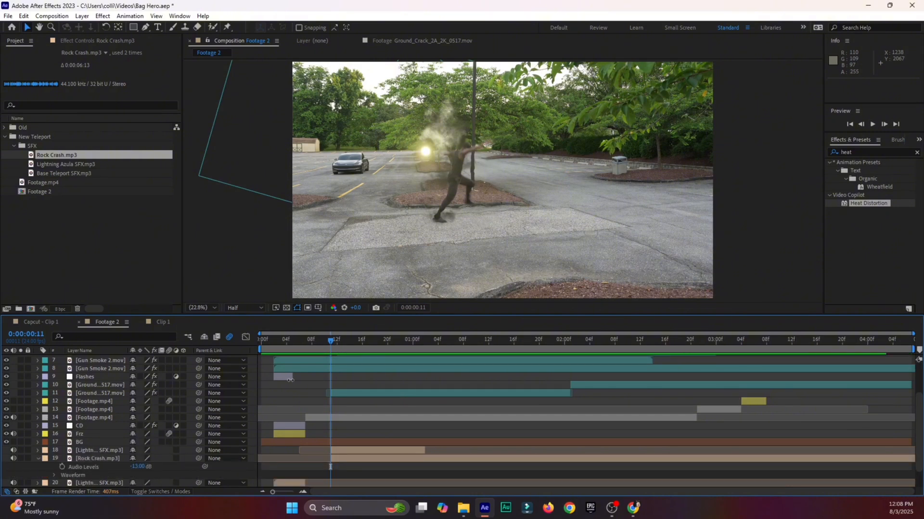
Preview the quieter crash sound from frame 5 and again from the composition's start
click(292, 346)
key(space)
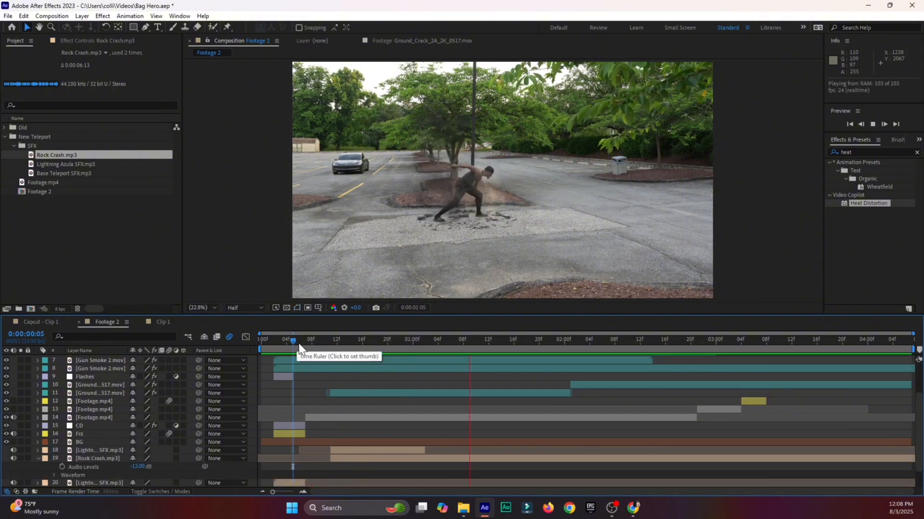
drag(268, 347, 256, 346)
key(space)
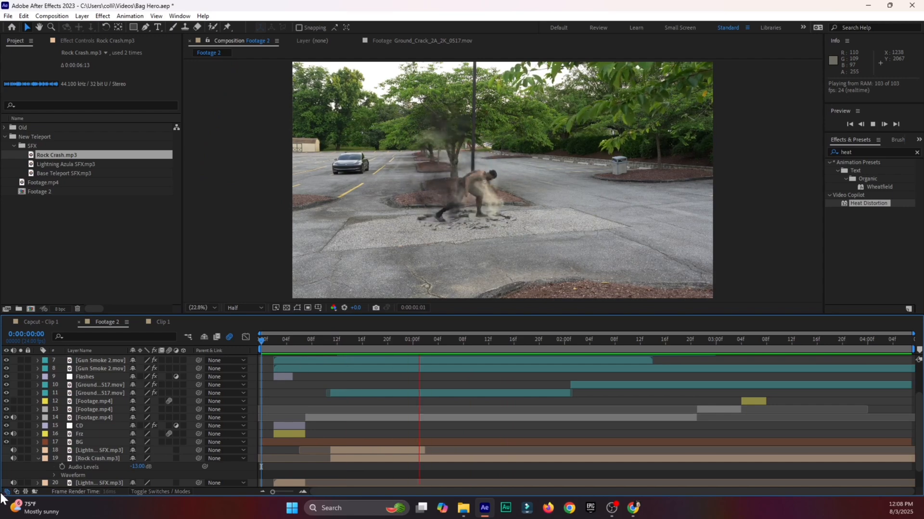
Collapse the Rock Crash.mp3 layer's properties and save the project, replaying the shot and parking the playhead at 0:00:01:03
click(37, 457)
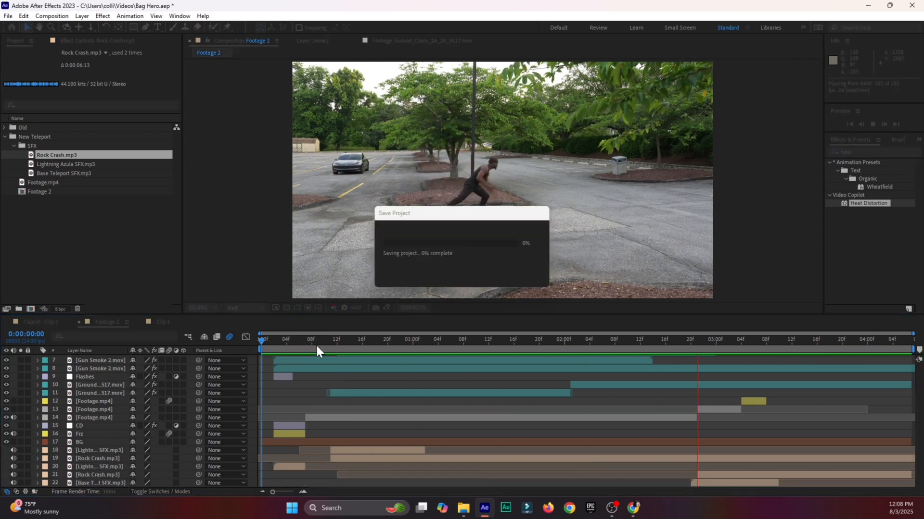
click(267, 342)
key(space)
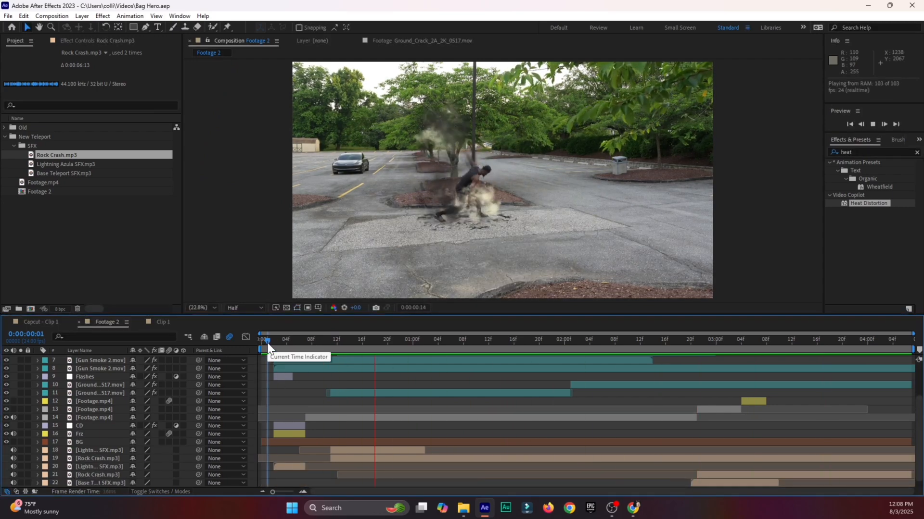
drag(270, 341, 432, 354)
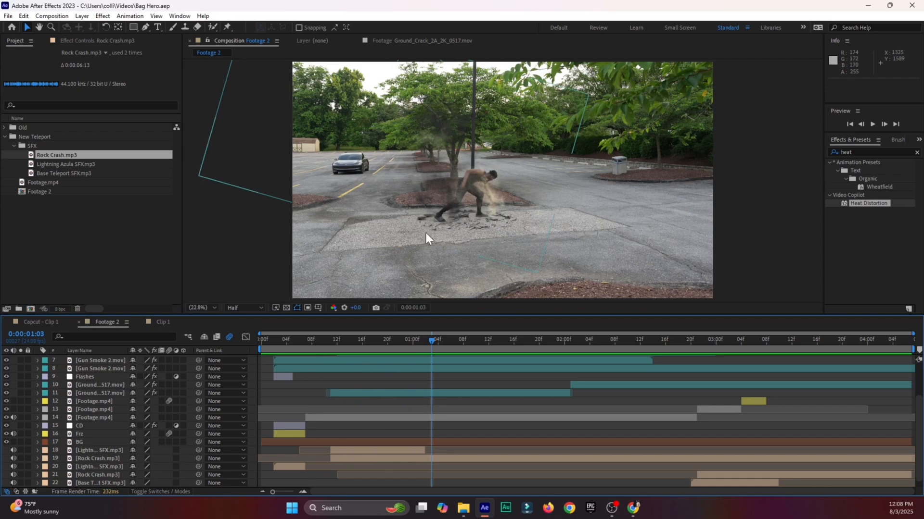
Collapse the SFX folder and search the project for "air" to find the Air Editsd clips
click(13, 147)
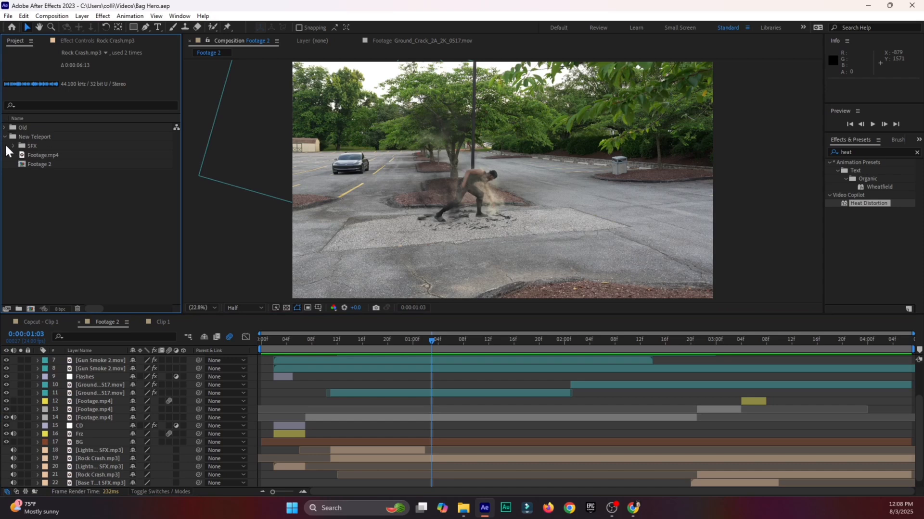
click(25, 105)
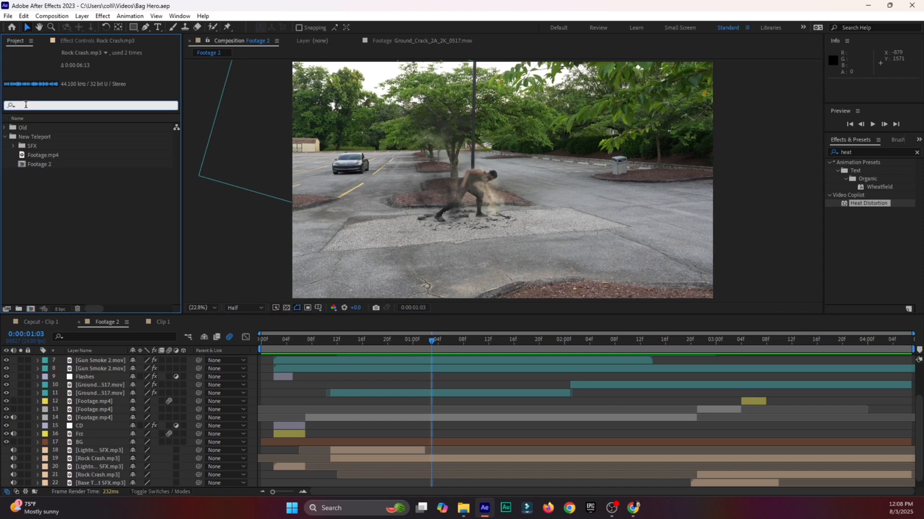
text(air)
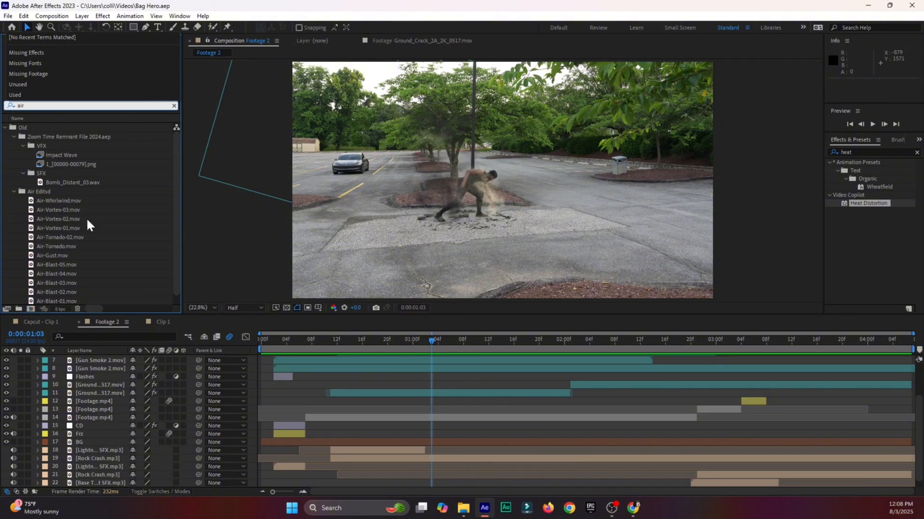
drag(176, 184, 184, 248)
click(42, 179)
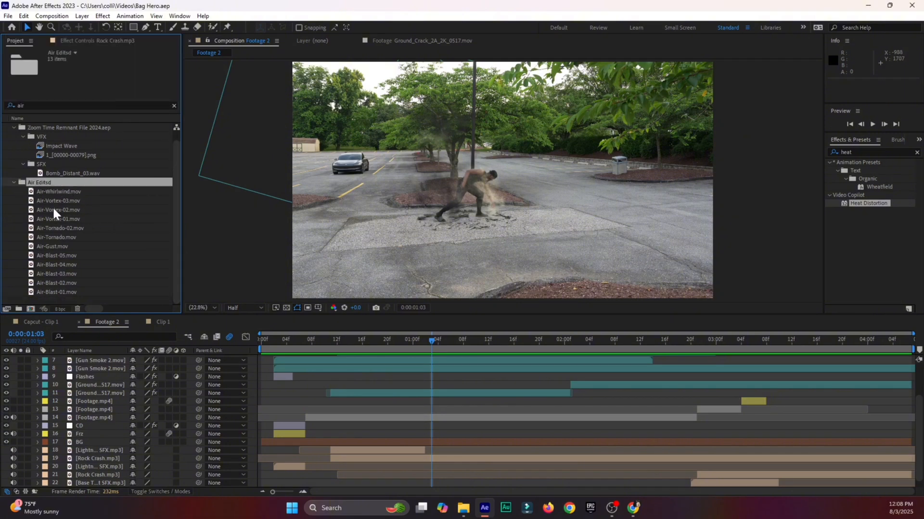
Examine the motion of the Air-Vortex-03.mov and Air-Vortex-01.mov clips
click(53, 200)
double_click(52, 204)
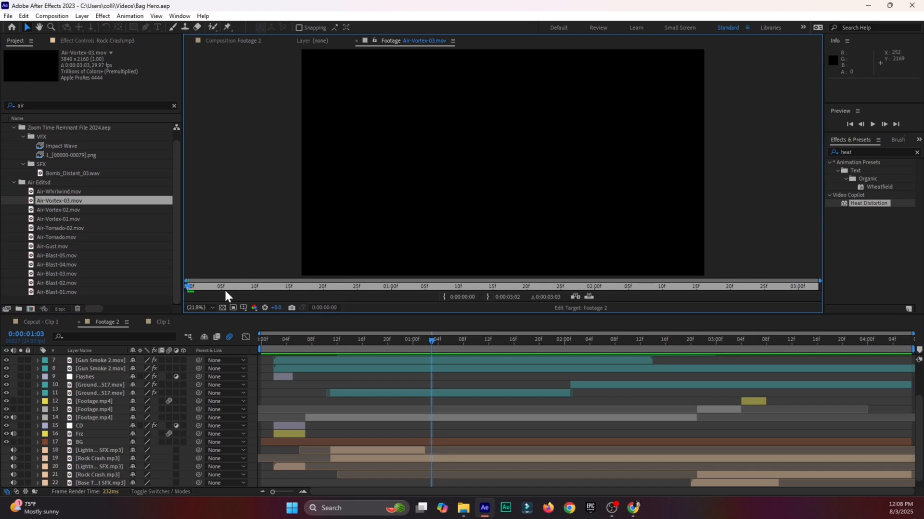
drag(225, 289, 278, 255)
double_click(55, 219)
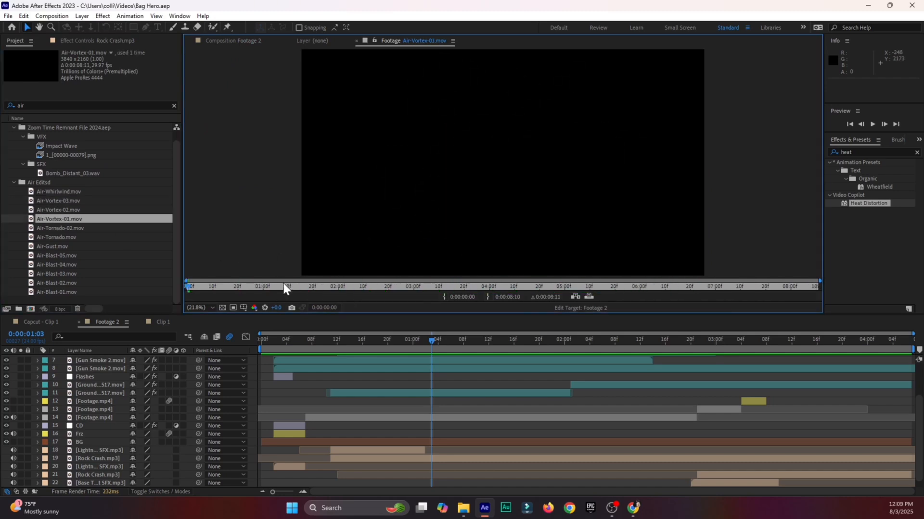
drag(283, 288, 503, 279)
Examine the Air-Blast clips from 05 down to 01 for a suitable ground dust burst
double_click(57, 255)
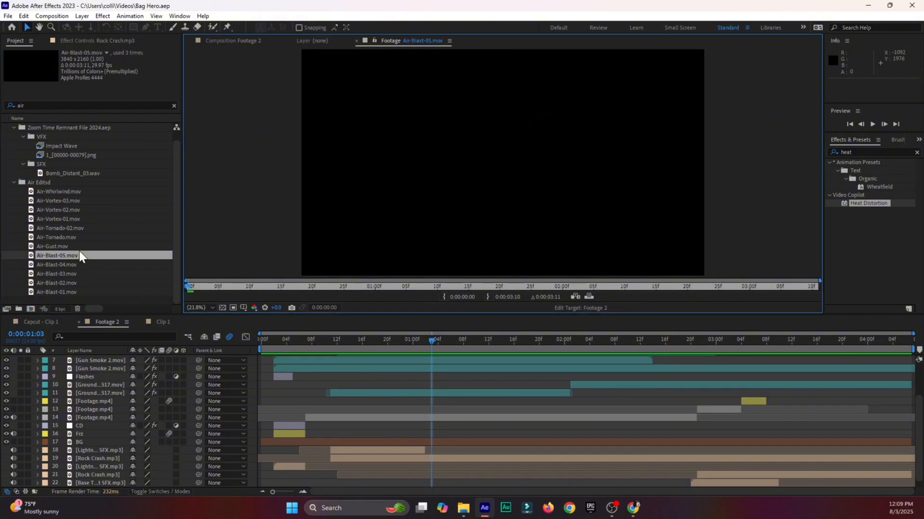
mouse_move(270, 285)
mouse_down()
mouse_move(559, 284)
mouse_move(228, 288)
mouse_move(319, 288)
mouse_move(263, 293)
mouse_up()
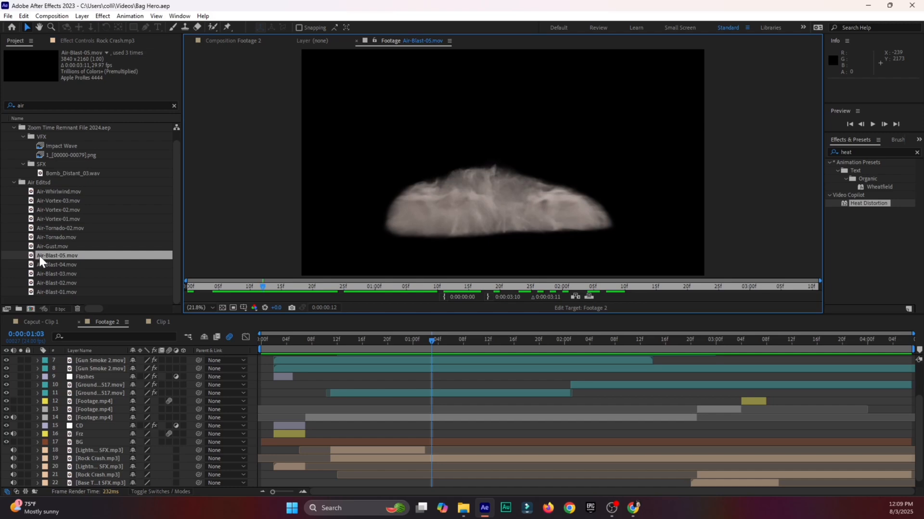
double_click(86, 264)
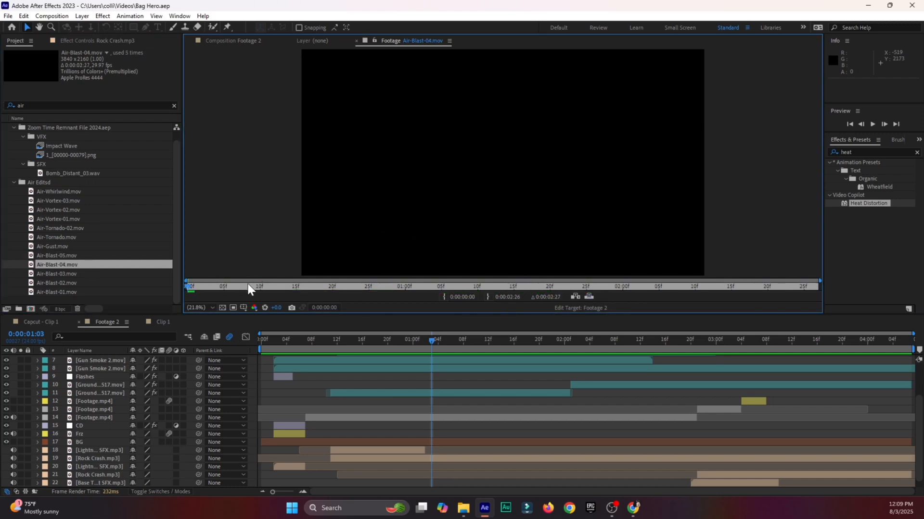
drag(247, 288, 356, 281)
double_click(55, 273)
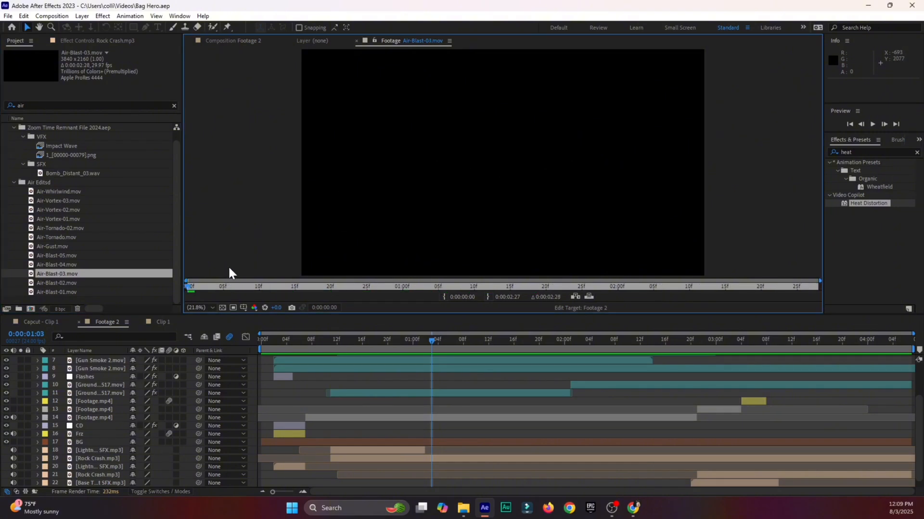
drag(276, 289, 479, 245)
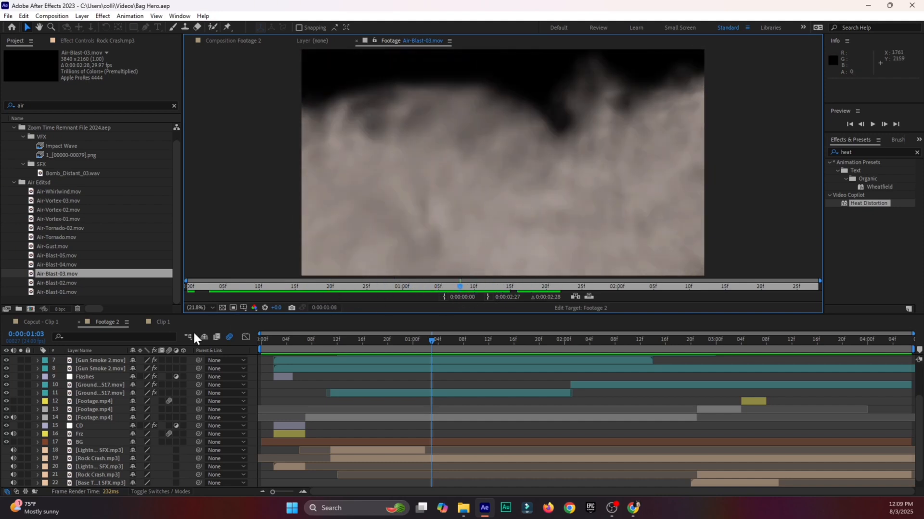
double_click(68, 283)
drag(310, 286, 279, 292)
double_click(78, 292)
key(space)
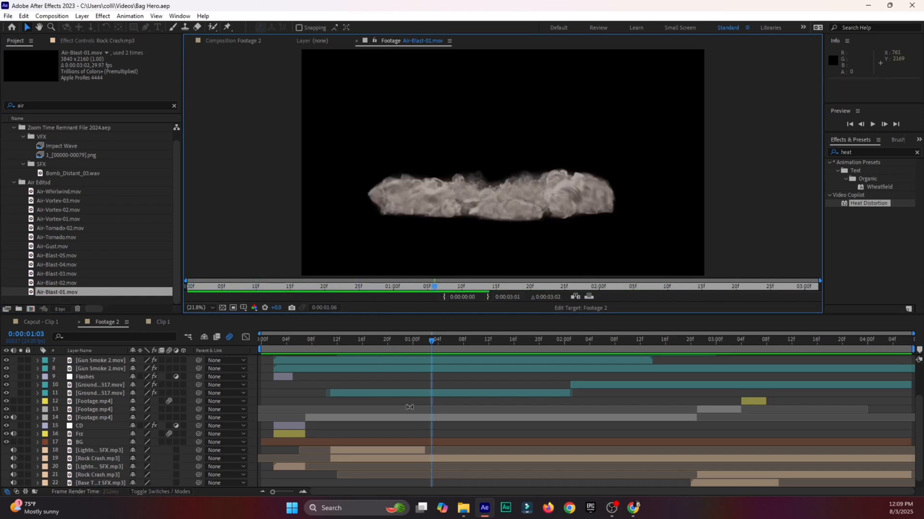
Add Air-Blast-01.mov to Footage 2 directly above the Heat D layer, starting at 0:00:01:03, and save the project
scroll(406, 415, up, 3)
drag(52, 294, 438, 380)
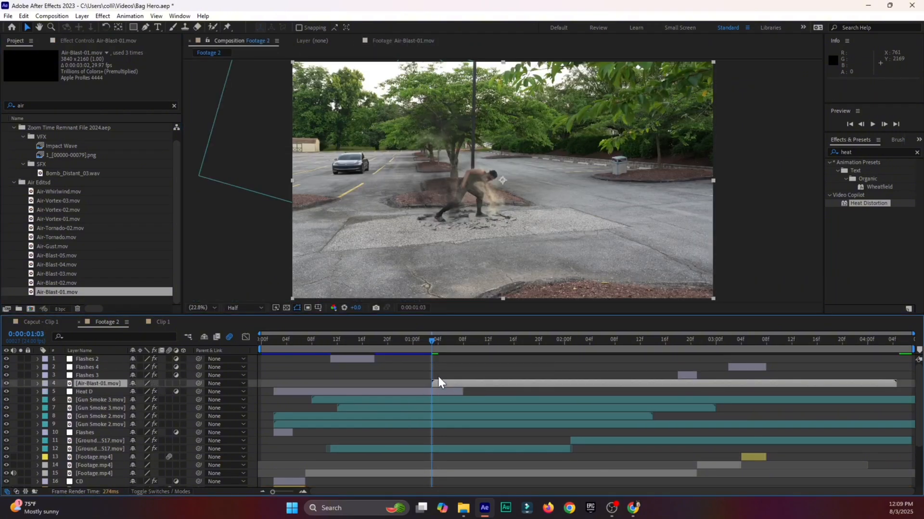
key(ctrl+s)
Slide the Air-Blast-01.mov layer to start at frame 7 and move it left to about 1371, 1071
drag(544, 381, 477, 384)
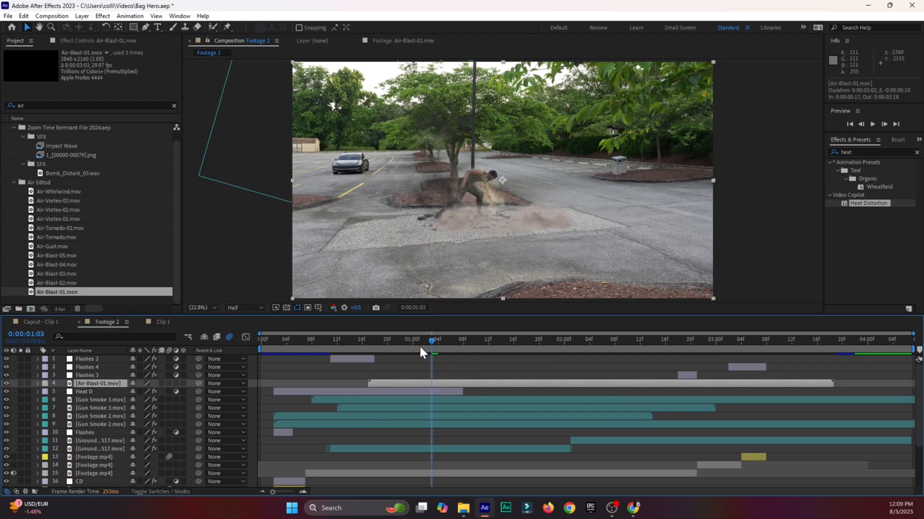
drag(419, 347, 325, 357)
drag(379, 383, 335, 384)
drag(535, 218, 475, 220)
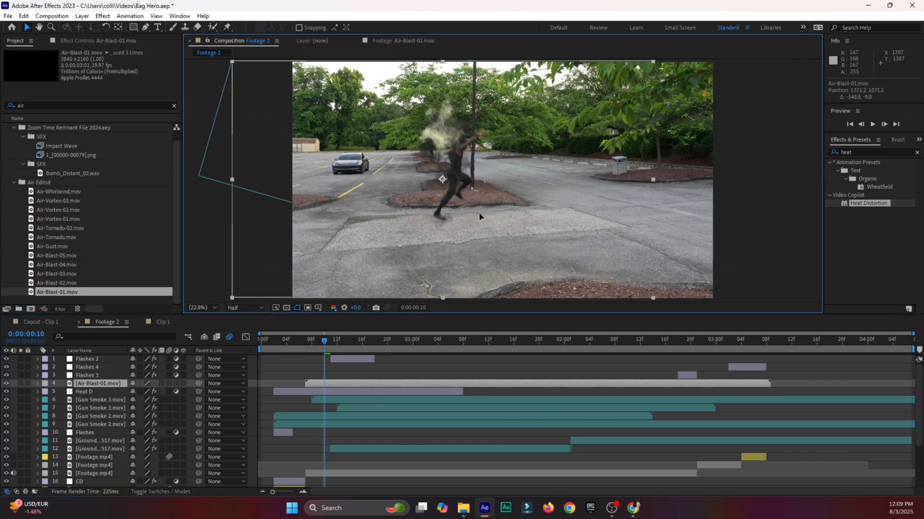
Preview the shot from frame 5 to check the timing and speed of the dust blast
drag(325, 341, 292, 348)
key(space)
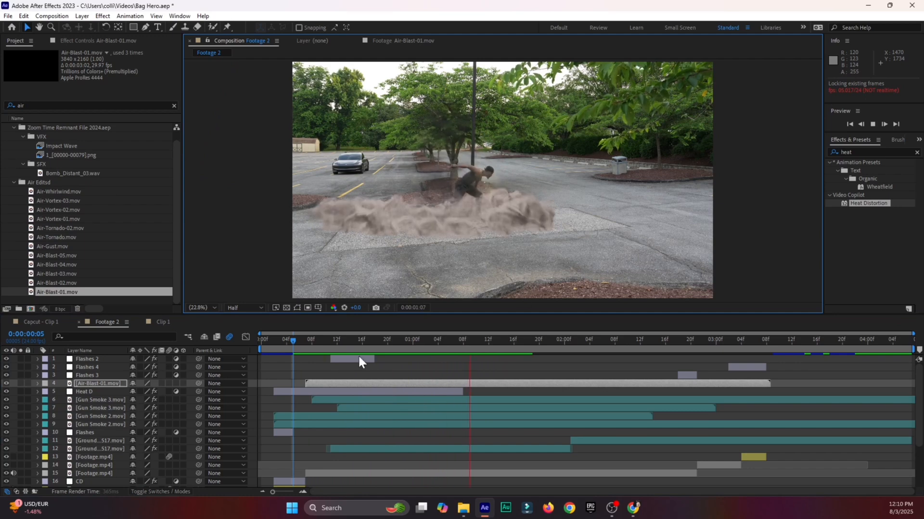
key(space)
Time-stretch the Air-Blast-01.mov layer with a stretch factor of 50, holding its in-point in place
mouse_move(426, 345)
mouse_down()
mouse_move(482, 336)
mouse_move(425, 345)
mouse_up()
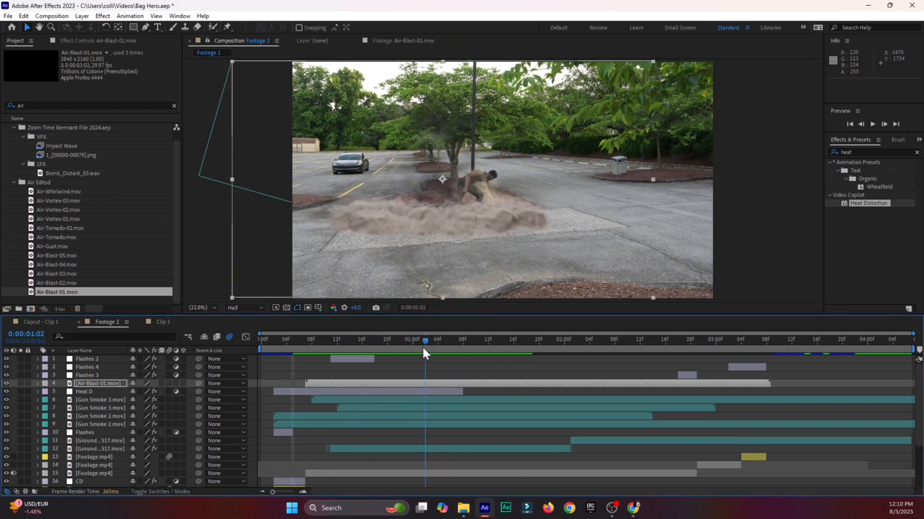
right_click(409, 383)
mouse_move(447, 147)
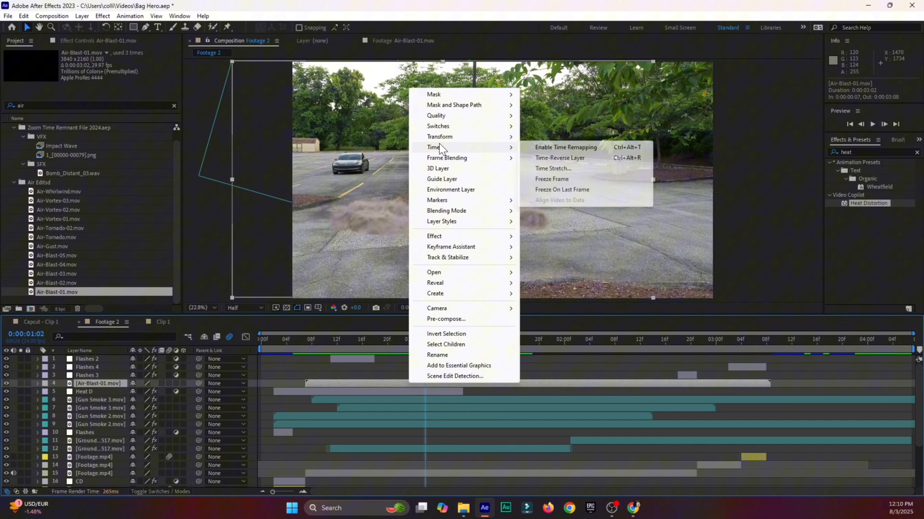
click(570, 166)
text(50)
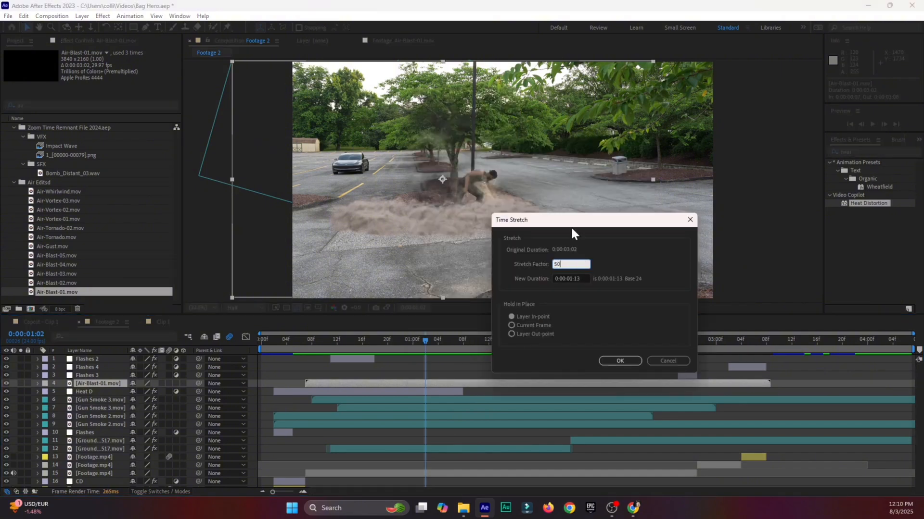
key(Return)
Preview the faster blast, and at frame 19 move the Air-Blast-01.mov layer right to about 1657, 1076
click(290, 337)
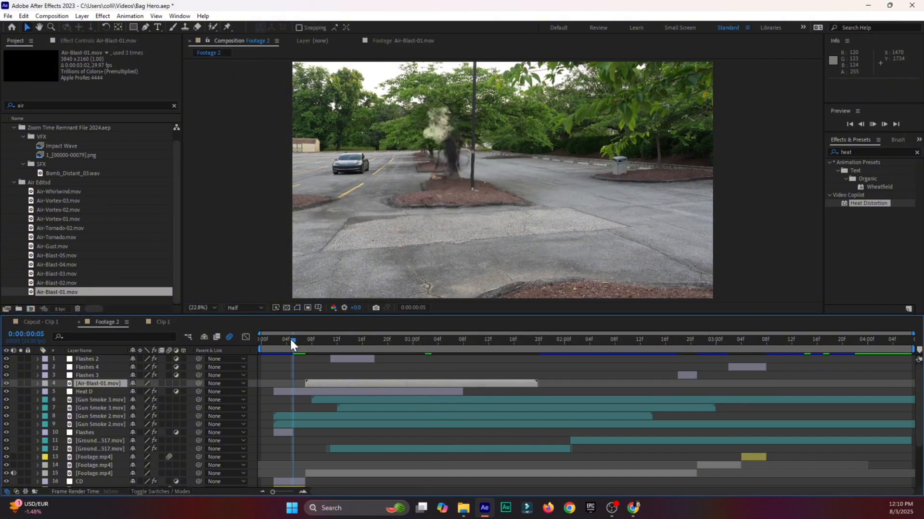
key(space)
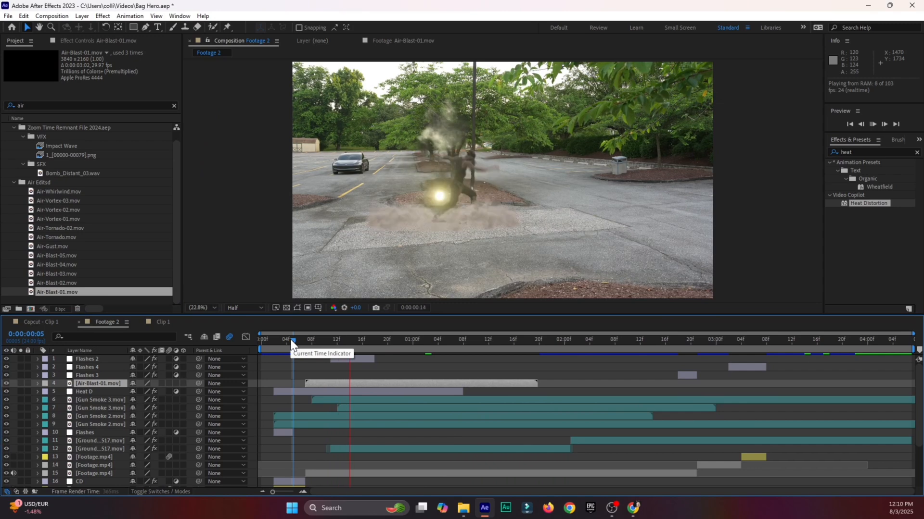
drag(295, 339, 382, 352)
drag(468, 225, 503, 225)
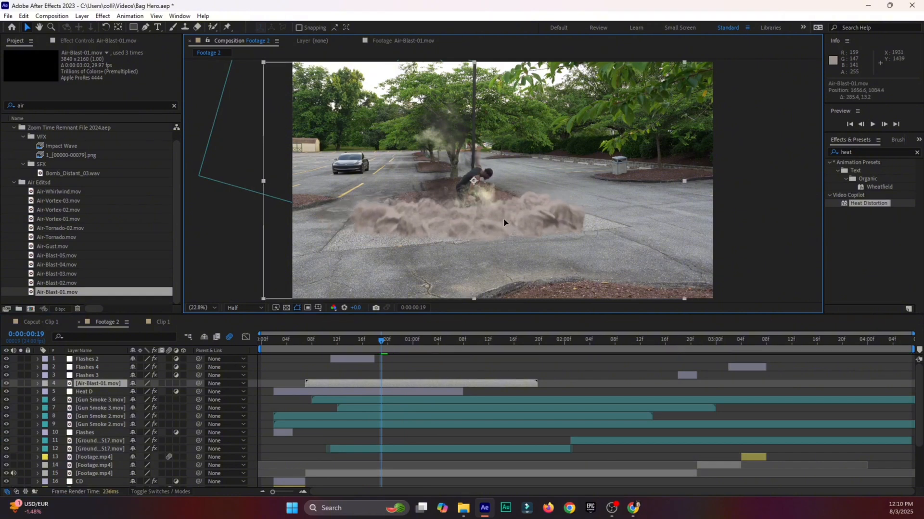
drag(502, 219, 504, 220)
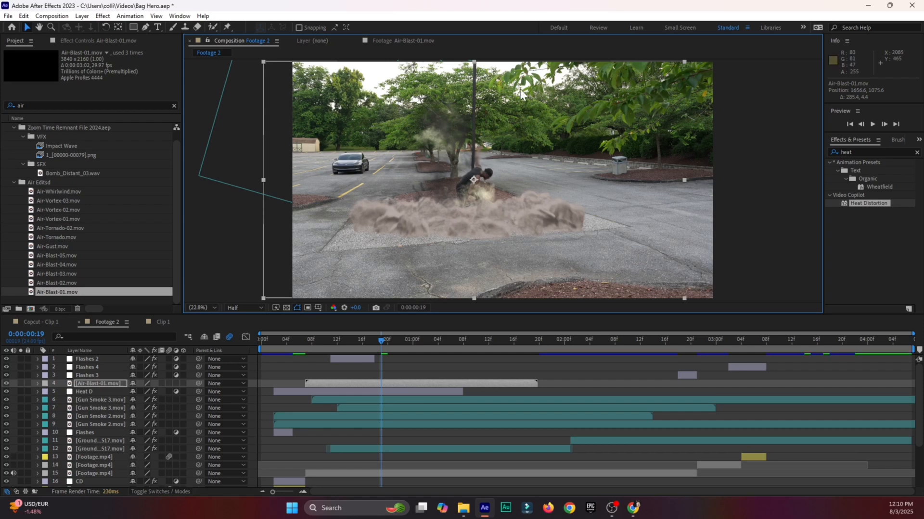
Apply the Tint effect to the Air-Blast-01.mov layer and inspect the dust in the composition
click(859, 152)
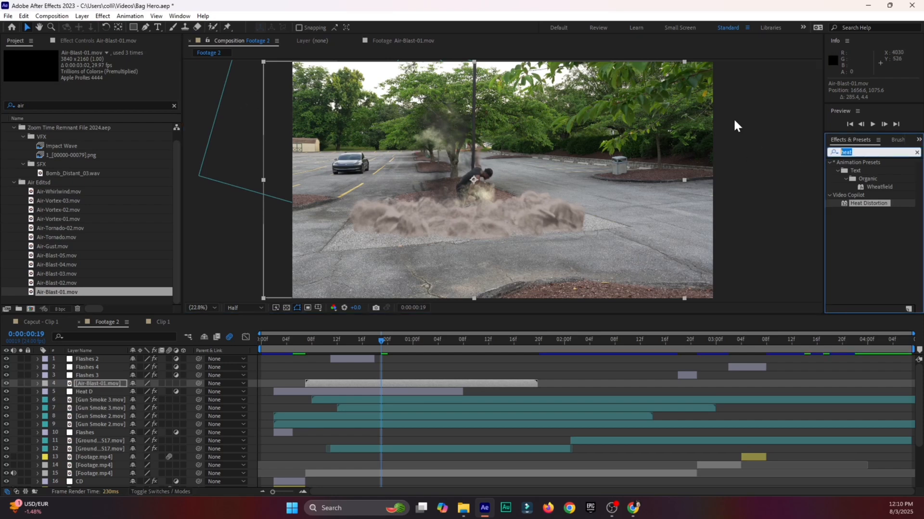
text(tint)
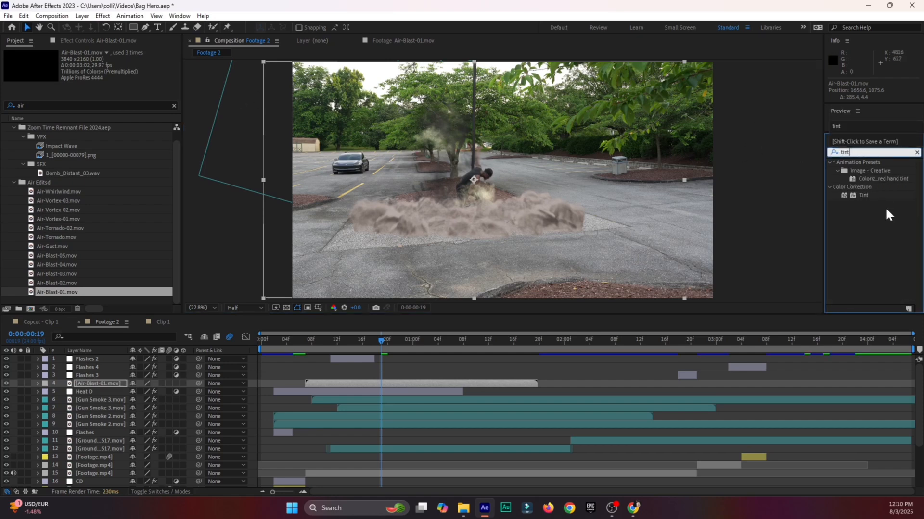
drag(863, 195, 360, 385)
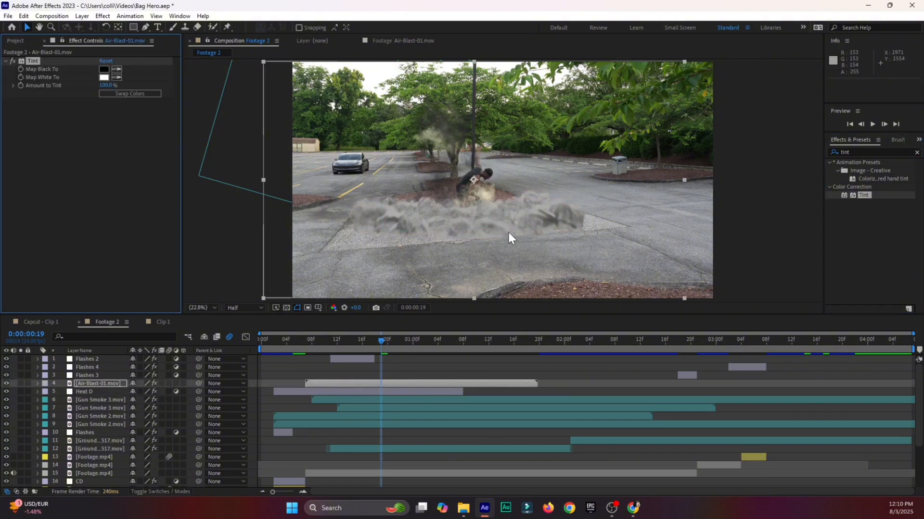
click(7, 62)
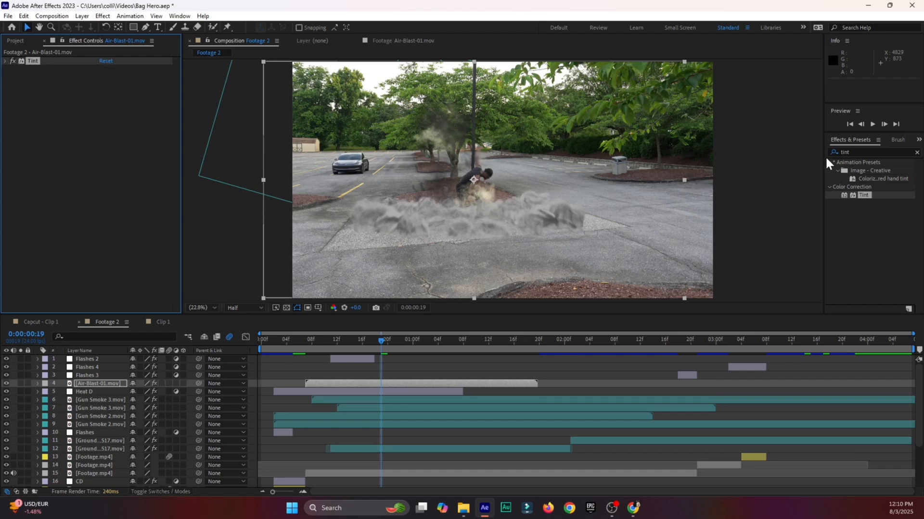
scroll(529, 234, up, 2)
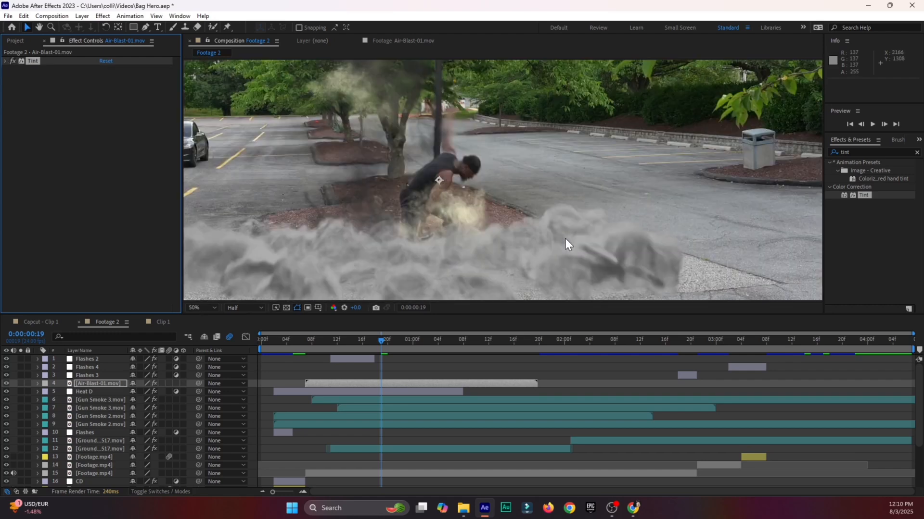
scroll(544, 236, down, 1)
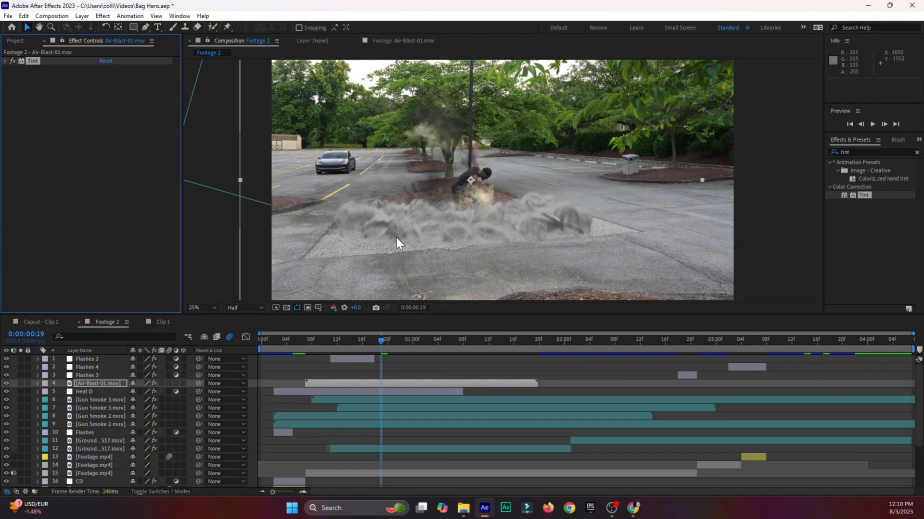
Find the Linear Color Key effect and apply it to the Air-Blast-01.mov layer
click(841, 148)
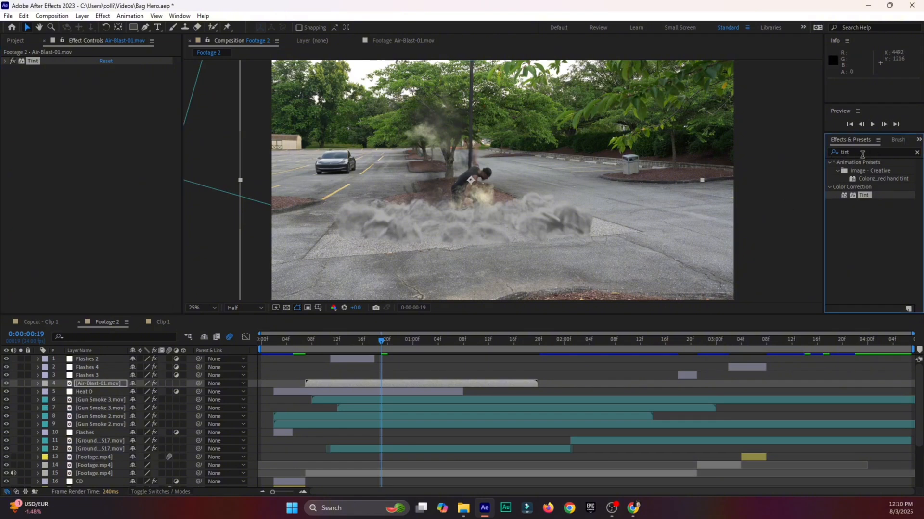
click(862, 153)
text(o)
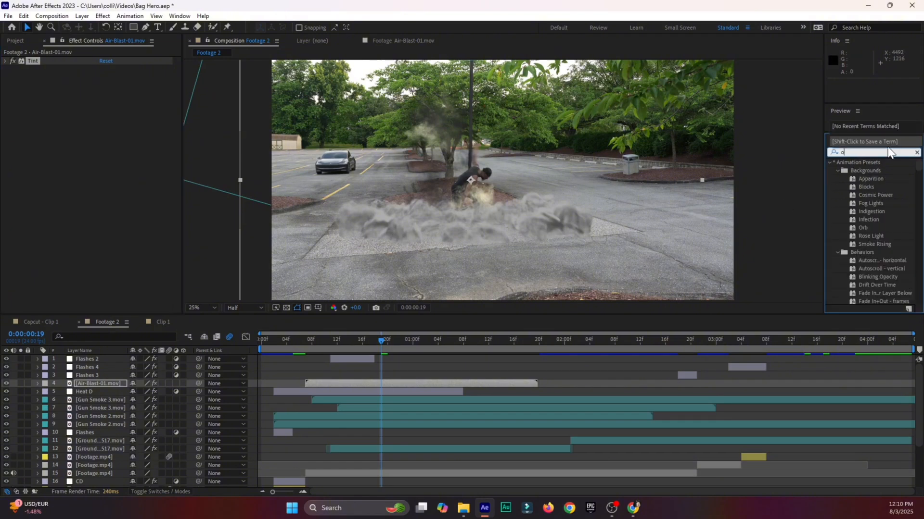
key(BackSpace)
text(li)
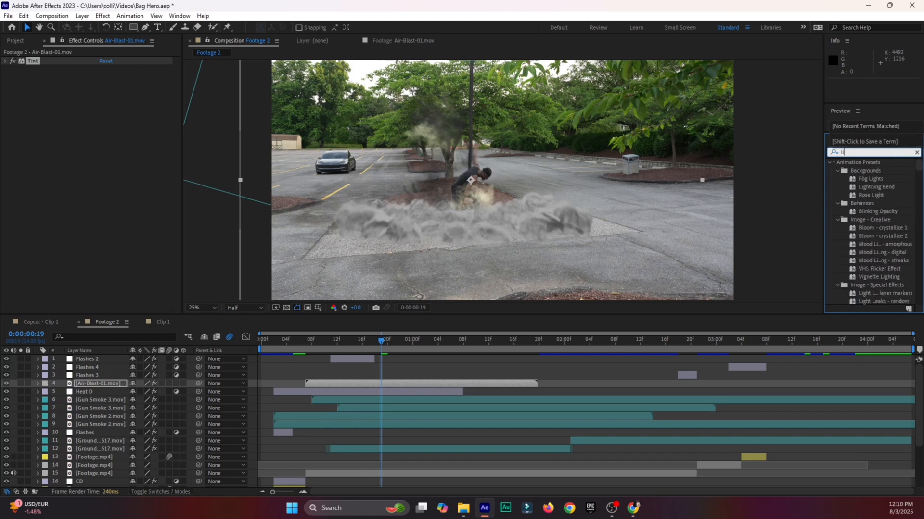
text(nea)
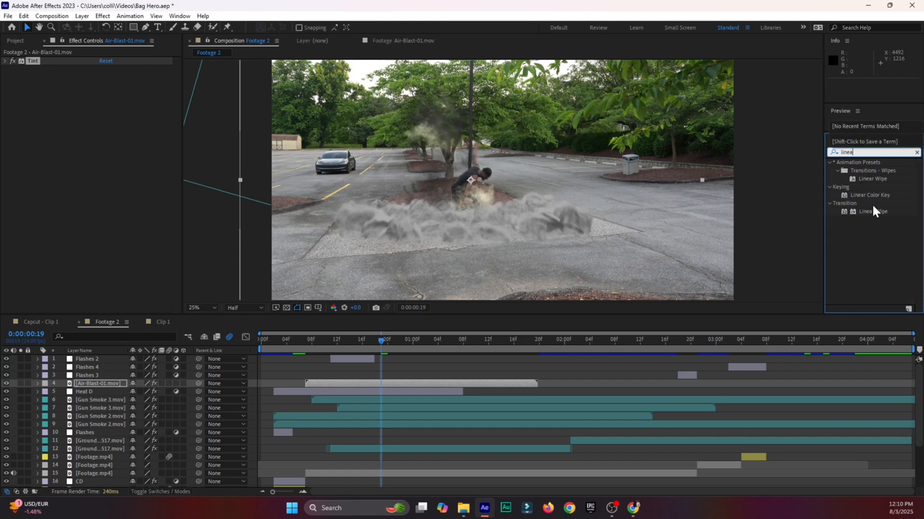
click(870, 194)
drag(870, 195, 350, 383)
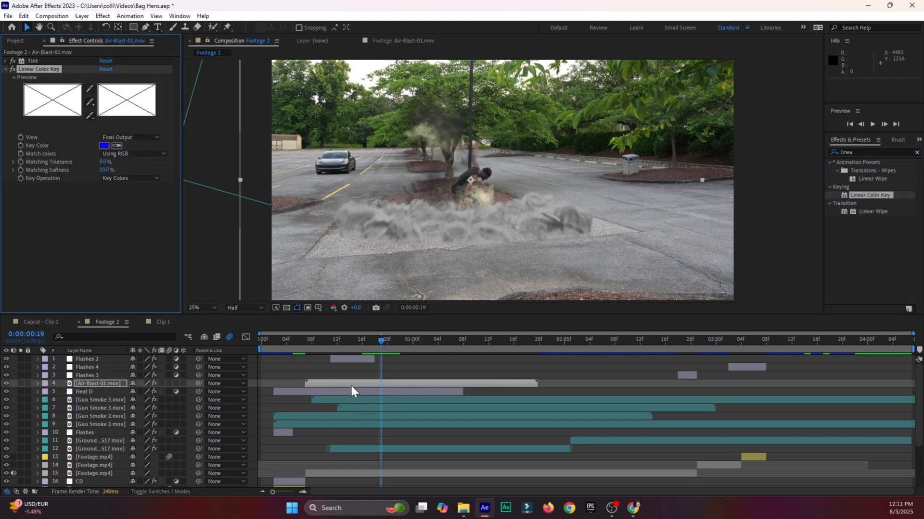
Sample the dark grey of the dust as the key color, with matching tolerance about 9% and matching softness 13%
click(117, 145)
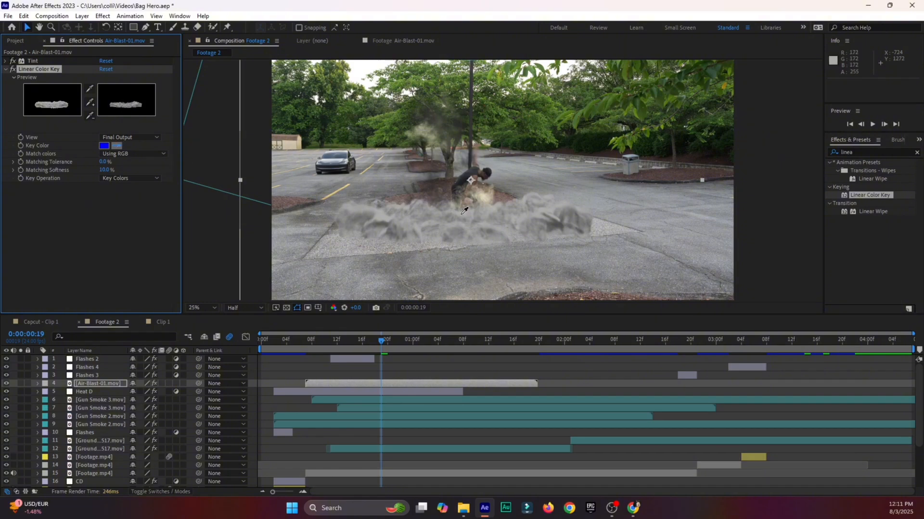
click(555, 225)
key(period)
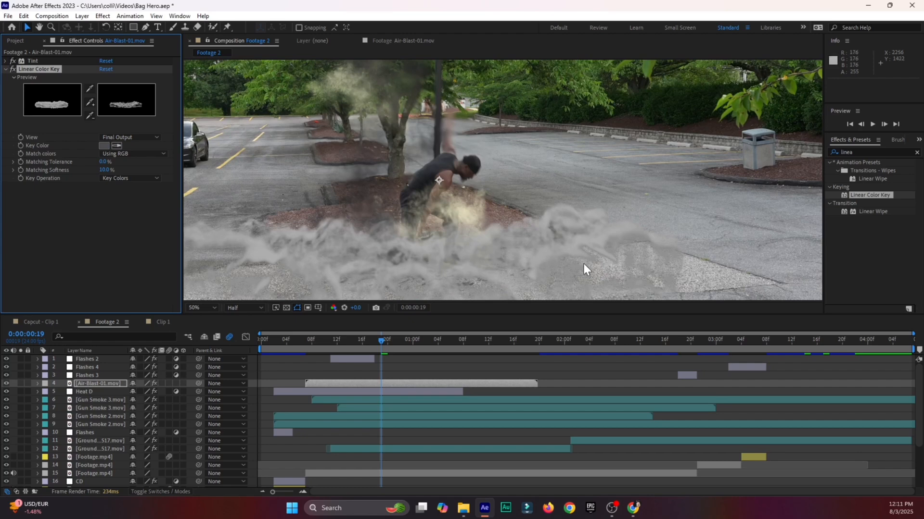
key(comma)
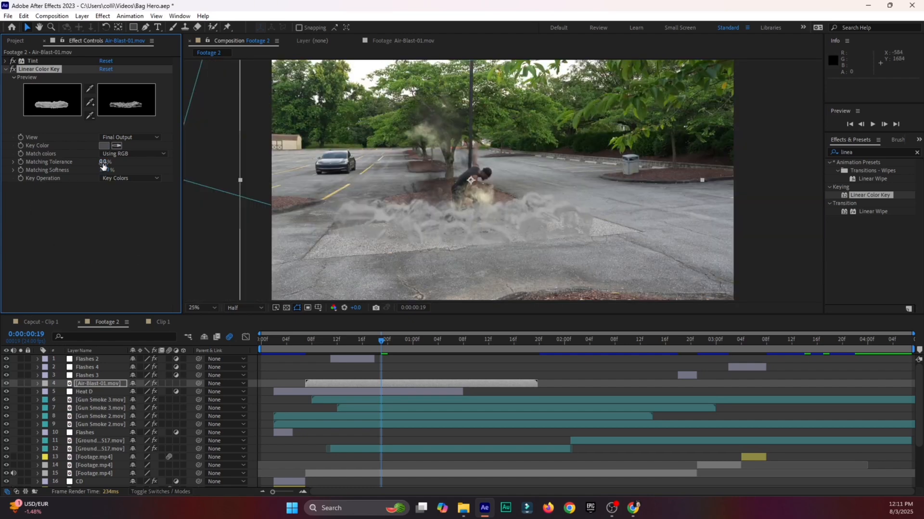
drag(103, 163, 105, 172)
drag(106, 163, 110, 164)
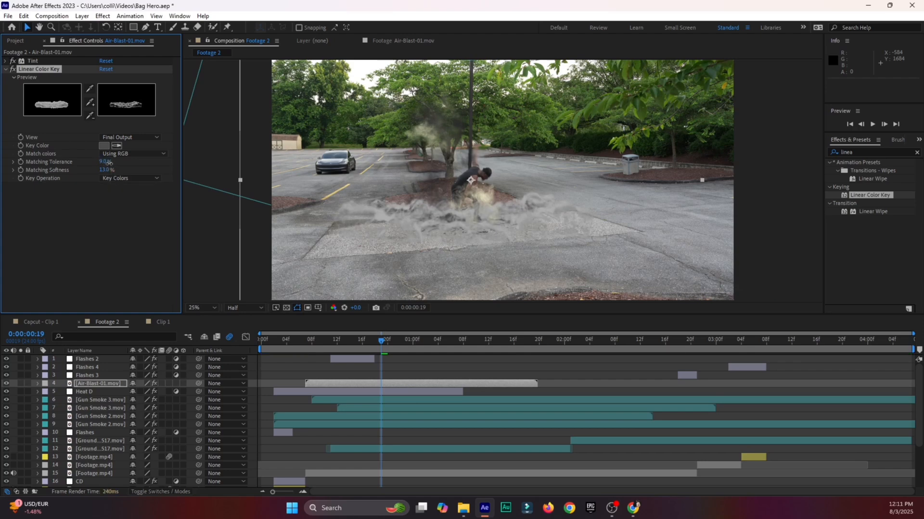
click(7, 69)
Try mapping the Tint effect's black and white to colors sampled from the footage, and undo both changes
click(5, 60)
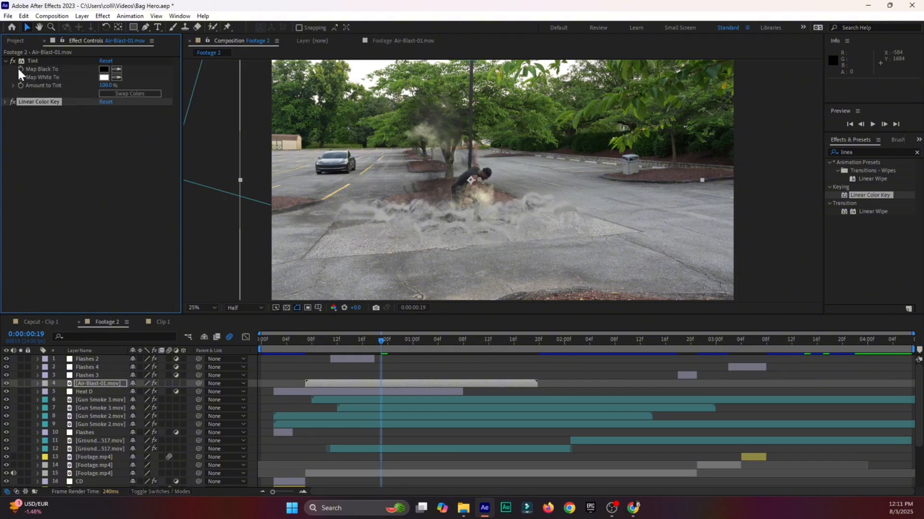
click(116, 69)
click(413, 288)
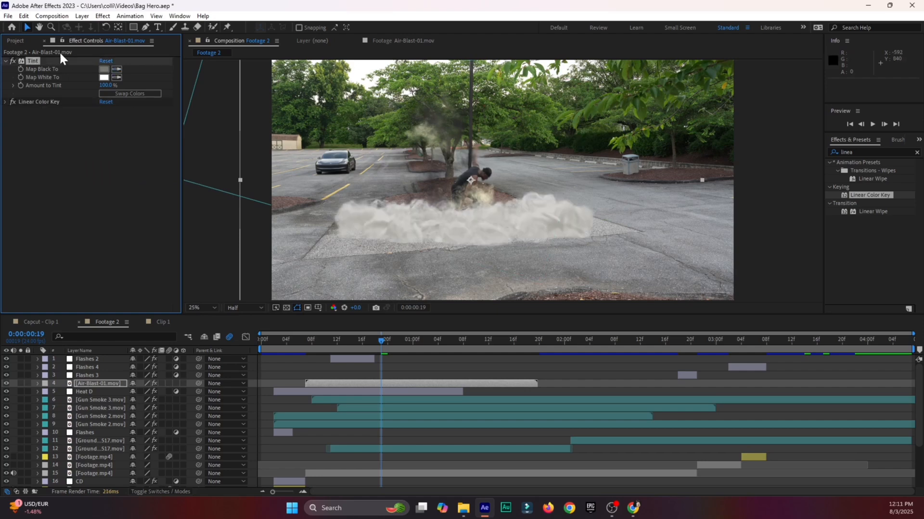
click(115, 77)
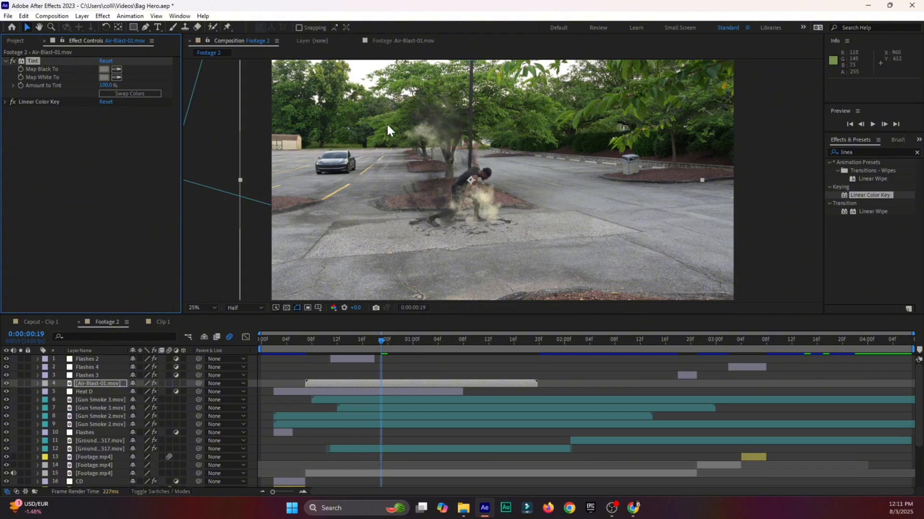
key(ctrl+z)
key(ctrl+z)
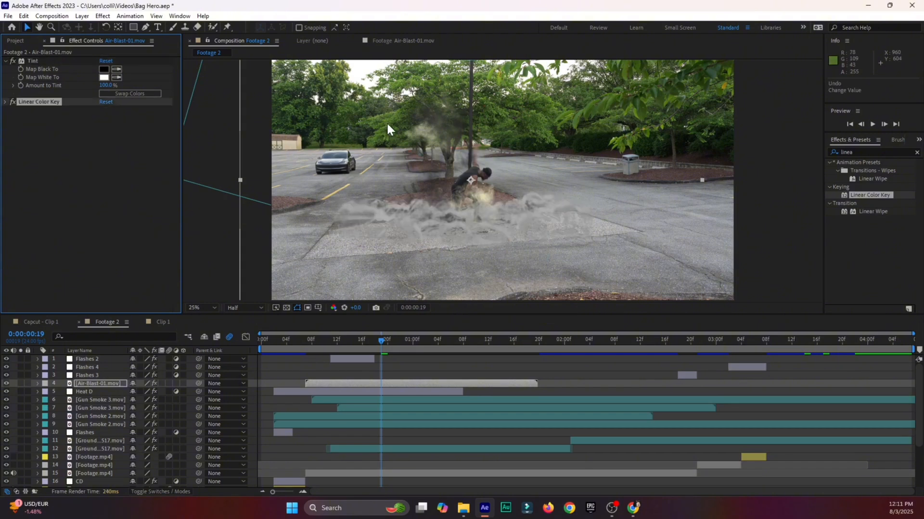
Try mapping the Tint effect's black to the light grey pavement beside the dust, and undo it
click(116, 69)
click(618, 224)
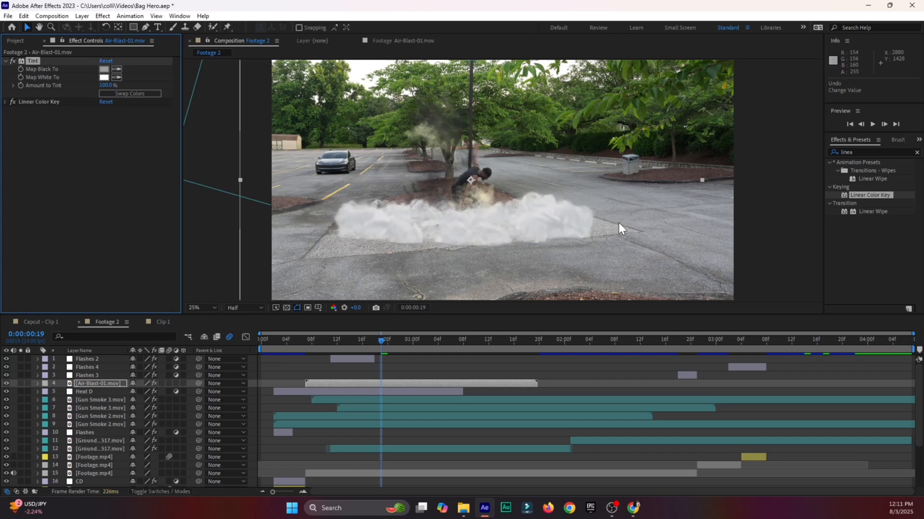
key(ctrl+z)
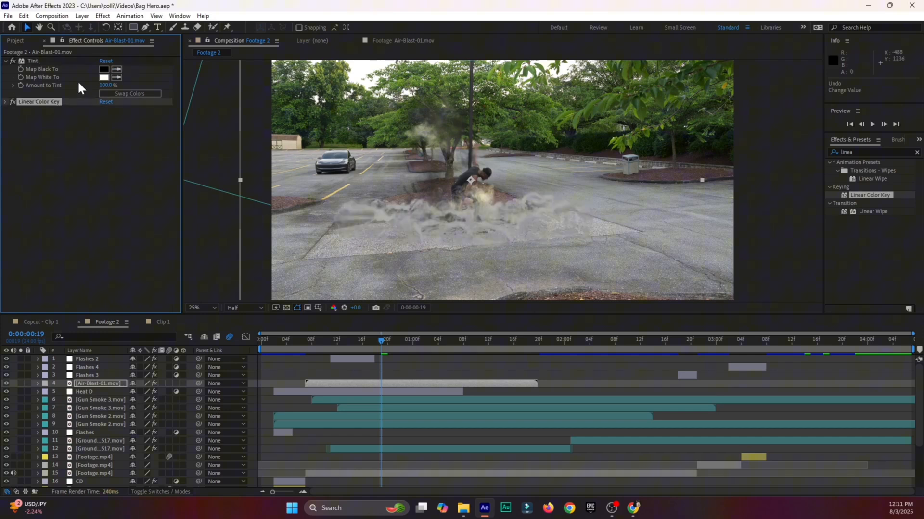
click(12, 96)
click(5, 61)
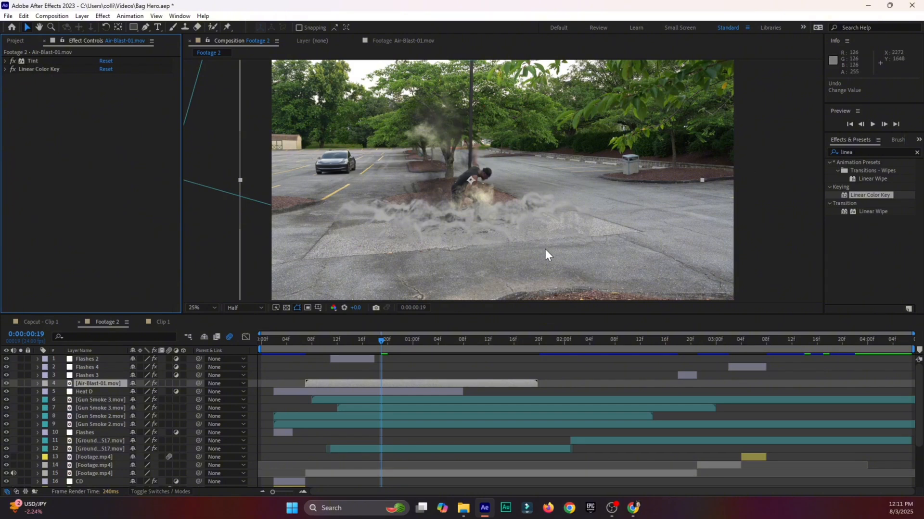
Preview the keyed dust blast from frame 3, and stop on frame 21
drag(339, 346, 279, 361)
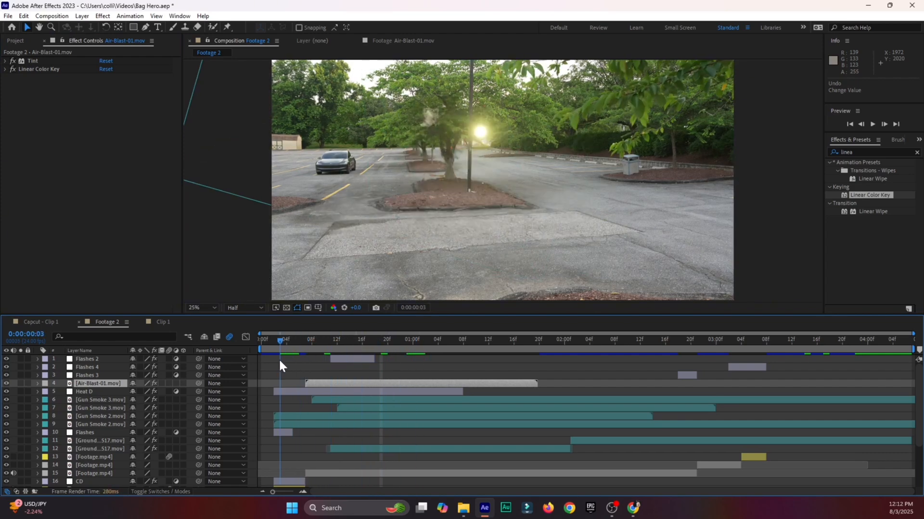
key(space)
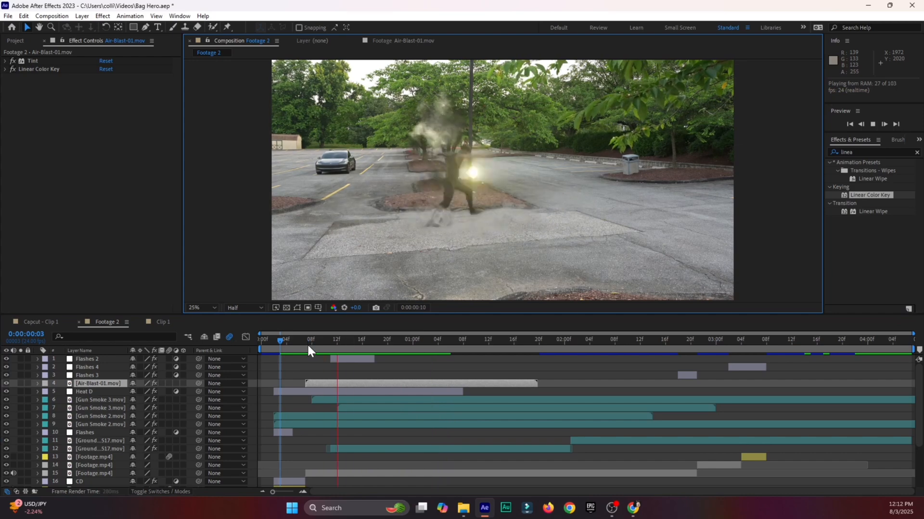
drag(308, 350, 394, 345)
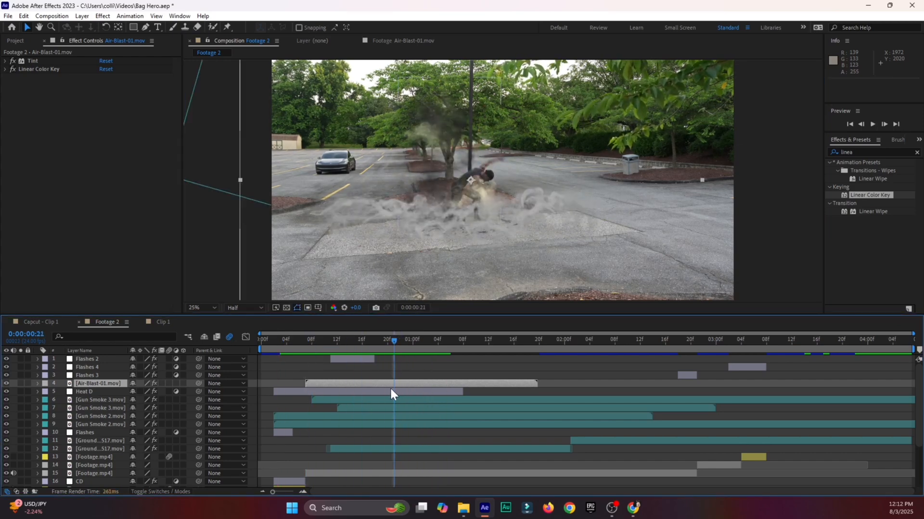
Draw a closed Pen mask around the crouching man's legs and lower body on the Air-Blast-01.mov layer at frame 21
click(386, 383)
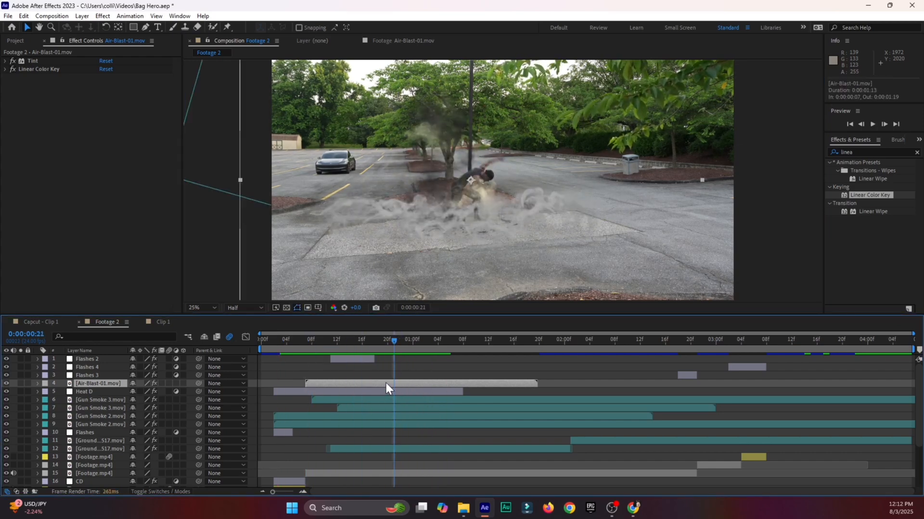
click(144, 26)
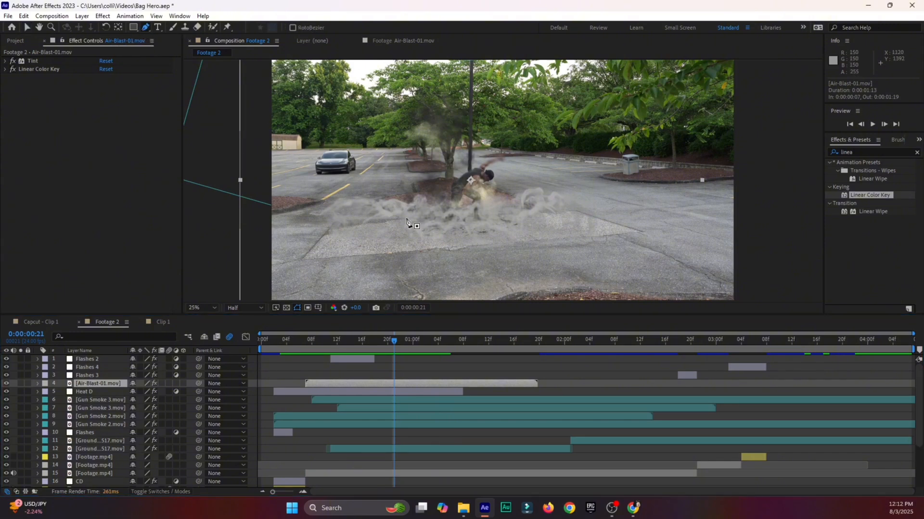
click(445, 183)
drag(440, 198, 438, 218)
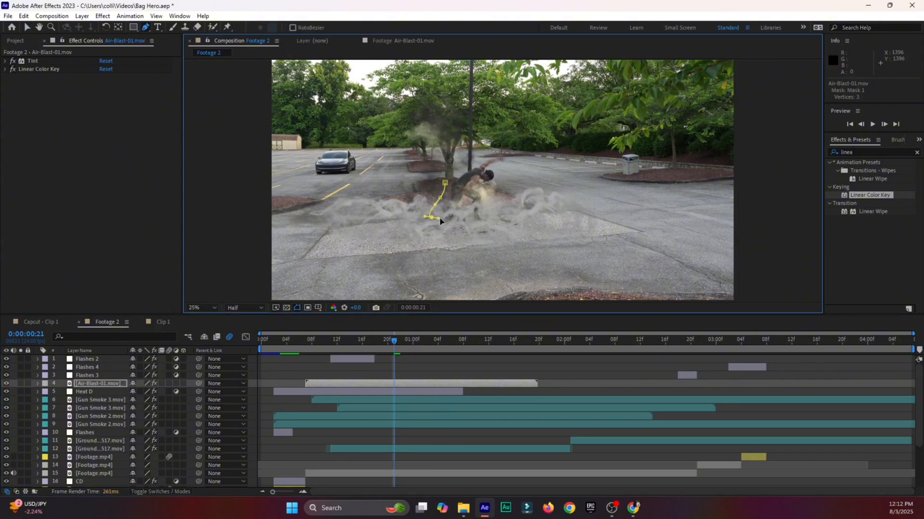
click(447, 222)
click(460, 205)
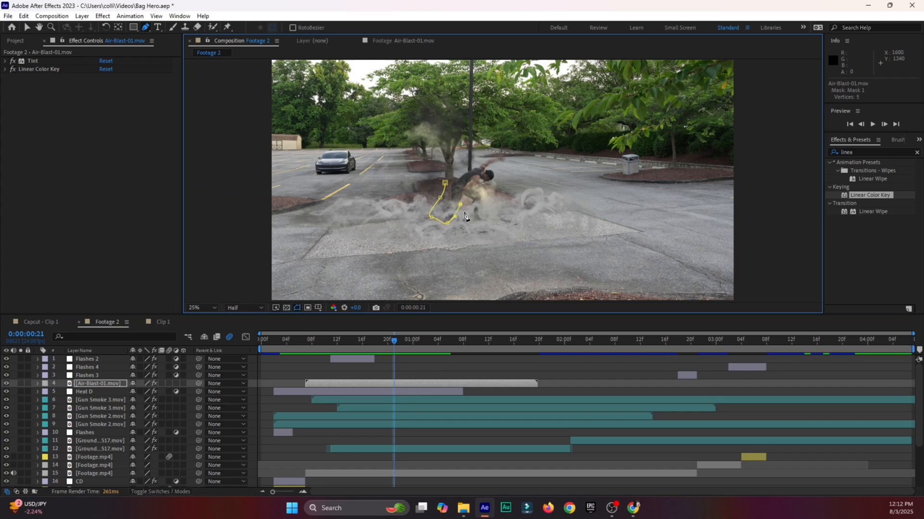
click(481, 196)
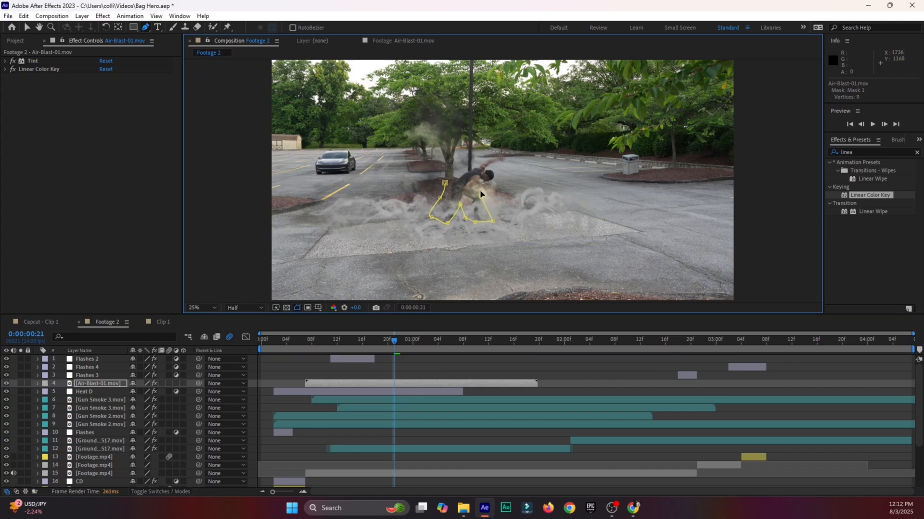
click(462, 178)
click(445, 183)
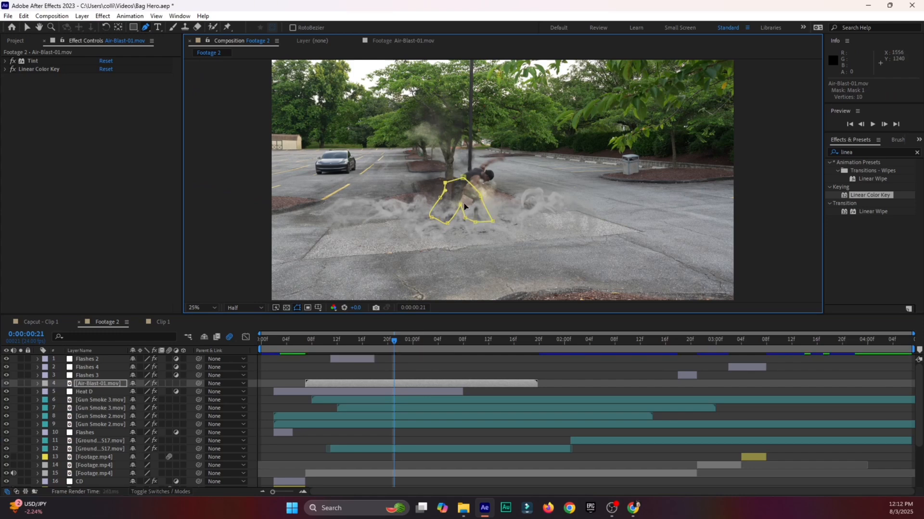
Set the Air-Blast-01.mov mask to Subtract and its feather to 160 pixels
key(m)
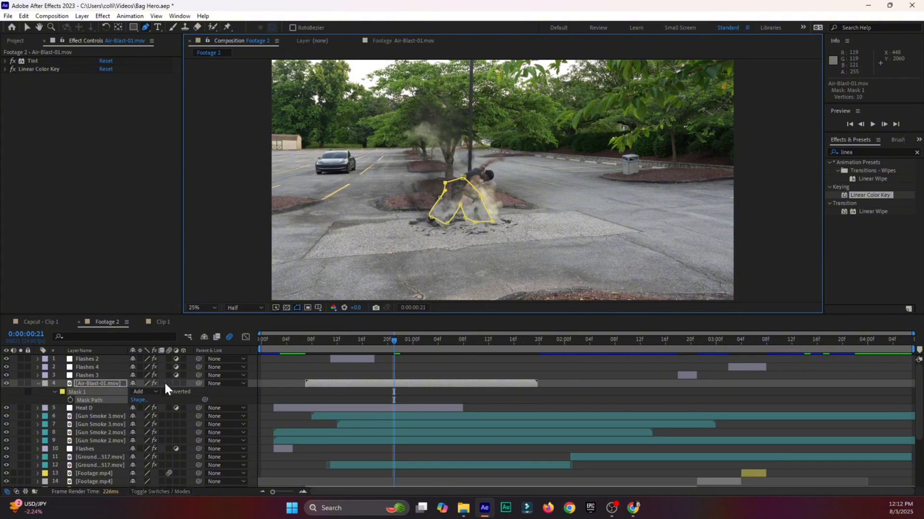
click(144, 392)
click(176, 424)
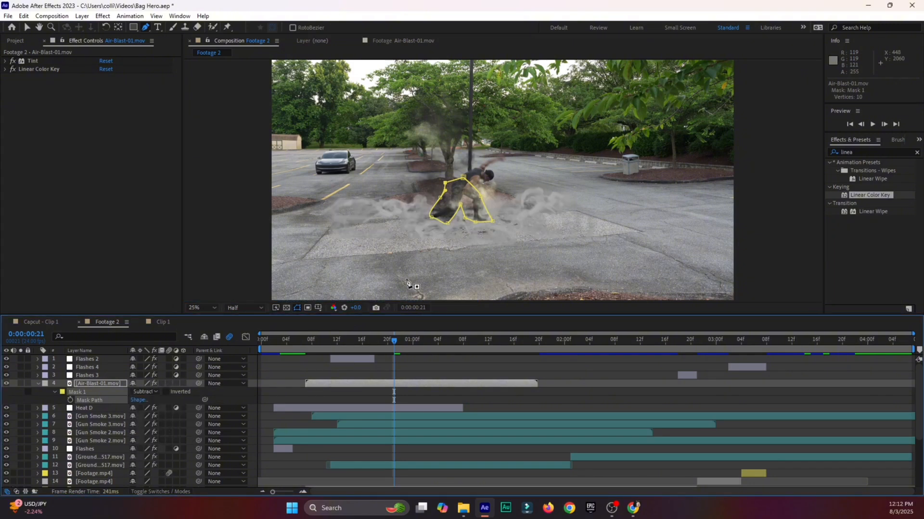
key(f)
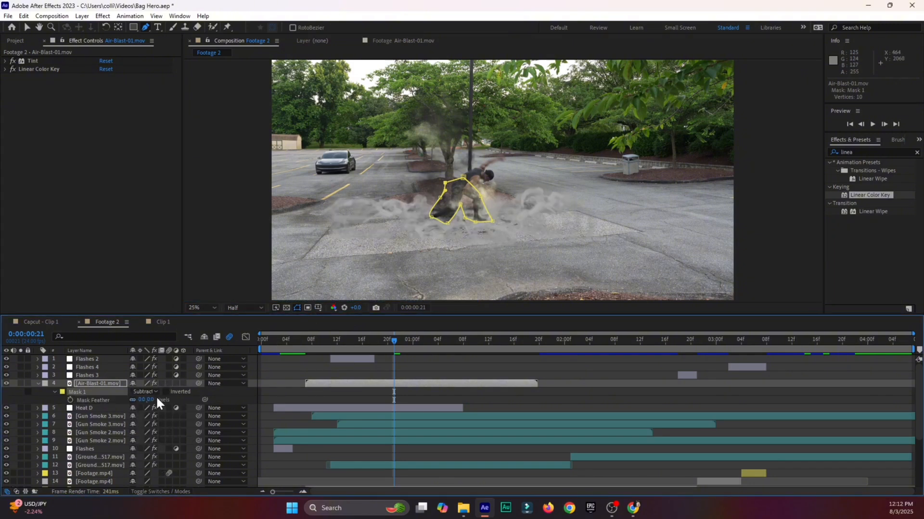
drag(150, 400, 227, 400)
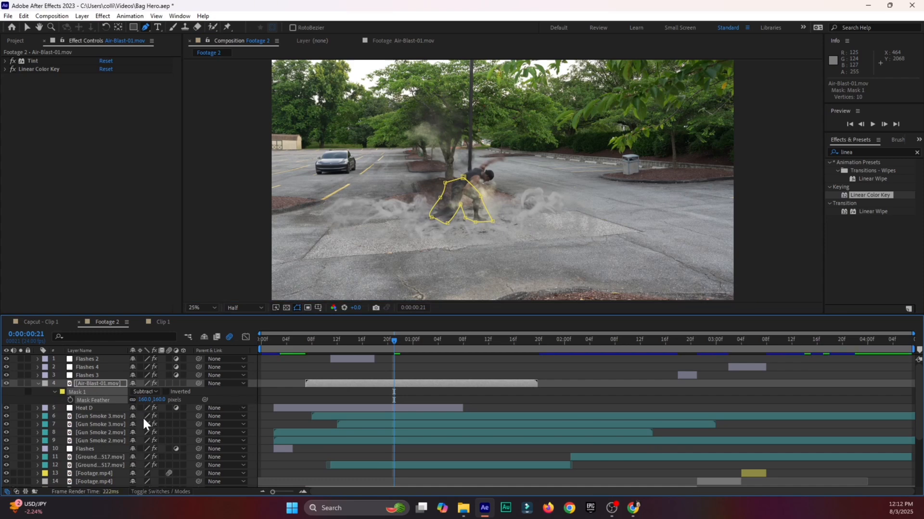
Set the Air-Blast-01.mov mask expansion to -11 pixels and pull its points closer around the man's legs
key(m)
key(m)
drag(135, 426, 131, 430)
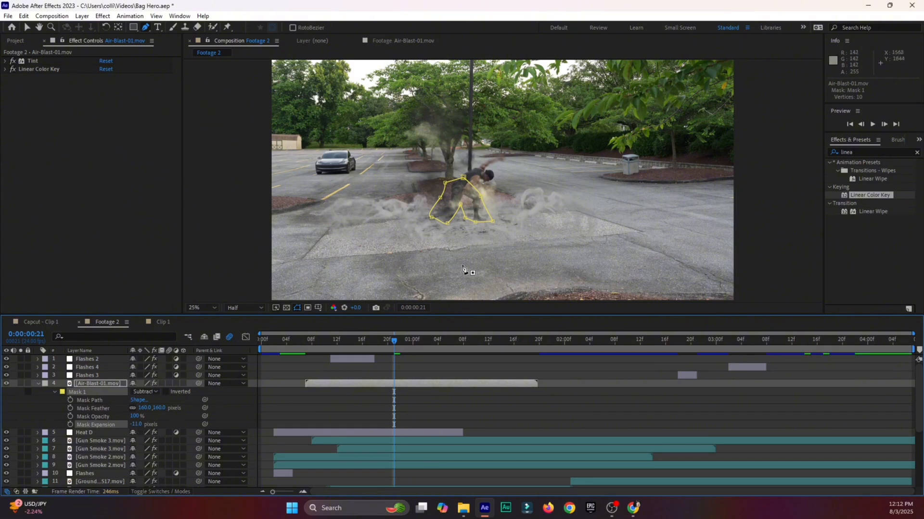
click(25, 28)
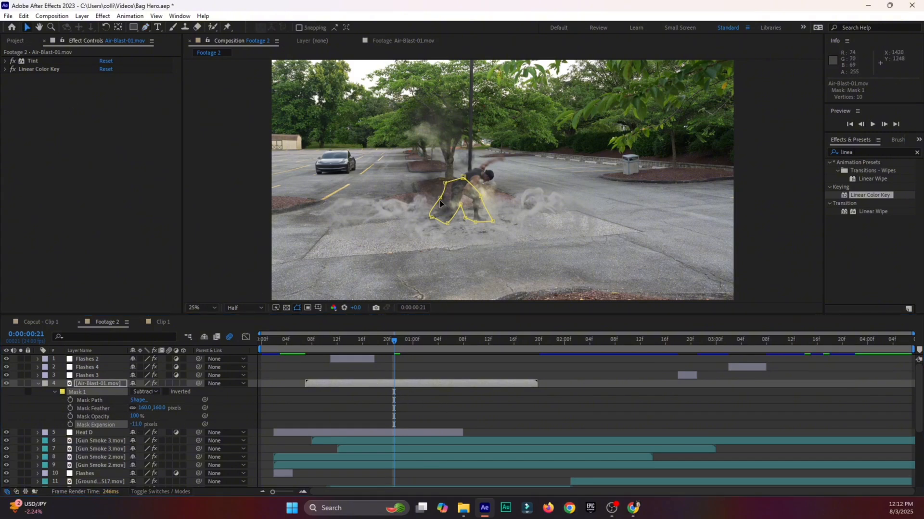
drag(440, 199, 469, 204)
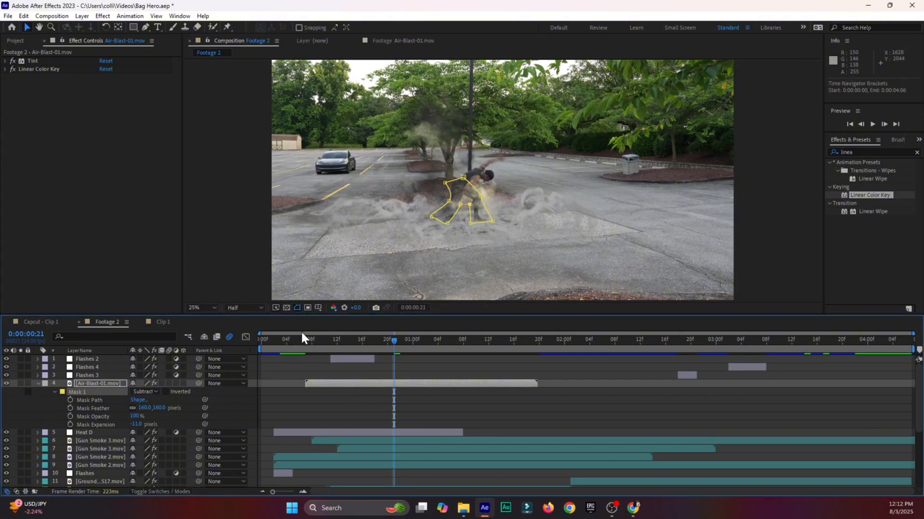
Preview the masked dust from frame 3, and move the Air-Blast-01.mov layer to start at frame 11
drag(300, 338, 279, 344)
key(space)
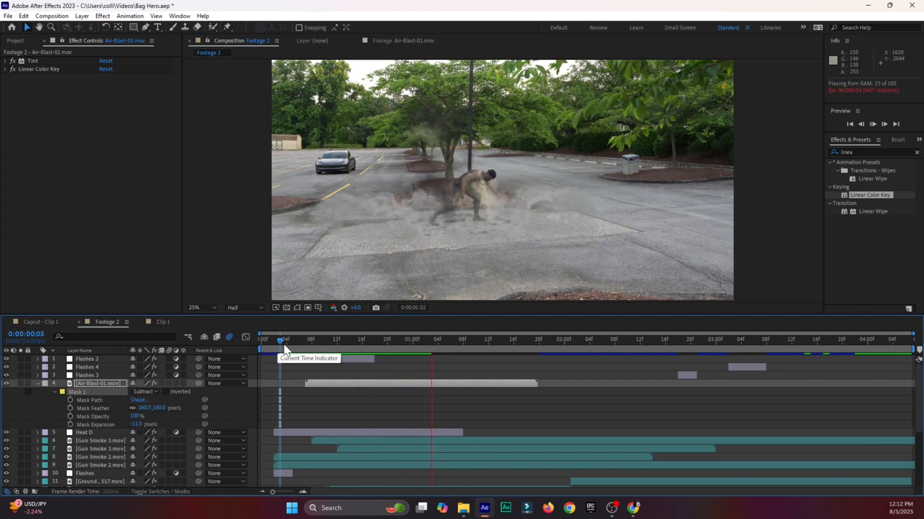
drag(279, 345, 355, 345)
drag(324, 383, 345, 383)
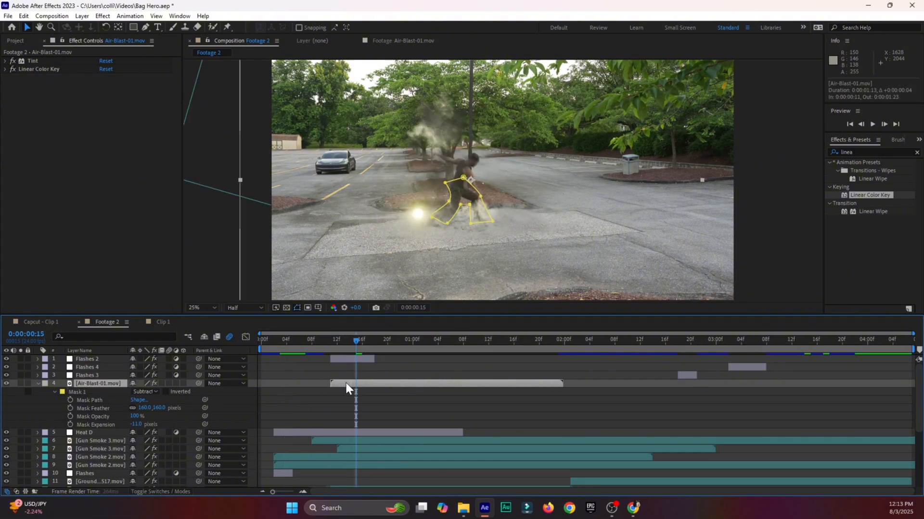
Preview the retimed dust from frame 1, park the playhead on frame 15, and save the project
drag(293, 343, 267, 351)
key(space)
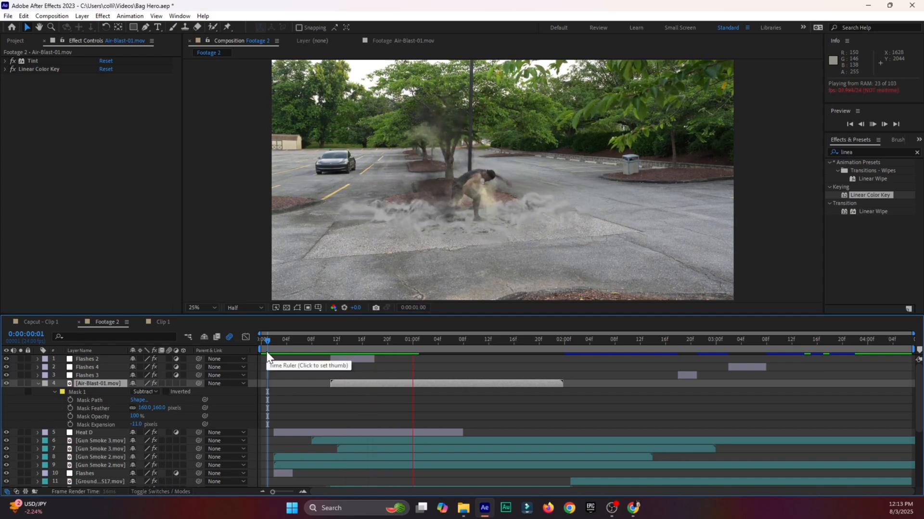
click(751, 185)
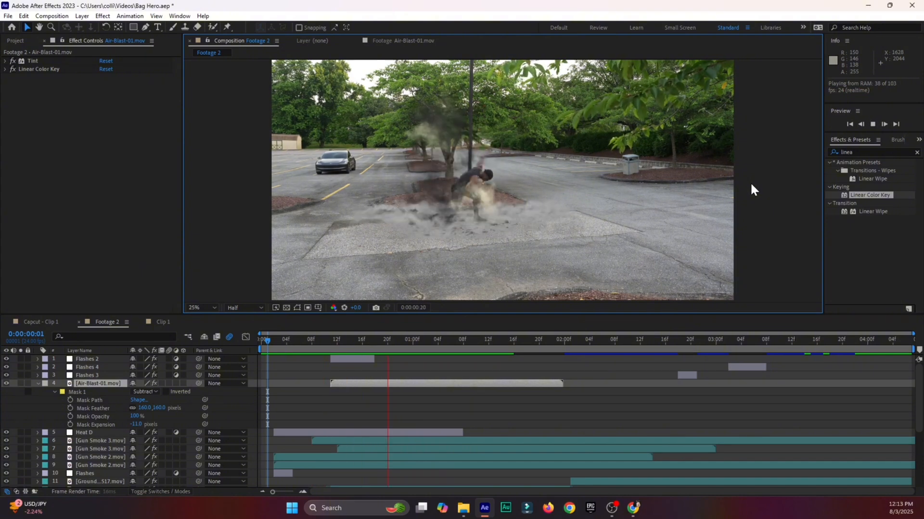
click(357, 344)
key(ctrl+s)
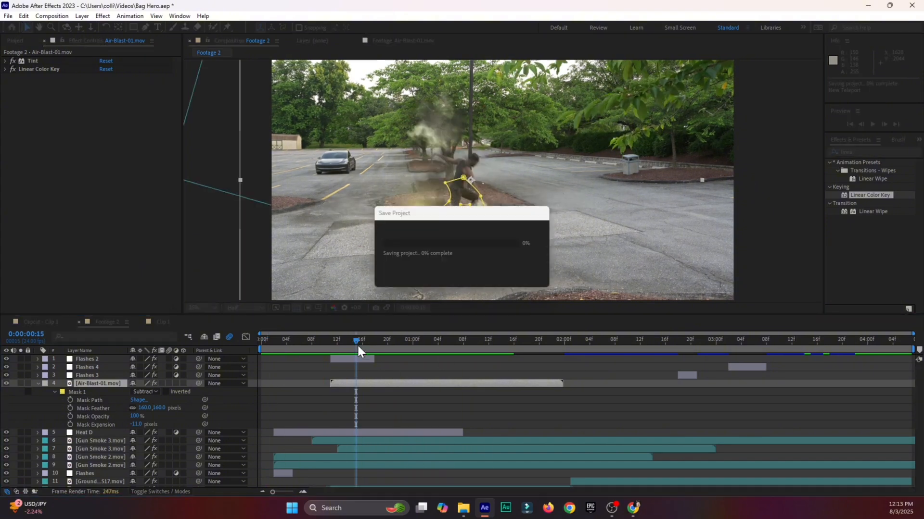
Play the Air-Blast-02.mov to Air-Blast-05.mov source clips to compare their dust shapes
click(37, 384)
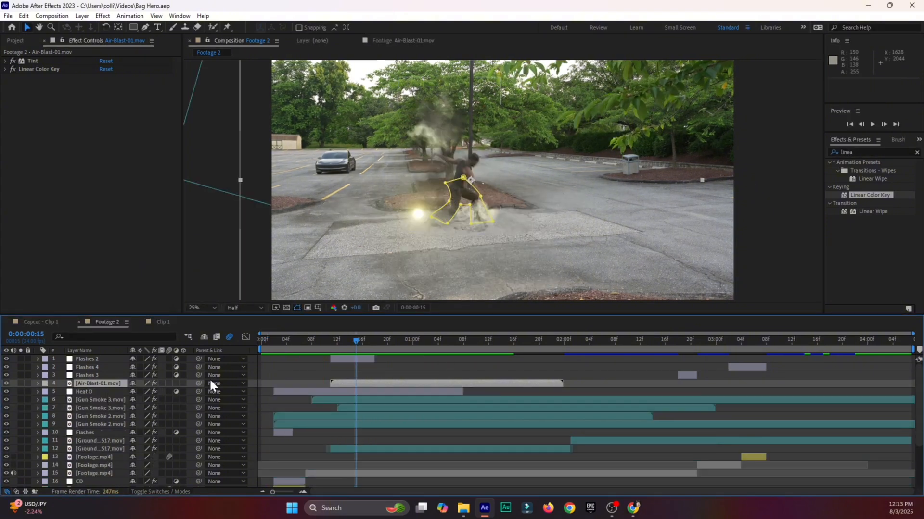
click(20, 44)
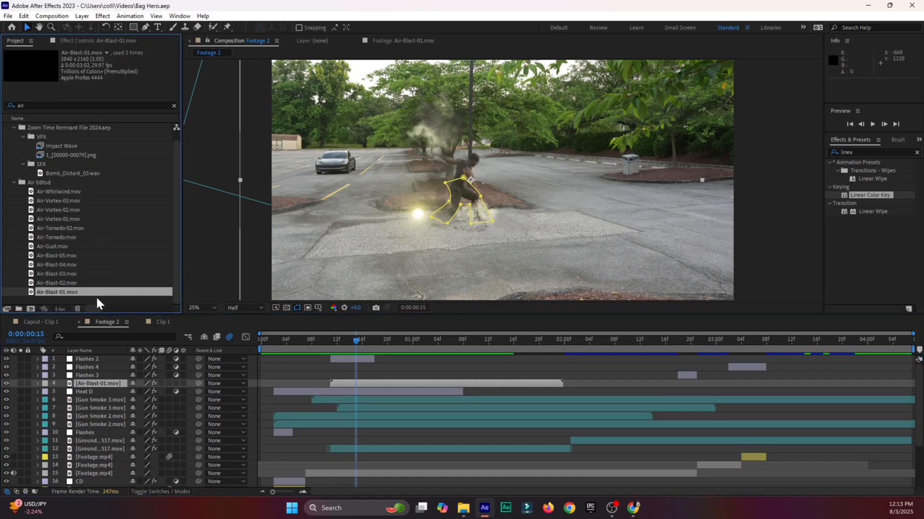
double_click(71, 281)
key(space)
double_click(70, 272)
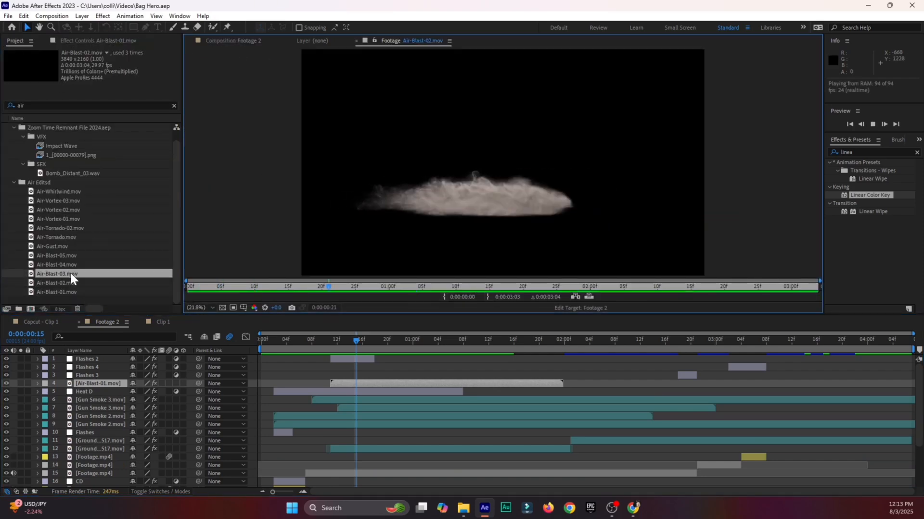
key(space)
double_click(70, 264)
key(space)
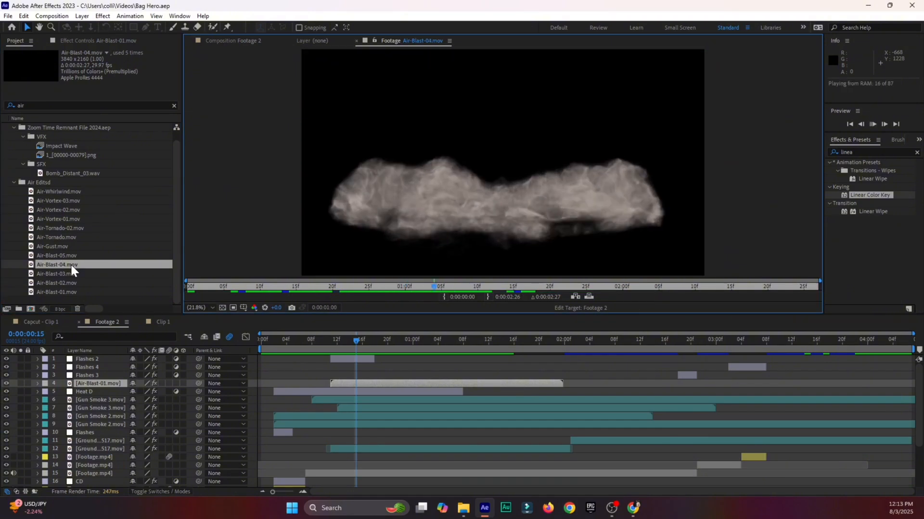
double_click(73, 254)
key(space)
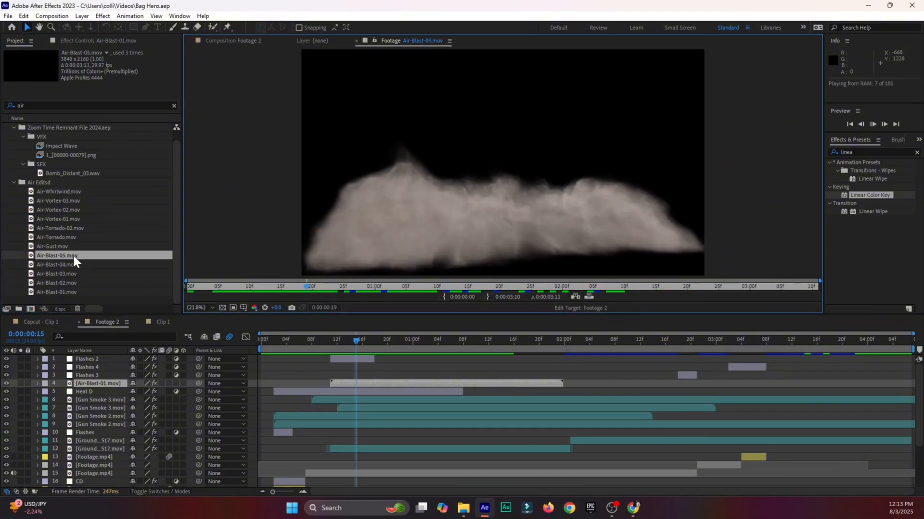
double_click(76, 264)
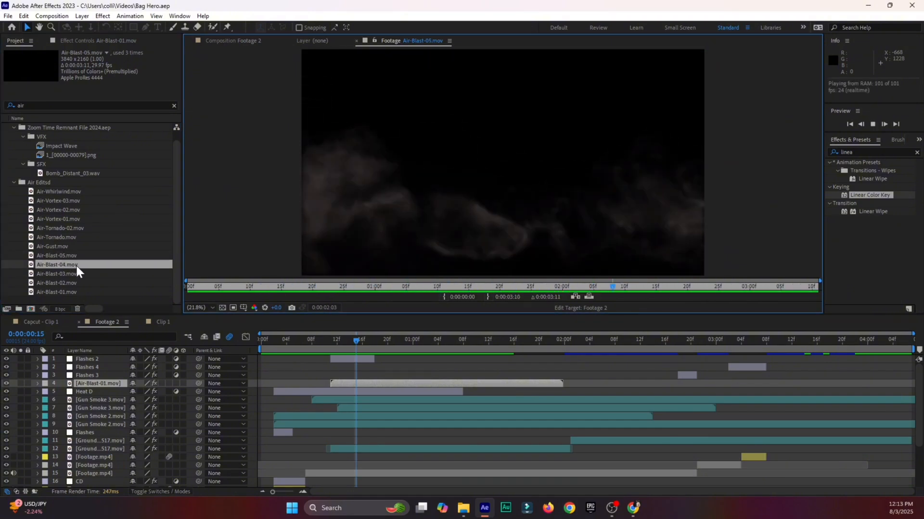
key(space)
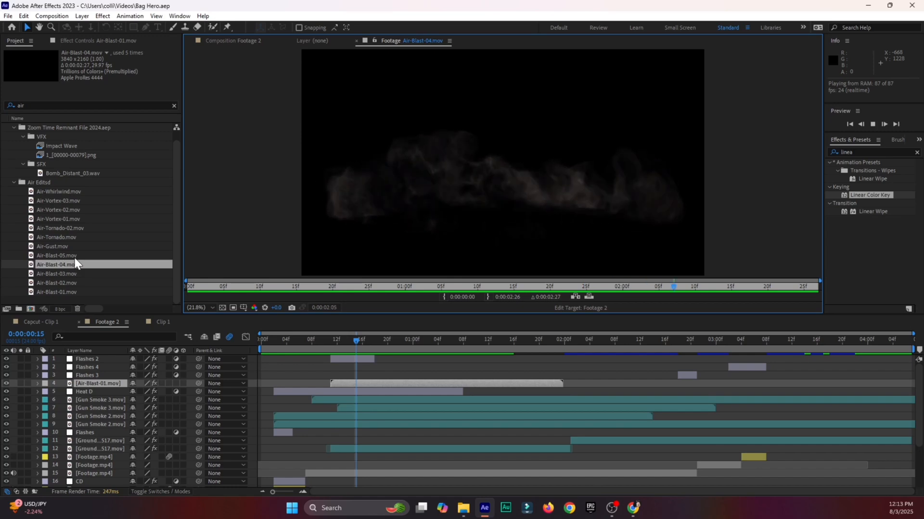
click(75, 258)
double_click(74, 256)
key(space)
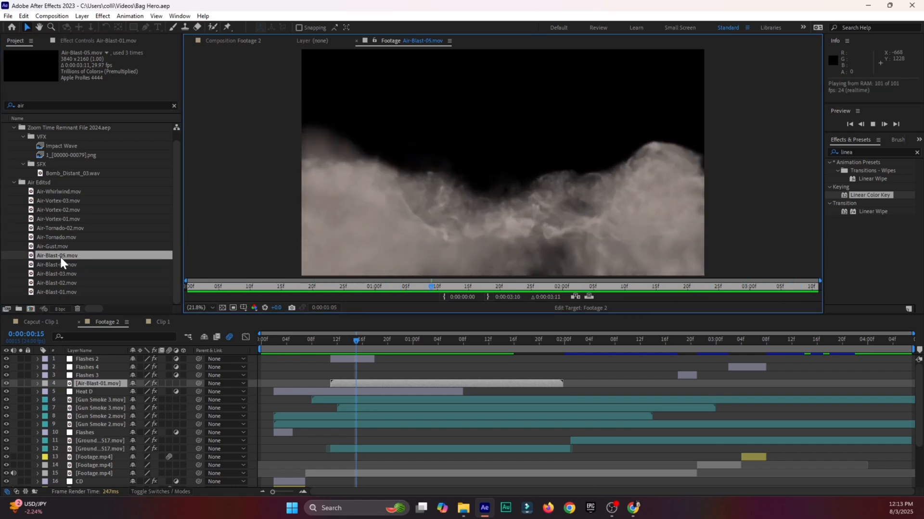
Duplicate the Air-Blast-01.mov layer and replace the upper copy's source with Air-Blast-05.mov
click(339, 382)
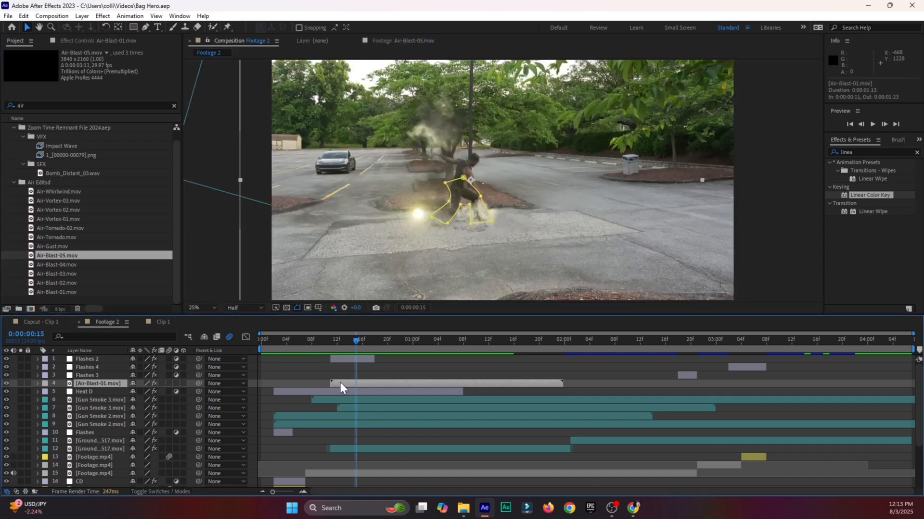
key(ctrl+d)
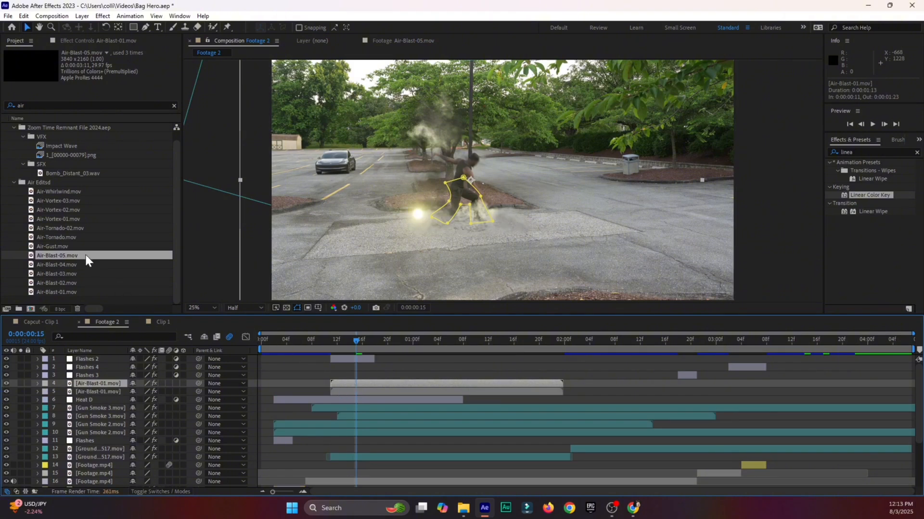
drag(85, 255, 365, 383)
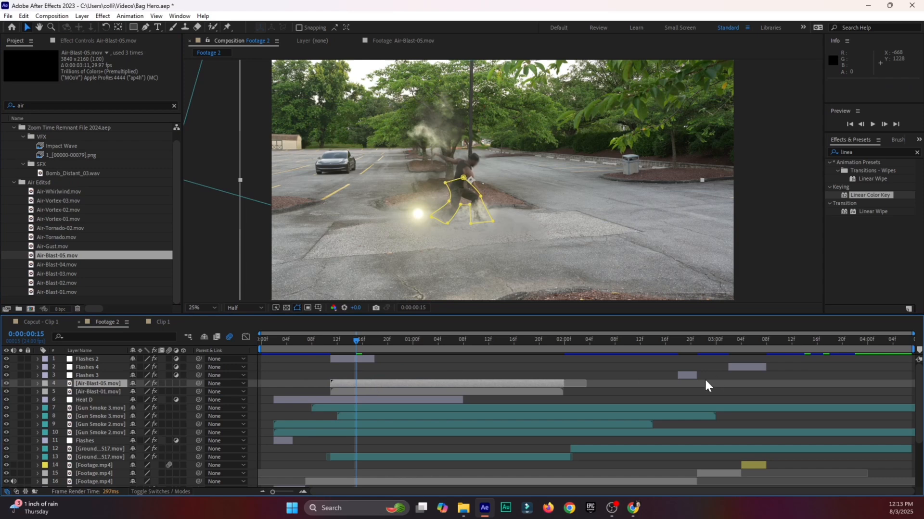
Time-stretch the Air-Blast-05.mov layer back to its original duration of 0:00:03:02, holding the layer in-point
right_click(556, 380)
mouse_move(589, 144)
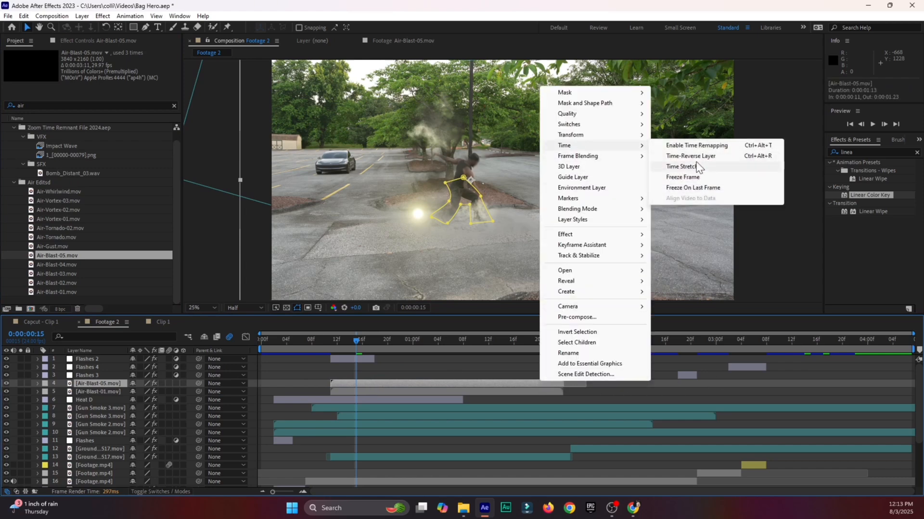
click(697, 167)
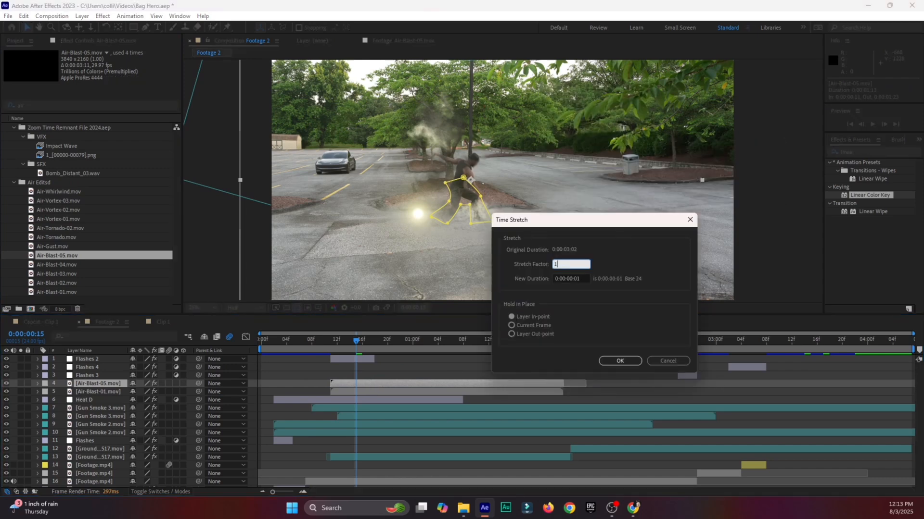
click(614, 362)
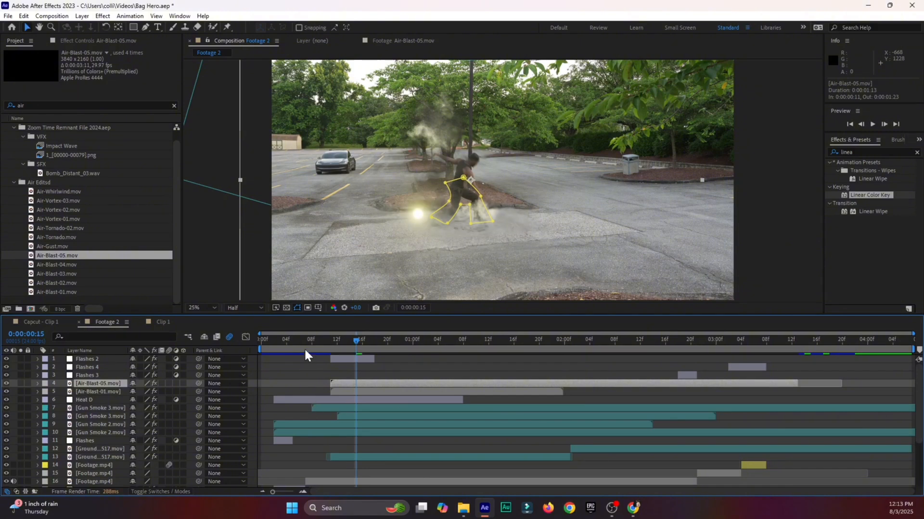
Preview the combined dust blasts from frame 0, and place the playhead at 0:00:01:07
drag(300, 343, 242, 355)
key(space)
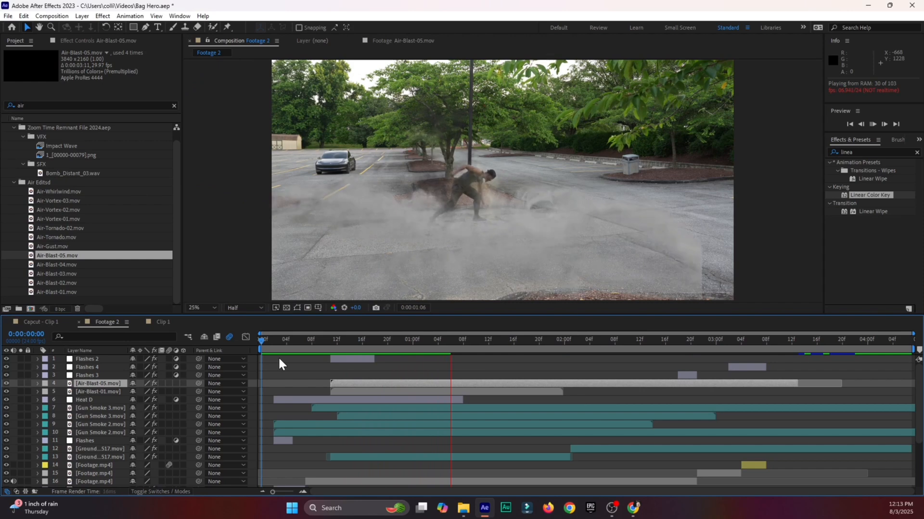
drag(375, 346, 462, 341)
Scale the Air-Blast-05.mov layer to 117% and move it up about 148 pixels in the frame
key(s)
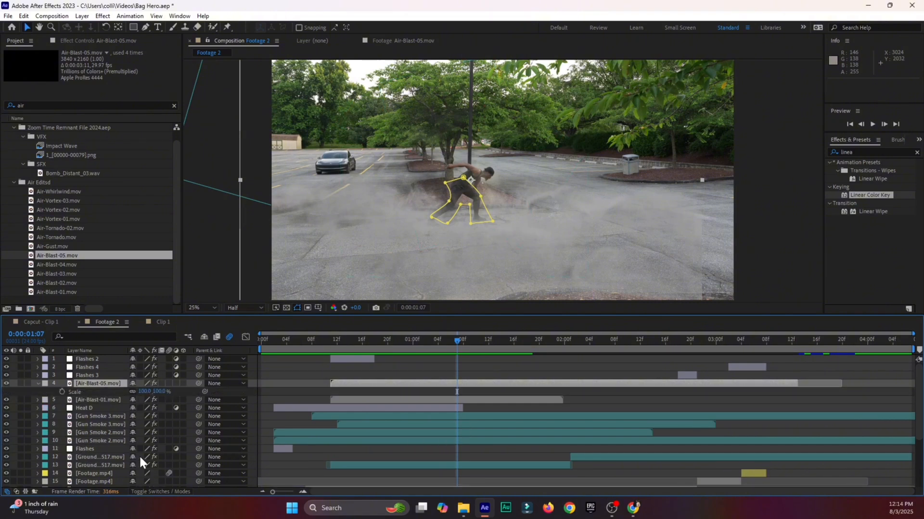
drag(159, 393, 167, 393)
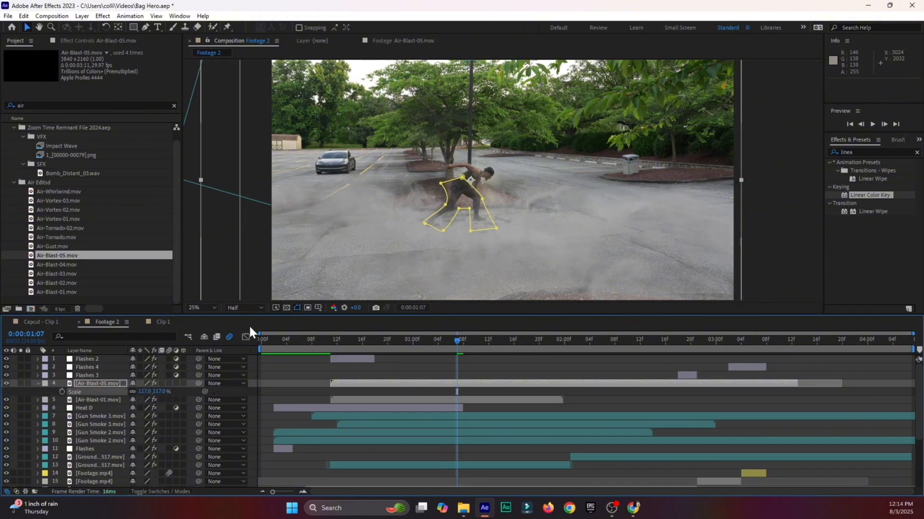
click(431, 242)
drag(431, 241, 431, 224)
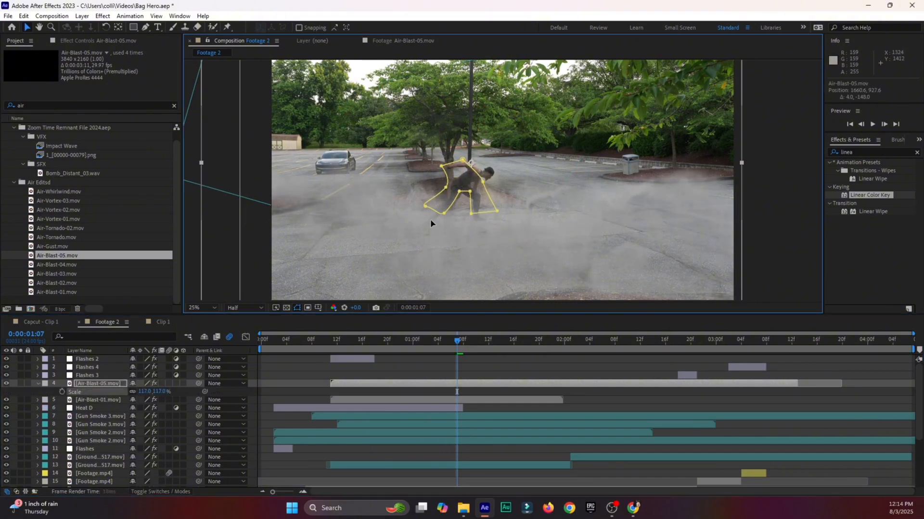
Preview the enlarged dust blast from frame 5 and again from frame 6, checking both air-blast layers
click(292, 342)
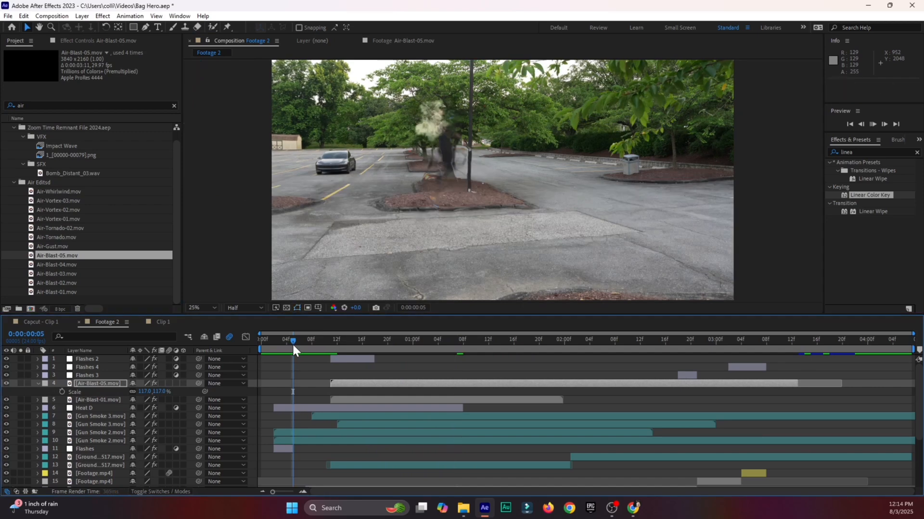
key(space)
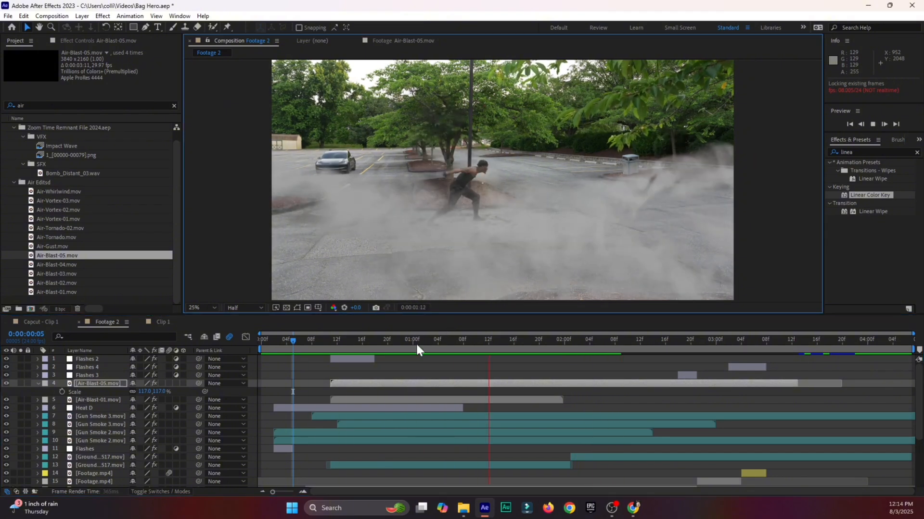
key(space)
click(353, 400)
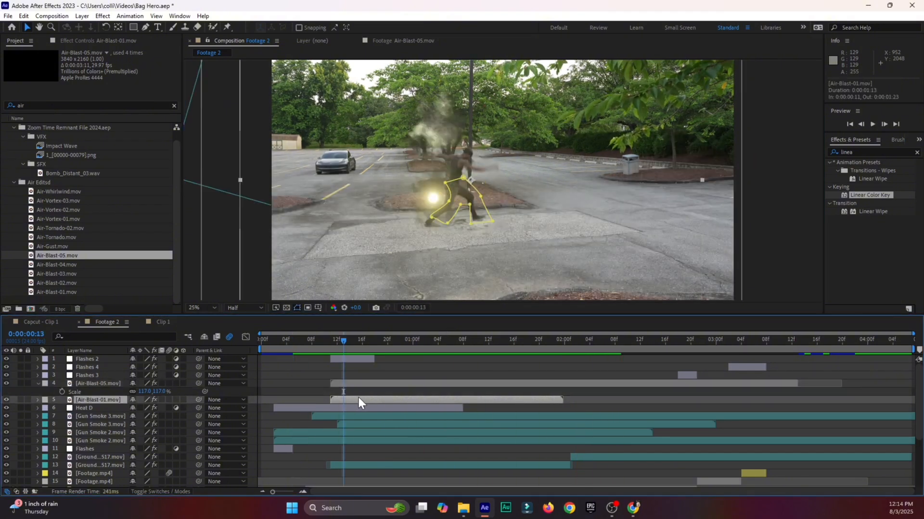
click(350, 383)
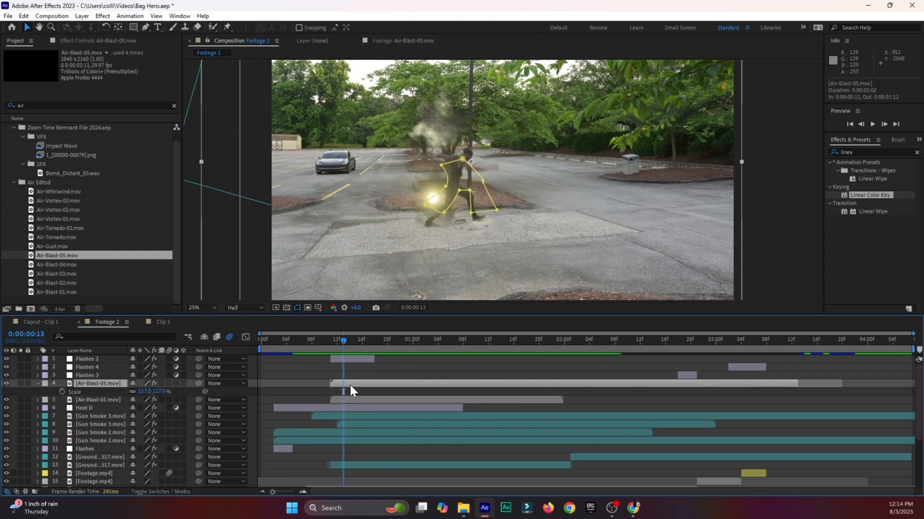
click(300, 342)
key(space)
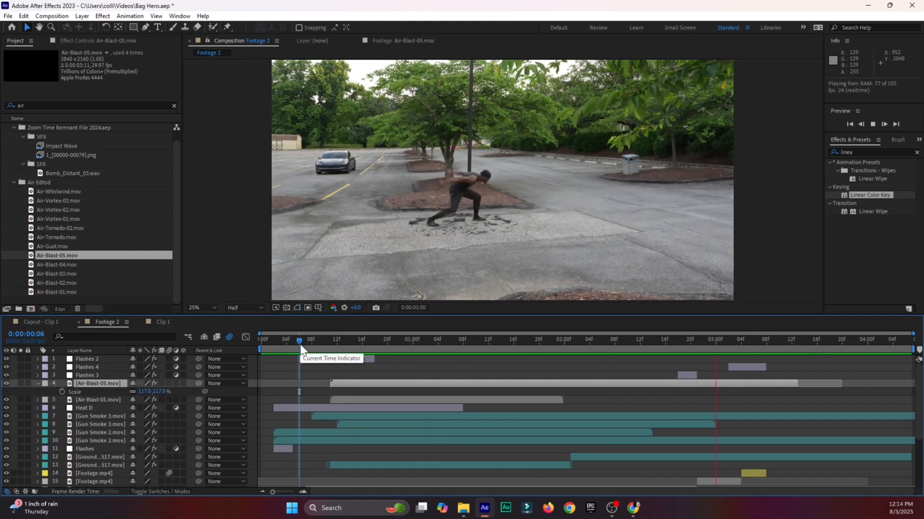
key(space)
key(space)
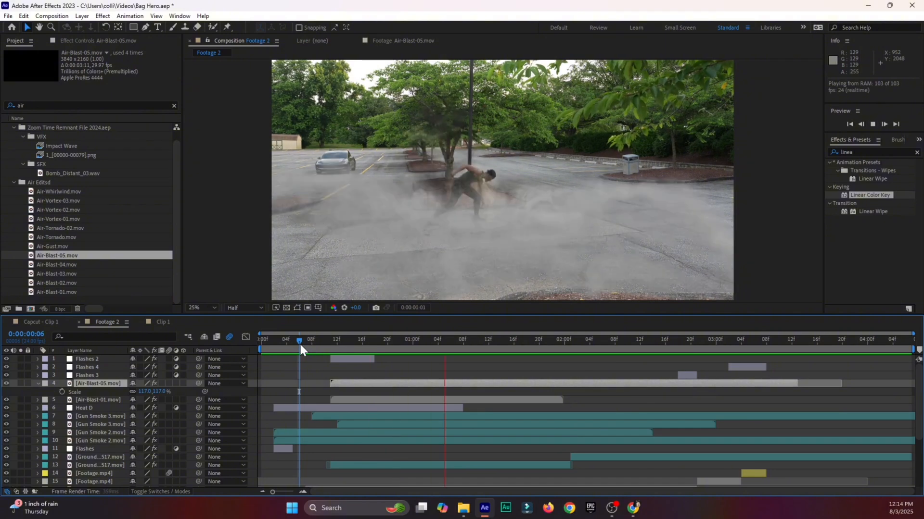
Extend the end of the Air-Blast-05.mov layer to the clip's full length, and save the project after previewing from frame 8
drag(299, 343, 311, 342)
key(space)
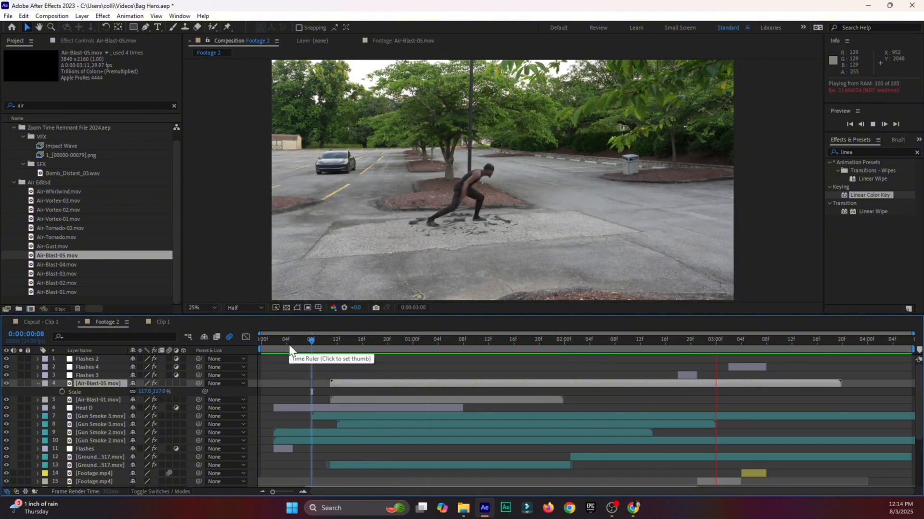
click(330, 351)
key(ctrl+s)
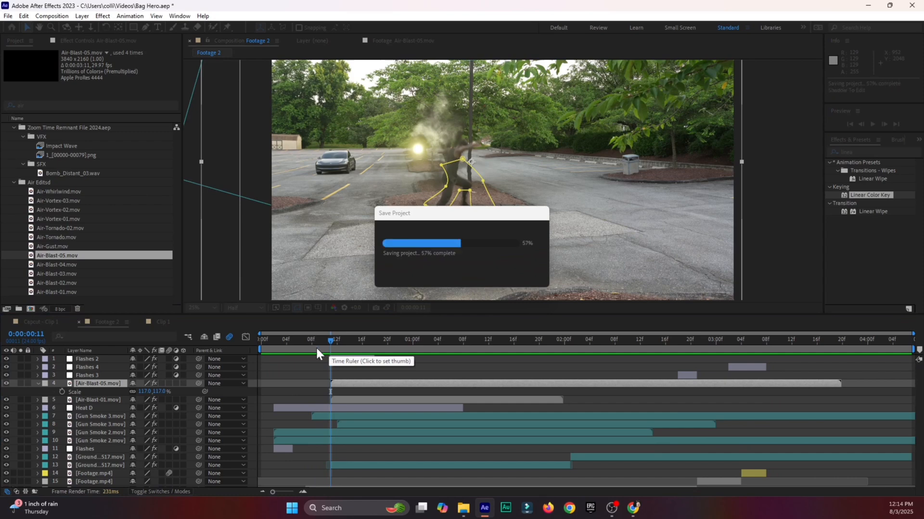
click(316, 354)
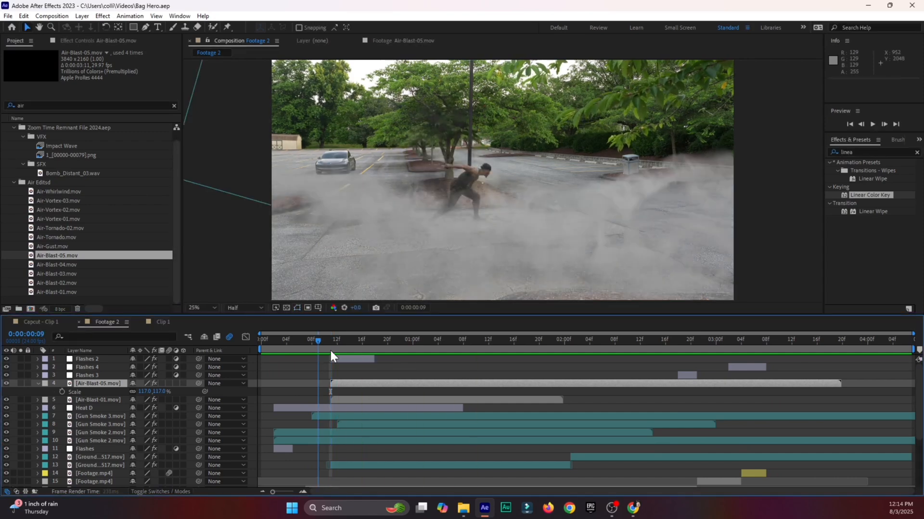
Scrub and play the shot between 0:00:00:09 and 0:00:01:12 to examine the dust blasts around the landing man
drag(330, 352, 443, 354)
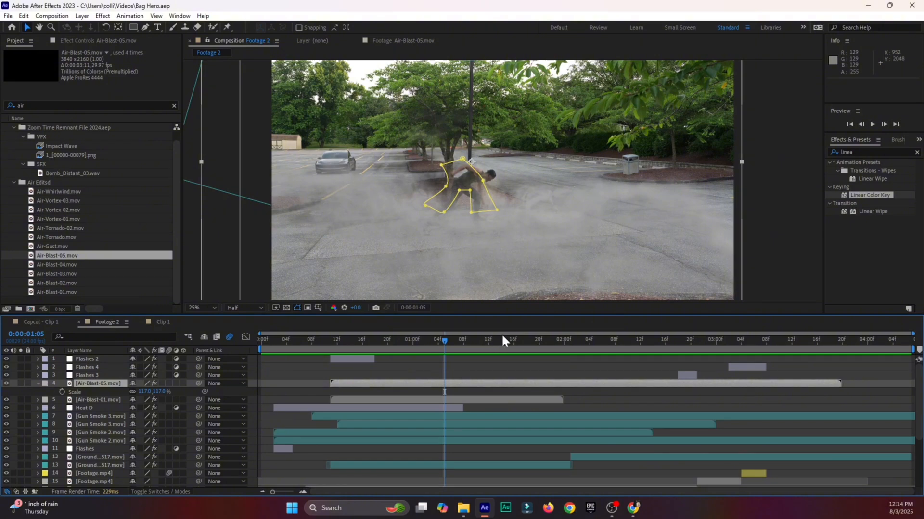
drag(518, 338, 491, 347)
key(space)
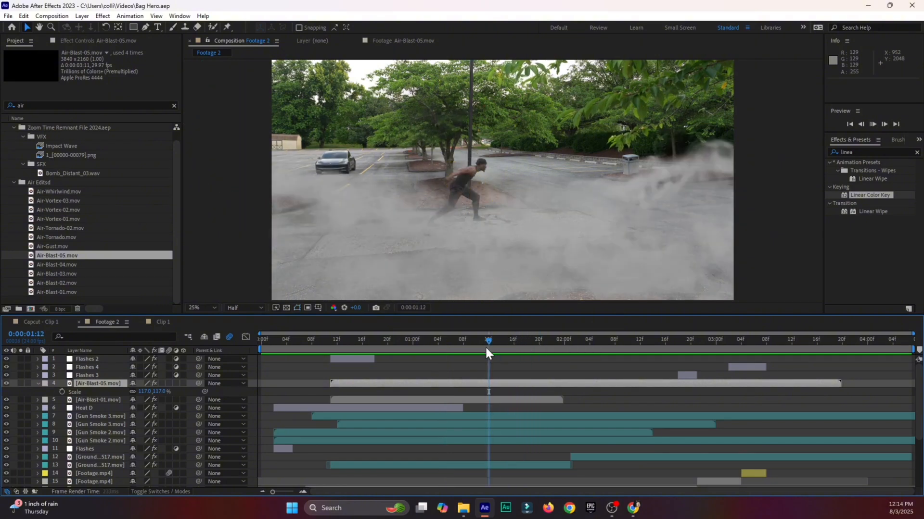
click(325, 345)
drag(325, 345, 488, 365)
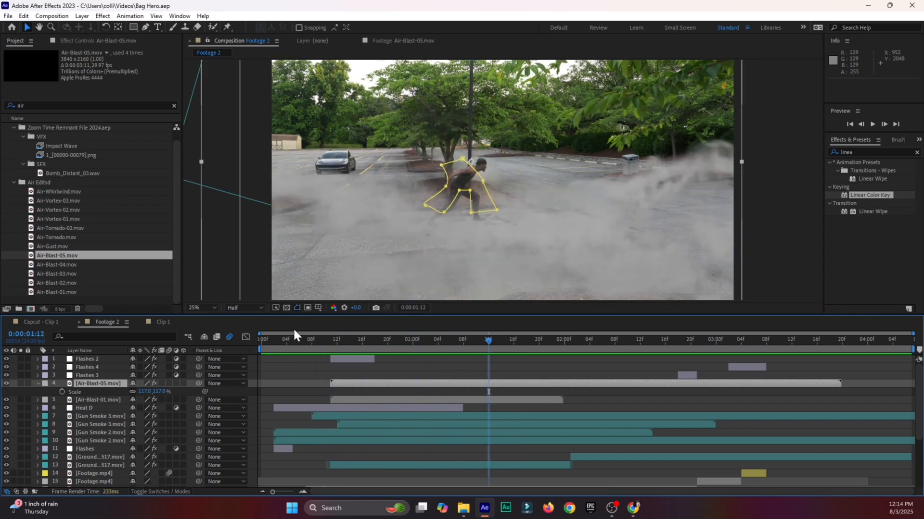
double_click(76, 227)
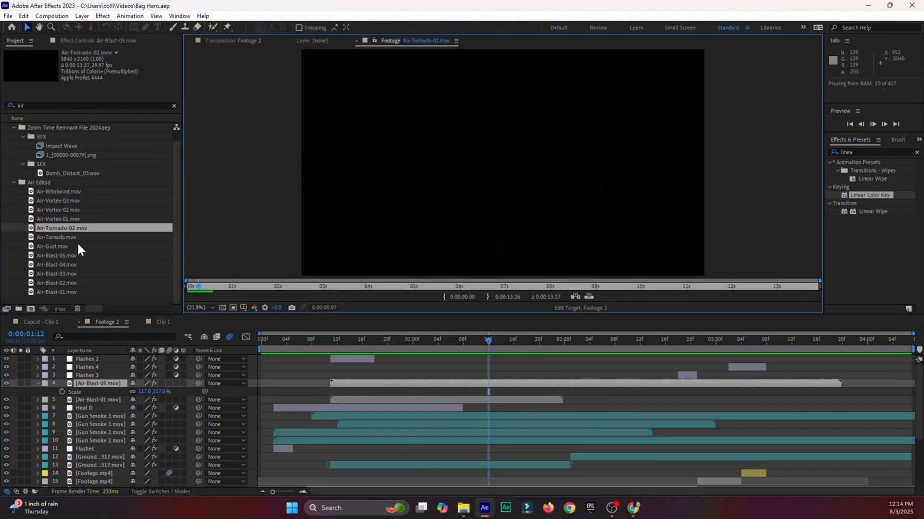
double_click(79, 246)
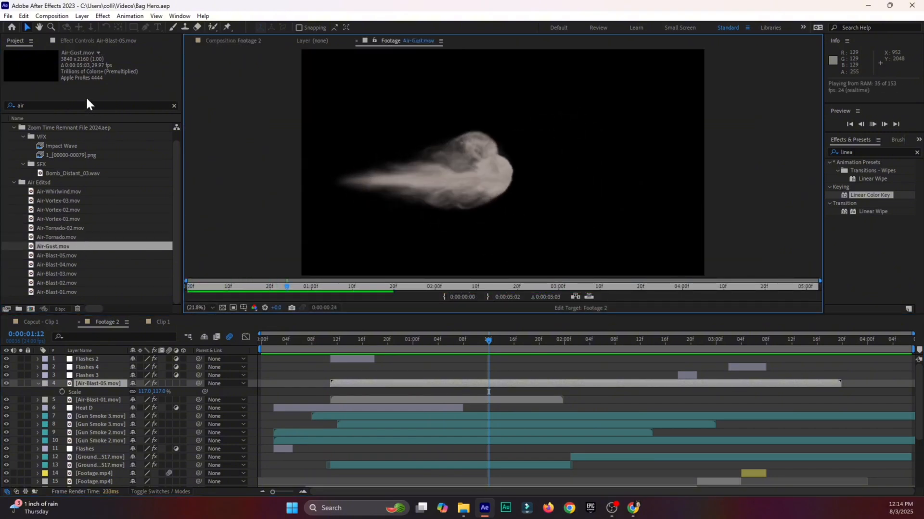
click(77, 154)
double_click(77, 153)
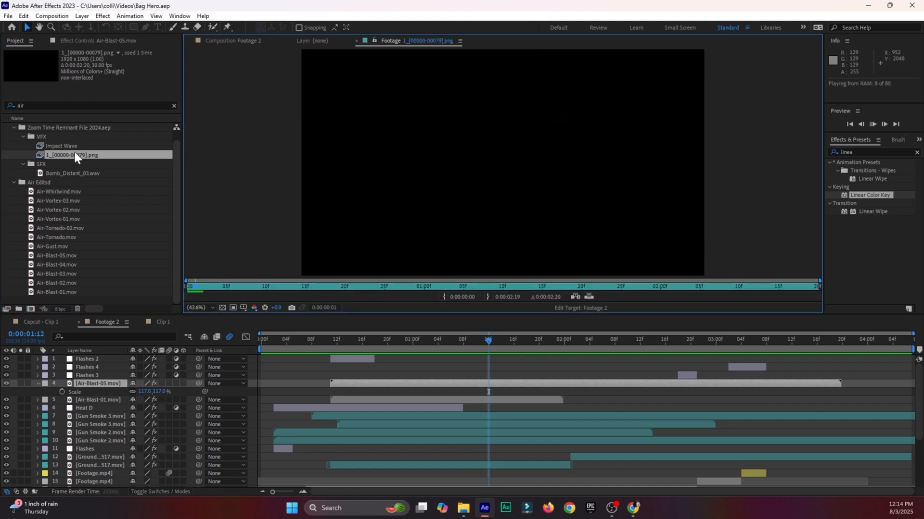
double_click(71, 146)
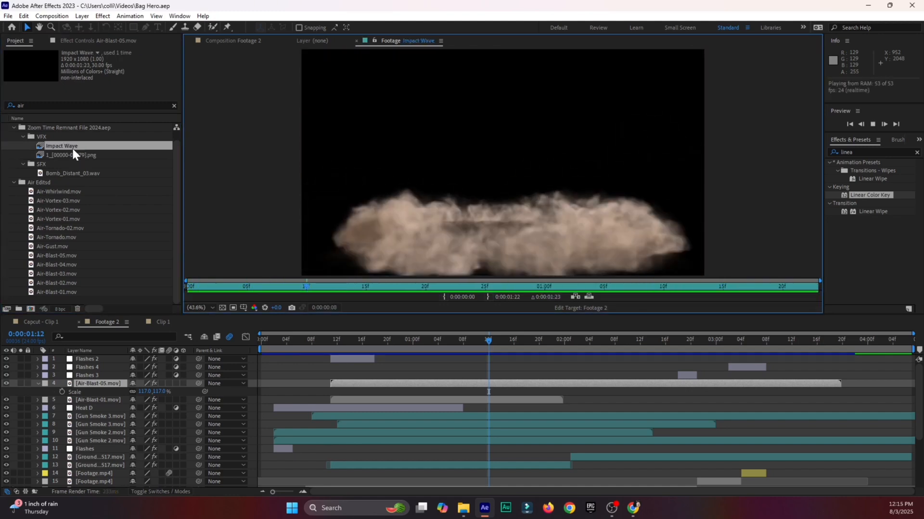
scroll(73, 149, up, 1)
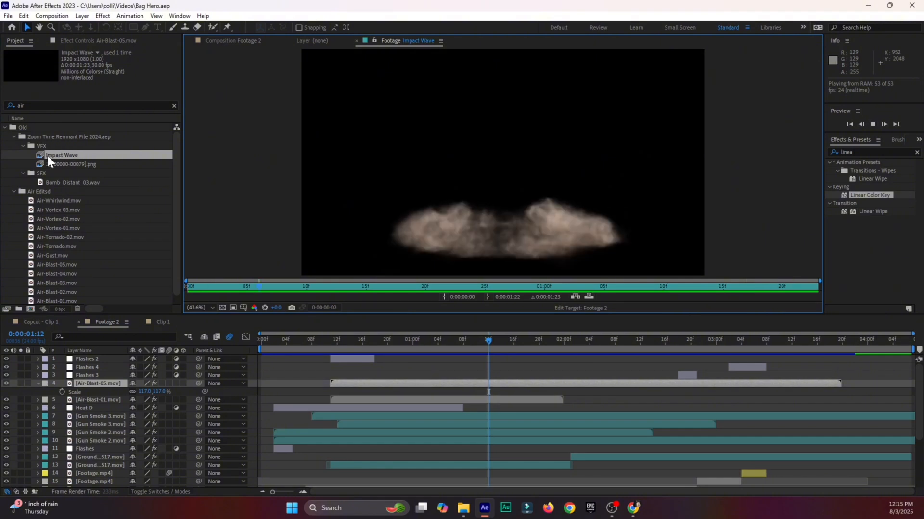
scroll(79, 224, down, 1)
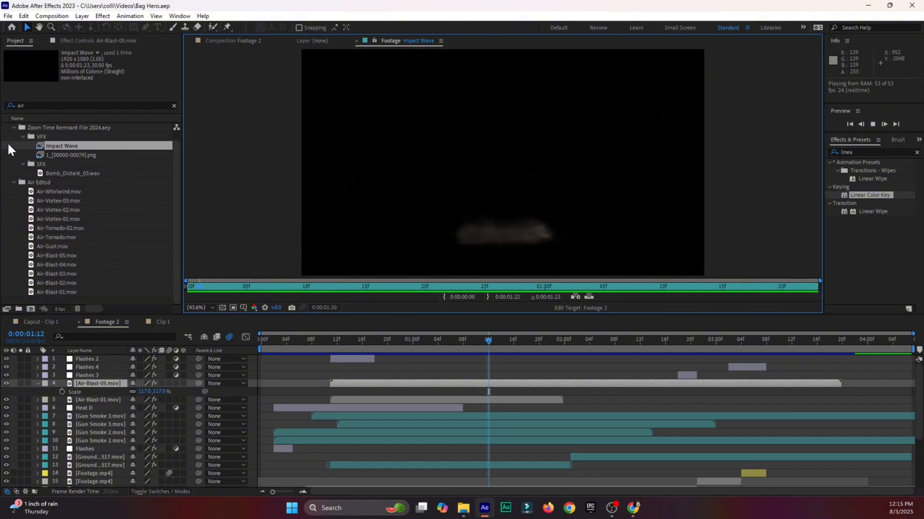
Clear the project search, scrub the shot to 0:00:02:14, and place the playhead at 0:00:00:13
click(174, 105)
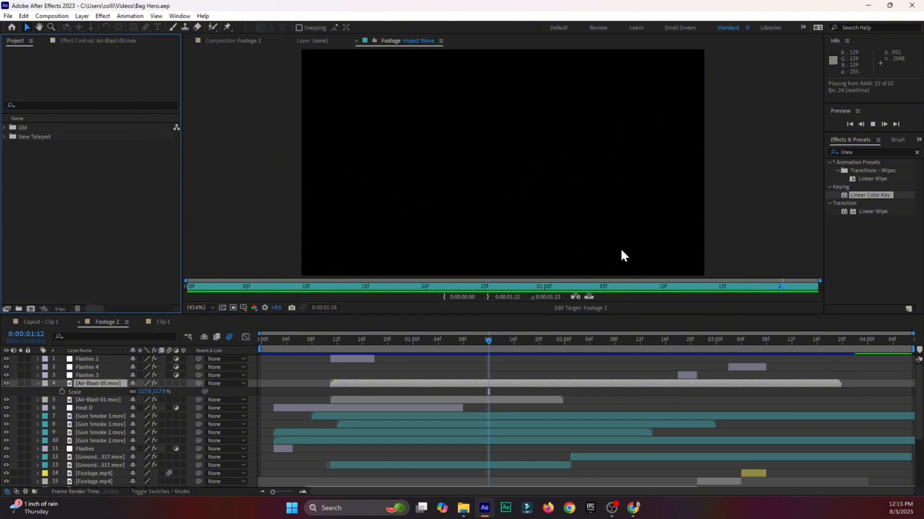
drag(353, 343, 654, 339)
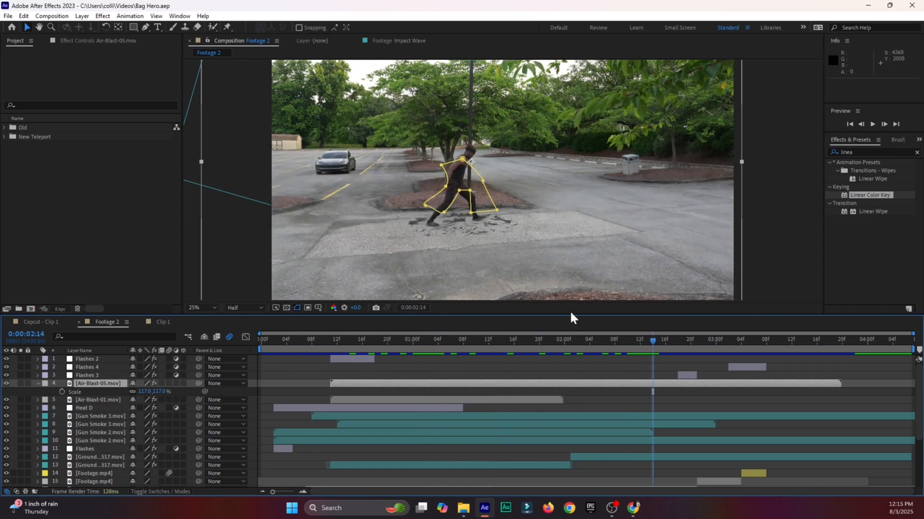
click(343, 343)
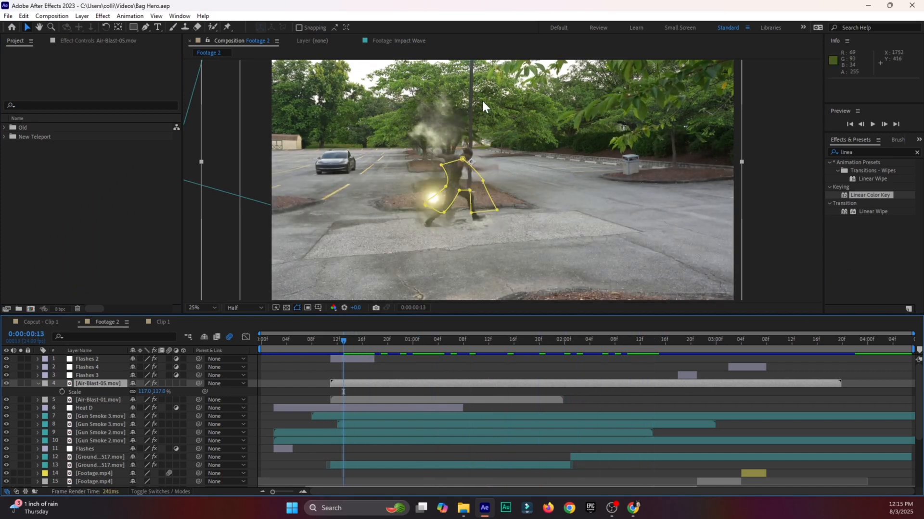
Import DUSTWAVE_001_v002, DUSTWAVE_002_v003, DUSTWAVE_003_v001 and DUSTWAVE_004_v001 from the Comon Effects folder as footage
double_click(38, 154)
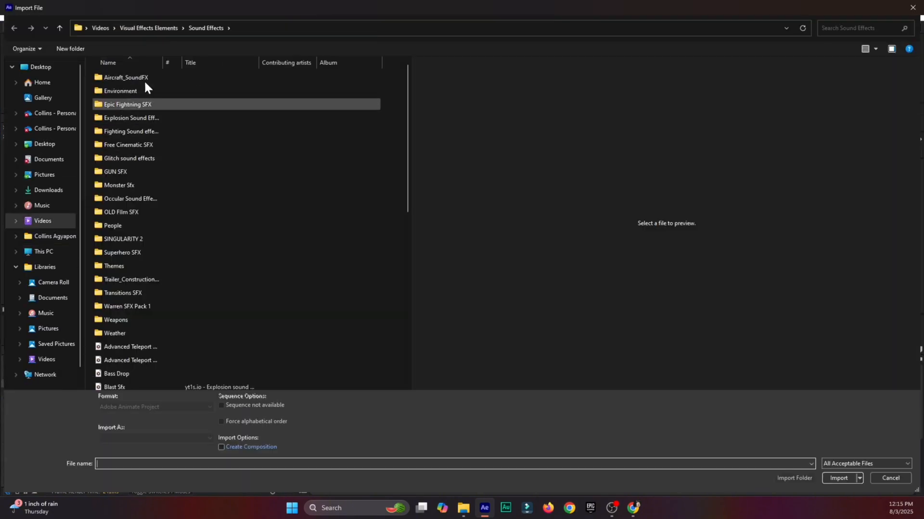
click(145, 25)
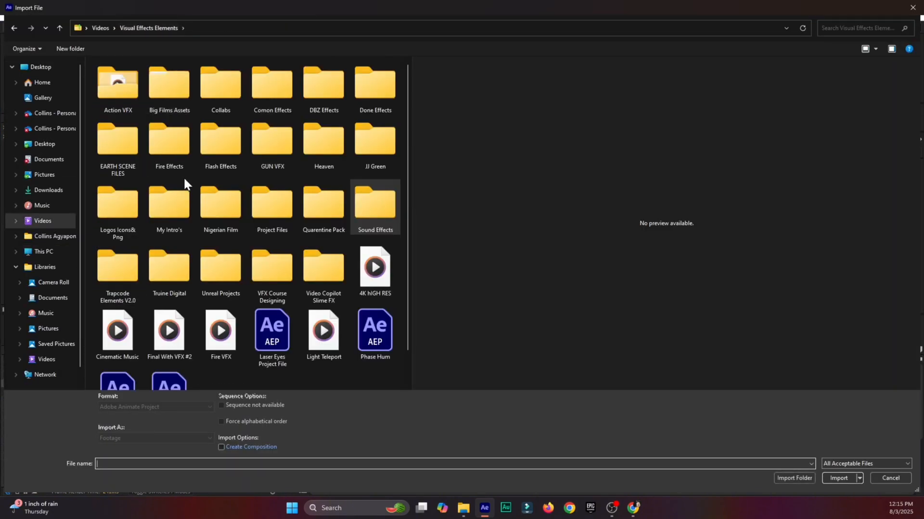
double_click(270, 87)
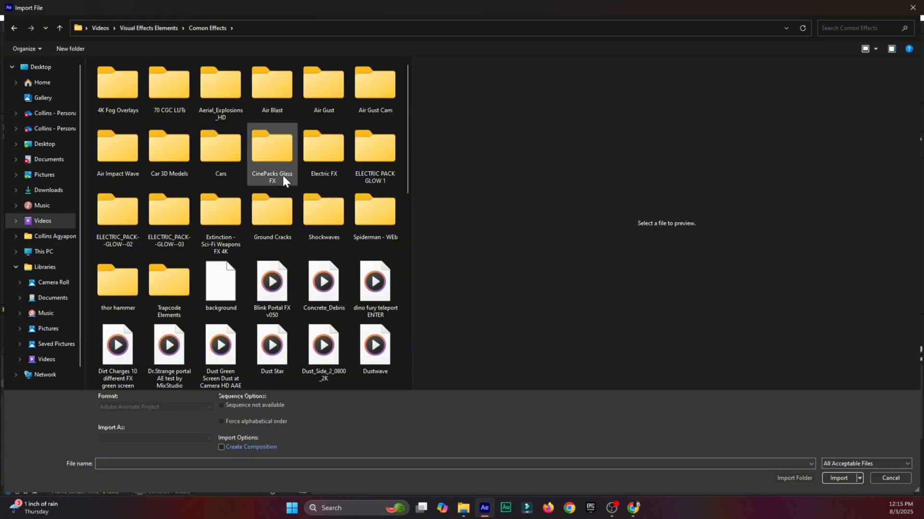
scroll(327, 153, down, 5)
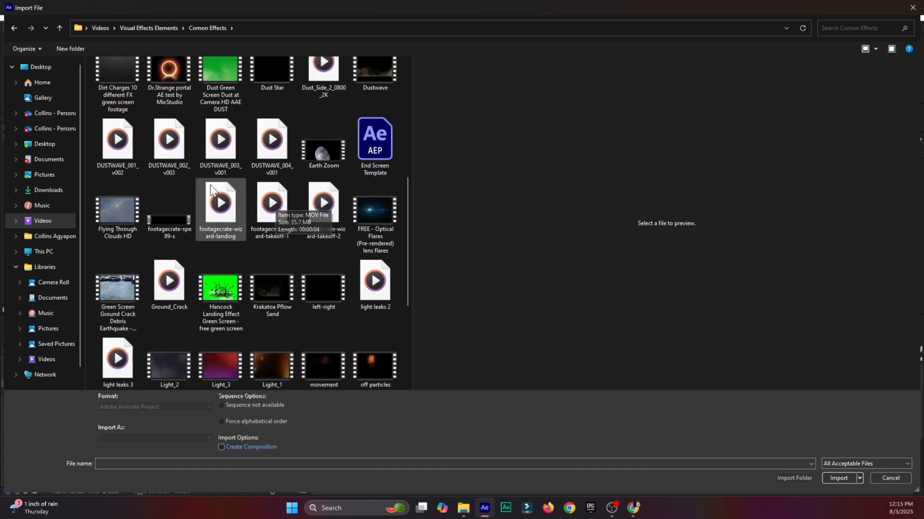
drag(293, 142, 146, 154)
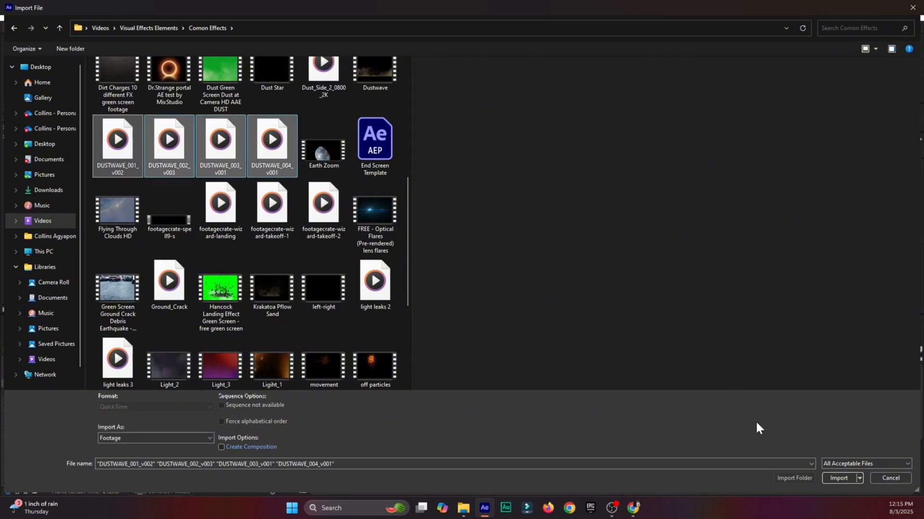
click(838, 478)
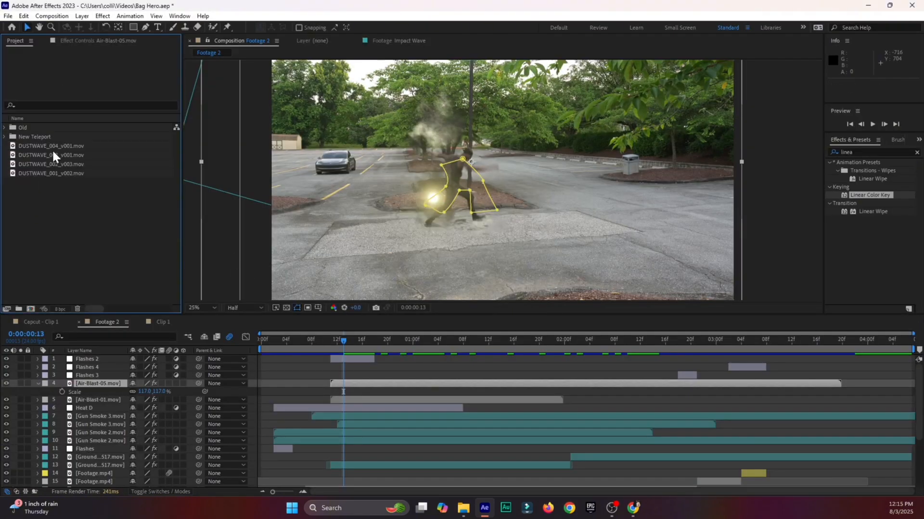
Preview the DUSTWAVE_004_v001.mov, DUSTWAVE_003_v001.mov and DUSTWAVE_001_v002.mov clips to compare their dust
double_click(52, 148)
key(space)
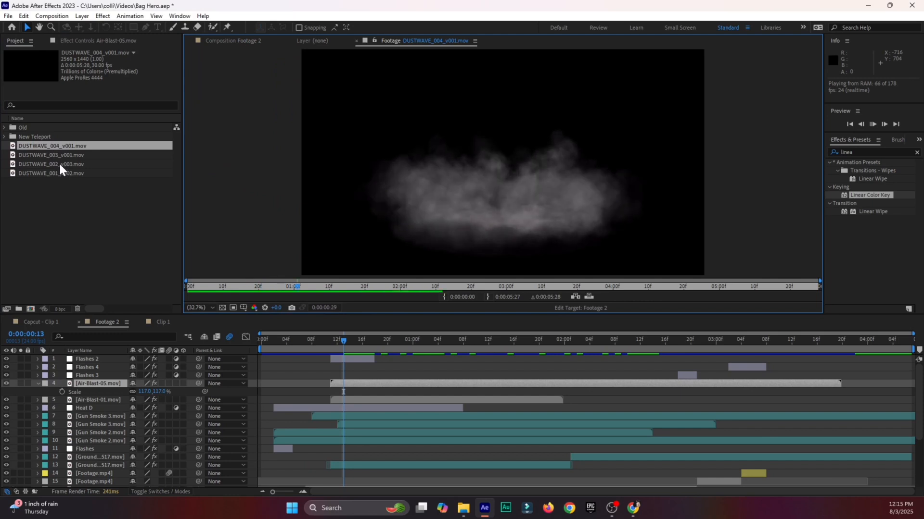
double_click(58, 157)
key(space)
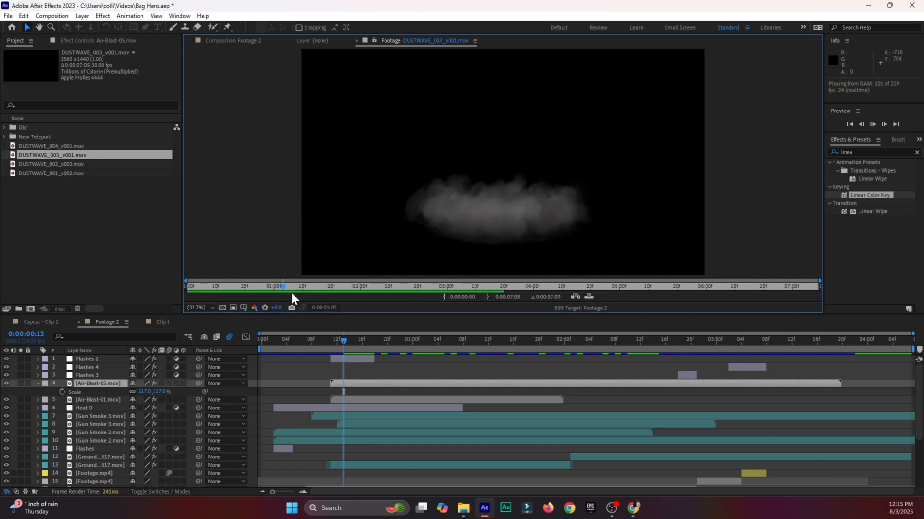
click(575, 286)
double_click(52, 173)
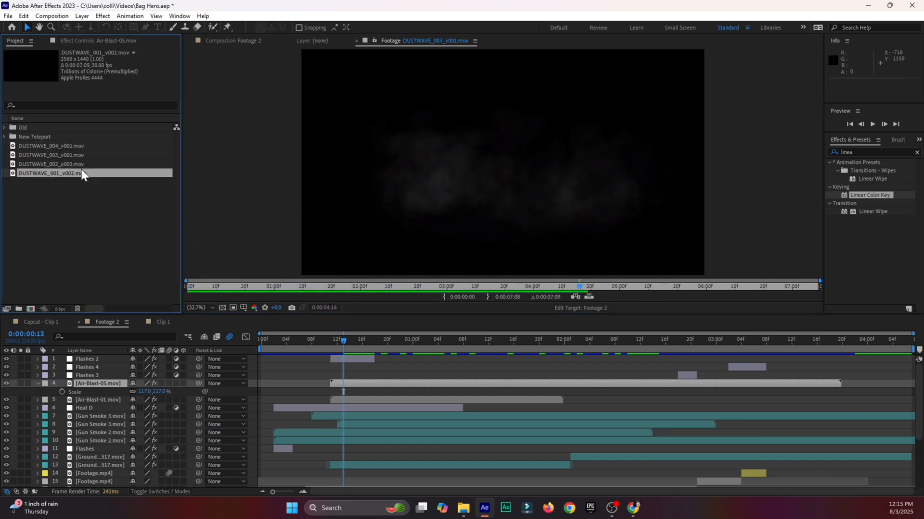
drag(290, 295, 453, 293)
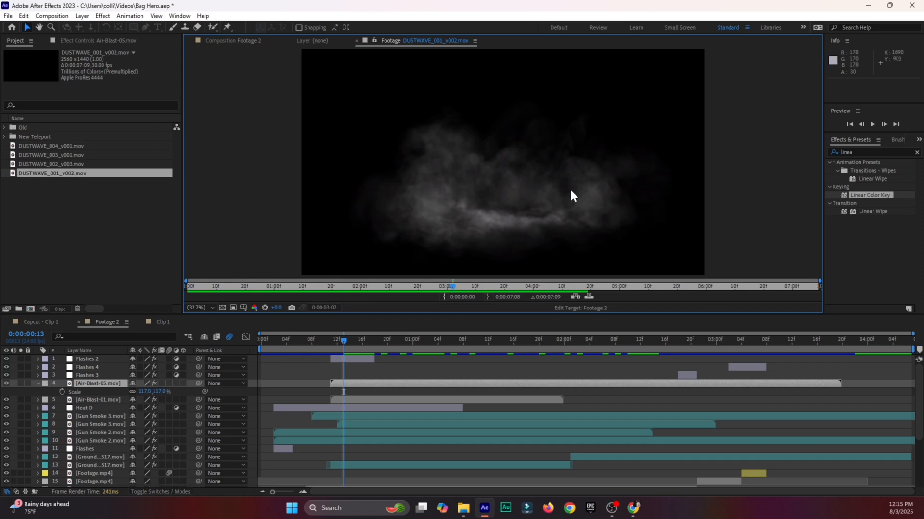
Add DUSTWAVE_001_v002.mov to Footage 2 starting at 0:00:00:11, and place its layer directly beneath the Air-Blast-01.mov layer
drag(342, 338, 333, 340)
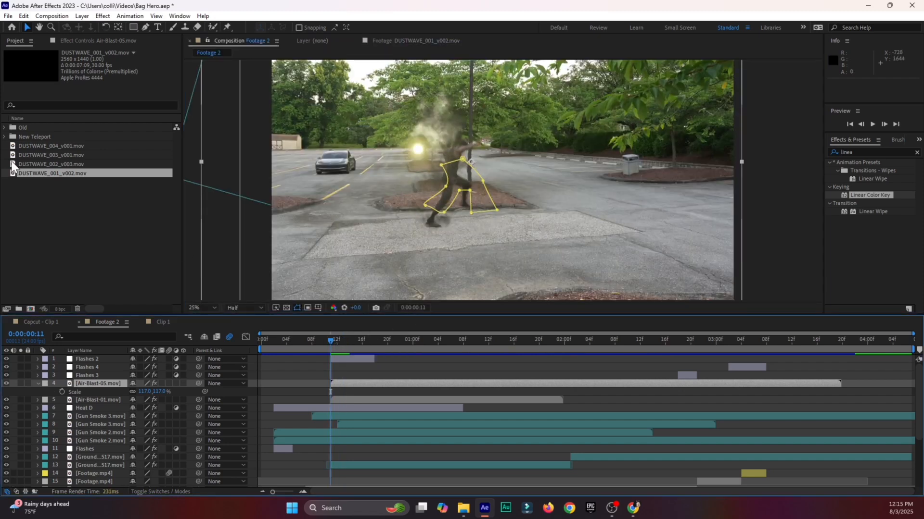
drag(26, 174, 339, 382)
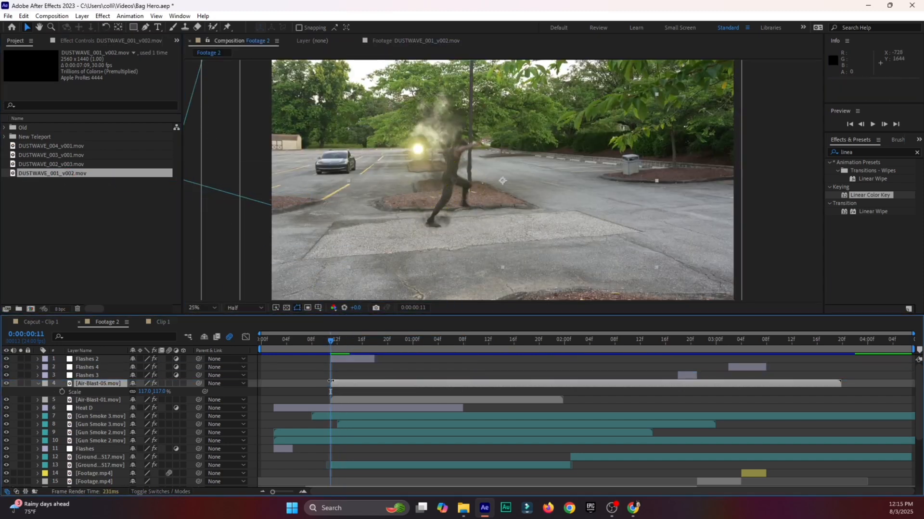
drag(333, 345, 426, 342)
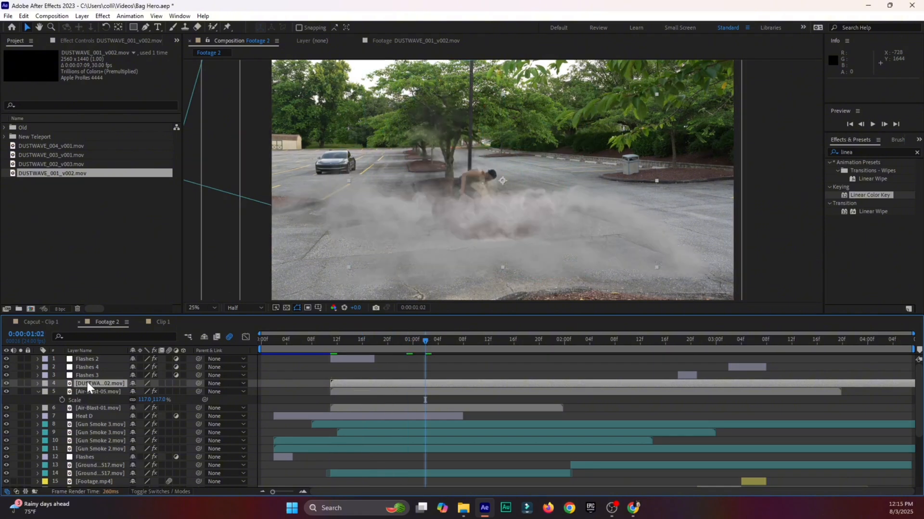
drag(87, 384, 89, 412)
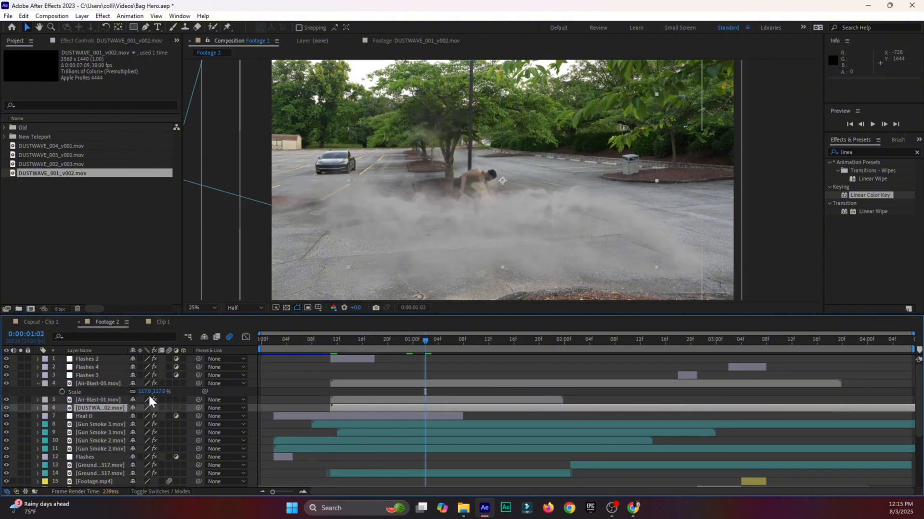
Move the dust wave slightly left and up in the frame, preview from frame 8, and scrub to 0:00:02:16
drag(477, 227, 451, 235)
click(308, 341)
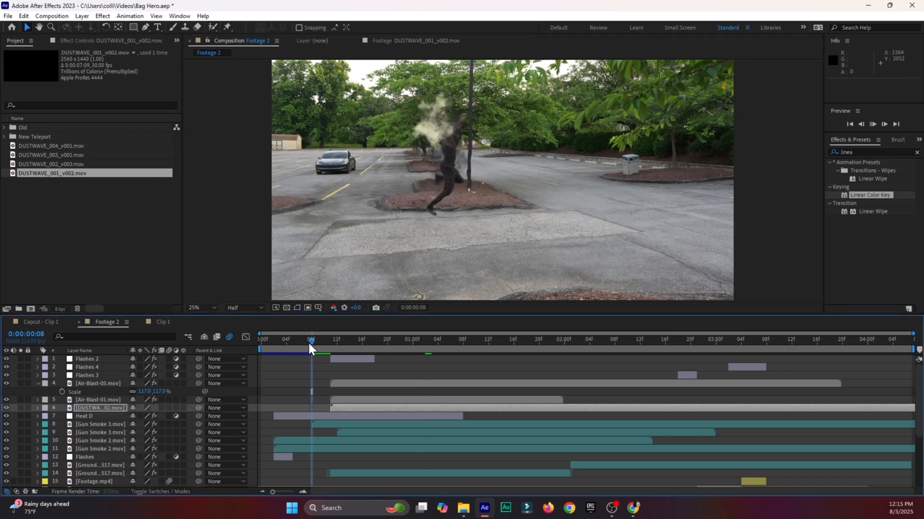
key(space)
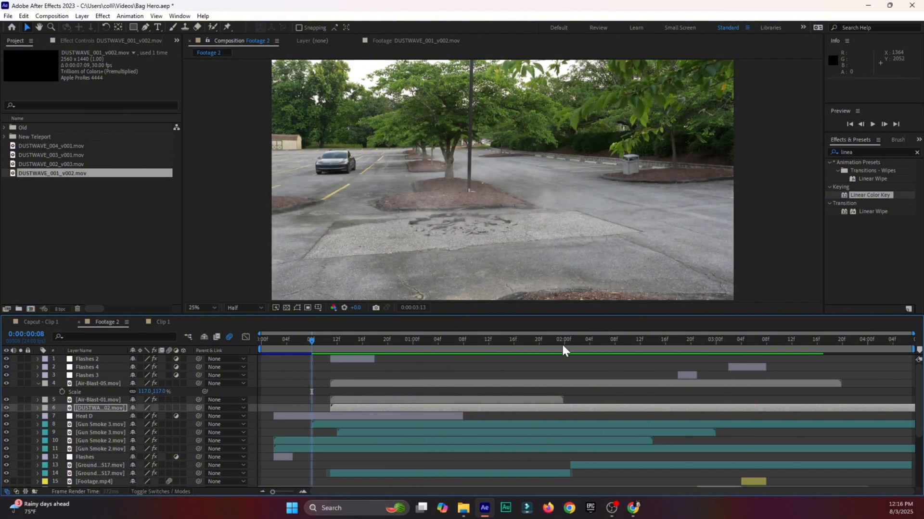
drag(562, 342, 665, 341)
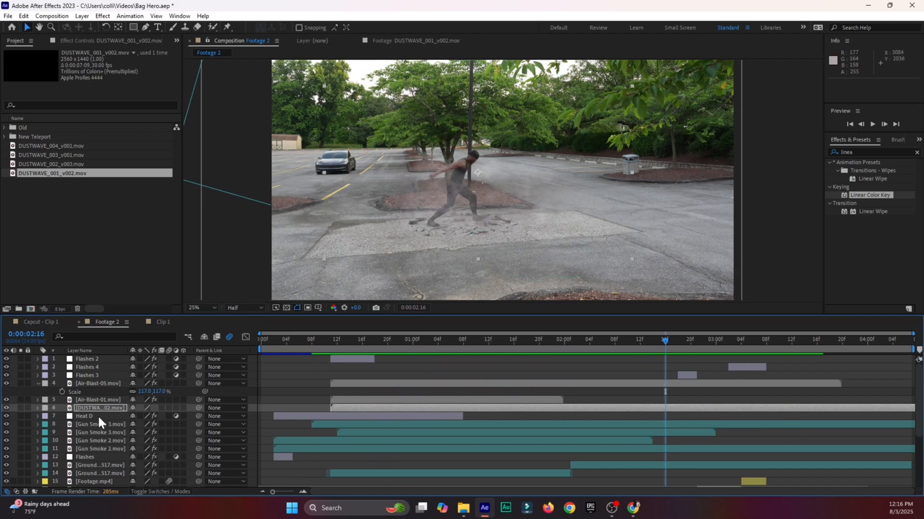
Set the DUSTWAVE_001_v002.mov layer's label colour to Orange and save the project
click(87, 409)
click(43, 411)
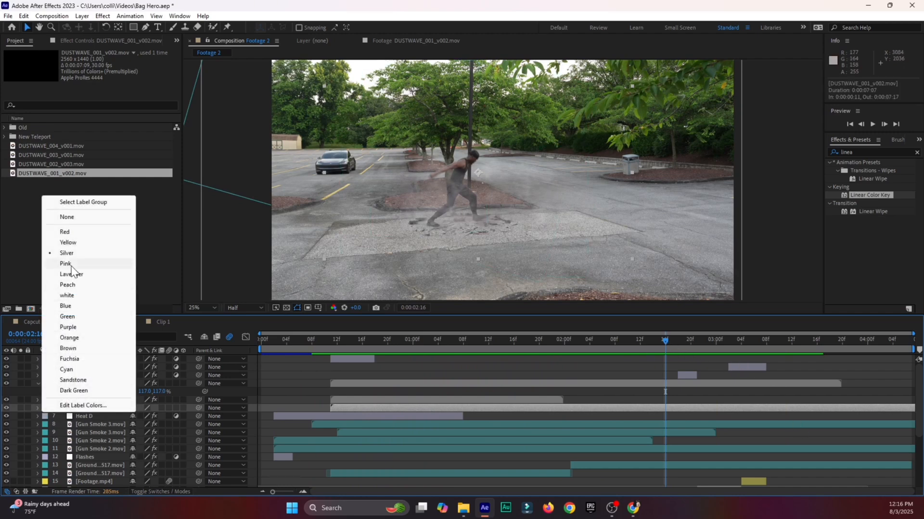
click(77, 345)
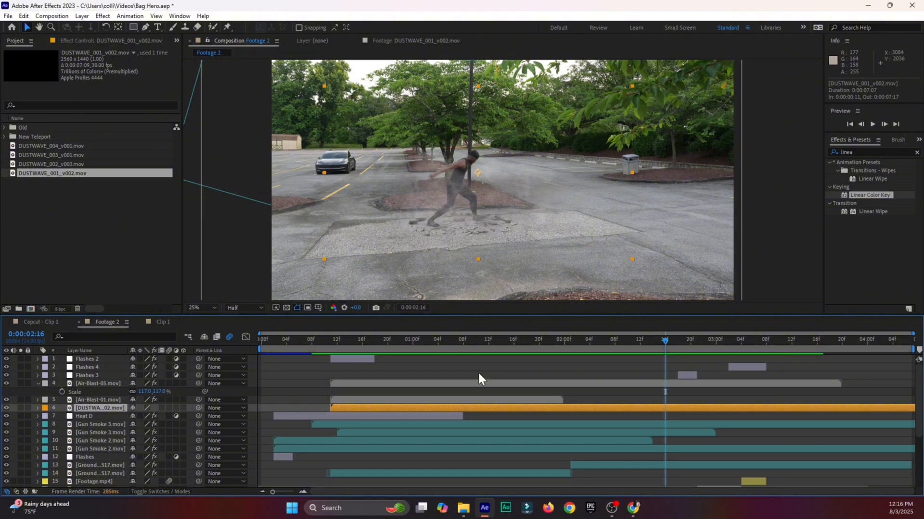
key(ctrl+s)
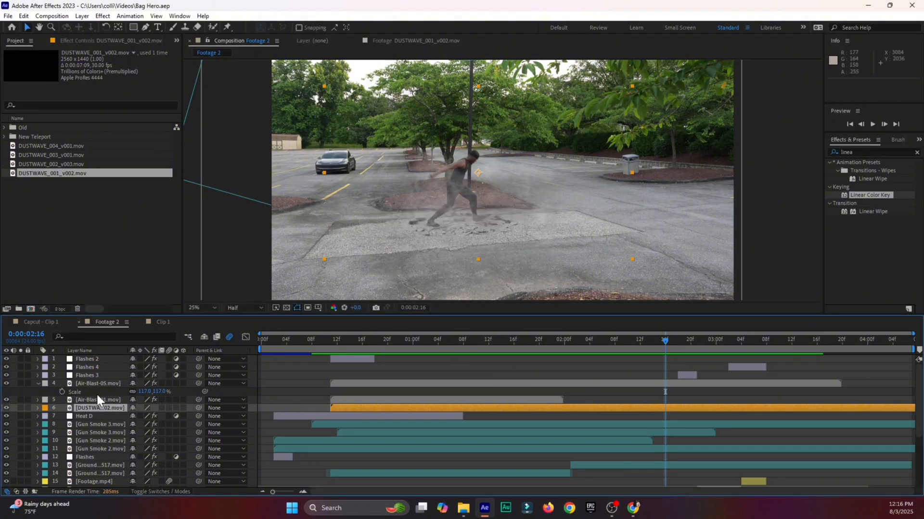
Give the Air-Blast-05.mov and Air-Blast-01.mov layers the same teal label colour as the Gun Smoke layers, and preview from frame 6
click(37, 383)
drag(55, 386, 70, 395)
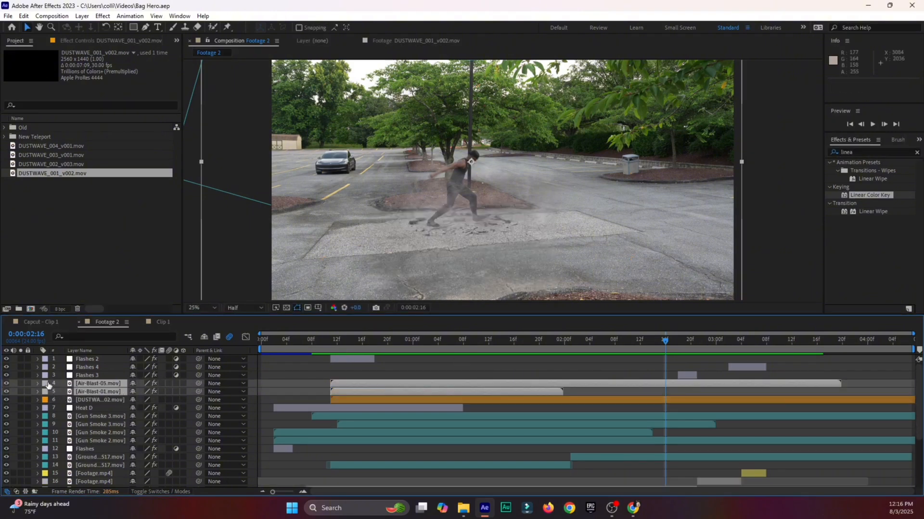
click(48, 384)
click(68, 335)
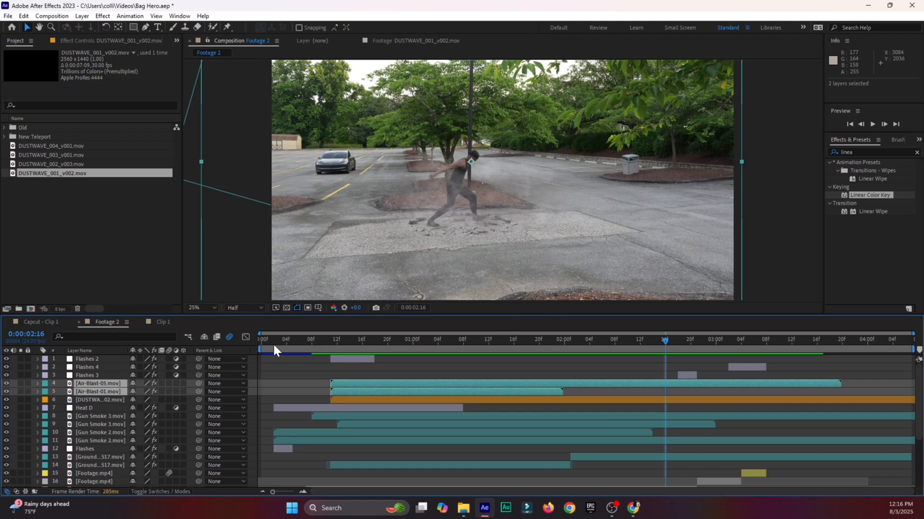
click(298, 343)
key(space)
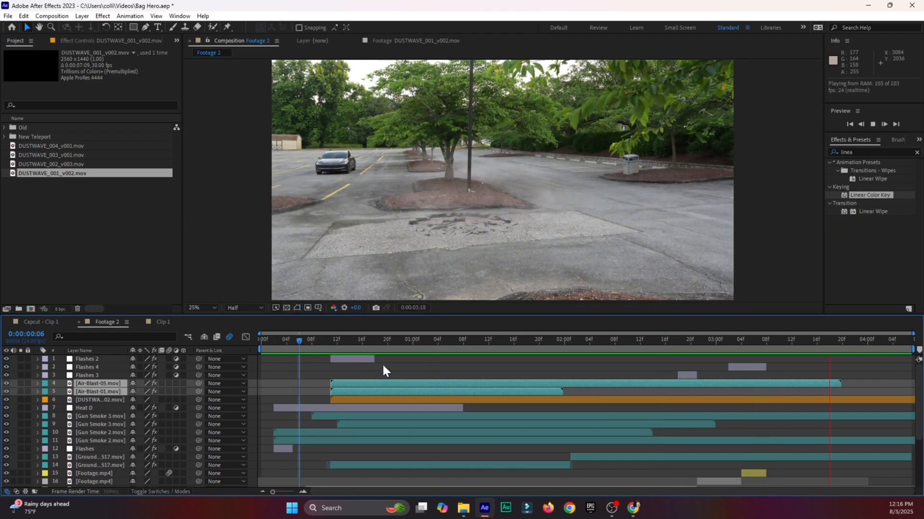
Check the dust around the landing by scrubbing between 0:00:01:02 and 0:00:02:14, and play the shot from 0:00:00:01
click(425, 352)
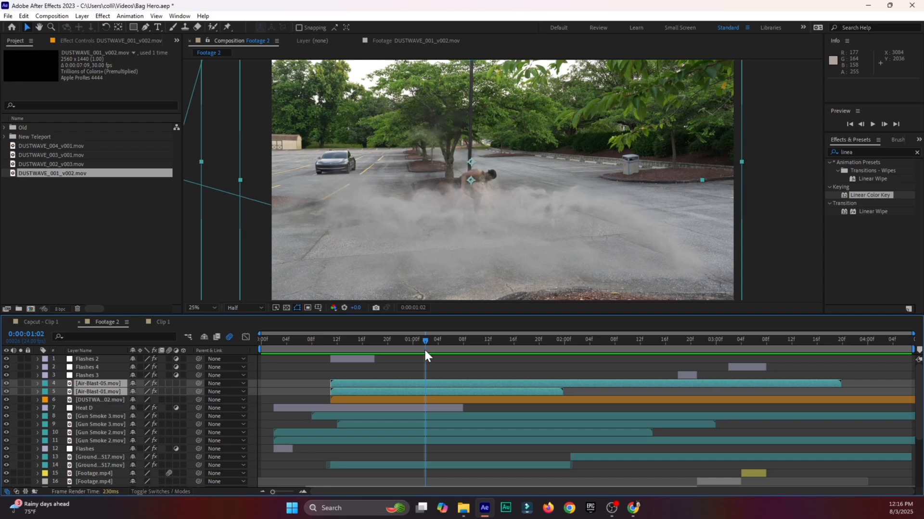
drag(336, 349, 440, 365)
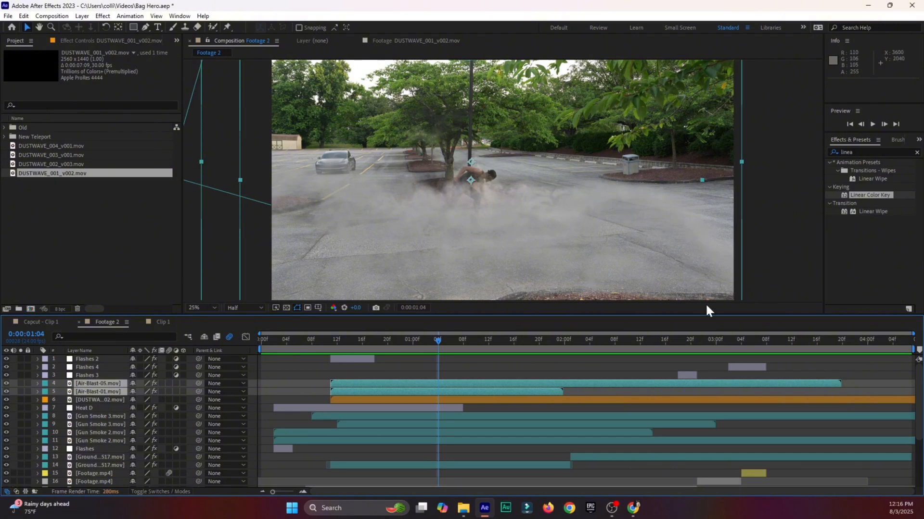
drag(429, 345, 634, 344)
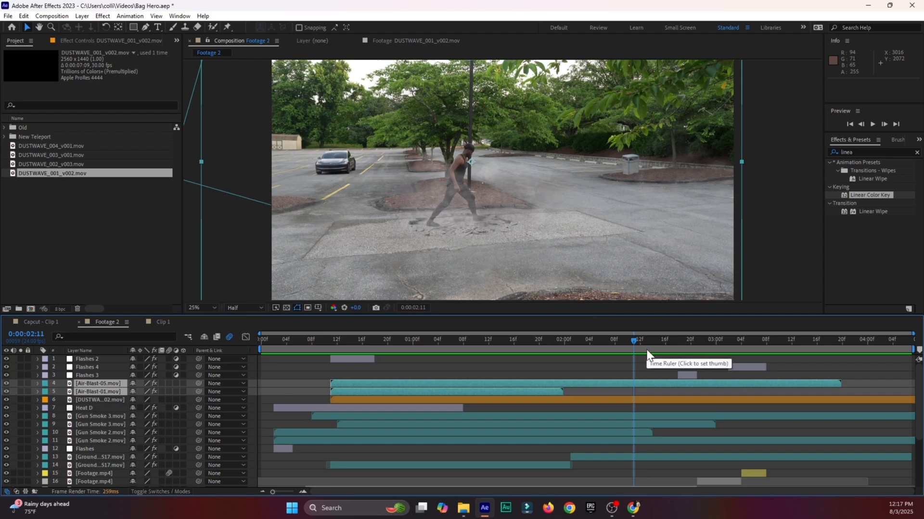
click(558, 342)
drag(567, 345, 595, 345)
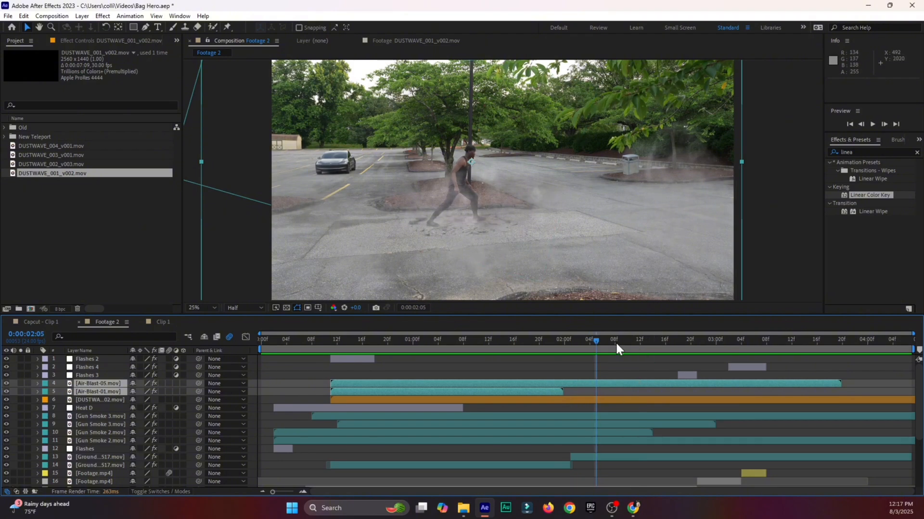
drag(616, 343, 653, 345)
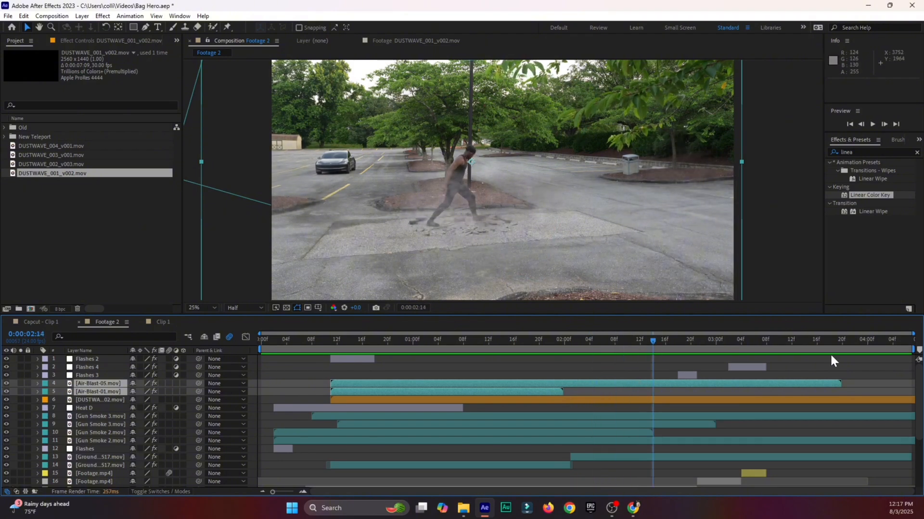
drag(669, 348, 267, 388)
key(space)
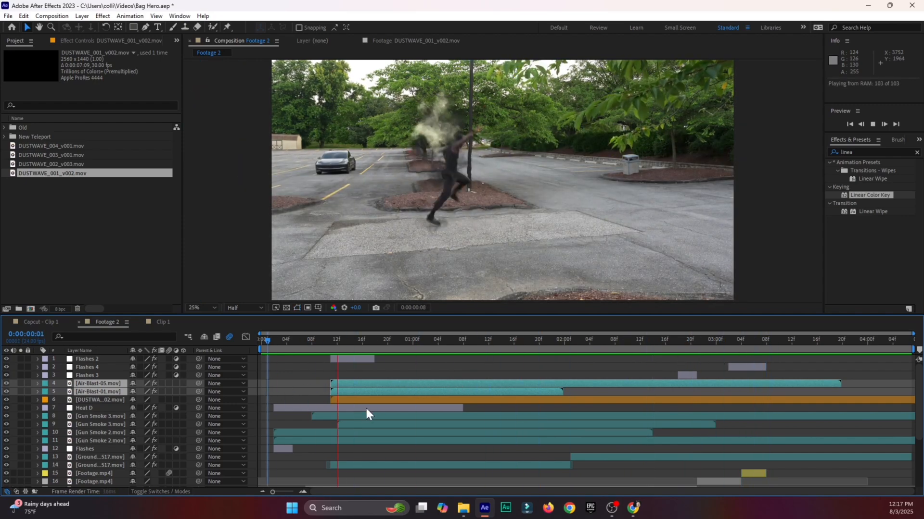
Save the project, replay the landing from 0:00:00:10 and return to 0:00:00:03 with no layers selected
key(ctrl+s)
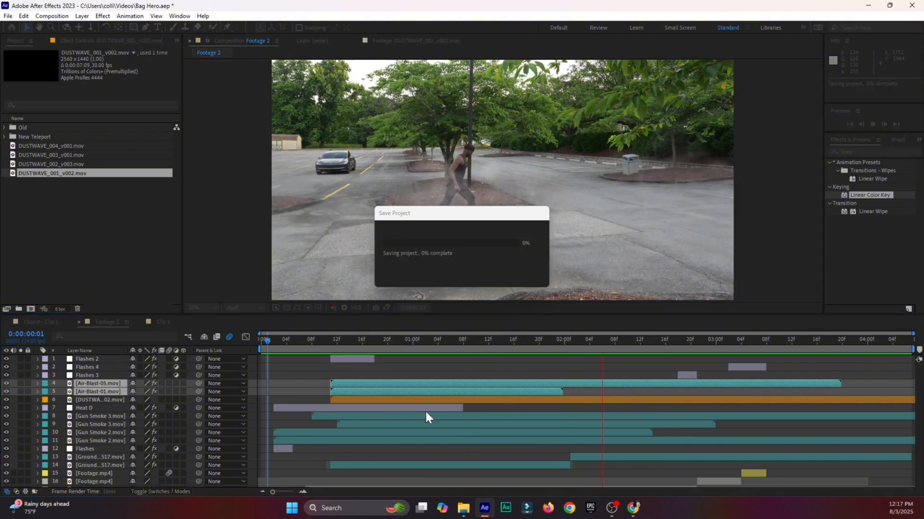
click(324, 345)
key(space)
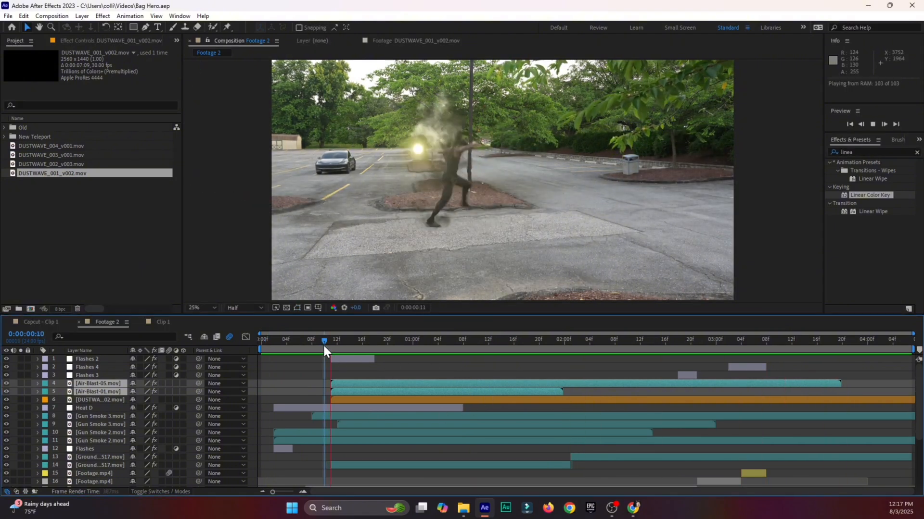
drag(324, 345, 280, 385)
click(263, 387)
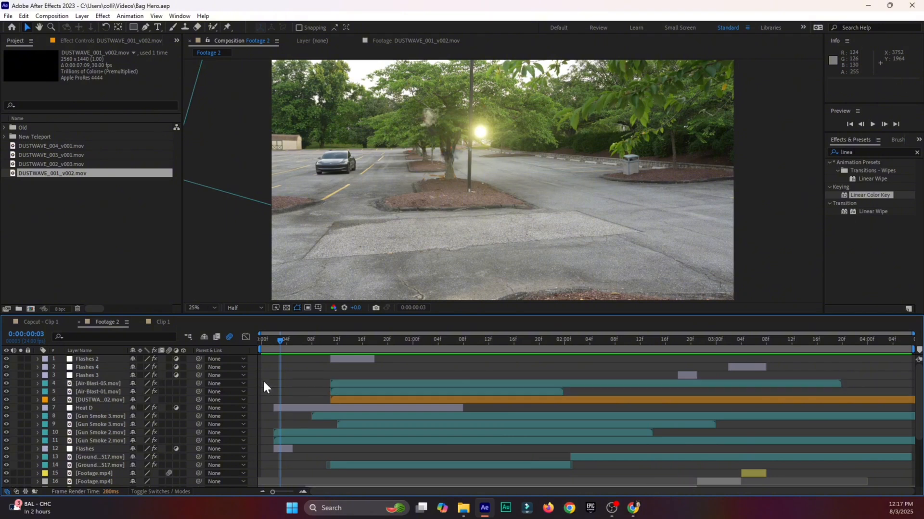
Move the four DUSTWAVE clips into the New Teleport folder and expand that folder
drag(30, 206, 49, 151)
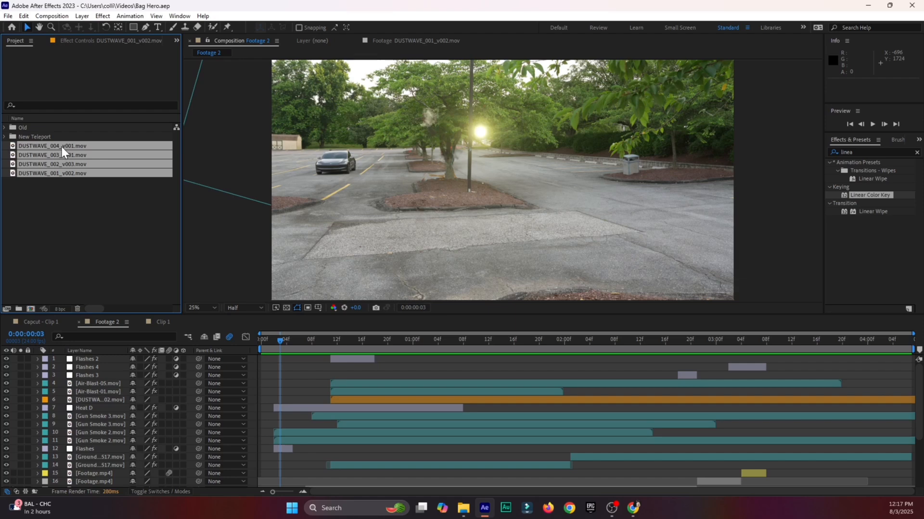
mouse_move(61, 146)
mouse_down()
mouse_move(91, 157)
mouse_move(54, 139)
mouse_up()
click(4, 136)
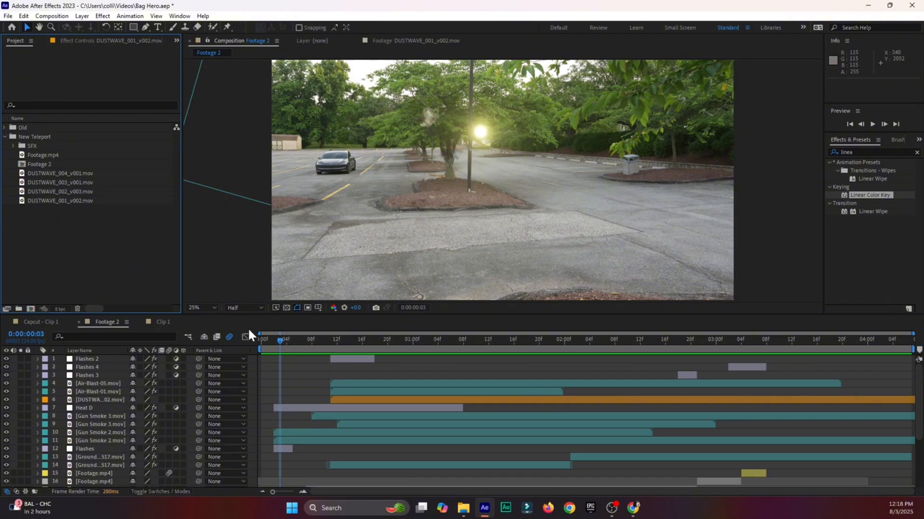
Go to 0:00:01:03 in Footage 2 and search the project items for "fli" to look through the Flicker clips
drag(283, 341, 432, 384)
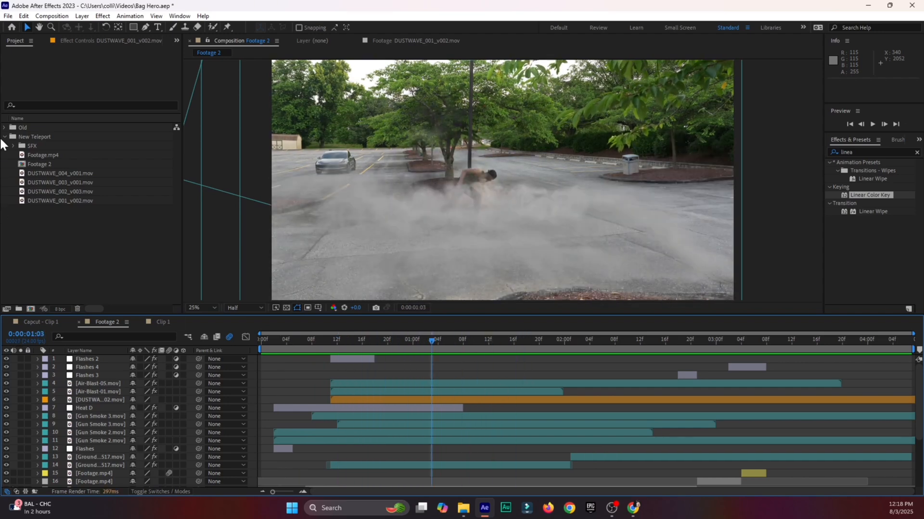
click(58, 105)
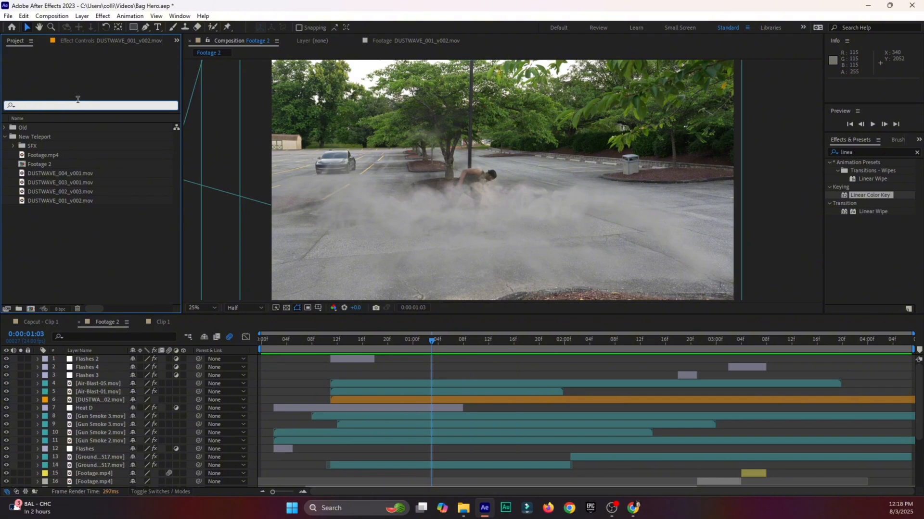
text(fli)
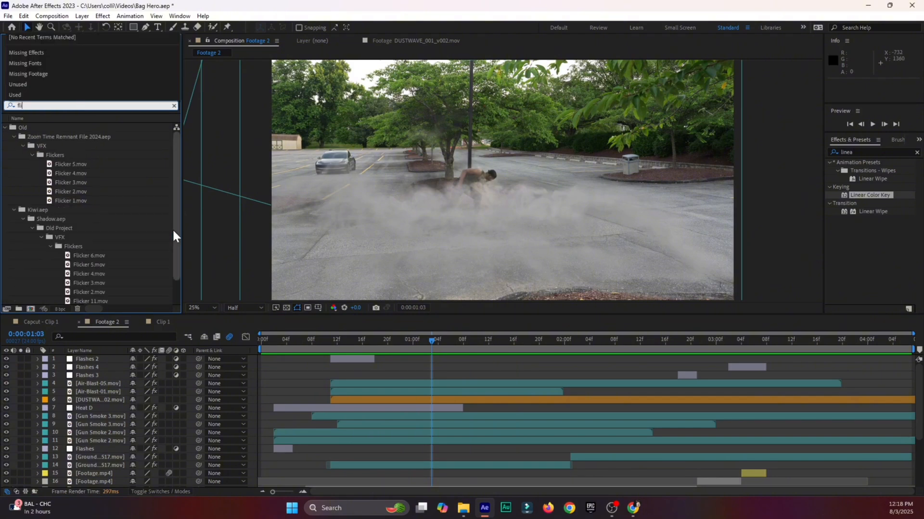
scroll(178, 227, down, 2)
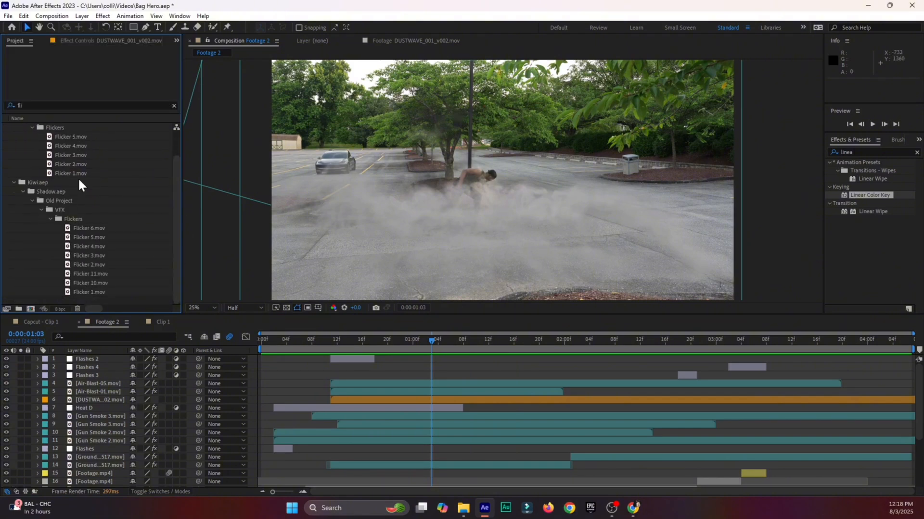
scroll(174, 250, up, 2)
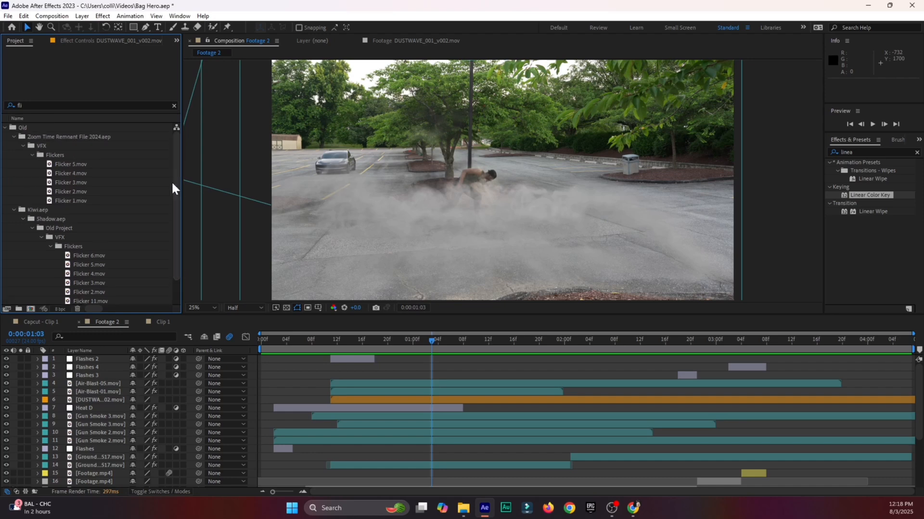
Scrub the lightning frames in the Clip 1 composition and copy its Flicker 1.mov layer at 0:00:00:09
click(163, 321)
mouse_move(319, 342)
mouse_down()
mouse_move(296, 342)
mouse_move(322, 349)
mouse_up()
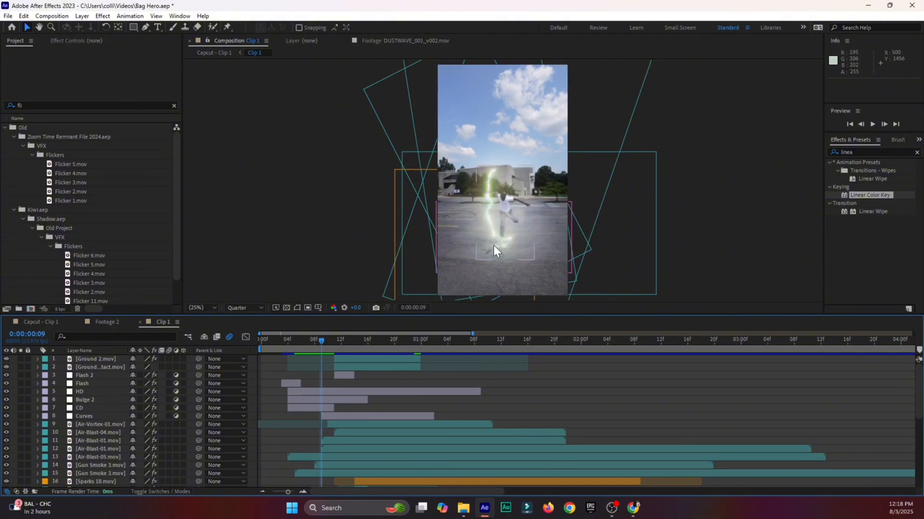
drag(325, 348, 353, 352)
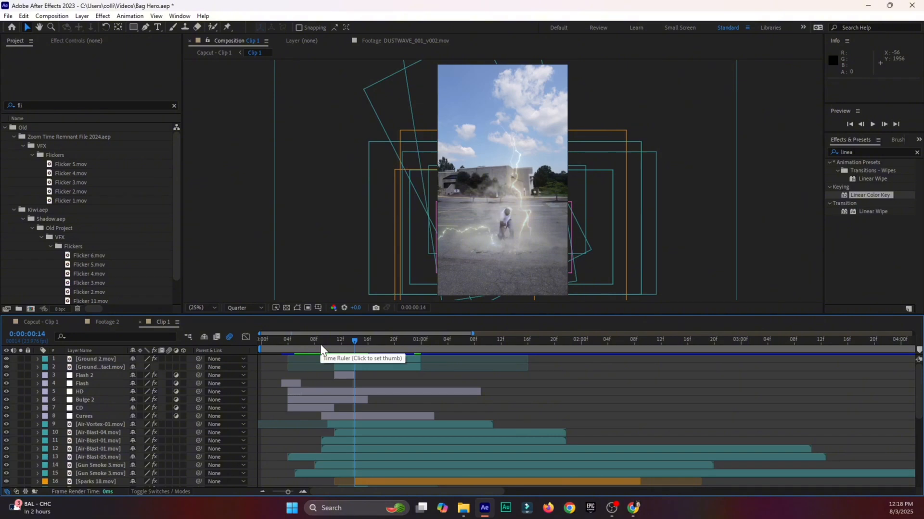
mouse_move(321, 346)
mouse_down()
mouse_move(310, 345)
mouse_move(322, 345)
mouse_up()
scroll(340, 417, down, 3)
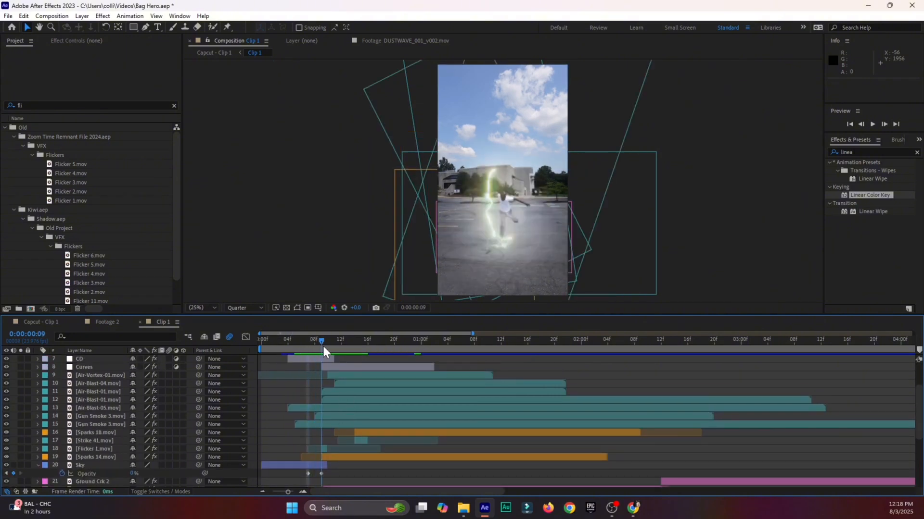
click(324, 449)
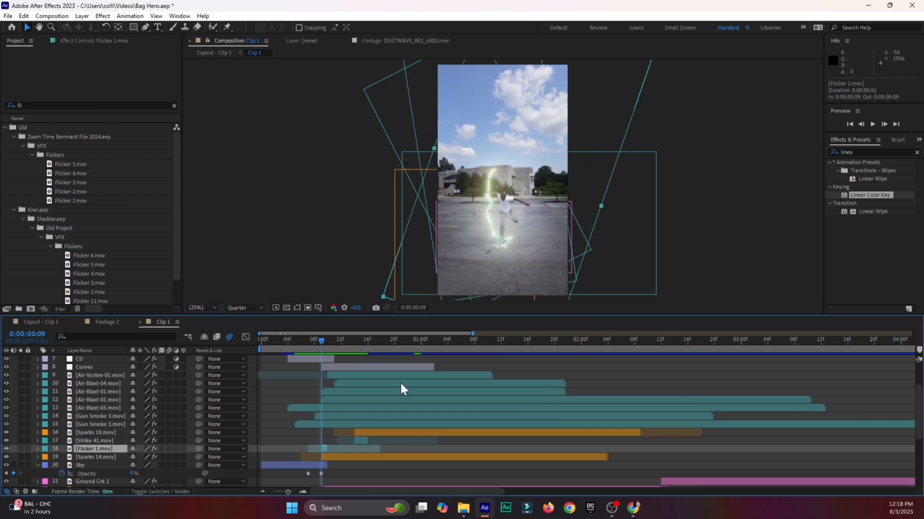
key(ctrl+c)
Return to Footage 2, save the project, go to 0:00:00:15 and paste the Flicker 1.mov layer above Flashes 2
click(105, 322)
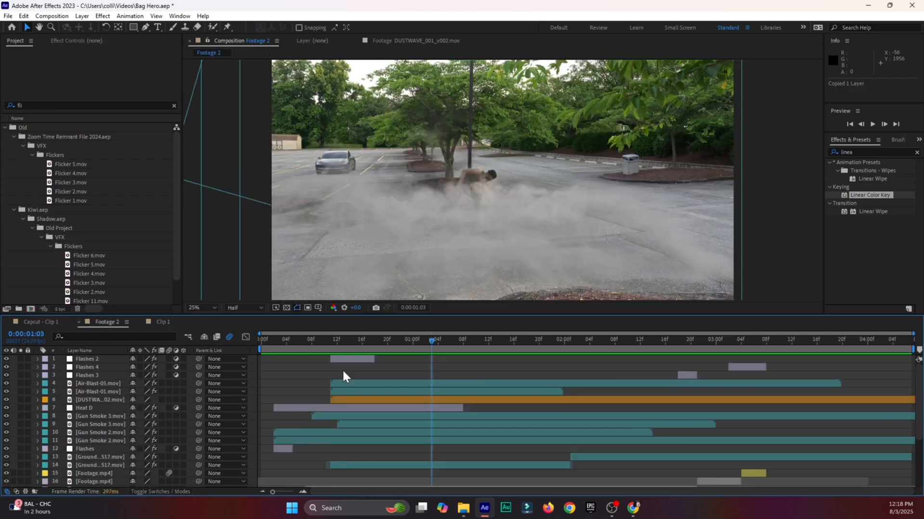
click(406, 340)
key(ctrl+s)
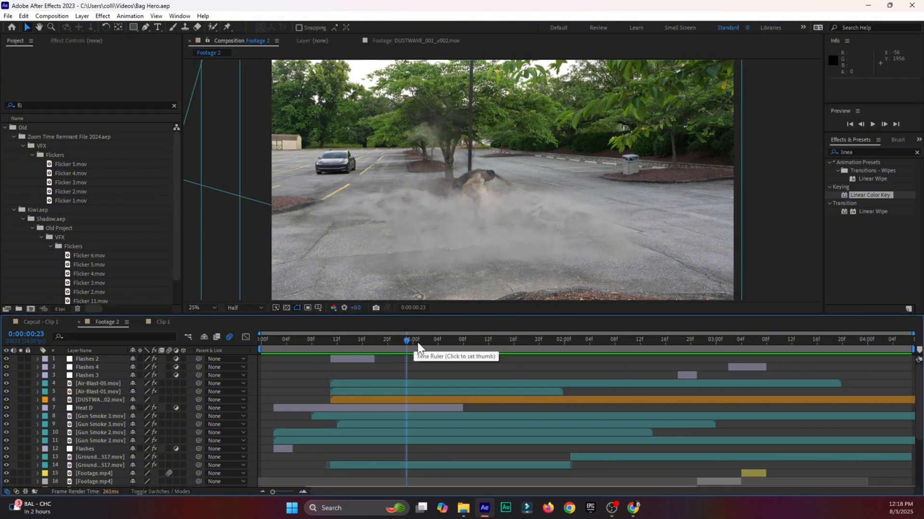
drag(407, 340, 356, 341)
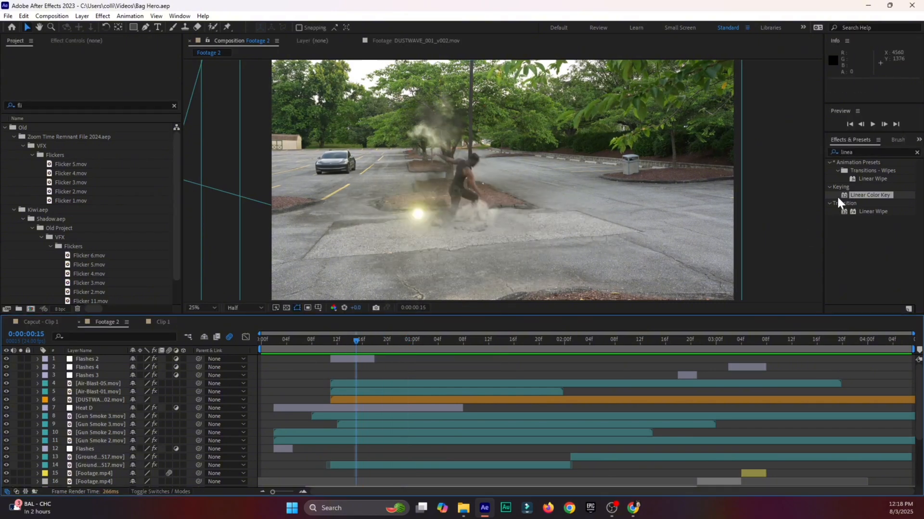
click(881, 154)
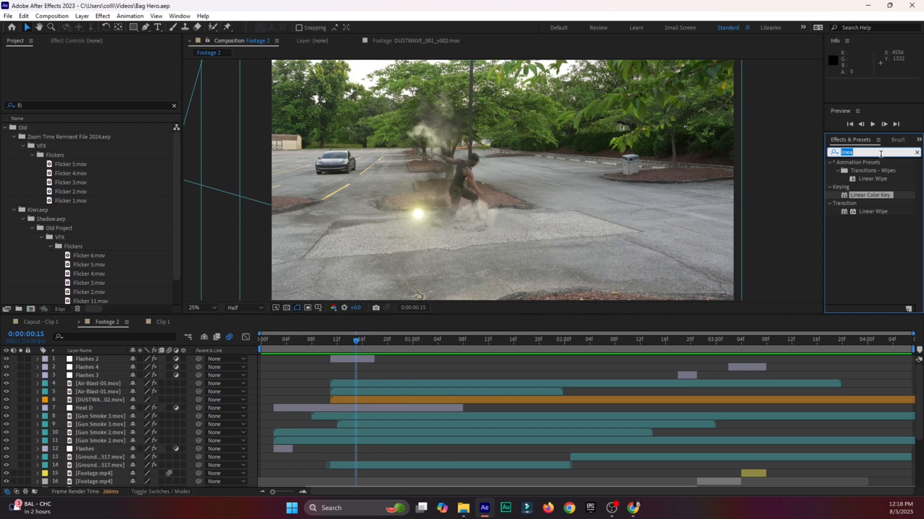
click(360, 373)
key(ctrl+v)
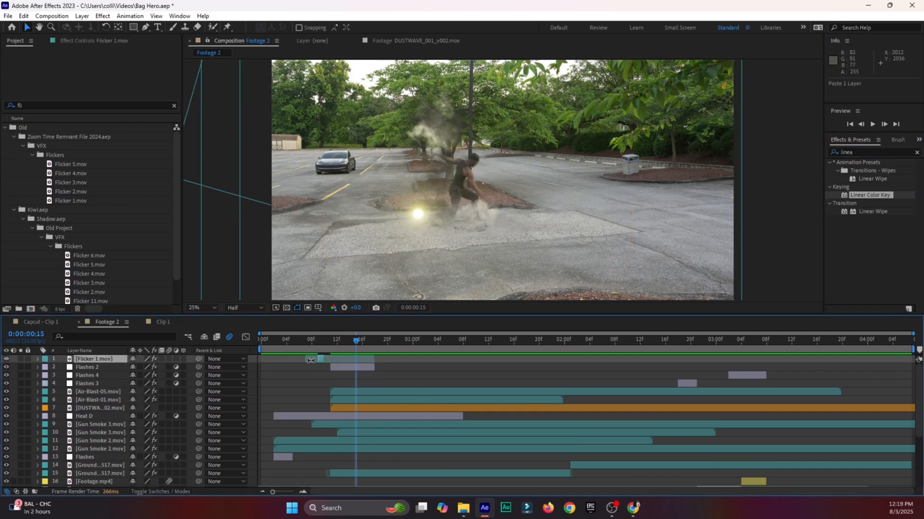
Add a white 3840 × 2160 px solid named White Solid 2 above the Flicker 1.mov layer
right_click(352, 382)
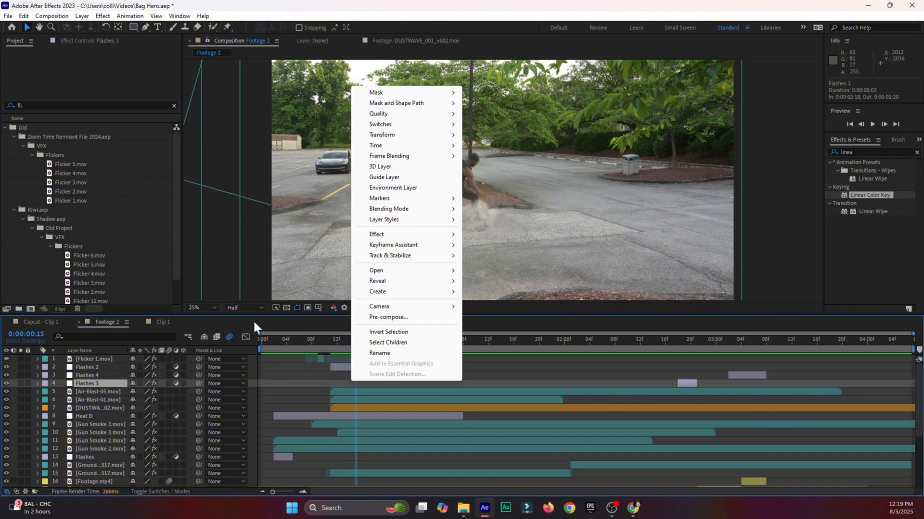
click(289, 403)
key(ctrl+y)
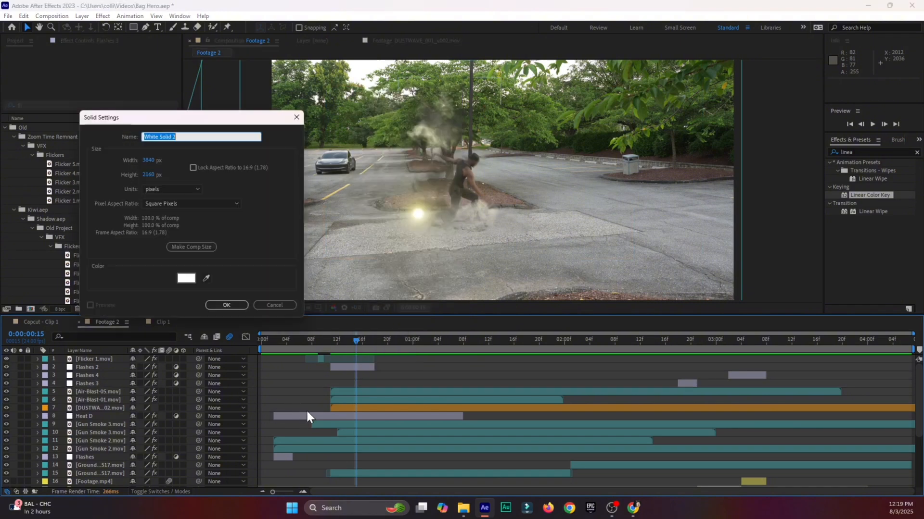
click(226, 307)
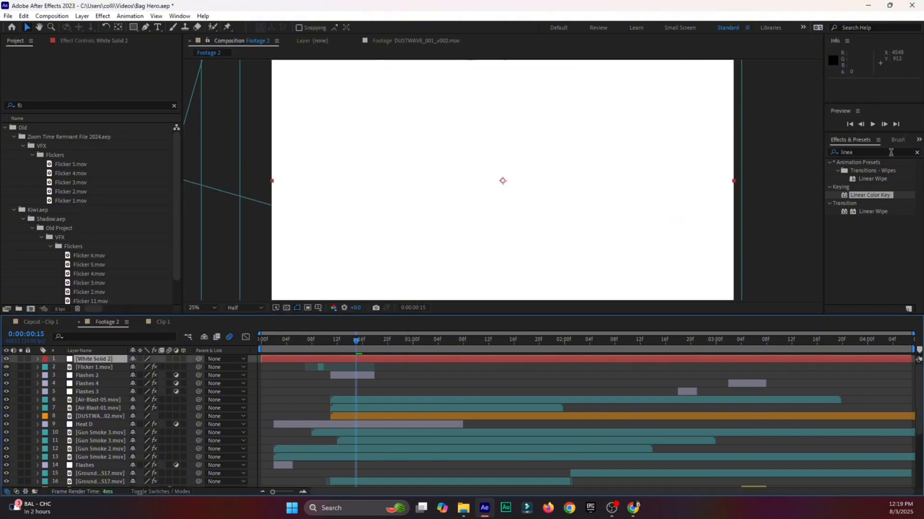
Find the Advanced Lightning effect, apply it to White Solid 2 and move the bolt's origin to 580, 584
drag(886, 152, 795, 153)
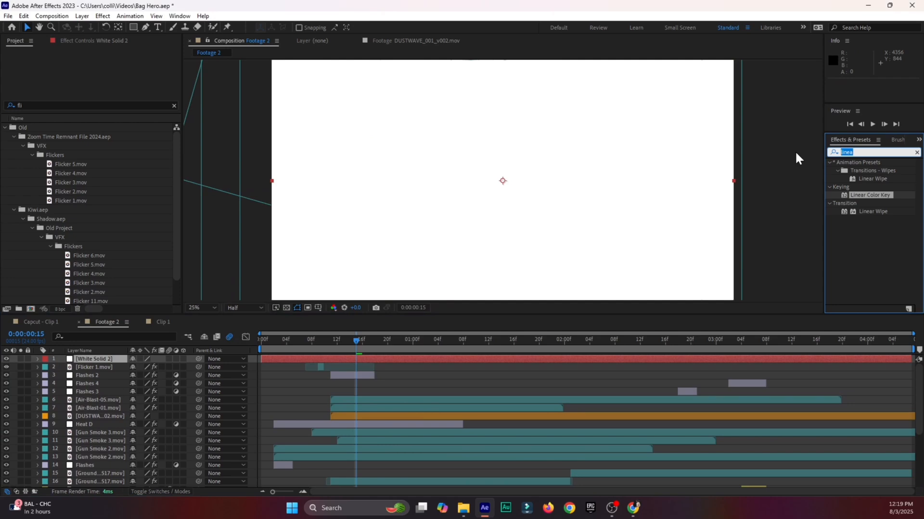
text(lig)
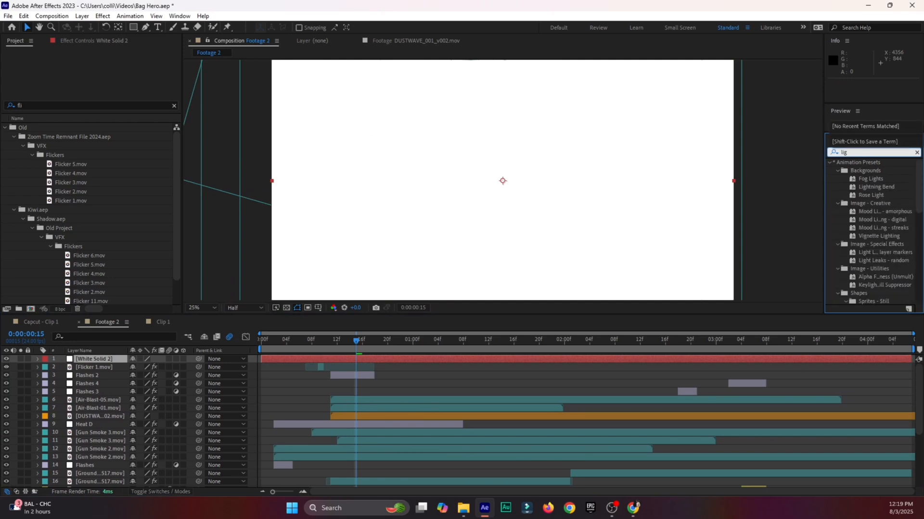
text(ht)
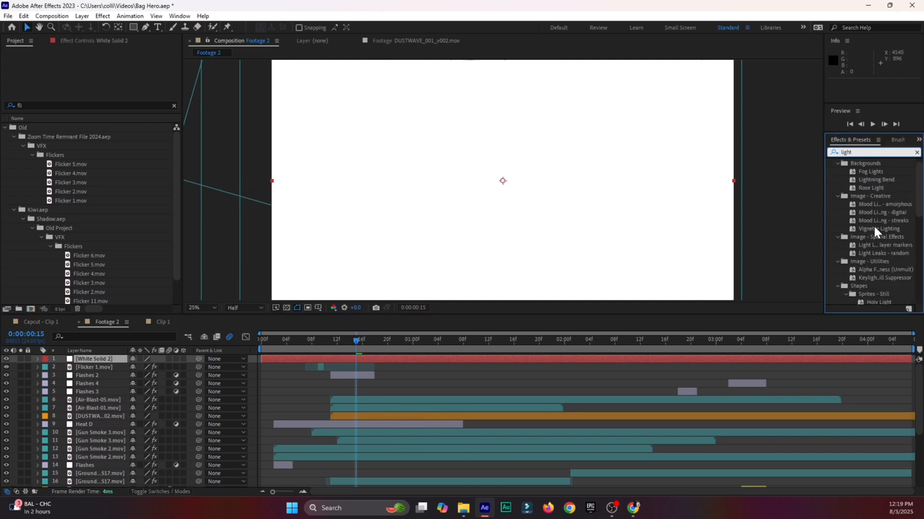
drag(919, 166, 919, 223)
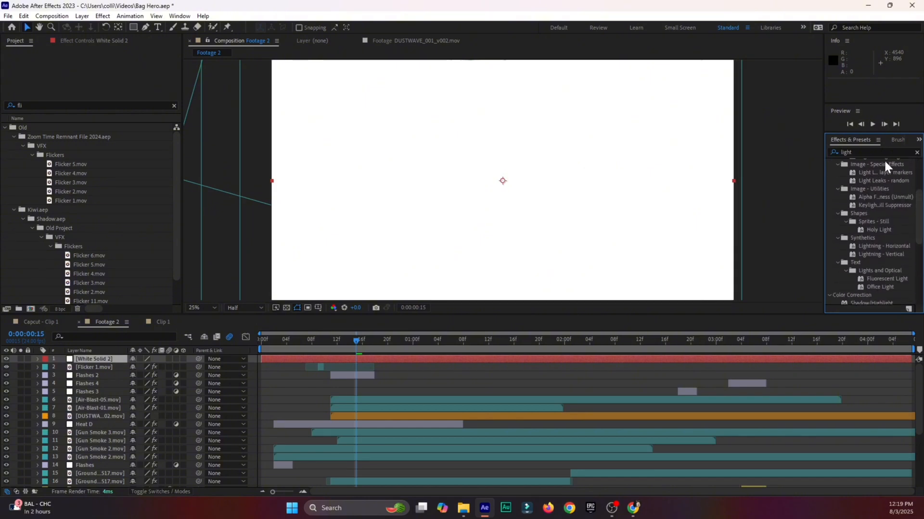
click(841, 152)
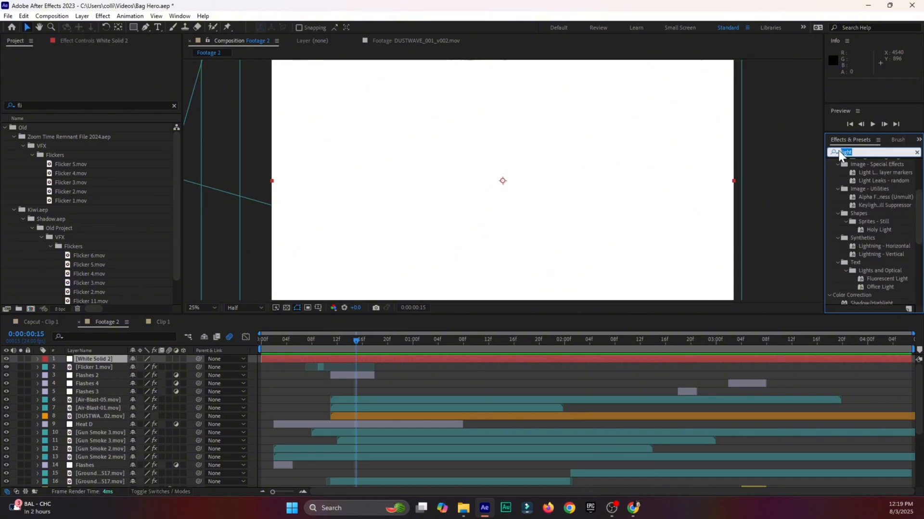
text(advb)
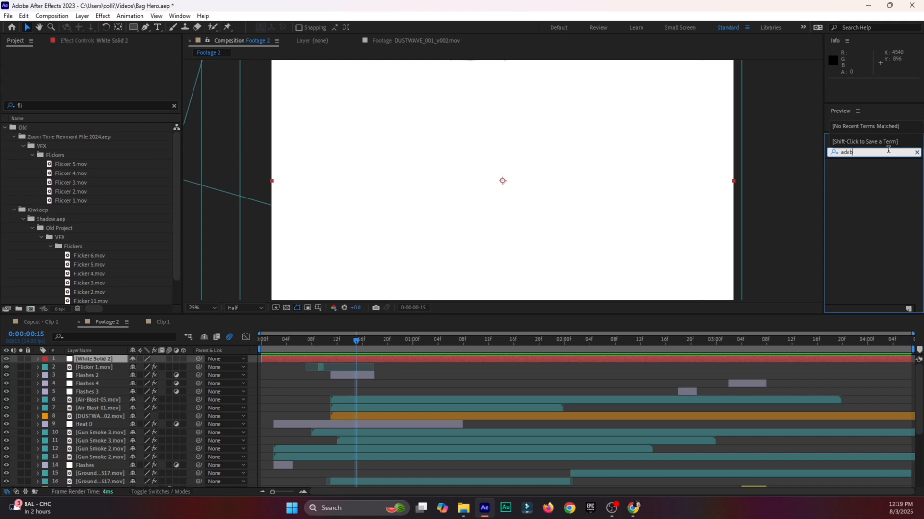
key(BackSpace)
click(873, 197)
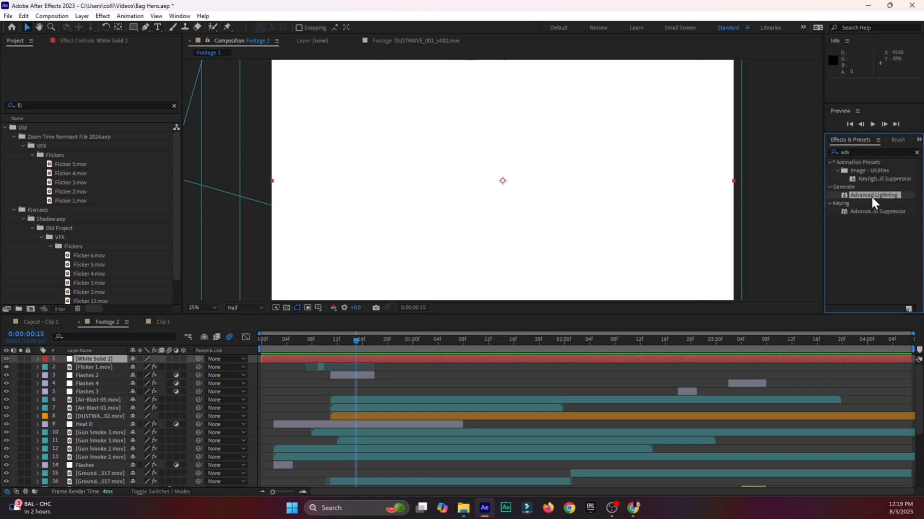
drag(870, 195, 443, 357)
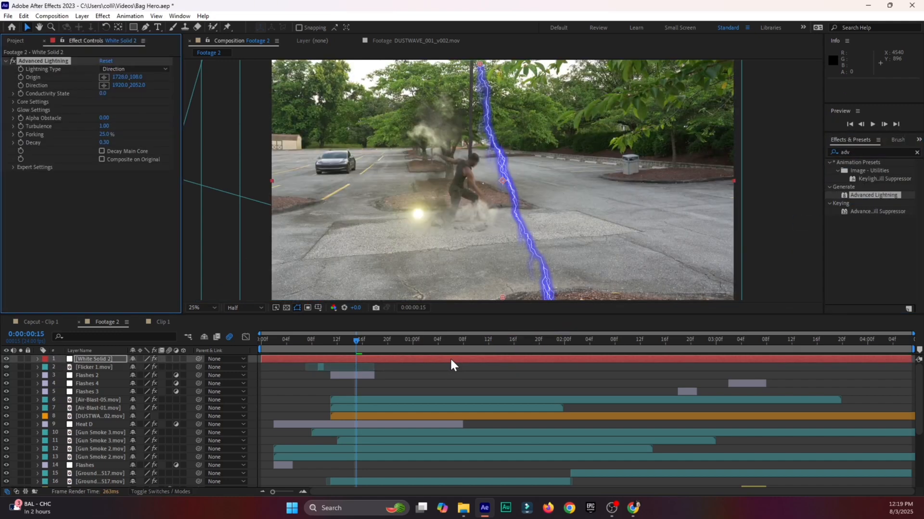
drag(479, 62, 341, 122)
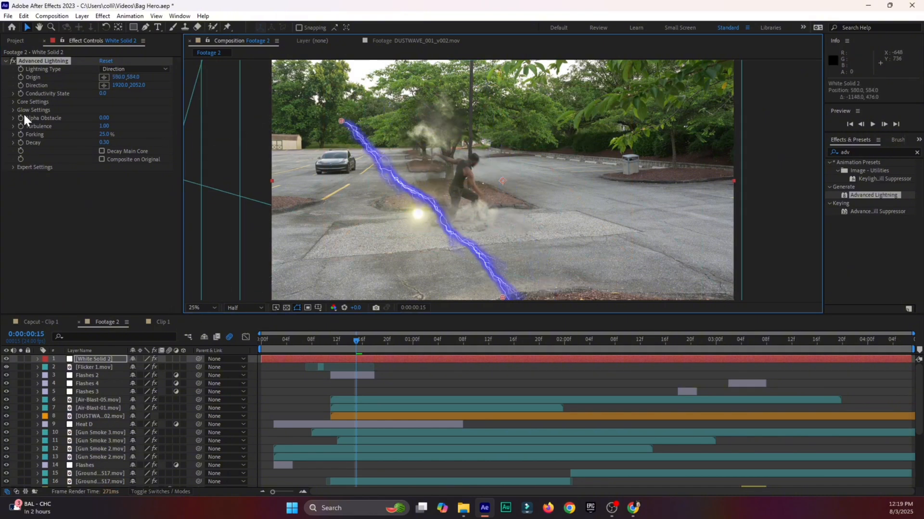
Set the Advanced Lightning glow color to light blue 32C3FF and its glow opacity to 25%
click(12, 101)
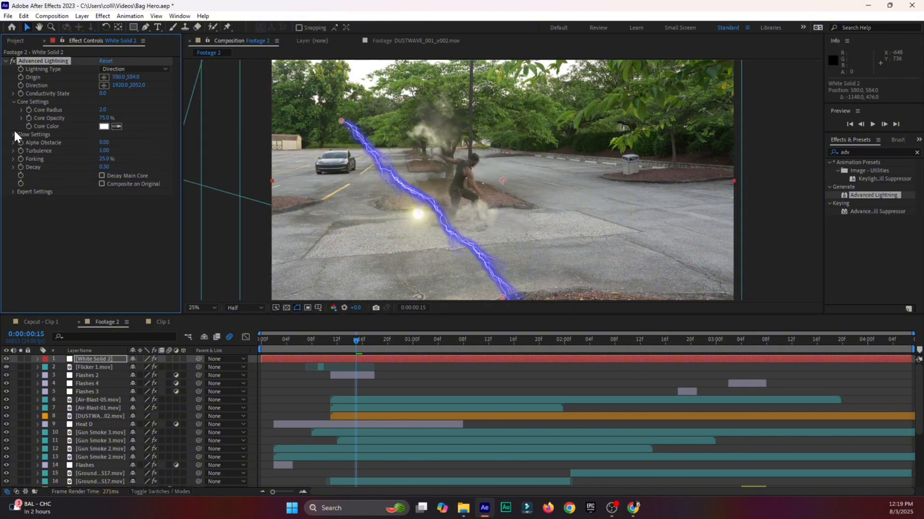
click(14, 134)
click(103, 160)
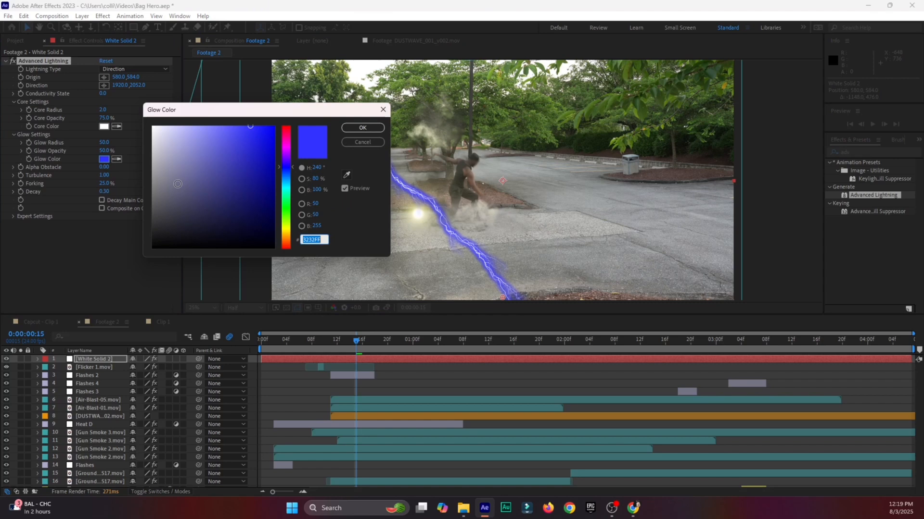
click(289, 180)
drag(289, 179, 289, 182)
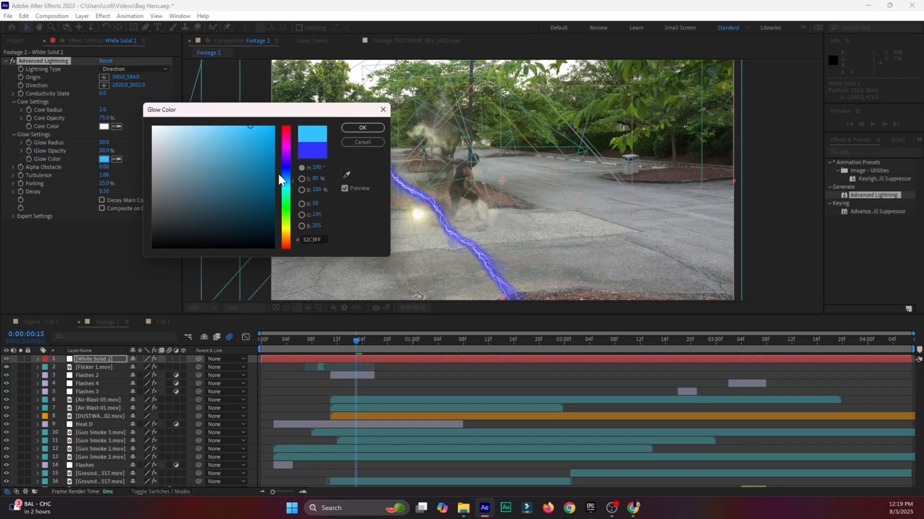
click(362, 128)
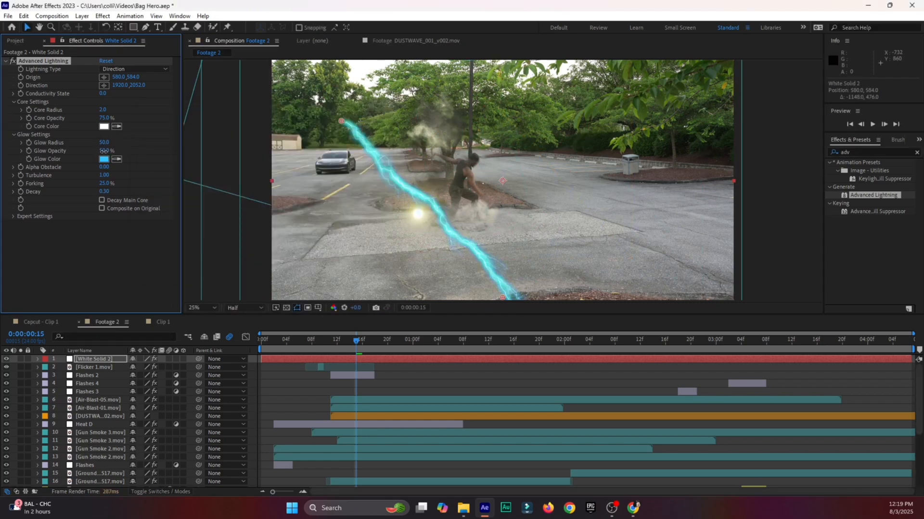
drag(104, 151, 92, 151)
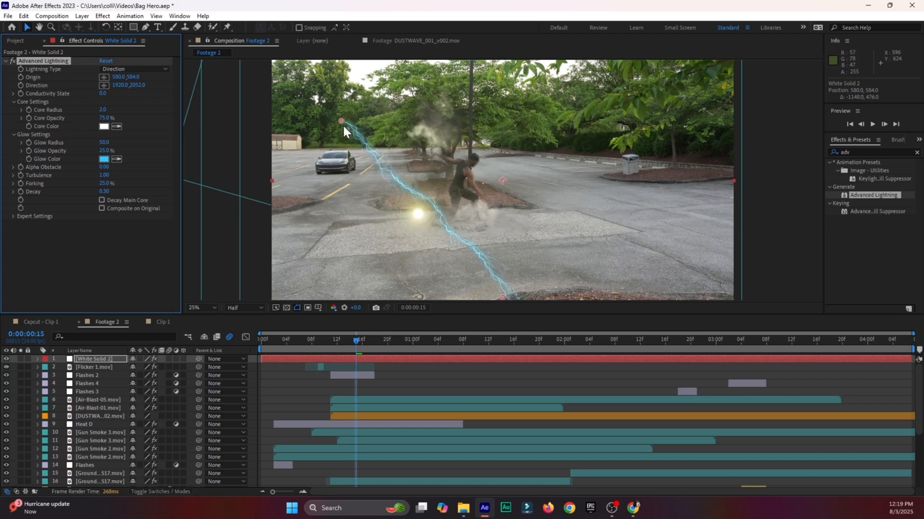
Delete the White Solid 2 layer with its lightning effect and save the project
click(418, 360)
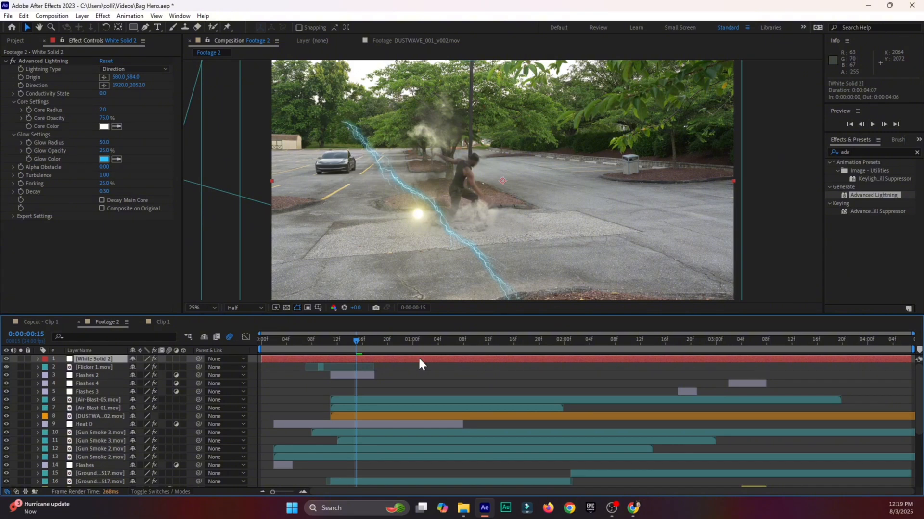
key(Delete)
key(ctrl+s)
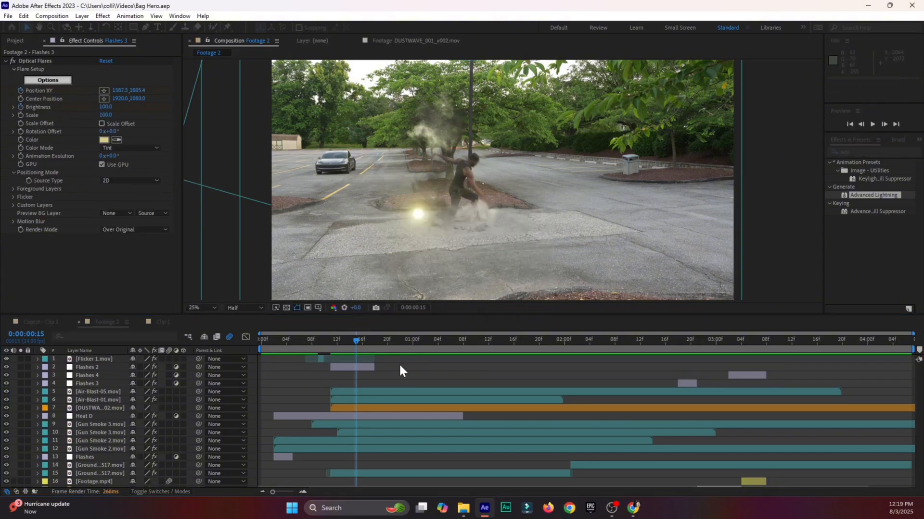
Inspect the Flicker 1.mov layer at 0:00:00:10 and check the color used by its VC Color Vibrance effect
drag(310, 341, 319, 342)
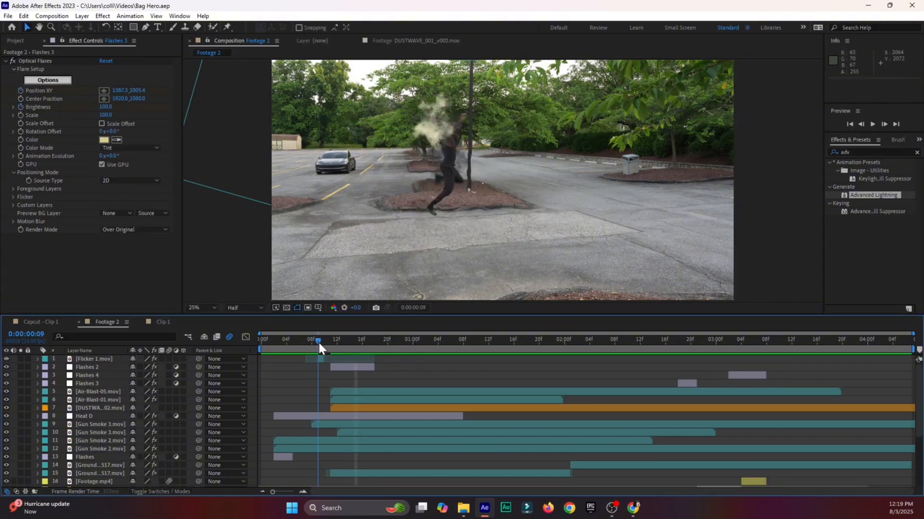
click(321, 358)
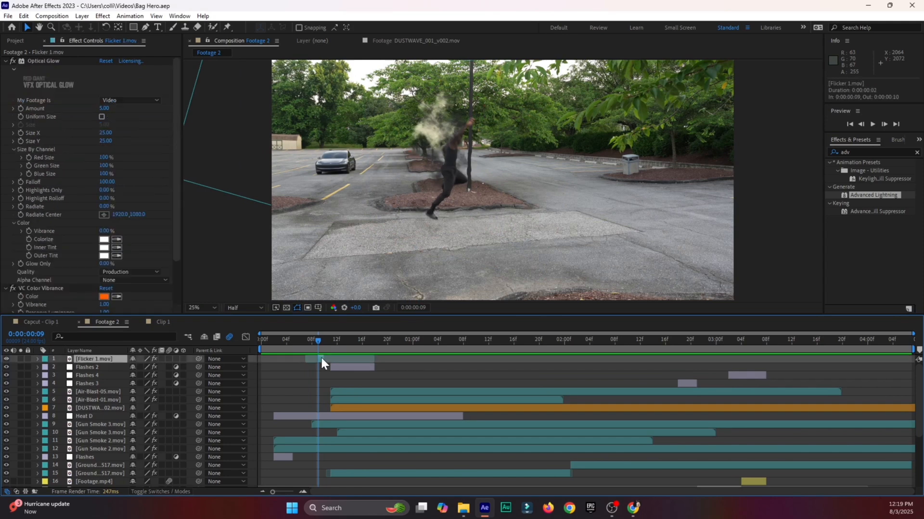
drag(316, 341, 322, 342)
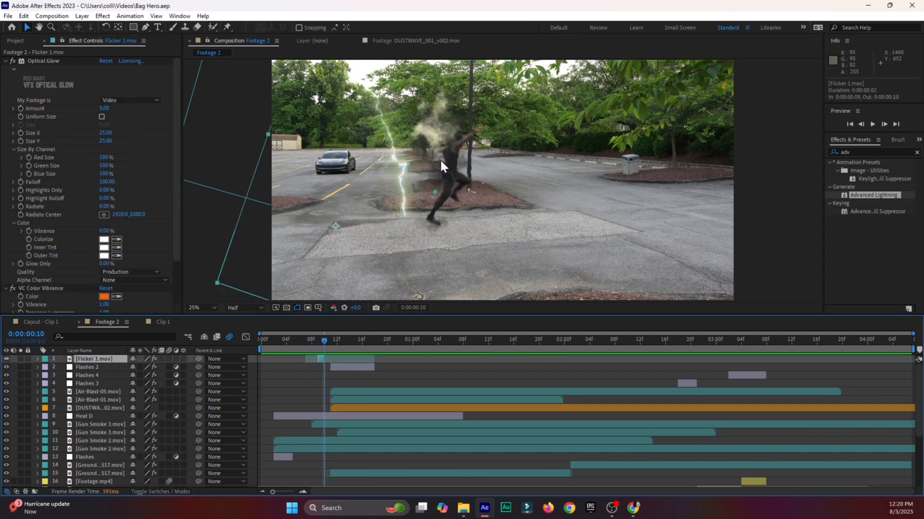
drag(177, 141, 191, 232)
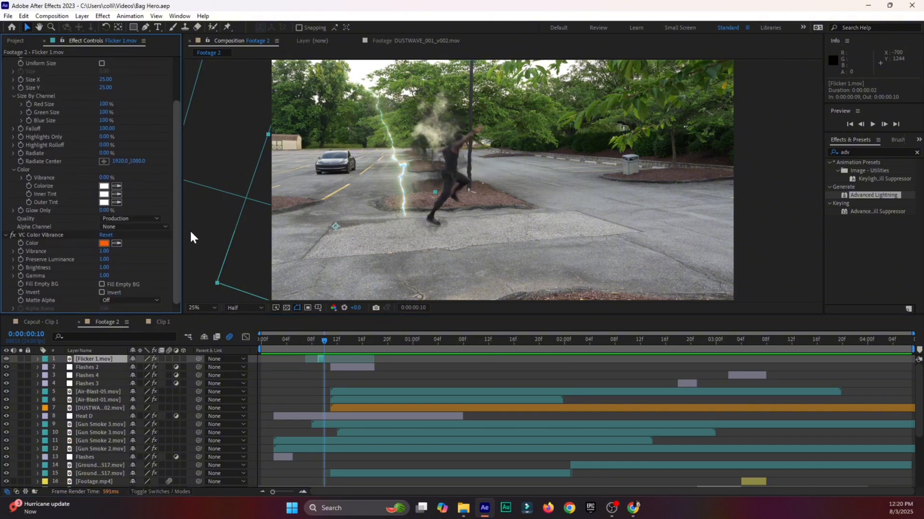
click(33, 236)
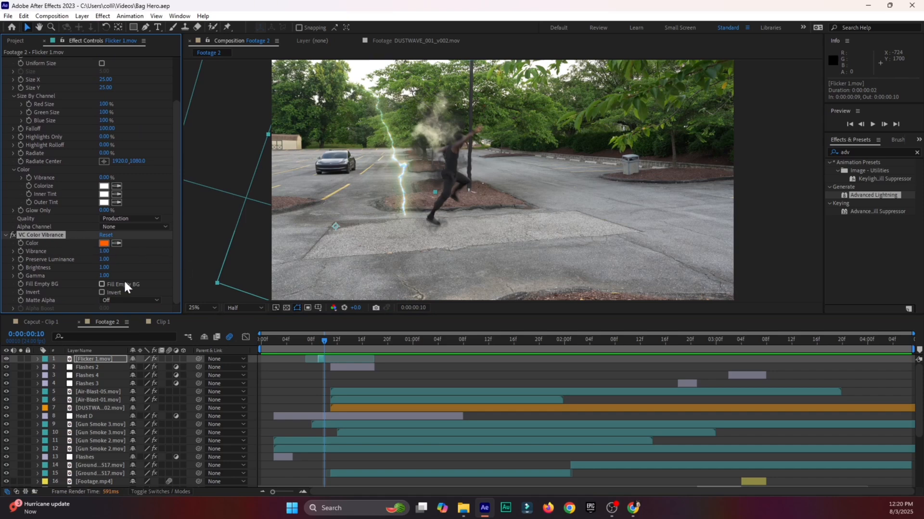
click(104, 244)
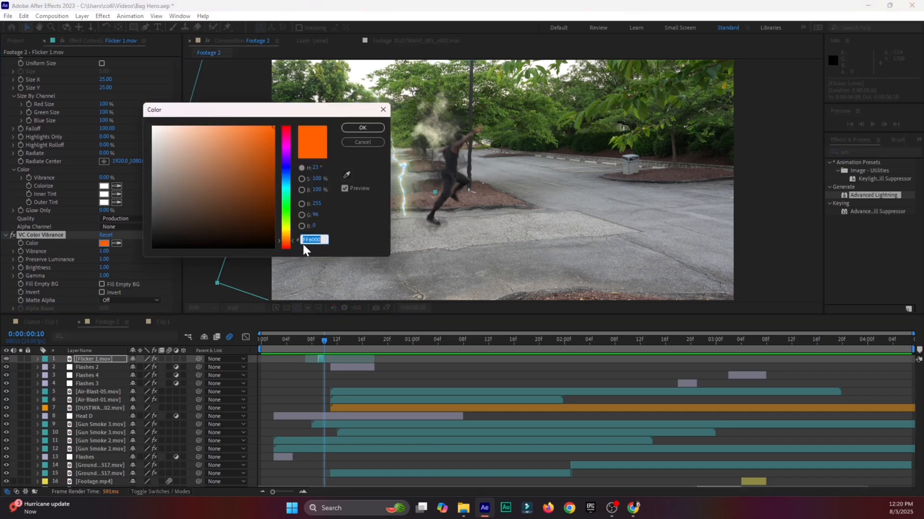
click(359, 127)
scroll(177, 195, up, 3)
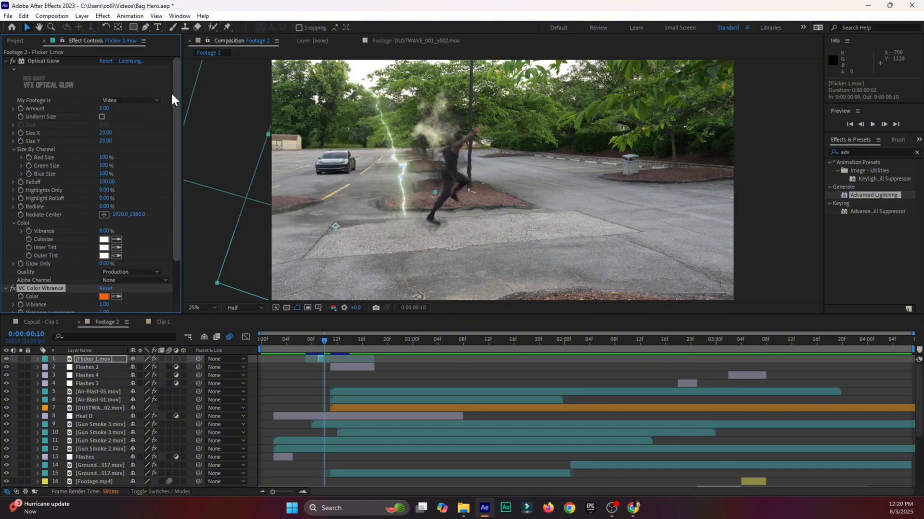
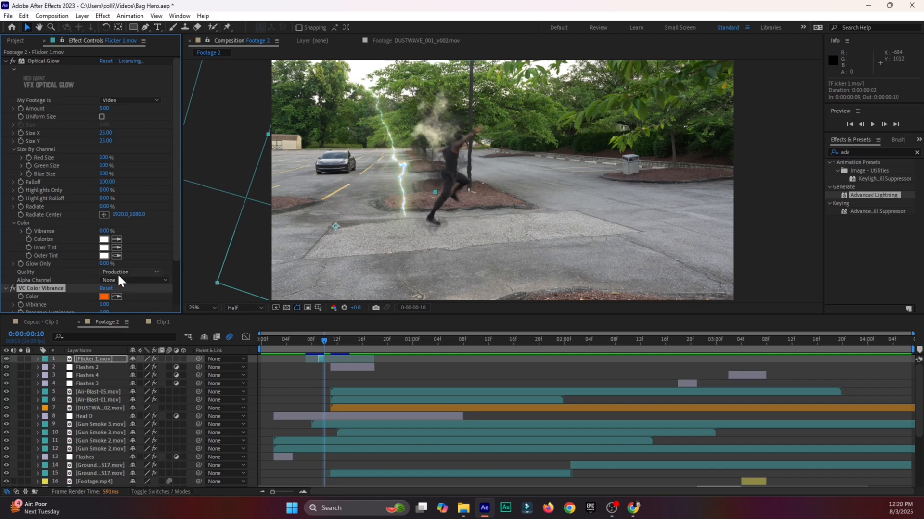
Review the quality and alpha channel options of Flicker 1.mov's Optical Glow, keeping Alpha Channel at None, and collapse both effects
scroll(127, 277, down, 1)
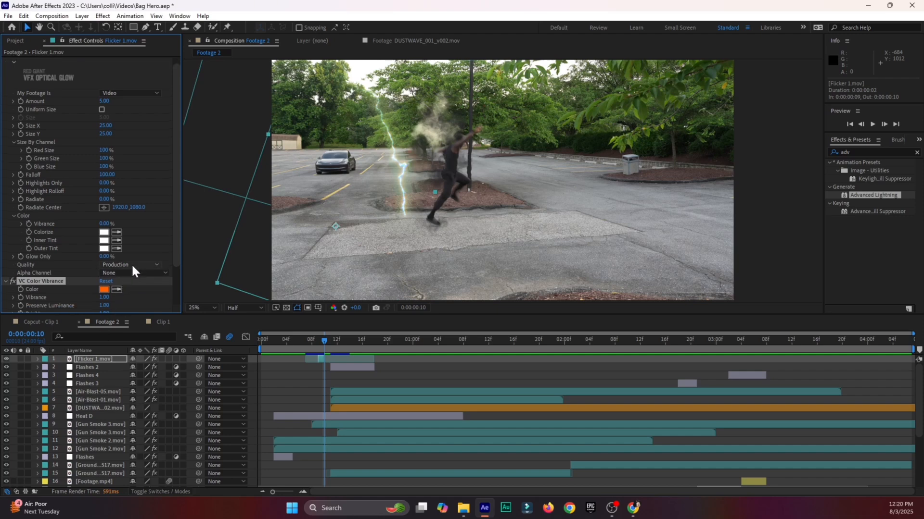
click(131, 263)
click(140, 283)
click(137, 275)
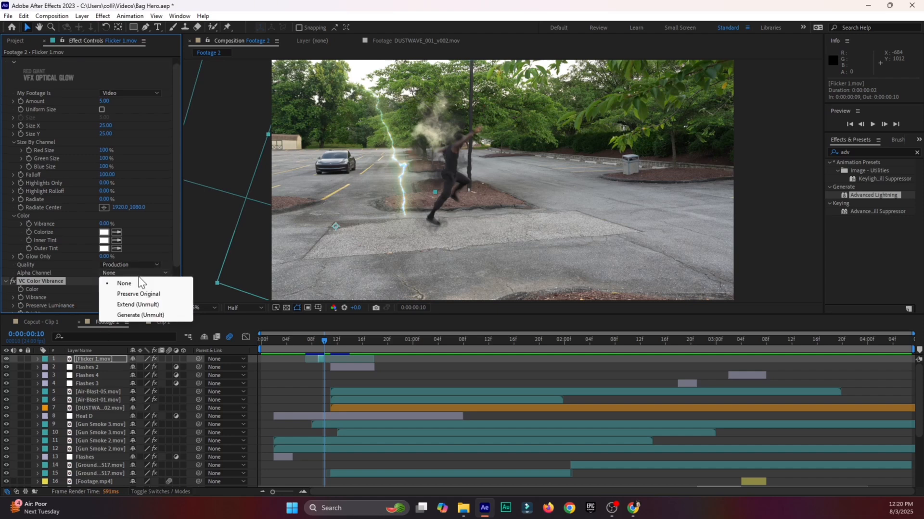
click(142, 283)
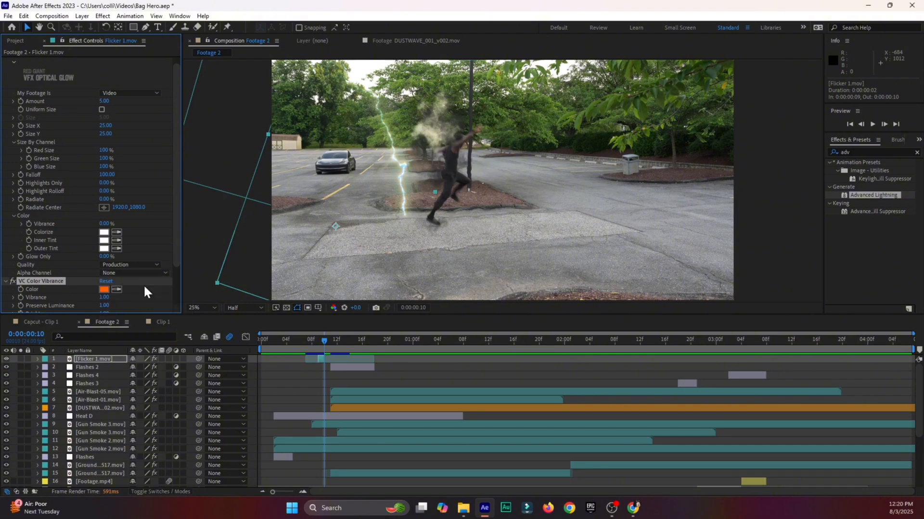
drag(176, 225, 172, 149)
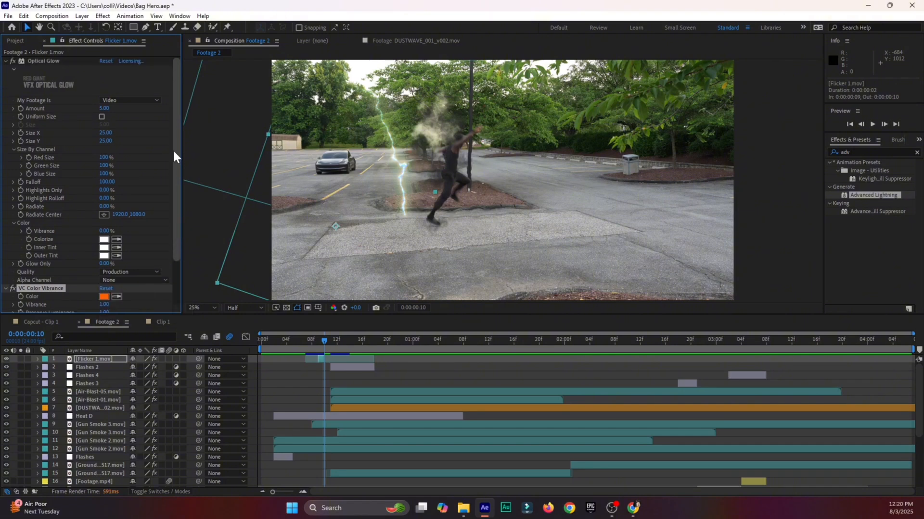
click(6, 61)
click(5, 70)
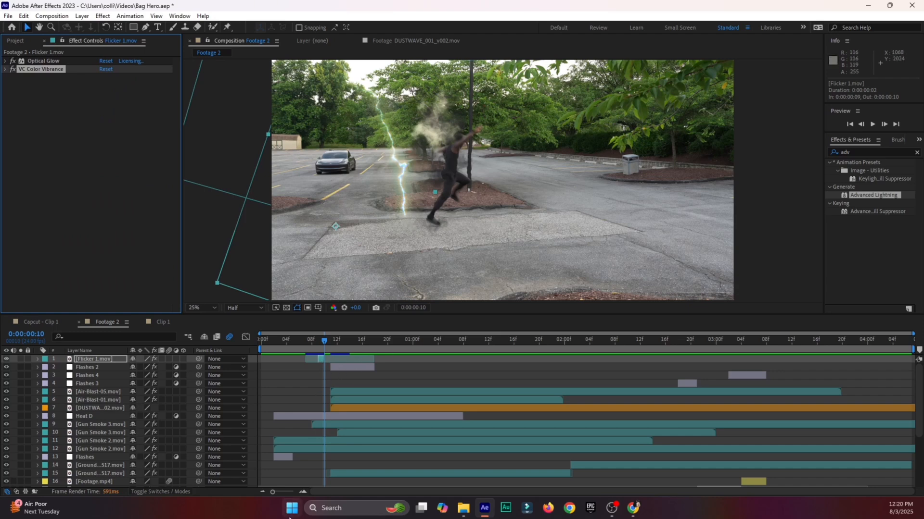
Shift the Flicker 1.mov layer earlier in the timeline so that it starts at 0:00:00:03
click(303, 492)
mouse_move(318, 358)
mouse_down()
mouse_move(331, 362)
mouse_move(266, 356)
mouse_move(359, 350)
mouse_move(312, 364)
mouse_up()
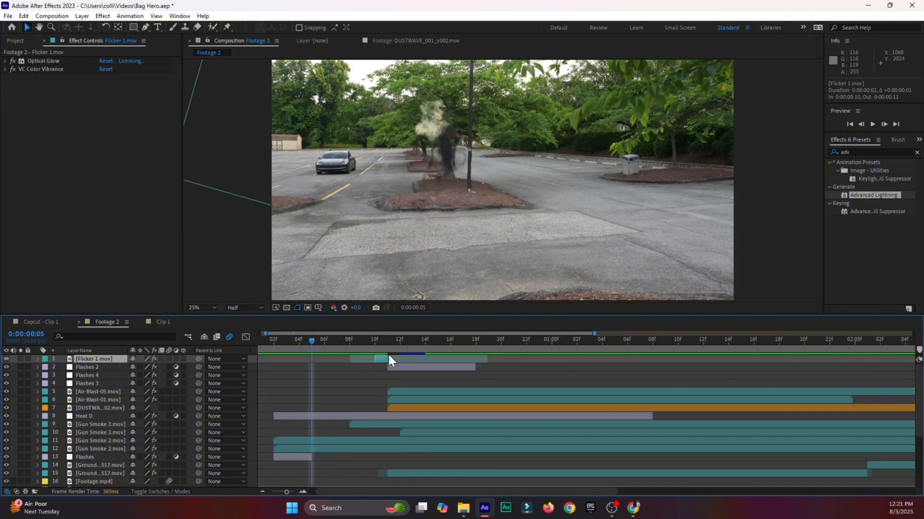
drag(381, 357, 299, 347)
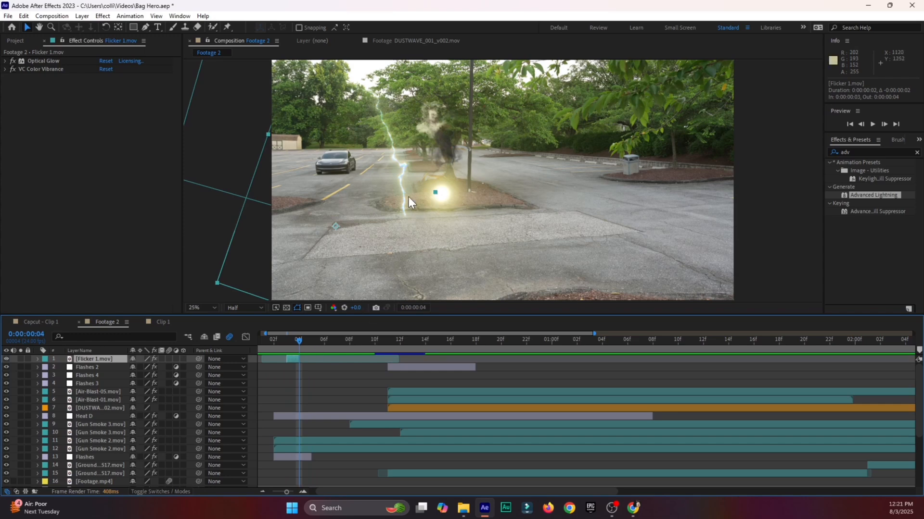
Scale Flicker 1.mov to 75%, place its bolt beside the flash under the tree, save the project and go to 0:00:00:17
drag(409, 209, 421, 199)
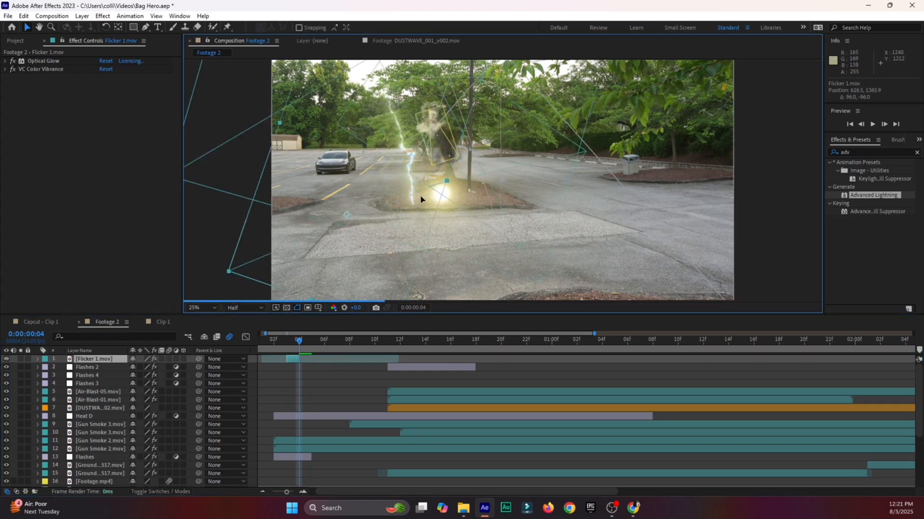
key(s)
mouse_move(157, 370)
mouse_down()
mouse_move(167, 368)
mouse_move(159, 368)
mouse_up()
drag(414, 225, 408, 230)
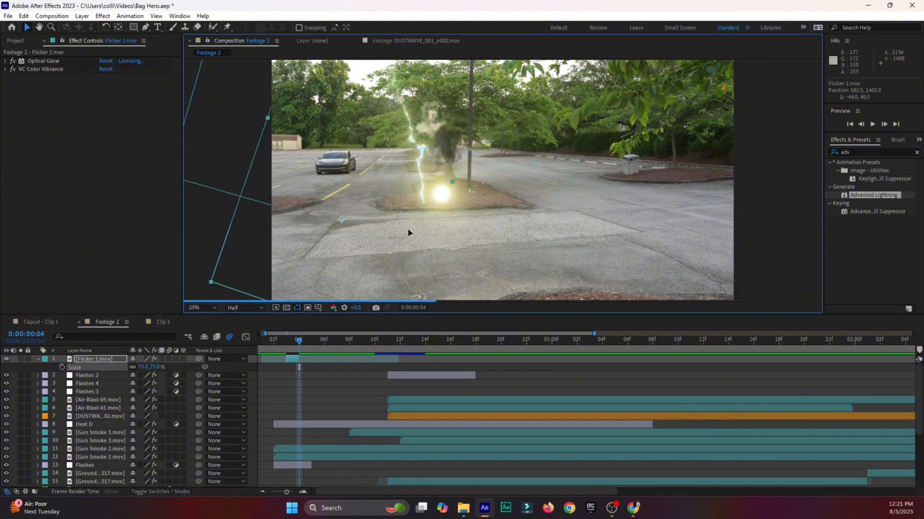
key(ctrl+s)
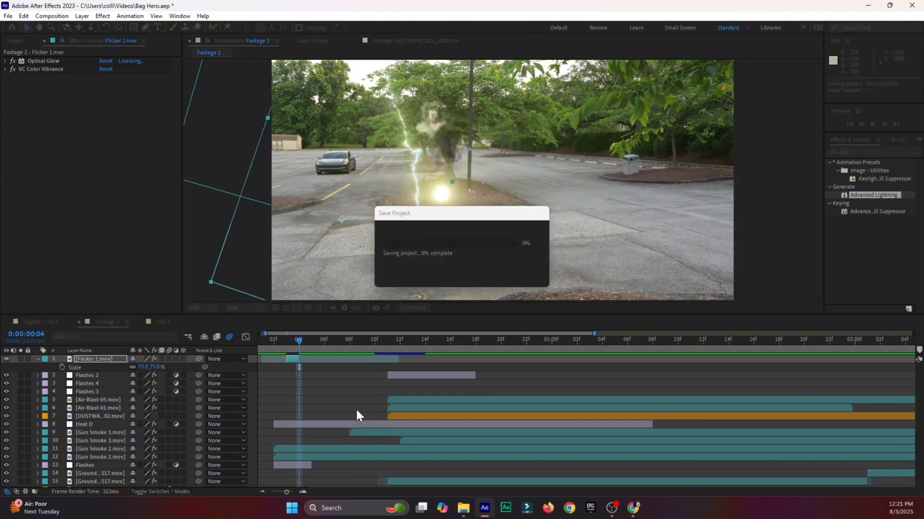
mouse_move(301, 345)
mouse_down()
mouse_move(484, 361)
mouse_move(460, 365)
mouse_up()
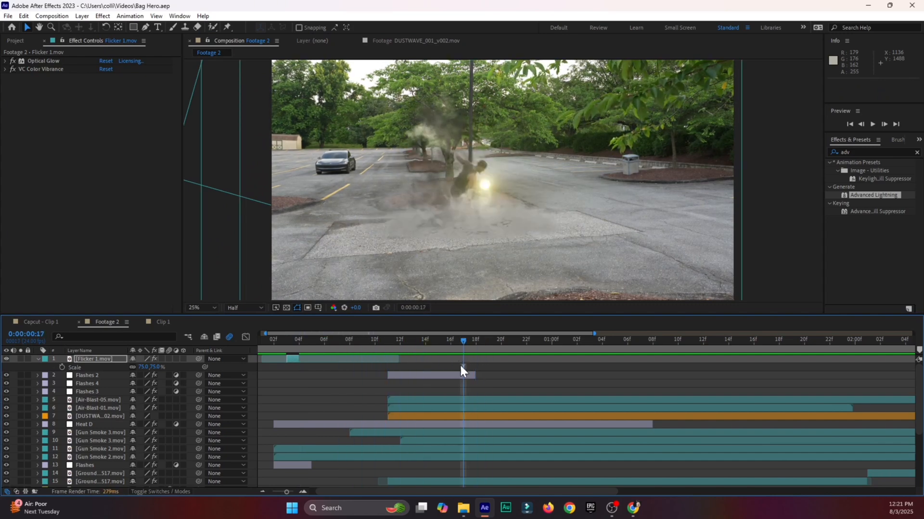
Copy the Strike 41.mov layer from Clip 1 into Footage 2 above Flashes 2, timed to start at 0:00:00:16
click(156, 322)
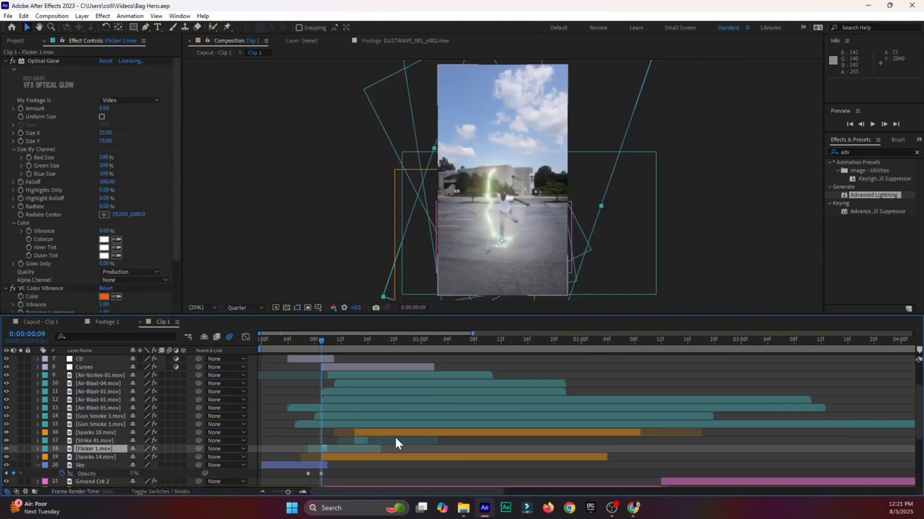
click(359, 442)
key(ctrl+c)
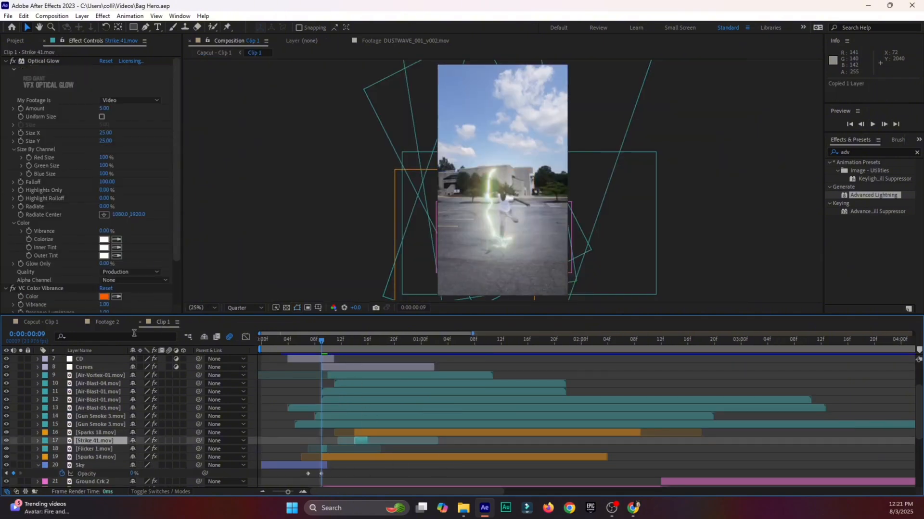
click(107, 322)
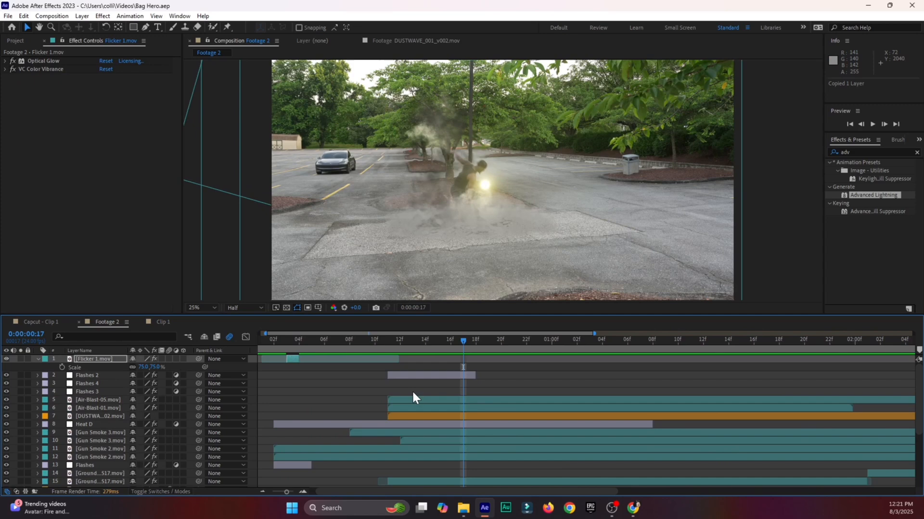
click(455, 376)
key(ctrl+v)
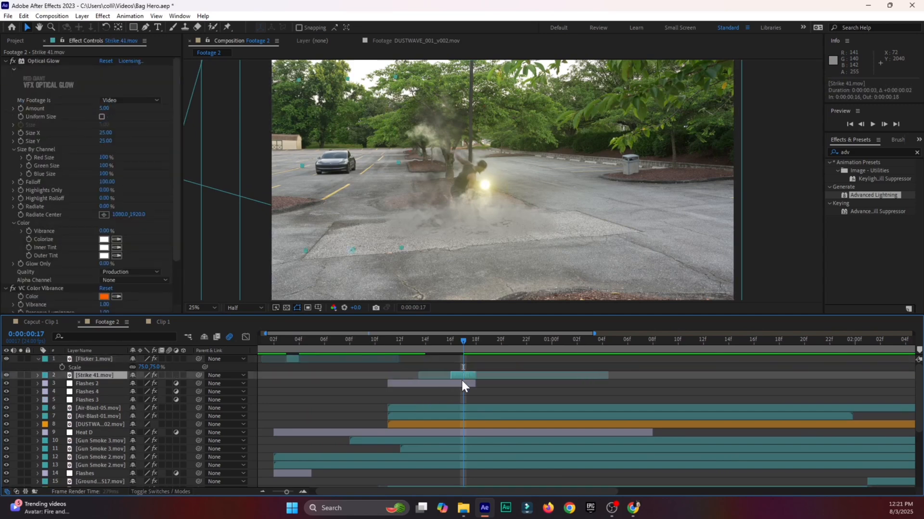
drag(471, 379, 464, 380)
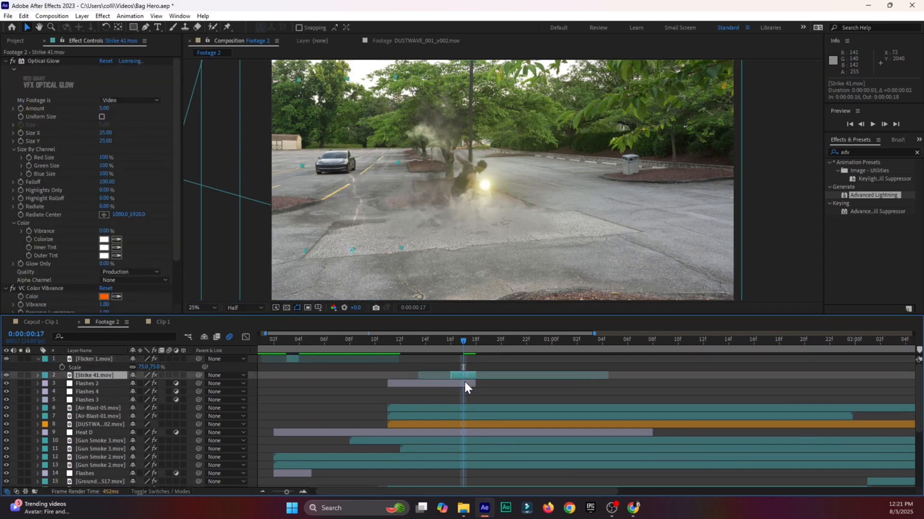
Scale Strike 41.mov to 56% and position it at about 1815, 1601 so the bolt strikes beside the landing man
drag(351, 228, 474, 213)
key(s)
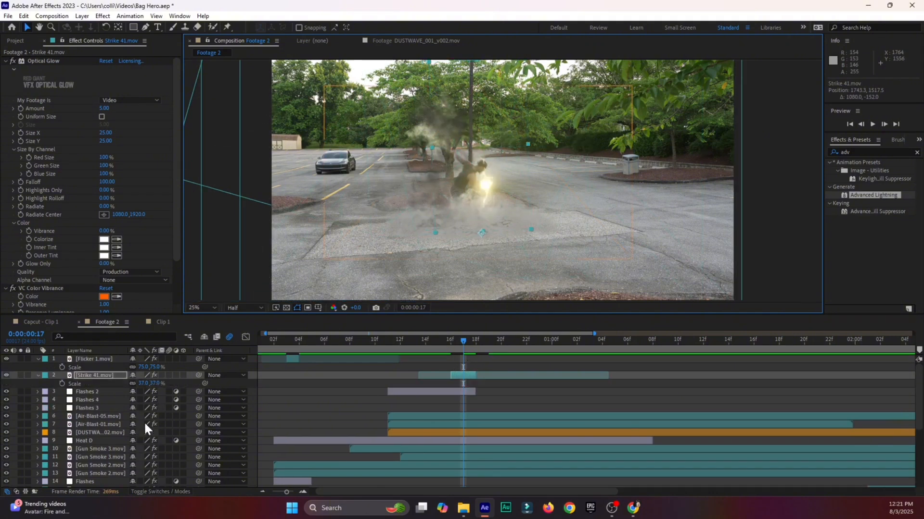
drag(156, 385, 163, 384)
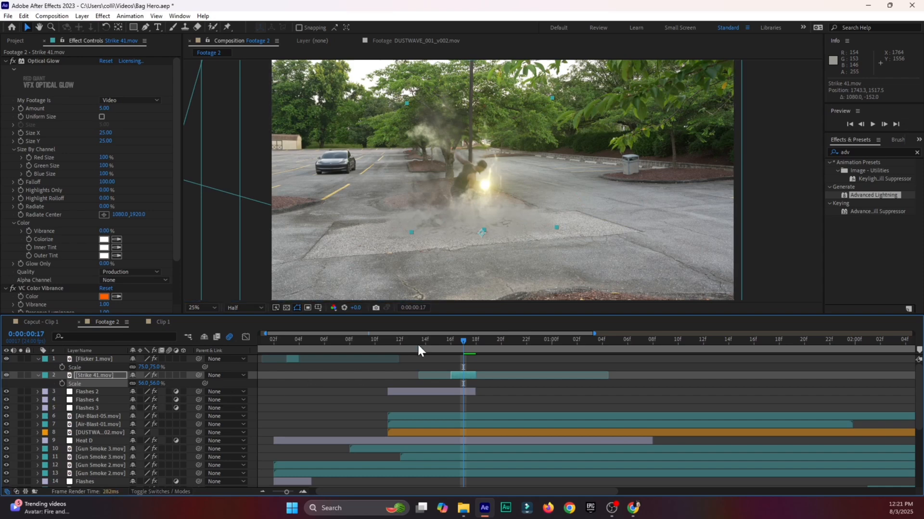
drag(437, 338, 475, 353)
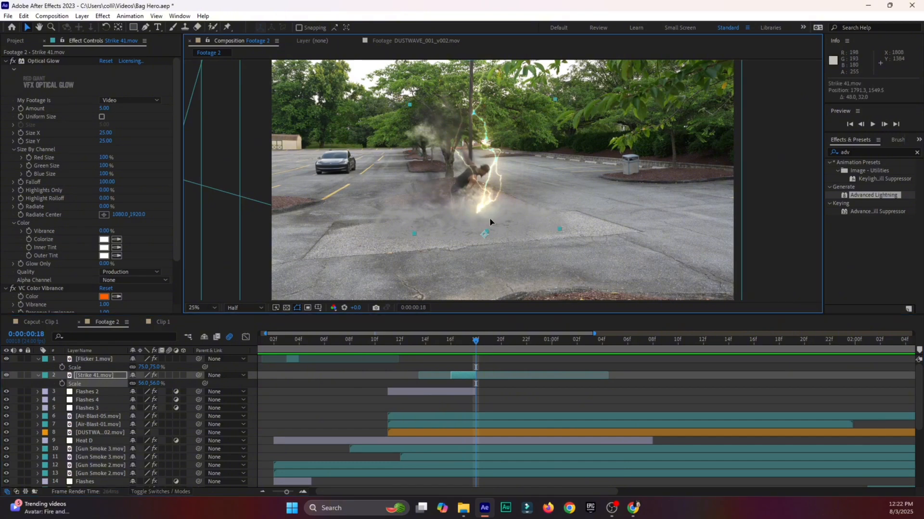
drag(483, 238, 491, 224)
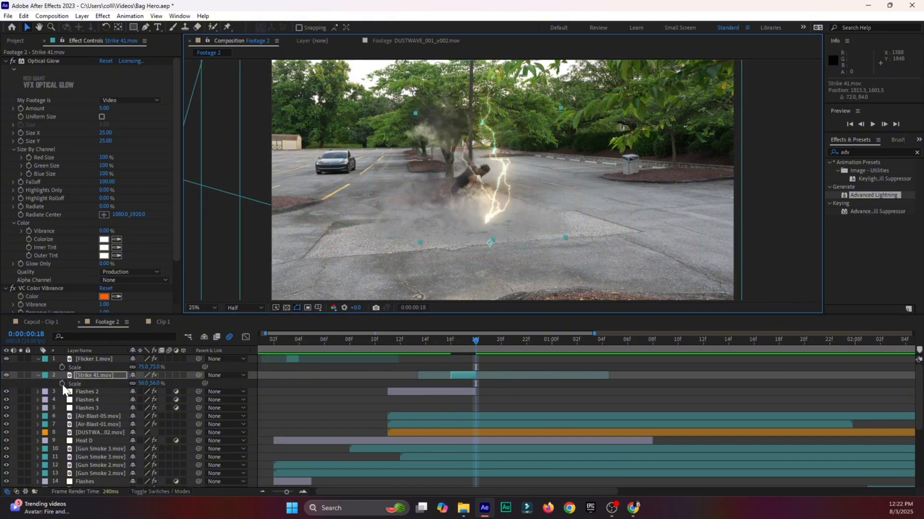
Move the Strike 41.mov layer directly below the Gun Smoke 2.mov layers, save the project and preview the lightning timing
drag(85, 377, 96, 473)
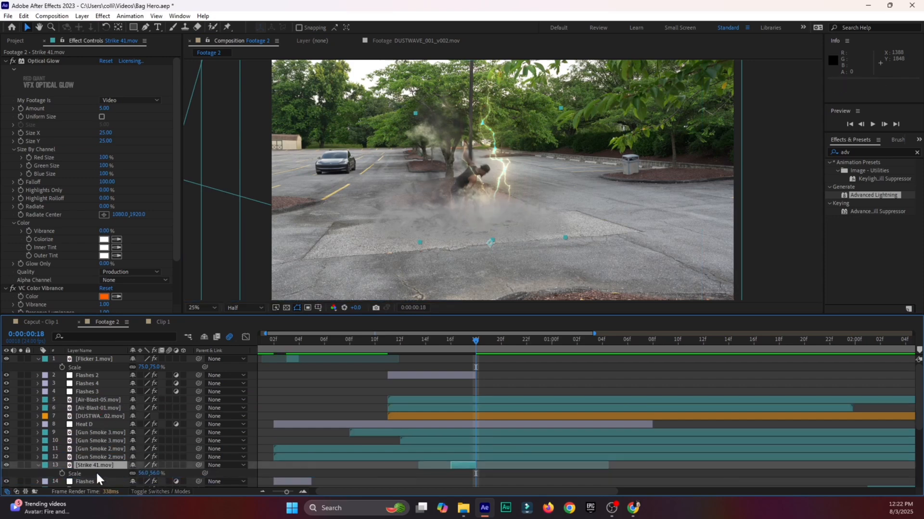
click(267, 340)
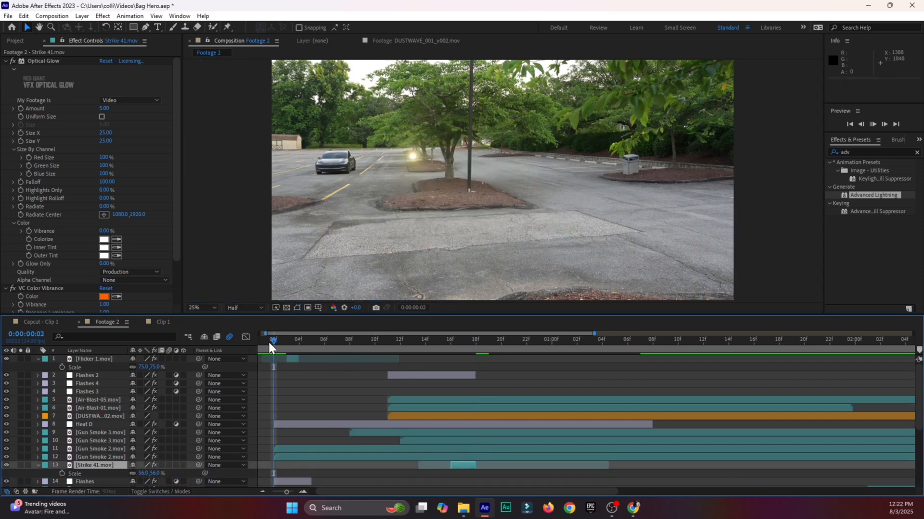
key(space)
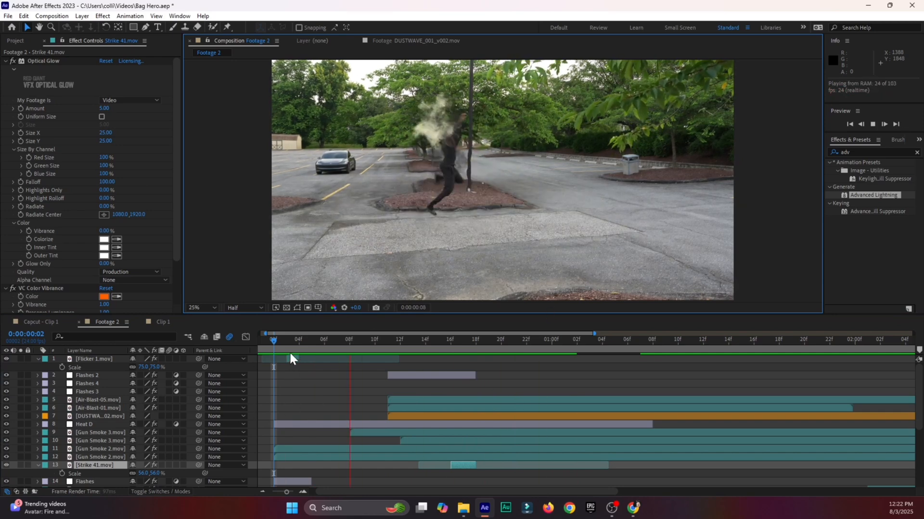
key(space)
key(ctrl+s)
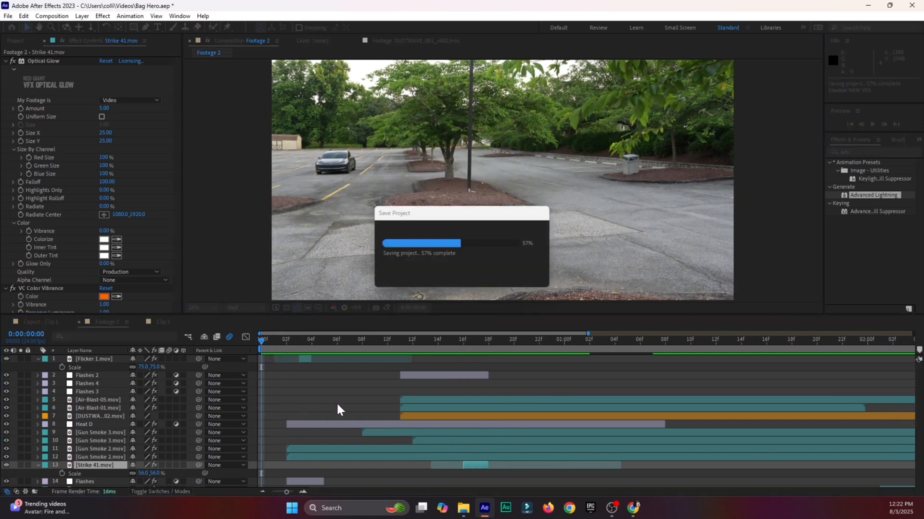
key(space)
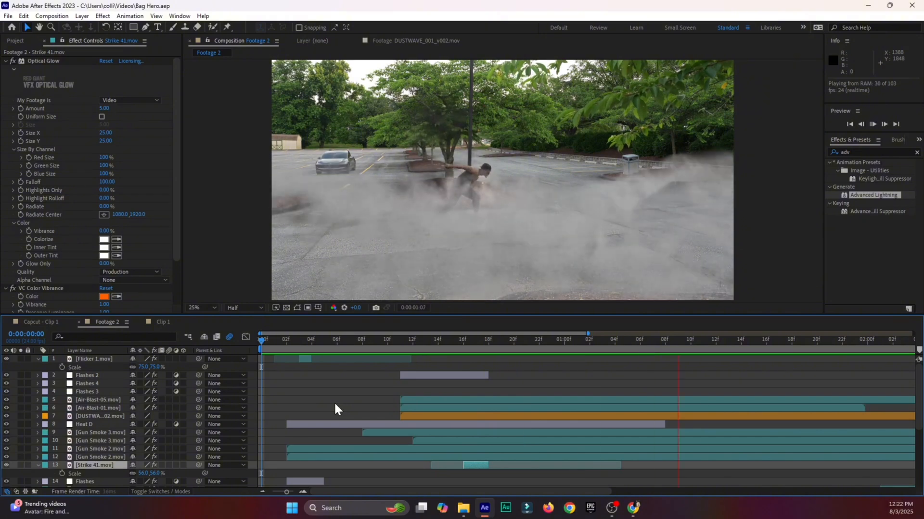
click(284, 342)
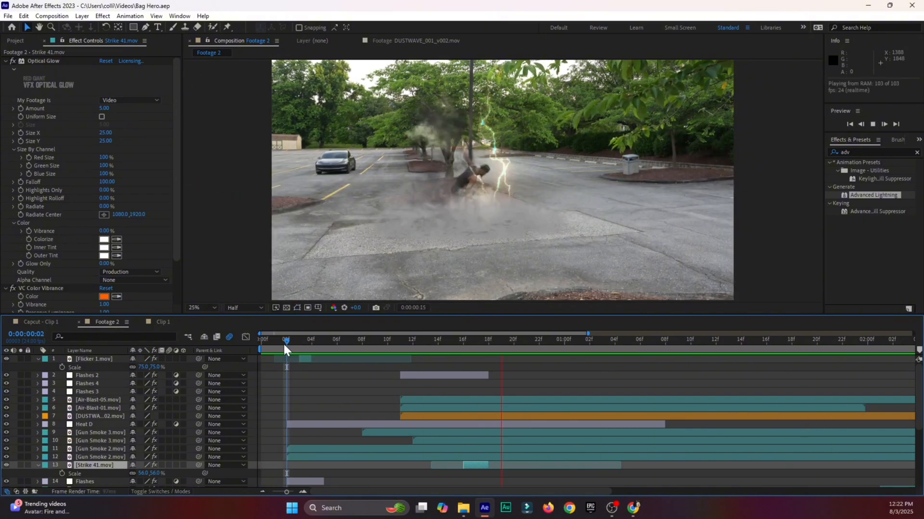
drag(285, 345, 489, 350)
click(408, 347)
key(space)
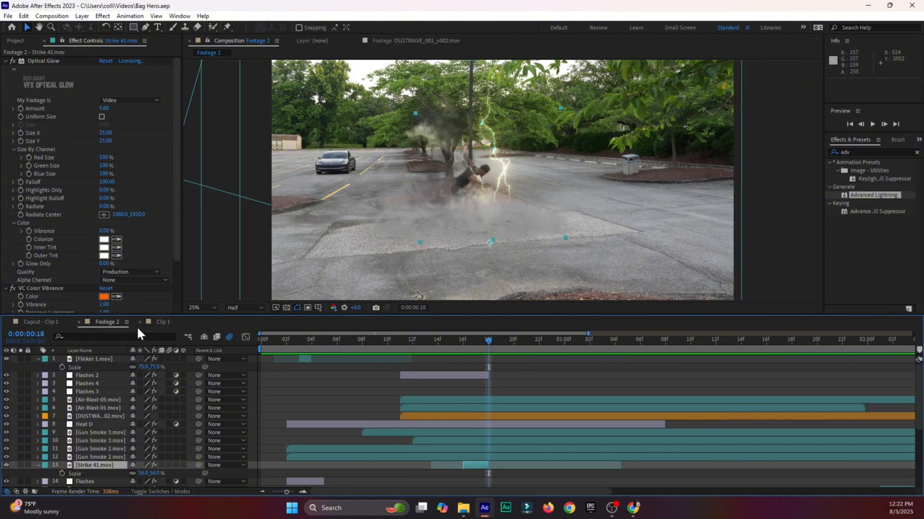
Copy the Sparks 18.mov layer from Clip 1 into Footage 2 and shift it to start at 0:00:00:17
click(161, 322)
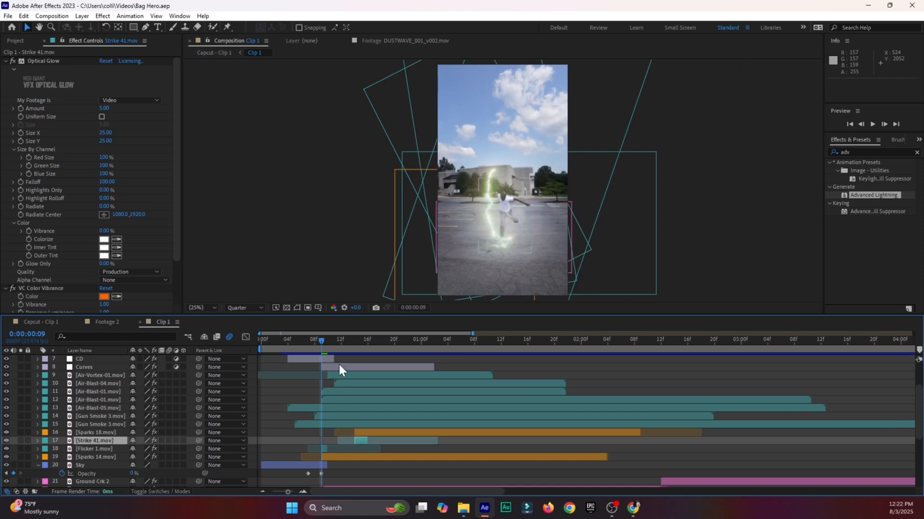
drag(336, 339, 356, 348)
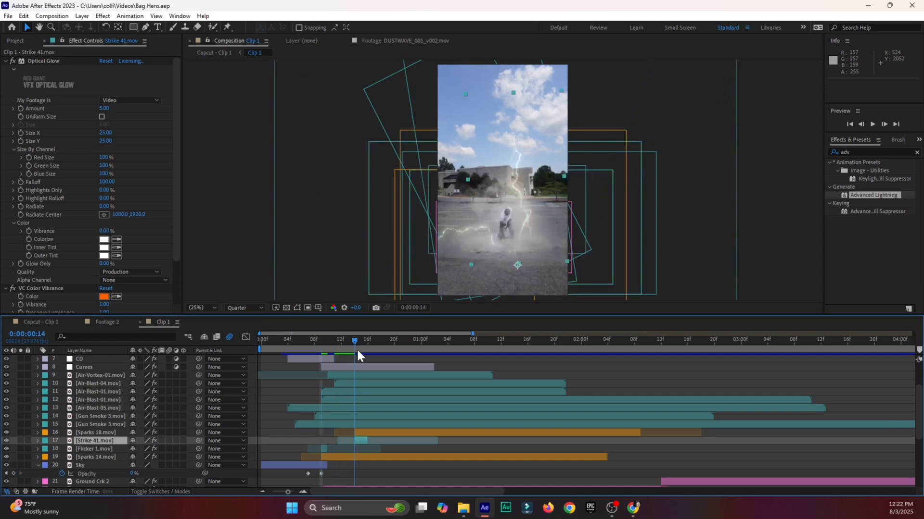
click(368, 433)
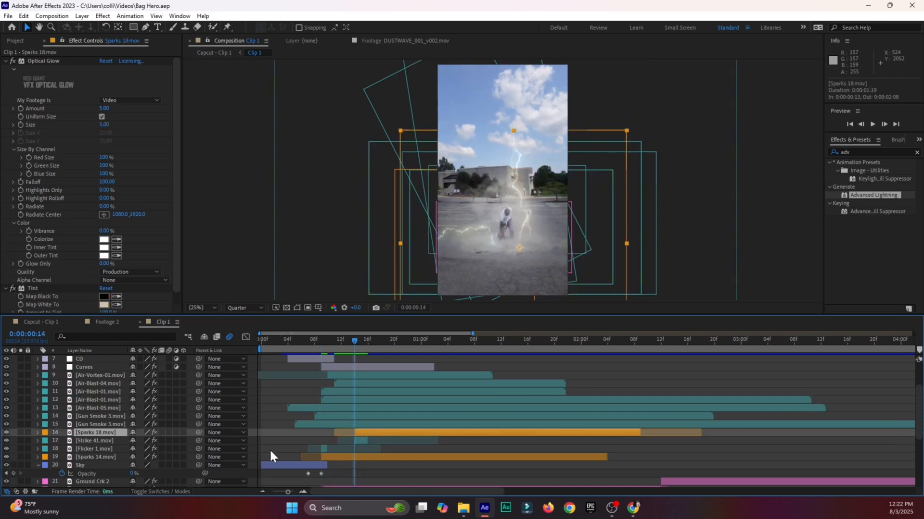
key(ctrl+c)
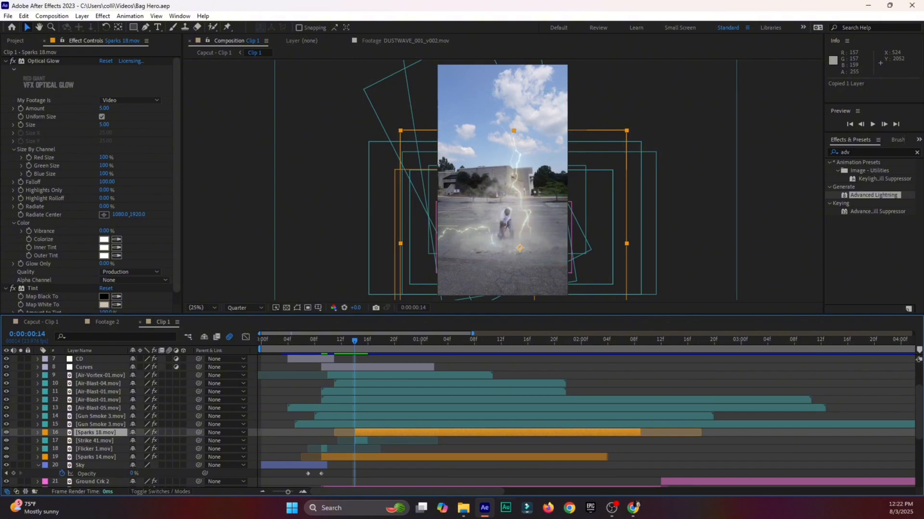
click(102, 322)
mouse_move(489, 342)
mouse_down()
mouse_move(476, 344)
mouse_move(485, 349)
mouse_up()
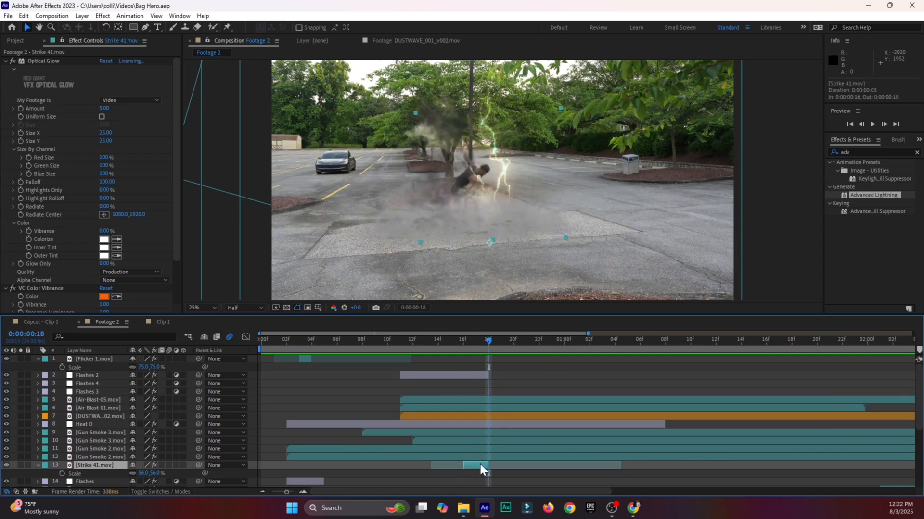
key(ctrl+v)
drag(487, 463, 520, 463)
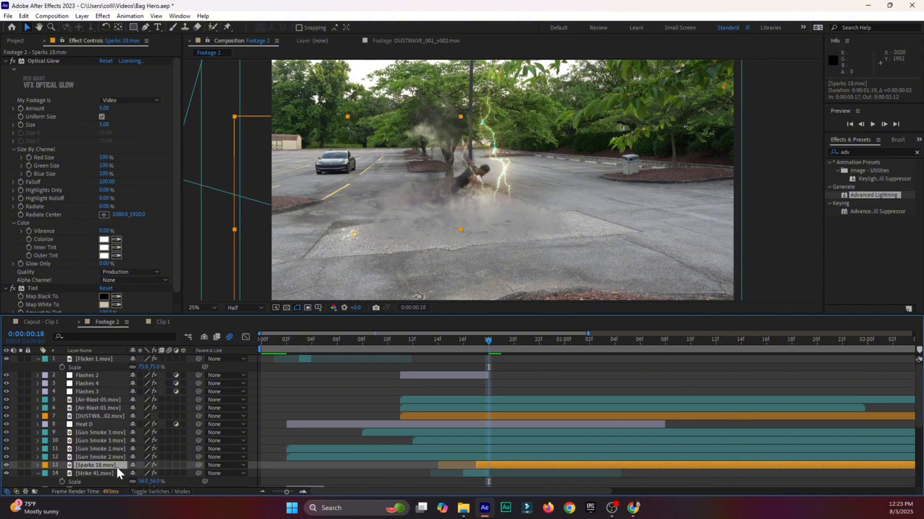
Place Sparks 18.mov above Flashes 2, position it at about 1914, 1416 in front of the landing man, and preview the burst
drag(116, 465, 141, 377)
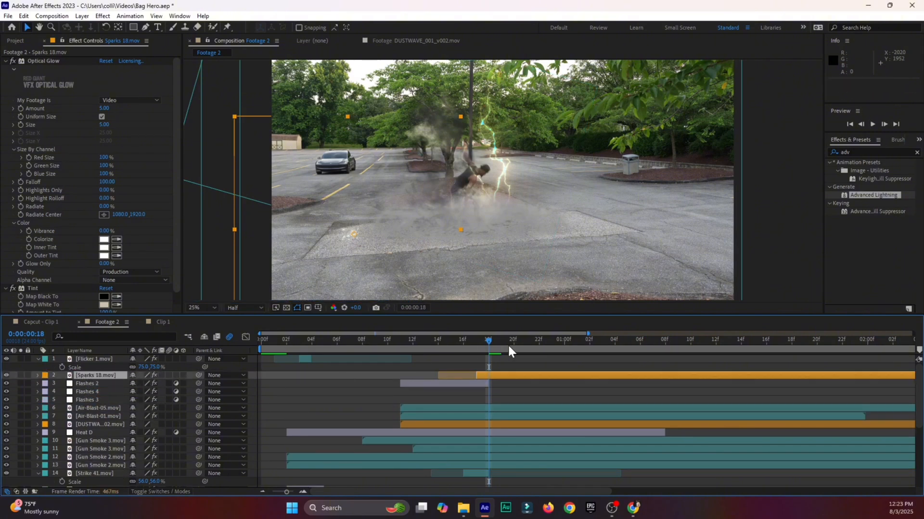
drag(364, 244, 507, 231)
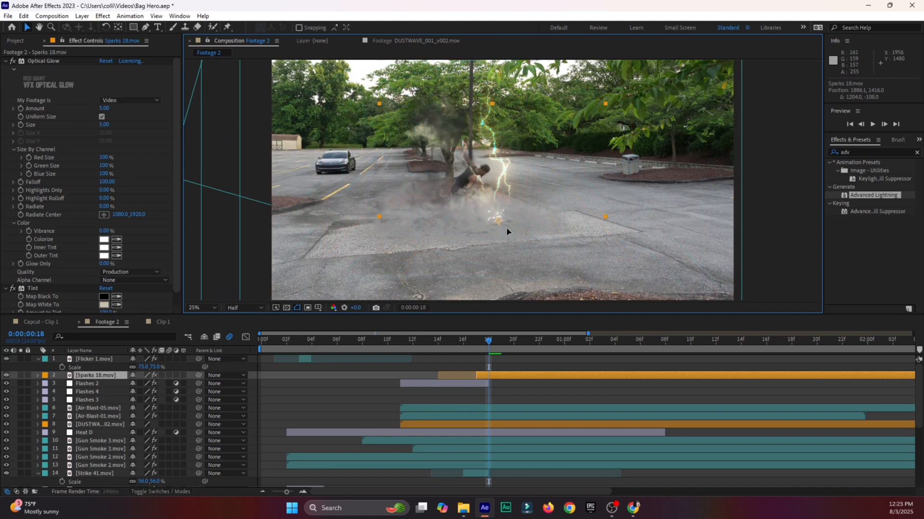
click(472, 340)
mouse_move(477, 341)
mouse_down()
mouse_move(467, 342)
mouse_move(485, 339)
mouse_up()
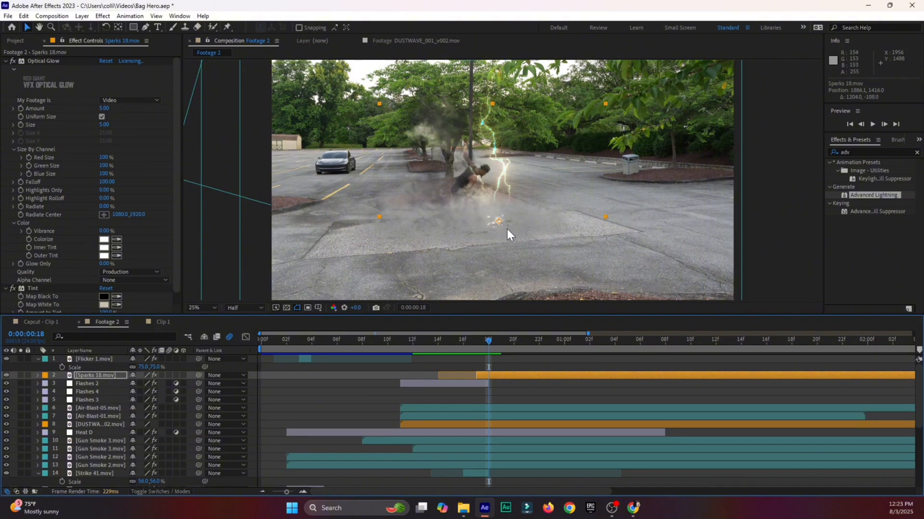
click(437, 342)
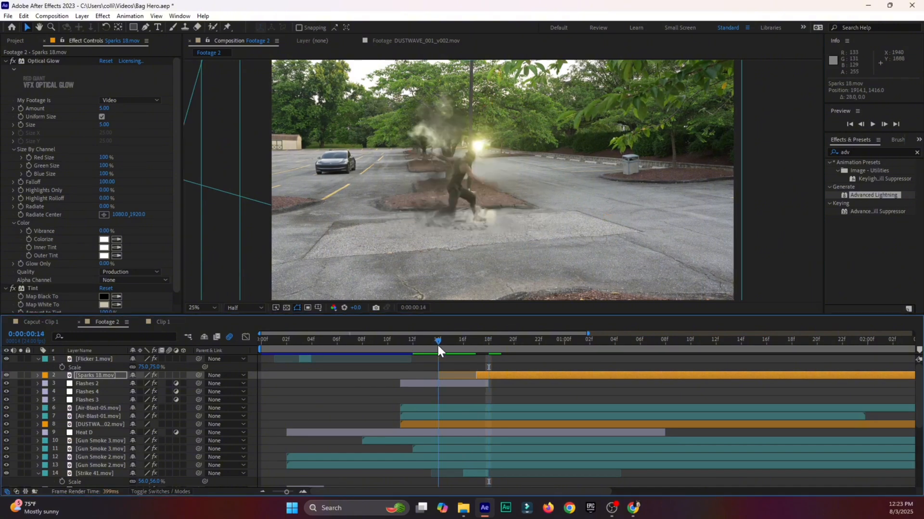
key(space)
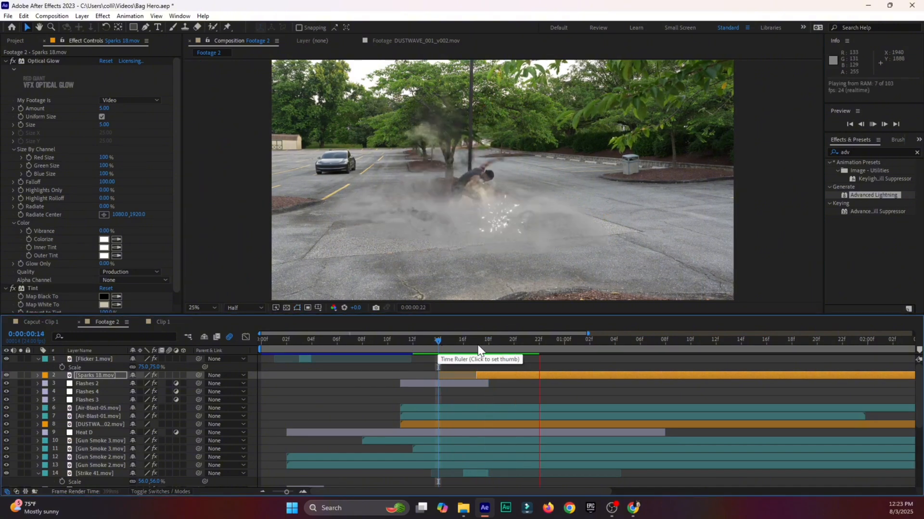
key(space)
drag(806, 340, 552, 356)
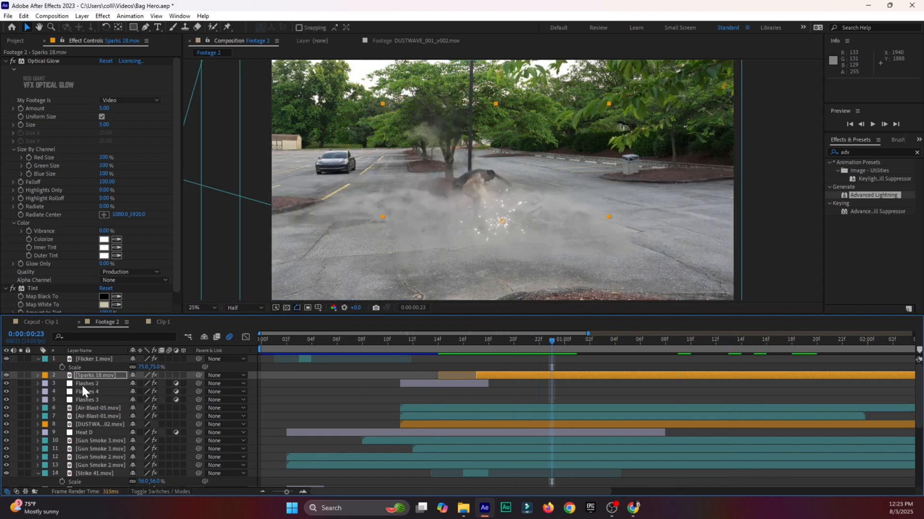
Try the Sparks 18.mov layer directly below Heat D and preview the landing
drag(86, 375, 93, 428)
click(451, 345)
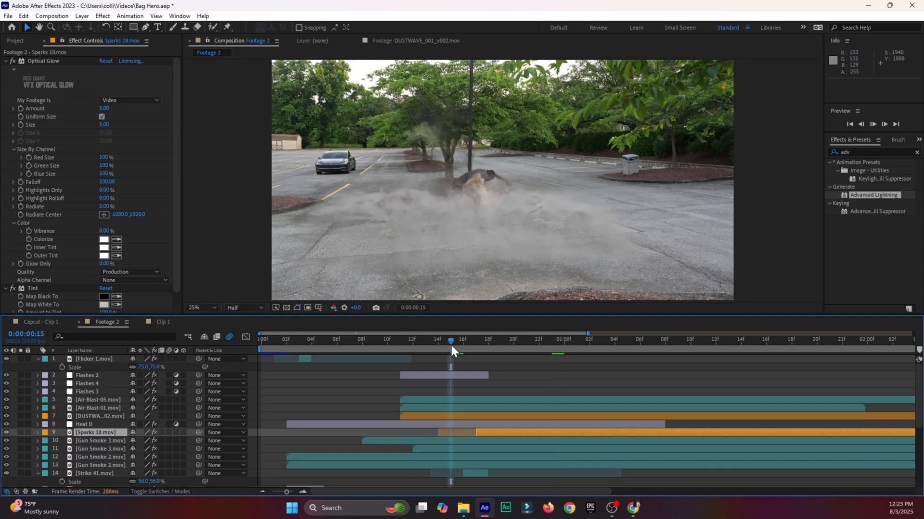
key(space)
key(space)
drag(476, 345, 658, 350)
Move Sparks 18.mov between Air-Blast-05.mov and Air-Blast-01.mov, save the project, preview the shot from its start and go to 0:00:00:03
drag(77, 431, 76, 406)
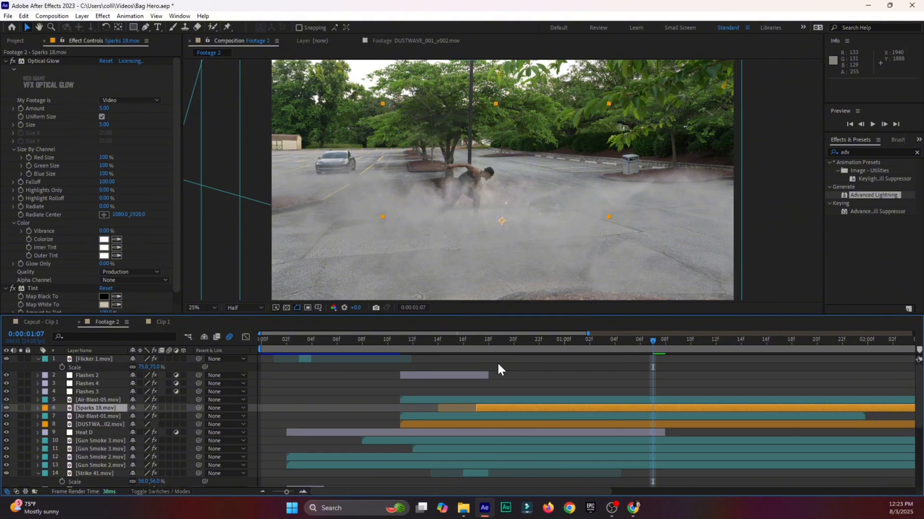
click(457, 340)
key(space)
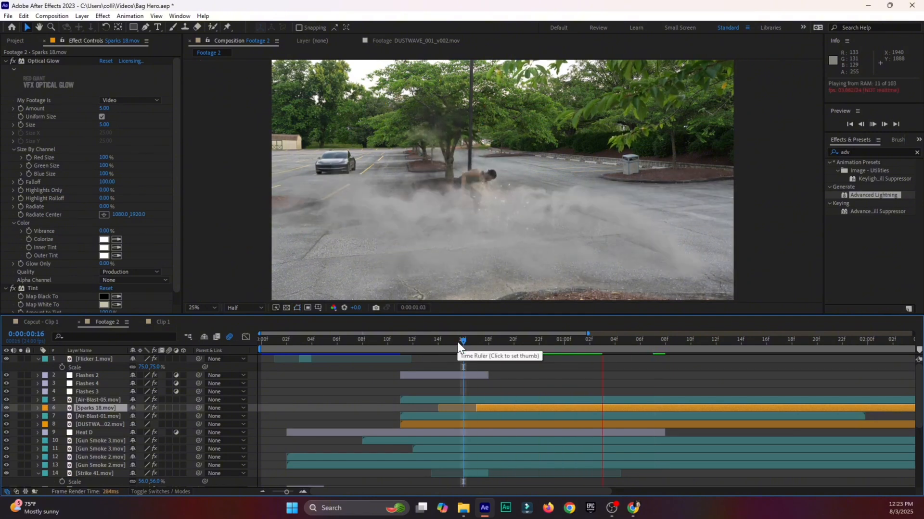
key(ctrl+s)
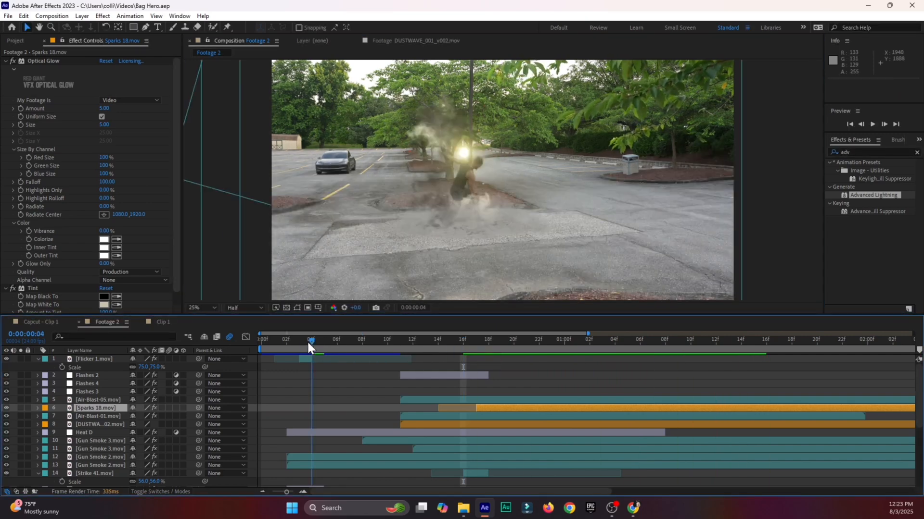
click(294, 341)
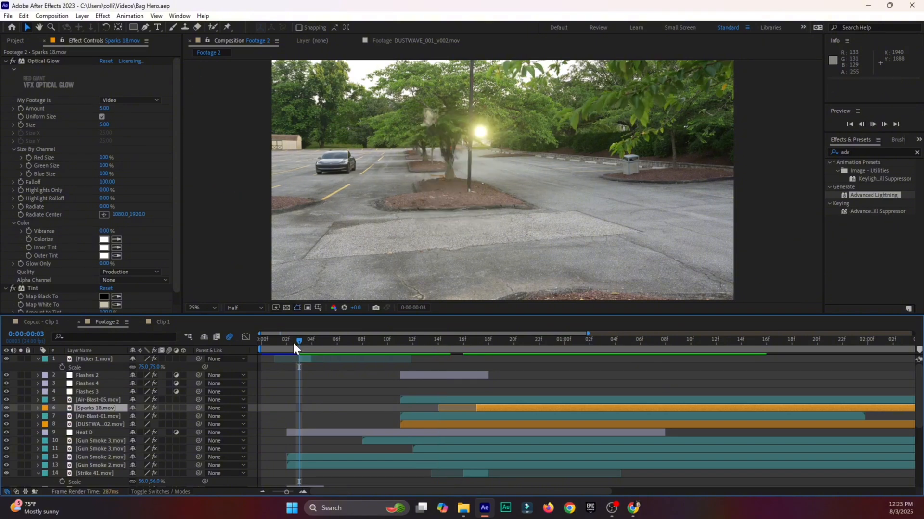
click(262, 349)
key(space)
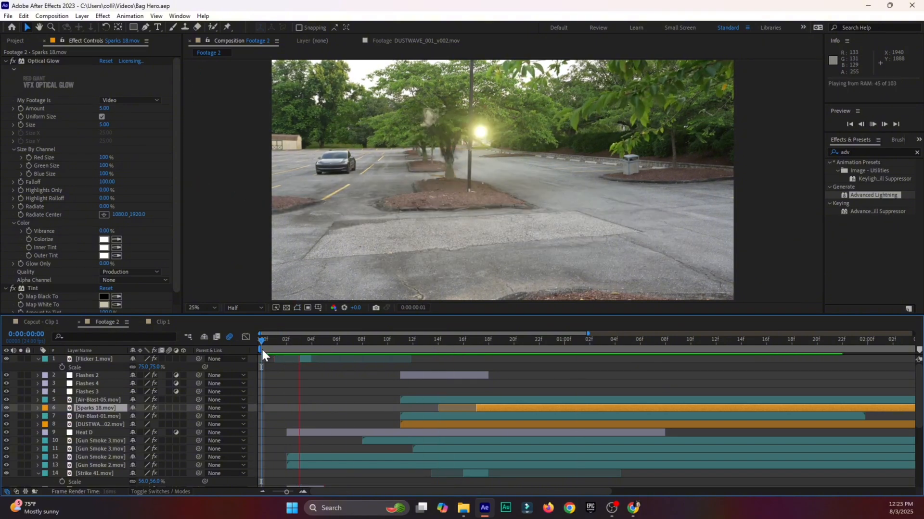
click(298, 342)
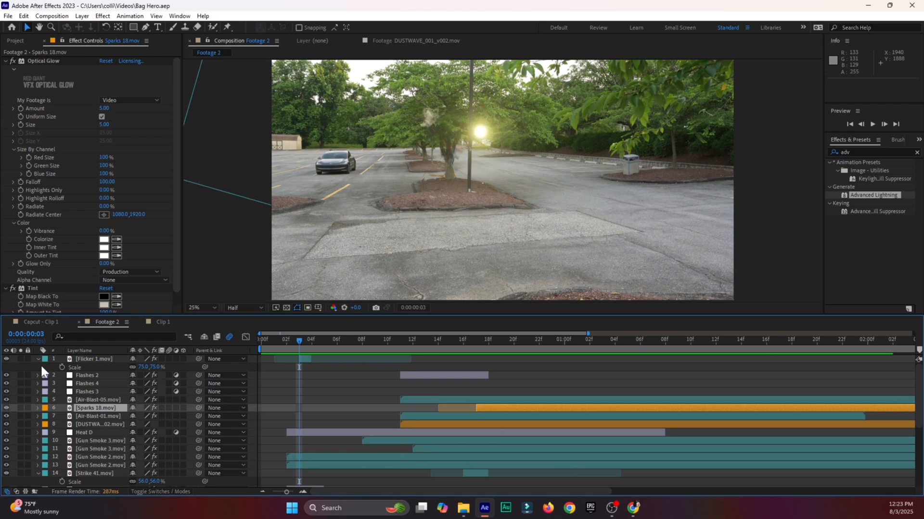
Collapse the Flicker 1.mov layer's properties, scrub through the first flashes and landing, and return to 0:00:00:03 with no layer selected
click(38, 359)
click(311, 341)
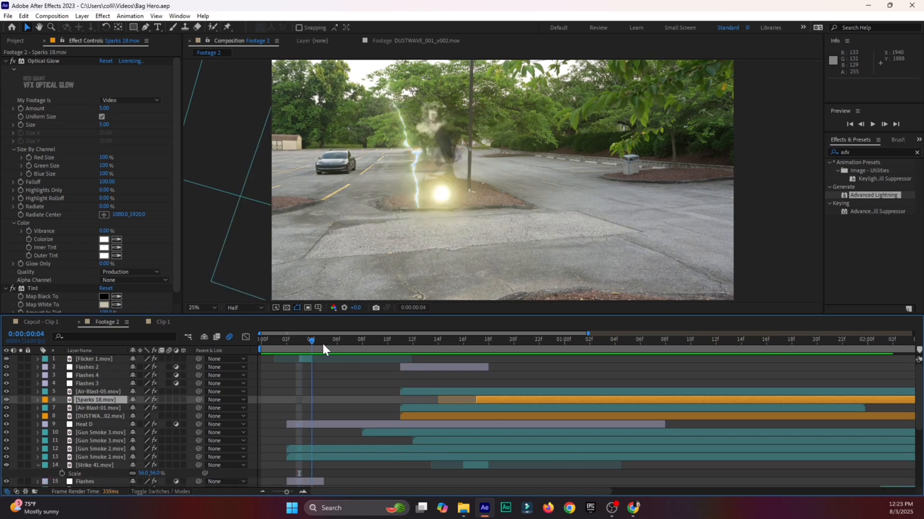
drag(311, 341, 463, 359)
drag(305, 341, 298, 344)
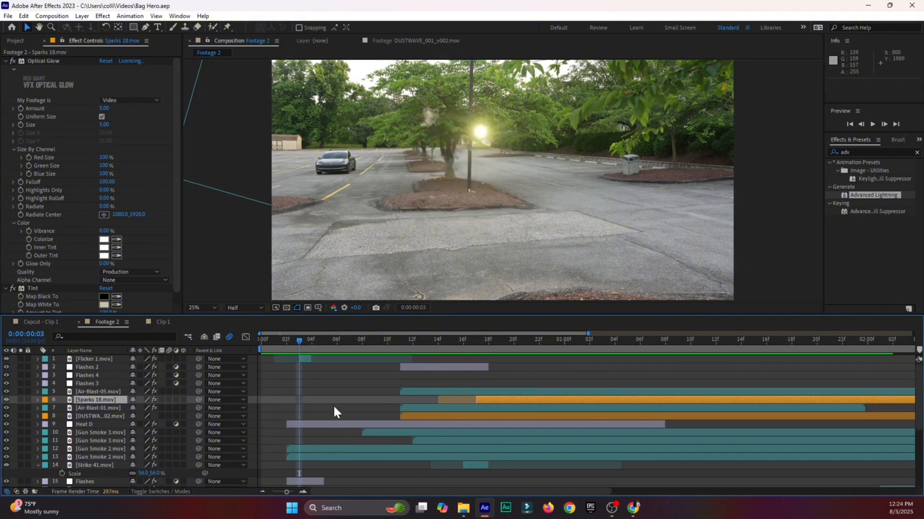
click(324, 391)
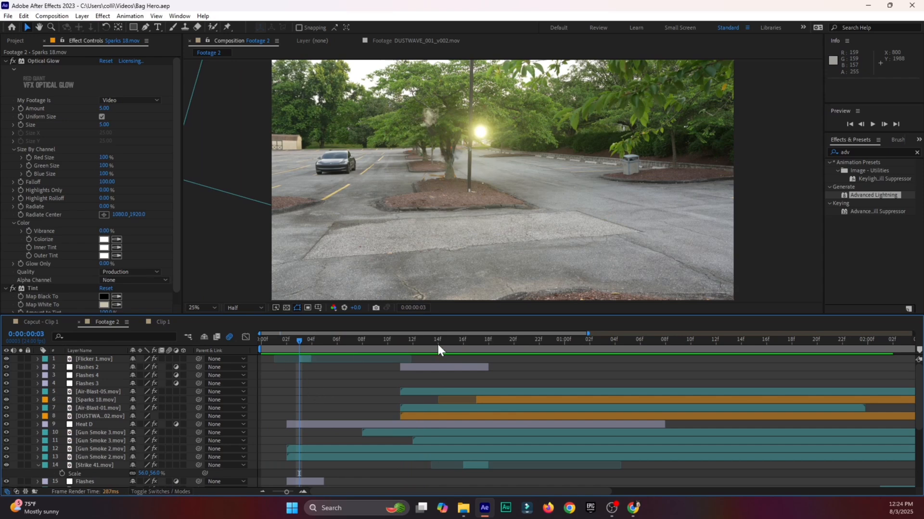
Duplicate the Flashes 2 layer, shift the copy to start at 0:00:00:03 and extend its end to 0:00:01:08
click(420, 367)
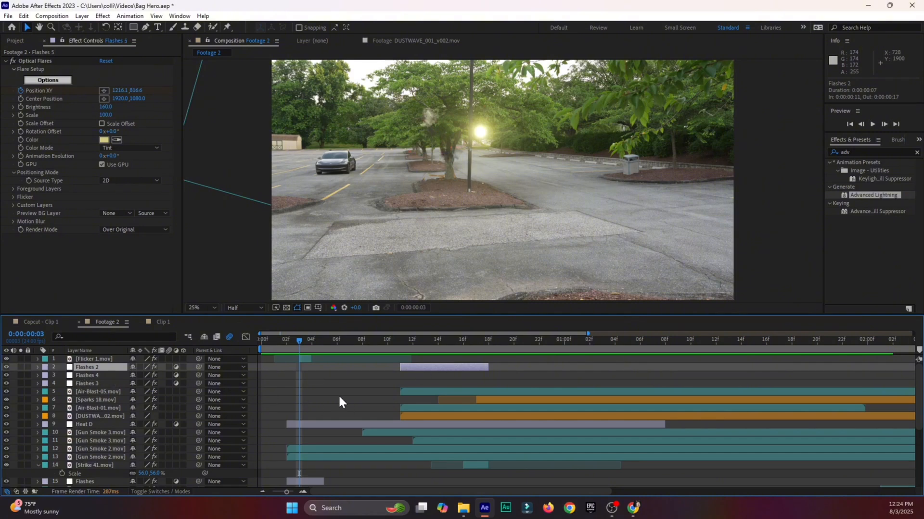
key(ctrl+d)
key([)
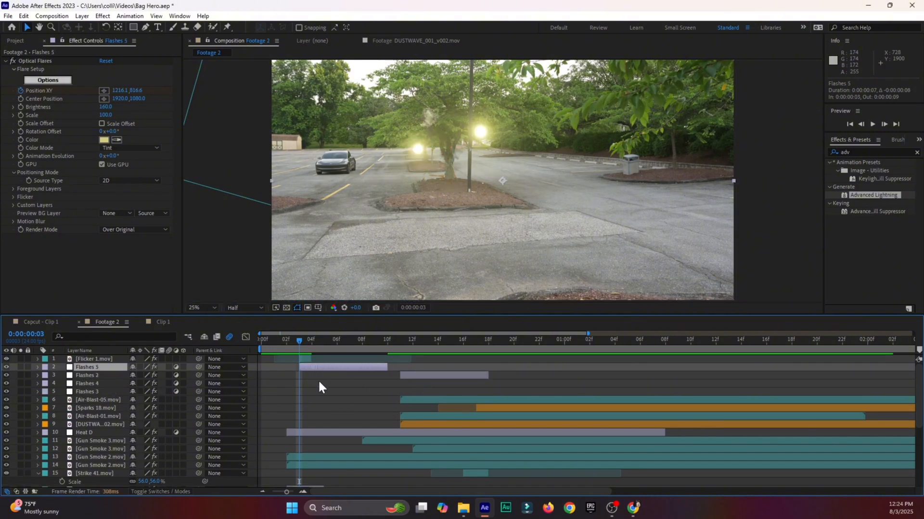
drag(389, 370, 672, 371)
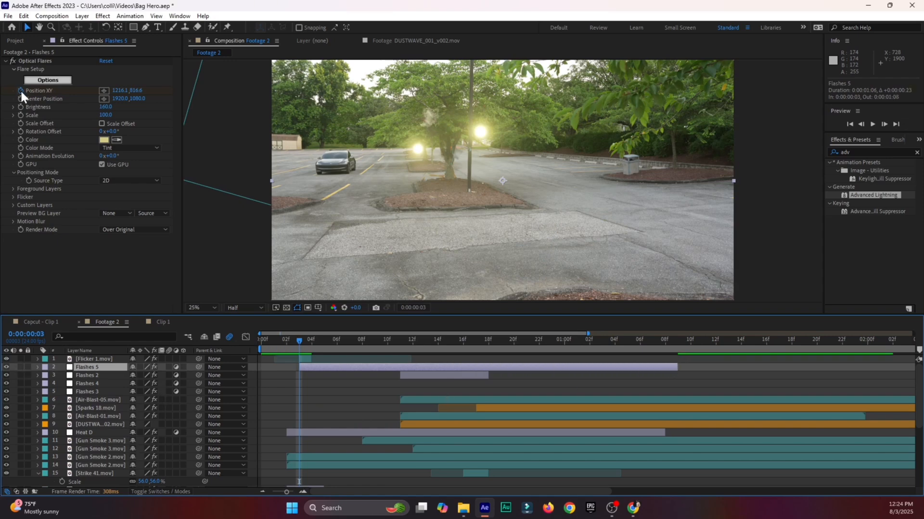
Remove the Optical Flares effect from the duplicated flash layer and move the layer above Flicker 1.mov
click(24, 62)
key(Delete)
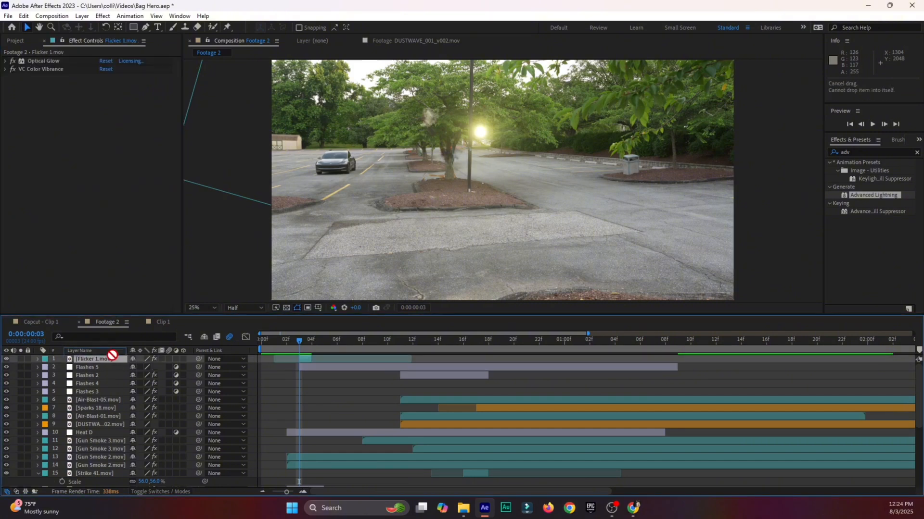
click(98, 371)
drag(97, 368, 97, 357)
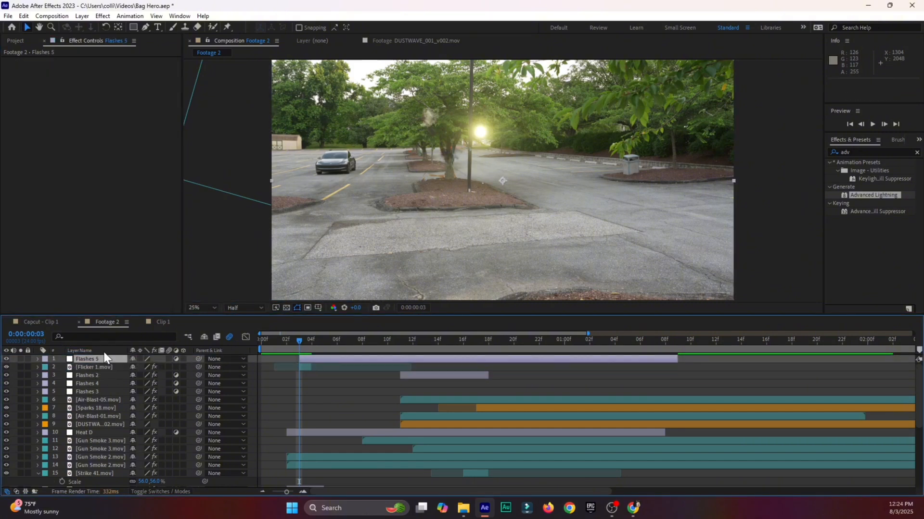
Rename the duplicated adjustment layer Brightness
key(Return)
text(Brightn)
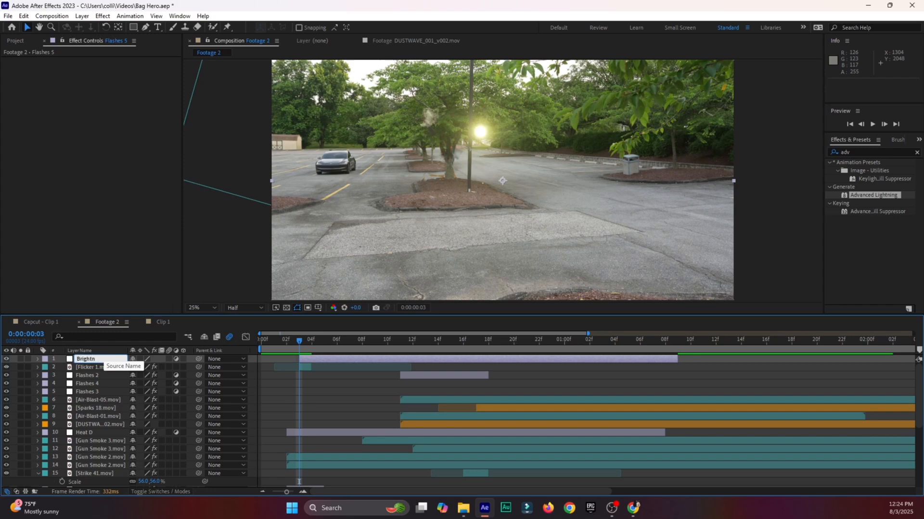
text(ess)
key(Return)
click(305, 383)
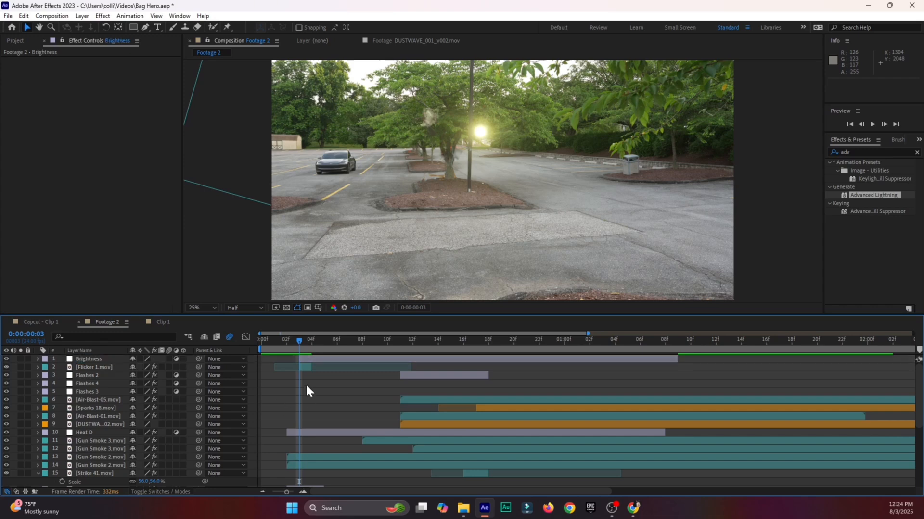
Apply the Curves effect to the Brightness layer, raise the RGB curve's midpoint to strongly brighten the image, and save the project
click(309, 357)
click(863, 153)
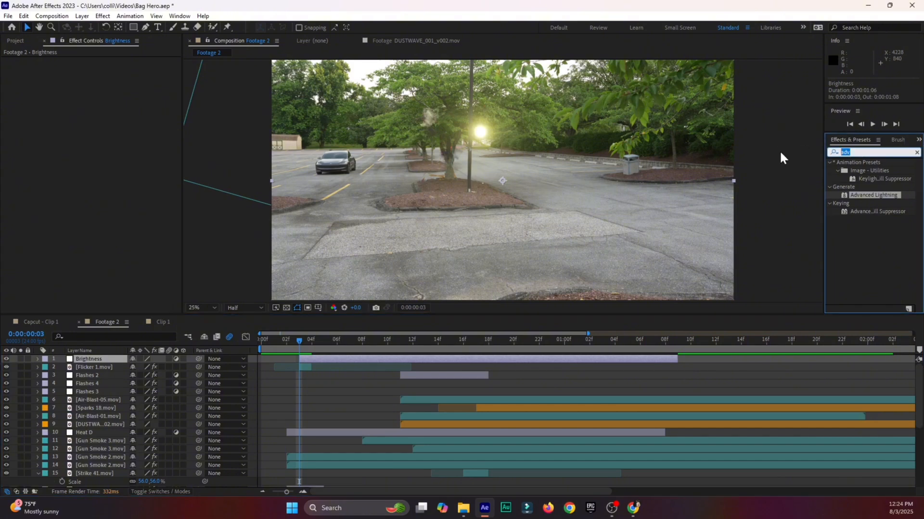
text(cur)
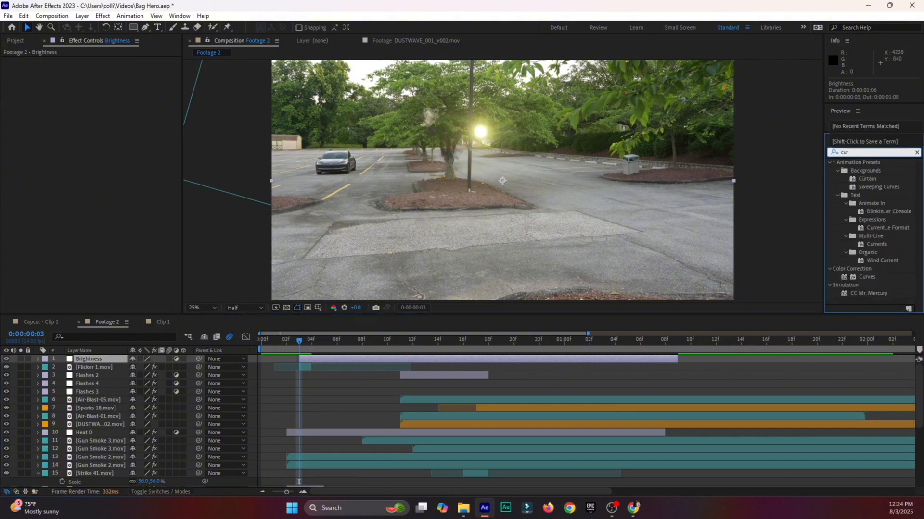
text(v)
drag(872, 195, 349, 360)
drag(81, 161, 60, 134)
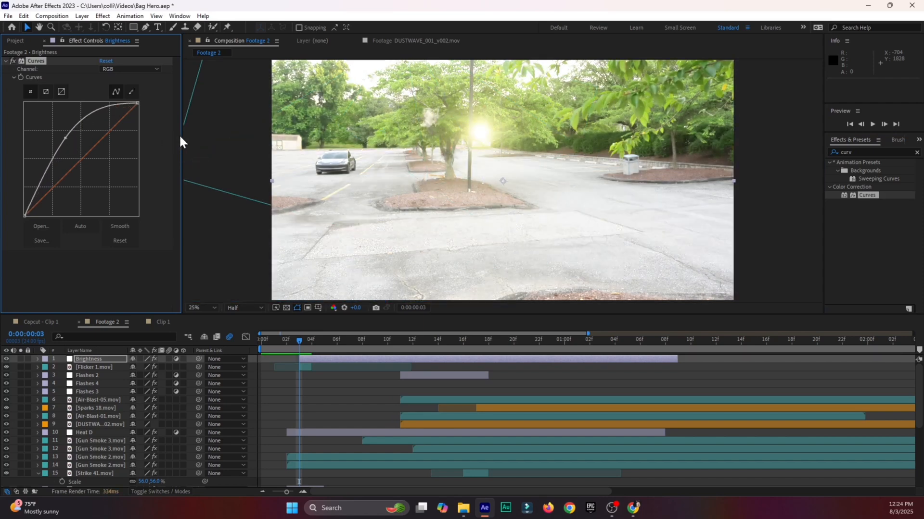
key(ctrl+s)
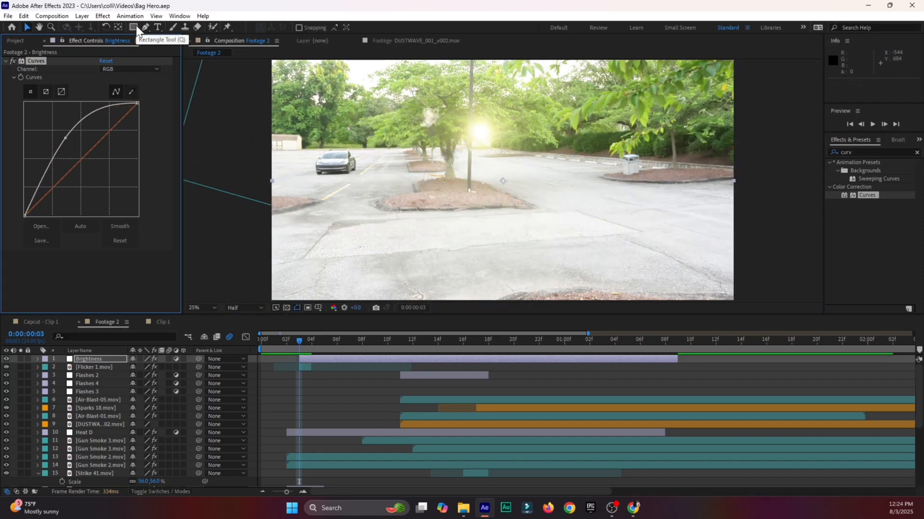
Draw an ellipse mask about 1476 by 1564 px around the tree and flash on the Brightness layer, with a 716-pixel feather
click(137, 27)
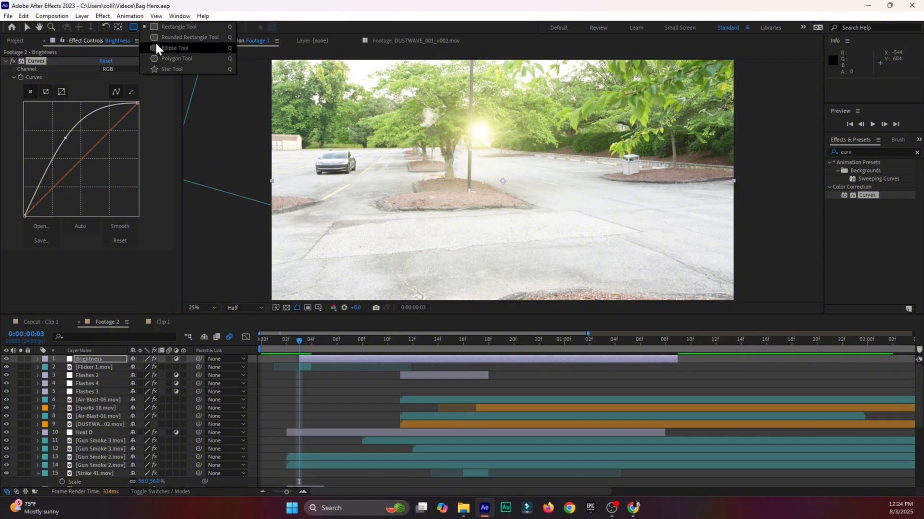
click(169, 48)
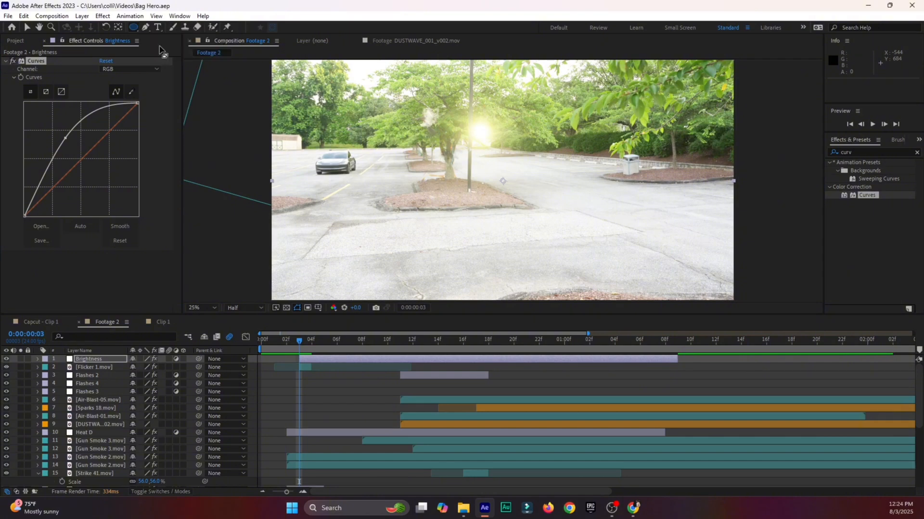
drag(380, 71, 557, 258)
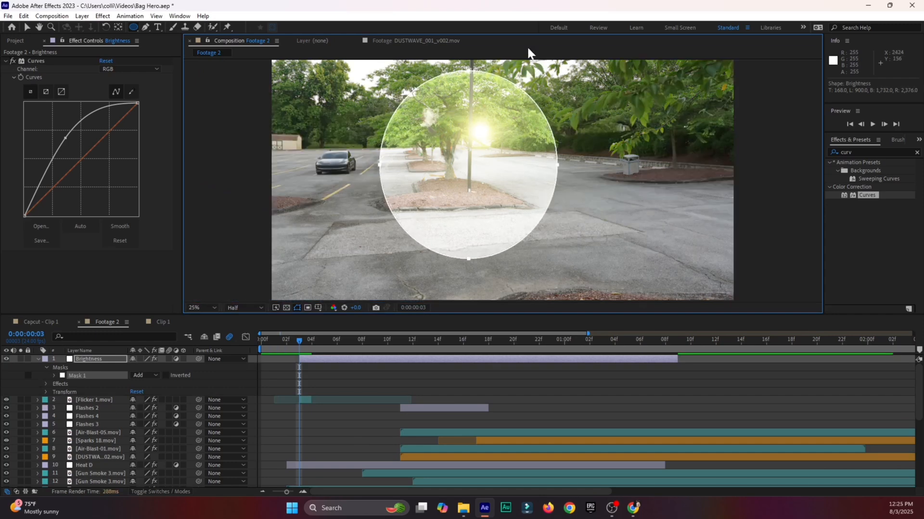
key(f)
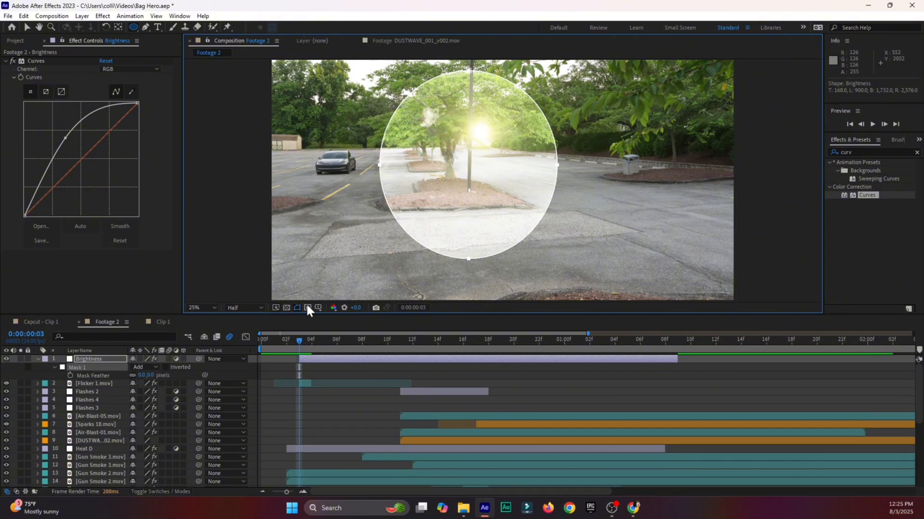
drag(151, 375, 479, 357)
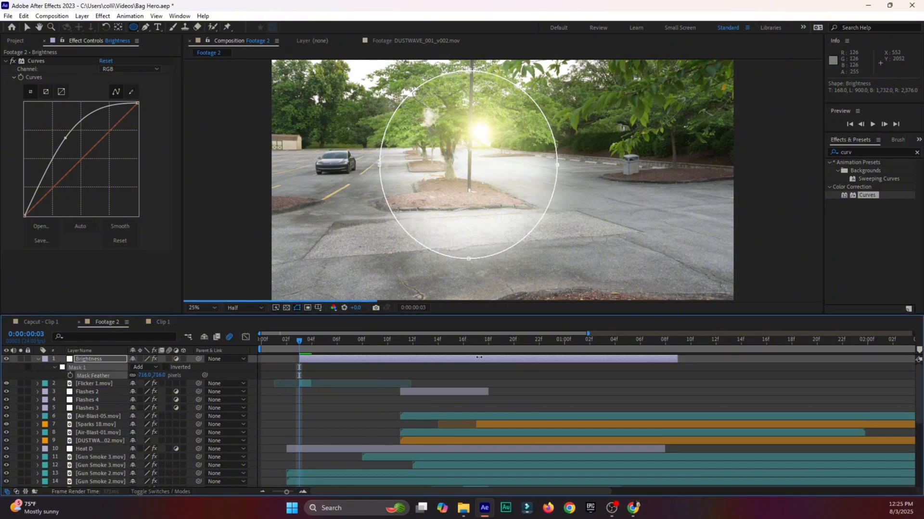
click(27, 27)
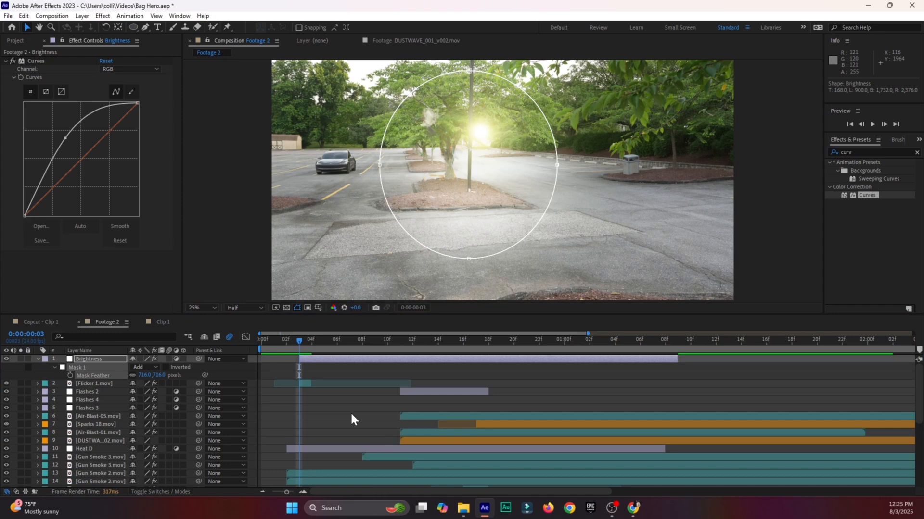
Keyframe the Brightness layer's opacity from 100% at 0:00:00:03 to 0% at 0:00:01:08 and preview the fade
key(t)
click(62, 367)
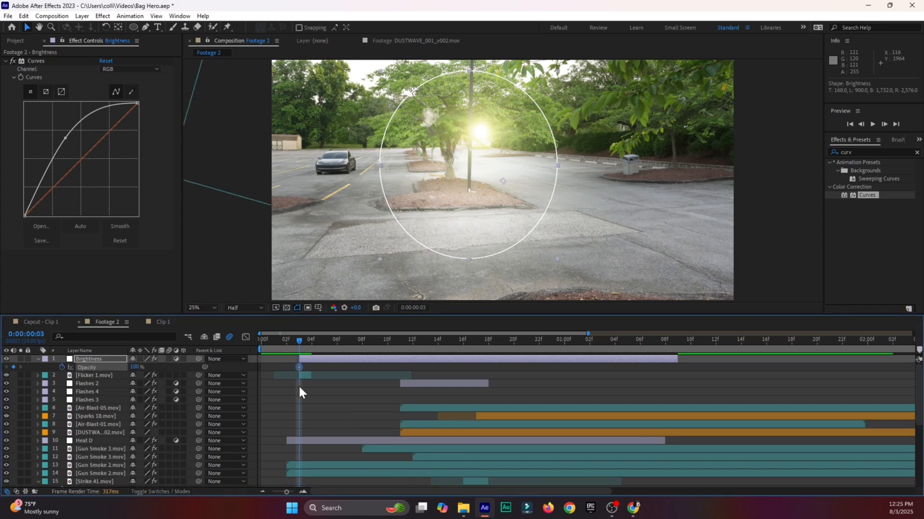
drag(301, 338, 665, 342)
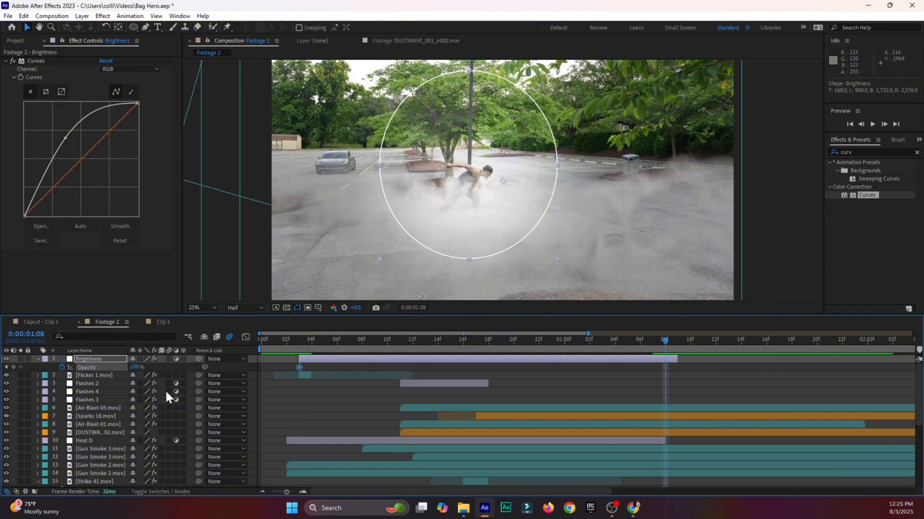
drag(134, 372, 4, 377)
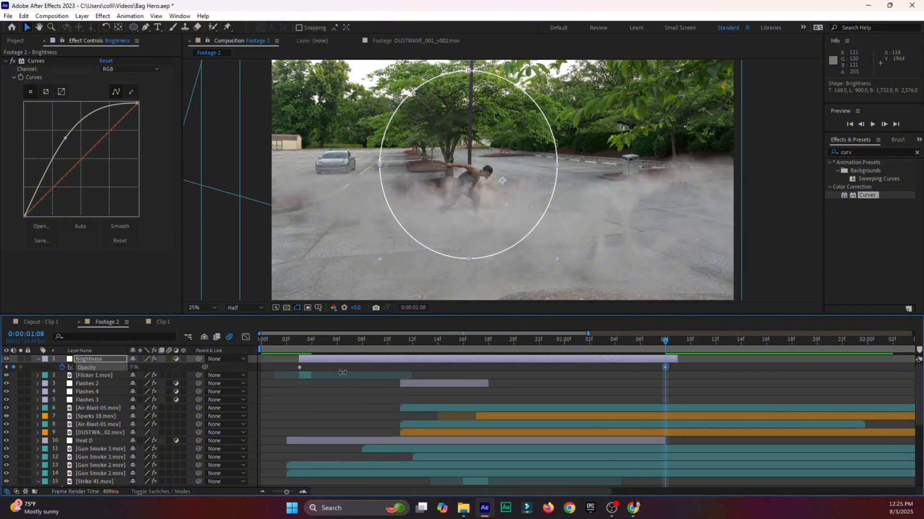
click(266, 344)
click(266, 341)
key(space)
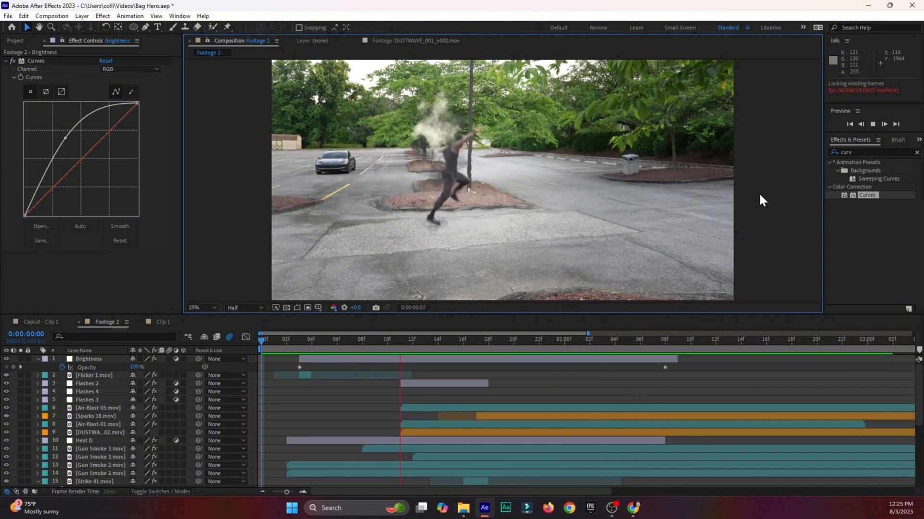
click(281, 339)
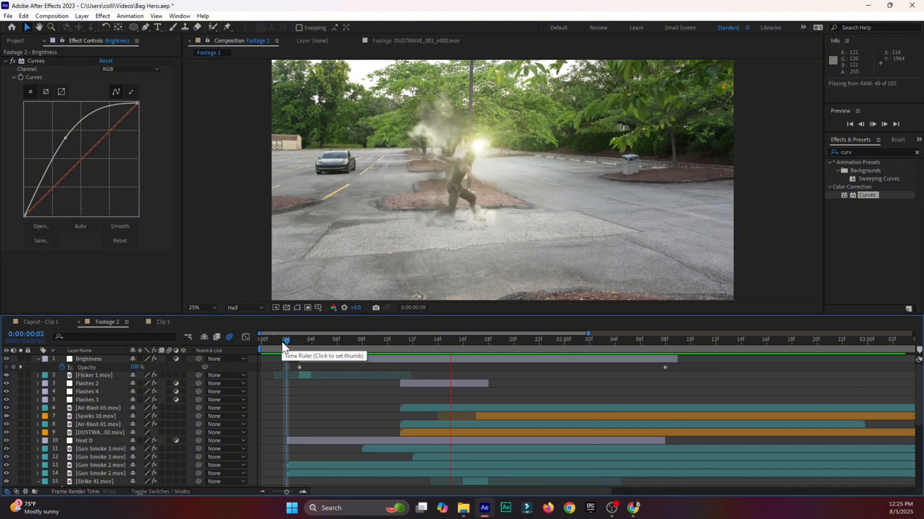
key(space)
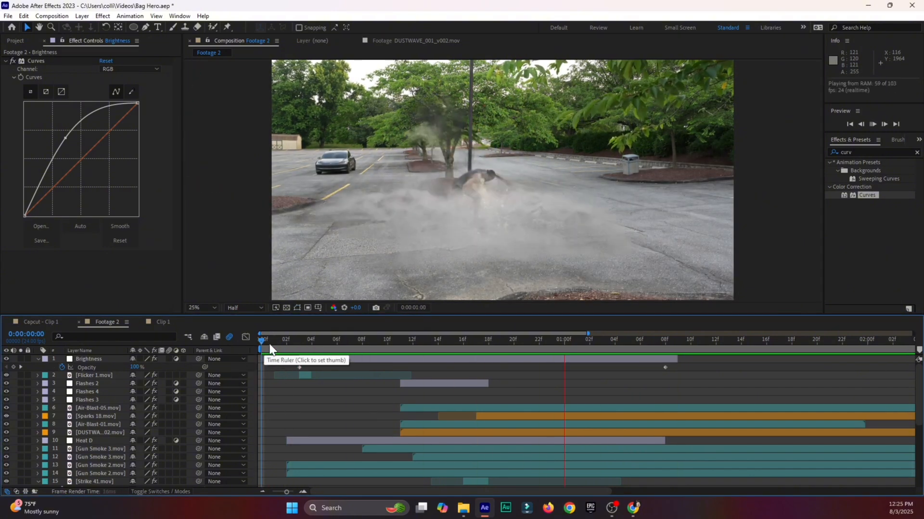
Shift the Brightness layer's 0% opacity keyframe to 0:00:00:08 and cut off the layer after that time
drag(268, 342, 299, 351)
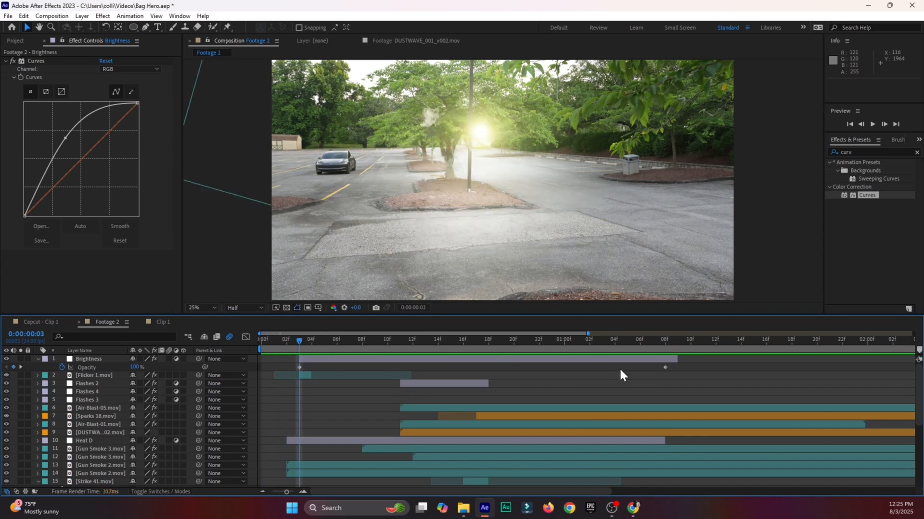
drag(665, 368, 362, 368)
drag(298, 343, 356, 345)
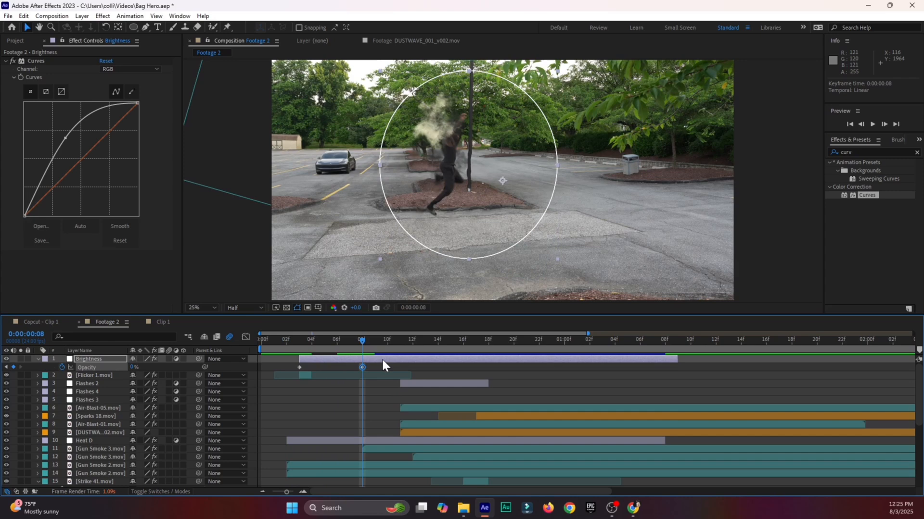
key(ctrl+shift+d)
key(Delete)
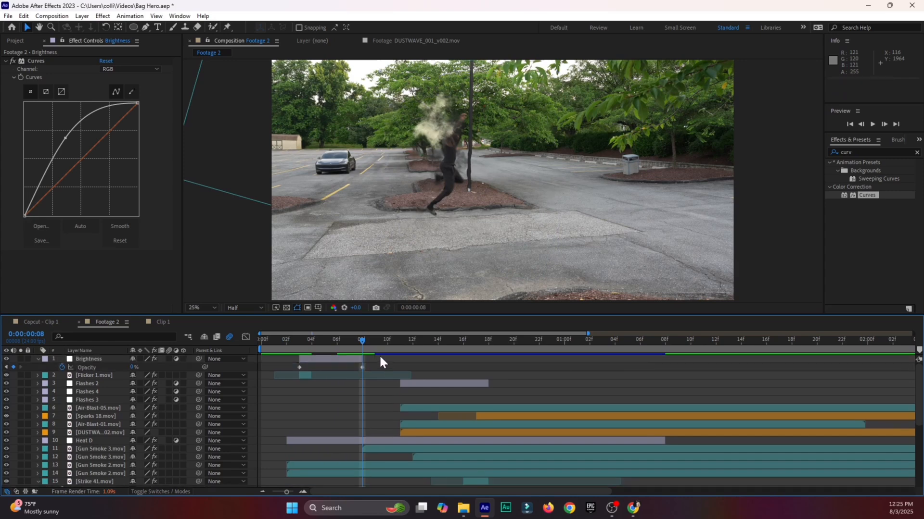
Duplicate the Brightness layer, shift the copy to start with the Flashes 2 layer at 0:00:00:11, and preview it
click(318, 362)
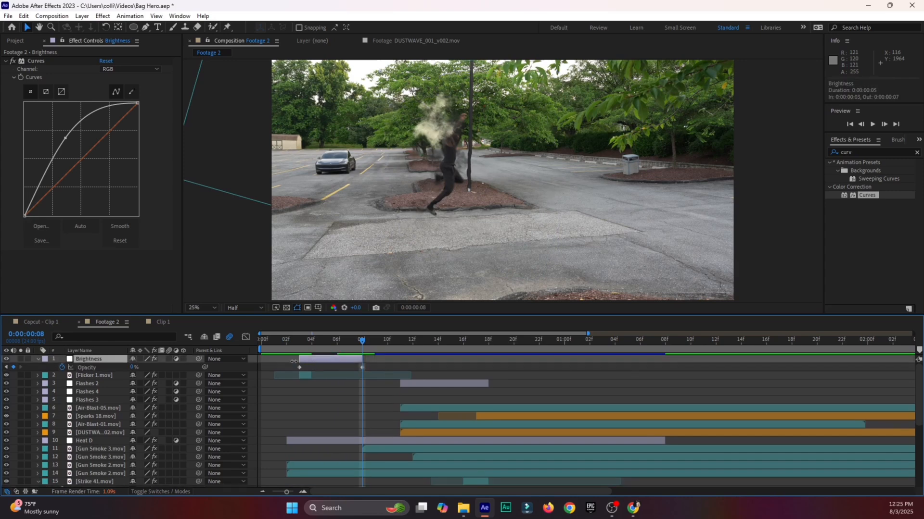
click(38, 359)
key(ctrl+d)
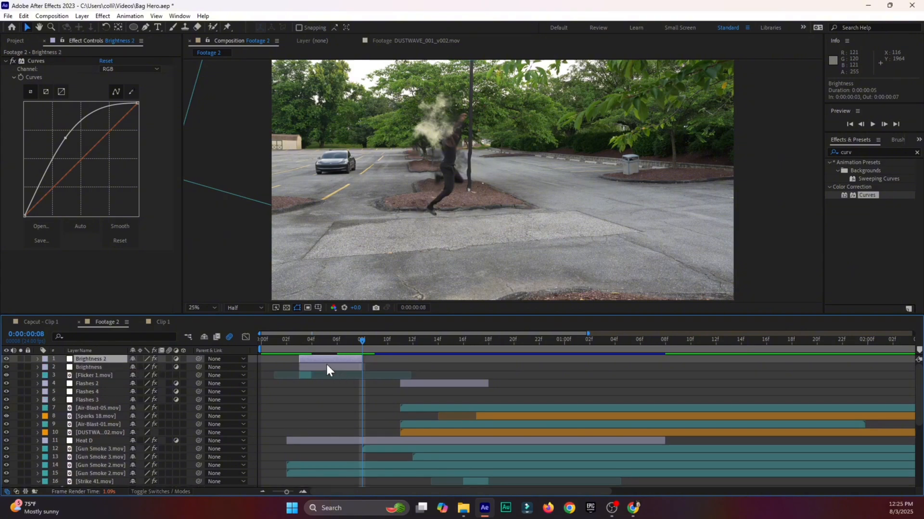
drag(316, 359, 477, 347)
key(space)
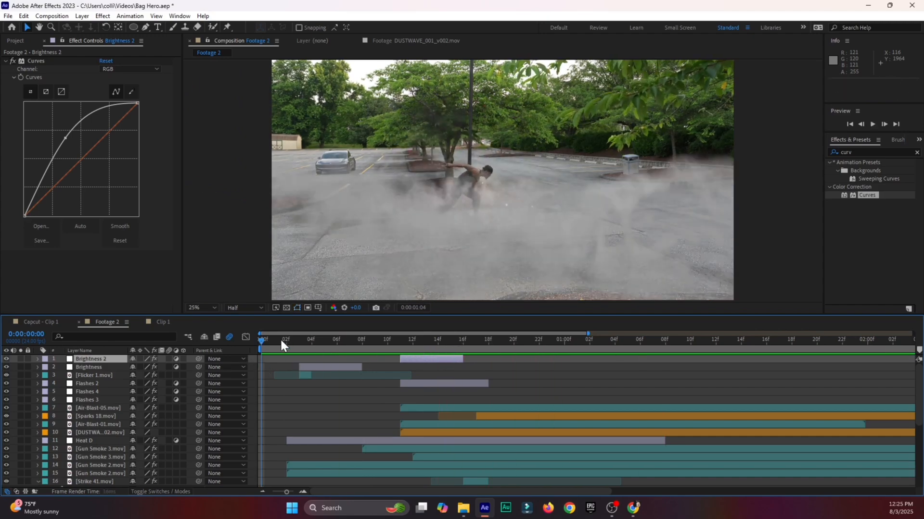
click(337, 340)
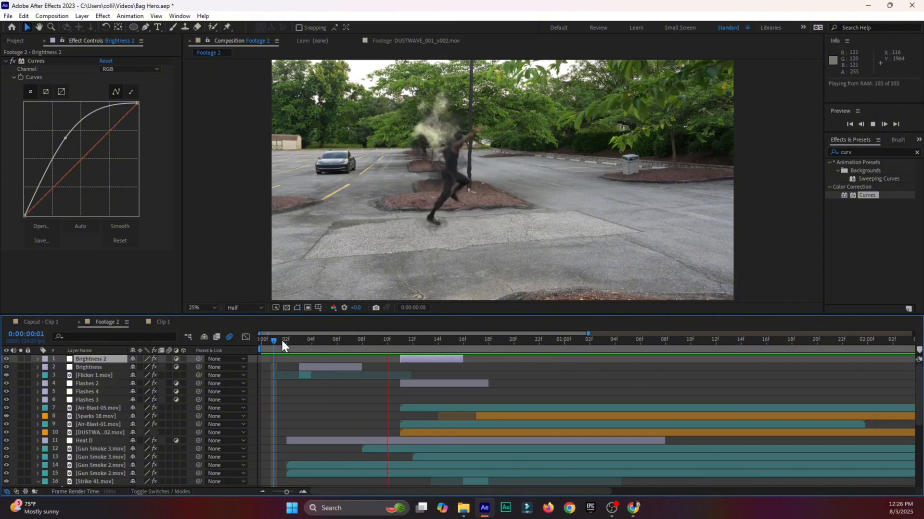
click(304, 340)
Adjust the Brightness 2 layer's elliptical mask upward at its lower edge, preview the flashes, and save the project
drag(304, 339, 424, 337)
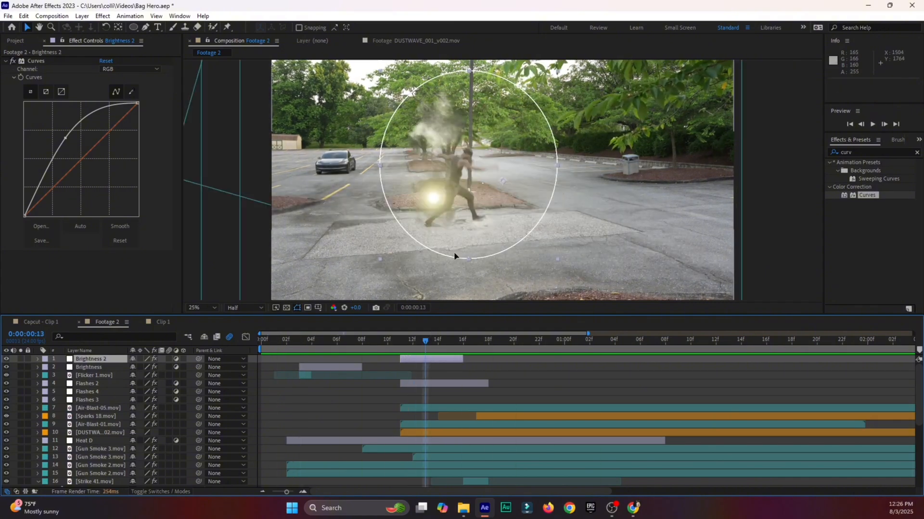
drag(467, 257, 466, 204)
click(278, 342)
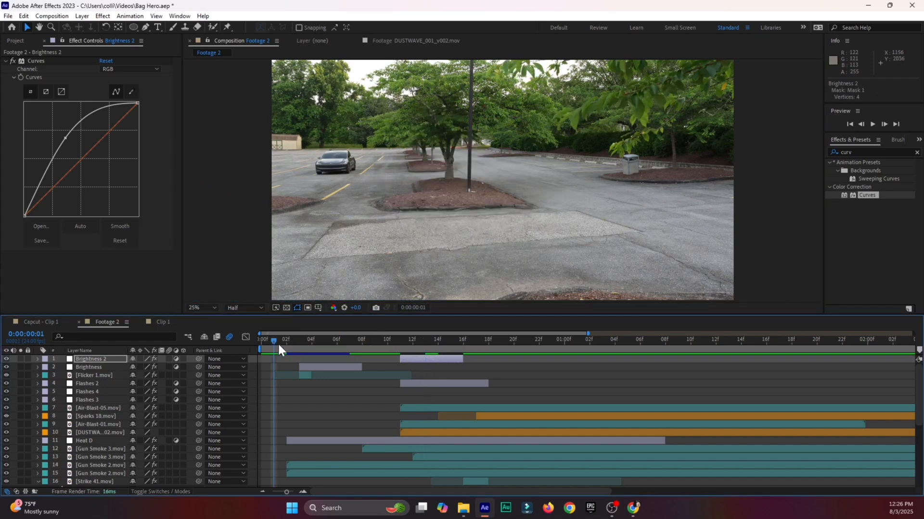
key(space)
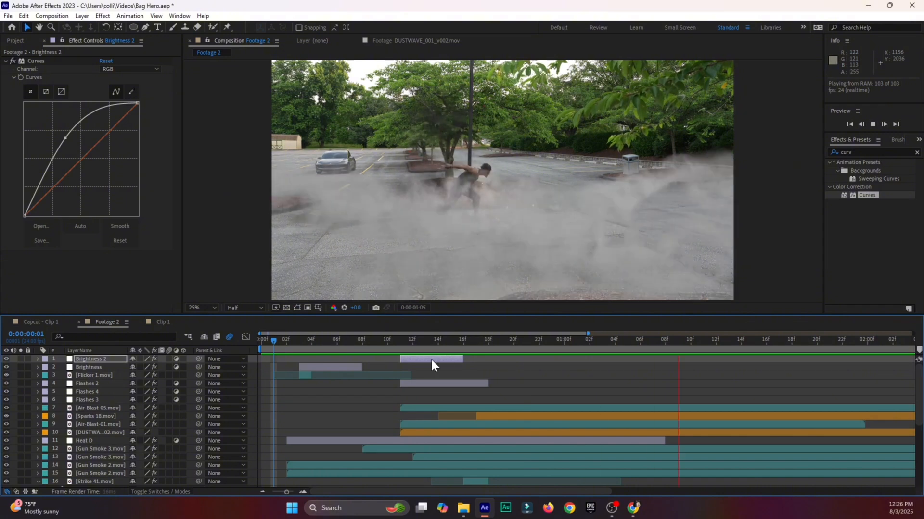
click(392, 344)
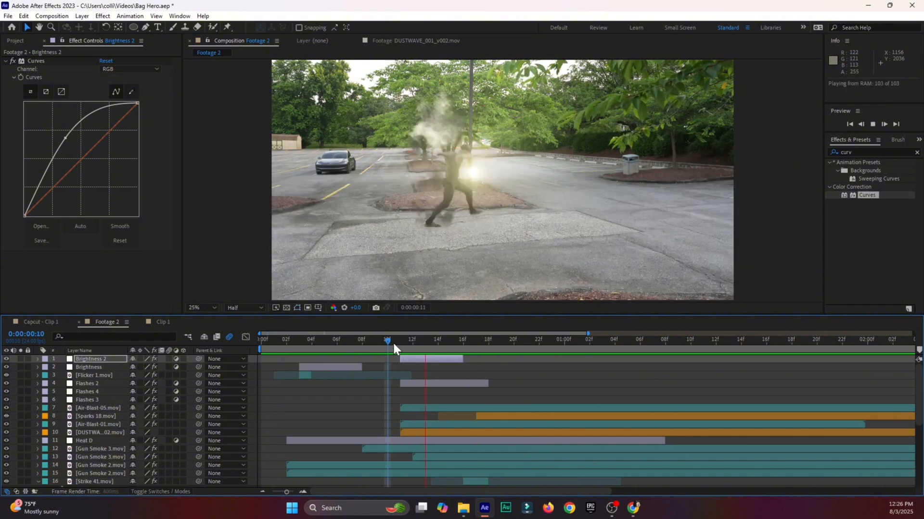
key(ctrl+s)
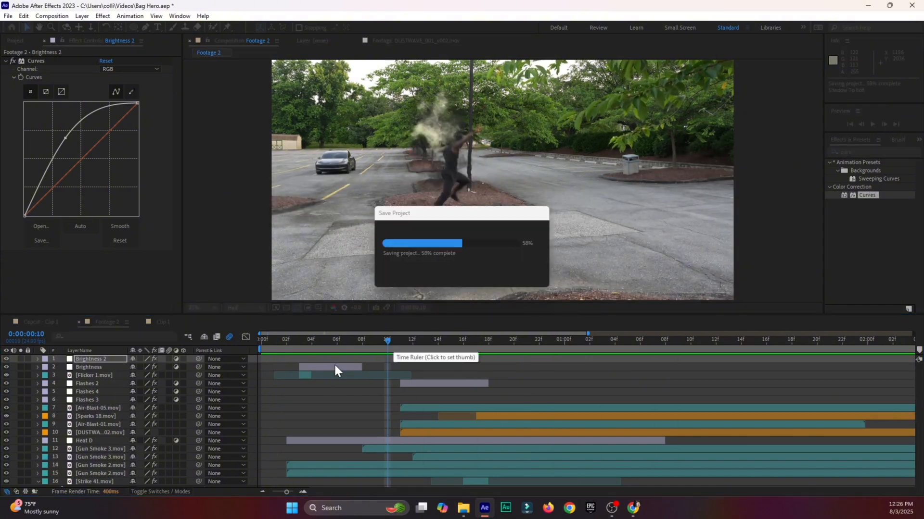
Search the project footage for "gro" and play the Ground 2.mov clip
click(312, 341)
drag(324, 342, 539, 357)
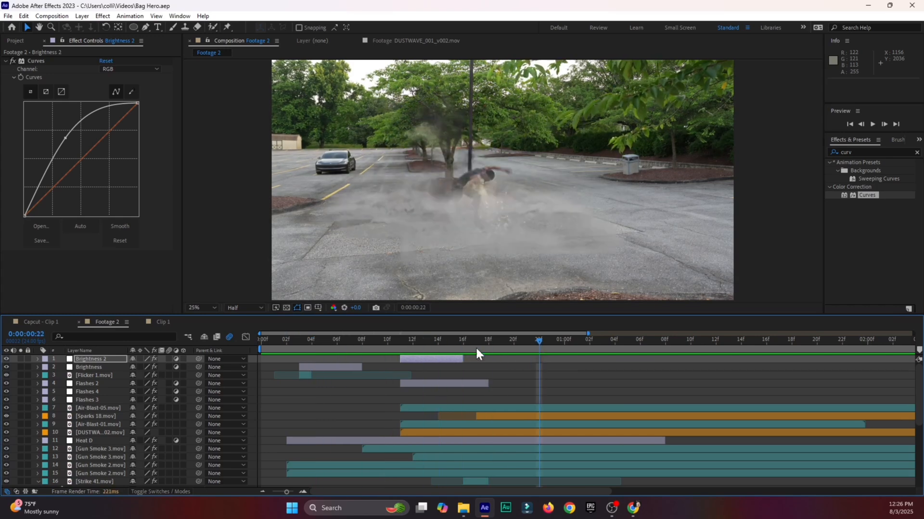
drag(283, 344, 463, 345)
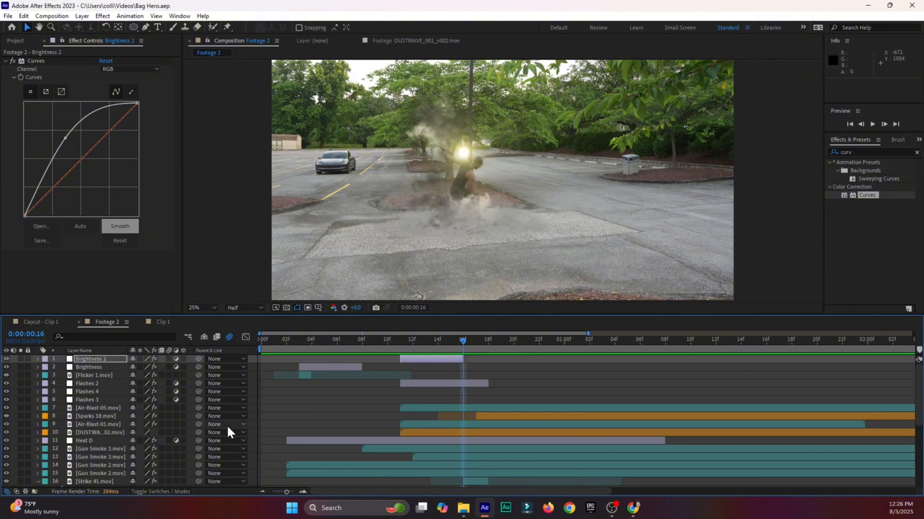
click(17, 42)
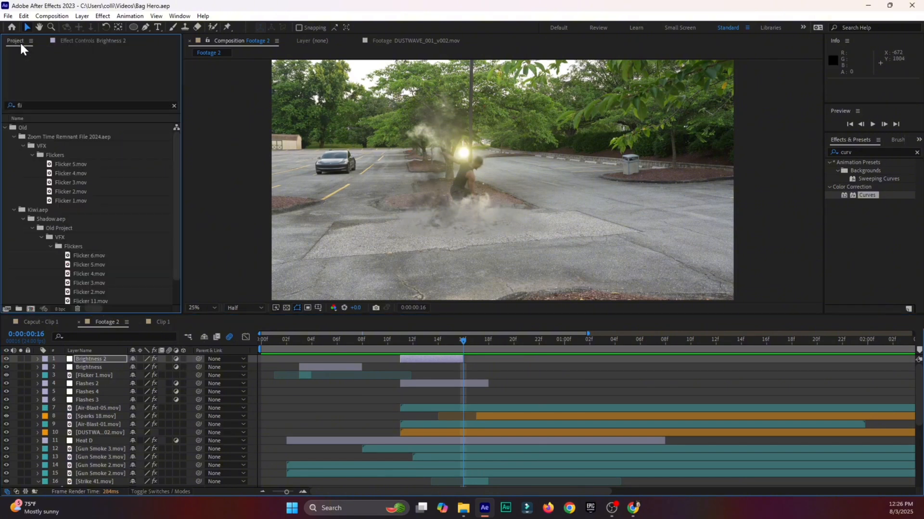
click(66, 102)
text(fli)
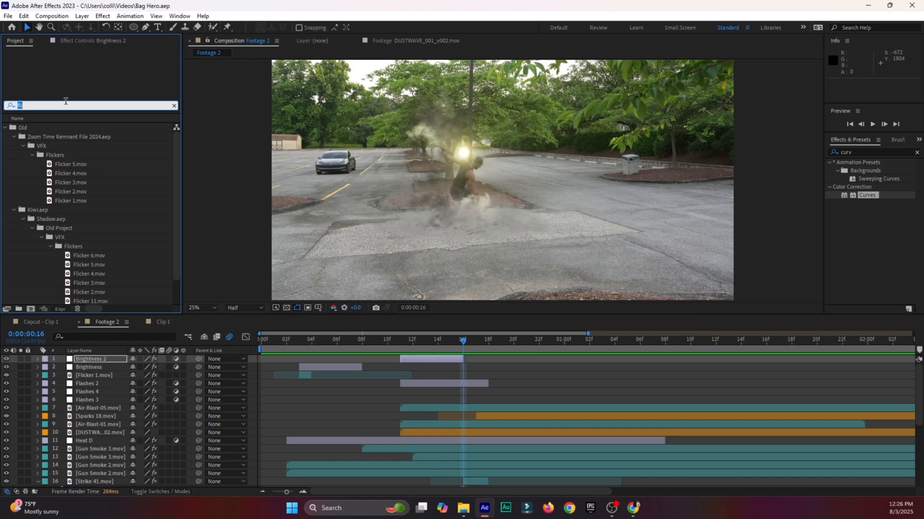
text(gro)
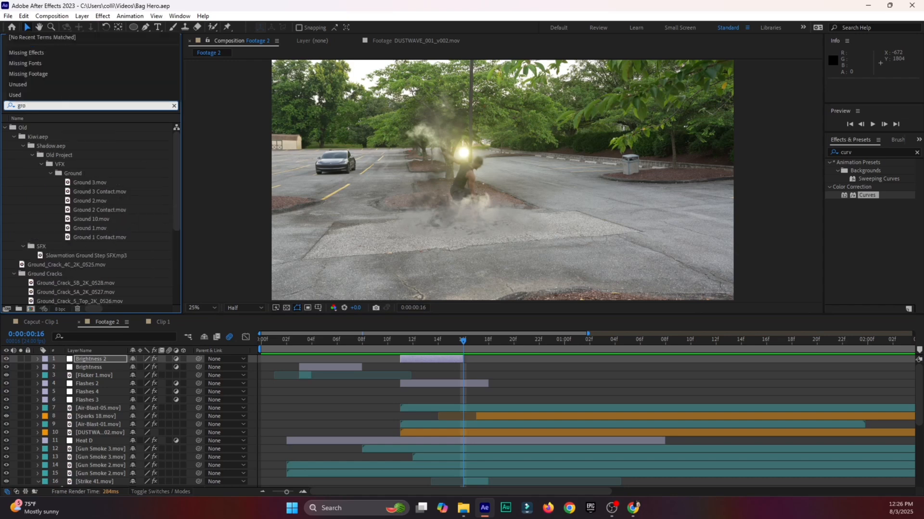
click(87, 219)
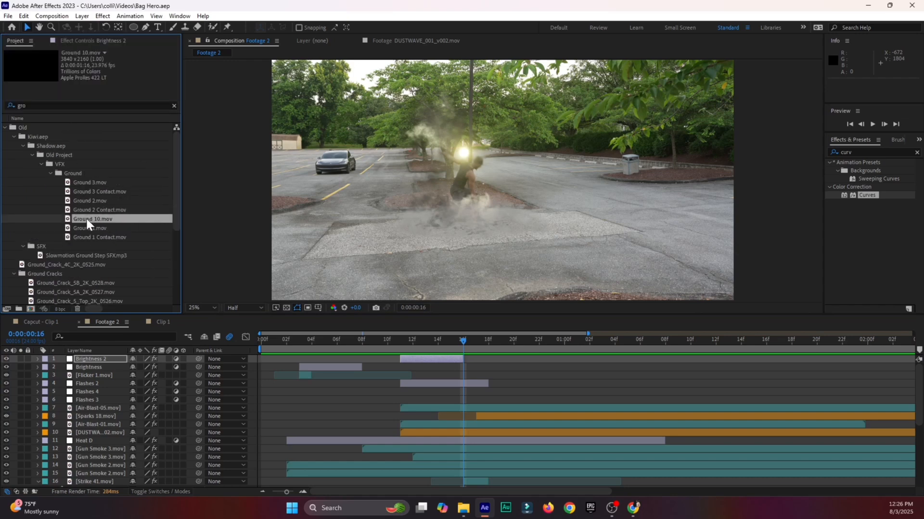
double_click(90, 198)
key(space)
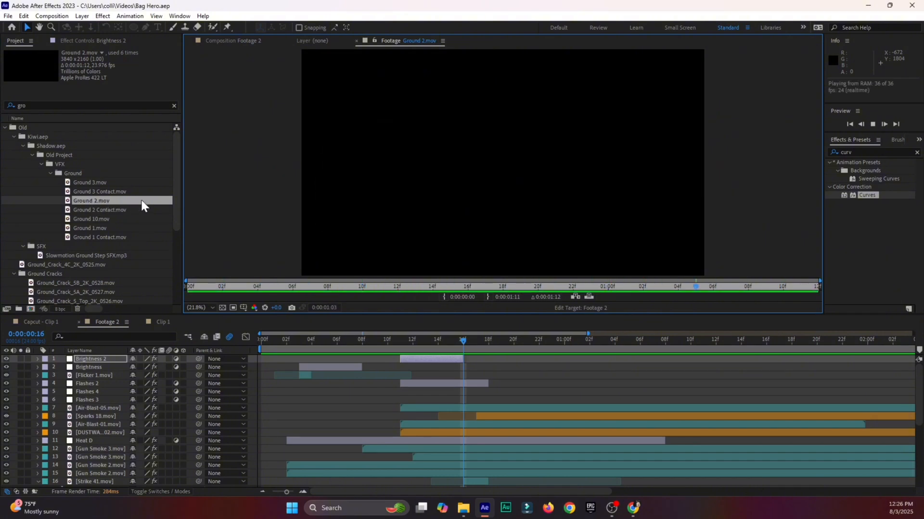
Add Ground 2.mov and Ground 2 Contact.mov below the Flicker 1.mov layer, starting at 0:00:00:06, and label both green
ctrl+click(115, 210)
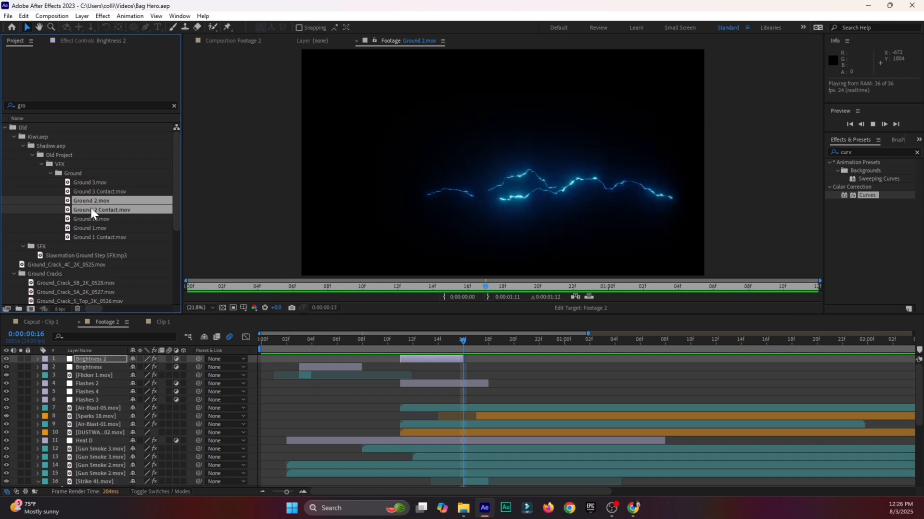
mouse_move(91, 208)
mouse_down()
mouse_move(413, 380)
mouse_move(319, 386)
mouse_move(342, 385)
mouse_up()
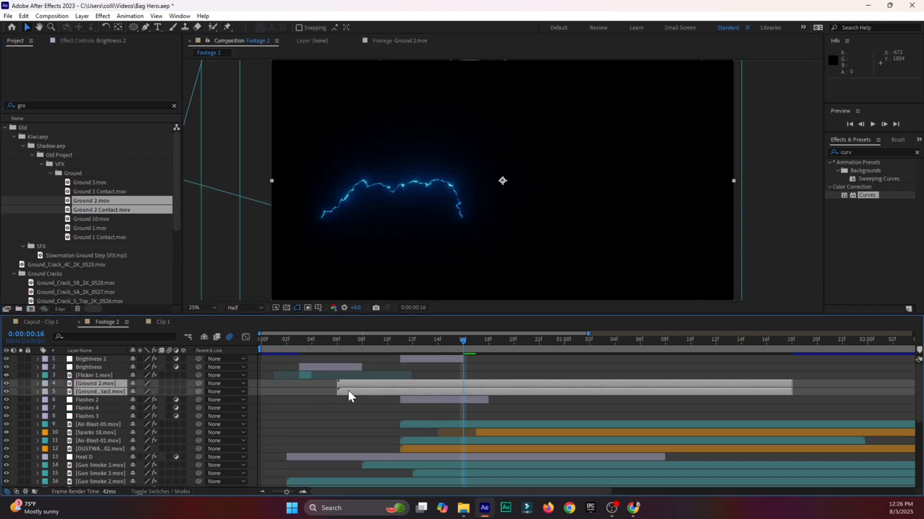
click(47, 386)
click(82, 292)
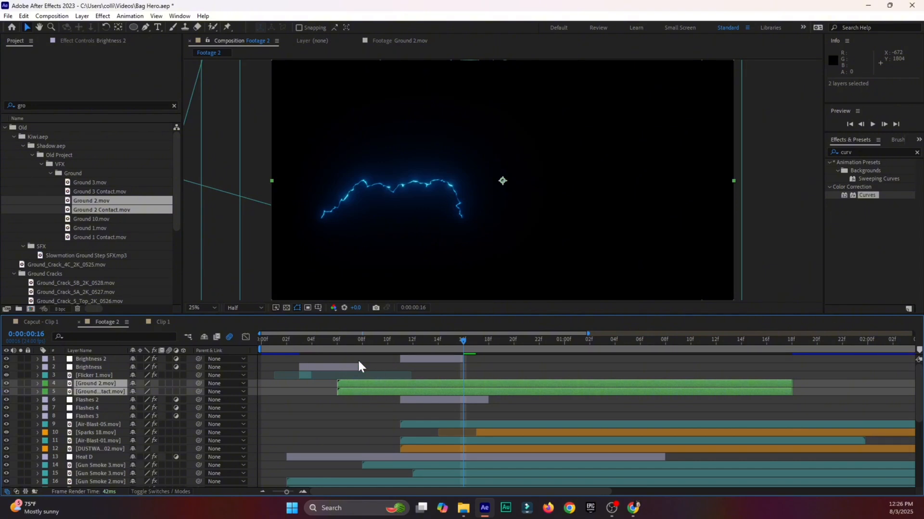
Set the blending mode of the Ground 2 and Ground 2 Contact layers to Add
click(157, 492)
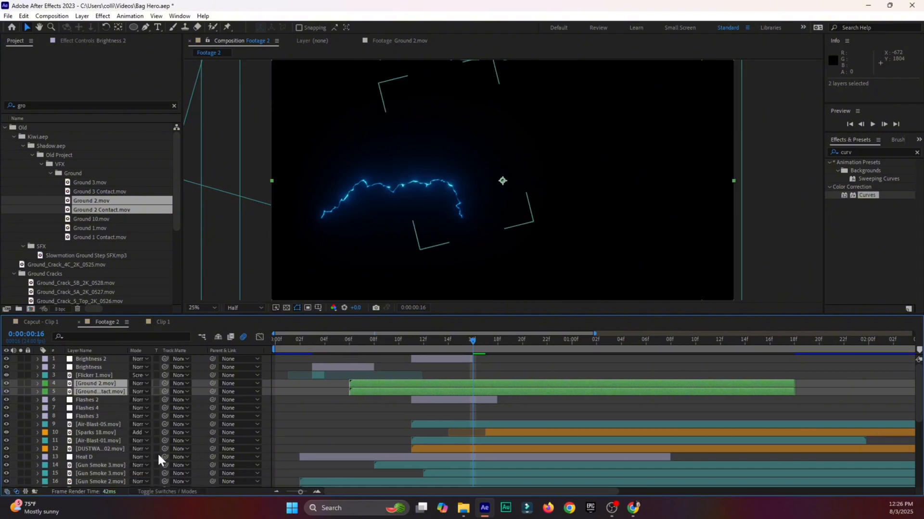
click(136, 382)
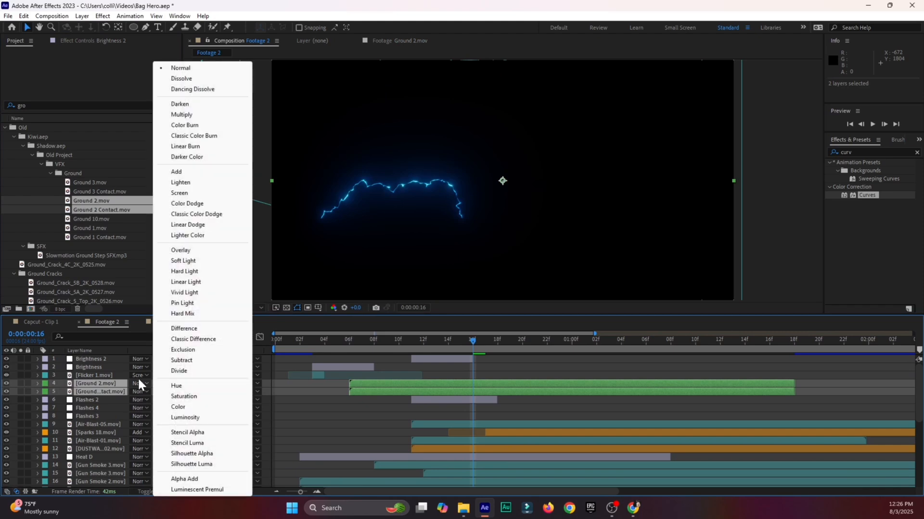
click(186, 172)
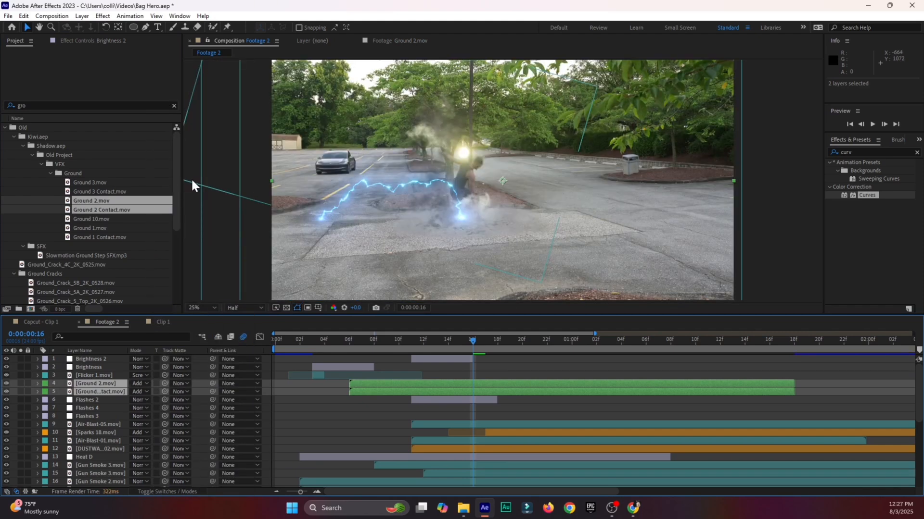
click(340, 406)
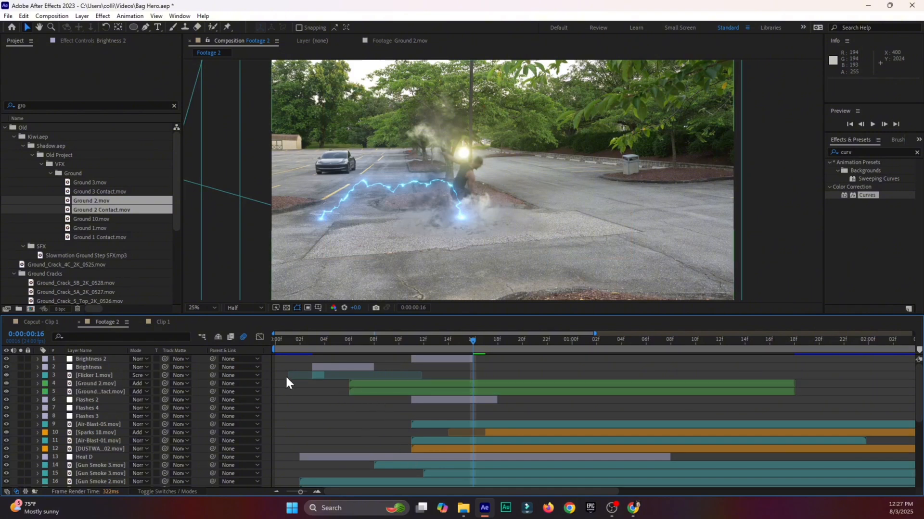
Copy the Optical Glow and VC Color Vibrance effects from the Flicker 1 layer onto the Ground 2 layer and check the electricity across frames
click(313, 342)
click(321, 377)
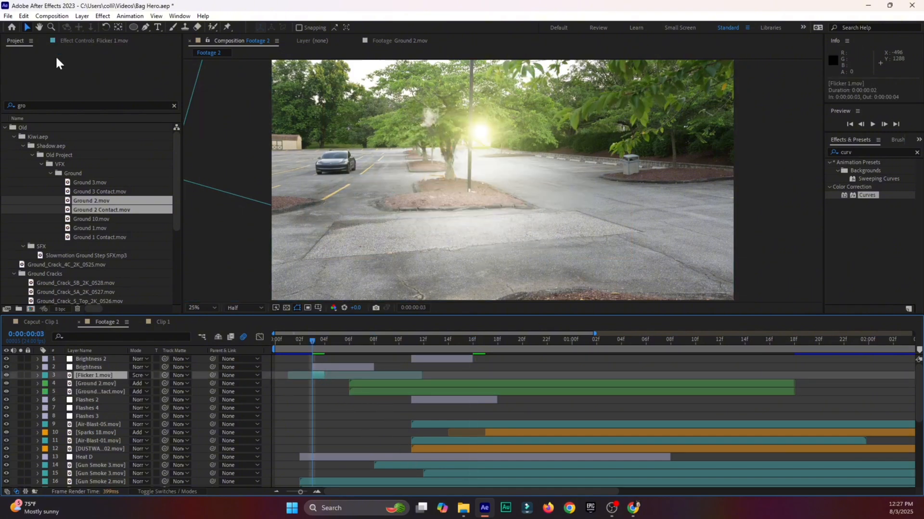
click(67, 41)
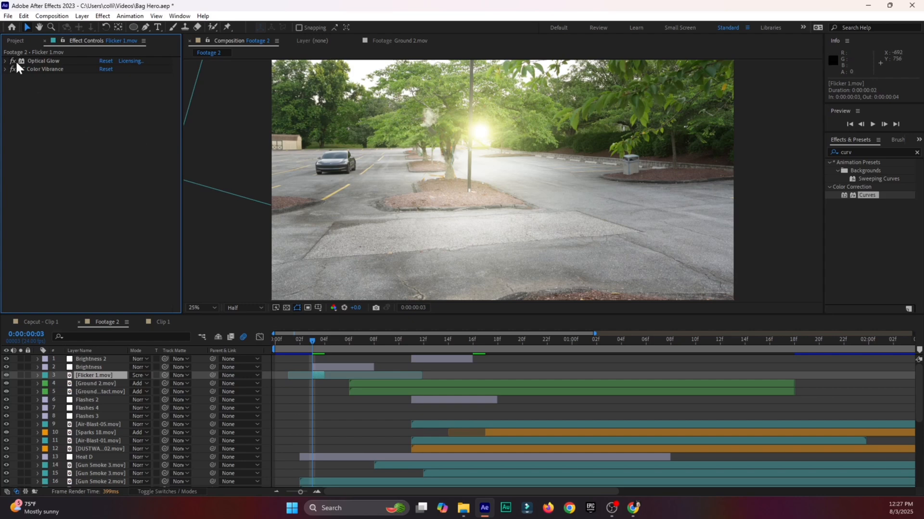
click(45, 69)
key(ctrl+a)
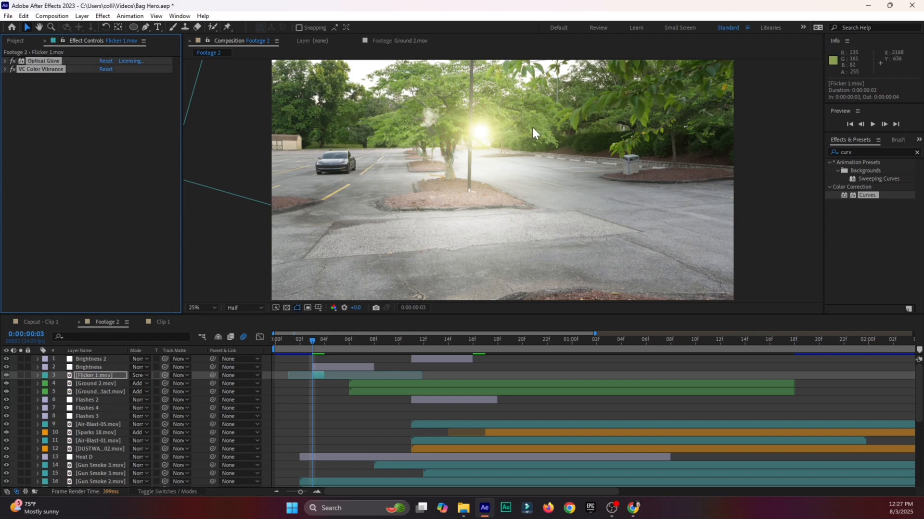
click(375, 342)
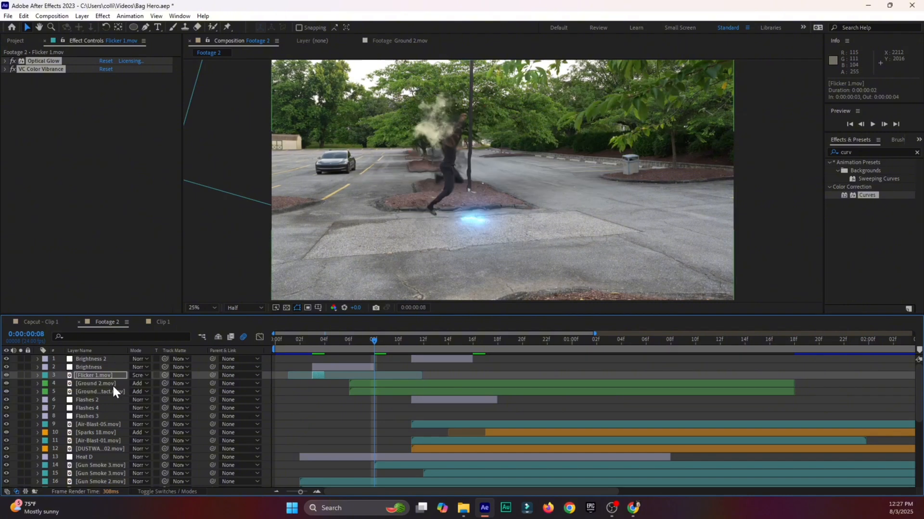
click(112, 384)
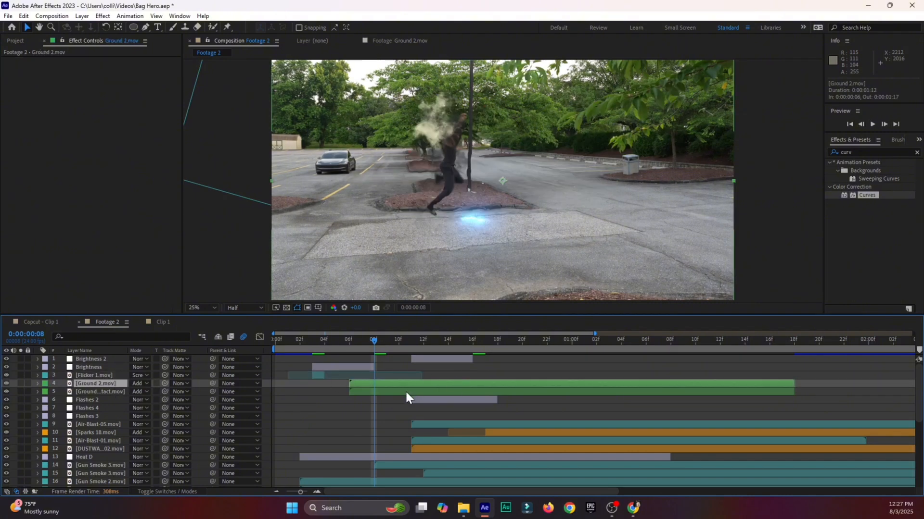
key(ctrl+v)
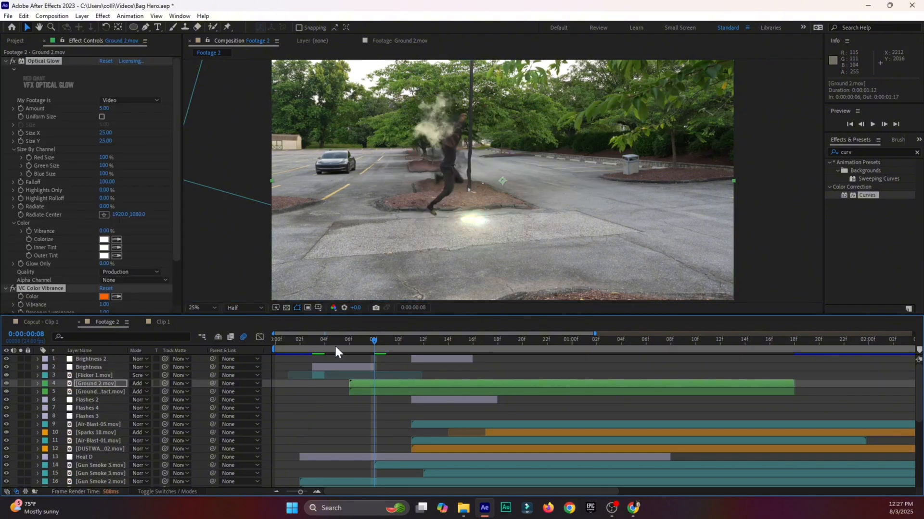
click(423, 344)
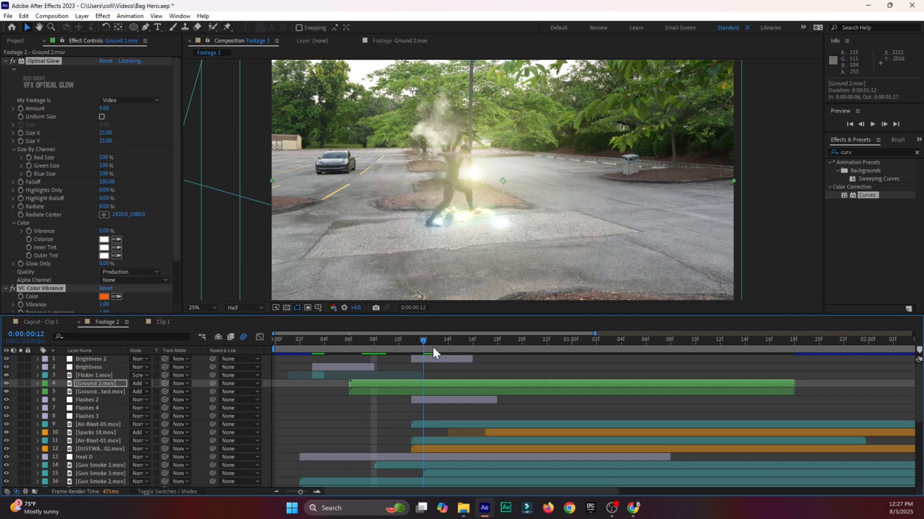
drag(433, 347, 502, 352)
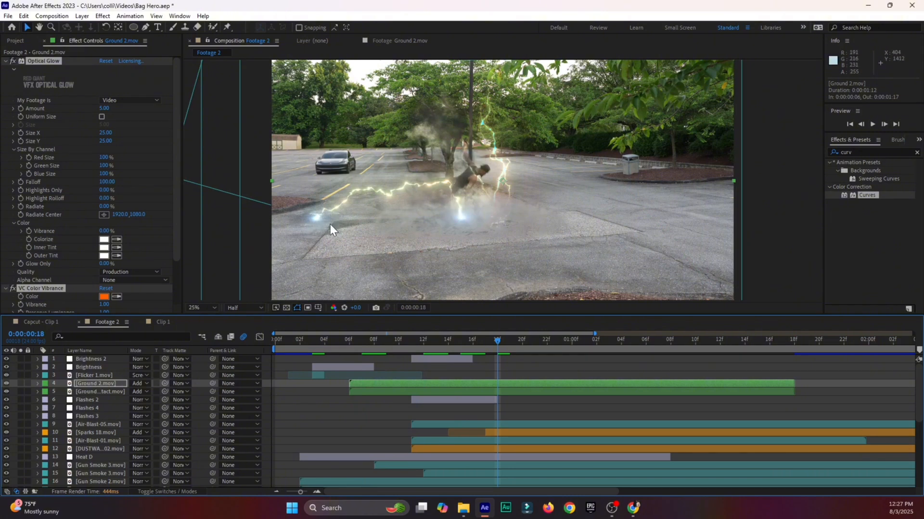
Set the Ground 2 Contact layer's blending mode to Screen after comparing it with Add, and save the project
click(94, 392)
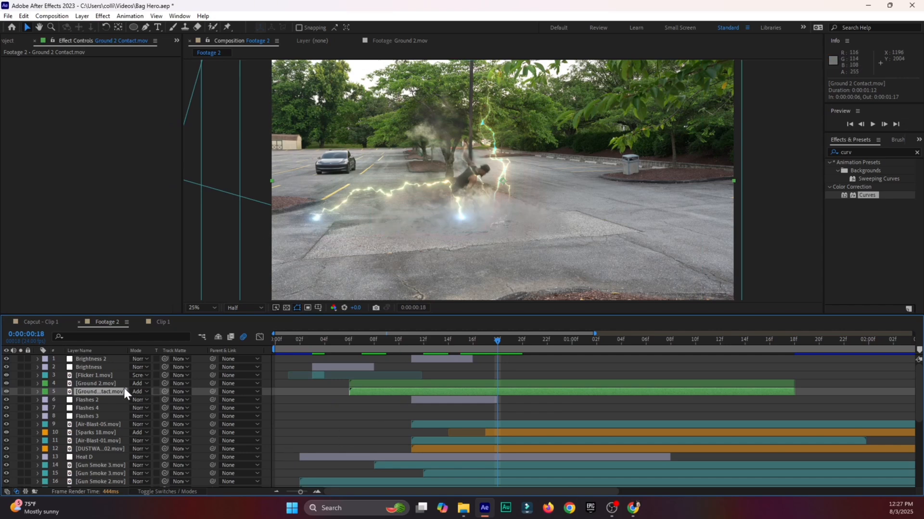
click(137, 391)
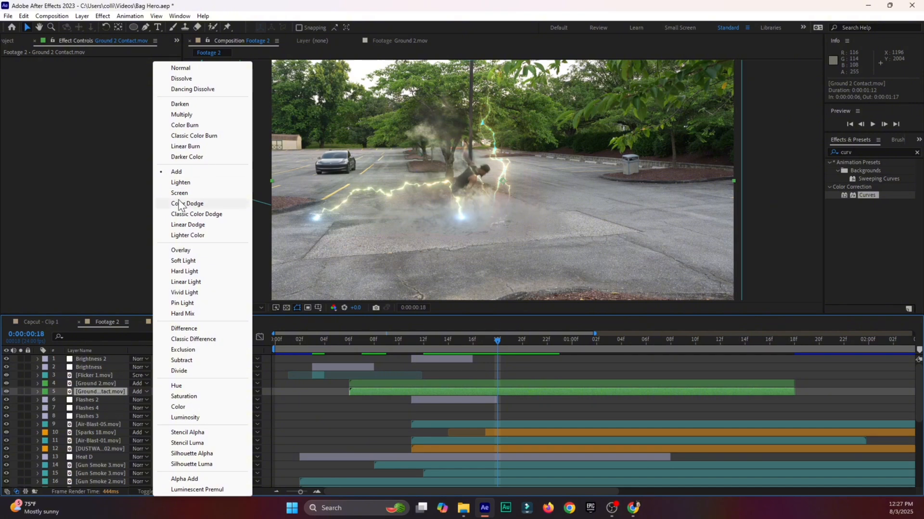
click(180, 203)
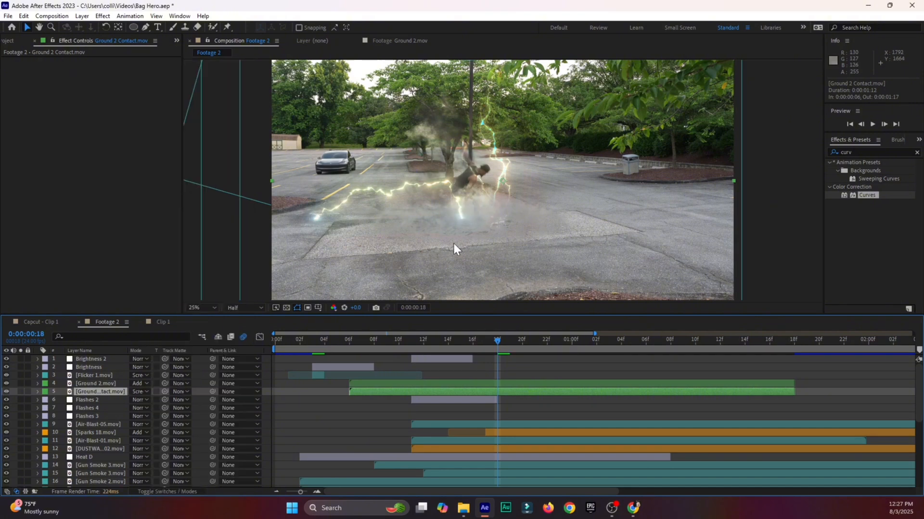
click(138, 392)
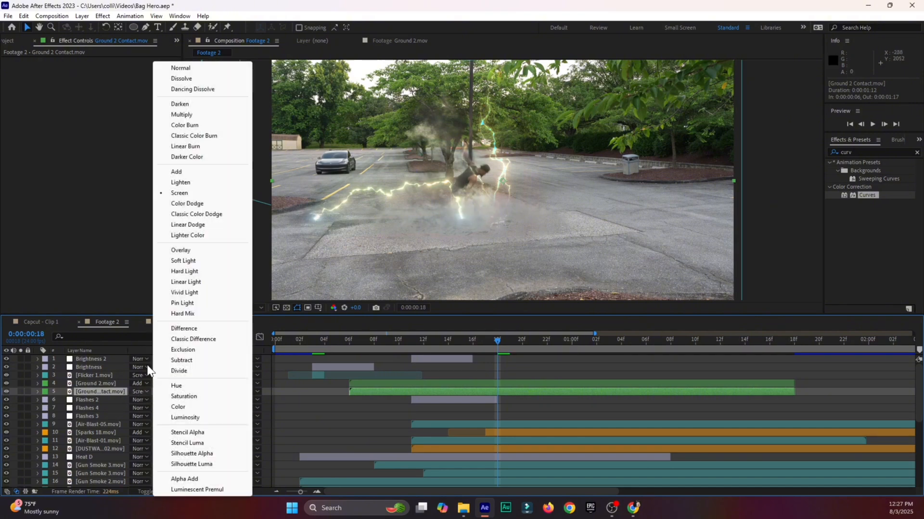
click(183, 173)
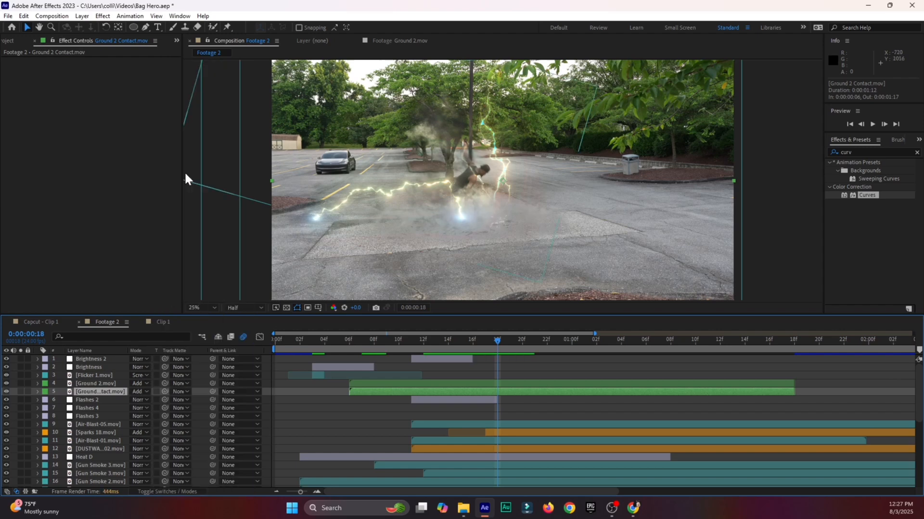
click(139, 392)
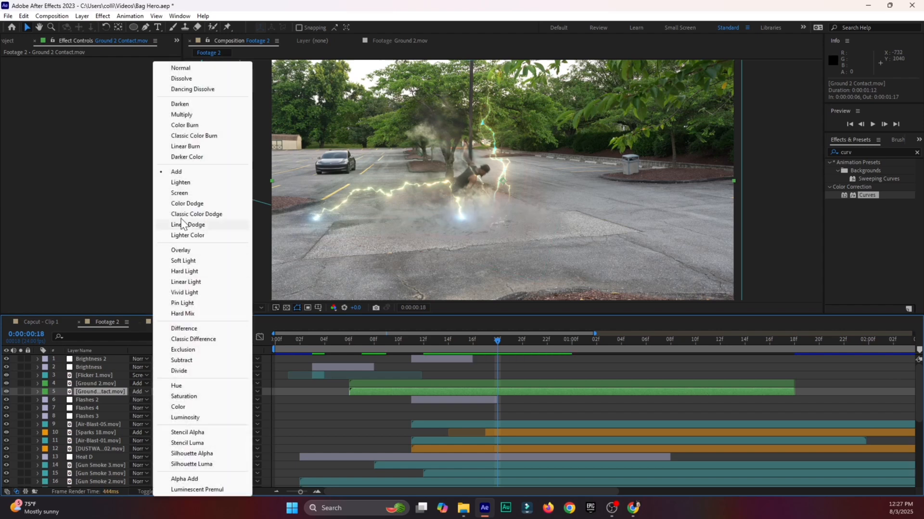
click(185, 193)
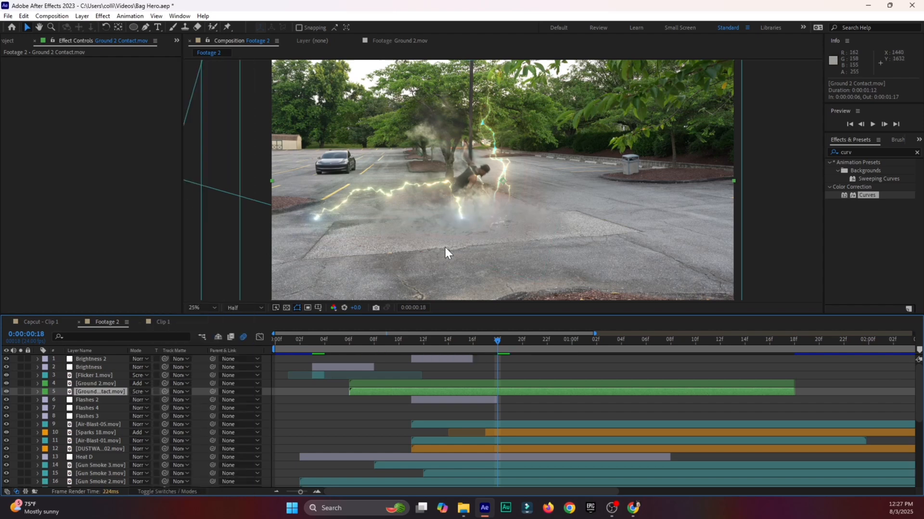
key(ctrl+s)
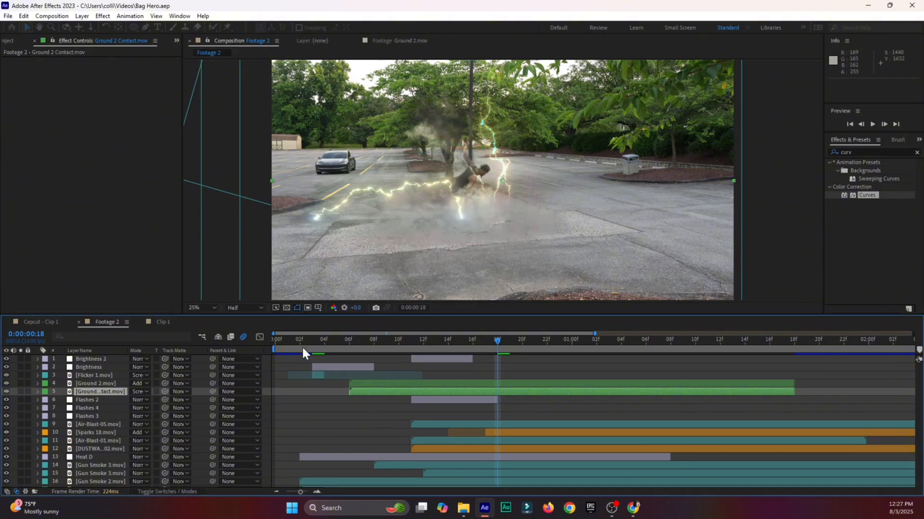
Trim the Ground 2 and Ground 2 Contact layers to start at 0:00:00:11 and move them to about position 1788, 1120
click(298, 344)
drag(298, 346, 413, 370)
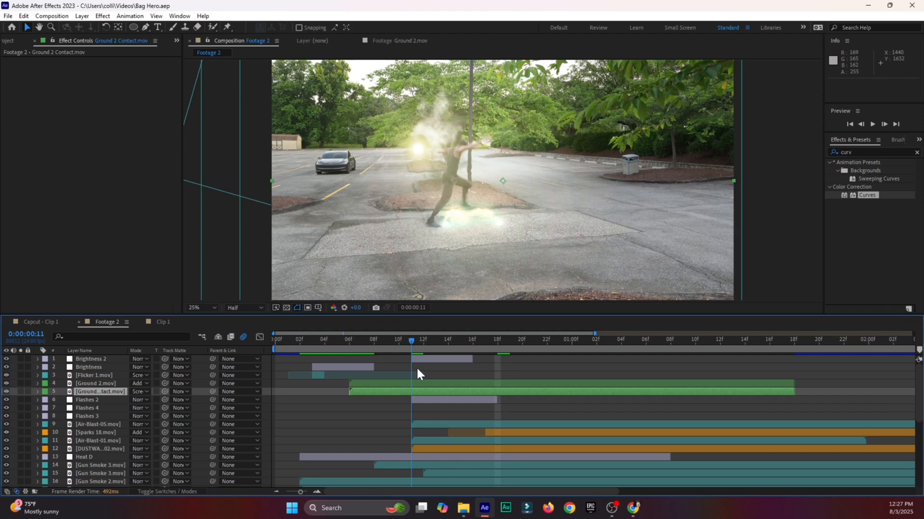
ctrl+click(79, 385)
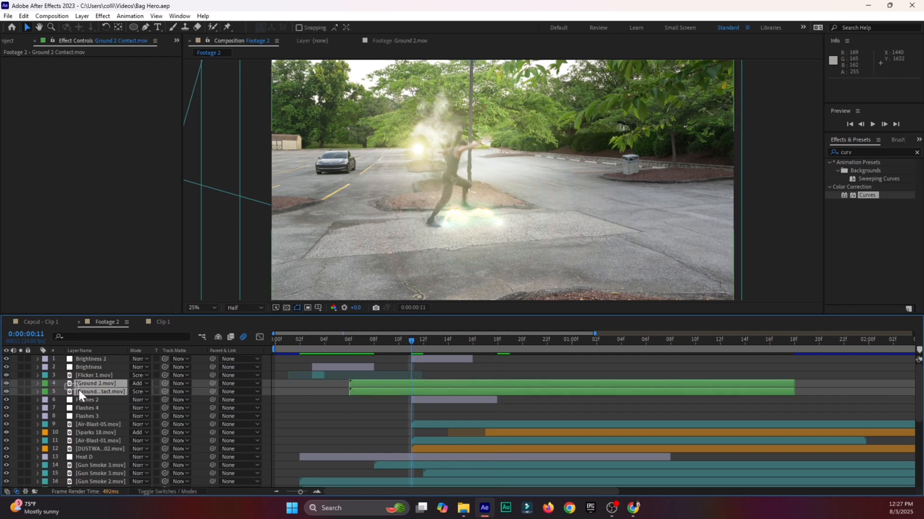
drag(347, 393, 411, 402)
drag(492, 213, 476, 217)
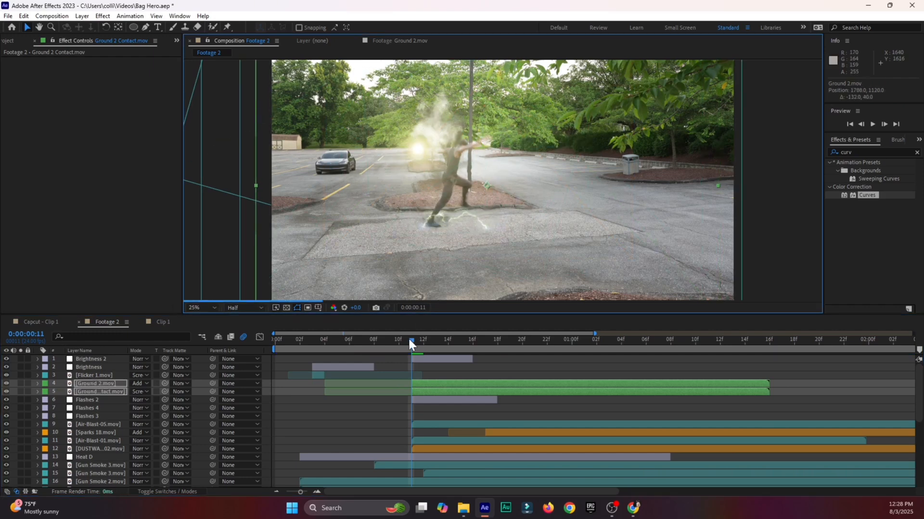
click(372, 343)
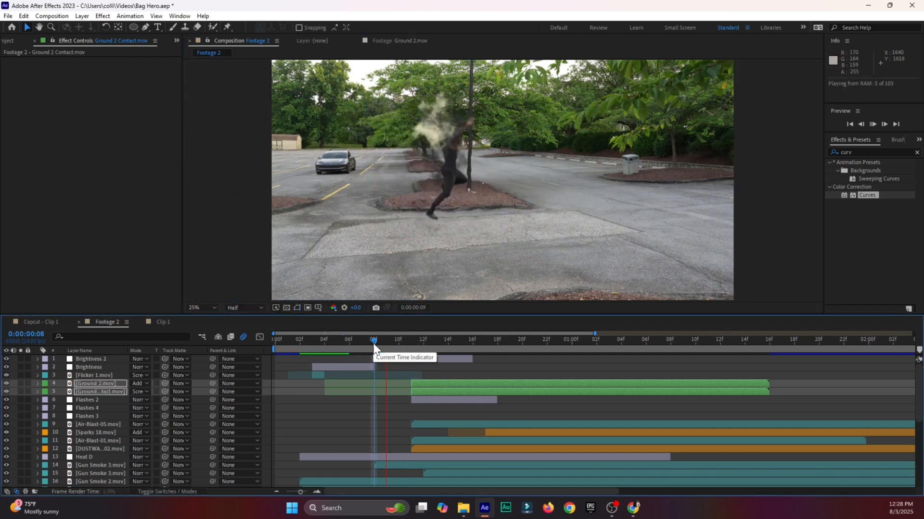
Scale the Ground 2 and Ground 2 Contact layers to 55% and move them to about position 1640, 1272 below the landing hero
drag(372, 342, 538, 352)
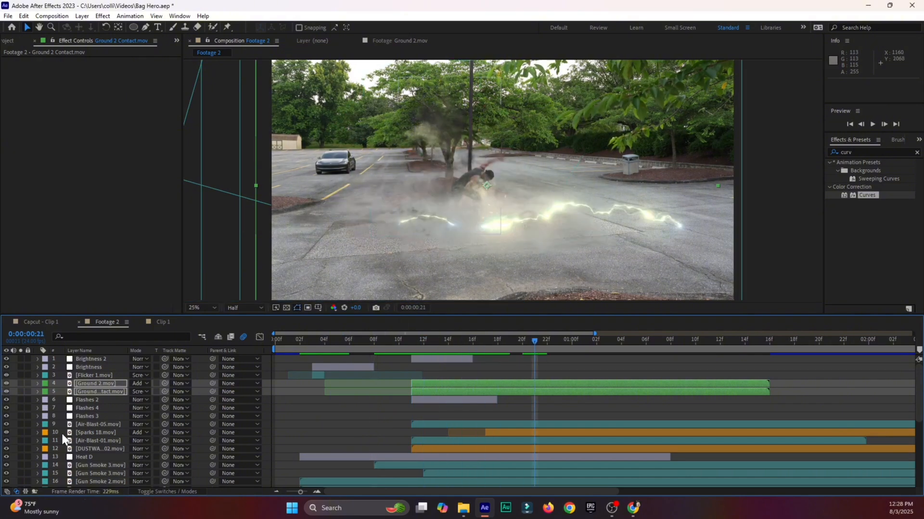
key(s)
drag(157, 408, 140, 410)
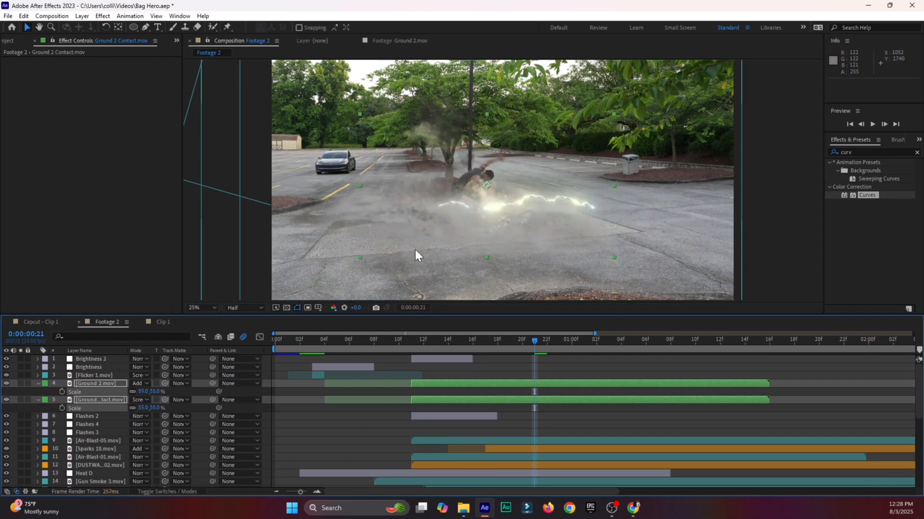
drag(508, 221, 491, 239)
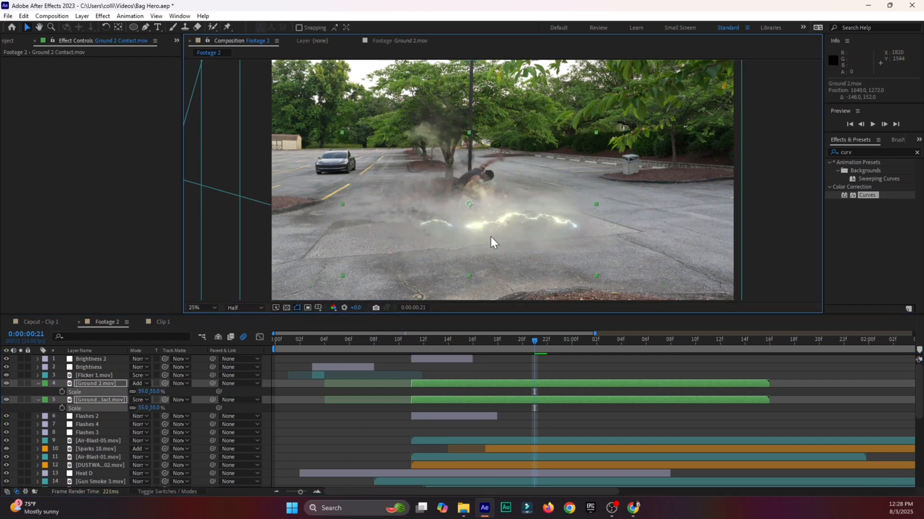
click(33, 399)
click(37, 383)
click(37, 391)
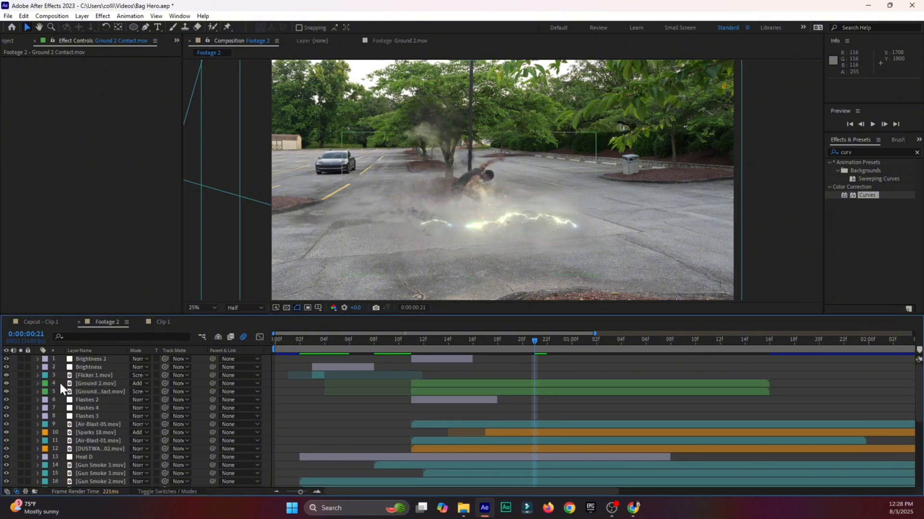
Move the Ground 2 and Ground 2 Contact layers directly below Air-Blast-05.mov and preview the landing
drag(77, 387, 87, 427)
click(383, 342)
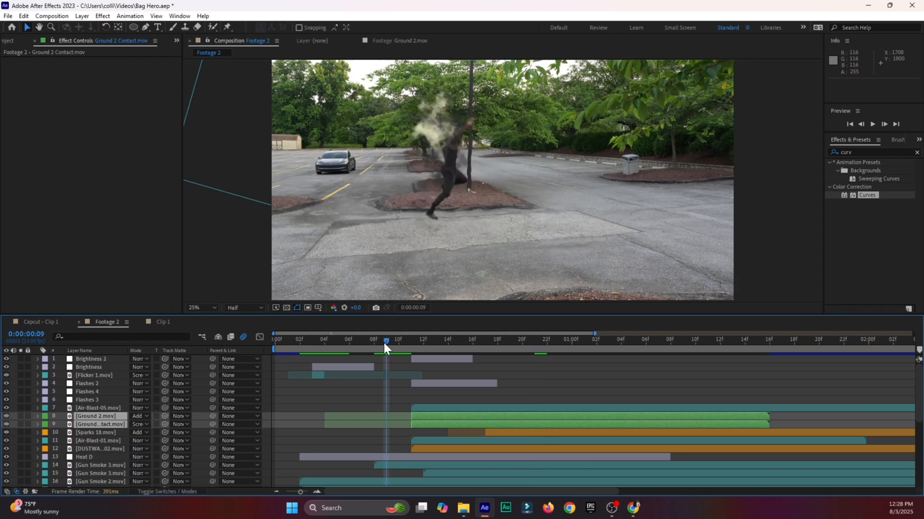
key(space)
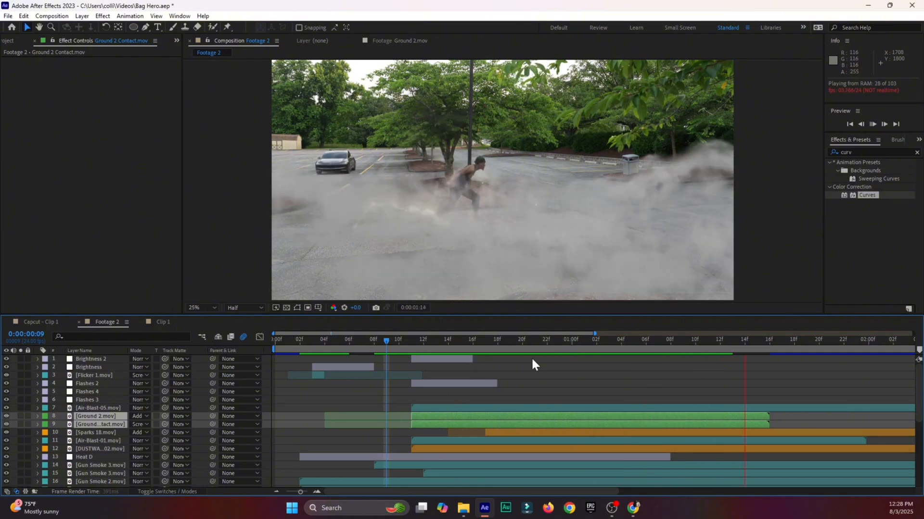
click(399, 349)
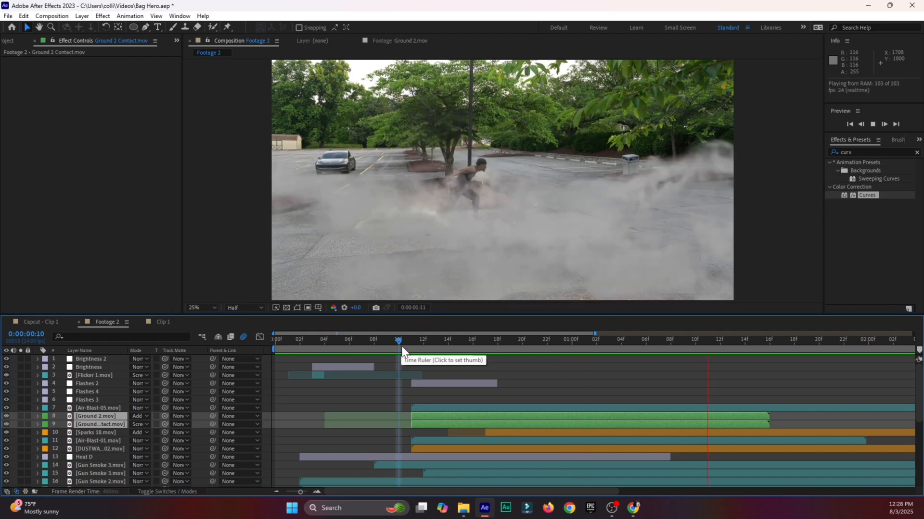
drag(398, 352, 274, 359)
key(space)
key(space)
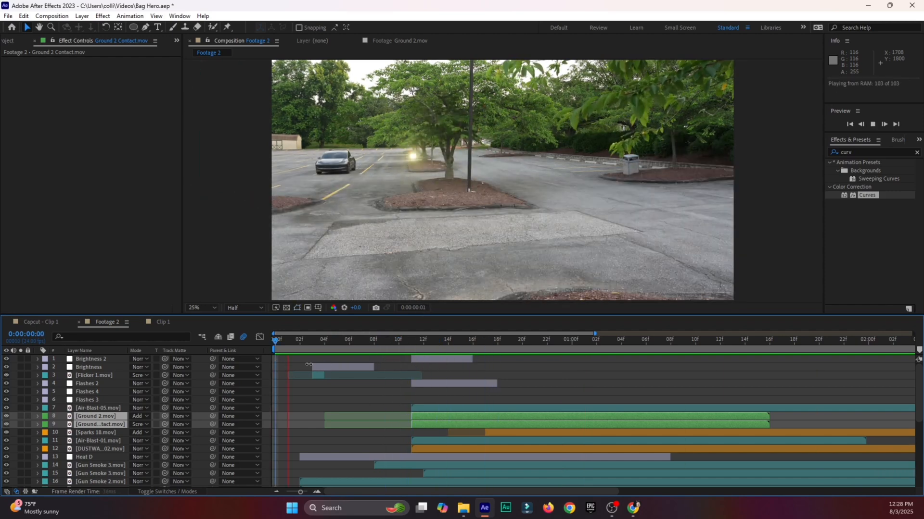
Trim both ground electricity layers to end at 0:00:00:23 and slip their footage so a later part of the clips plays
drag(381, 353, 559, 351)
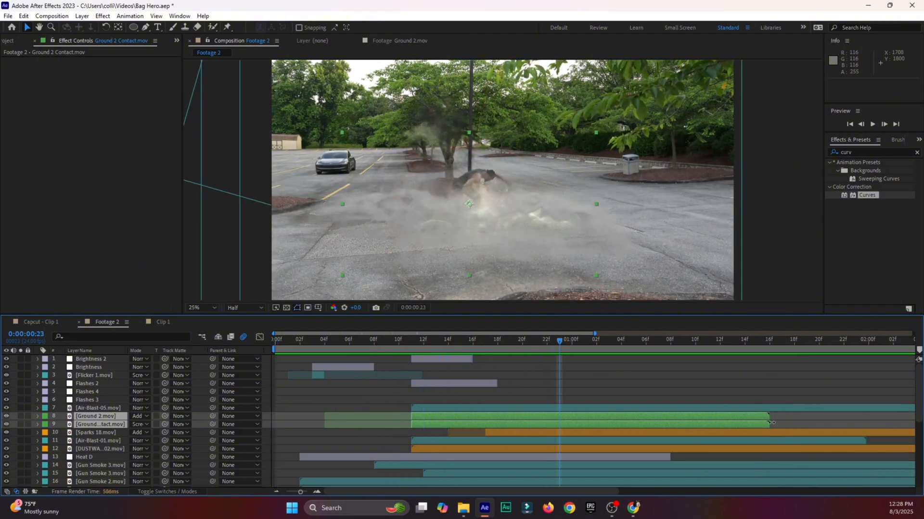
drag(763, 423, 597, 418)
drag(423, 344, 411, 345)
drag(631, 415, 388, 436)
Preview the landing with the retimed ground electricity from several start frames and save the project
click(386, 342)
key(space)
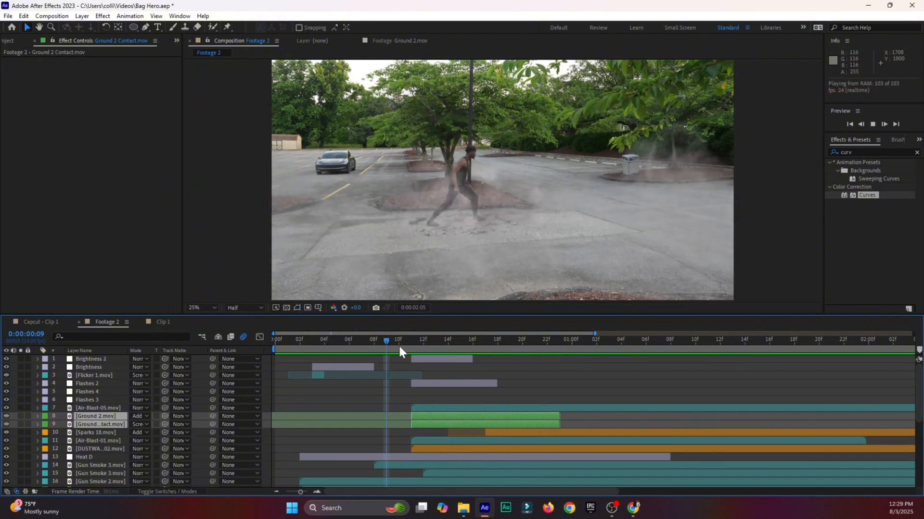
key(space)
key(space)
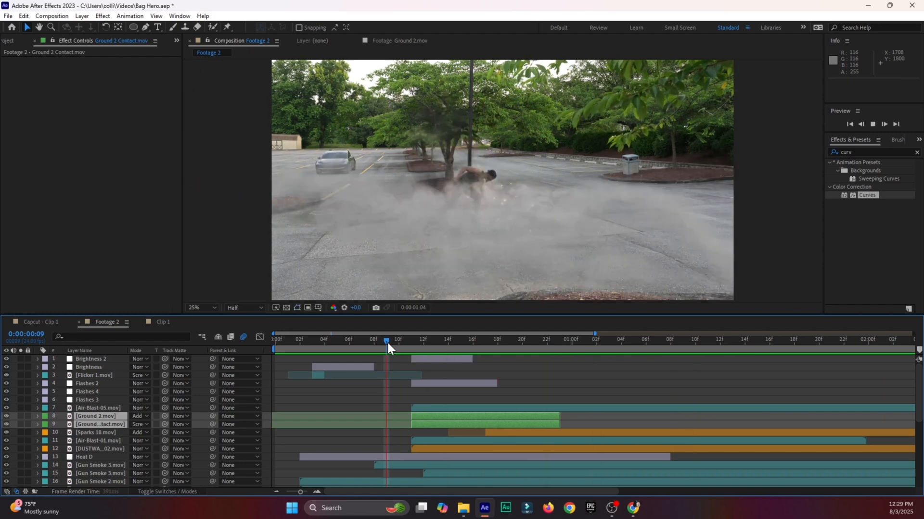
key(space)
drag(387, 342, 256, 354)
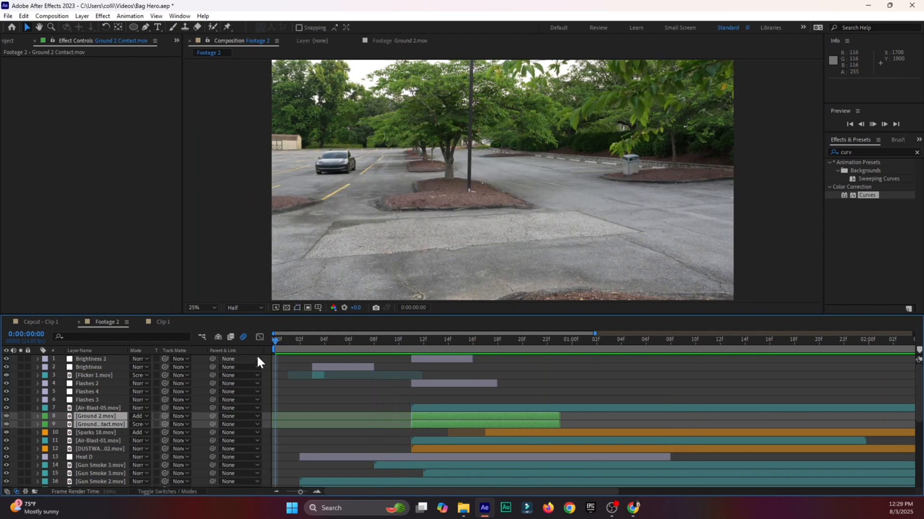
key(space)
click(303, 338)
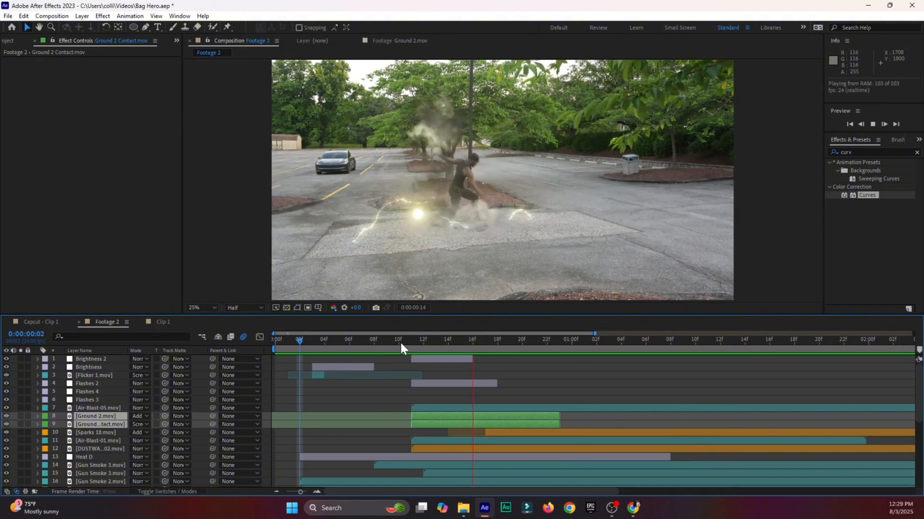
click(410, 340)
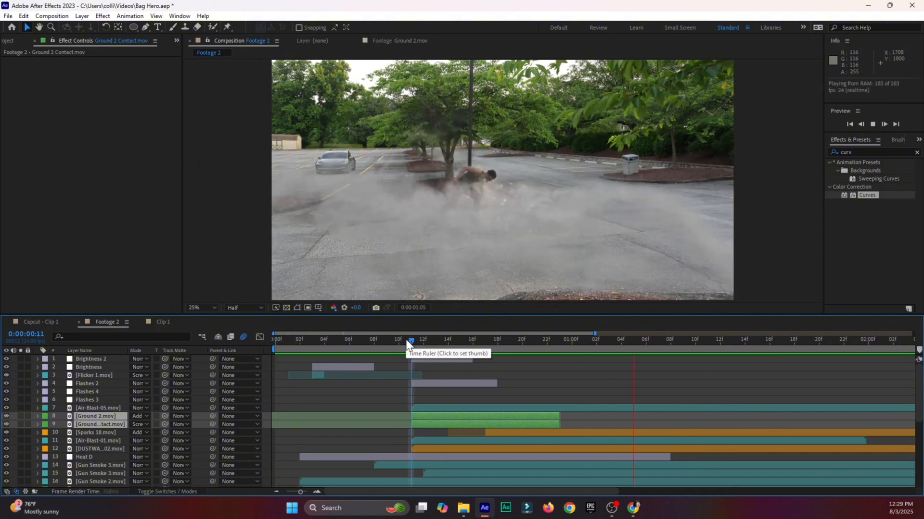
key(ctrl+s)
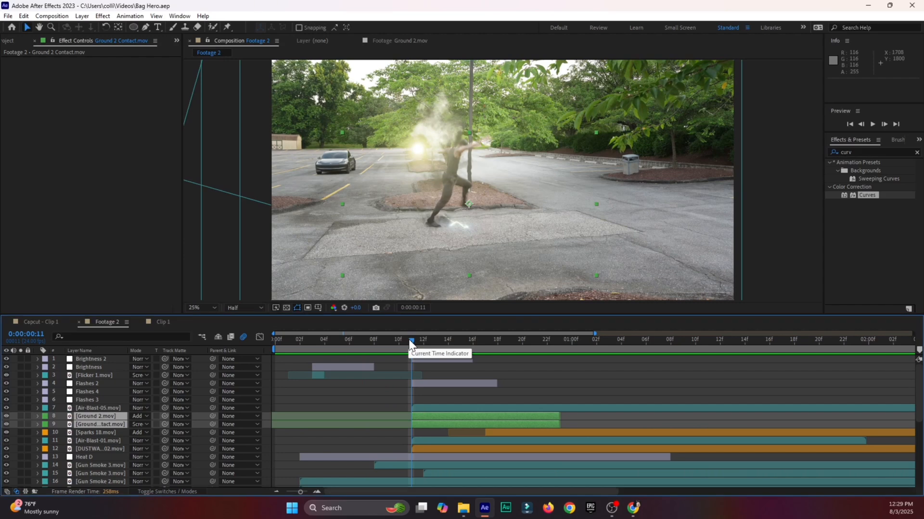
Preview the landing with the ground electricity from the beginning and from other start frames to judge its timing
key(Home)
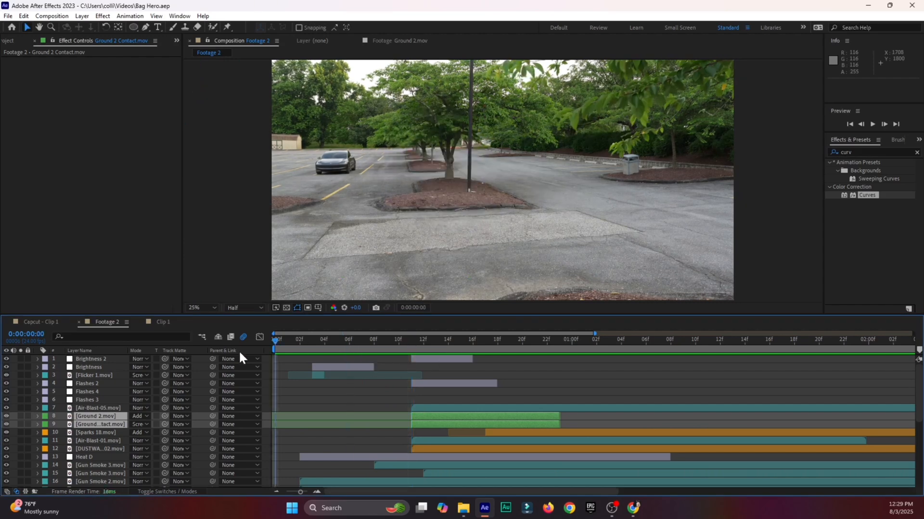
key(space)
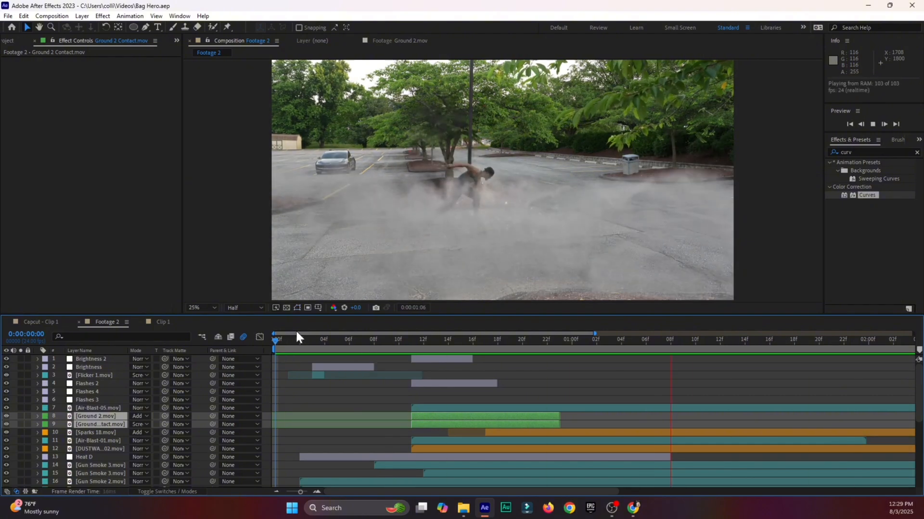
click(307, 339)
drag(306, 339, 695, 344)
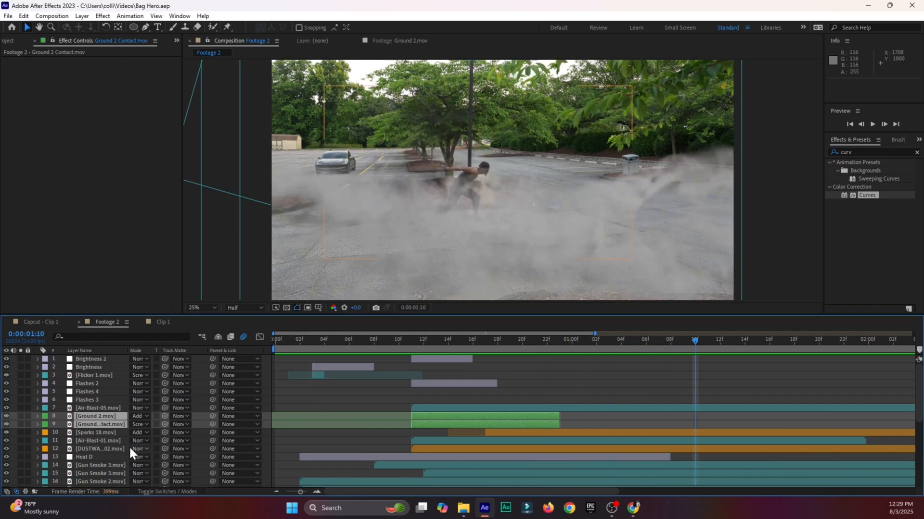
drag(631, 351, 313, 383)
key(space)
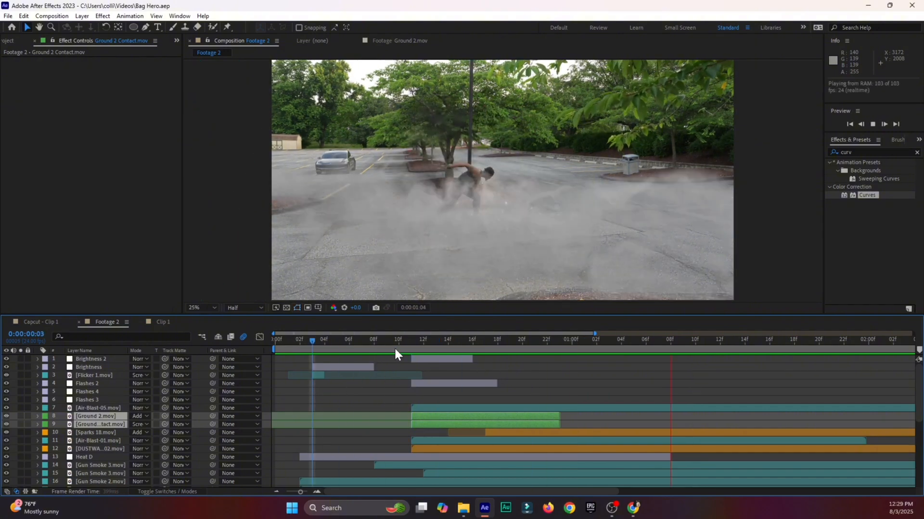
drag(395, 350, 274, 369)
key(space)
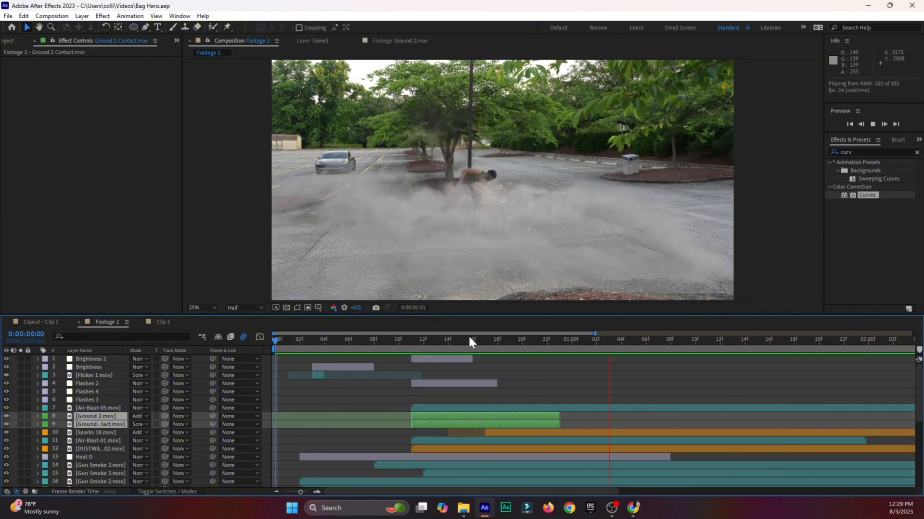
Find Pop Light Flash(Heavy Blast SFX).mp3 in the project, add it above Air-Blast-05.mov near 0:00:00:12 and reveal its waveform
click(398, 341)
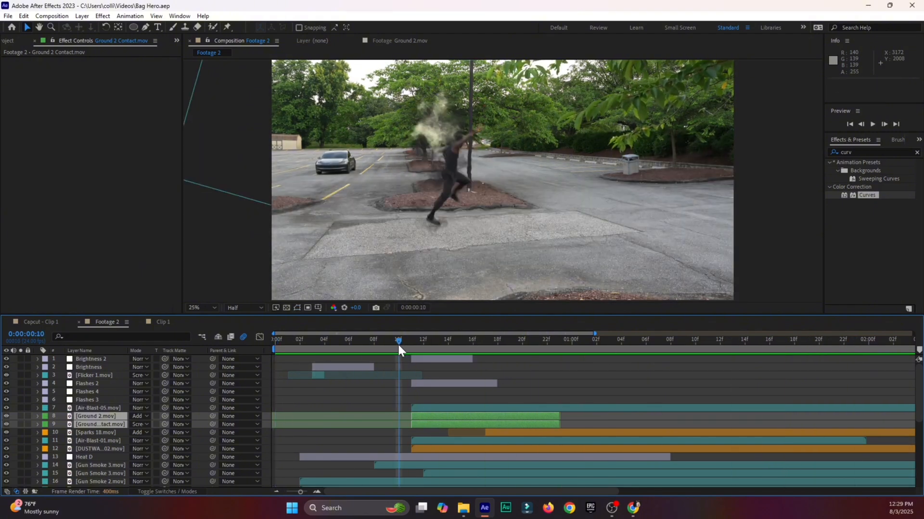
drag(399, 346, 435, 355)
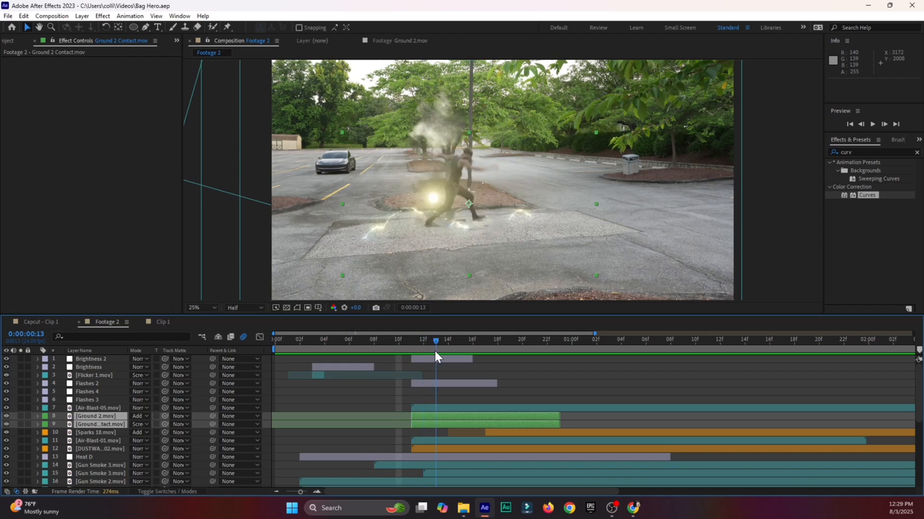
click(8, 41)
click(56, 106)
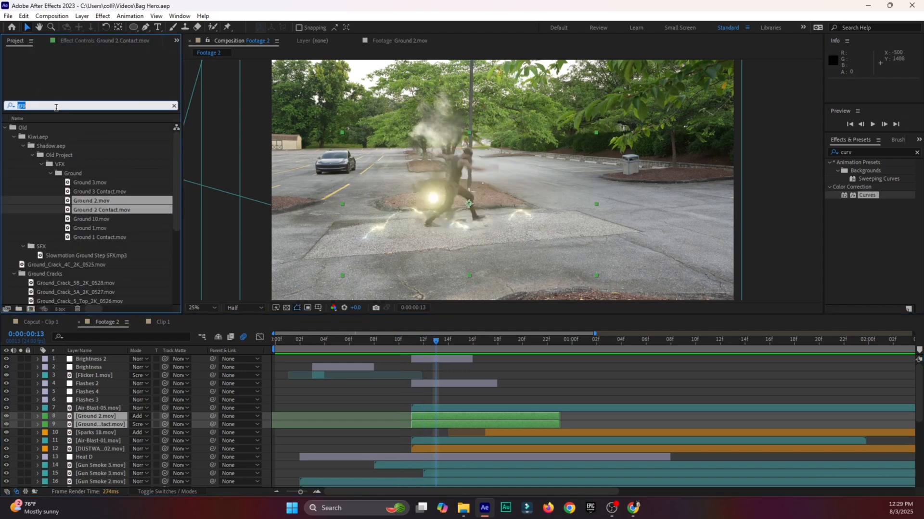
text(pop)
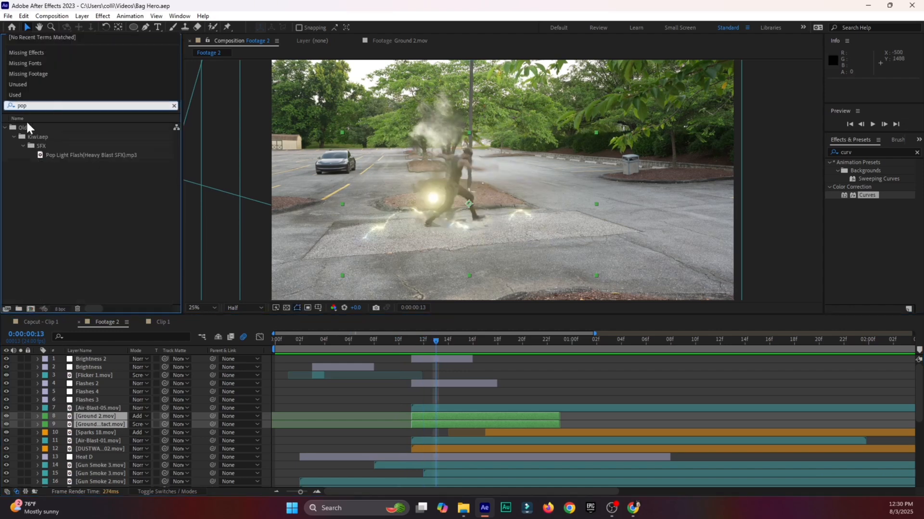
click(65, 155)
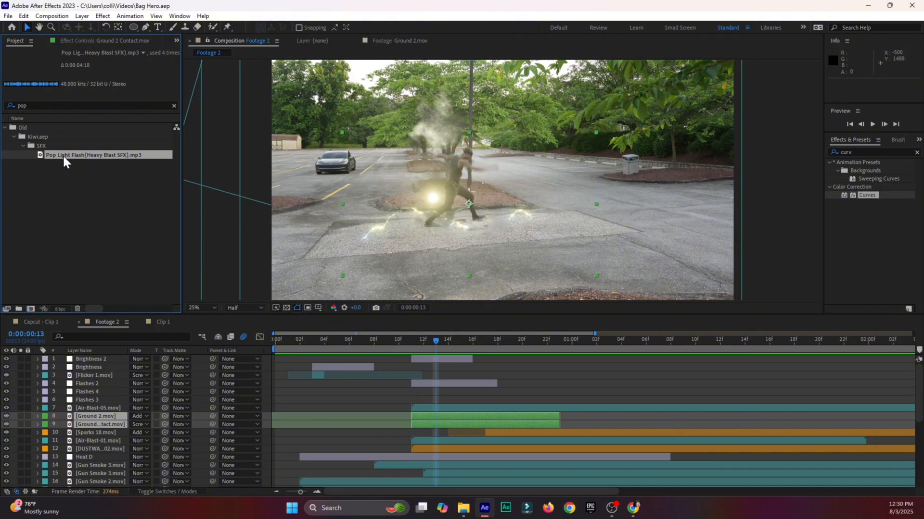
drag(63, 154, 457, 409)
key(l)
key(l)
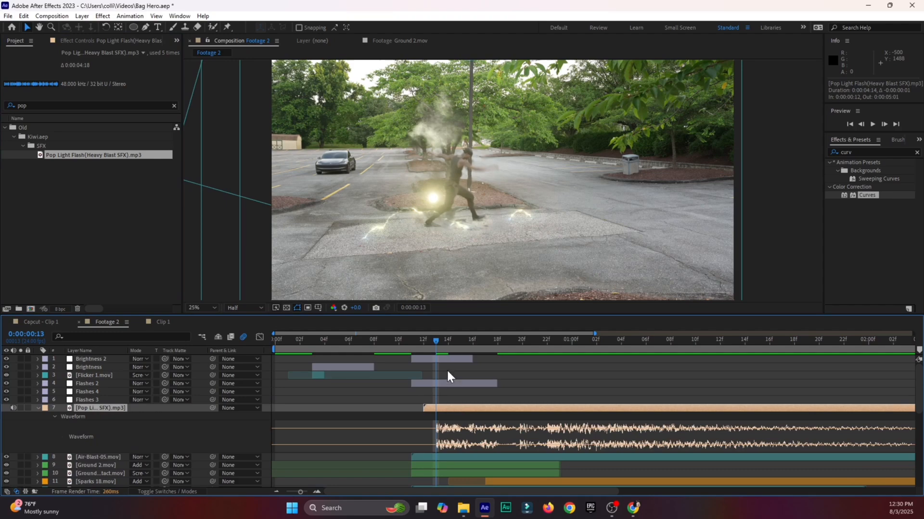
Preview the landing with the Pop Light Flash sound and trim the sound layer to end at 0:00:00:18
key(Home)
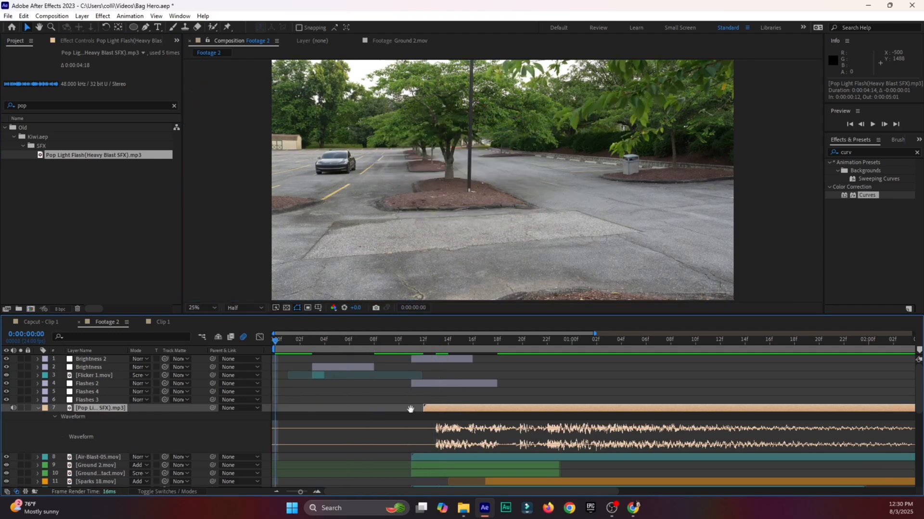
key(space)
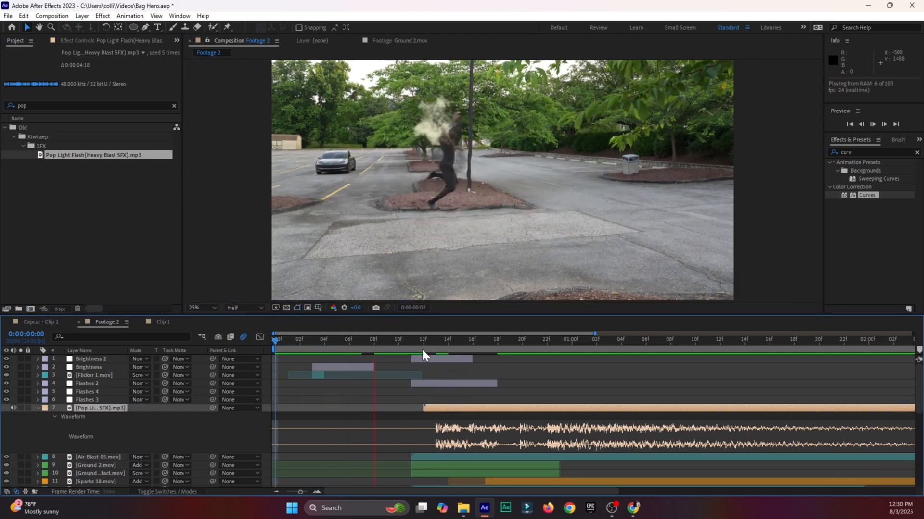
key(space)
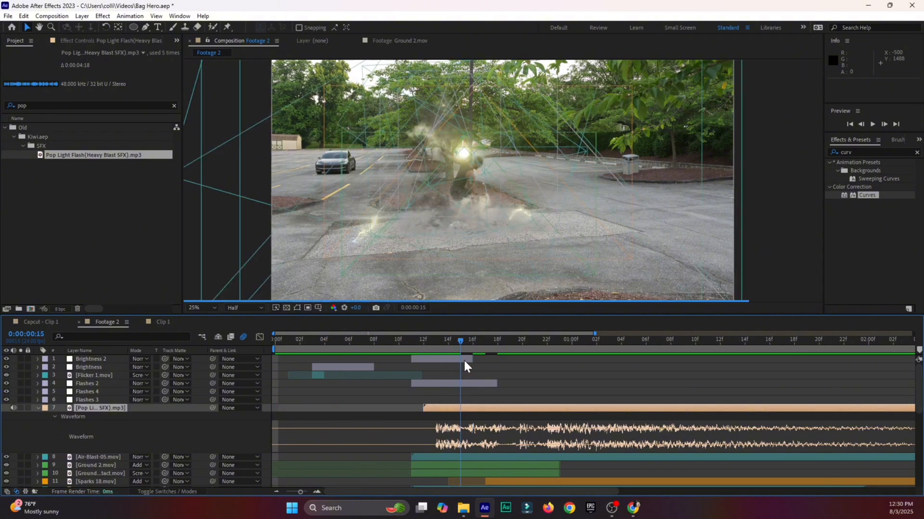
drag(464, 361, 502, 365)
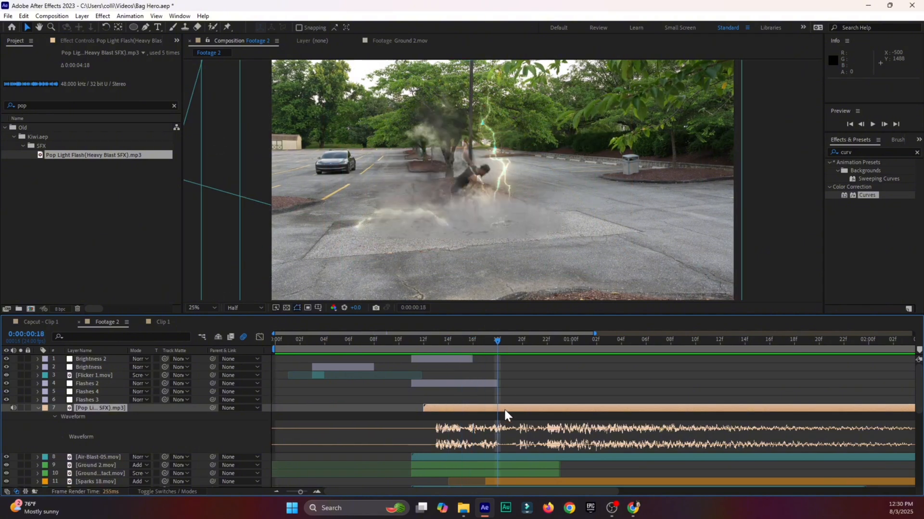
key(alt+])
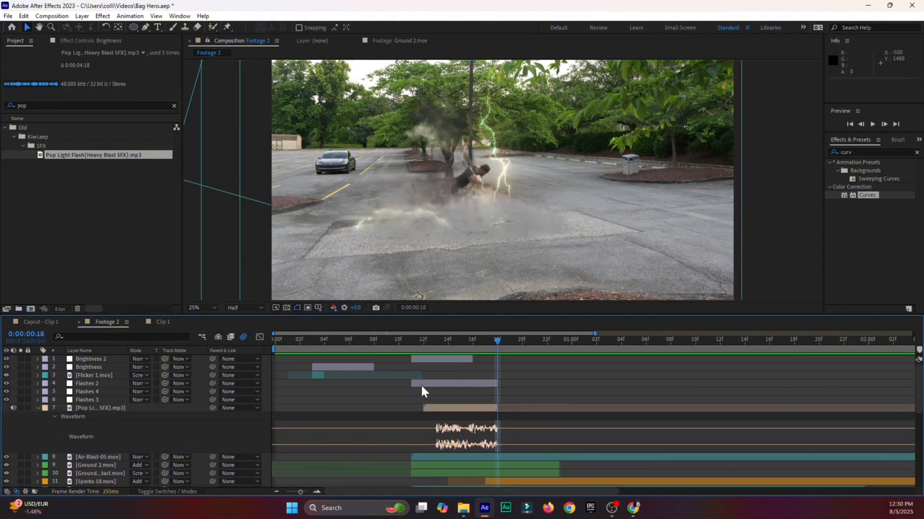
Reveal the Pop Light Flash layer's Audio Levels and lower the volume by several decibels
click(458, 407)
key(l)
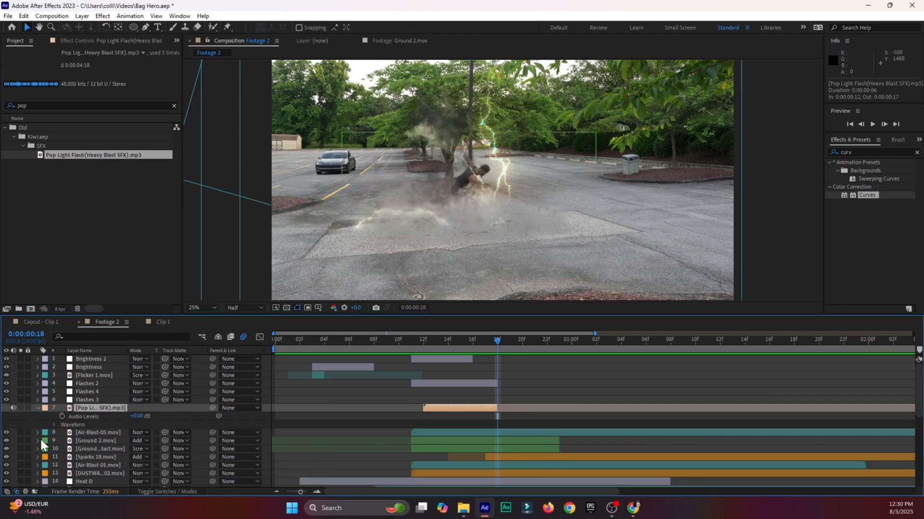
drag(142, 417, 136, 418)
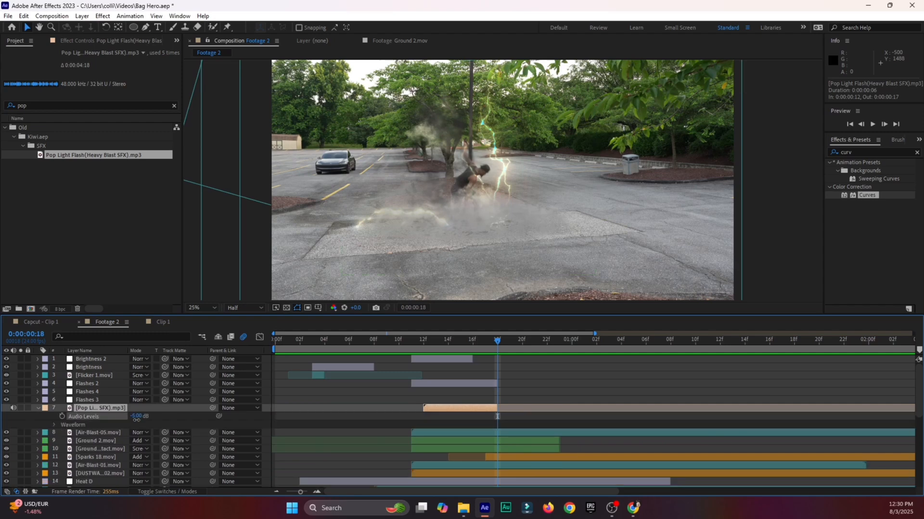
Time-stretch the Pop Light Flash layer to 200% and shift it to start at 0:00:00:11
right_click(458, 408)
mouse_move(510, 172)
click(599, 194)
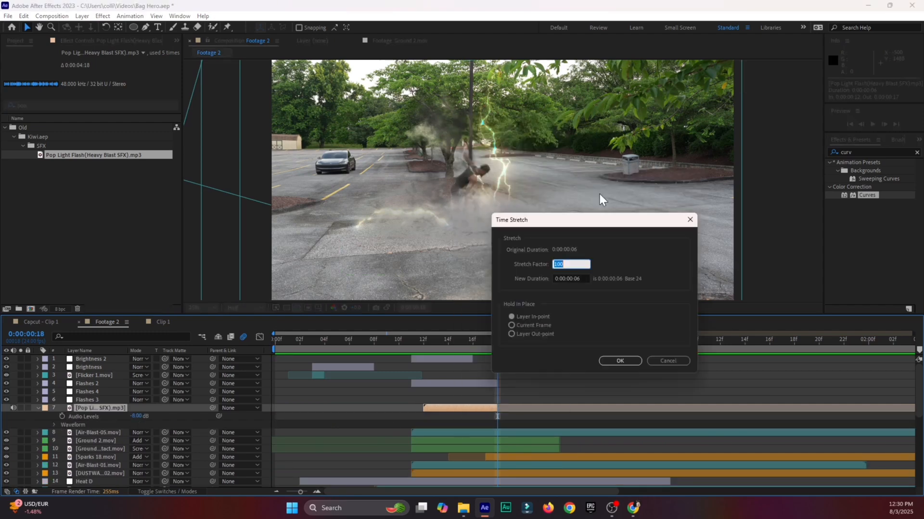
text(200)
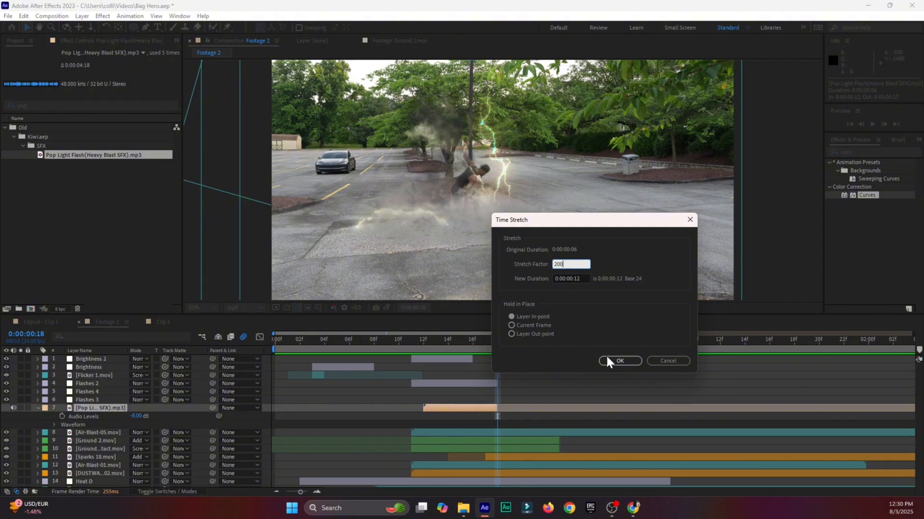
click(607, 358)
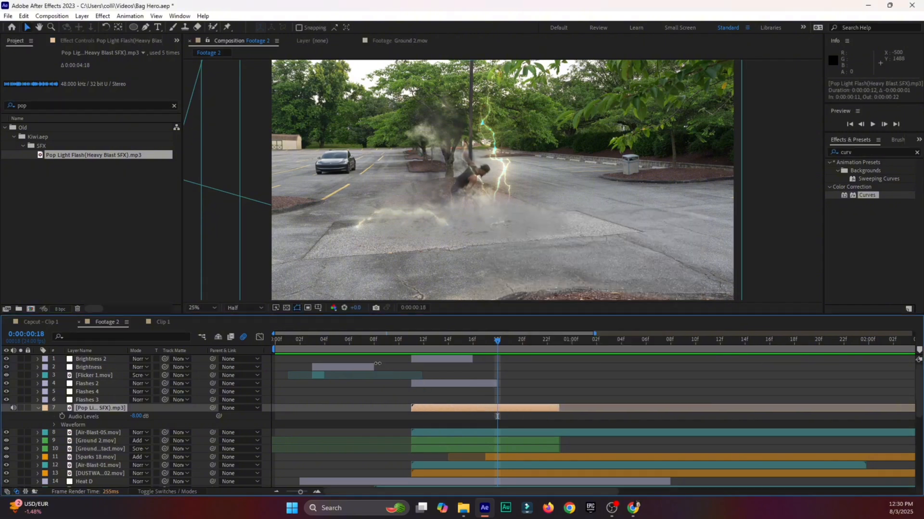
Preview the landing with the stretched Pop Light Flash sound from before and around the impact
click(335, 339)
key(space)
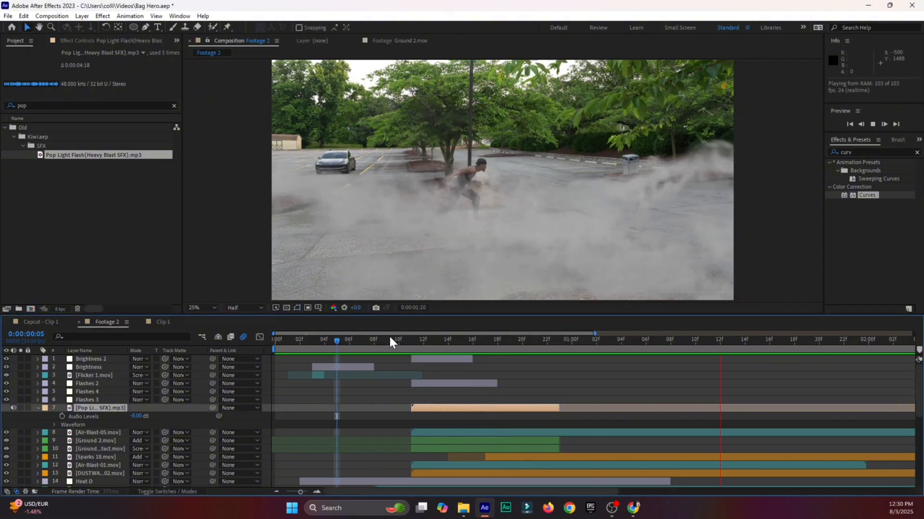
click(422, 341)
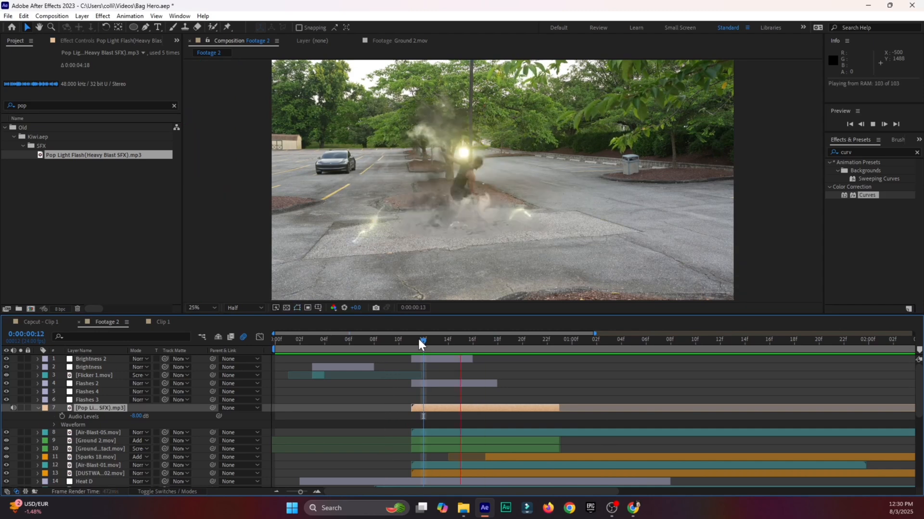
Set the Pop Light Flash layer's Audio Levels to 0 dB and preview the landing from several start frames
click(137, 416)
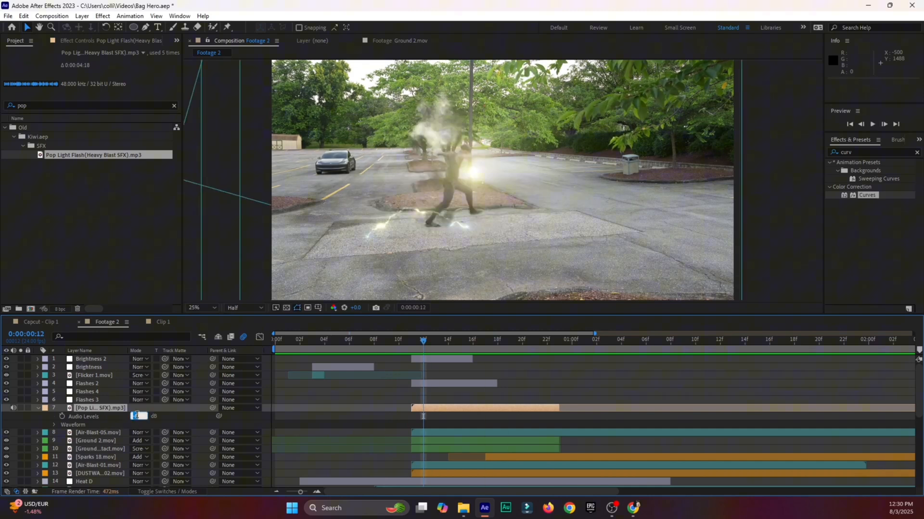
text(0)
click(175, 421)
key(space)
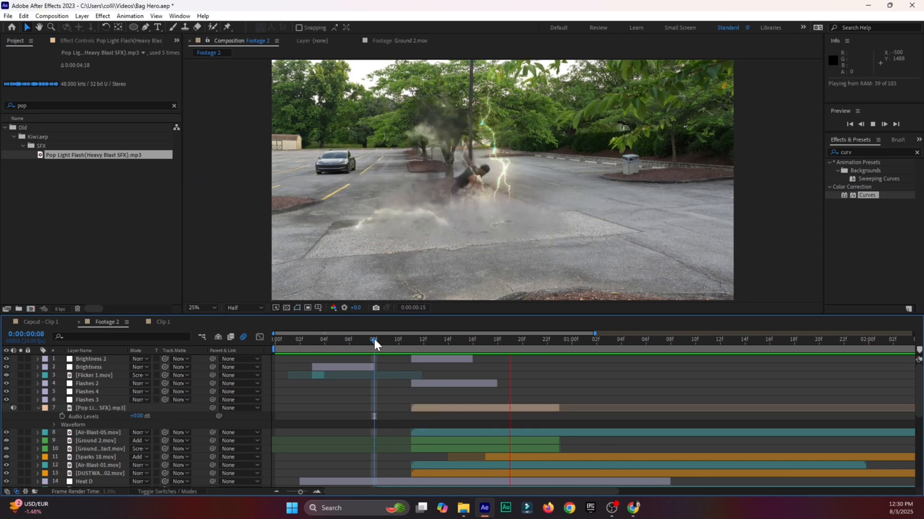
drag(385, 340, 261, 353)
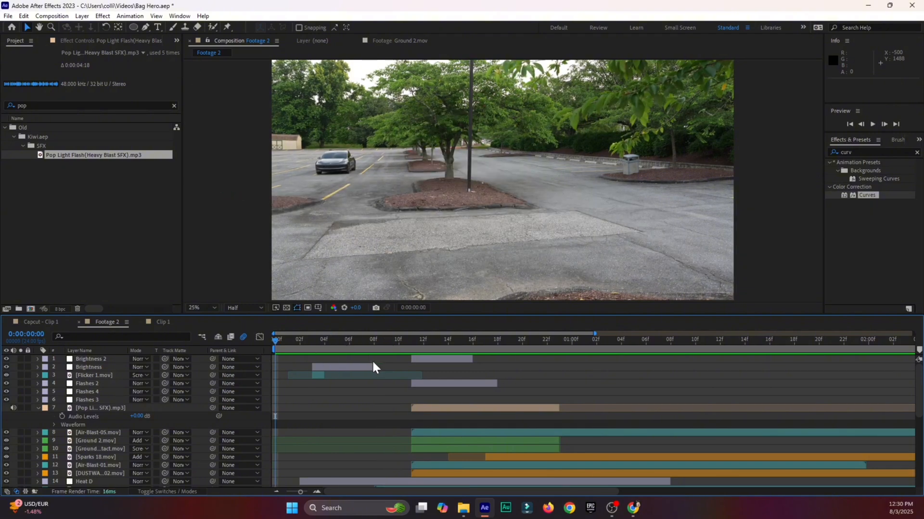
key(space)
click(412, 339)
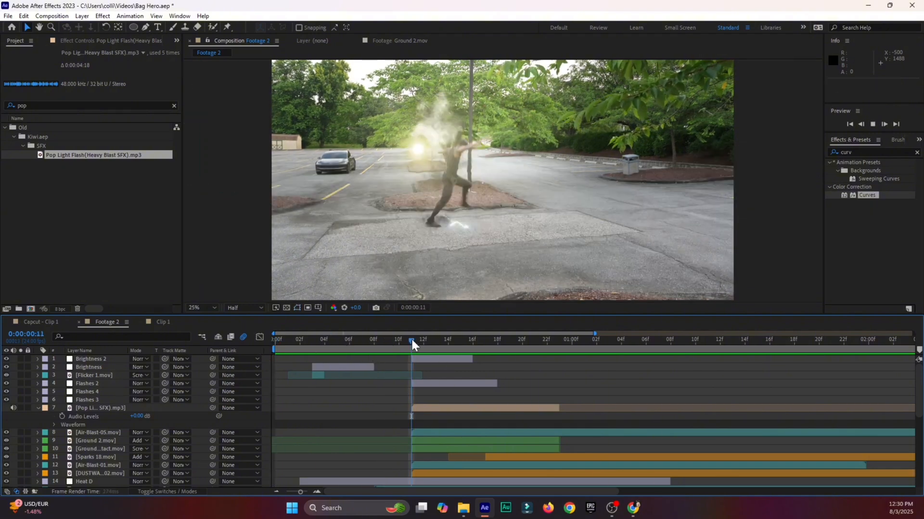
key(space)
click(440, 343)
Set the Pop Light Flash layer's Audio Levels to -4 dB and preview the landing sound
click(136, 416)
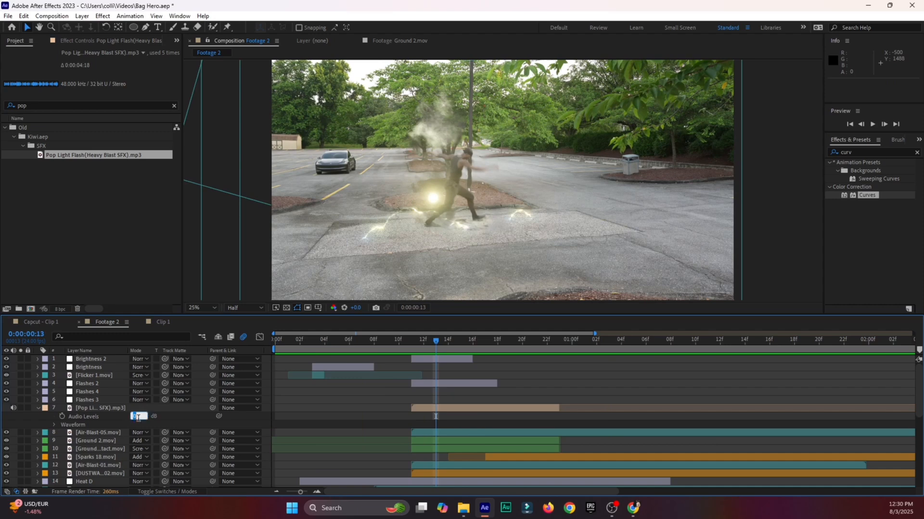
text(-4)
key(Return)
click(374, 341)
key(space)
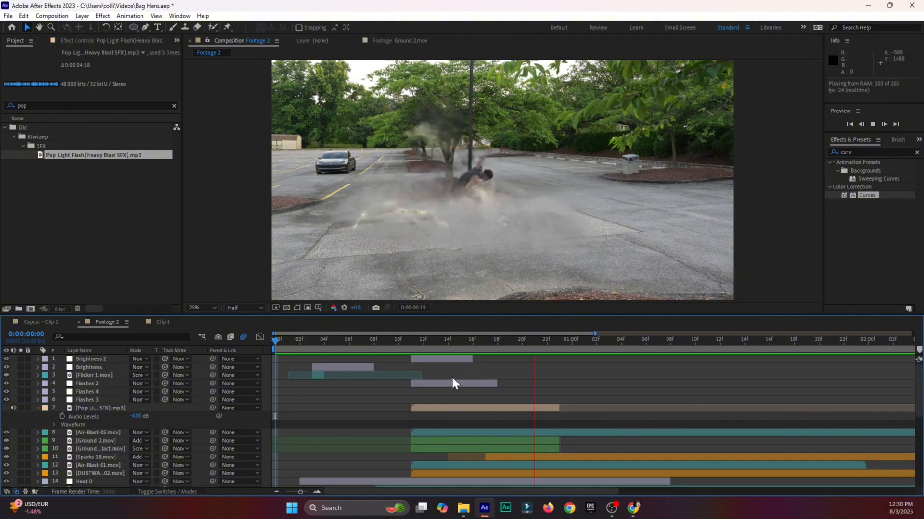
Preview the landing from 0:00:00:10, check the frames up to 0:00:00:20 and save the project
click(403, 339)
key(space)
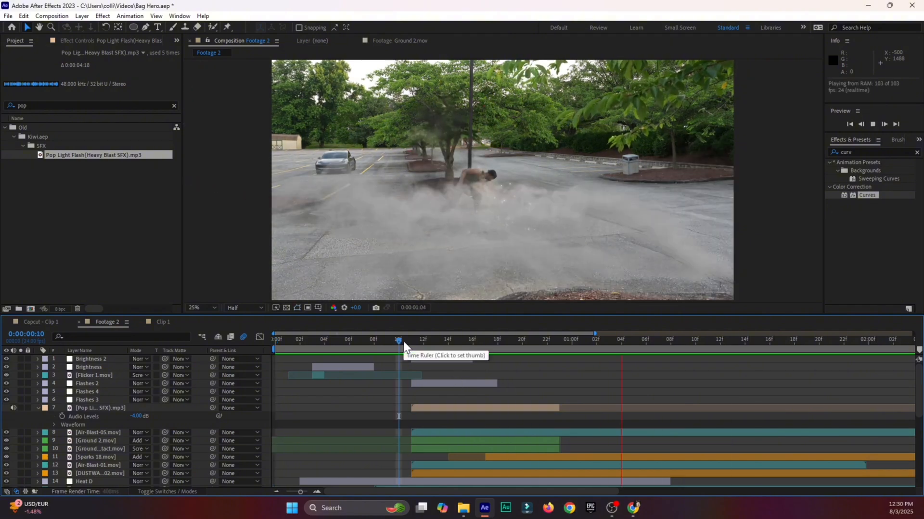
drag(403, 340, 526, 351)
key(ctrl+s)
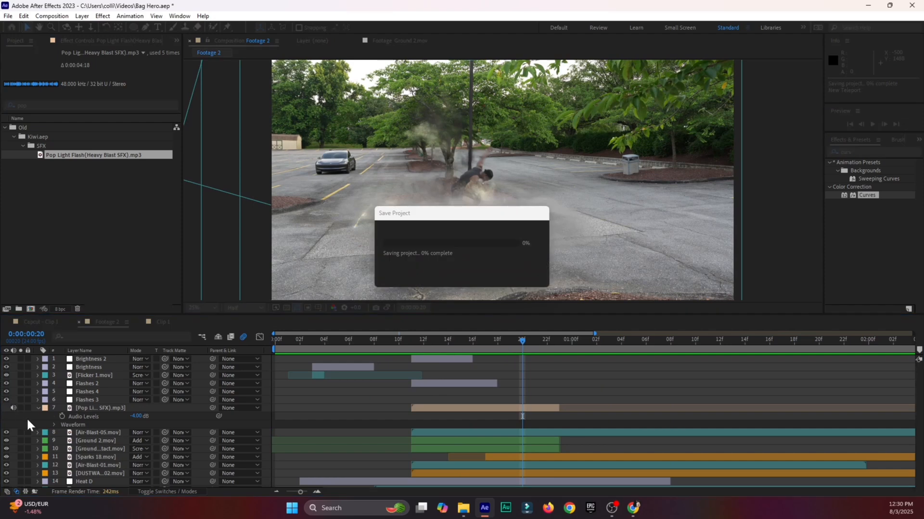
Set the Pop Light Flash layer's Audio Levels to -6 dB, collapse its properties and preview the landing from several start frames
click(138, 416)
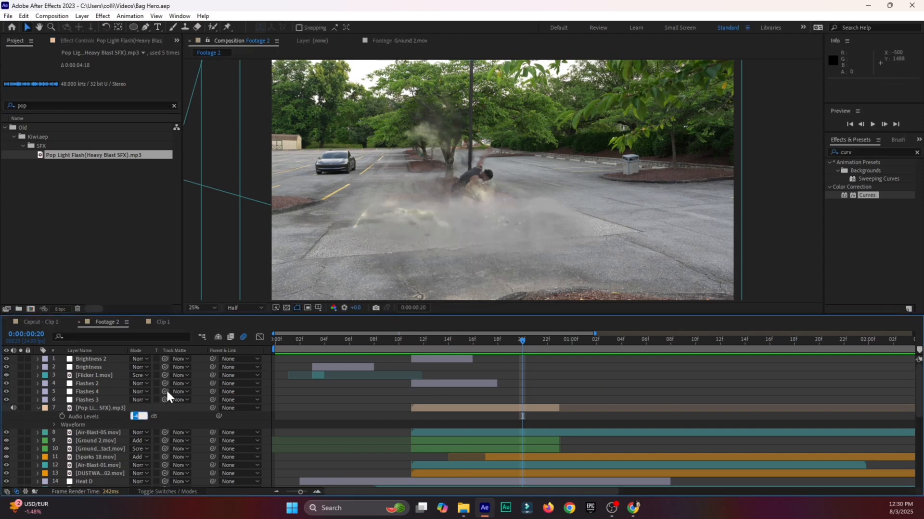
text(-6)
key(Return)
click(336, 345)
key(space)
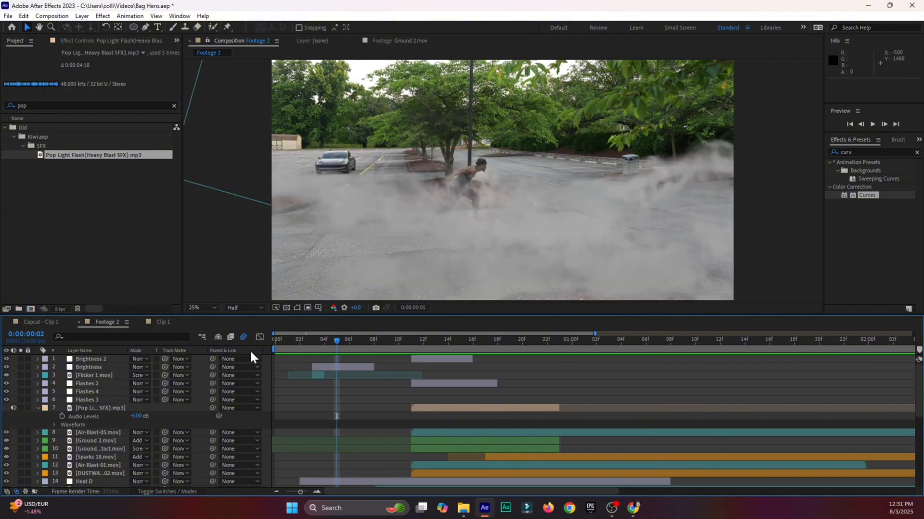
key(space)
key(Home)
key(space)
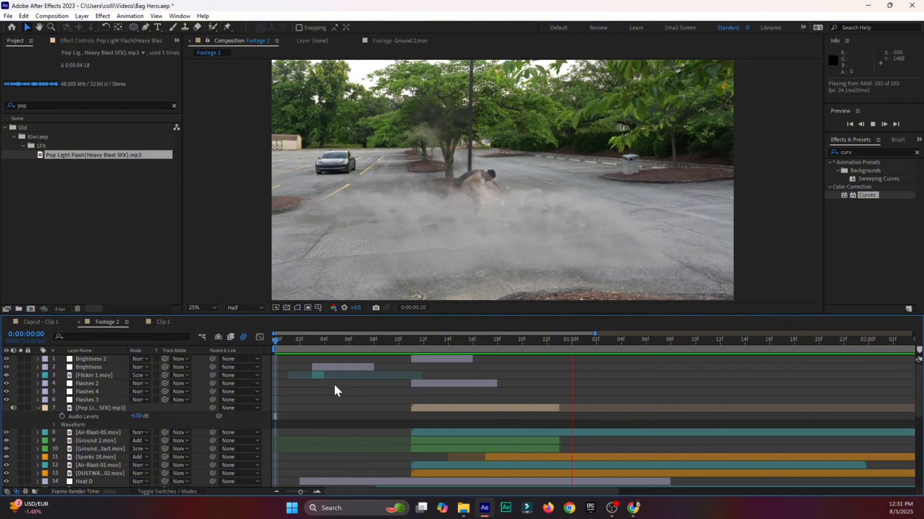
click(38, 408)
click(407, 340)
key(space)
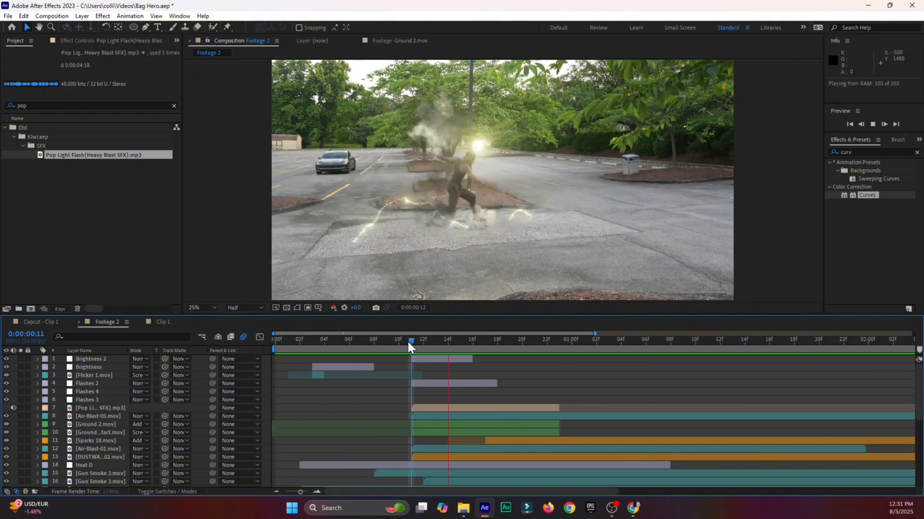
Save the project and preview the landing from the first frame and from 0:00:00:13
scroll(415, 388, down, 3)
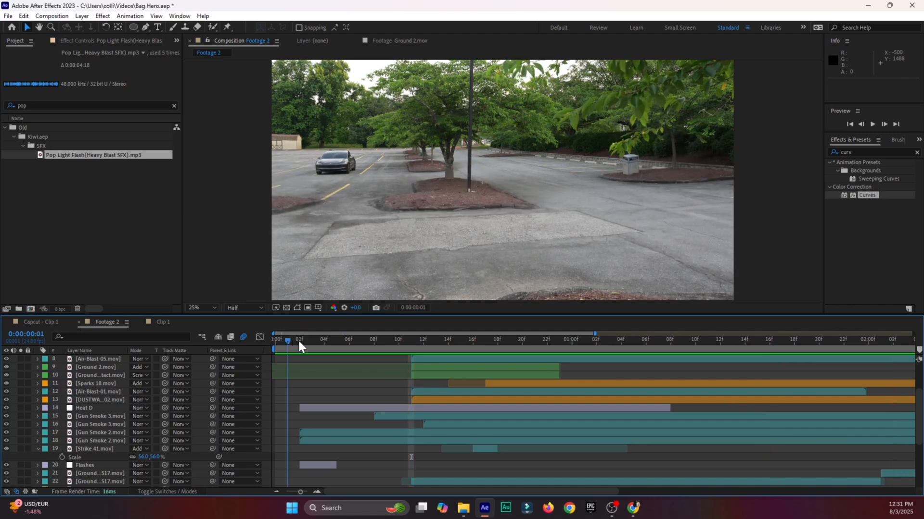
drag(298, 339, 434, 344)
key(ctrl+s)
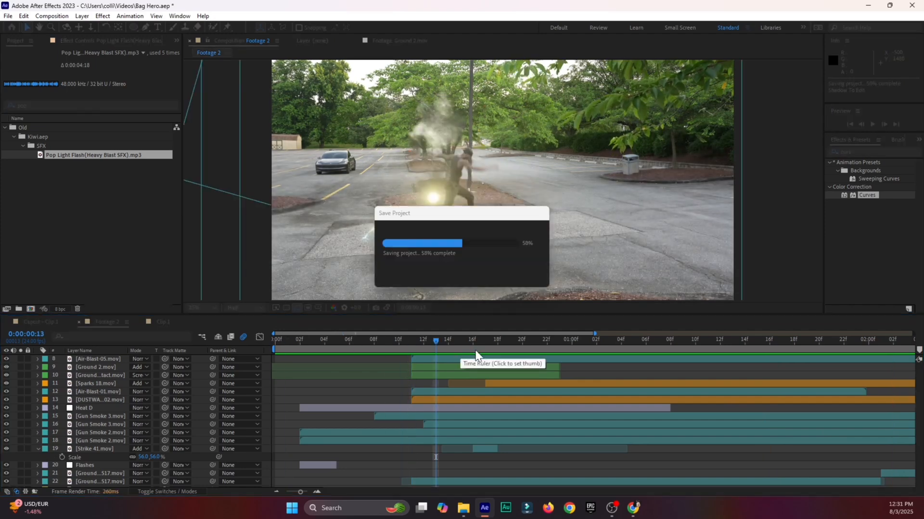
key(Home)
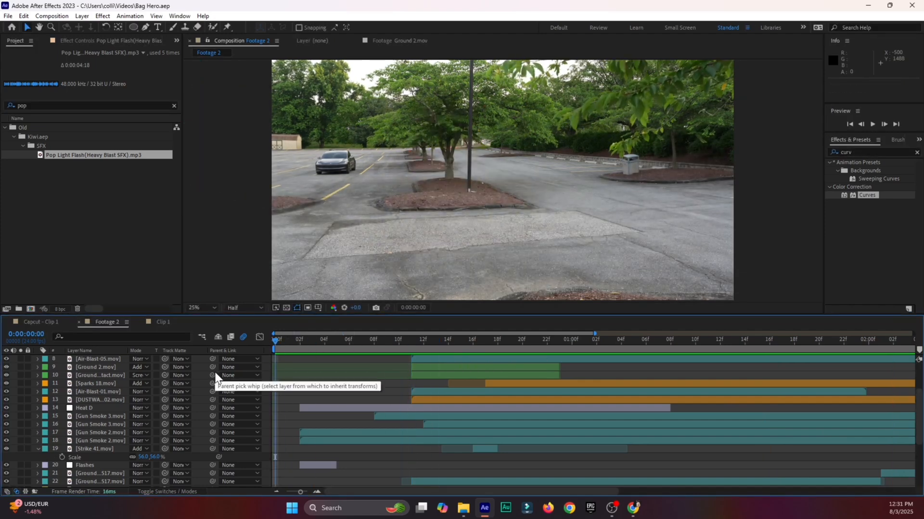
key(space)
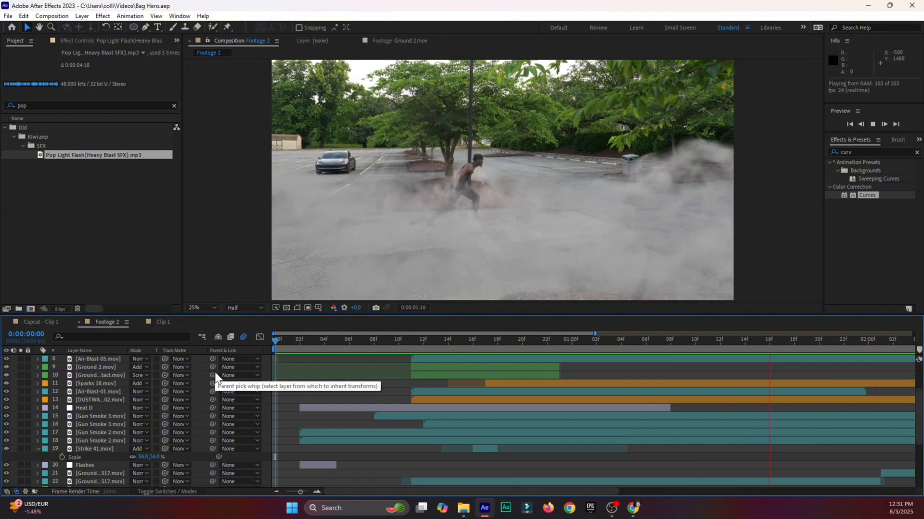
drag(295, 345, 431, 345)
key(space)
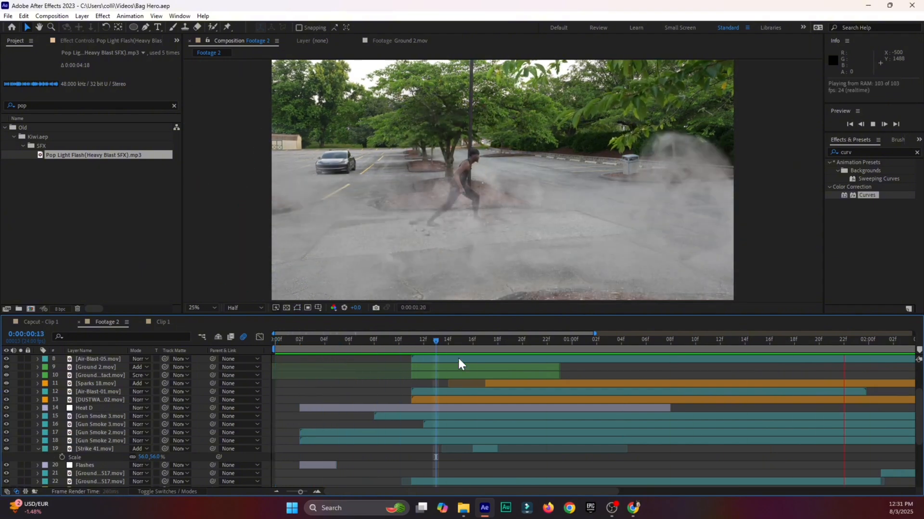
Preview the composition after 0:00:01:08 and check the hero's takeoff frames between 0:00:02:10 and 0:00:03:05
click(670, 345)
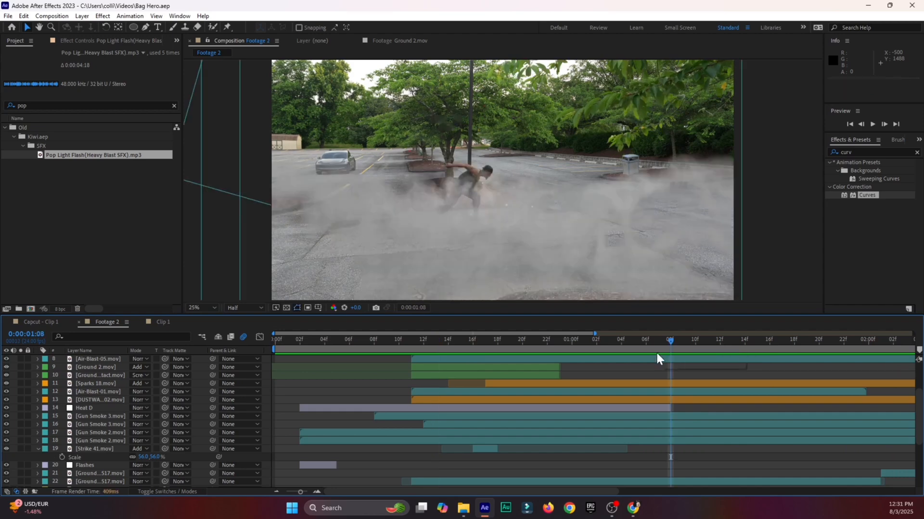
drag(300, 492, 291, 491)
key(space)
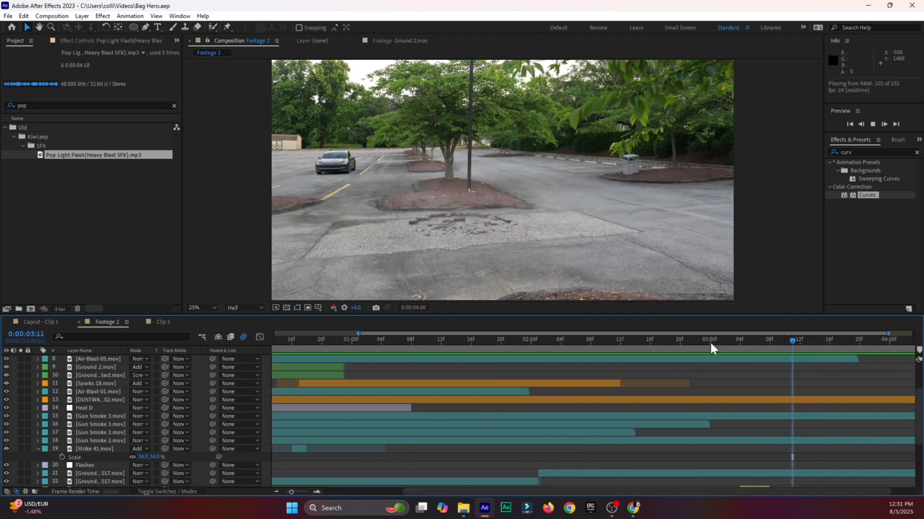
click(608, 342)
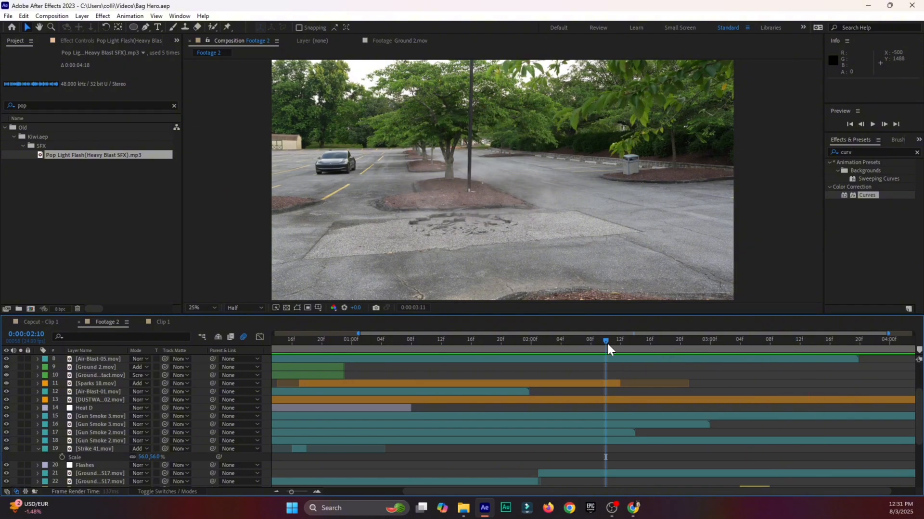
drag(607, 342, 759, 369)
Duplicate the CD layer, start the copy at 0:00:03:04 and place it directly above the topmost Footage.mp4 layer
scroll(569, 465, down, 3)
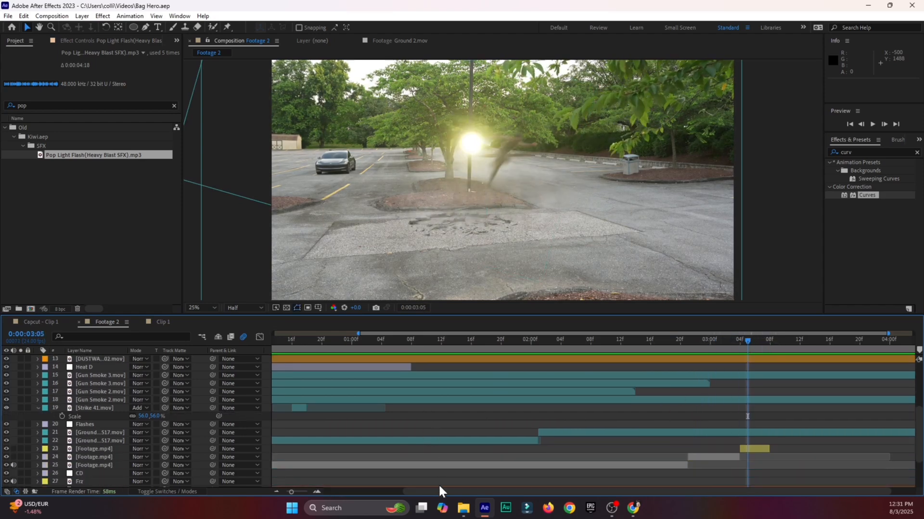
drag(439, 491, 310, 488)
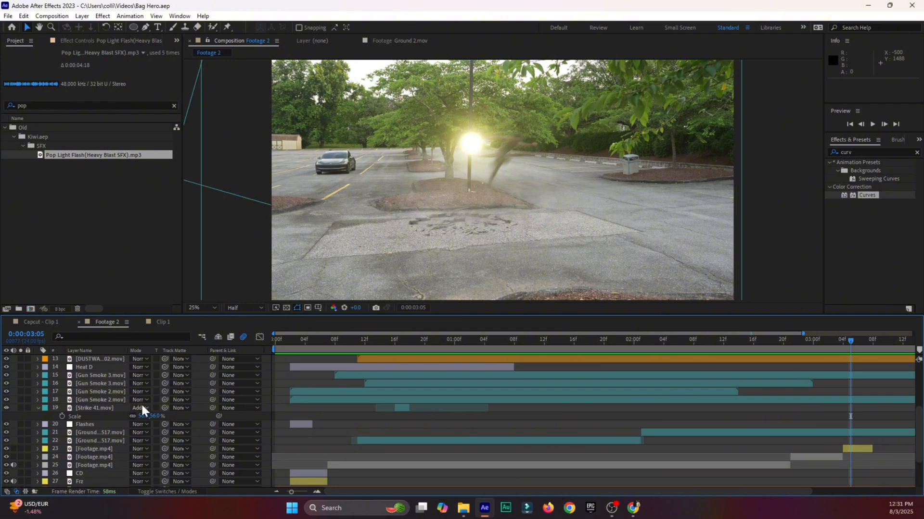
click(38, 409)
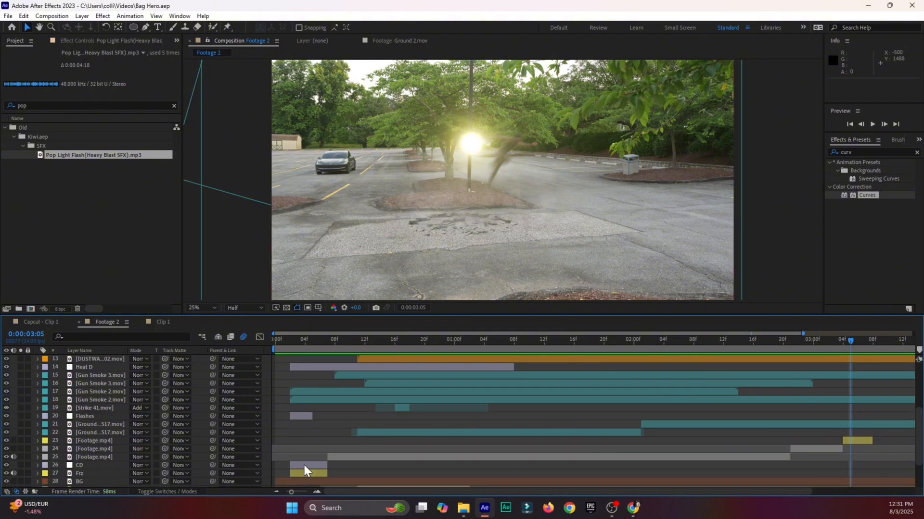
click(304, 465)
key(ctrl+d)
drag(304, 465, 858, 465)
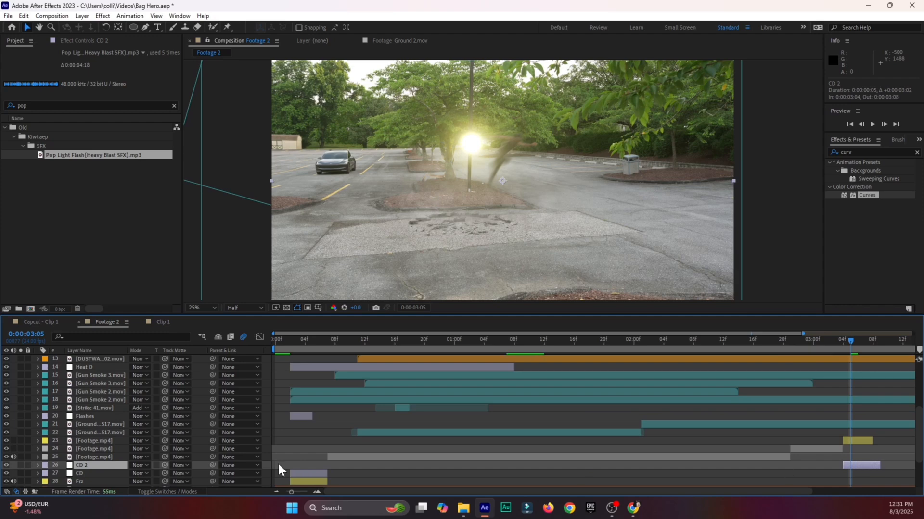
drag(98, 466, 105, 439)
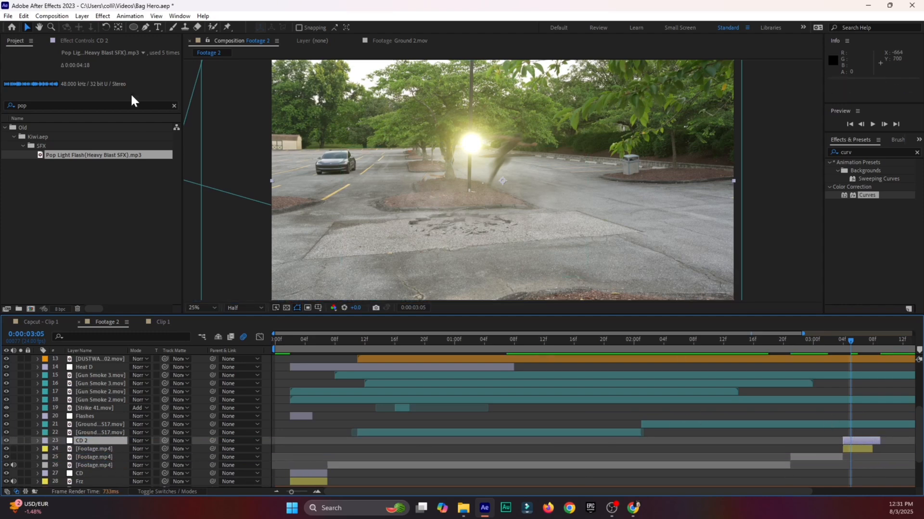
Set the Displacement Layer of CD 2's Chromatic Displacement to 24. Footage.mp4 and check the result from 0:00:03:00
click(74, 40)
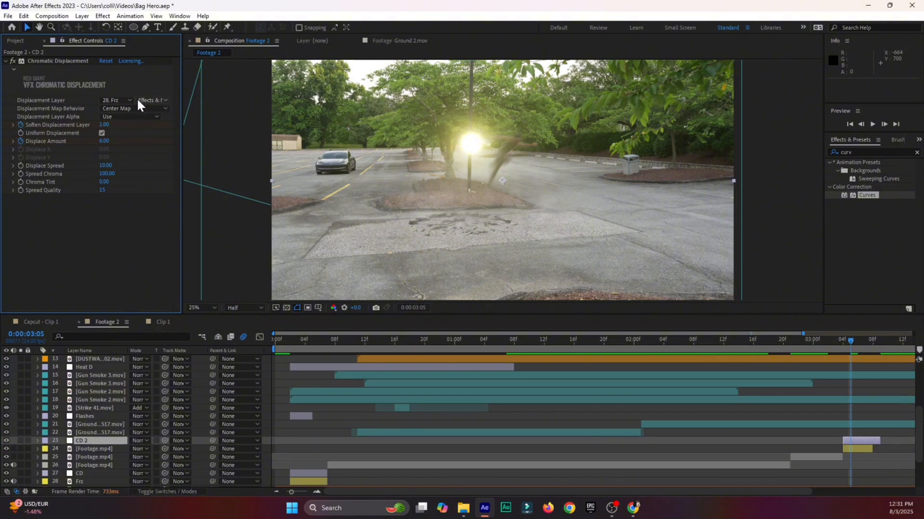
click(116, 101)
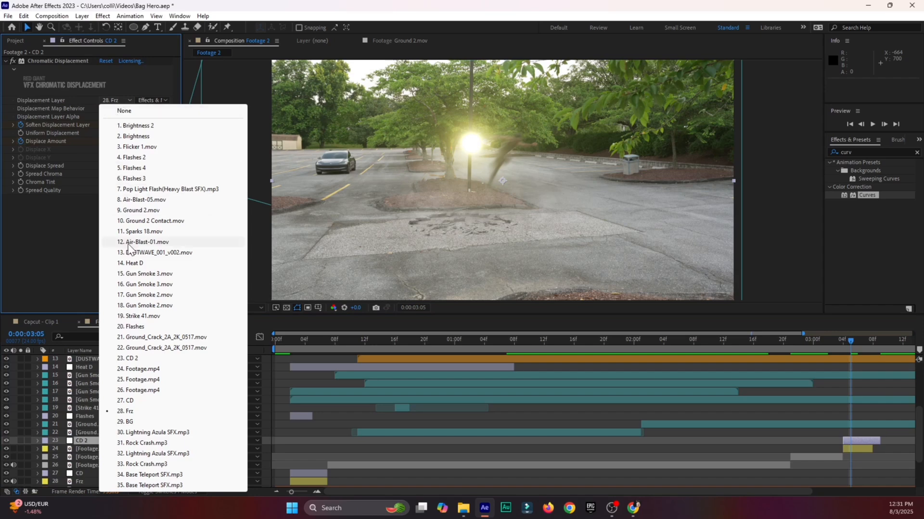
click(137, 369)
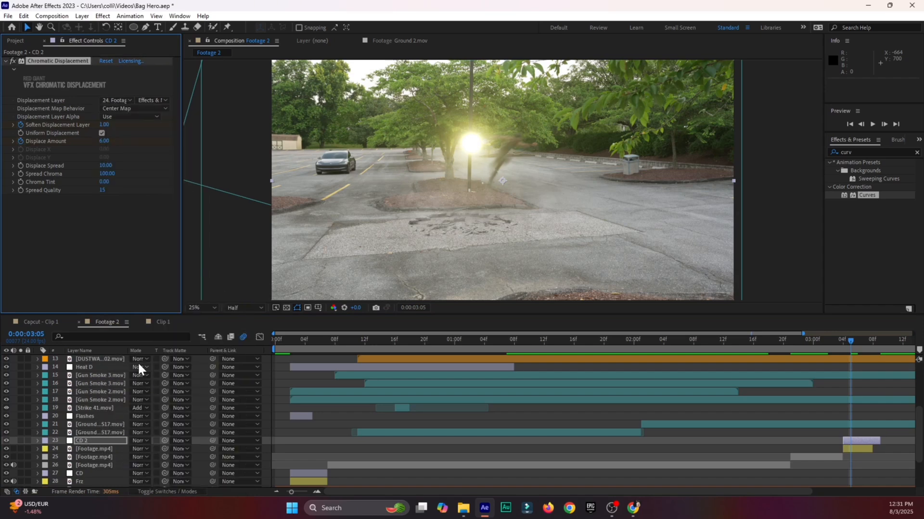
click(814, 345)
key(space)
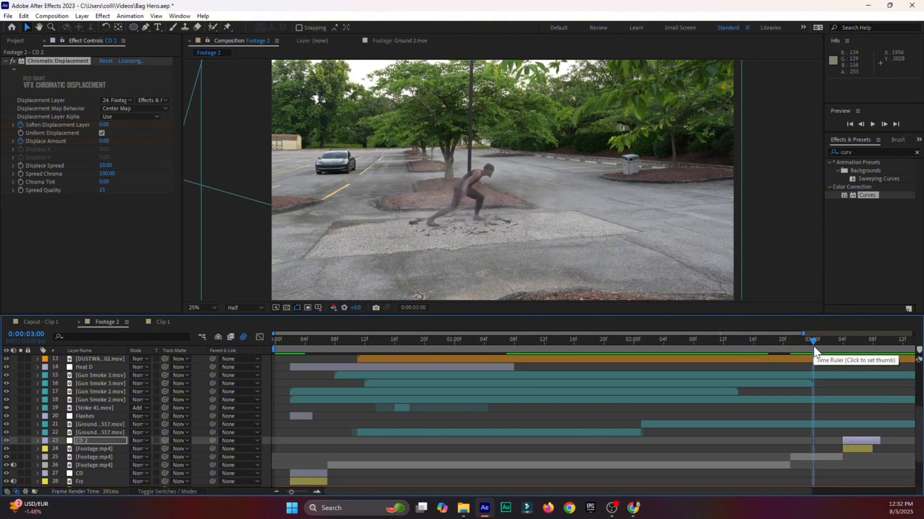
Trim the CD 2 layer to a single frame at 0:00:03:04
drag(812, 345, 835, 360)
drag(846, 441, 847, 442)
drag(834, 345, 841, 348)
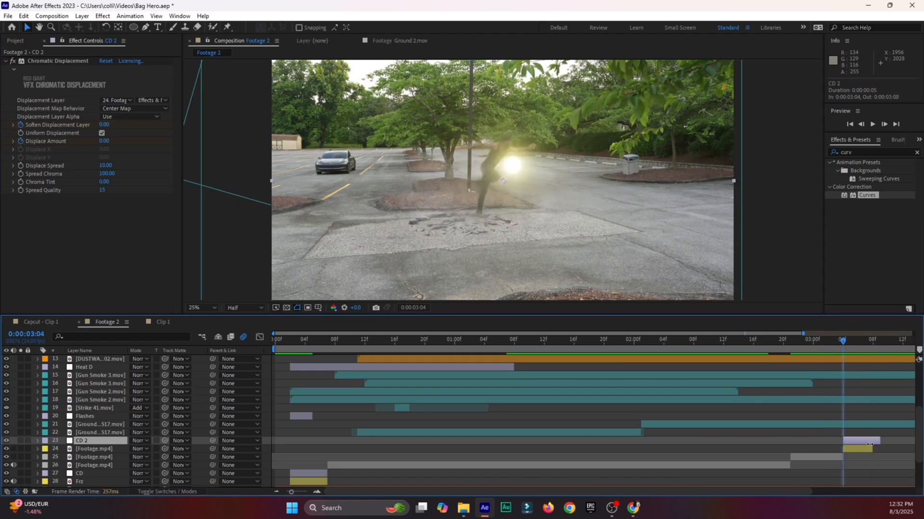
drag(879, 442, 850, 442)
drag(820, 348, 841, 351)
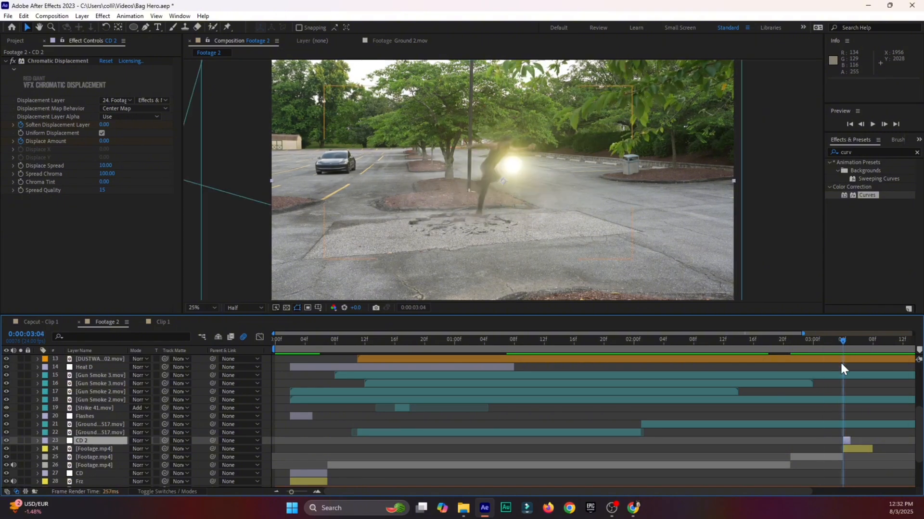
Remove all keyframes from CD 2's Soften Displacement Layer and Displace Amount, keeping the values 4.00 and 24.00
key(u)
drag(842, 457, 859, 467)
key(Delete)
key(Delete)
Preview the takeoff from 0:00:02:23 and replay the frames around 0:00:03:02
click(805, 340)
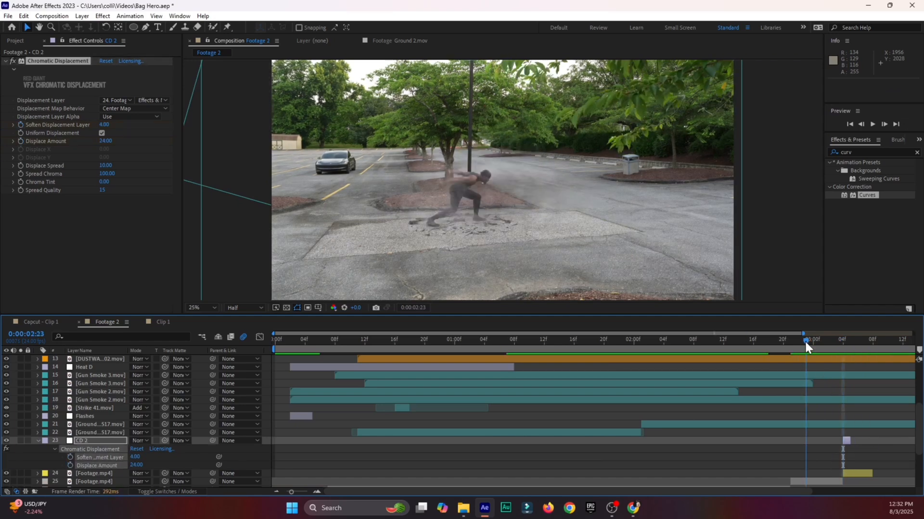
key(space)
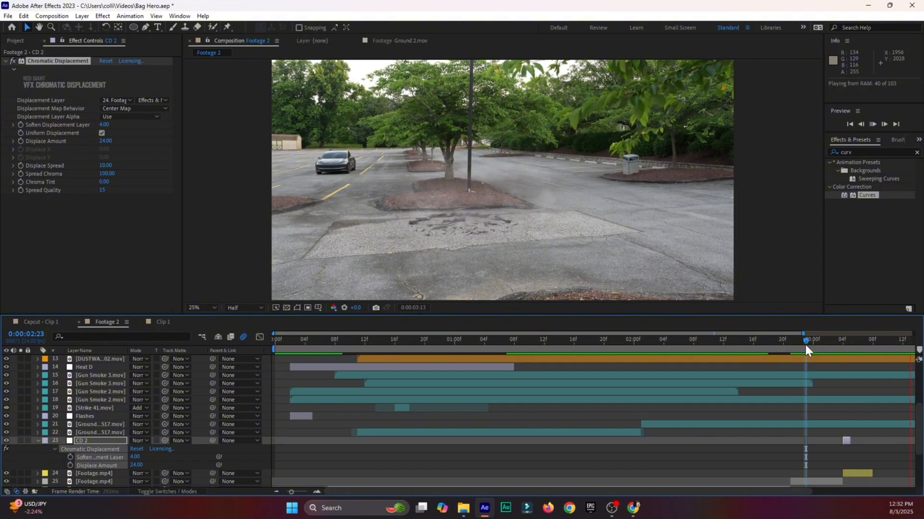
key(space)
key(space)
drag(814, 346, 820, 378)
key(space)
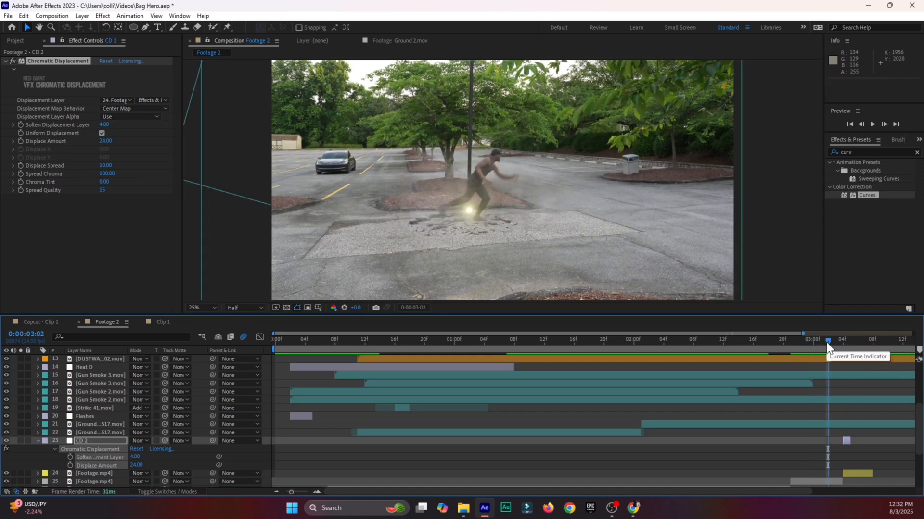
Move the one-frame CD 2 layer to 0:00:03:05 and save the project
drag(831, 340, 841, 358)
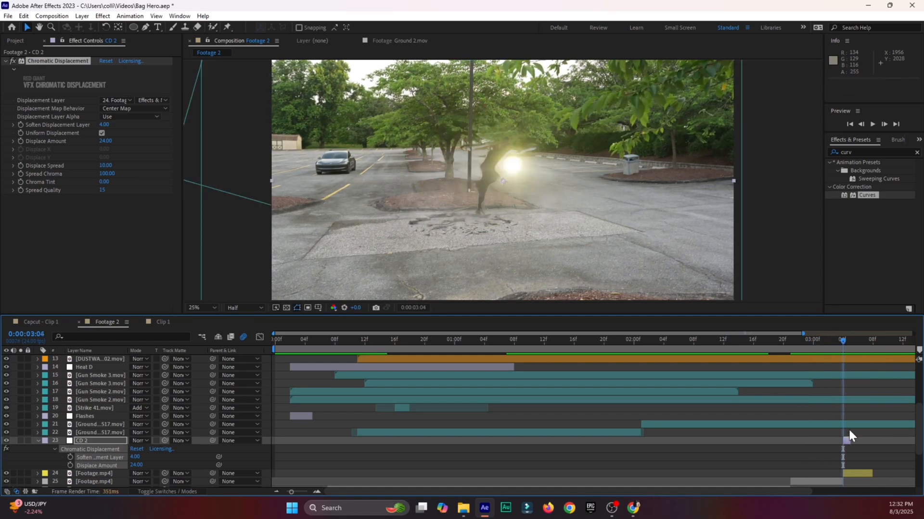
drag(845, 441, 849, 441)
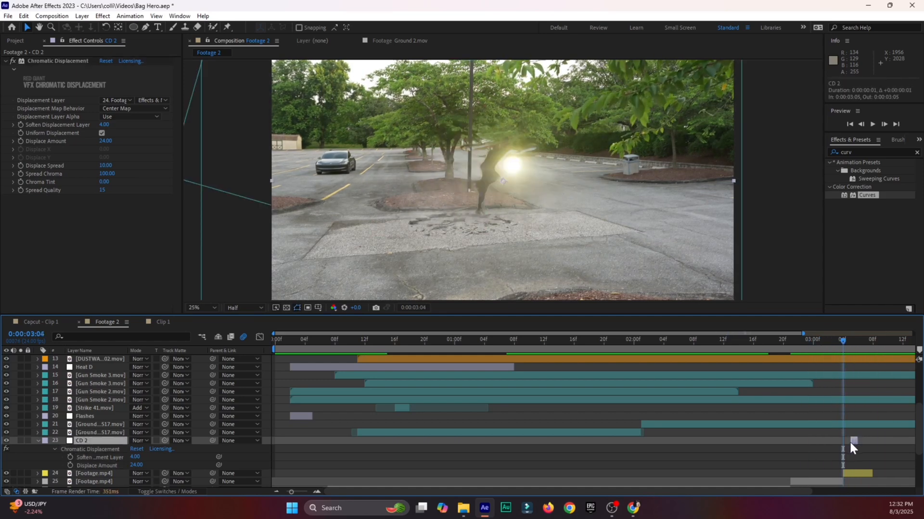
click(819, 343)
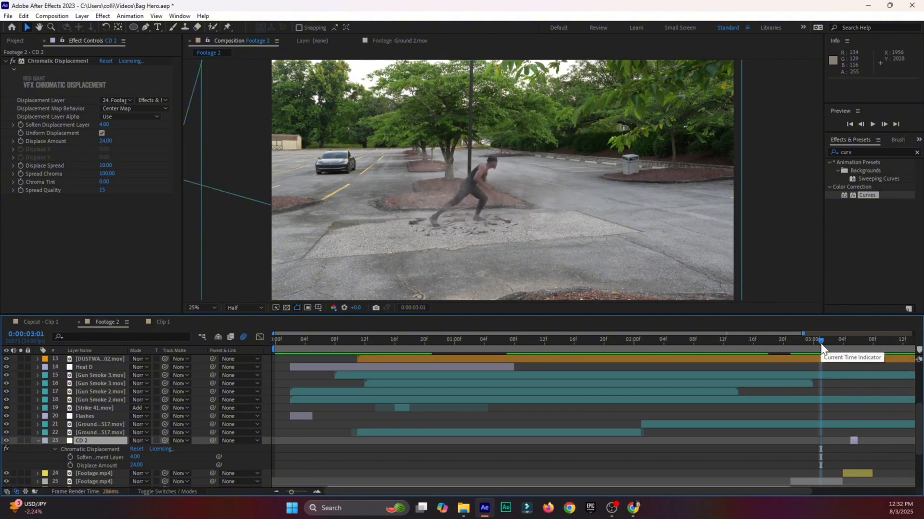
key(ctrl+s)
Check the displacement at 0:00:03:05, preview the takeoff from 0:00:03:03 and collapse CD 2's properties
drag(843, 350, 853, 352)
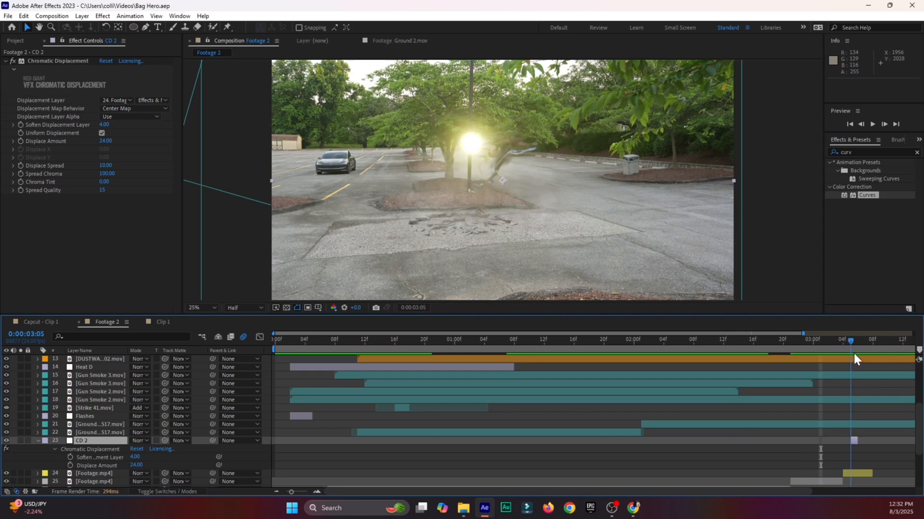
click(835, 354)
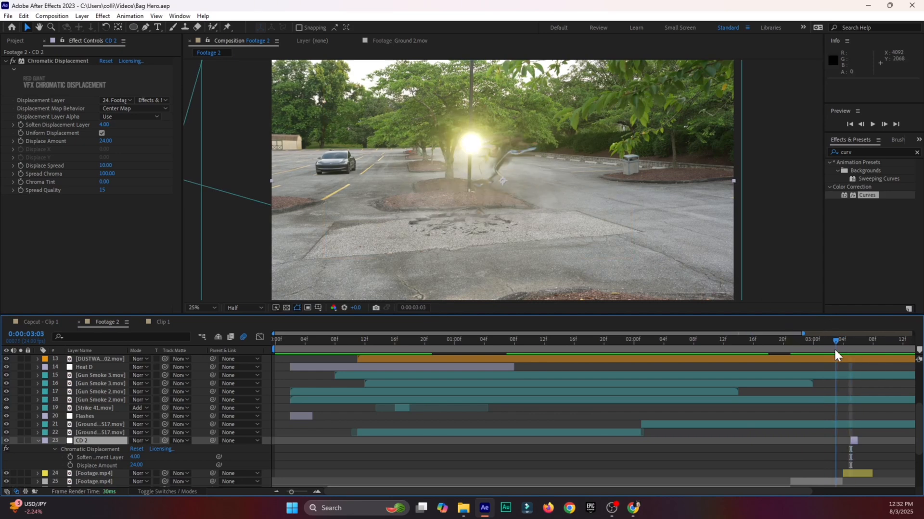
key(space)
key(space)
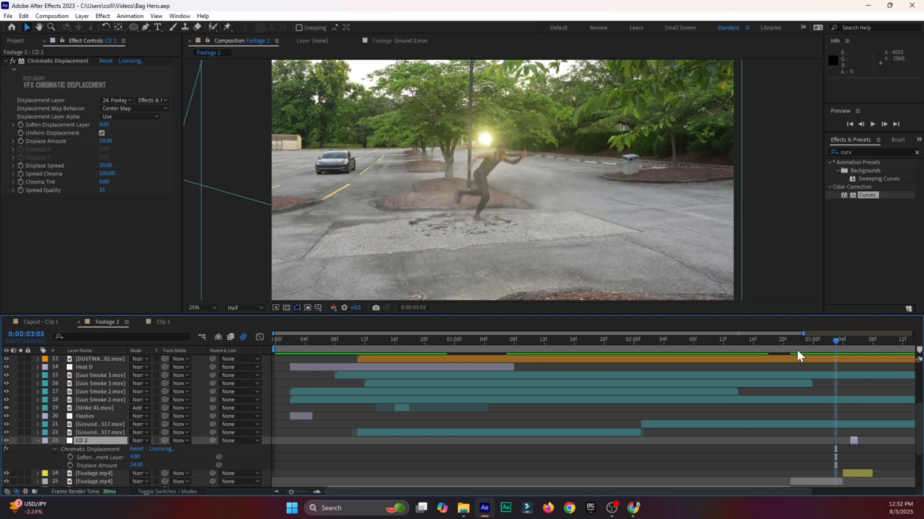
click(38, 441)
Duplicate the Strike 41.mov layer, start the copy at 0:00:03:03 and move it to position about 1603, 1622
scroll(389, 425, up, 5)
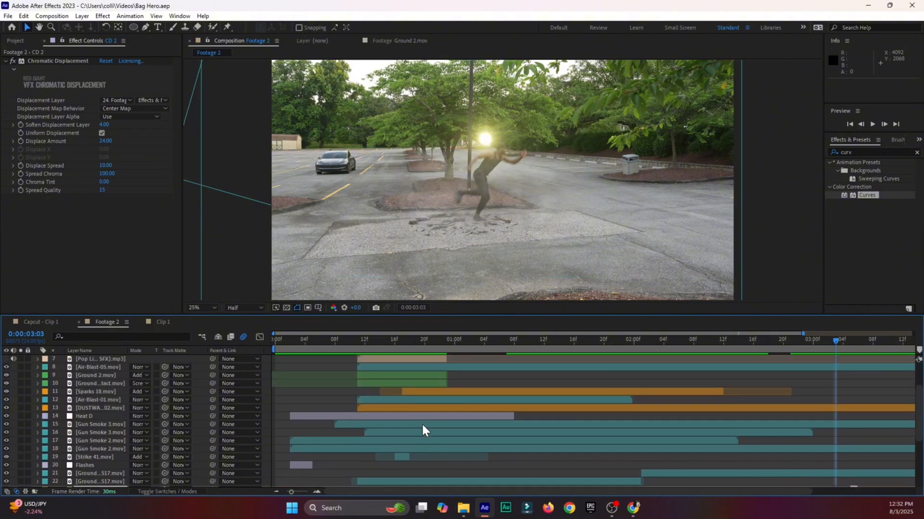
scroll(536, 393, up, 1)
drag(717, 340, 850, 339)
click(840, 345)
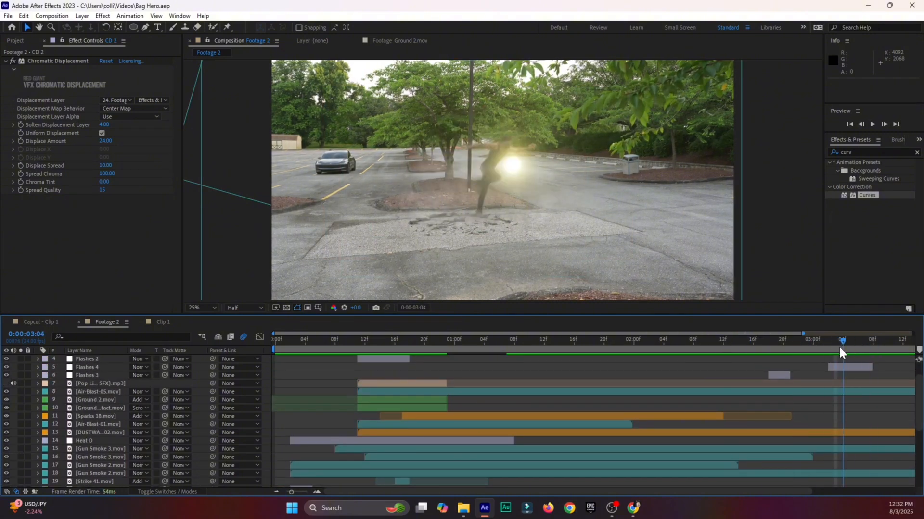
scroll(434, 439, down, 2)
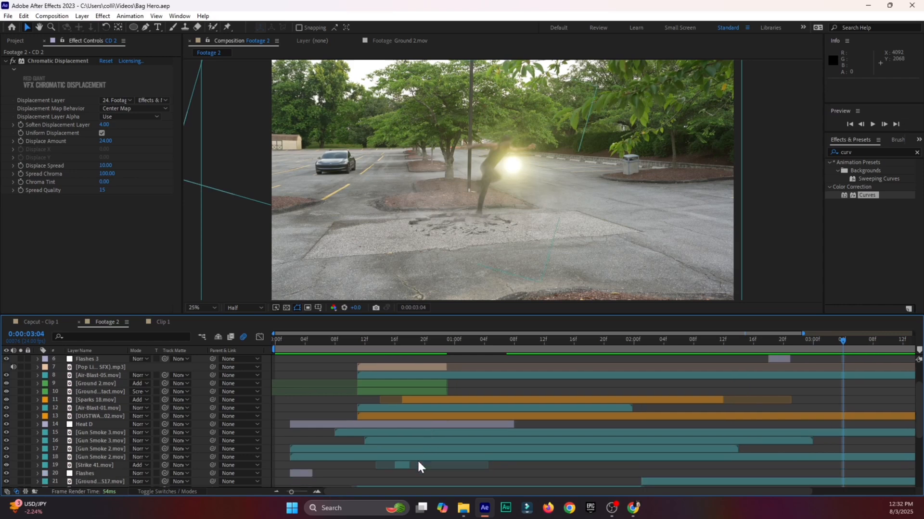
click(399, 465)
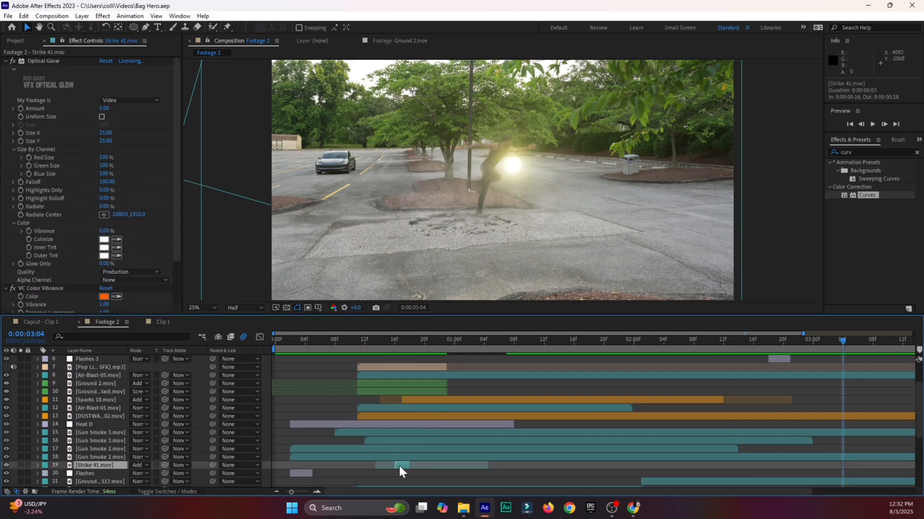
key(ctrl+d)
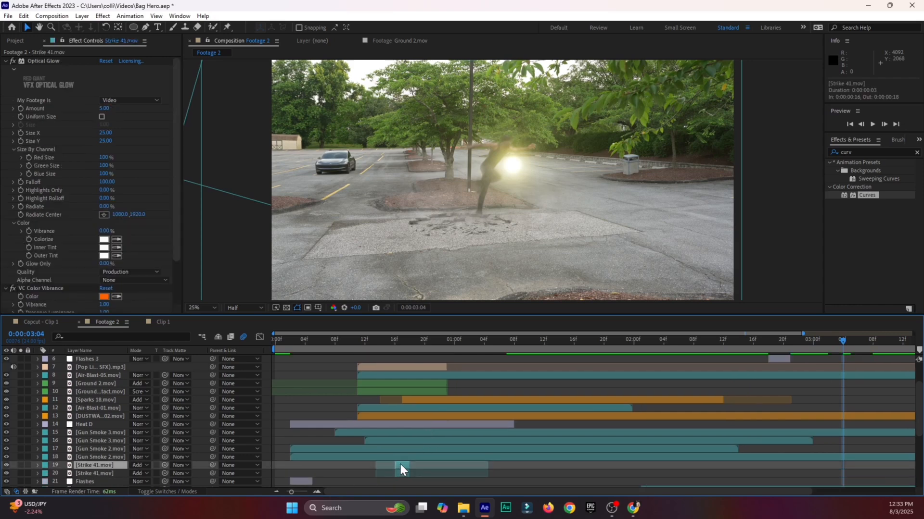
drag(402, 462, 839, 468)
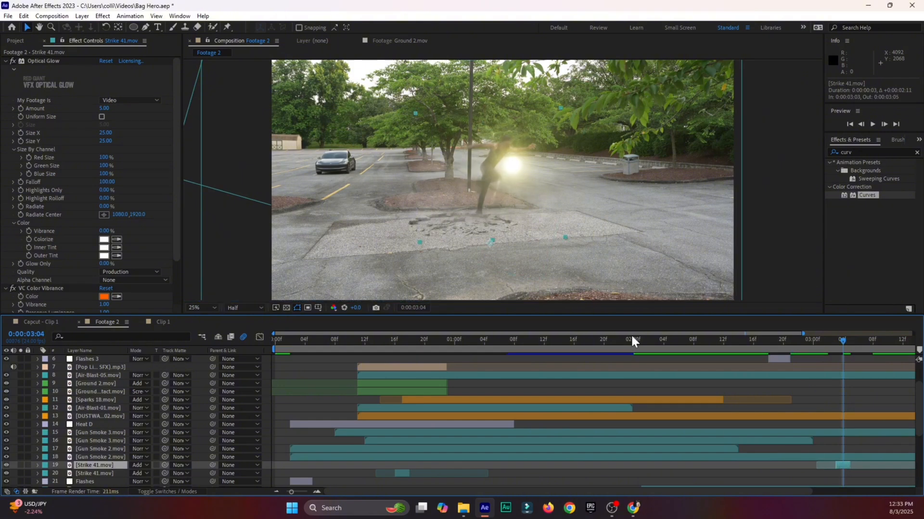
drag(486, 219, 459, 223)
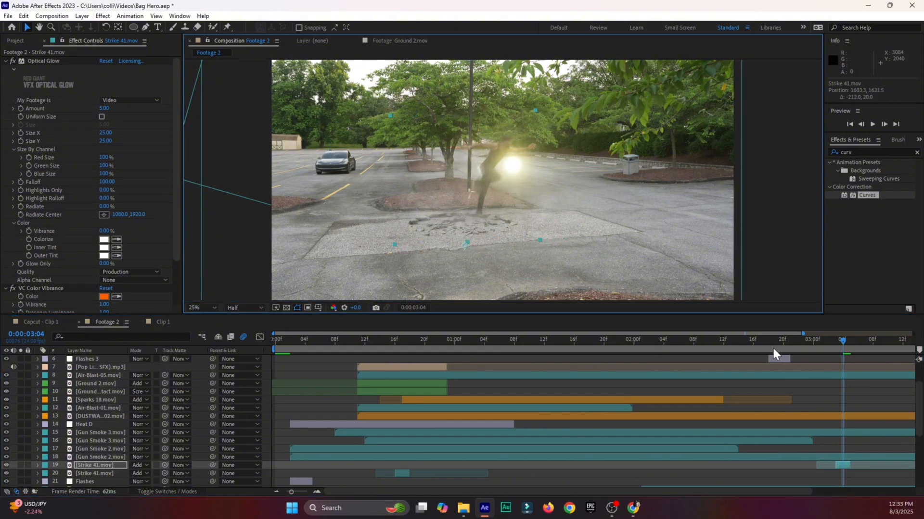
Preview the takeoff with the added lightning strike from 0:00:02:23
click(779, 345)
click(806, 342)
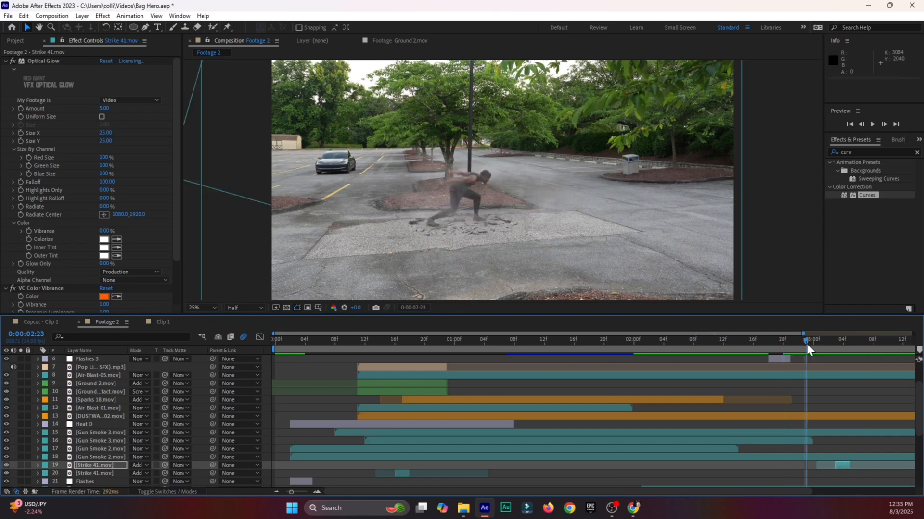
key(space)
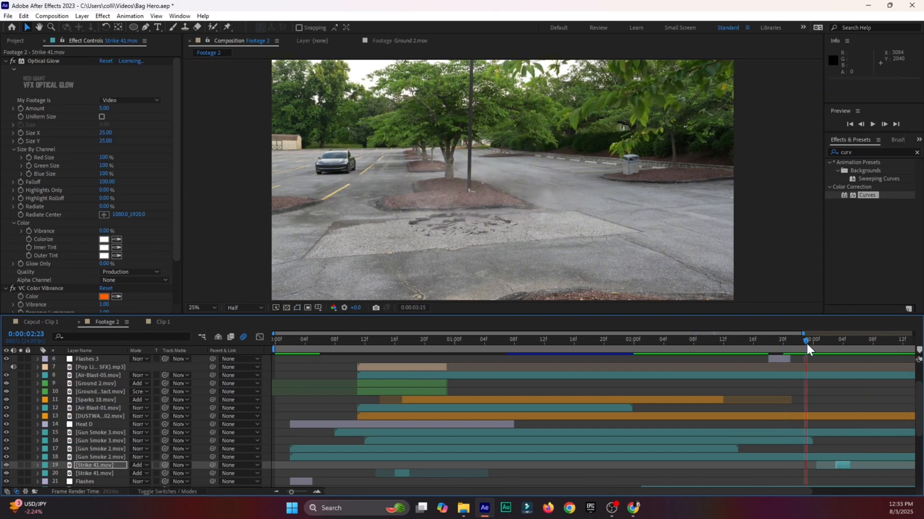
At 0:00:03:05, set the rotation of the copied Strike 41.mov layer to 195°
drag(806, 342, 852, 356)
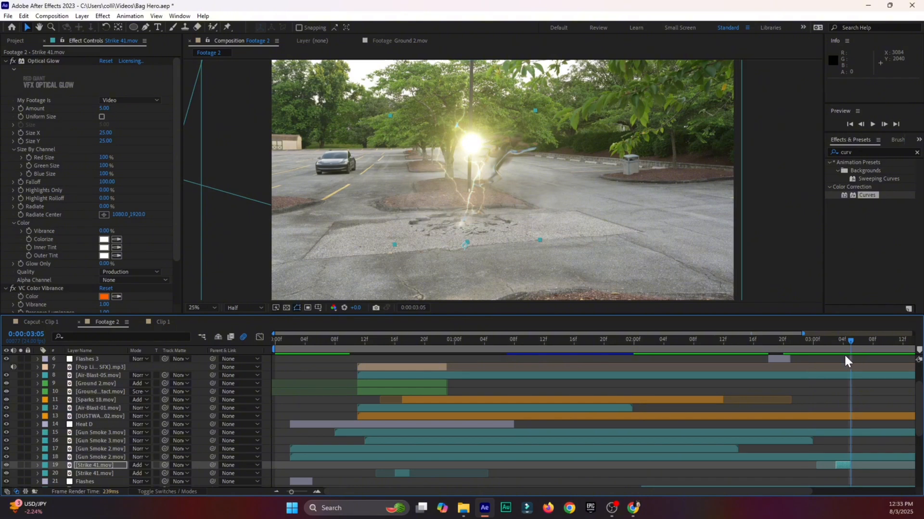
key(r)
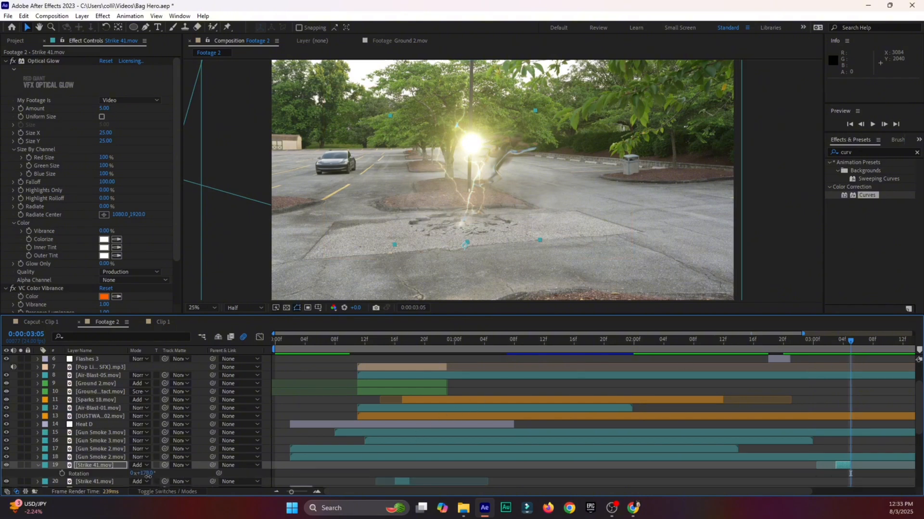
drag(146, 474, 154, 475)
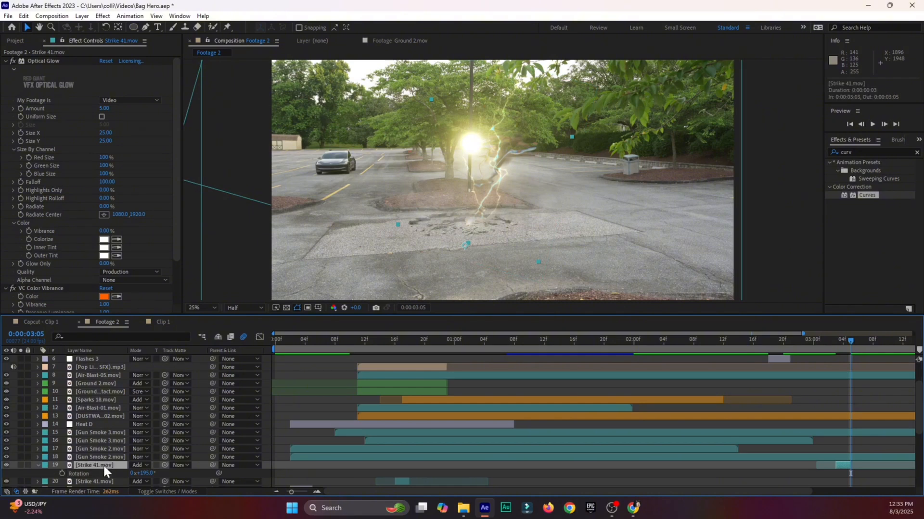
Move the copied Strike 41.mov layer to the top of the stack, save, and set its blending mode to Screen
drag(104, 465, 93, 354)
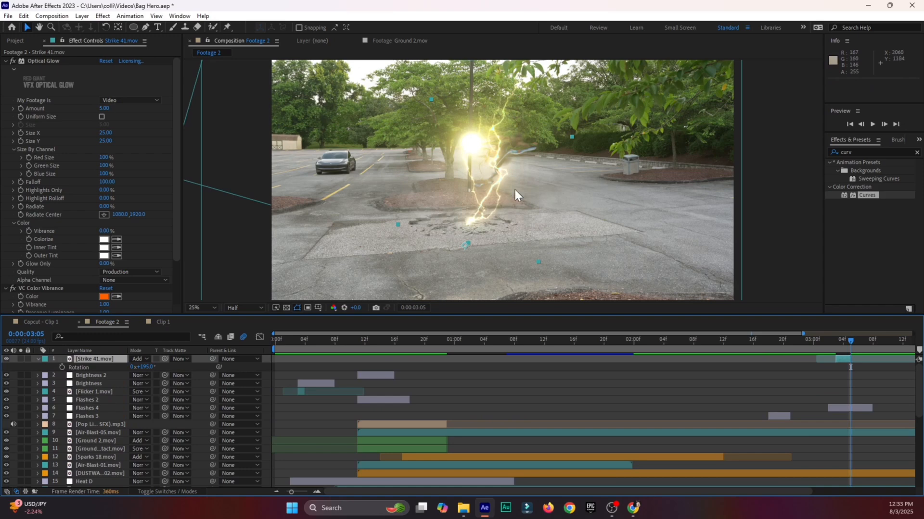
key(ctrl+s)
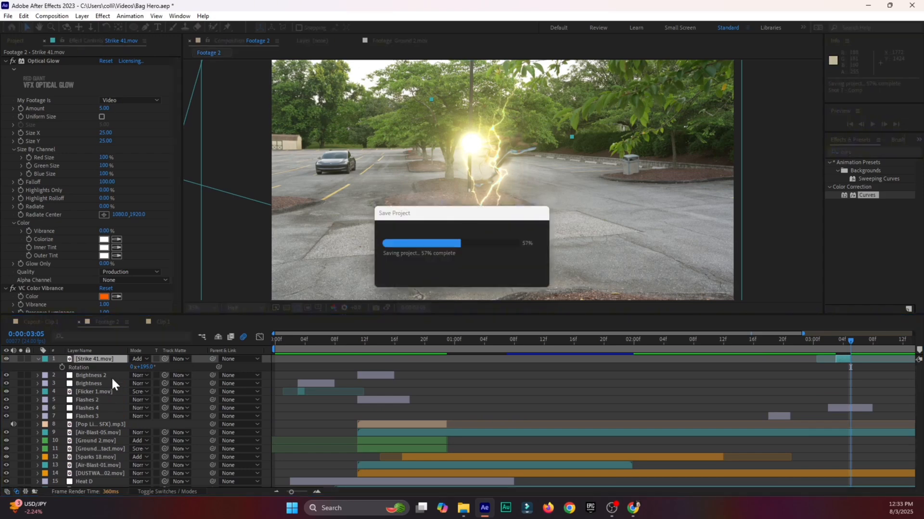
click(136, 358)
click(178, 193)
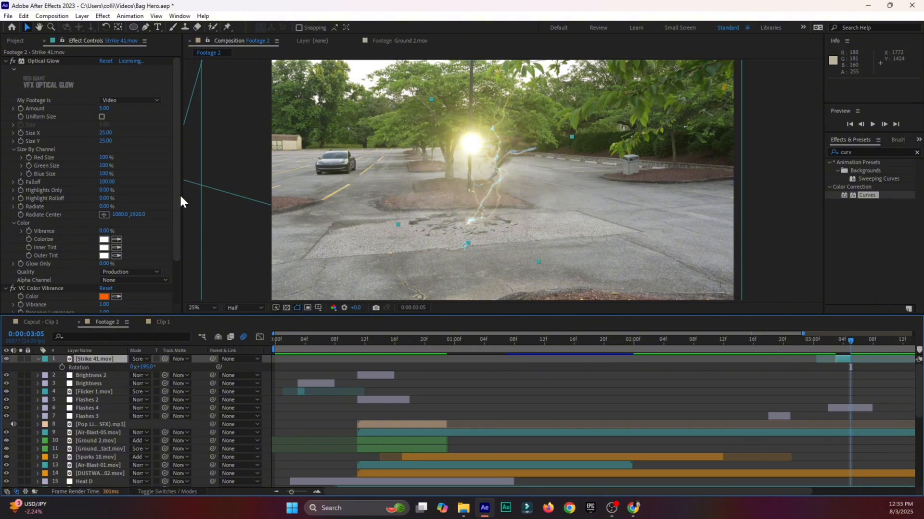
Preview the takeoff from 0:00:02:23, check the frames up to 0:00:03:05 and save the project
click(804, 342)
key(space)
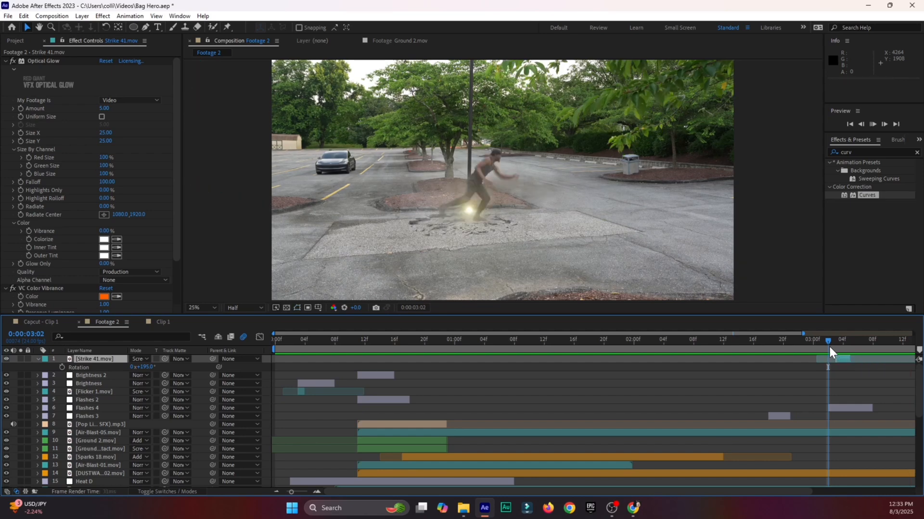
click(838, 345)
mouse_move(838, 347)
mouse_down()
mouse_move(829, 350)
mouse_move(851, 348)
mouse_up()
mouse_move(863, 347)
mouse_down()
mouse_move(827, 353)
mouse_move(835, 358)
mouse_move(851, 343)
mouse_up()
key(ctrl+s)
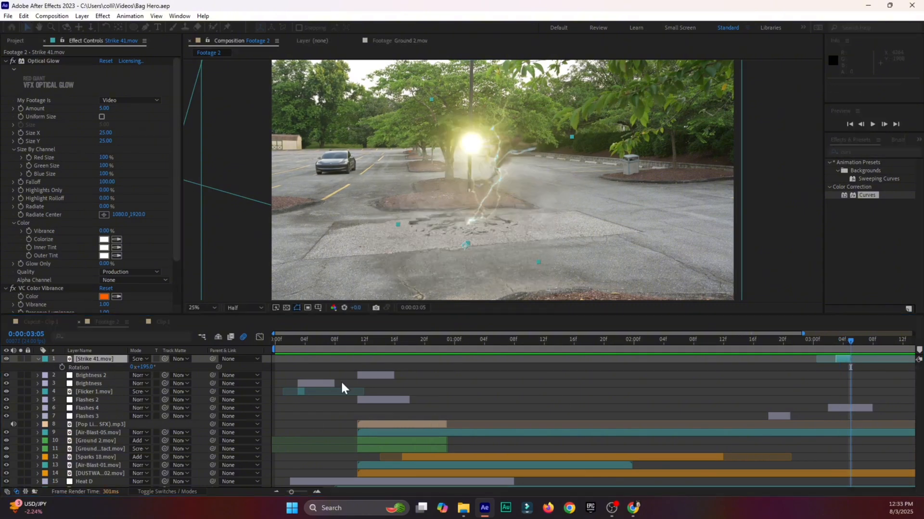
Duplicate the Sparks 18.mov layer, place the copy below the top Strike 41.mov layer and start it at 0:00:03:04
click(380, 465)
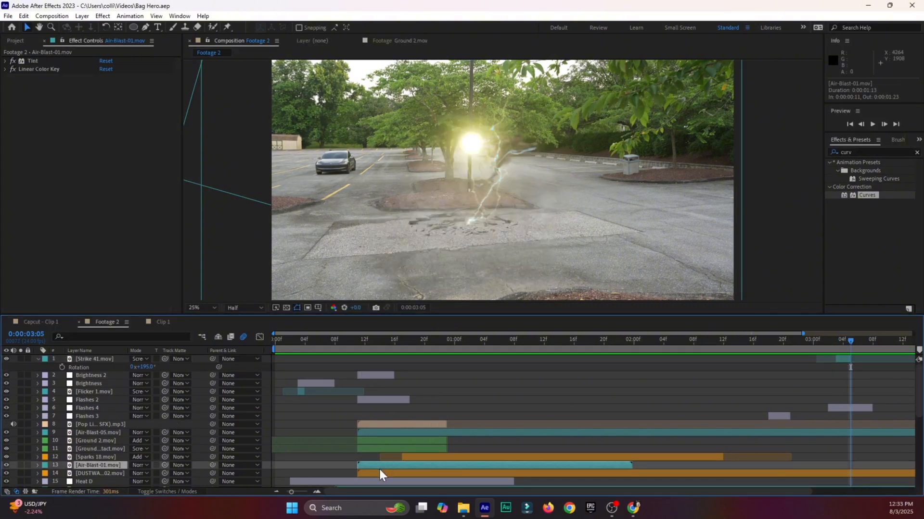
click(412, 456)
key(ctrl+d)
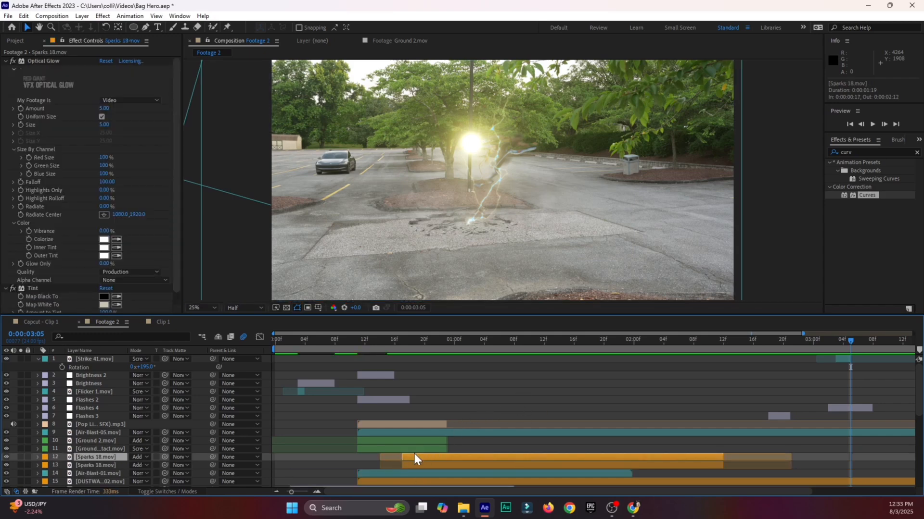
drag(414, 456, 860, 452)
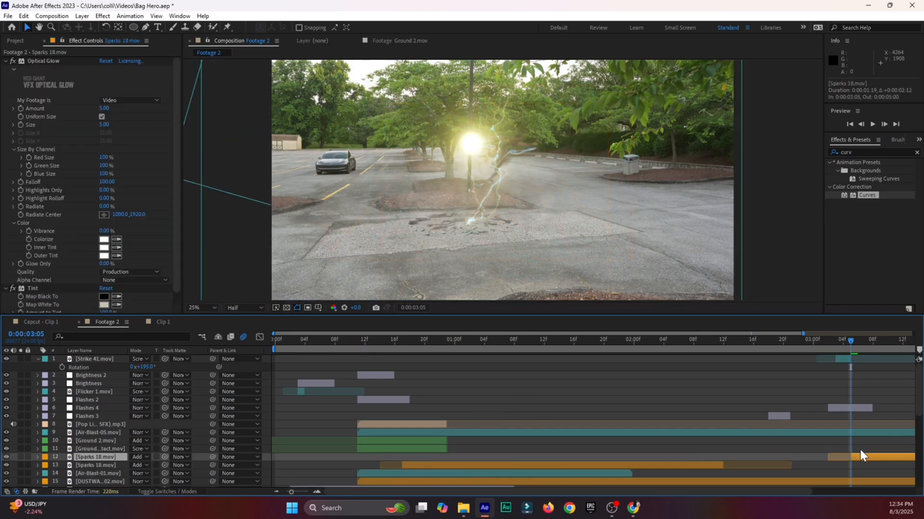
drag(99, 457, 128, 359)
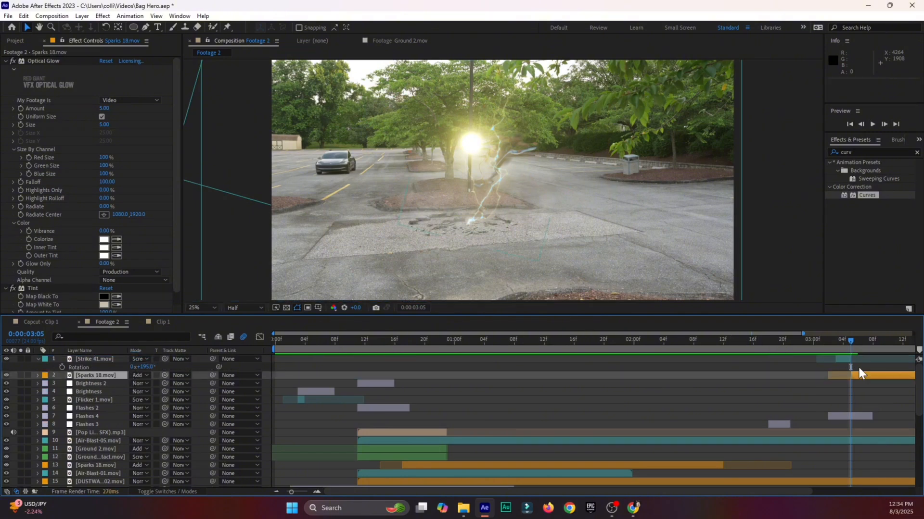
mouse_move(852, 375)
mouse_down()
mouse_move(806, 376)
mouse_move(853, 377)
mouse_up()
Move the Sparks 18.mov copy onto the ground crack at position about 1622, 1424 and scale it to -75, 75%
drag(541, 243, 505, 246)
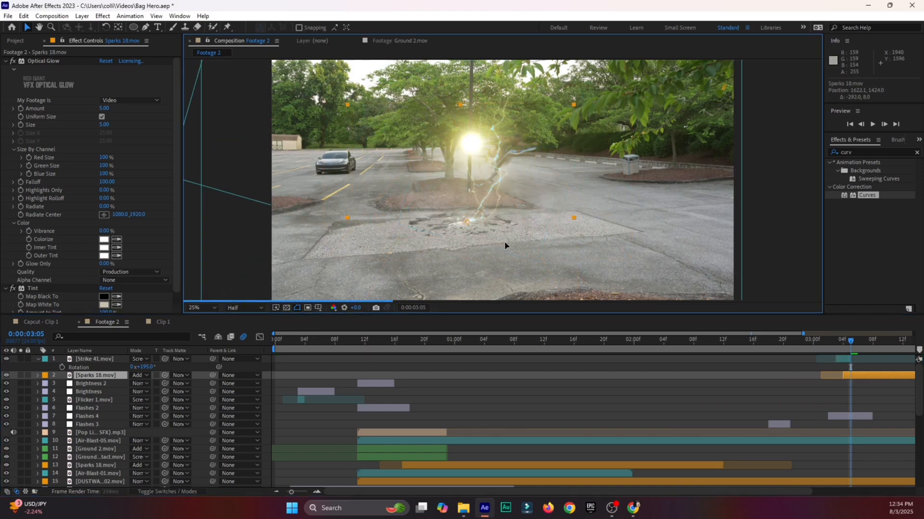
key(s)
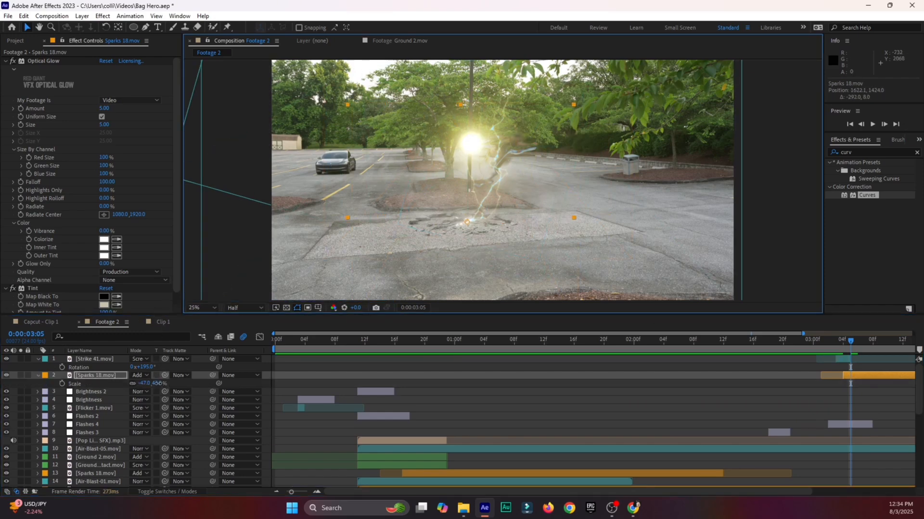
drag(157, 383, 144, 384)
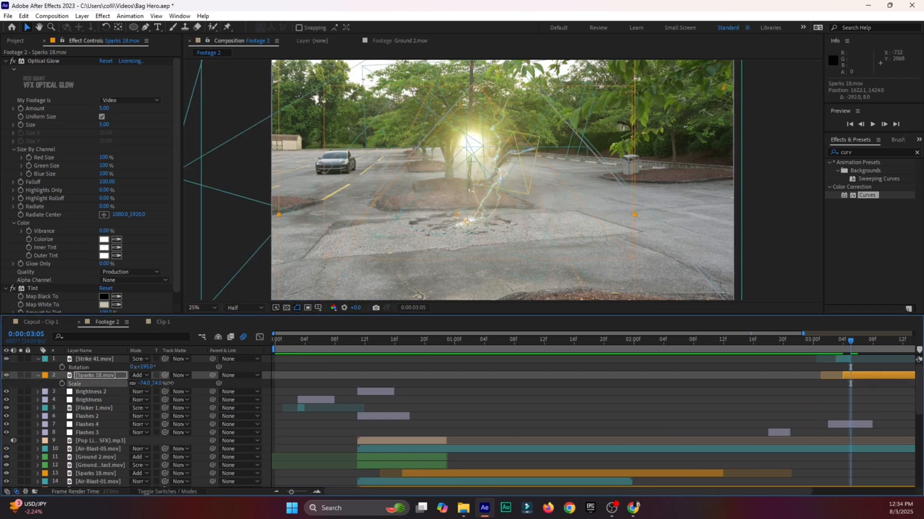
Preview the sparks from 0:00:03:00, delete the Sparks 18.mov copy and save the project
click(812, 340)
key(space)
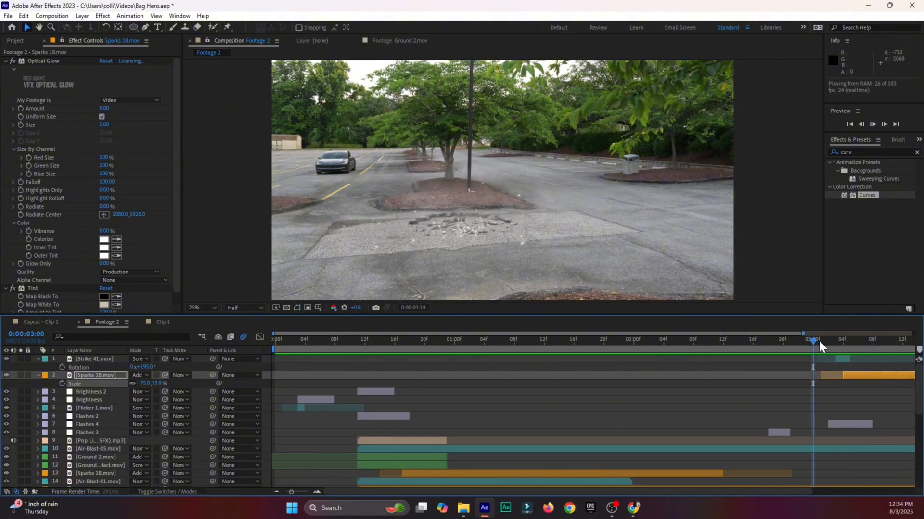
click(818, 339)
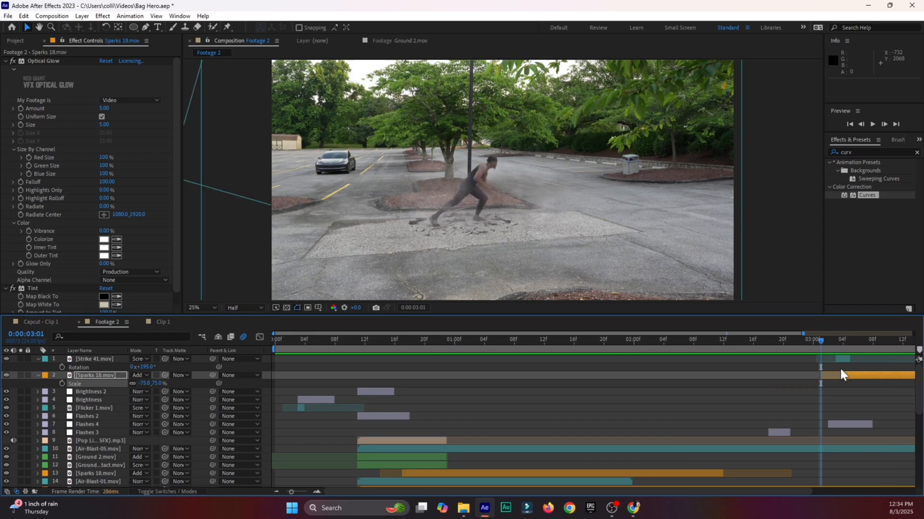
key(Delete)
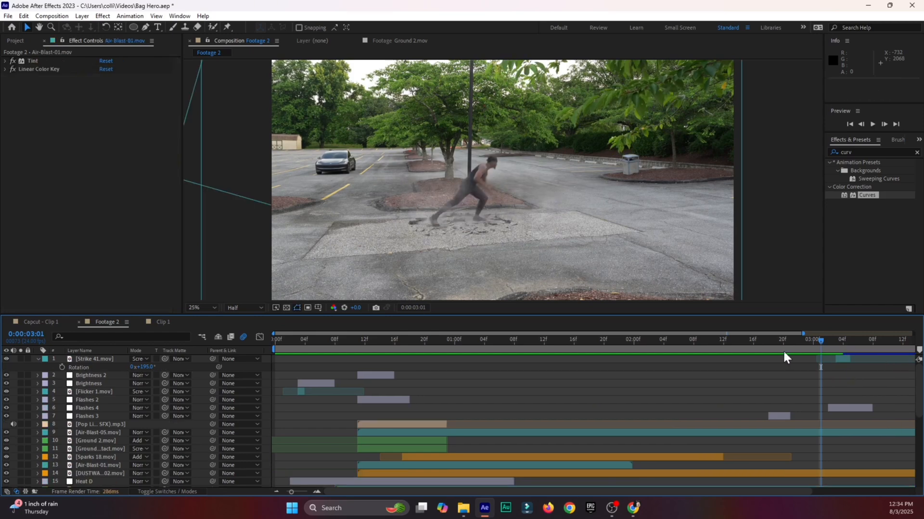
key(ctrl+s)
Preview the whole shot from 0:00:00:00 and replay the takeoff from 0:00:02:18 and 0:00:02:17
click(274, 340)
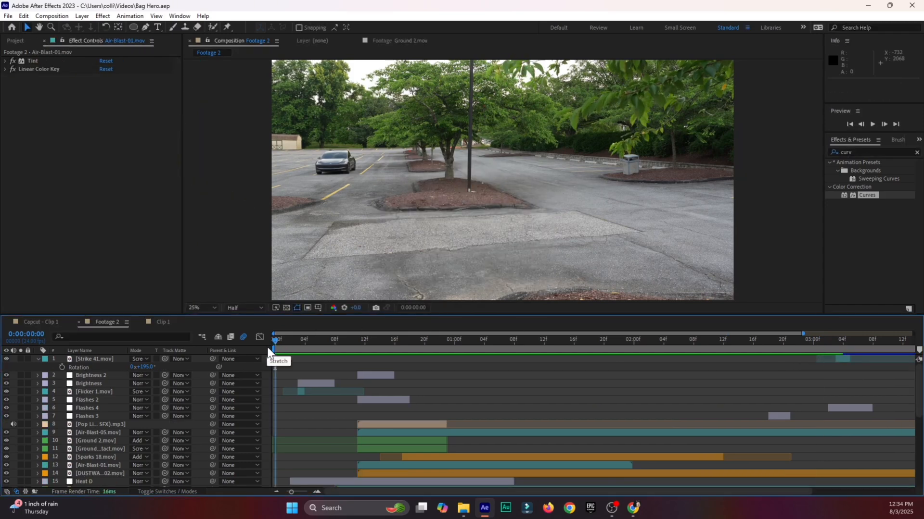
key(space)
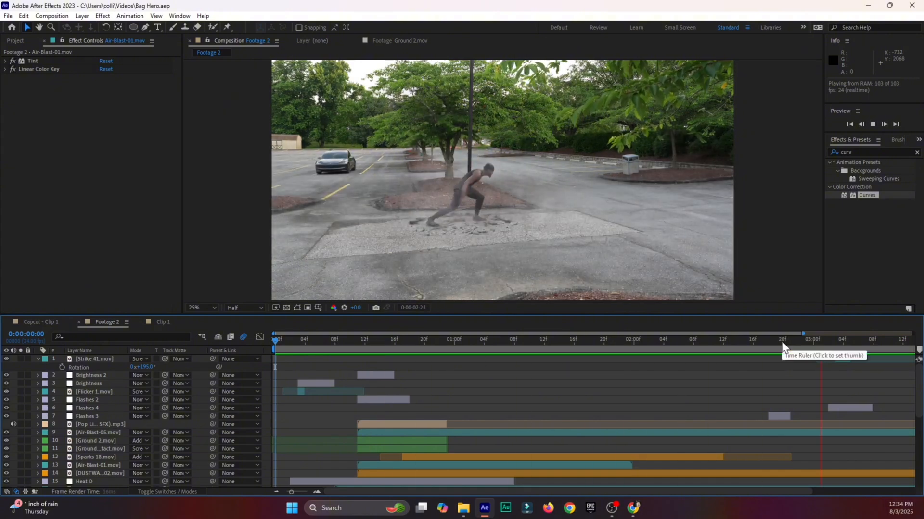
click(770, 340)
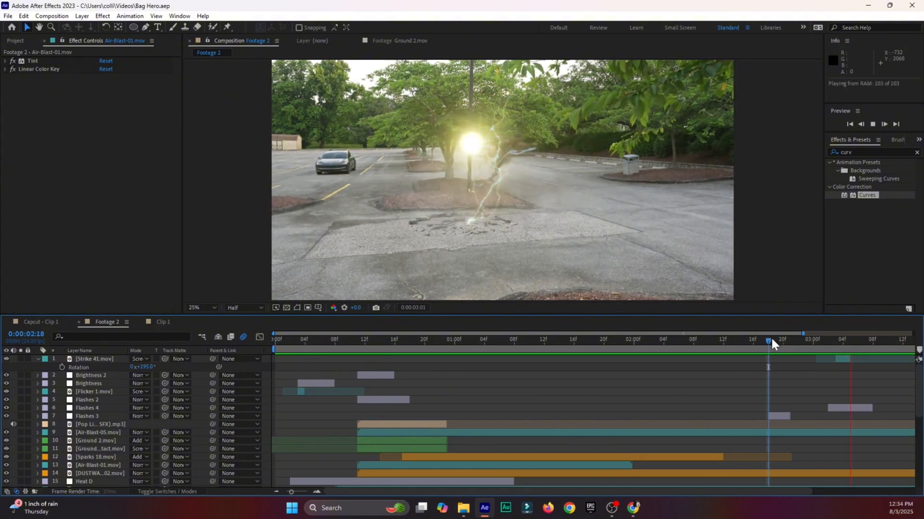
key(space)
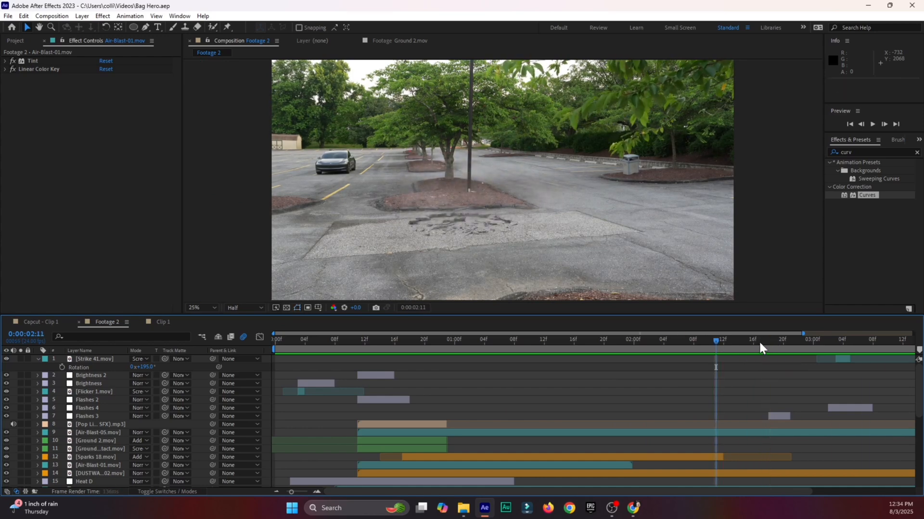
click(759, 341)
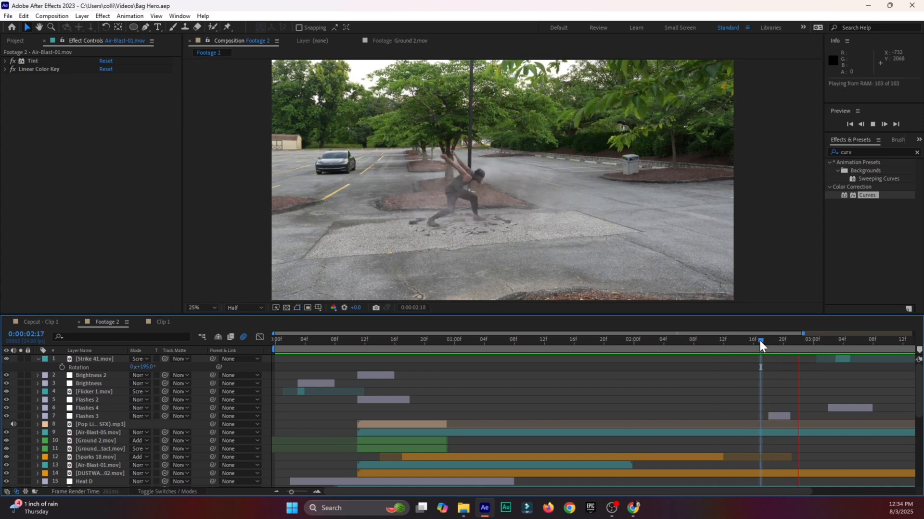
Duplicate the Heat D layer, start the copy at 0:00:03:01 and place it below the top Strike 41.mov layer
drag(759, 339, 820, 382)
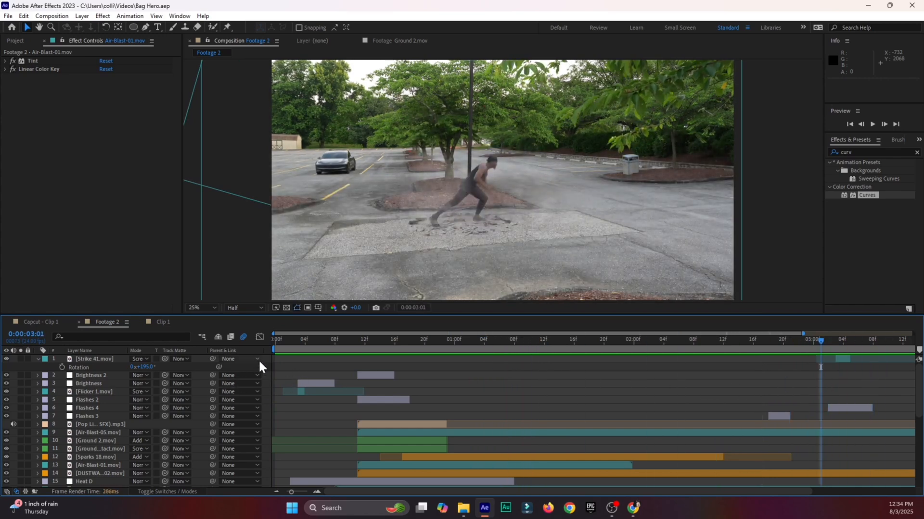
click(370, 375)
click(376, 400)
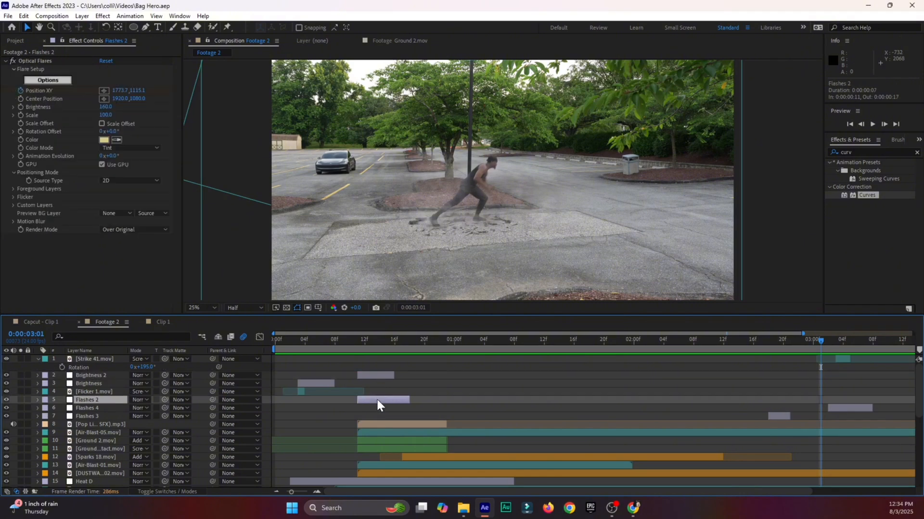
scroll(108, 416, down, 2)
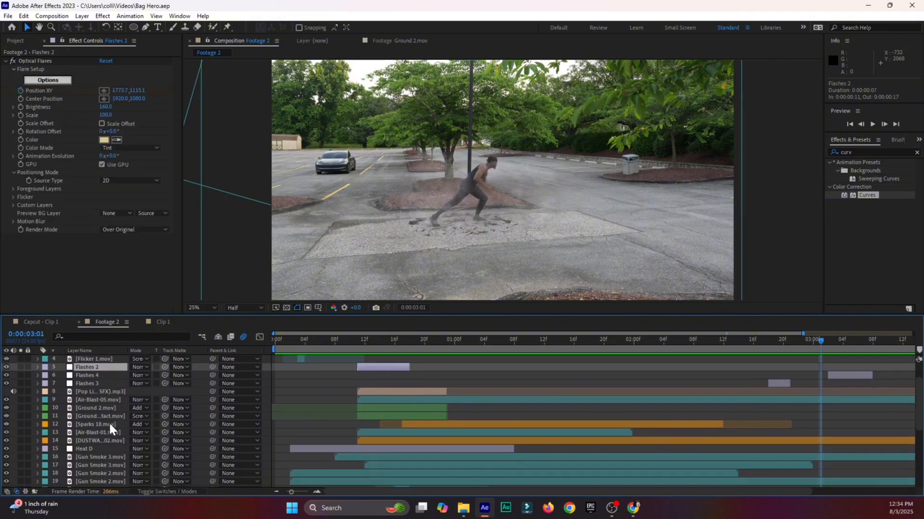
click(111, 449)
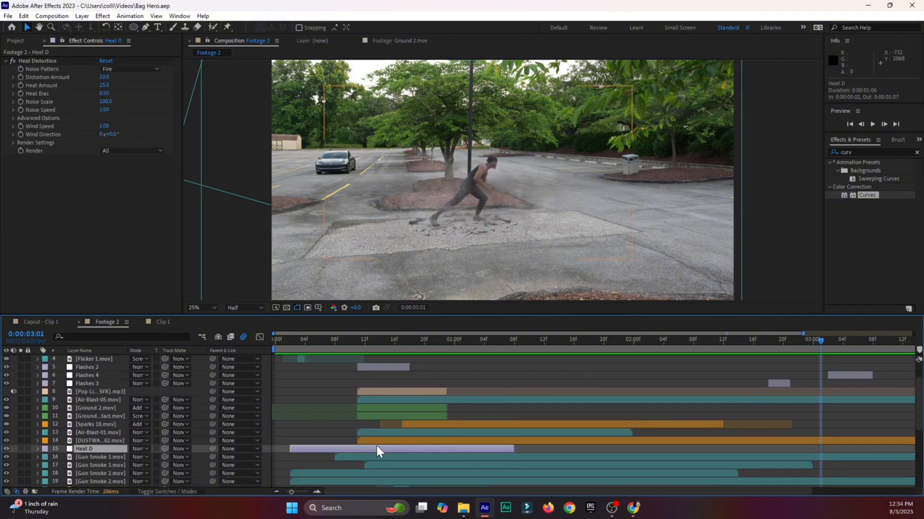
key(ctrl+d)
drag(296, 448, 821, 461)
drag(100, 449, 111, 372)
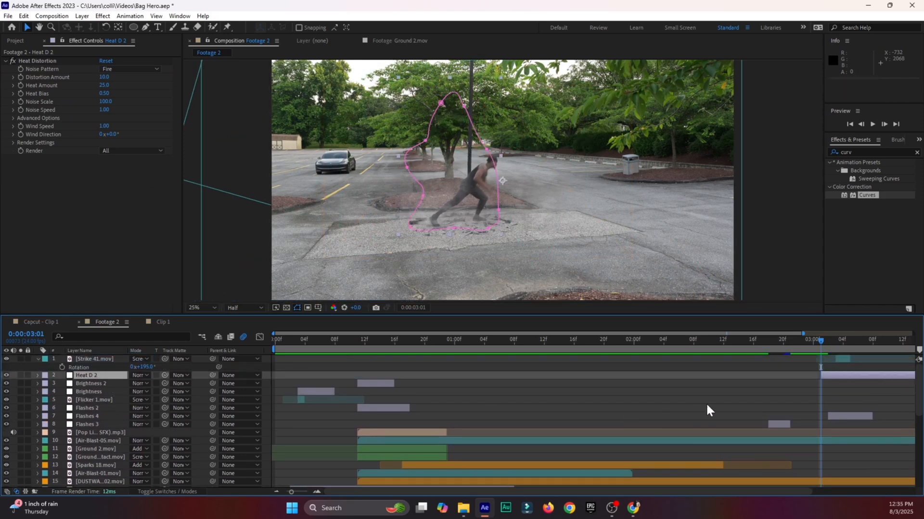
Delete Mask 1 from the Heat D 2 layer
key(m)
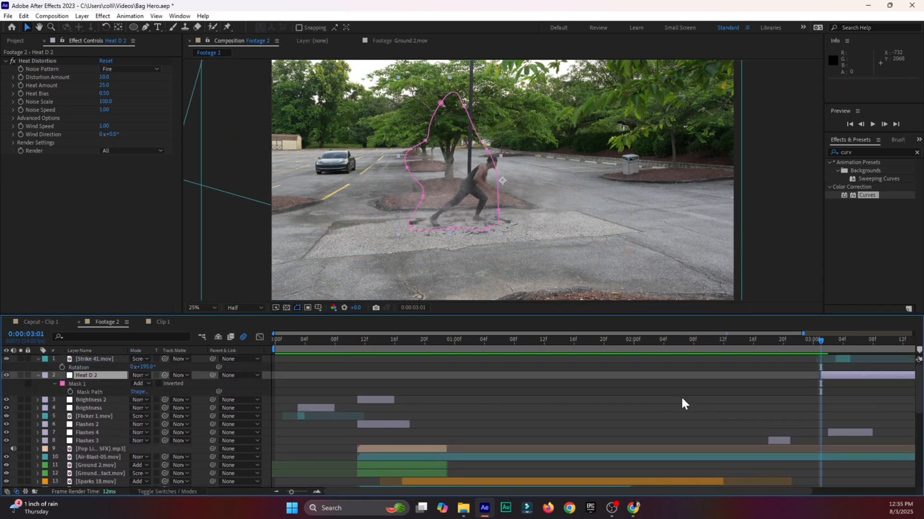
click(80, 383)
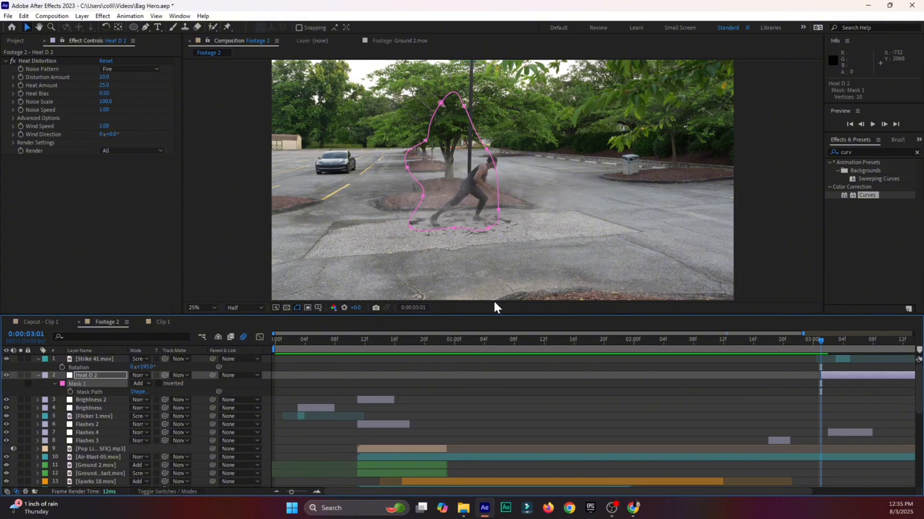
key(m)
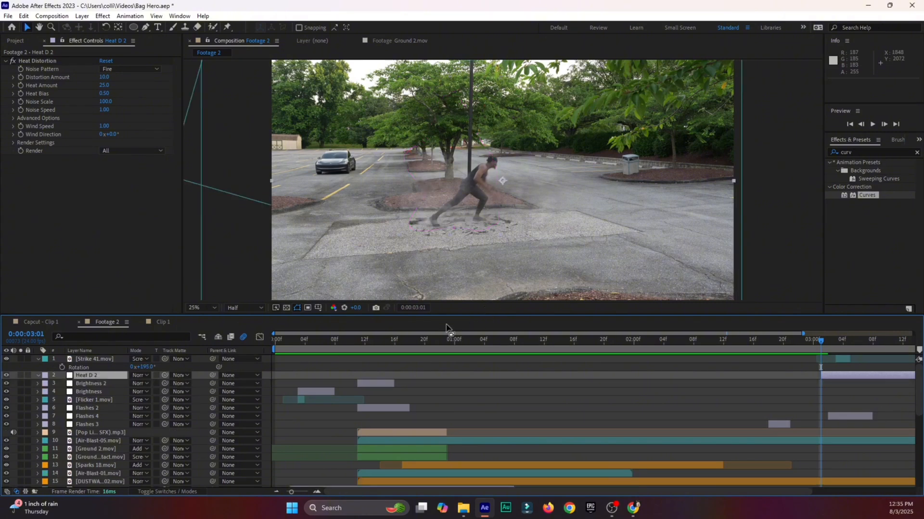
At 0:00:03:03, draw an elliptical mask on the Heat D 2 layer around the leaping man and the cracked ground
click(836, 346)
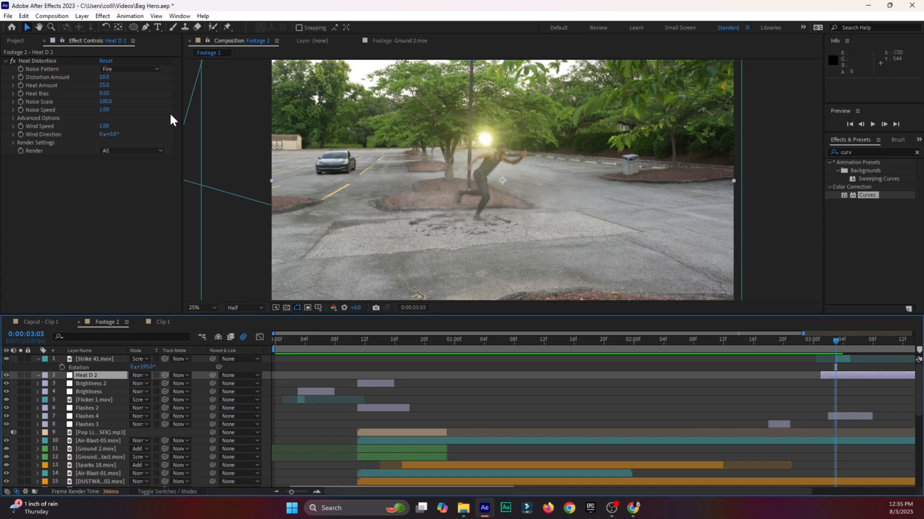
click(133, 27)
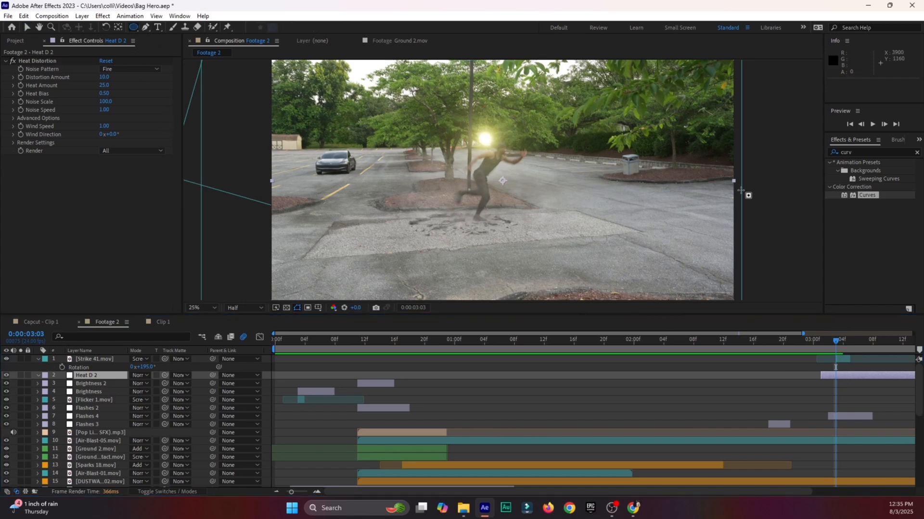
drag(427, 116, 576, 240)
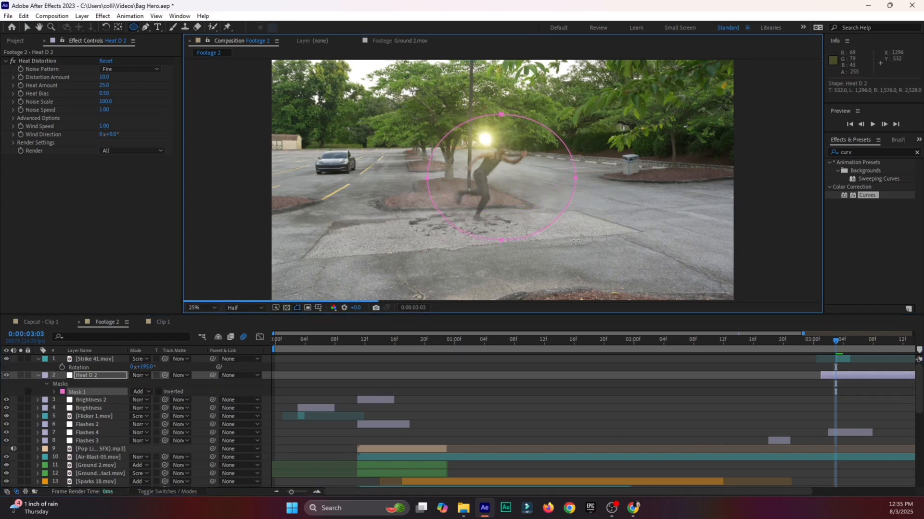
Feather Mask 1 on the Heat D 2 layer to 450 pixels, and collapse the Heat D 2 and Strike 41.mov layers
key(f)
drag(141, 392, 268, 395)
drag(158, 392, 242, 393)
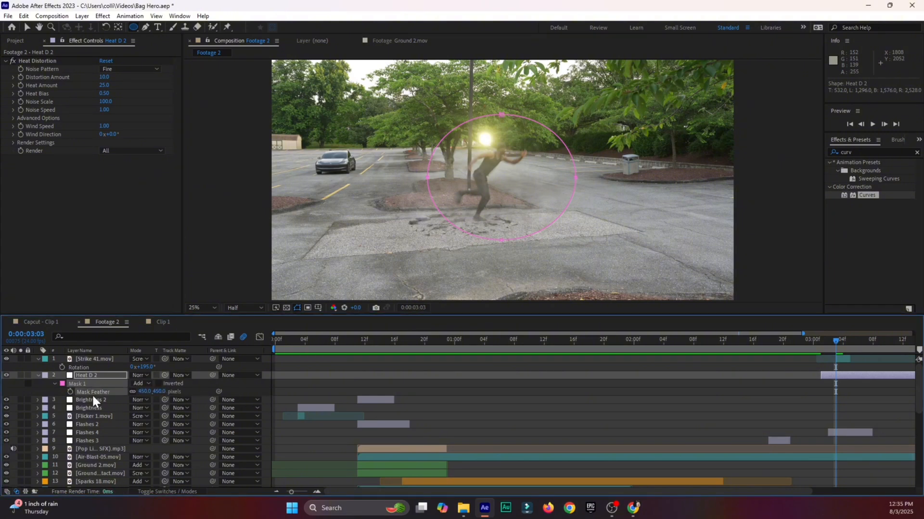
click(38, 375)
click(38, 359)
Preview the takeoff heat distortion from 0:00:02:13 and return to 0:00:03:01
click(733, 354)
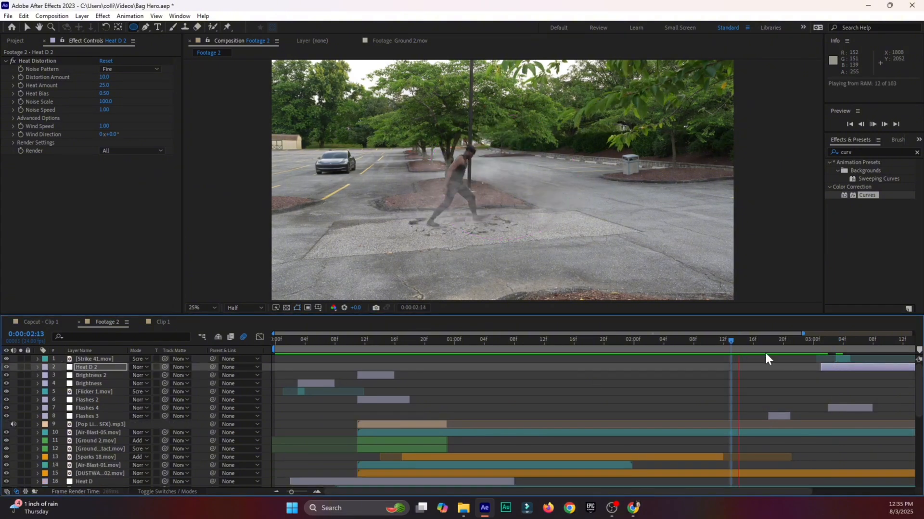
key(space)
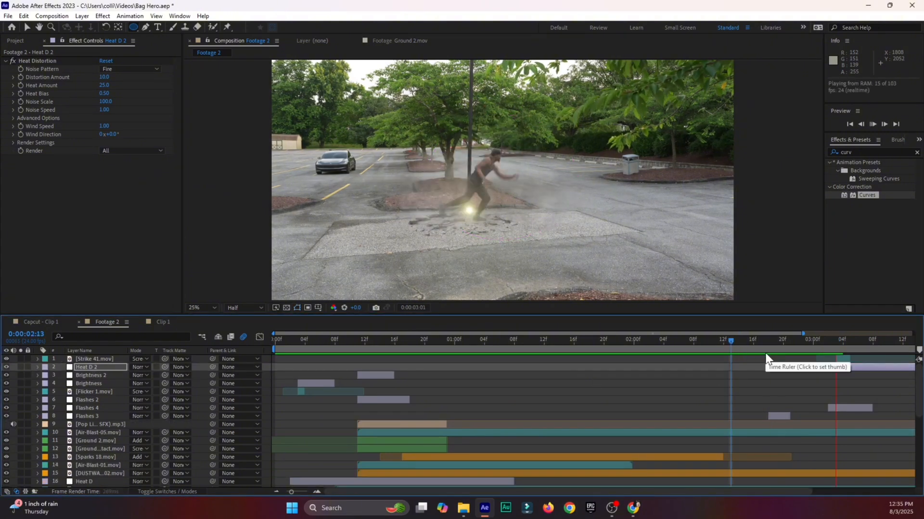
click(820, 339)
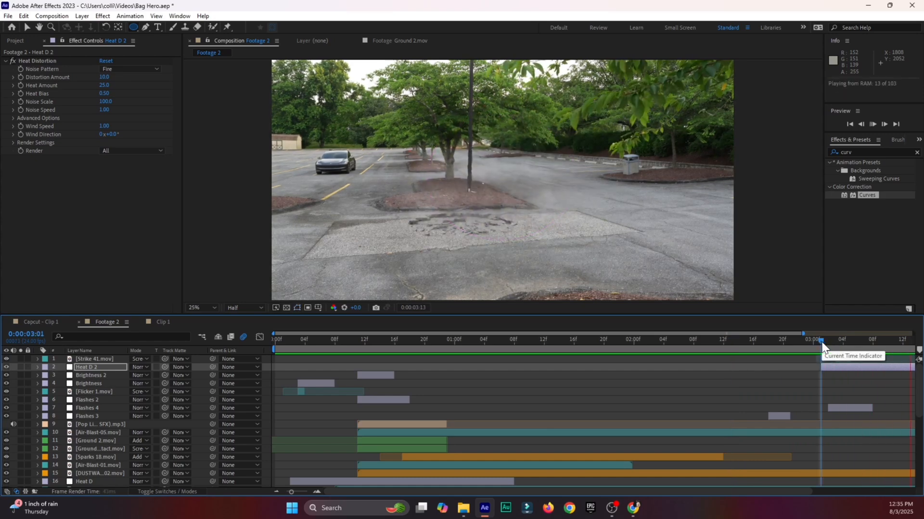
Set the Heat Distortion wind speed on Heat D 2 to 2.21, preview it from 0:00:02:16 and save the project
drag(820, 339, 872, 337)
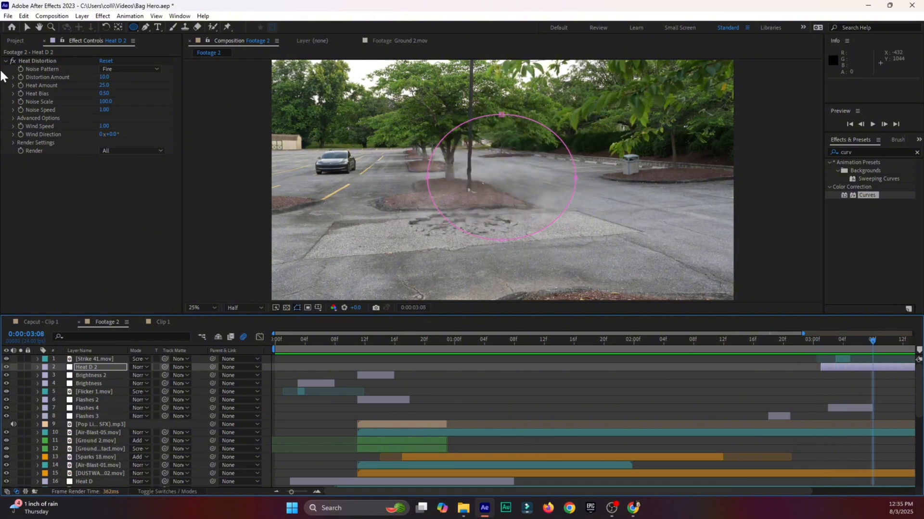
drag(104, 126, 158, 126)
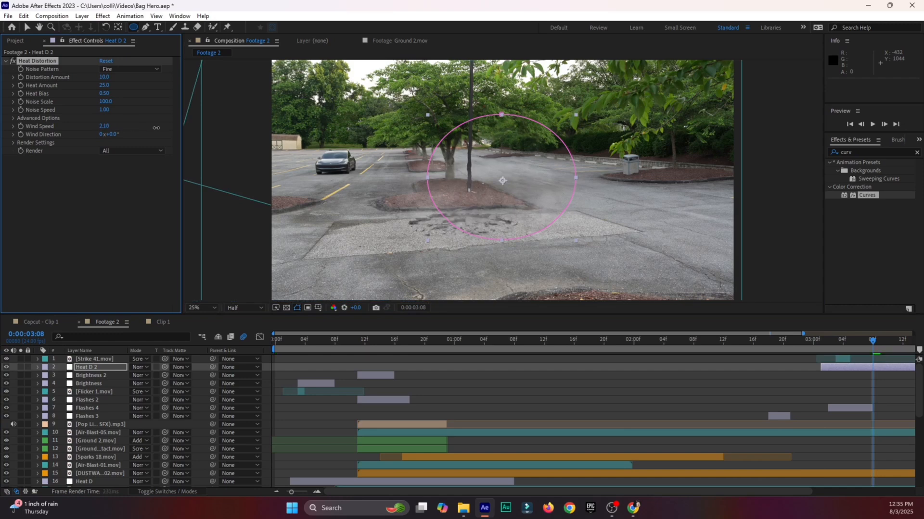
click(753, 339)
key(space)
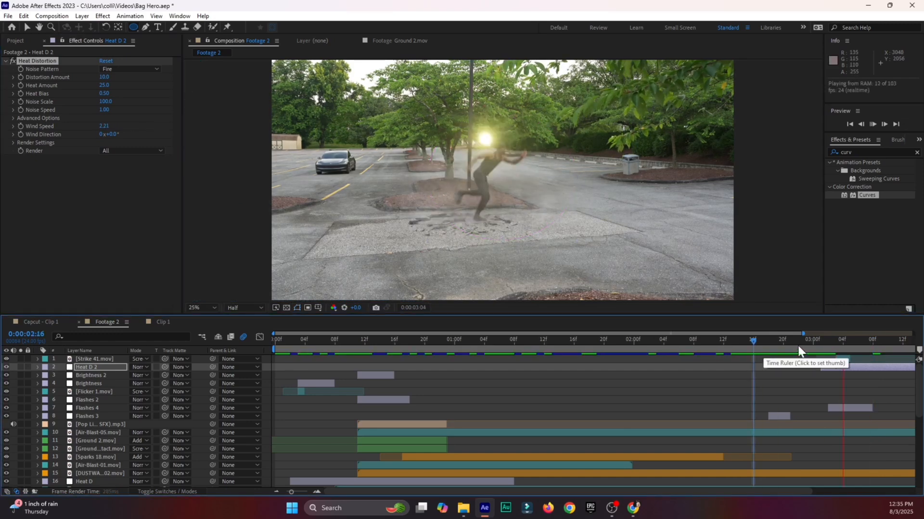
key(ctrl+s)
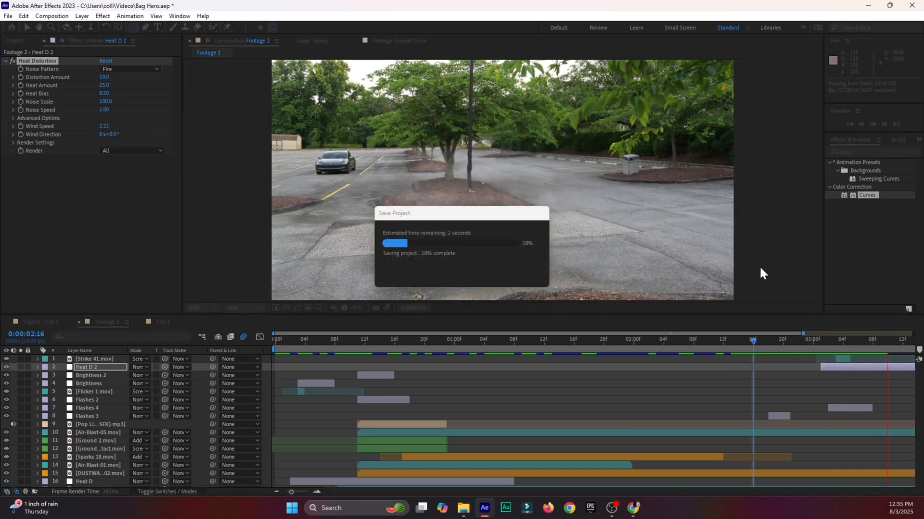
Keyframe the Heat D 2 mask path at 0:00:03:02, and move the mask up and right at 0:00:03:07 to follow the takeoff
click(822, 339)
click(823, 340)
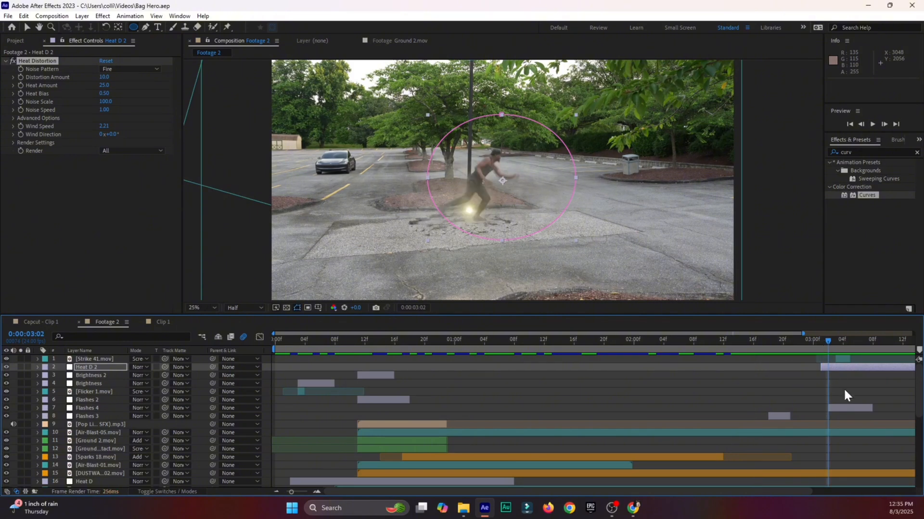
key(alt+m)
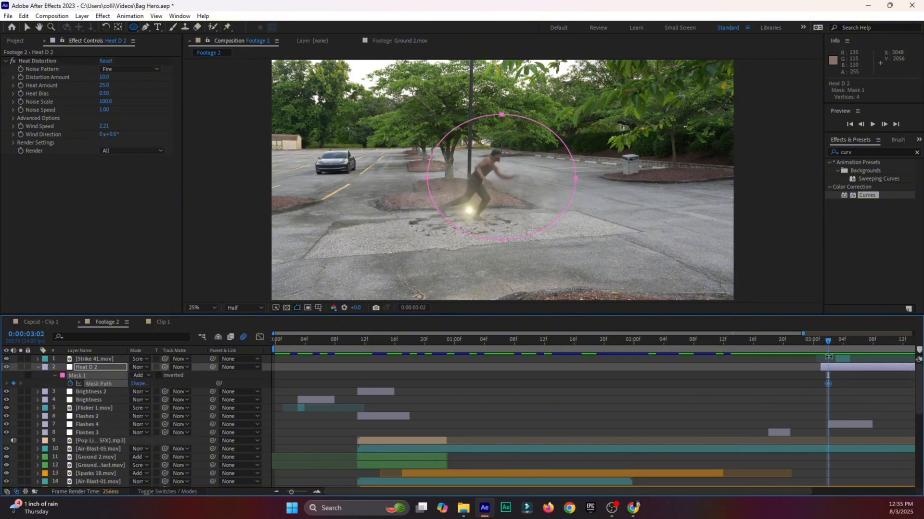
drag(826, 339, 863, 338)
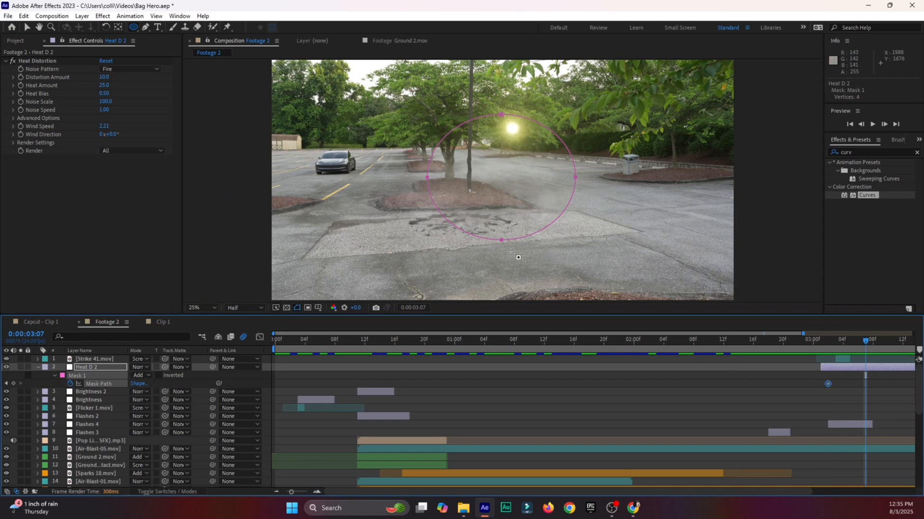
key(v)
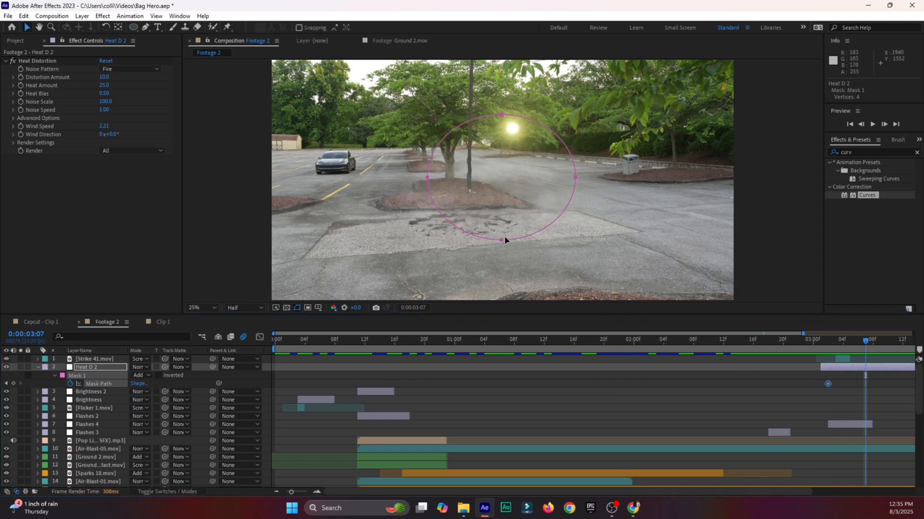
drag(502, 239, 531, 211)
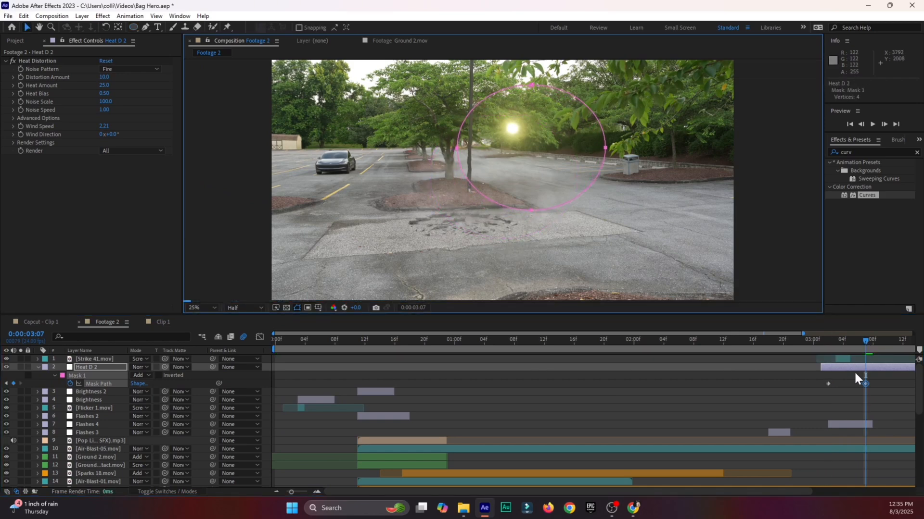
Reveal the opacity keyframes of the Heat D 2 layer and delete the one at 0:00:03:16
drag(865, 338, 915, 345)
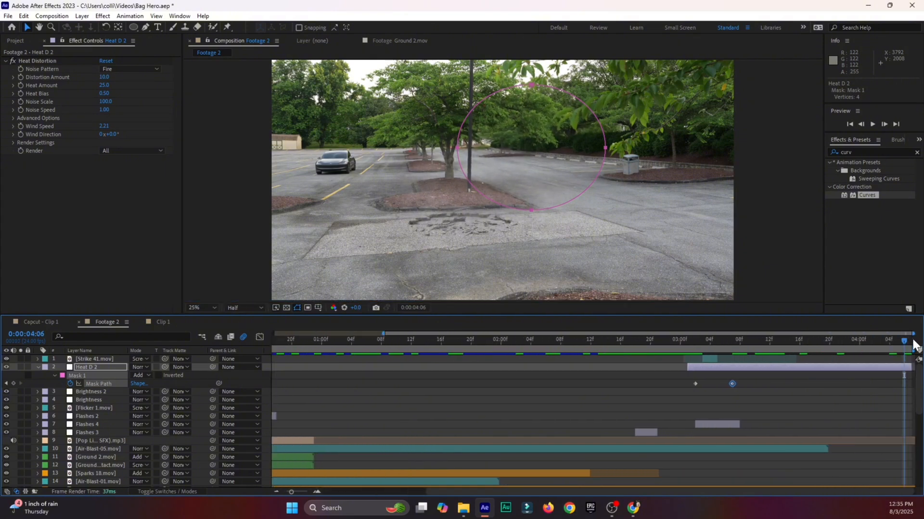
key(t)
drag(760, 343, 738, 345)
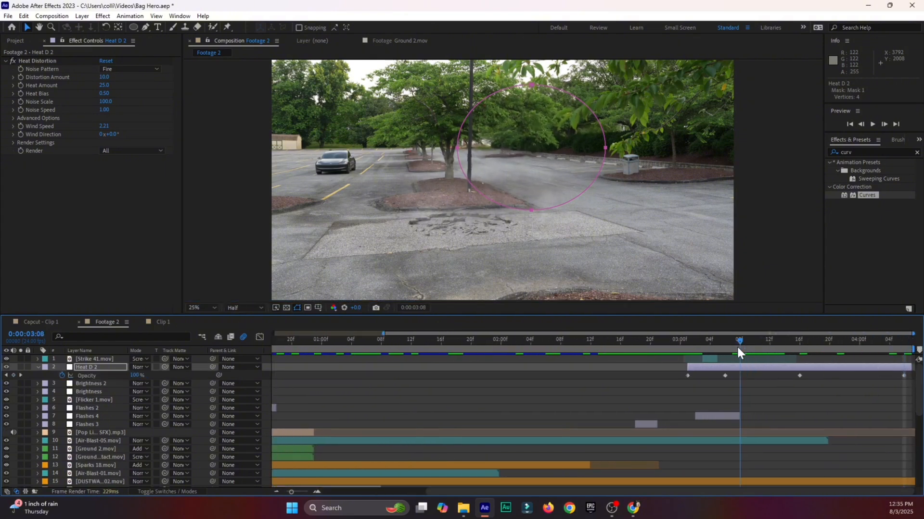
key(space)
key(space)
click(799, 377)
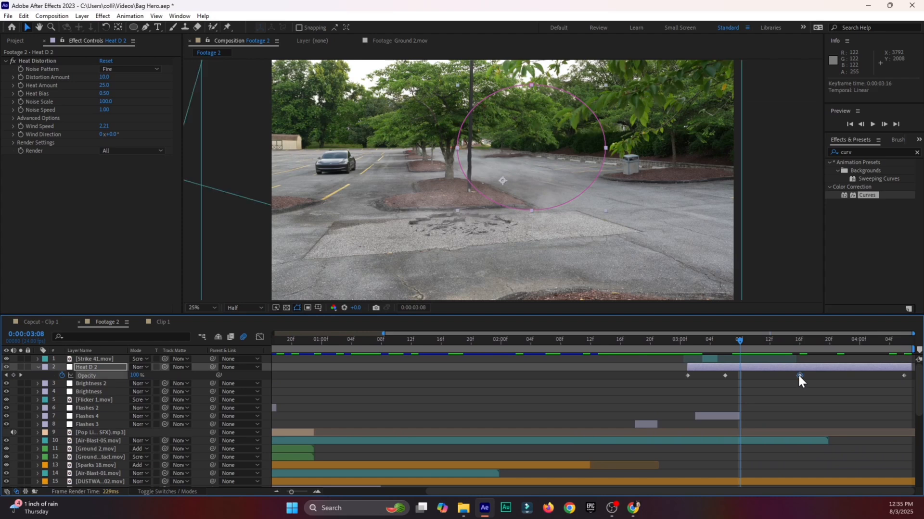
key(Delete)
Preview the takeoff distortion repeatedly from 0:00:02:18, 0:00:03:02, 0:00:02:19 and 0:00:02:21
drag(738, 343, 634, 351)
key(space)
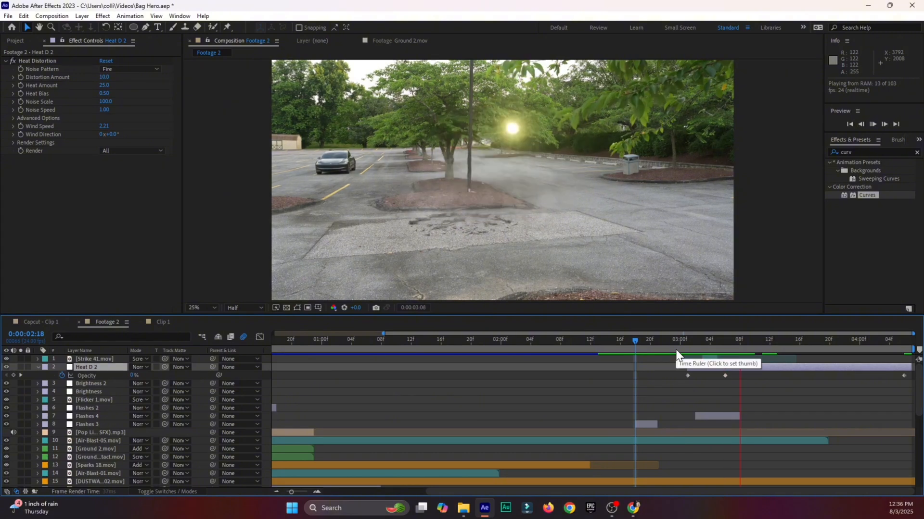
drag(680, 342, 692, 343)
key(space)
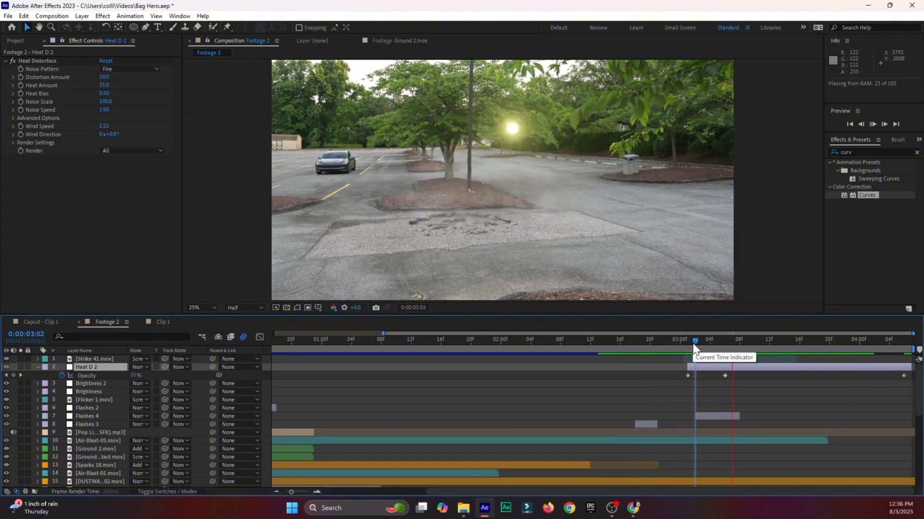
click(643, 345)
key(space)
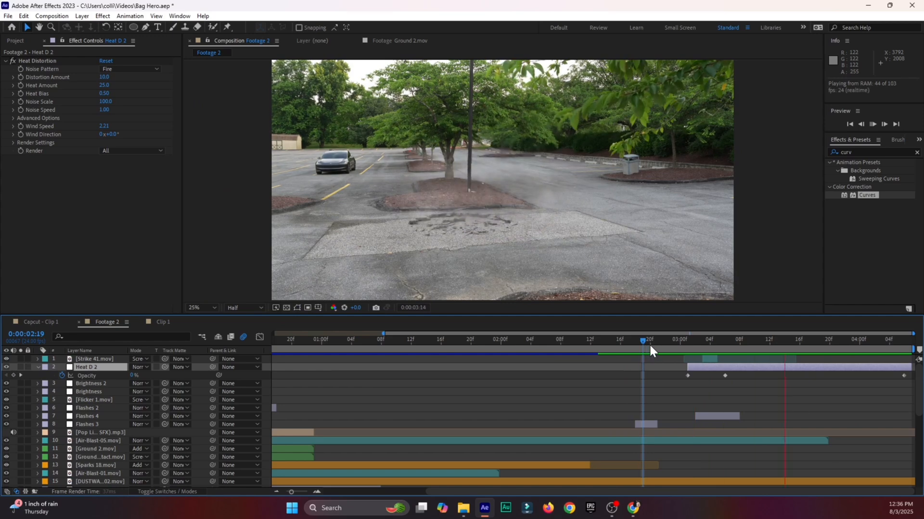
click(648, 343)
key(space)
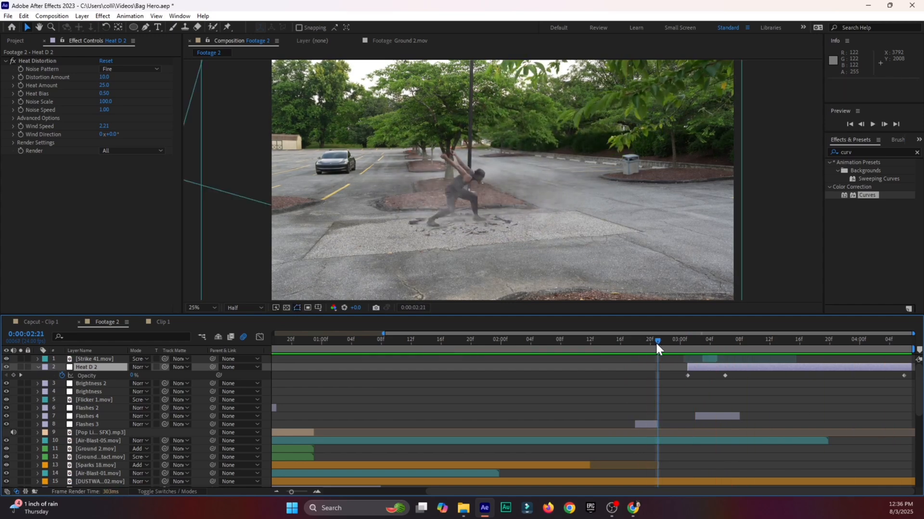
click(658, 342)
key(space)
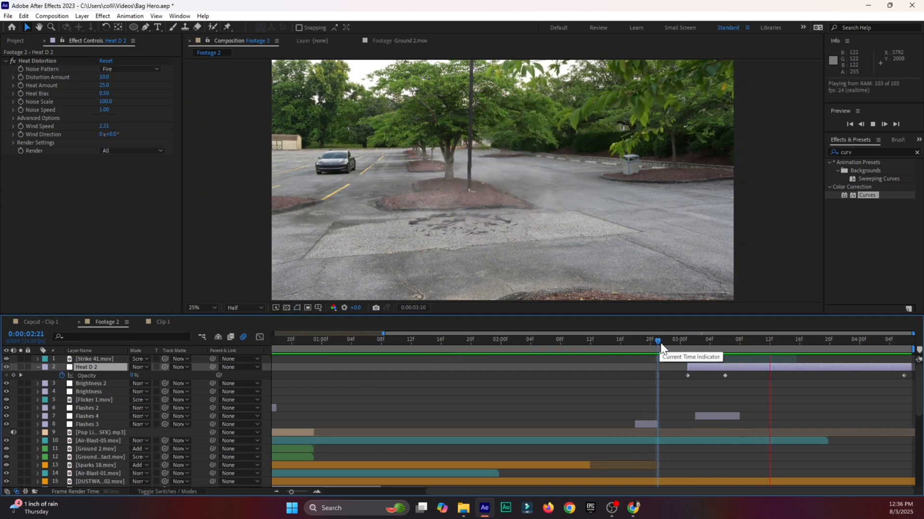
Set the mask expansion on Heat D 2 to about -29 pixels, preview it from 0:00:03:02 and save the project
drag(659, 341, 694, 342)
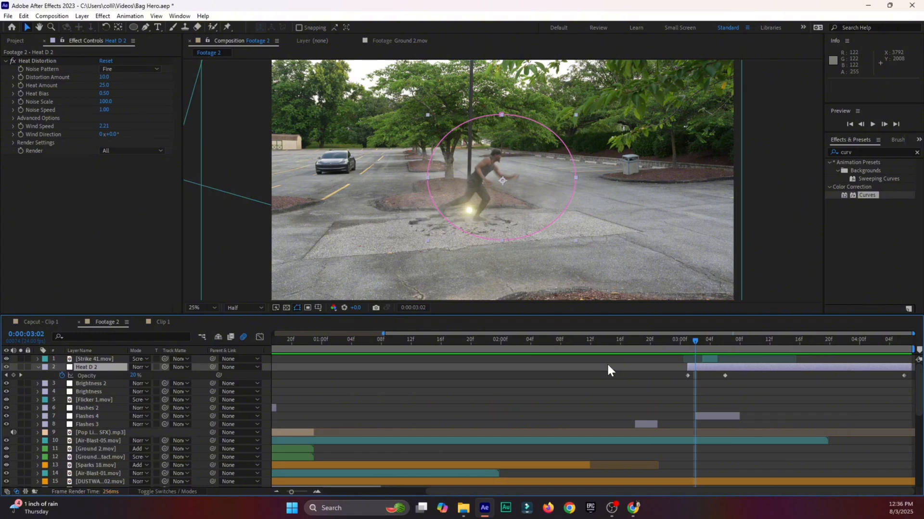
key(m)
key(m)
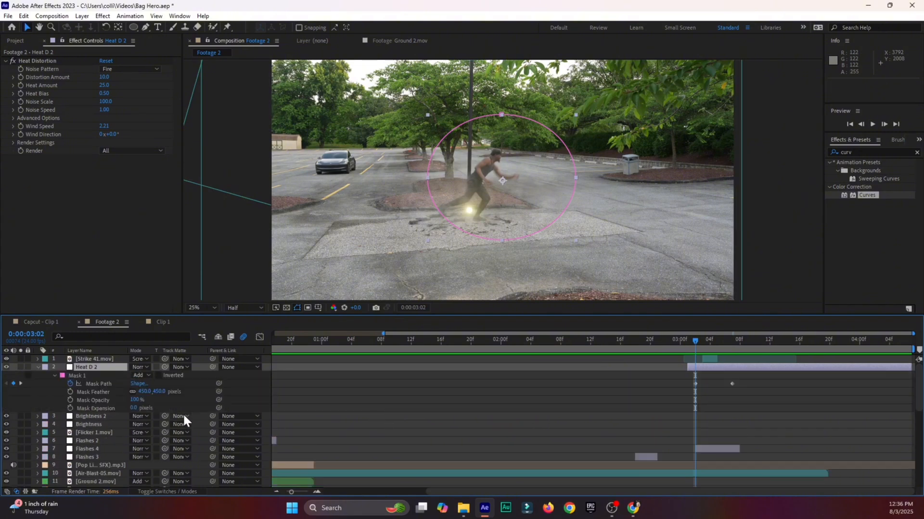
drag(132, 409, 114, 409)
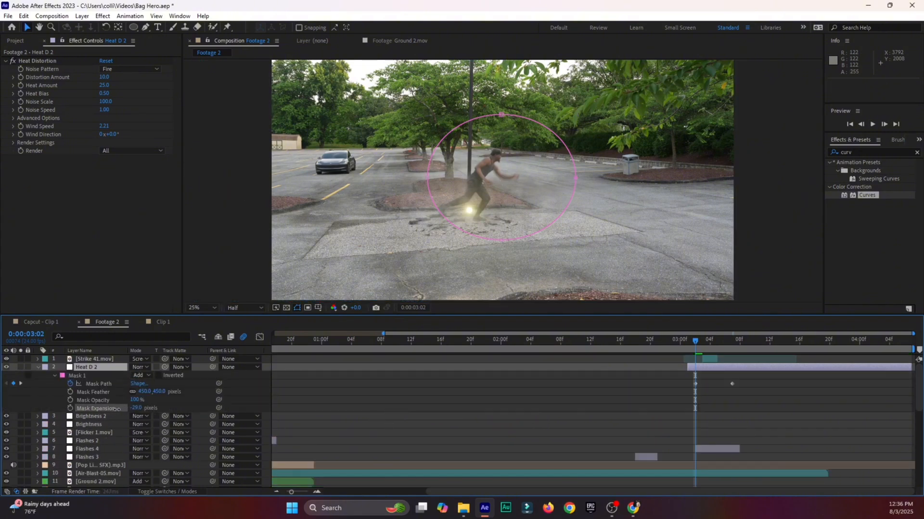
click(37, 366)
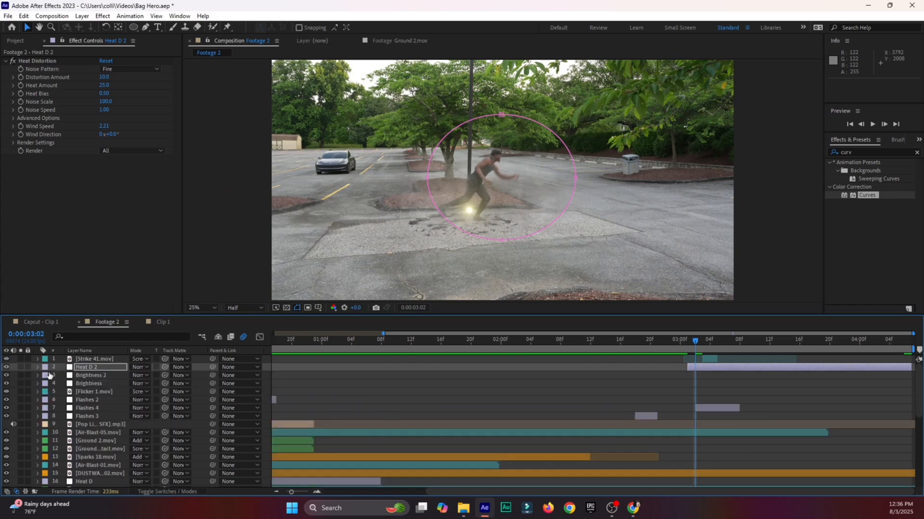
key(space)
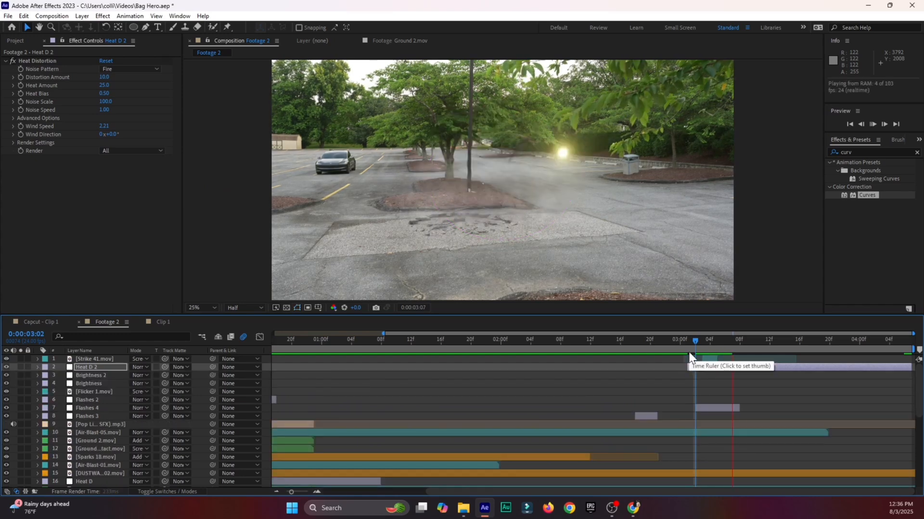
key(ctrl+s)
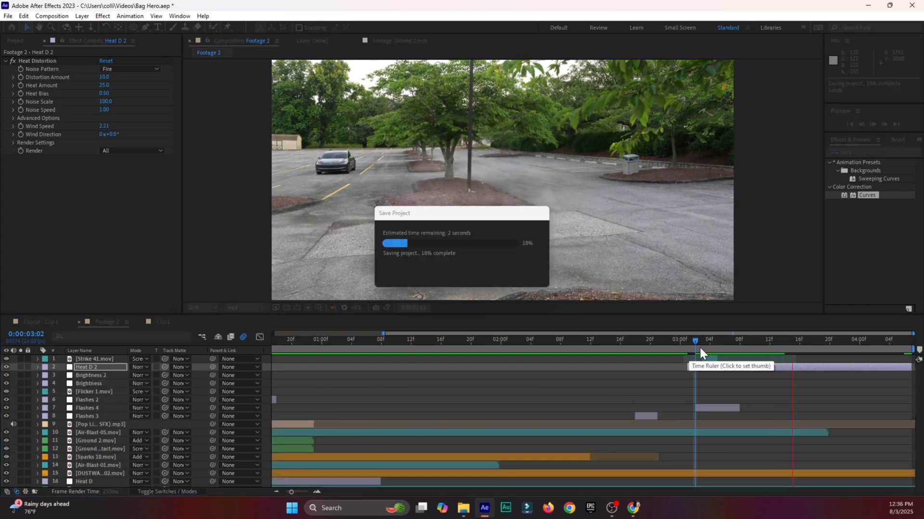
Replay the finished takeoff from 0:00:03:00, 0:00:02:21, 0:00:01:23 and 0:00:02:19
click(681, 341)
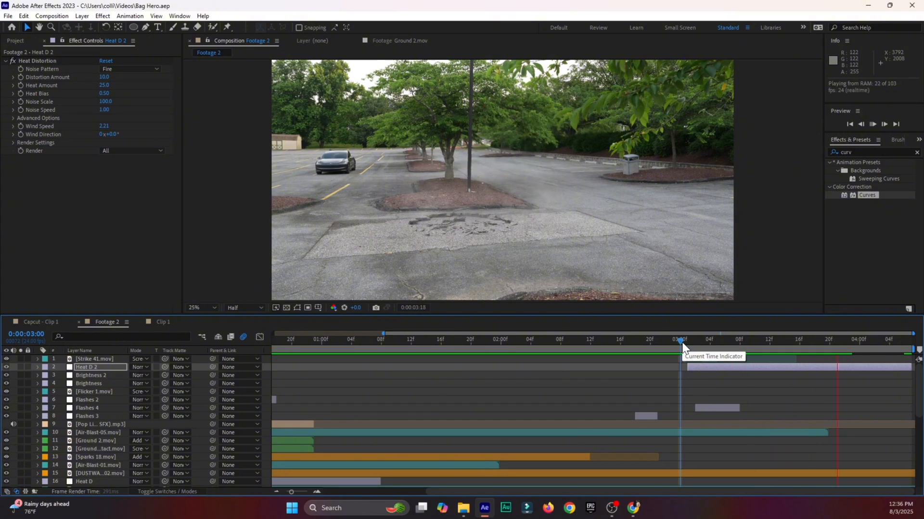
key(space)
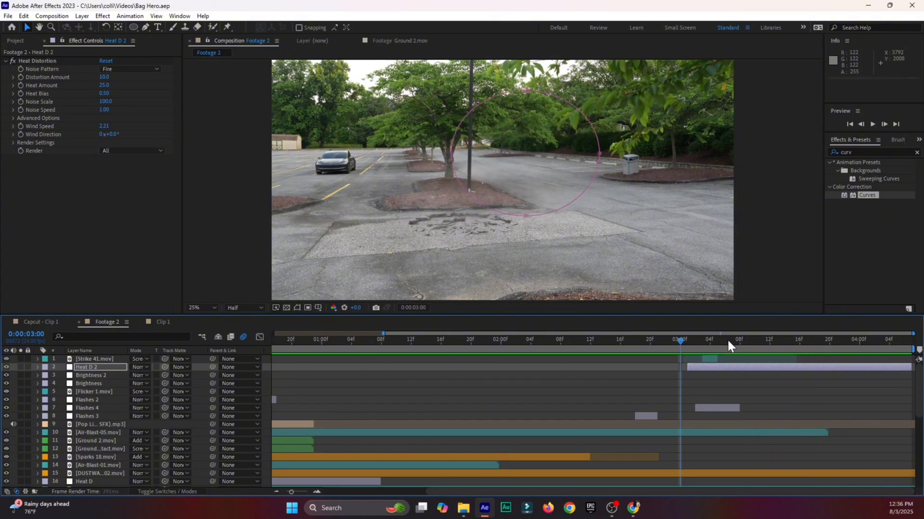
click(726, 340)
click(657, 343)
key(space)
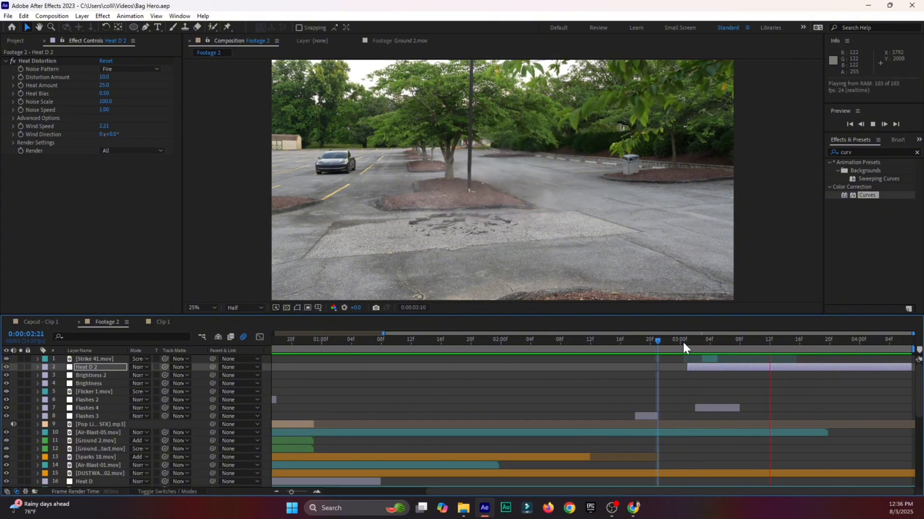
drag(682, 341, 474, 356)
key(space)
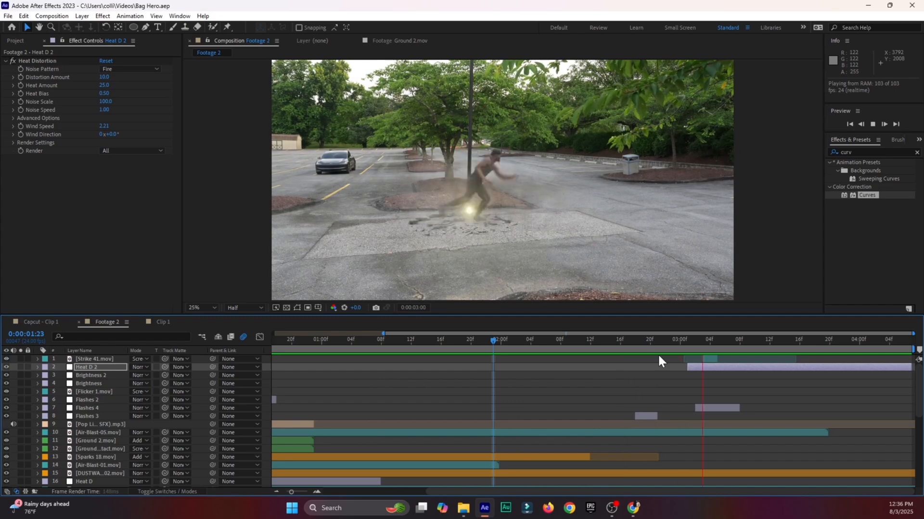
click(642, 340)
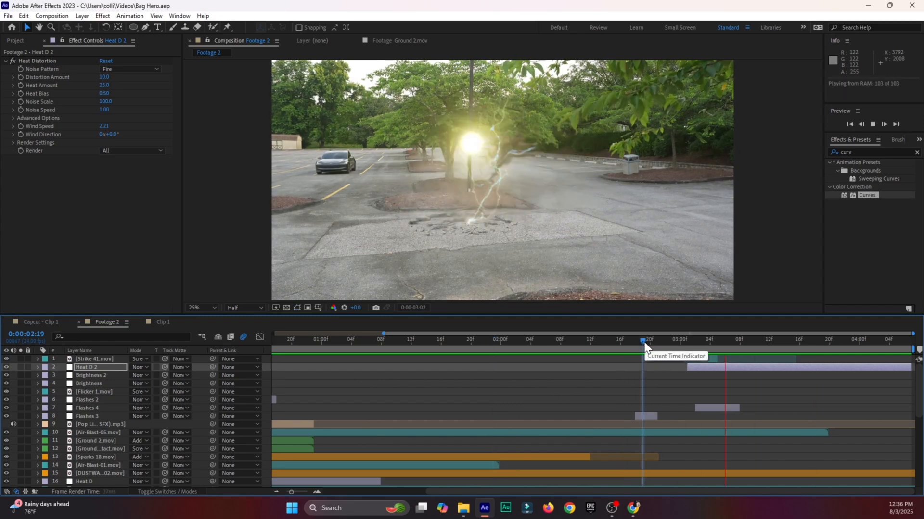
Replay the landing and takeoff from the start of the composition, and scrub through the takeoff from 0:00:02:22
key(space)
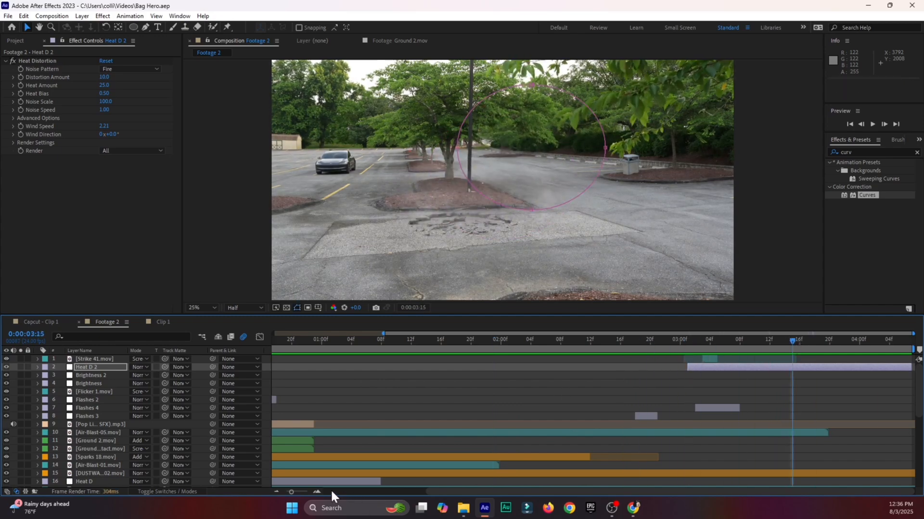
drag(294, 491, 282, 491)
drag(287, 342, 249, 363)
key(space)
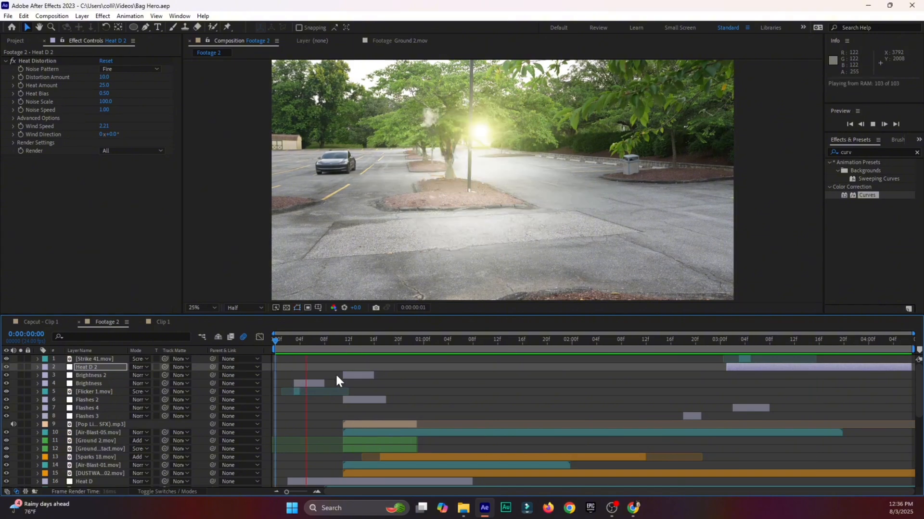
click(273, 343)
key(space)
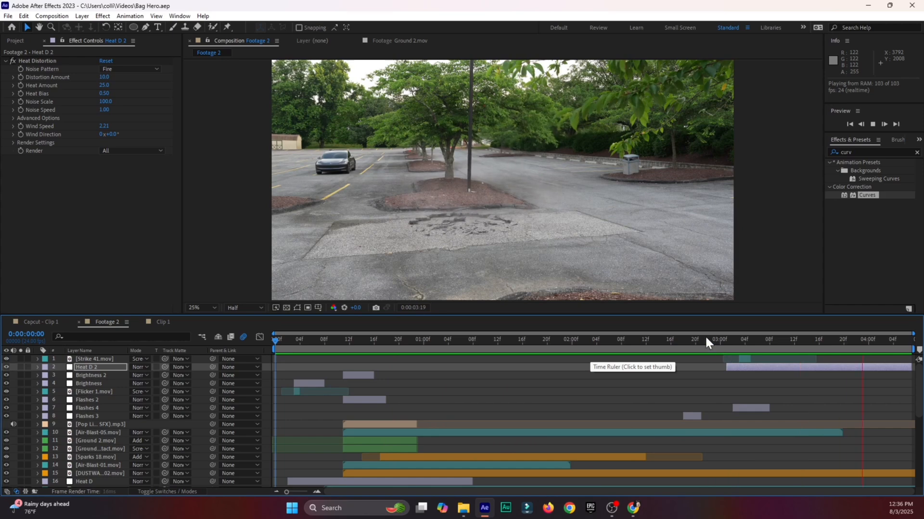
click(706, 340)
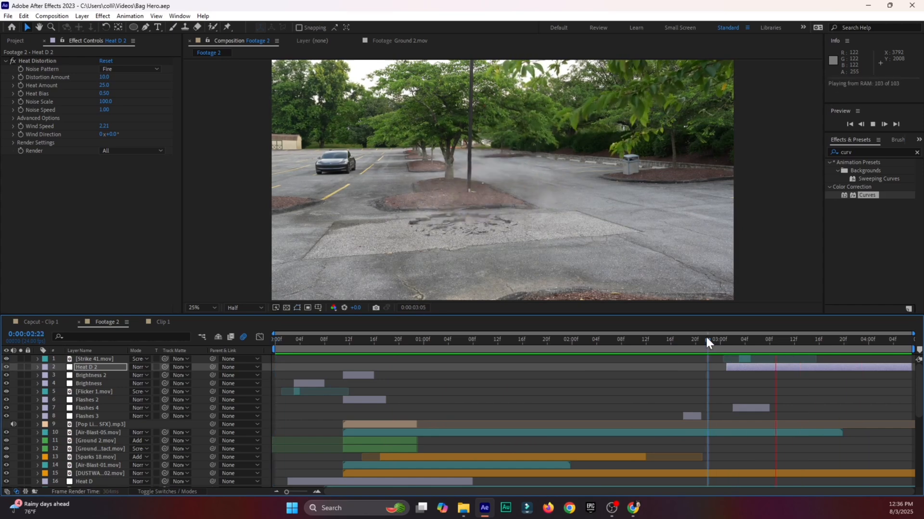
drag(706, 339, 868, 340)
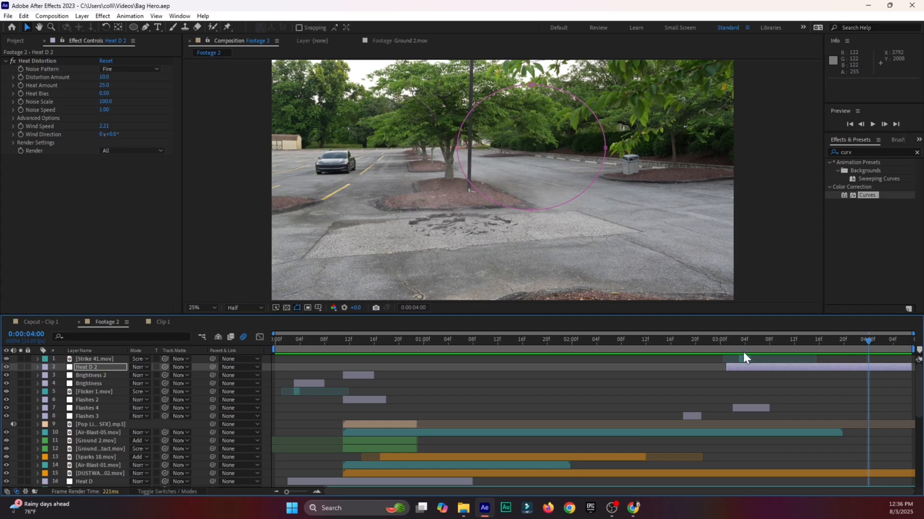
drag(744, 342, 340, 414)
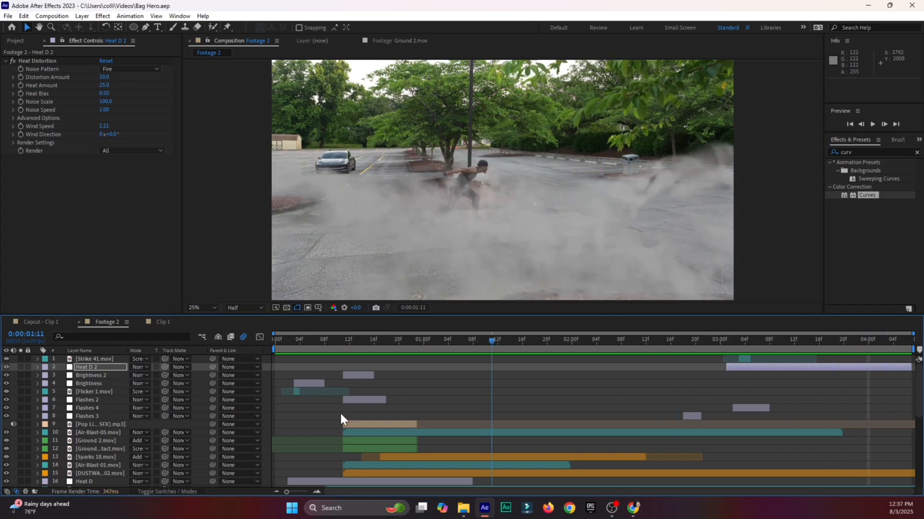
key(space)
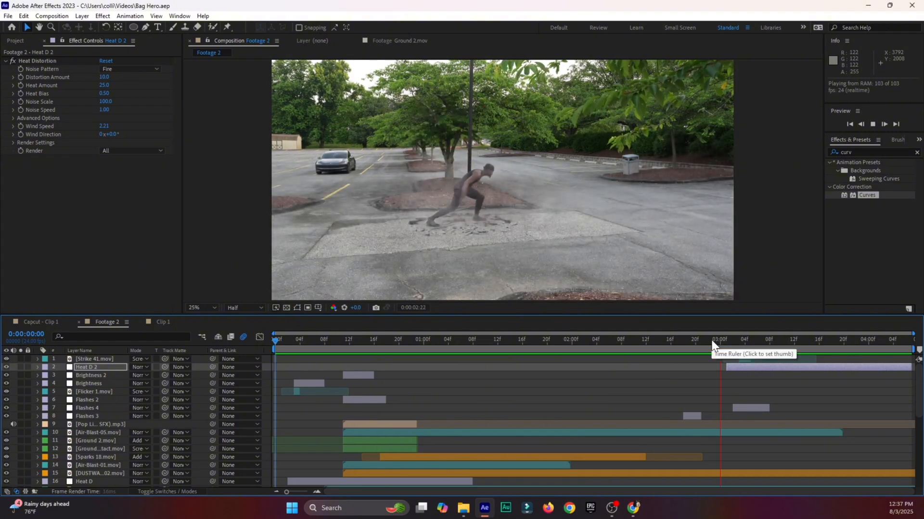
key(space)
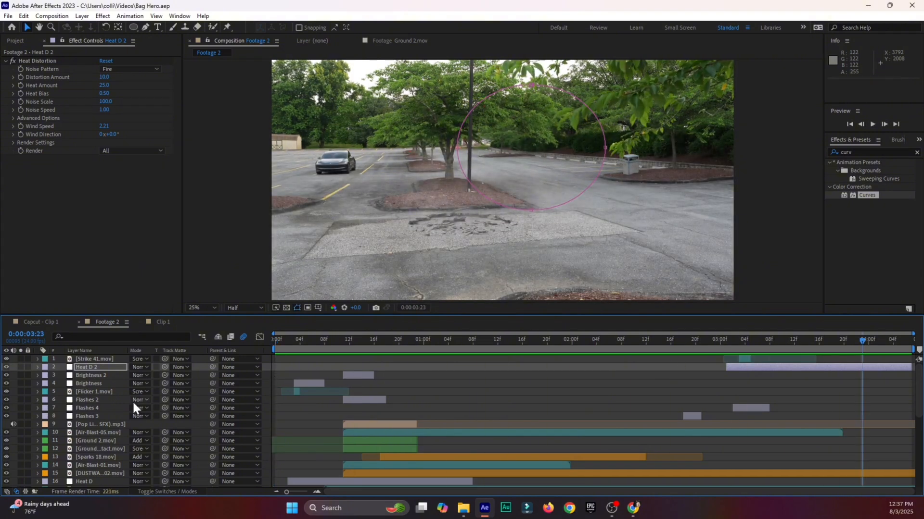
Look through the lower Footage 2 layers, inspect the figure in Clip 1 at 0:00:00:07, and return to Footage 2
scroll(282, 378, down, 2)
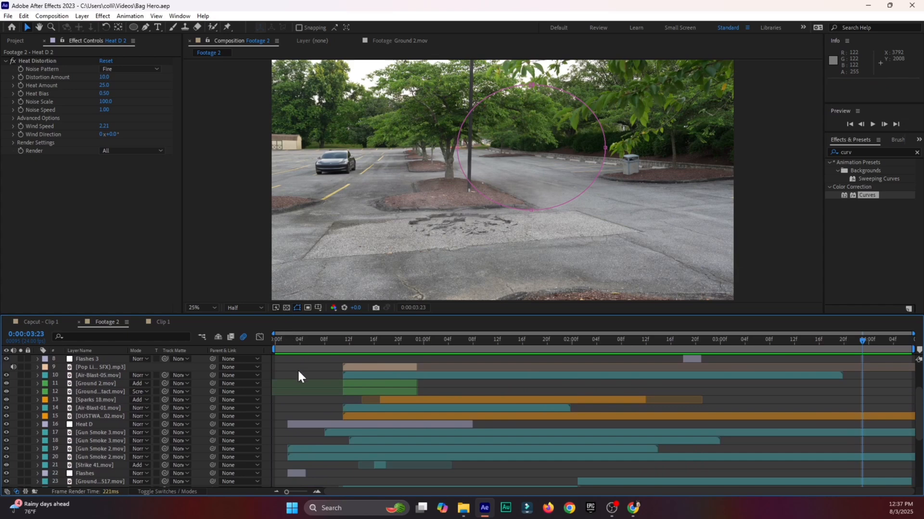
scroll(357, 435, down, 5)
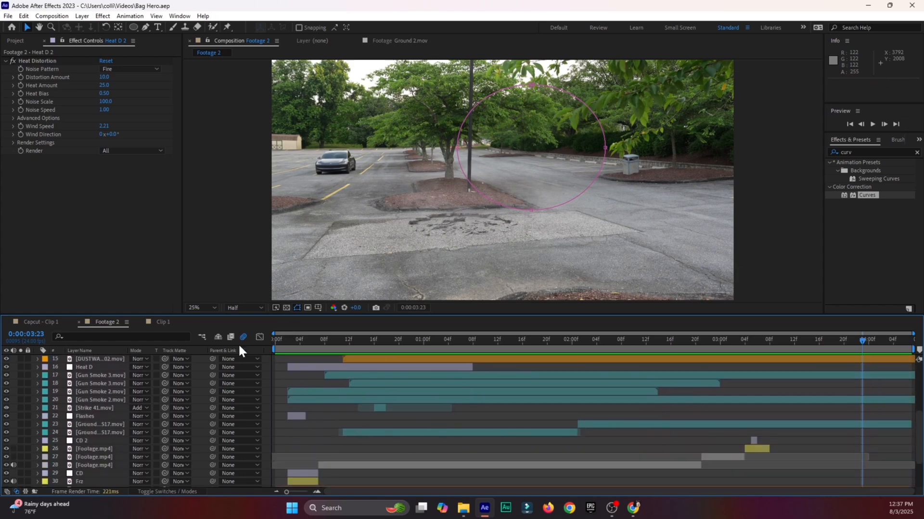
click(163, 322)
drag(288, 340, 311, 376)
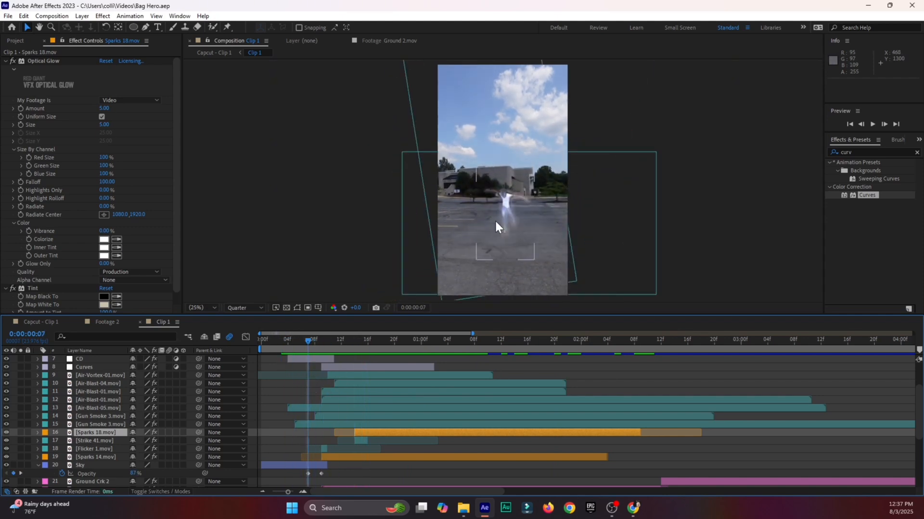
click(107, 322)
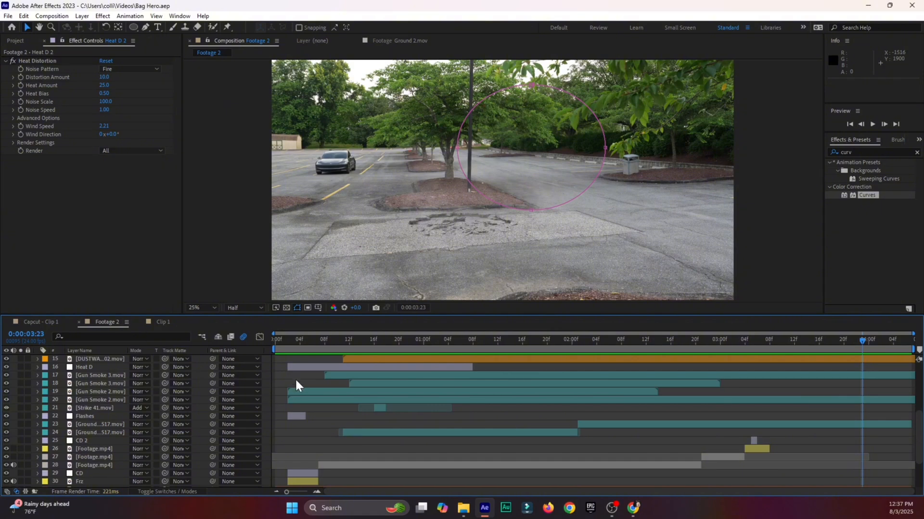
Apply the Hue/Saturation effect to the Frz layer at 0:00:00:04
drag(291, 342, 300, 350)
scroll(332, 401, down, 1)
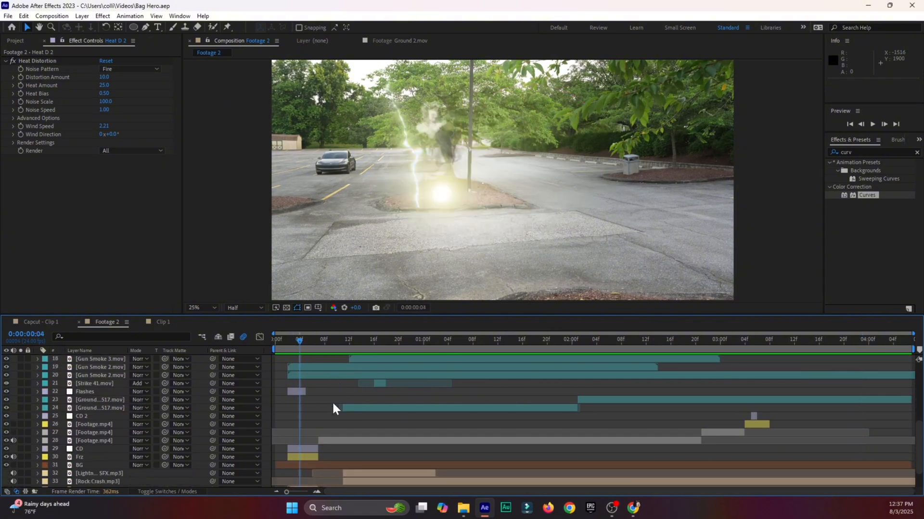
click(293, 457)
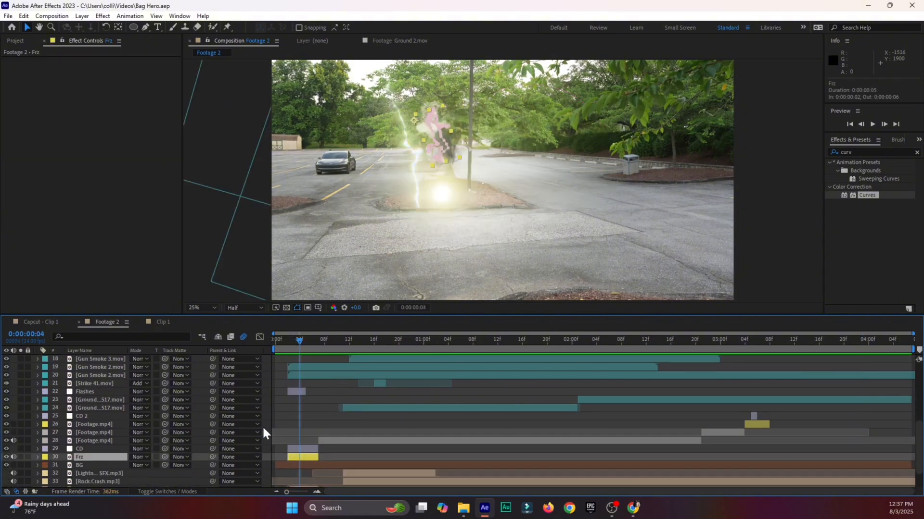
click(884, 153)
double_click(873, 151)
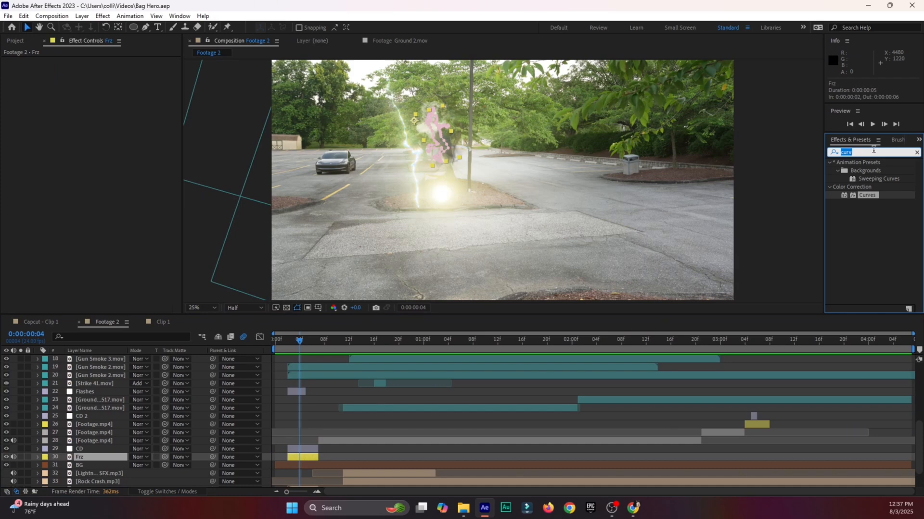
text(hue)
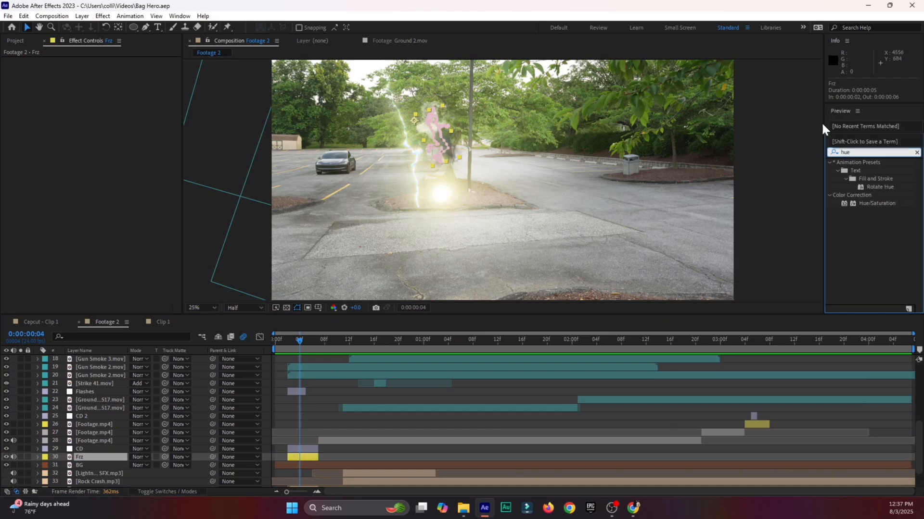
drag(877, 203, 299, 458)
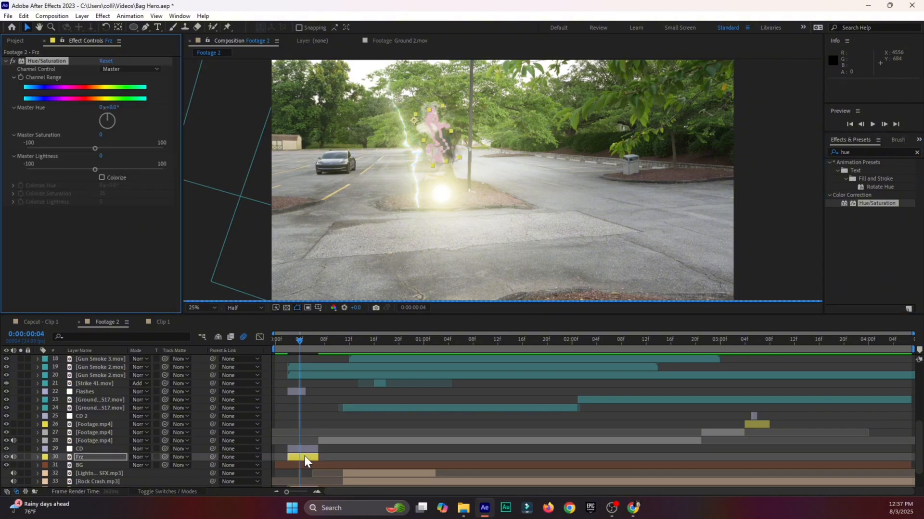
Colorize the Frz layer with a Colorize Lightness of 100 and copy its Hue/Saturation effect to the Footage.mp4 layer 26
click(102, 178)
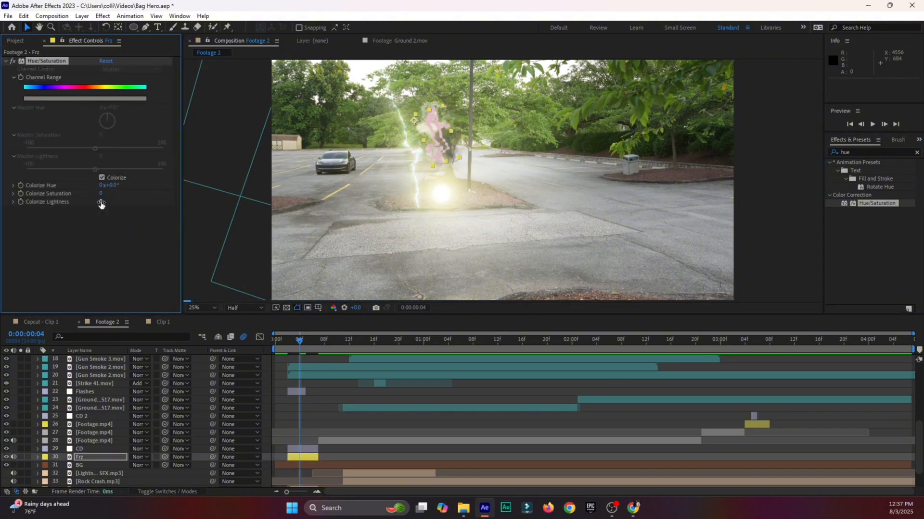
drag(101, 202, 136, 221)
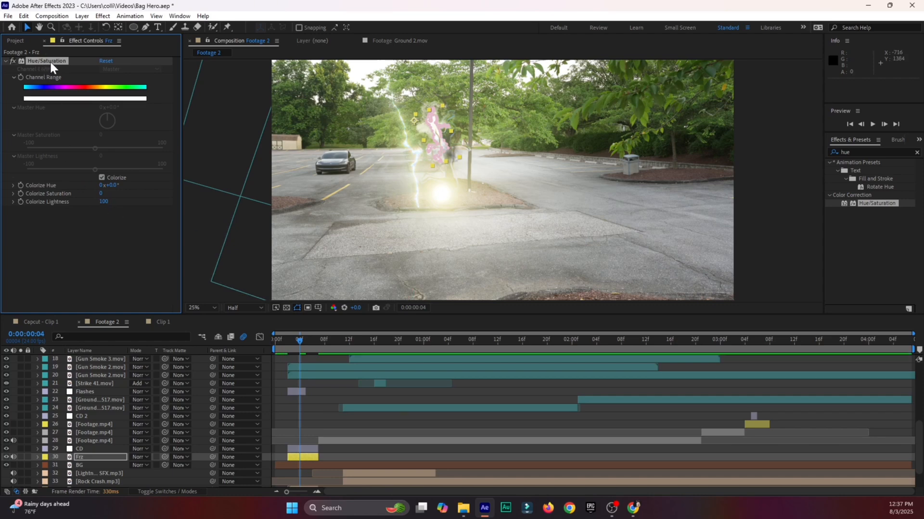
click(752, 425)
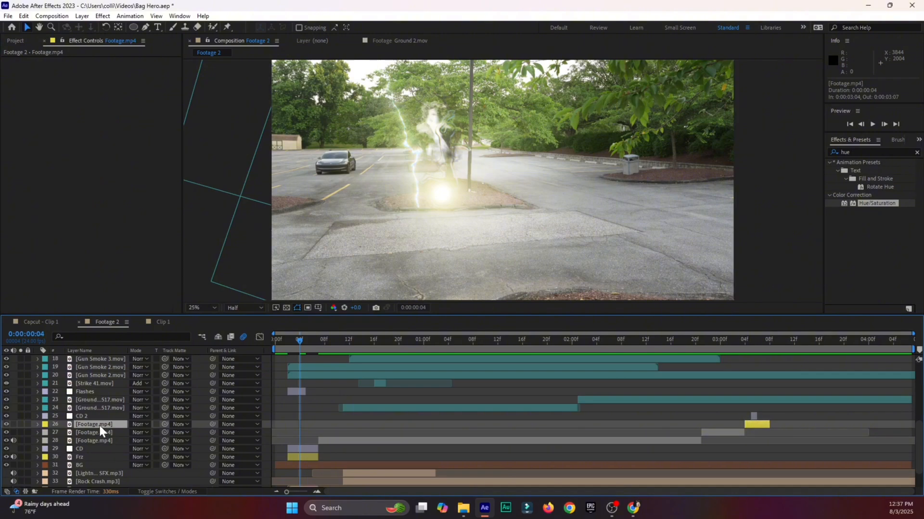
key(ctrl+v)
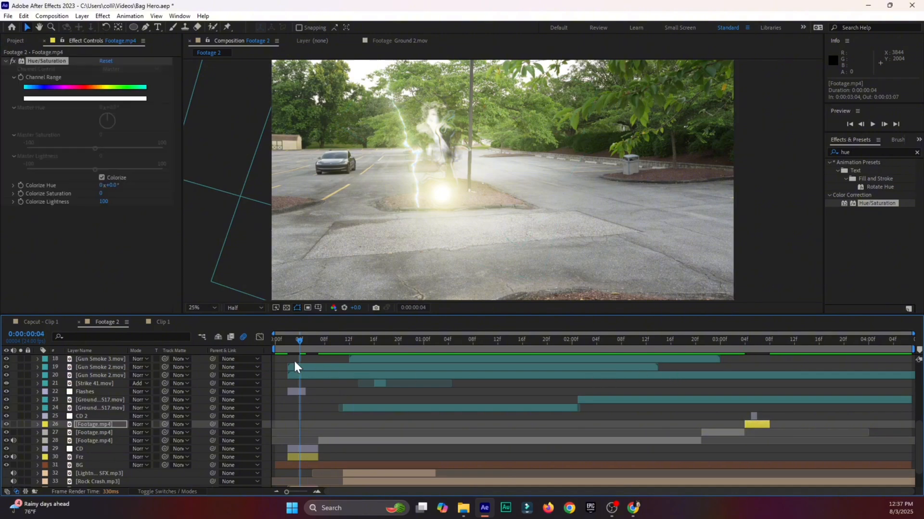
Preview the whitened figure from the start, 0:00:00:02, 0:00:02:22, 0:00:02:21 and 0:00:03:03
key(Home)
key(space)
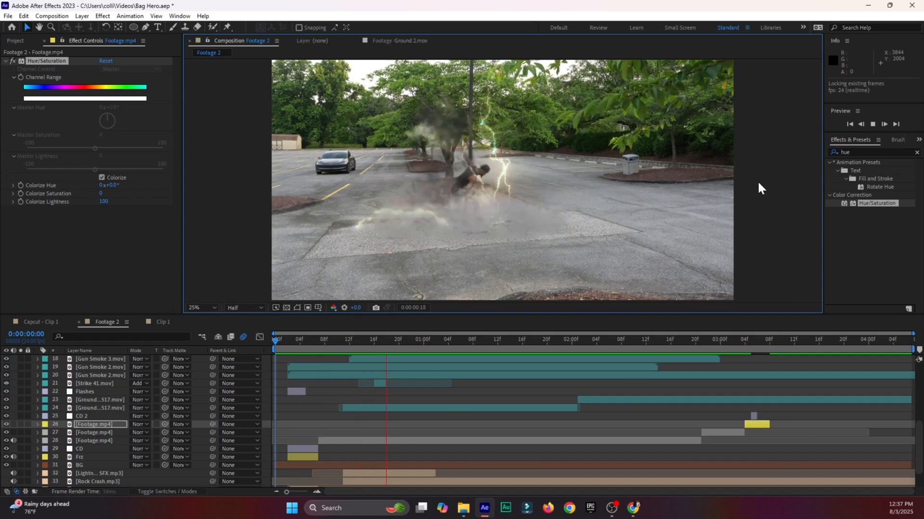
click(288, 342)
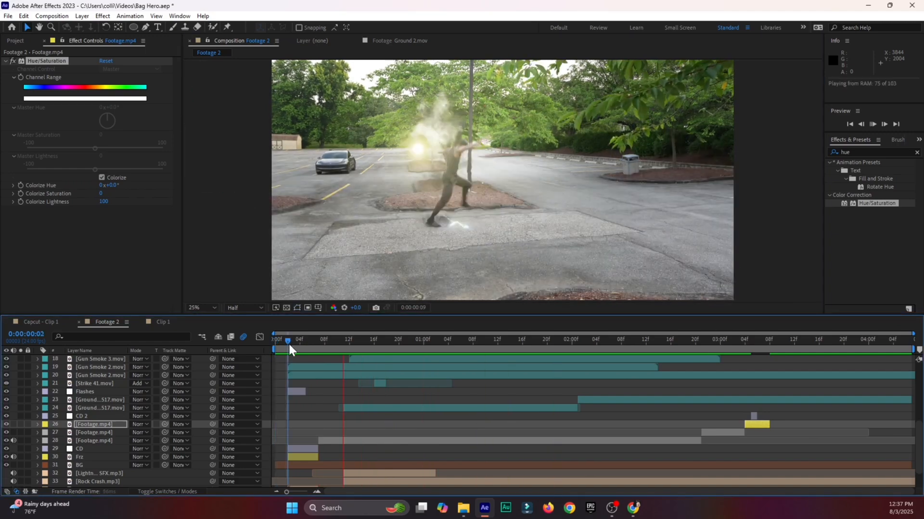
key(space)
key(space)
drag(289, 344, 709, 342)
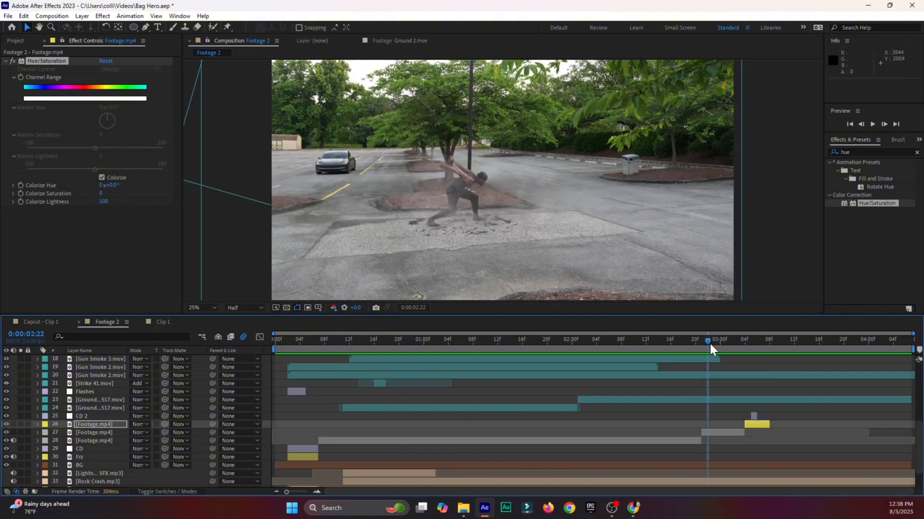
key(space)
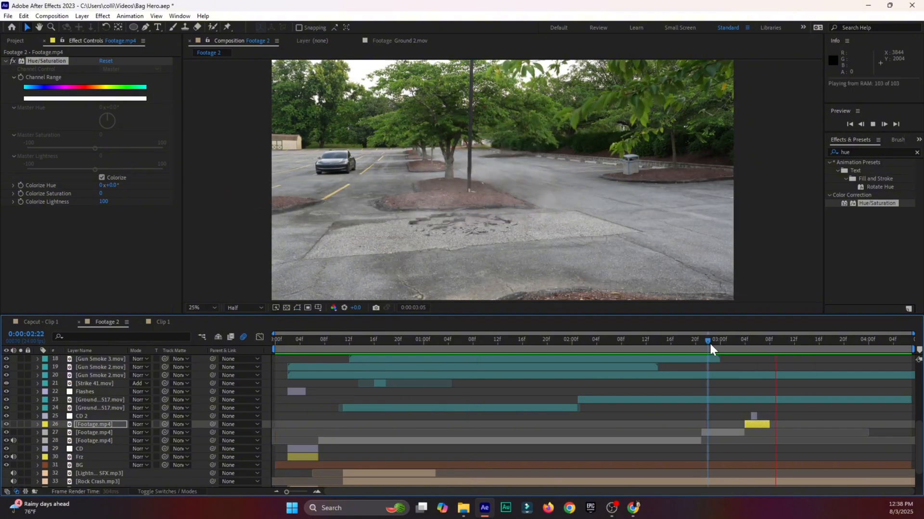
key(space)
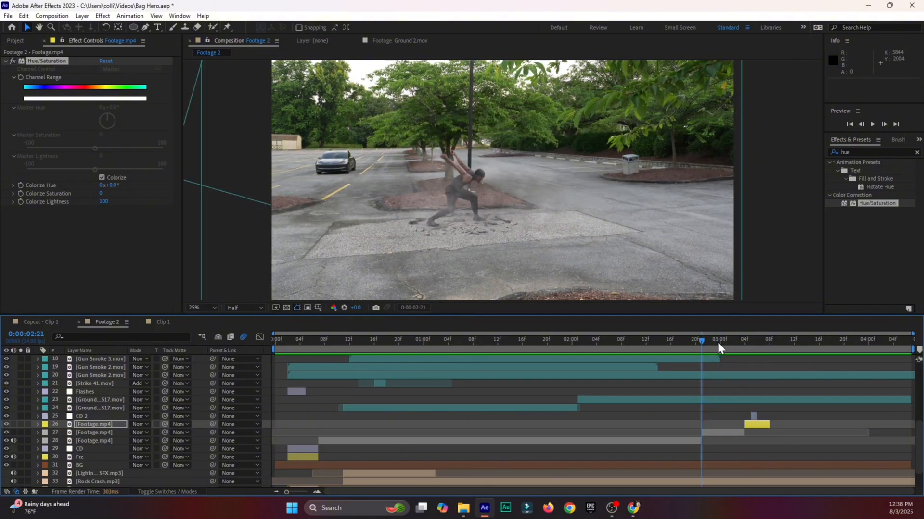
key(space)
click(736, 348)
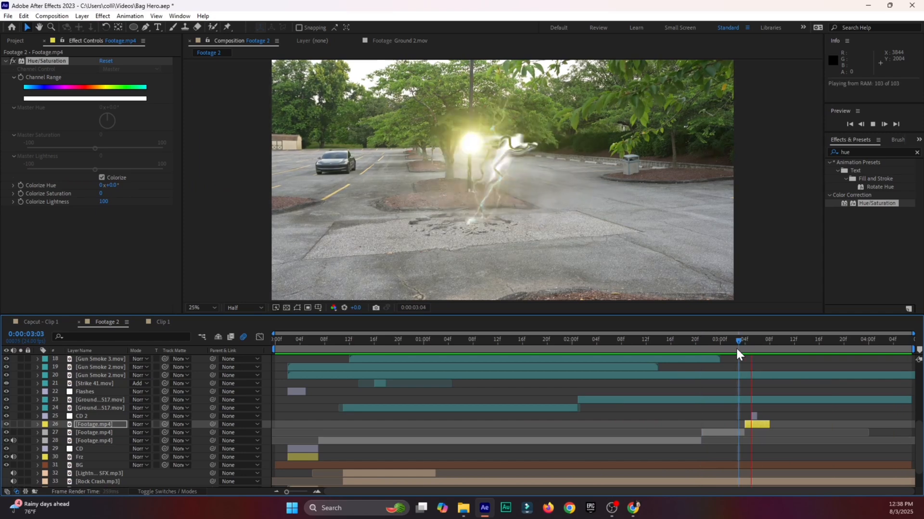
Apply the Stylize Glow effect to the Footage.mp4 layer 26 at 0:00:03:04 and set its glow radius to 83
click(745, 345)
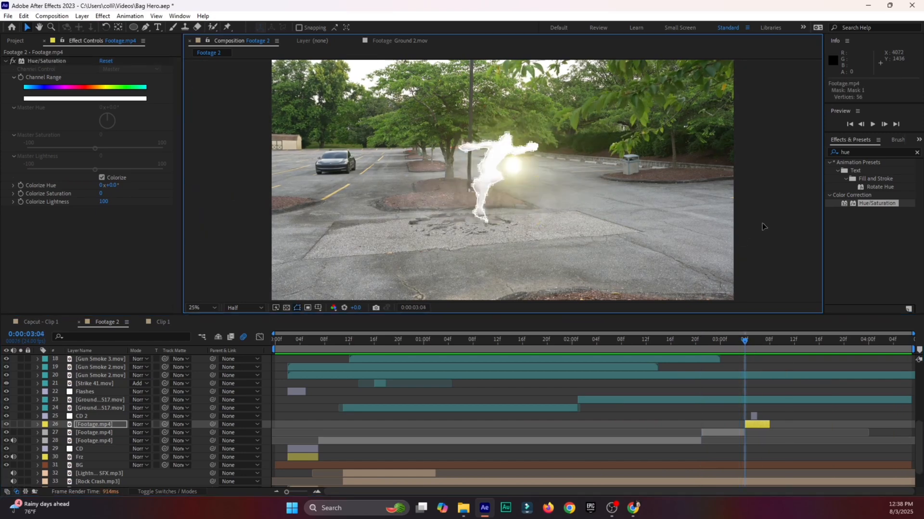
click(884, 152)
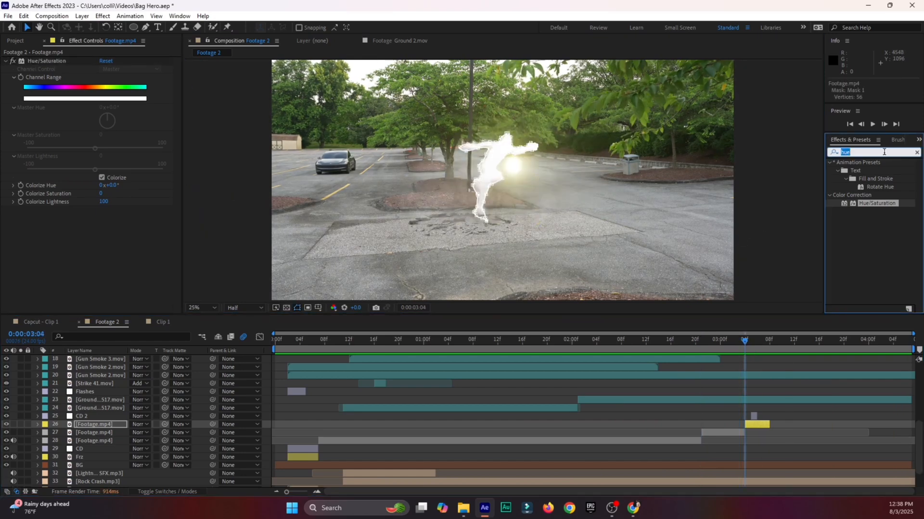
text(gl9)
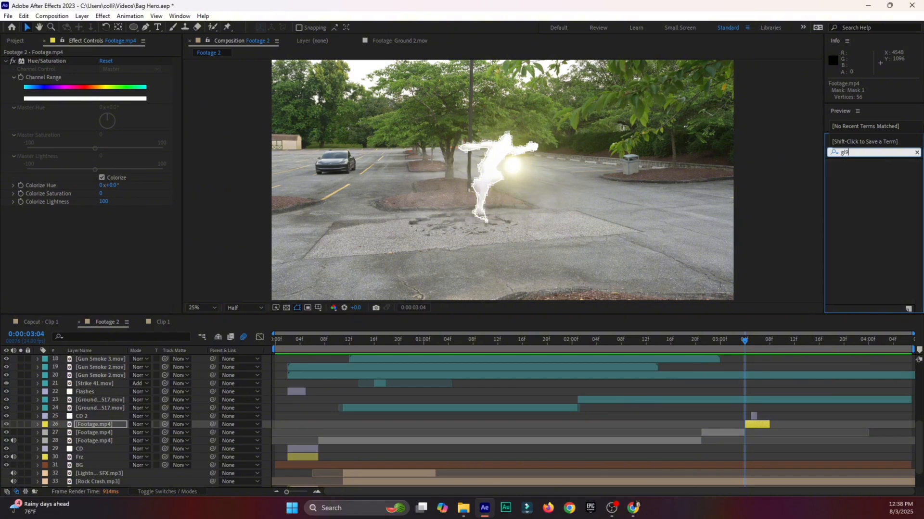
key(BackSpace)
key(BackSpace)
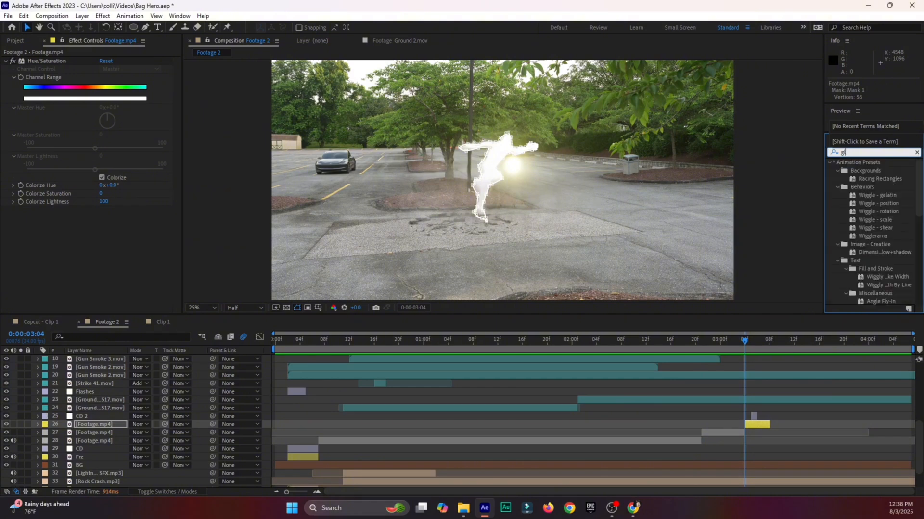
text(ow)
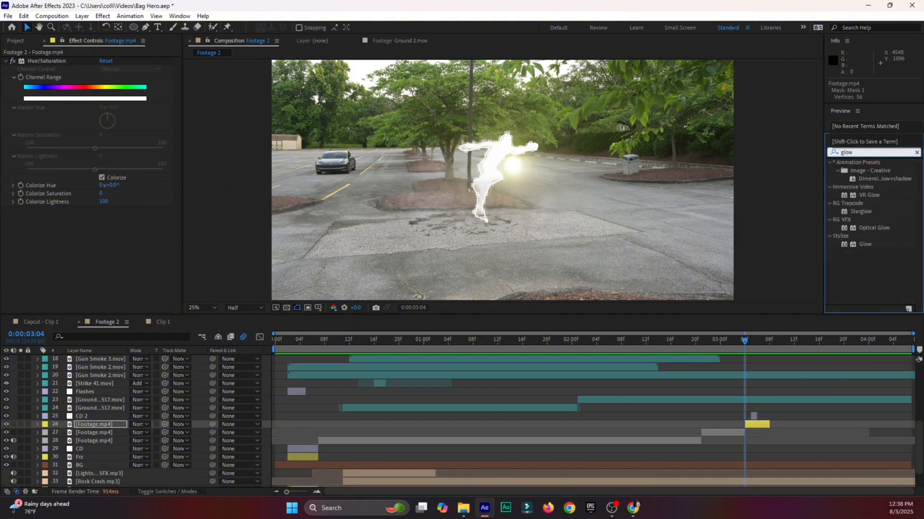
click(865, 244)
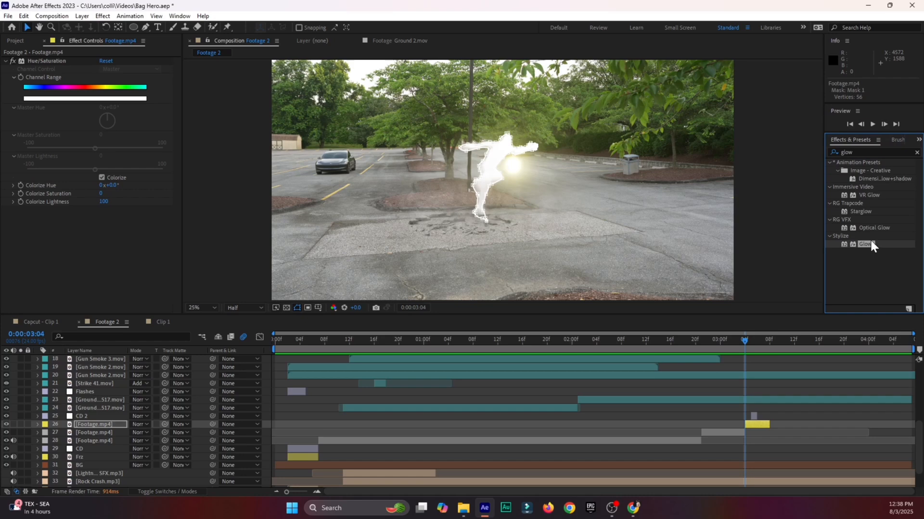
drag(871, 242, 764, 425)
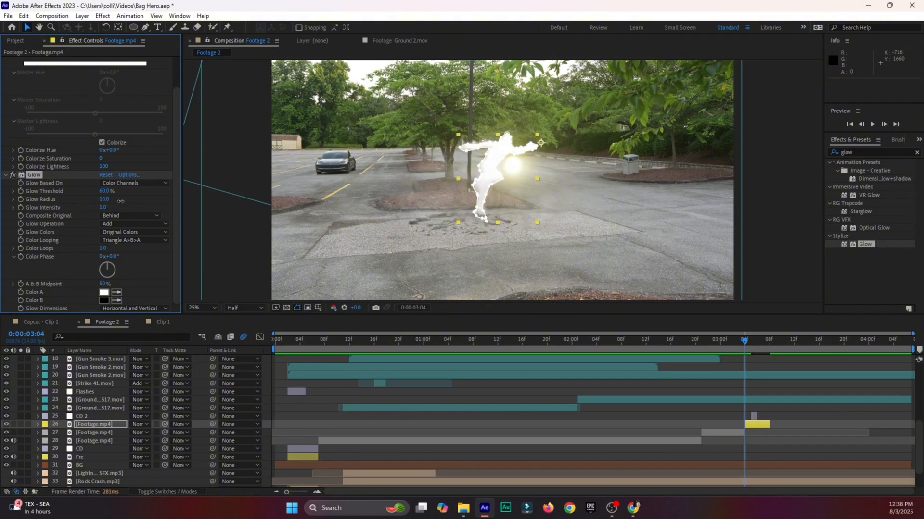
drag(120, 201, 142, 201)
click(303, 186)
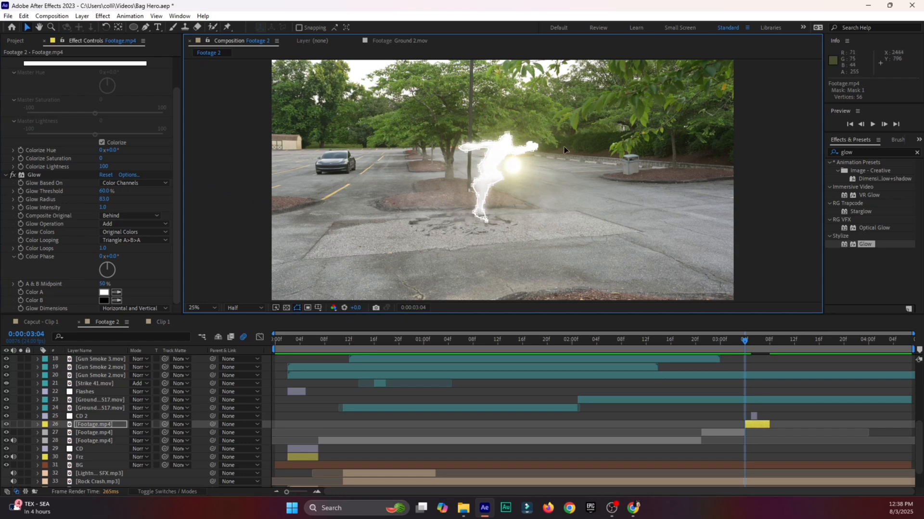
Copy the Glow effect from the Footage.mp4 layer 26 to the Frz layer
click(772, 403)
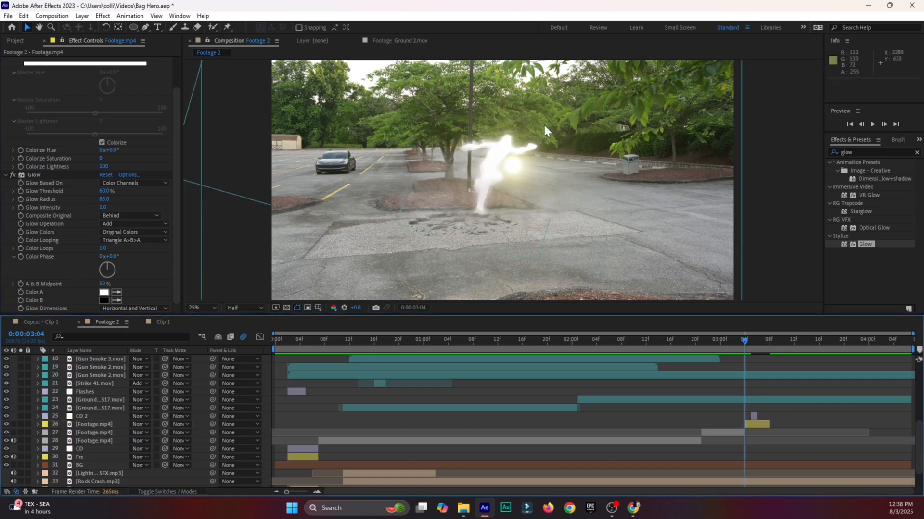
click(25, 175)
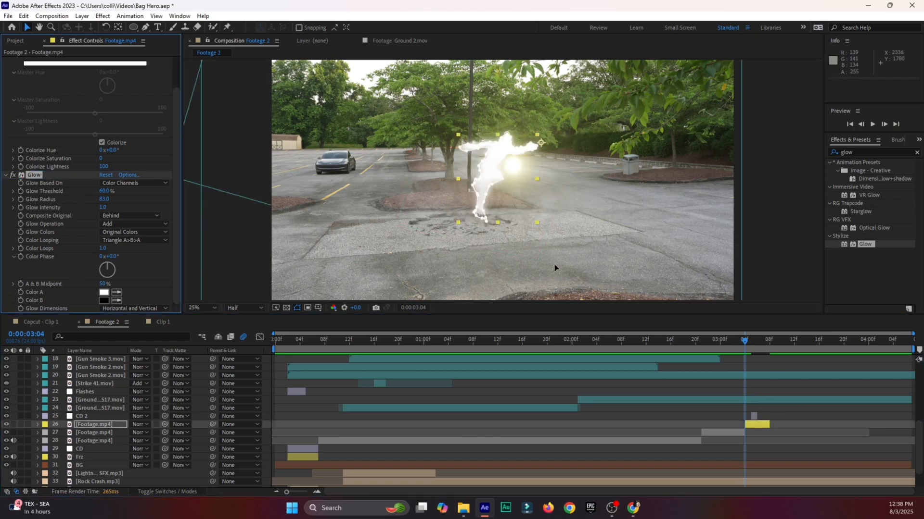
click(298, 457)
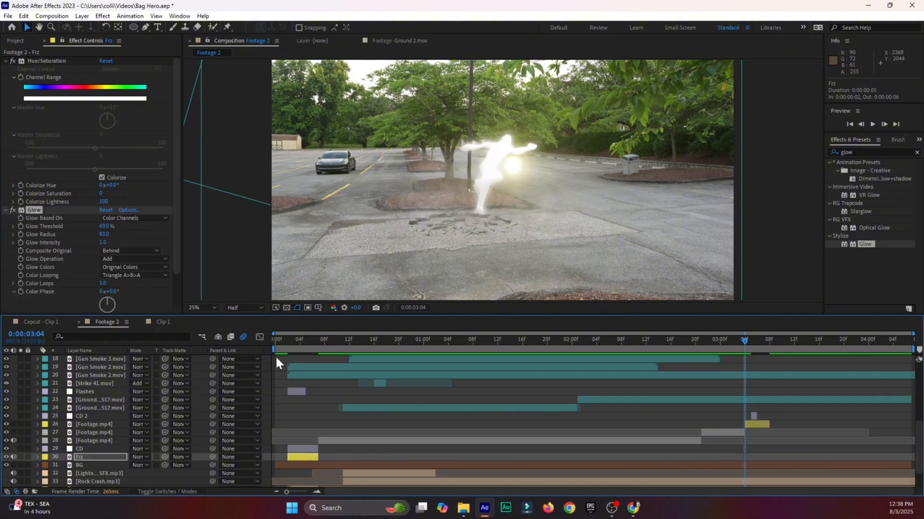
Preview the glowing figure from the start of the composition and check the takeoff around 0:00:03:00
key(Home)
key(space)
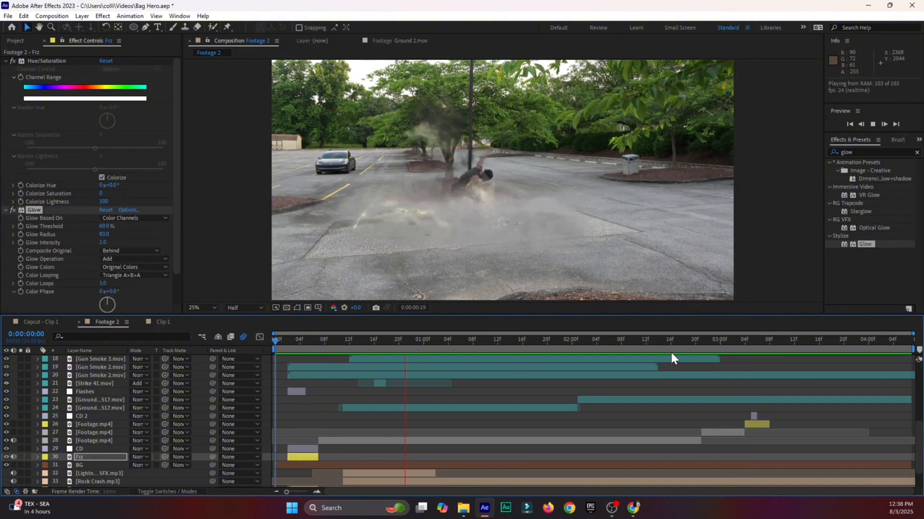
click(723, 344)
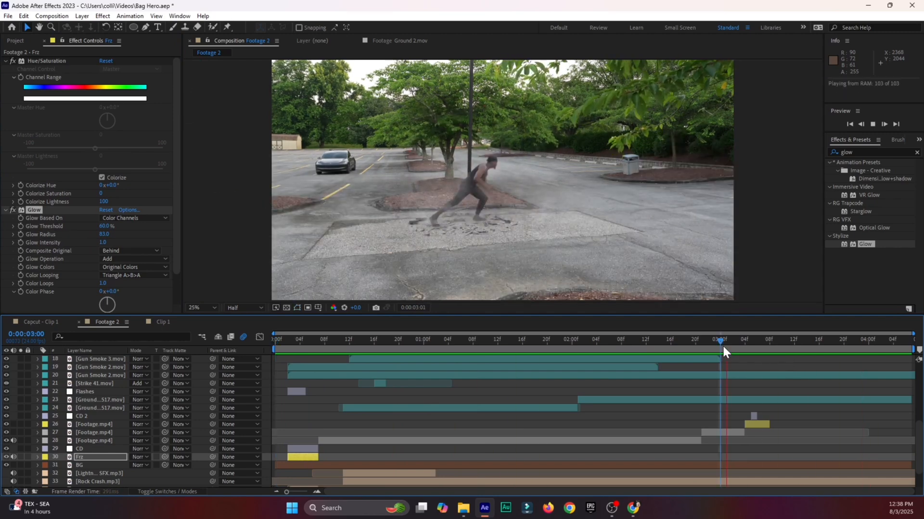
key(space)
key(Home)
key(space)
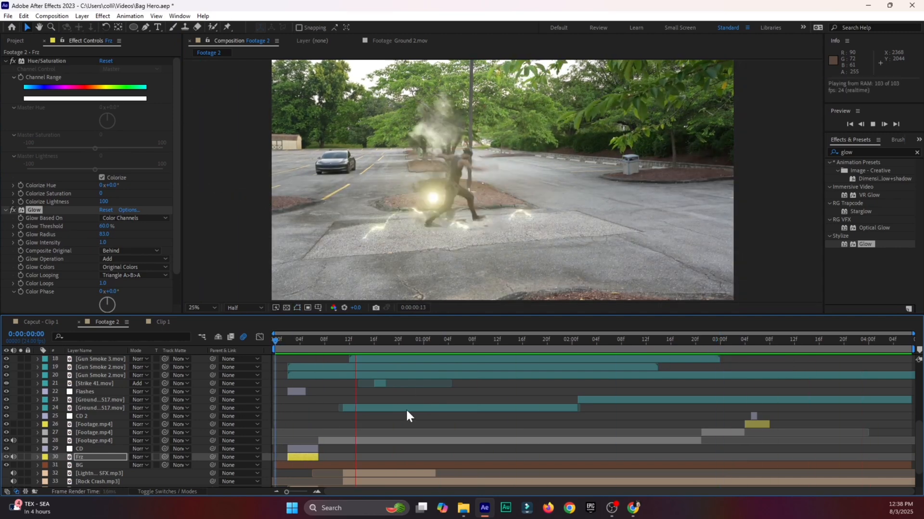
At 0:00:00:05, set the CD layer's Chromatic Displacement to read its displacement layer Frz with Masks
drag(287, 343, 307, 351)
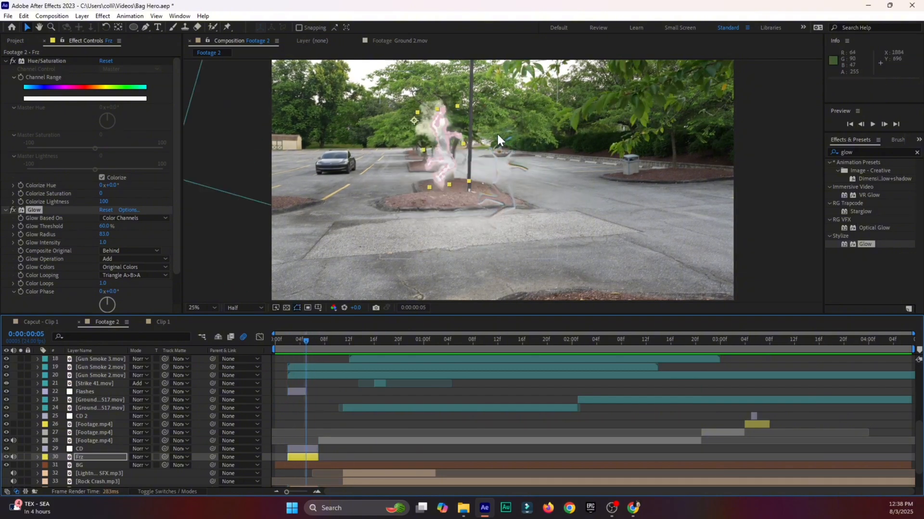
click(297, 451)
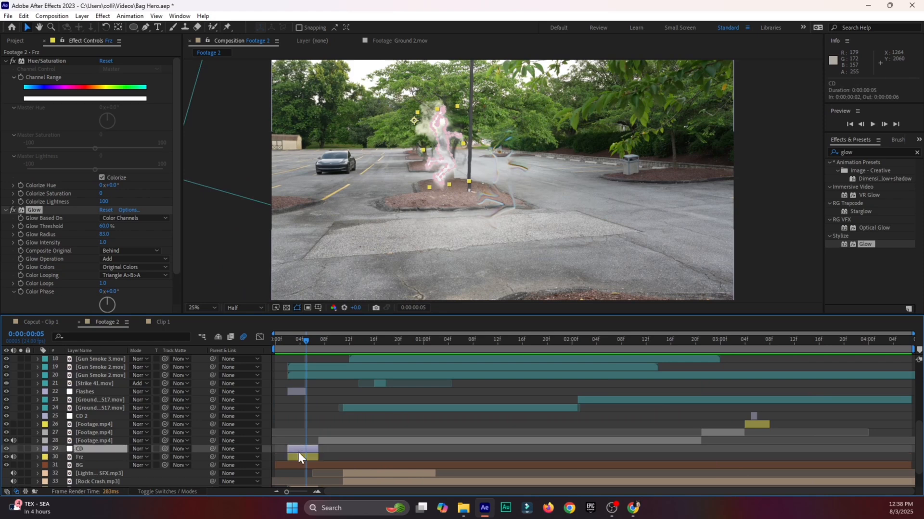
click(154, 101)
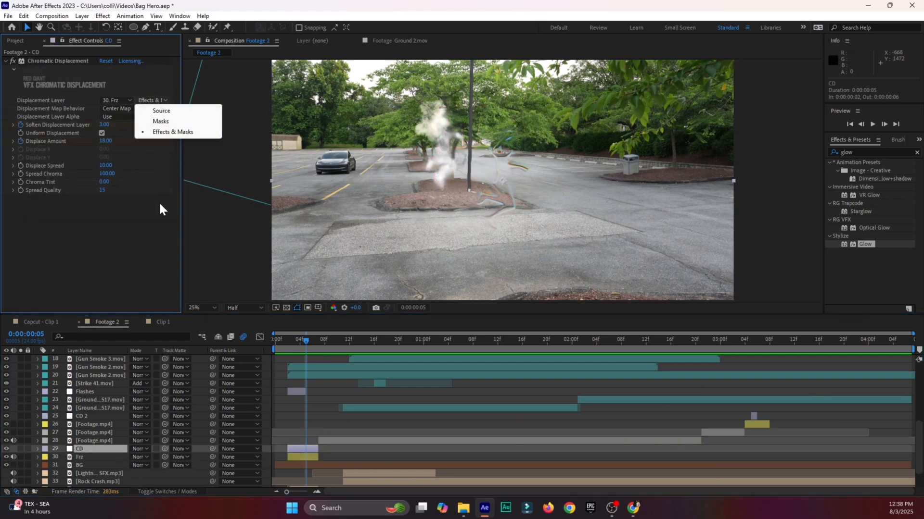
click(159, 121)
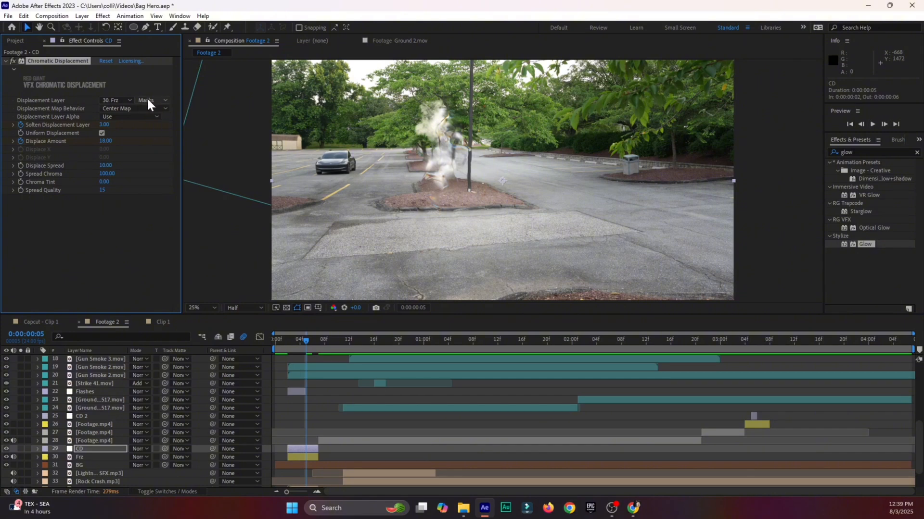
At 0:00:03:05, set the CD 2 layer's Chromatic Displacement to read its displacement layer with Masks
click(745, 341)
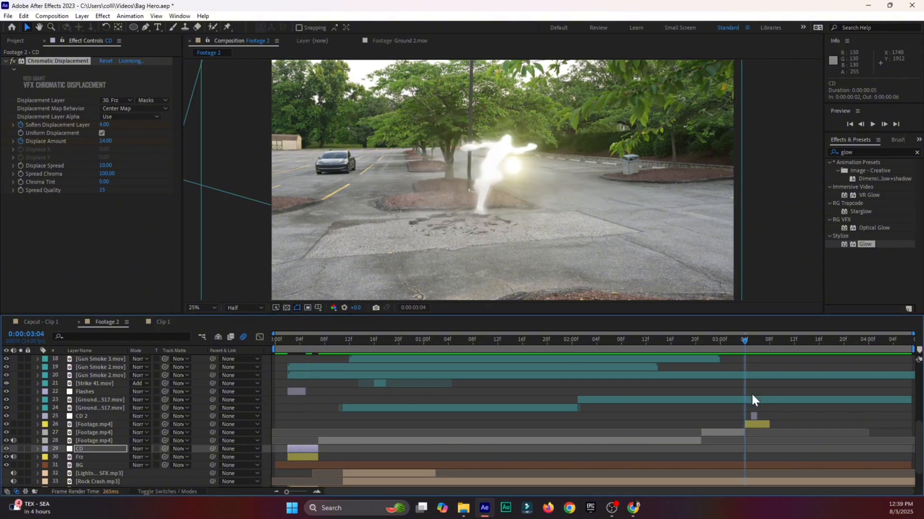
click(755, 426)
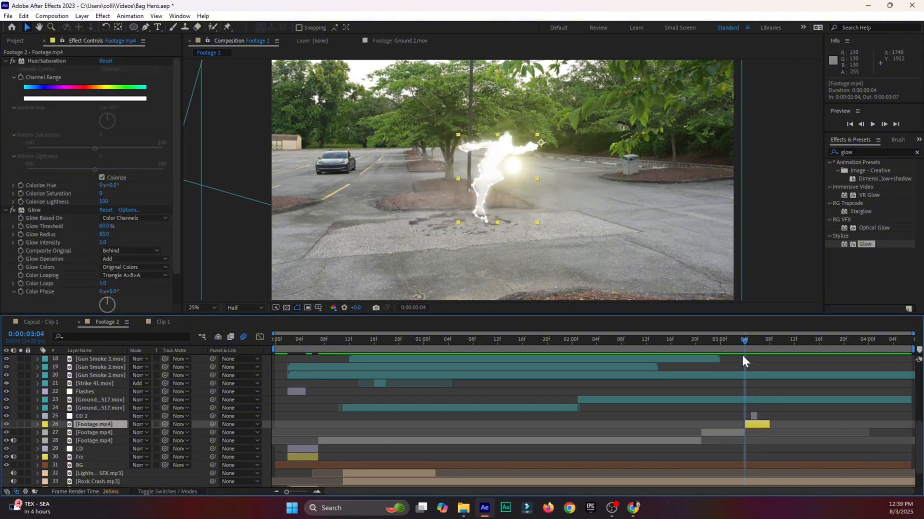
click(751, 343)
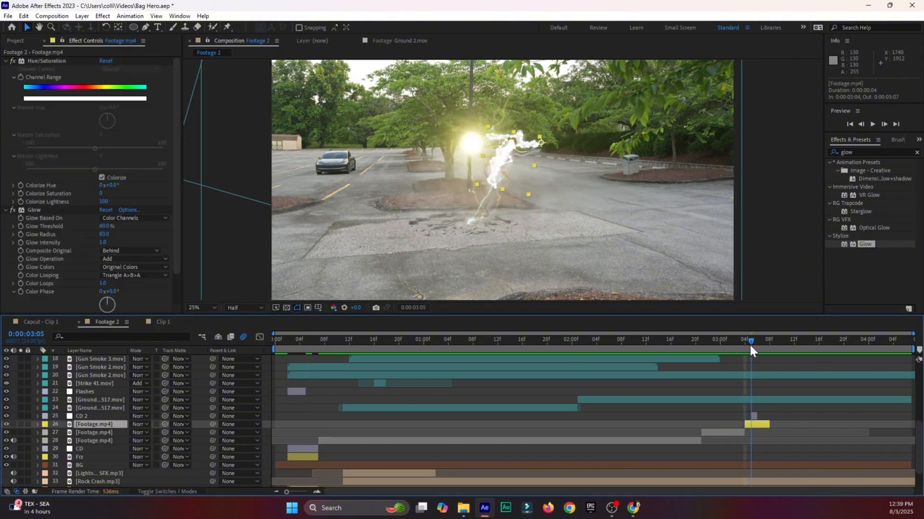
click(753, 416)
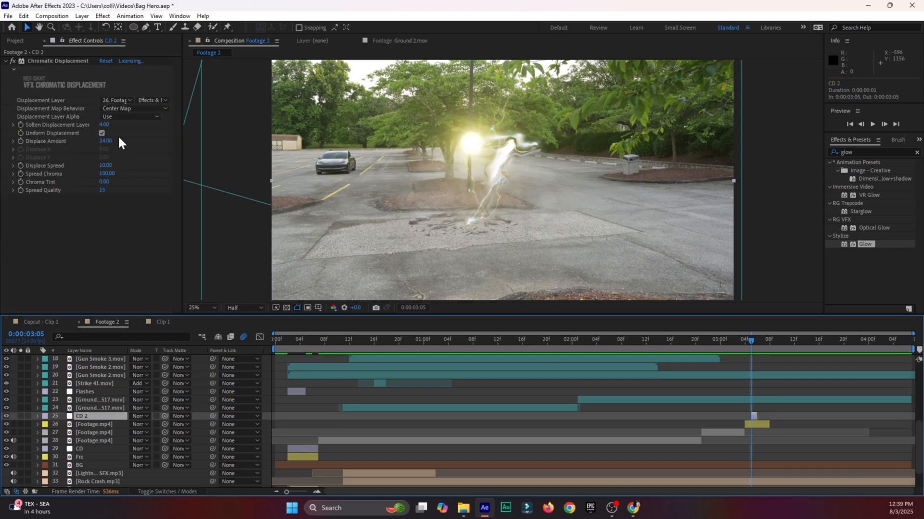
click(147, 102)
click(160, 121)
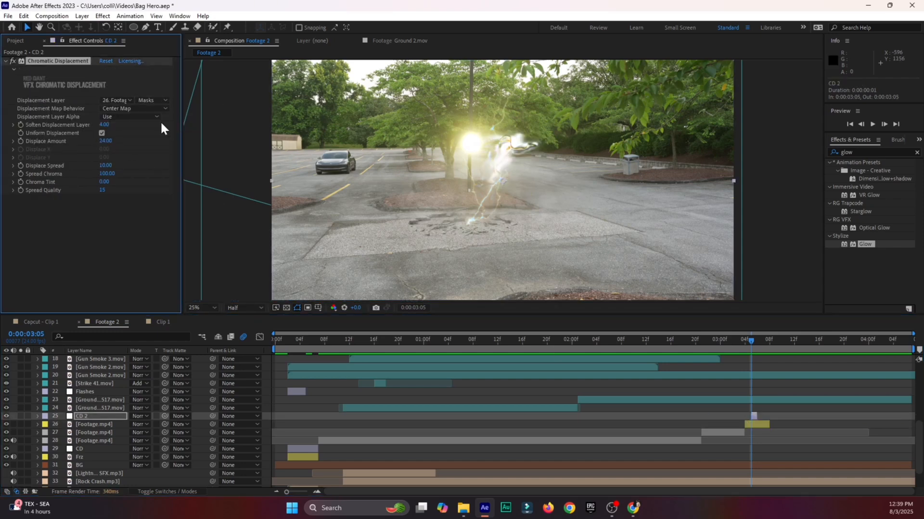
Preview the composition from 0:00:00:01 and save the project
click(277, 340)
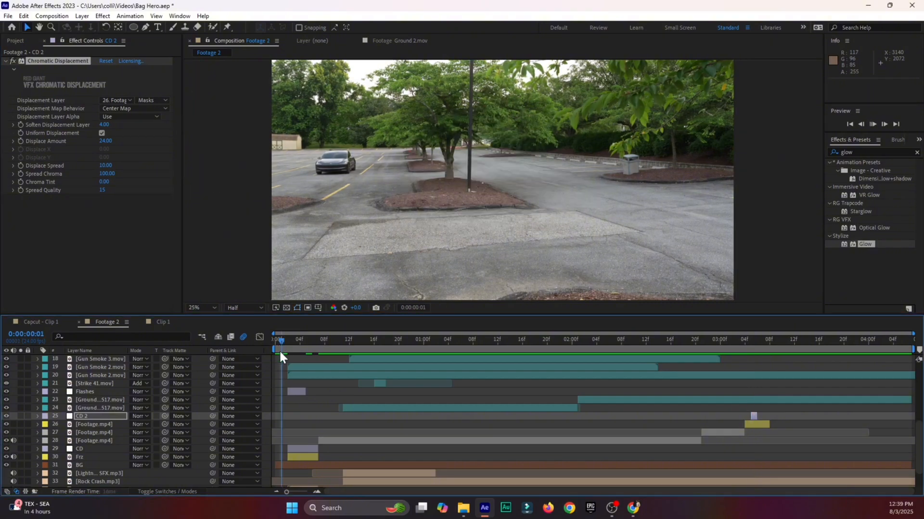
key(space)
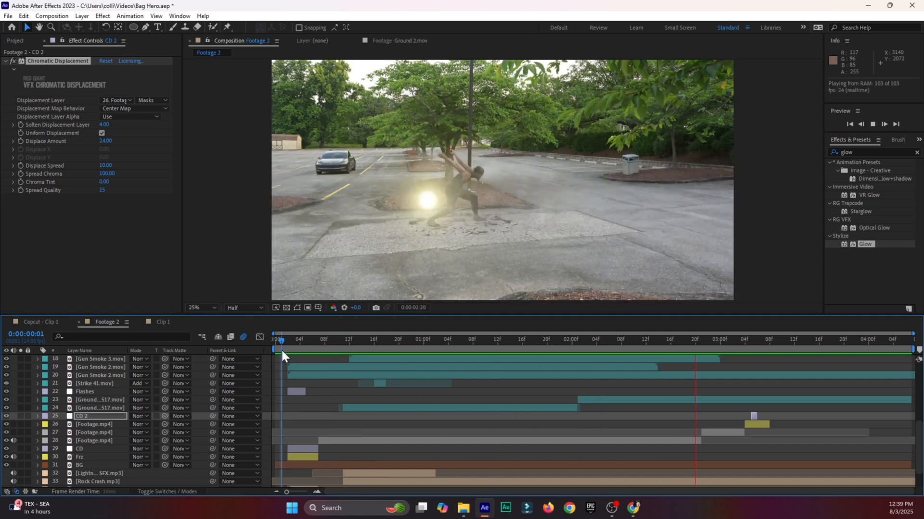
key(space)
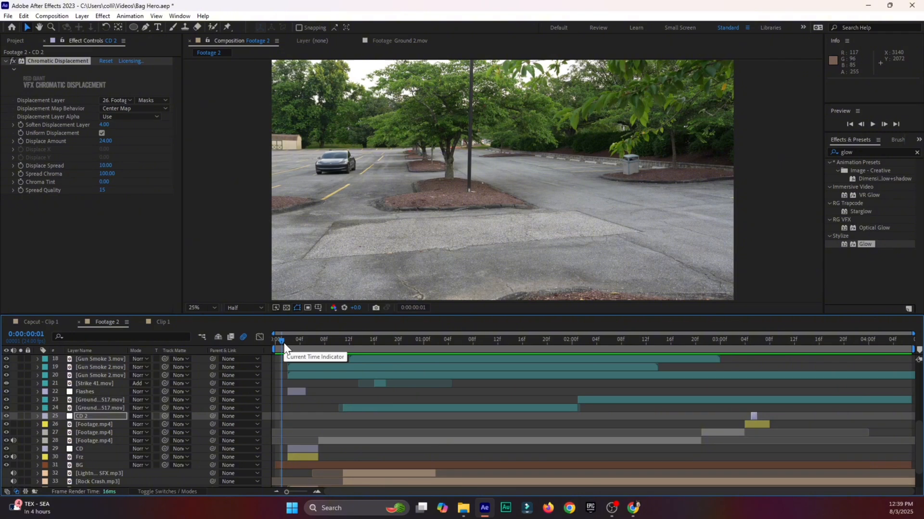
key(ctrl+s)
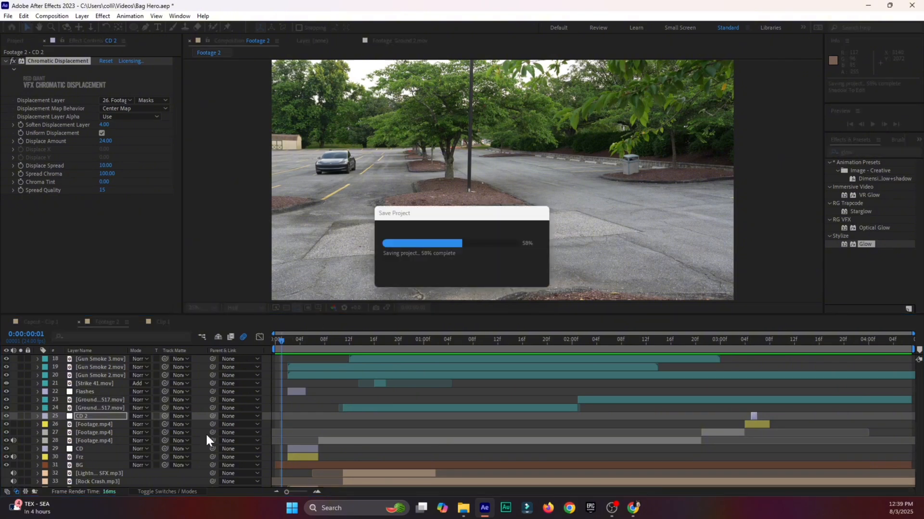
Pre-compose all layers of Footage 2 into a new composition named New Teleport Edit, moving all attributes into it
scroll(205, 430, down, 2)
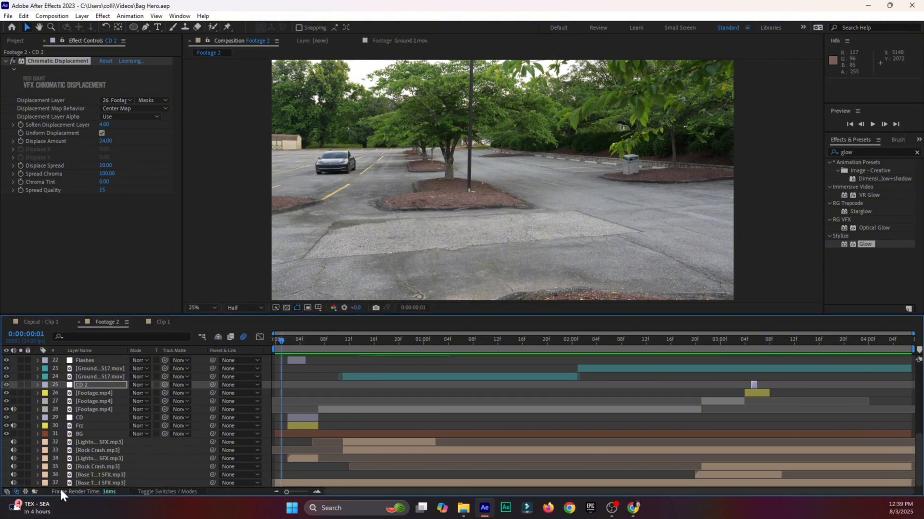
drag(59, 483, 502, 181)
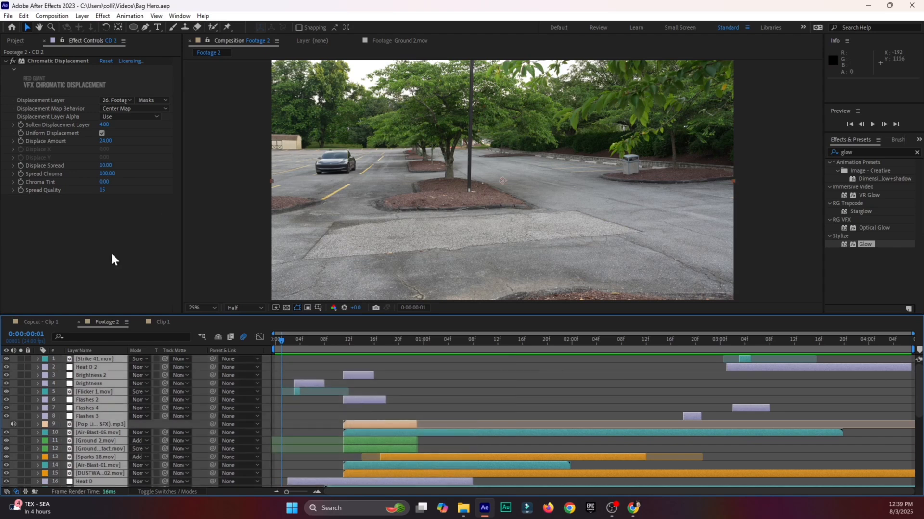
right_click(93, 403)
click(137, 328)
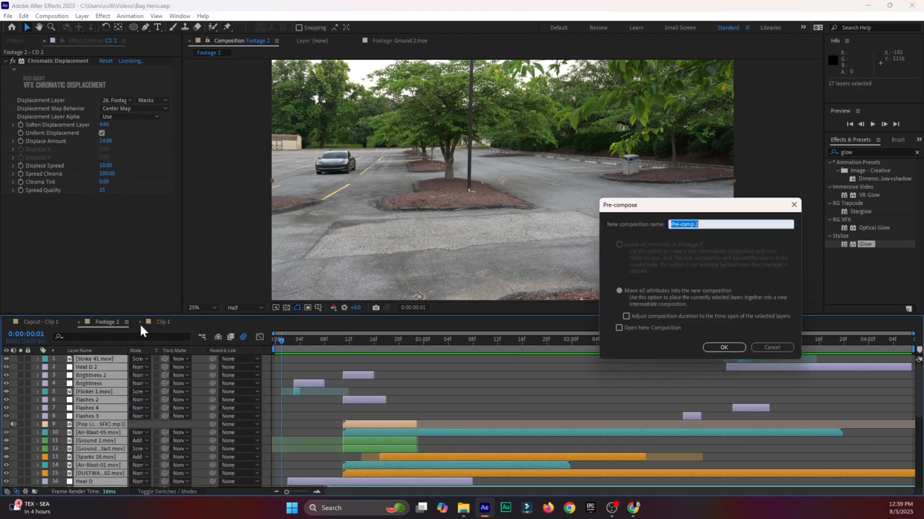
key(BackSpace)
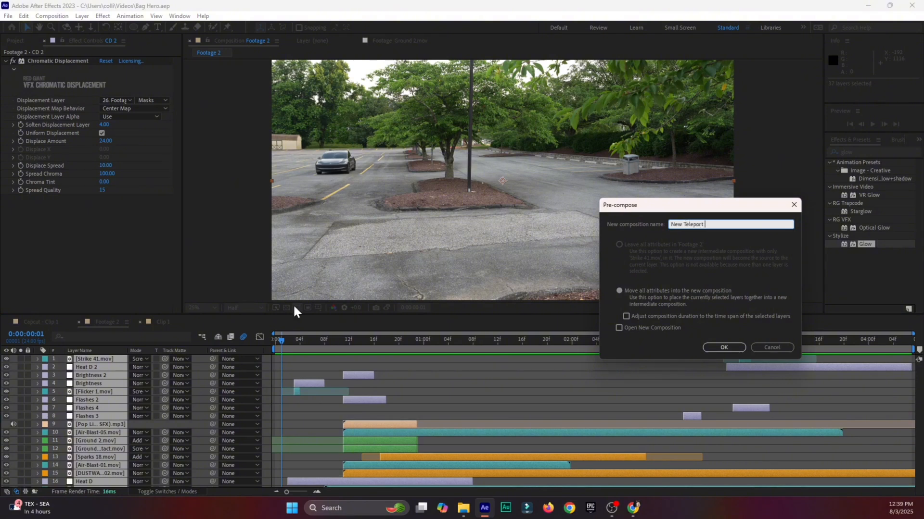
key(Return)
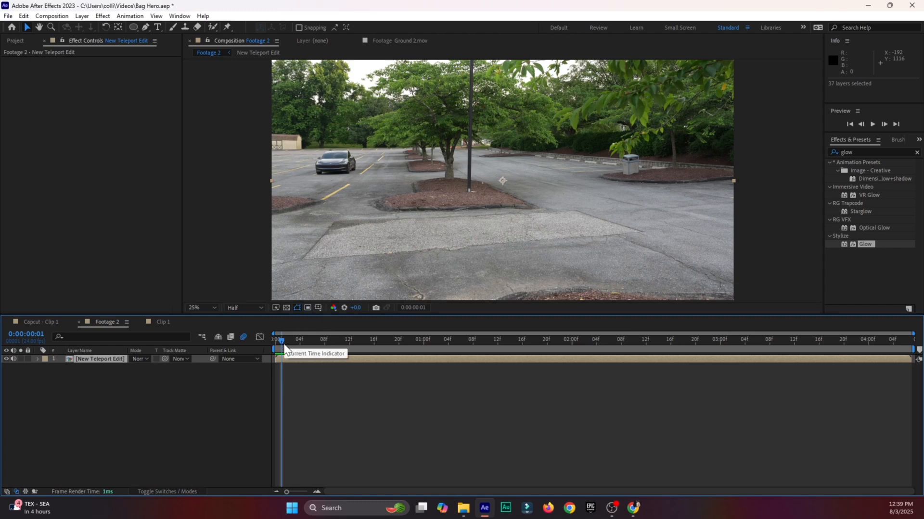
Open the New Teleport Edit precomp at 0:00:00:11 and show layer names instead of source names
drag(282, 344, 334, 356)
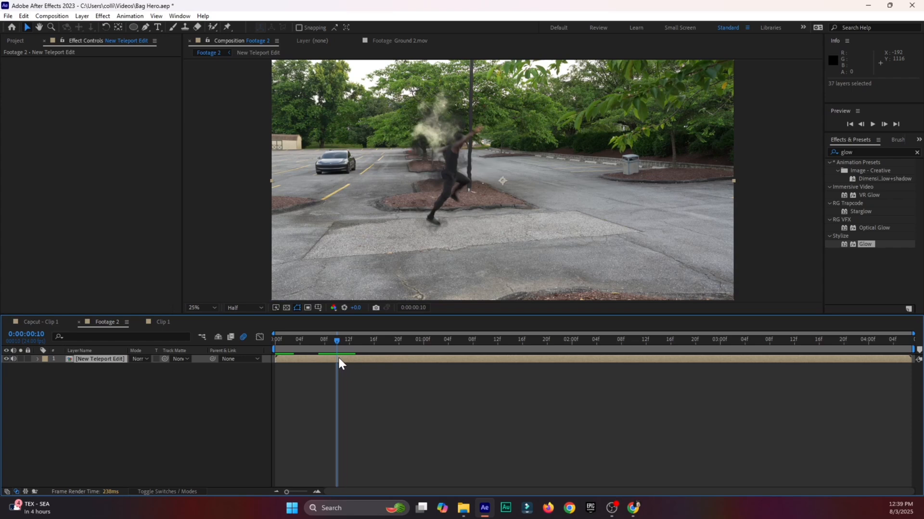
drag(338, 356, 342, 351)
double_click(339, 361)
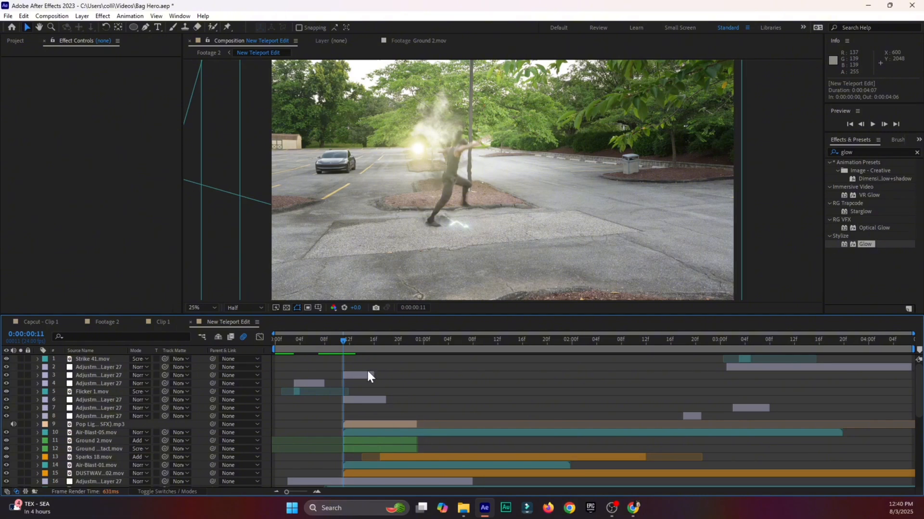
click(356, 398)
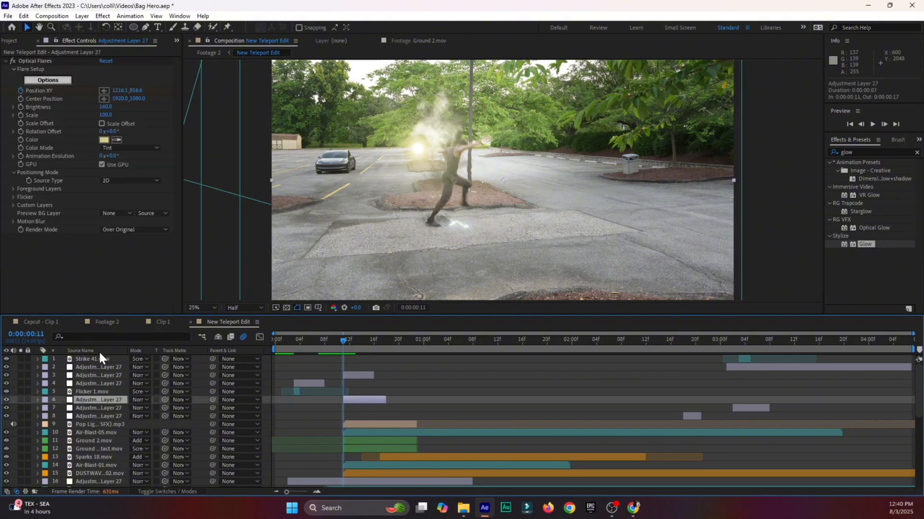
click(84, 351)
click(90, 384)
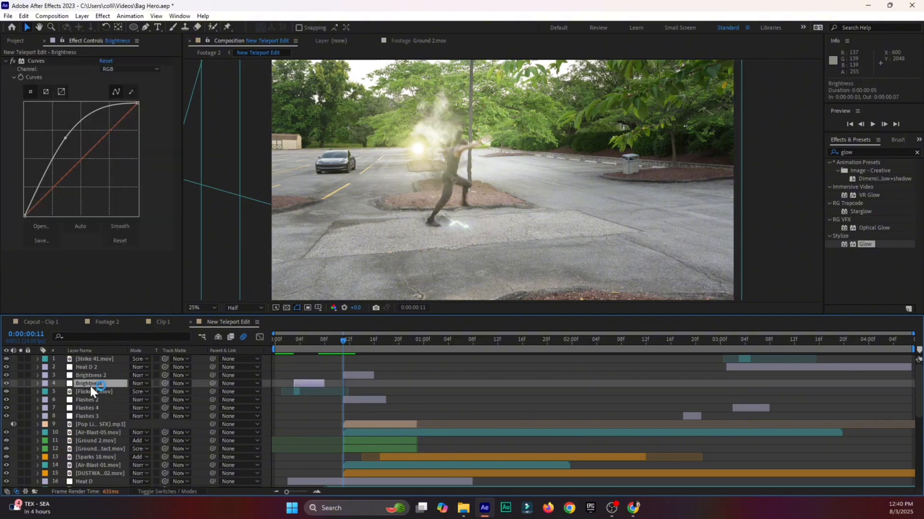
Duplicate the Brightness 2 layer and remove the Curves effect from the copy
click(361, 377)
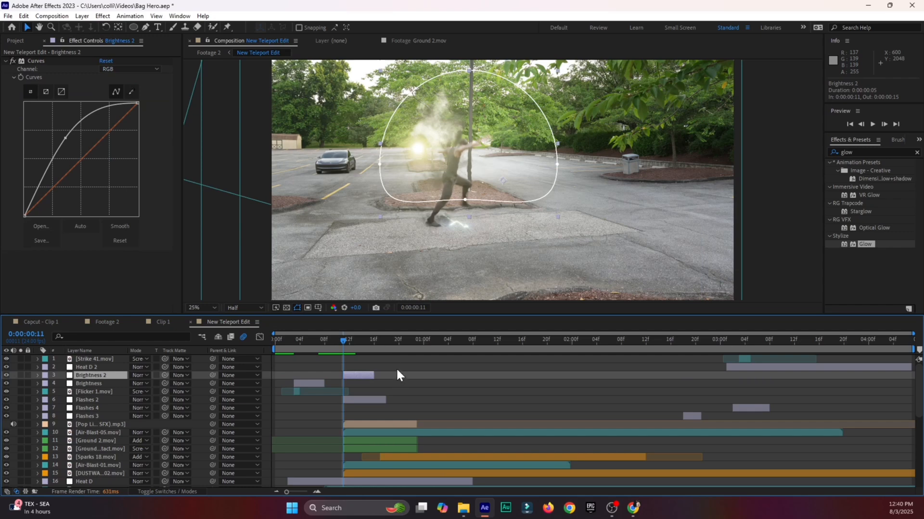
key(ctrl+d)
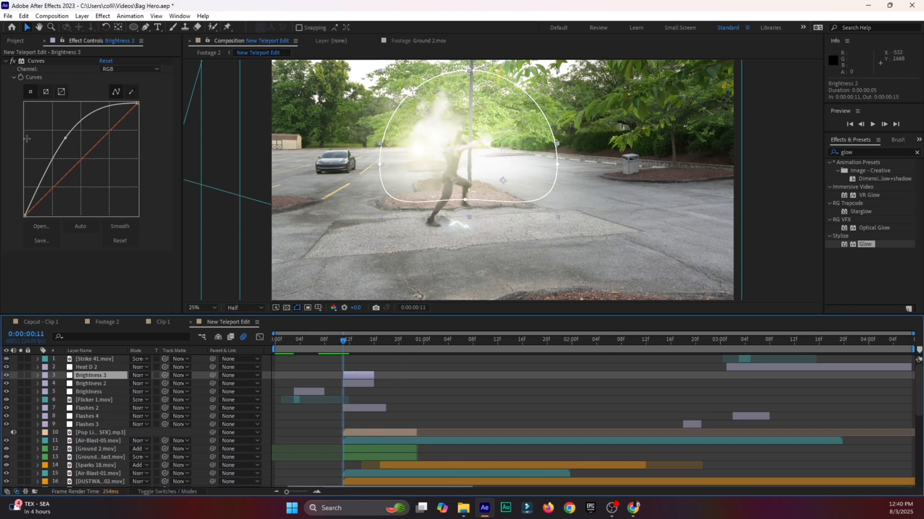
click(27, 61)
key(Delete)
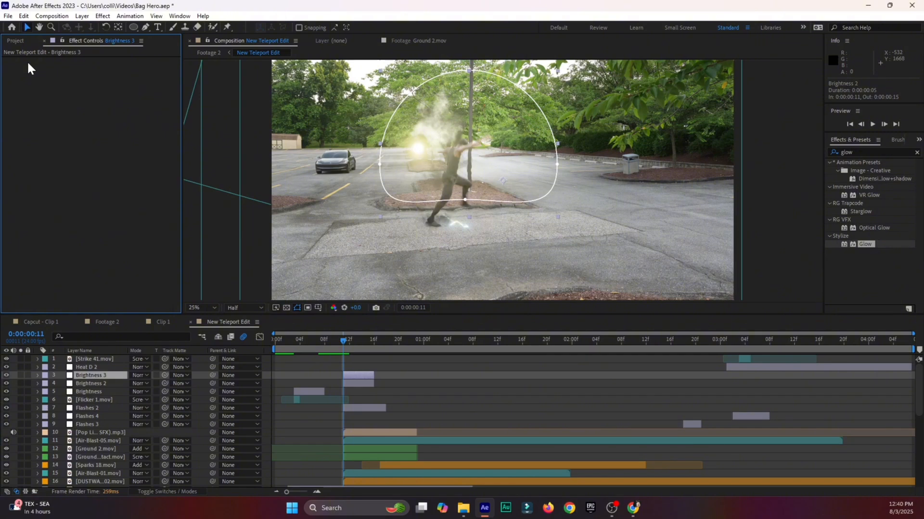
Rename the duplicated adjustment layer CA and reveal its mask path
right_click(86, 377)
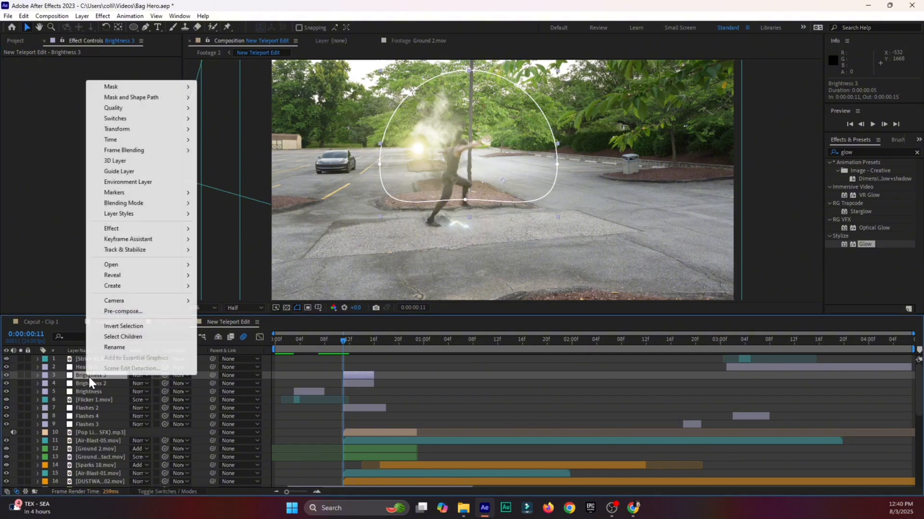
click(118, 346)
text(C)
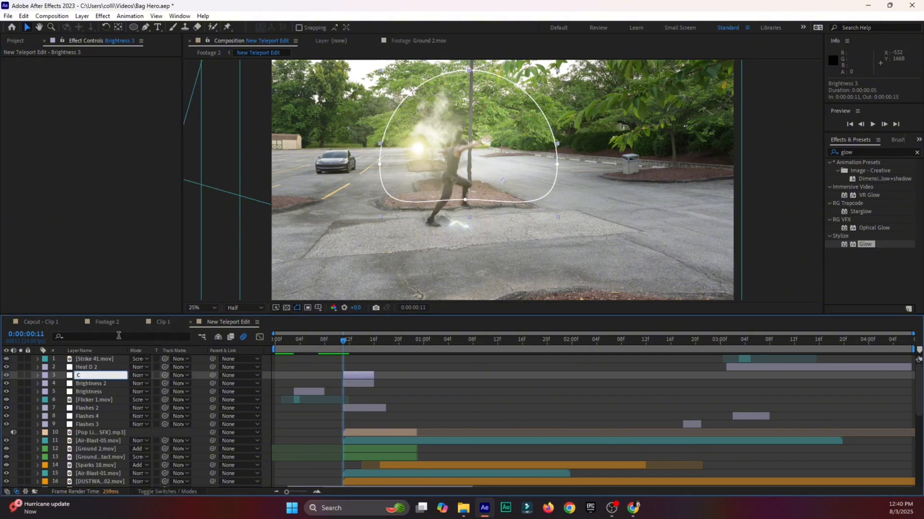
text(A)
key(Return)
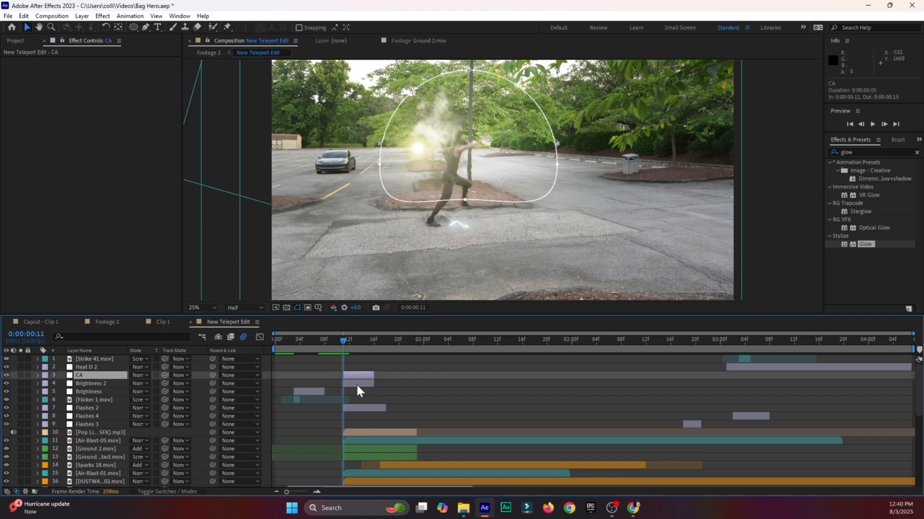
key(m)
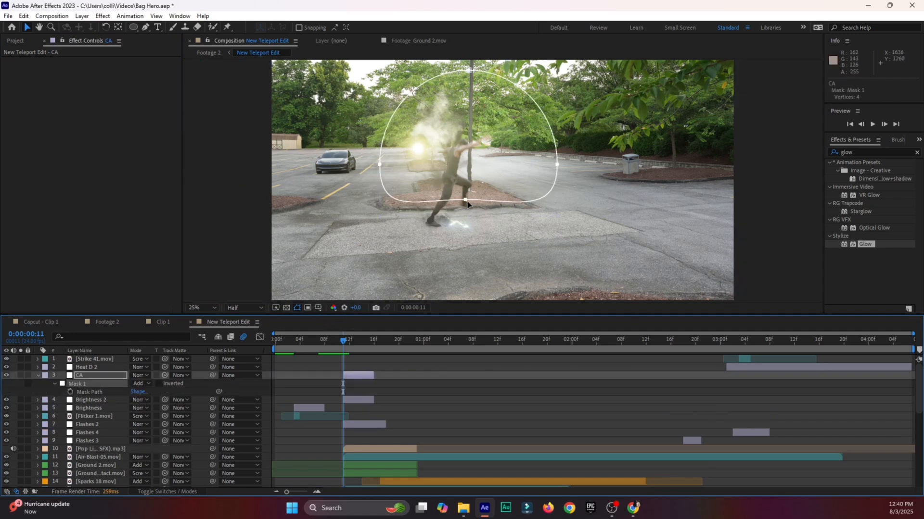
Move the CA mask down over the running figure, pull its right side inward, and apply Quick Chromatic Aberration 3 with Position 5.50
drag(465, 201, 463, 234)
click(837, 154)
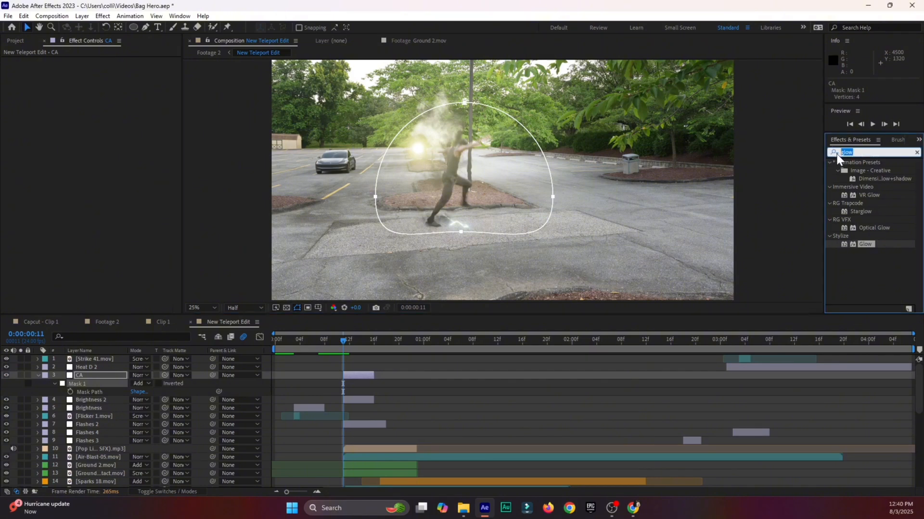
key(BackSpace)
text(chrom)
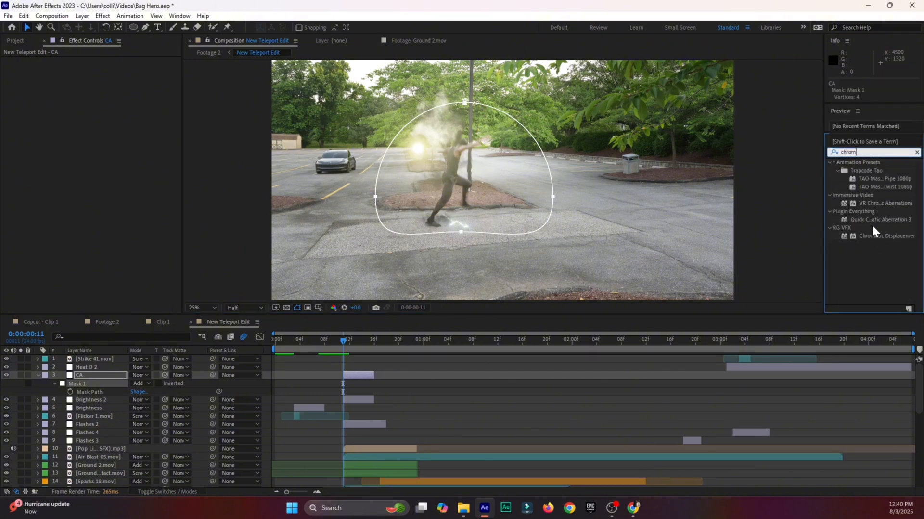
drag(878, 219, 351, 375)
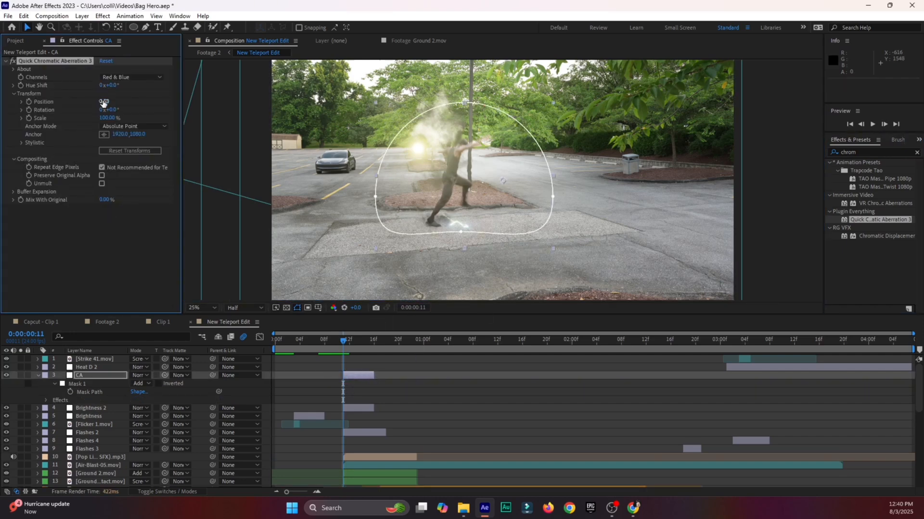
drag(103, 103, 108, 101)
drag(552, 196, 525, 196)
Play back the opening frames to check the chromatic aberration around the landing
mouse_move(334, 345)
mouse_down()
mouse_move(375, 344)
mouse_move(331, 345)
mouse_up()
key(Page_Up)
key(Page_Up)
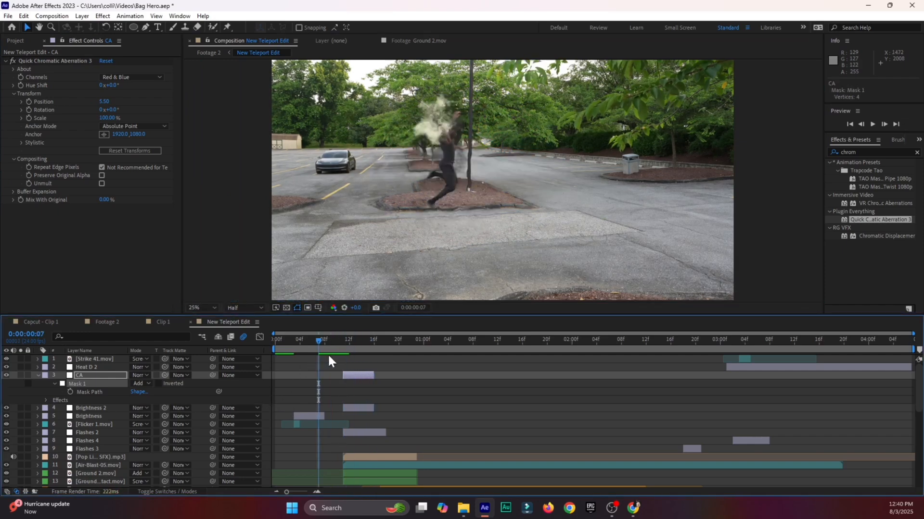
key(Home)
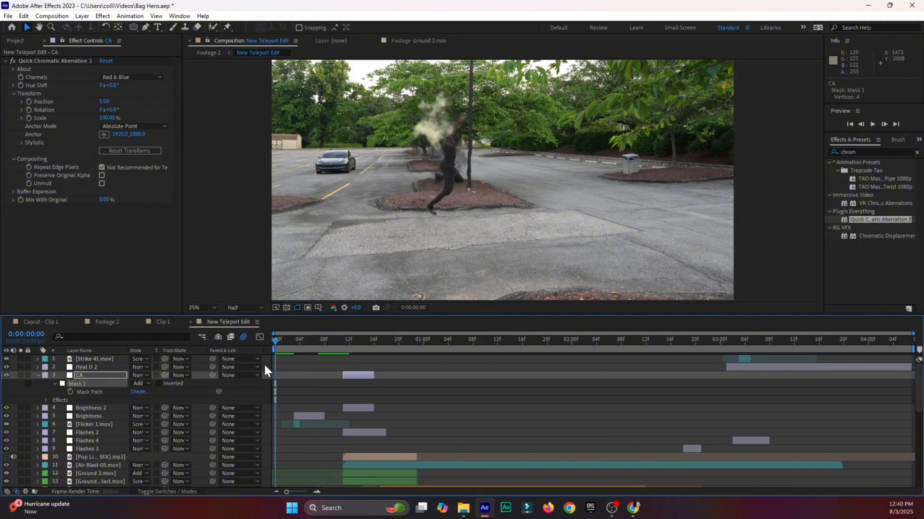
key(space)
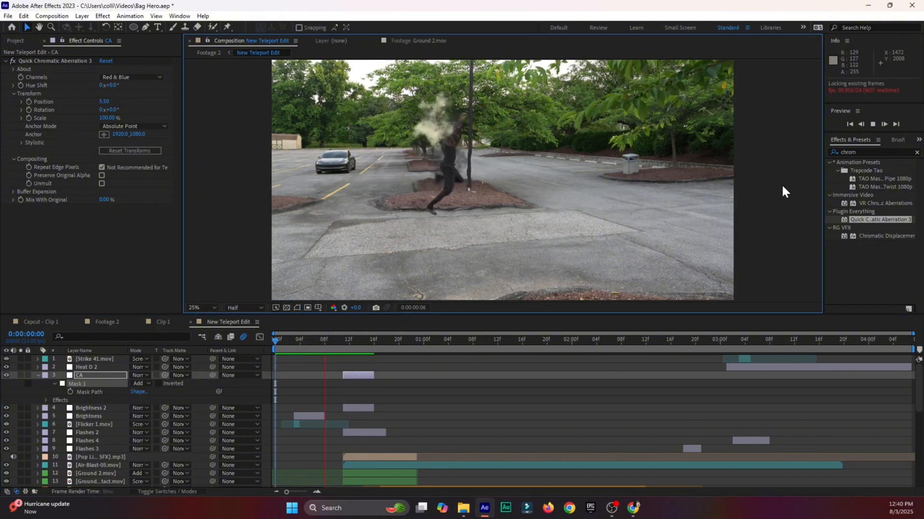
click(326, 347)
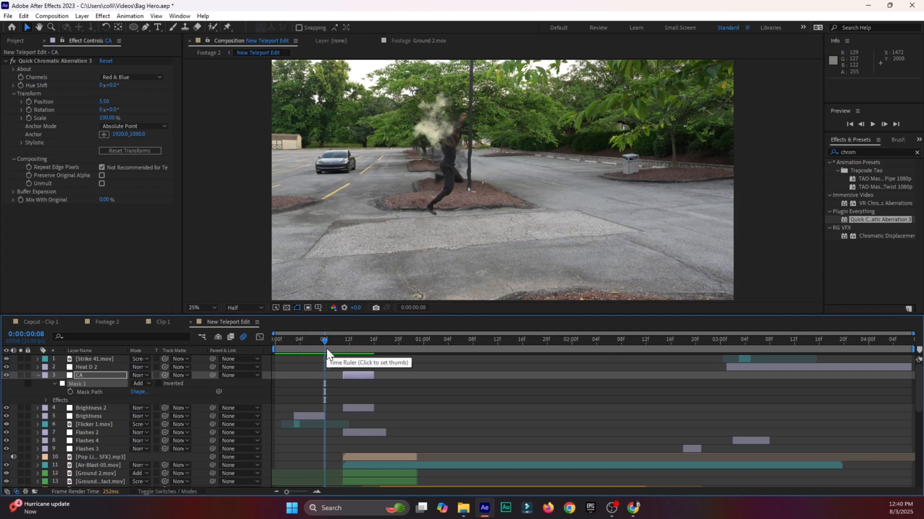
key(space)
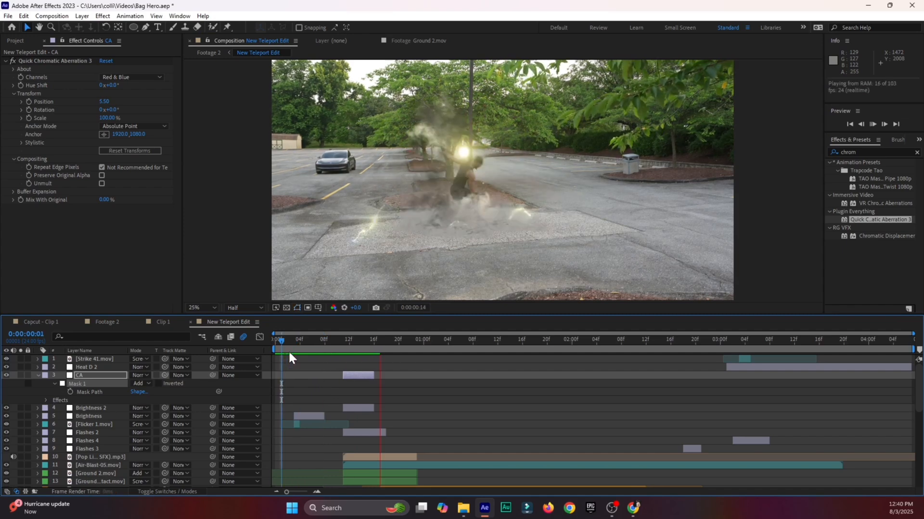
Make the CA layer span 0:00:00:06 to 0:00:00:17 with opacity keyframes fading from 100% to 0%, and preview the fade
drag(289, 354, 348, 375)
key(t)
click(374, 384)
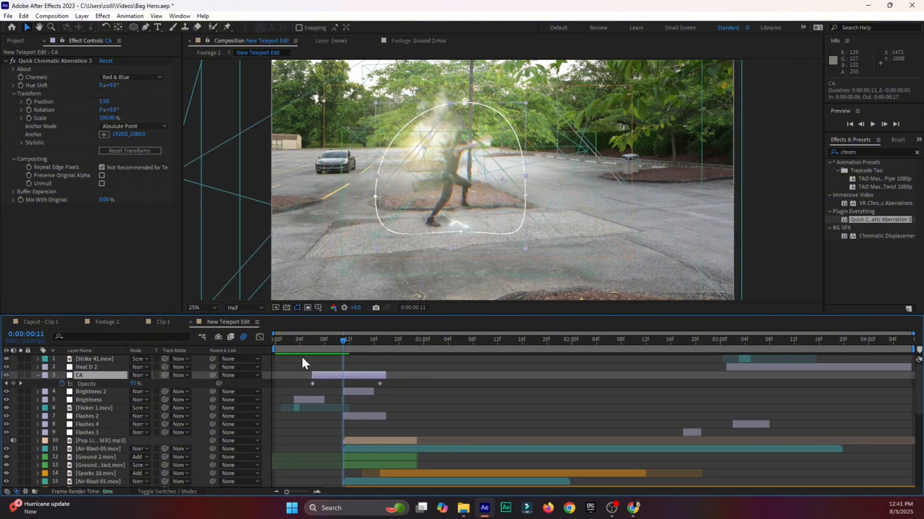
click(275, 339)
key(space)
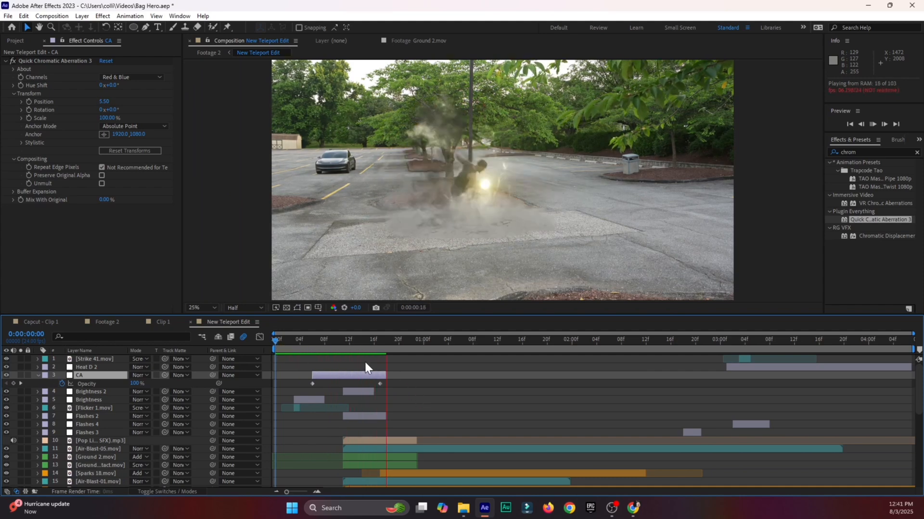
Extend the CA layer's end to about 0:00:01:08, move its 0% opacity keyframe to the new end, and preview the longer fade
click(356, 349)
drag(385, 375, 479, 375)
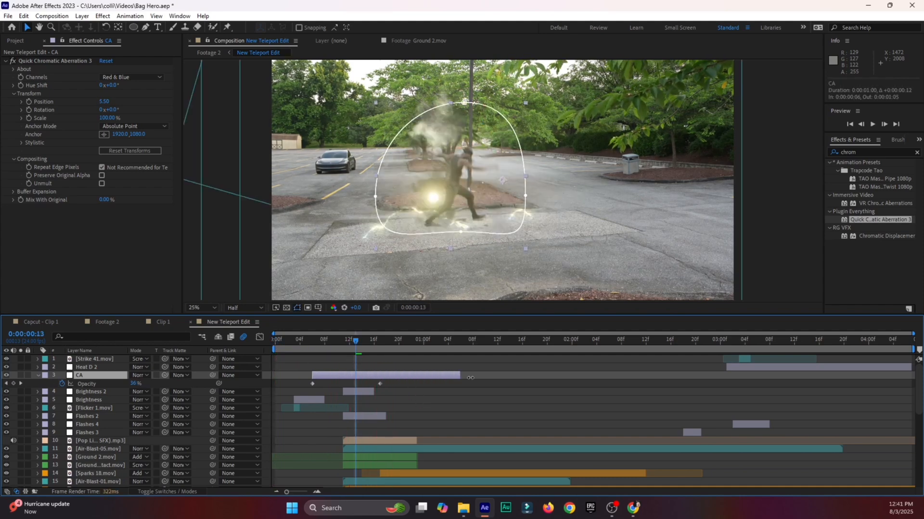
drag(380, 383, 472, 383)
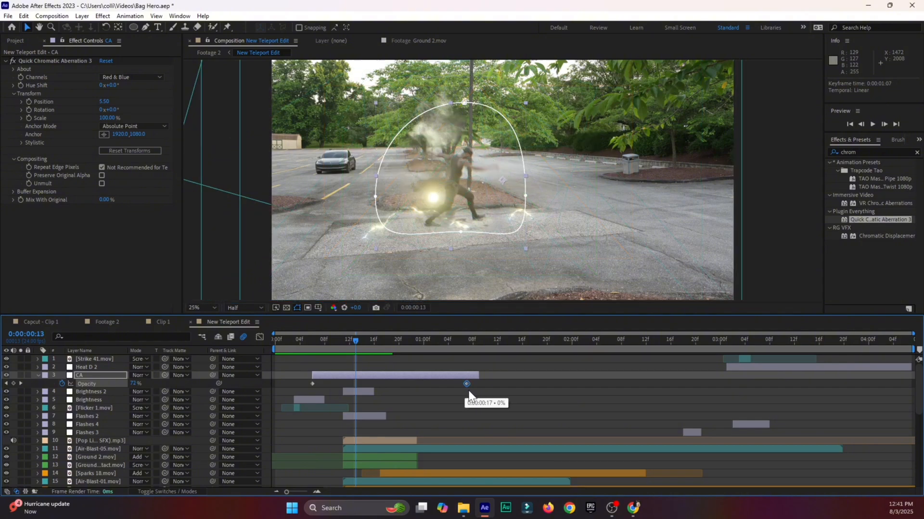
drag(310, 343, 291, 343)
key(space)
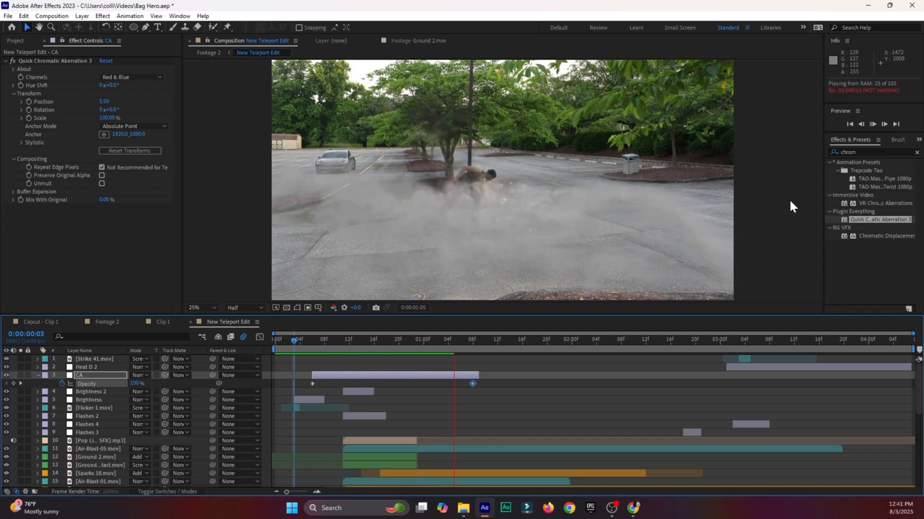
key(space)
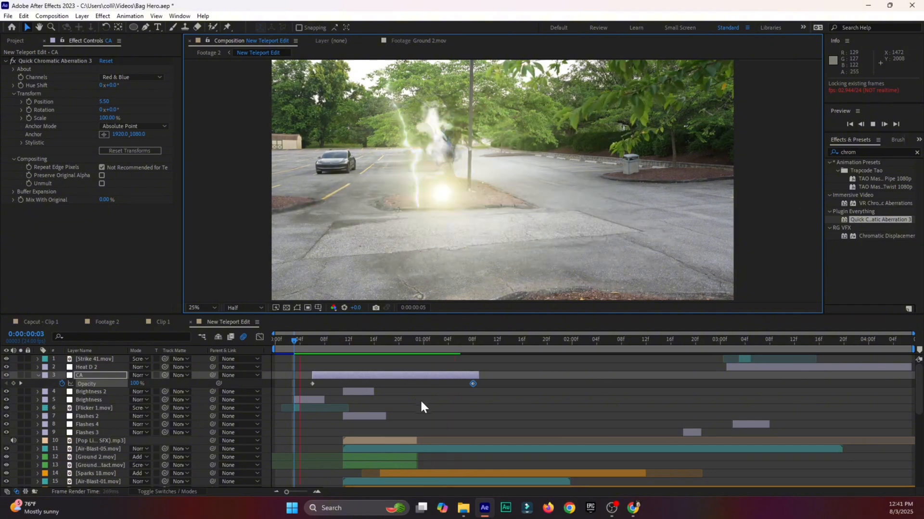
Duplicate the CA layer and shift the copy to start at 0:00:03:00, just before the takeoff
drag(327, 346, 430, 345)
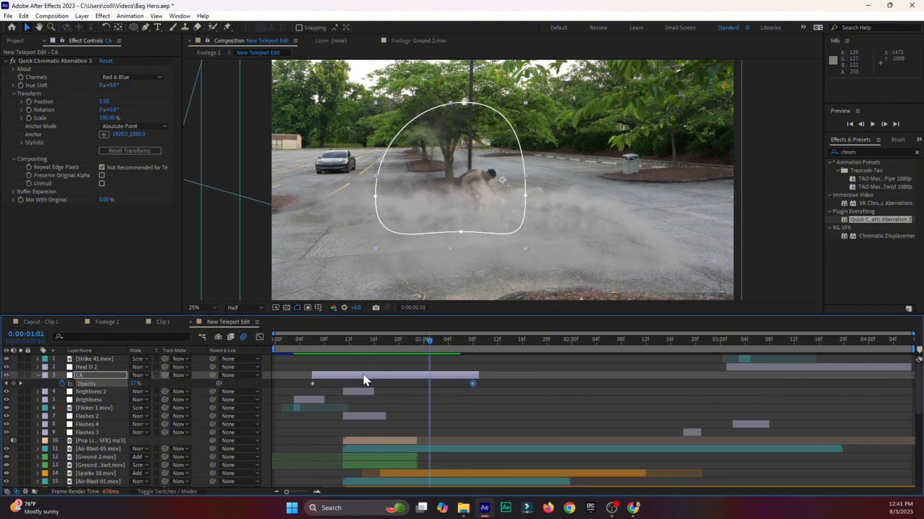
key(ctrl+d)
drag(338, 376, 719, 374)
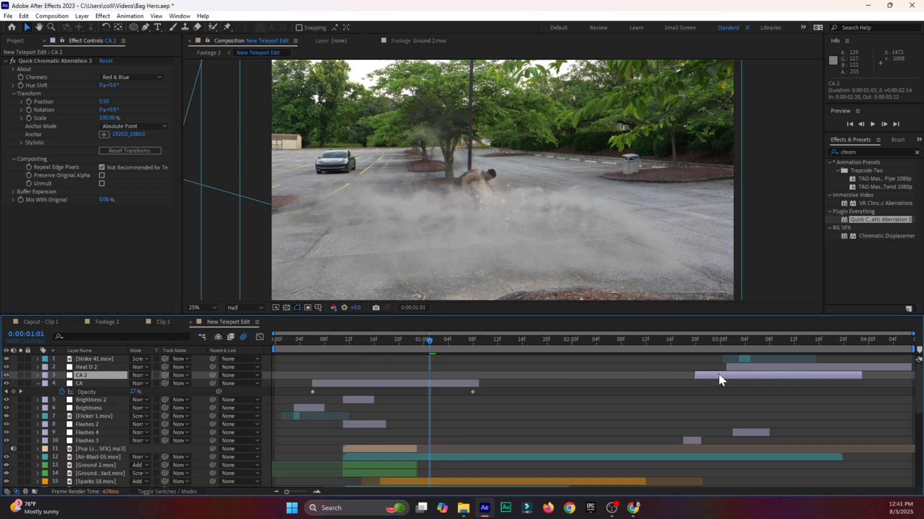
drag(678, 338, 748, 373)
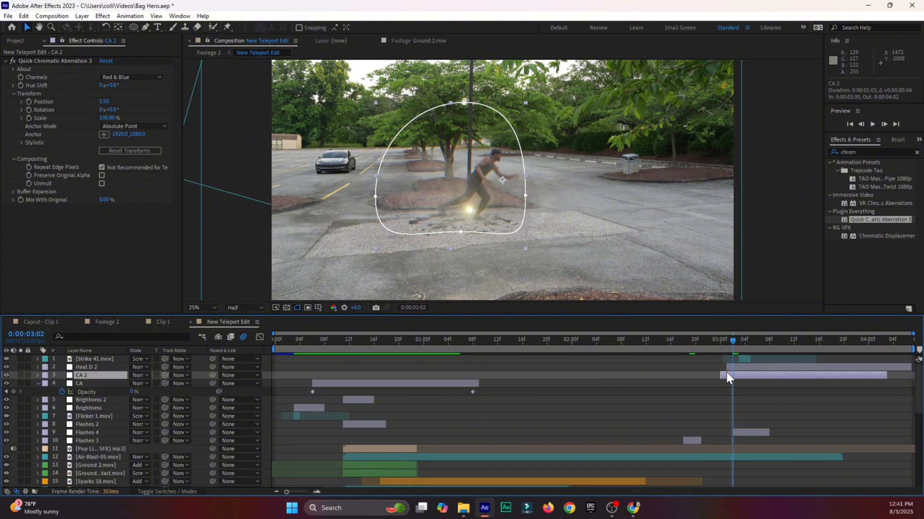
Shift the CA 2 mask right over the leaping figure at 0:00:03:02, preview the takeoff, and save the project
key(m)
click(74, 383)
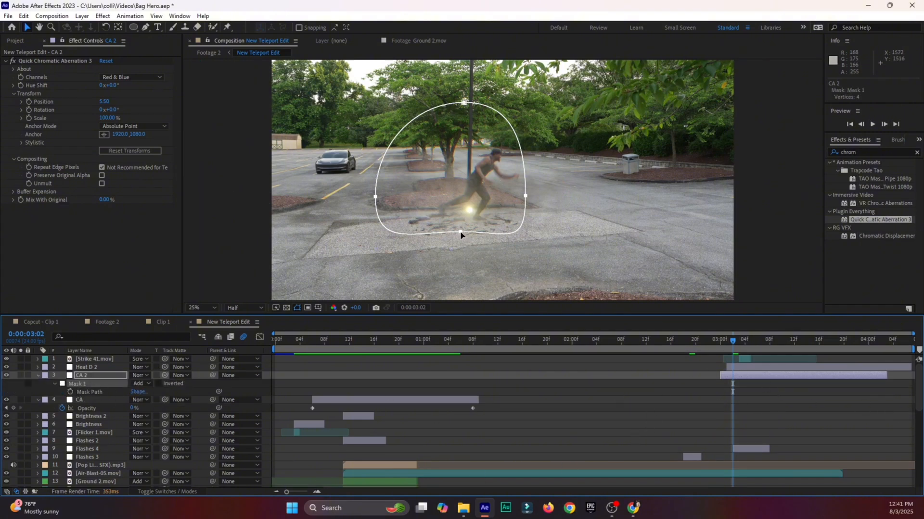
drag(461, 232, 513, 231)
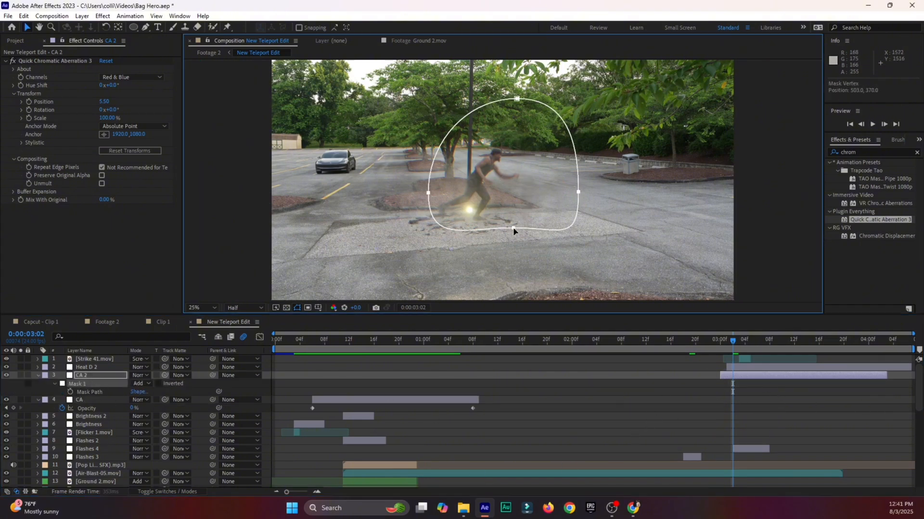
click(708, 345)
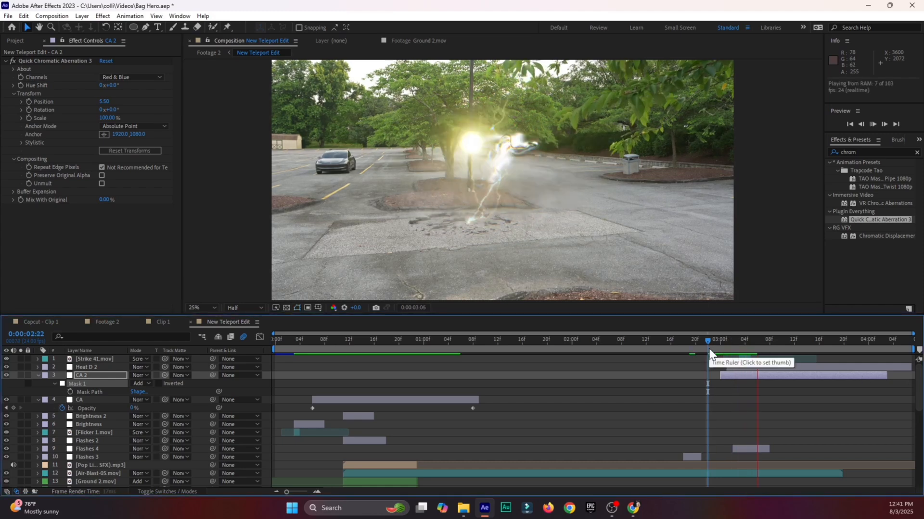
click(800, 227)
key(space)
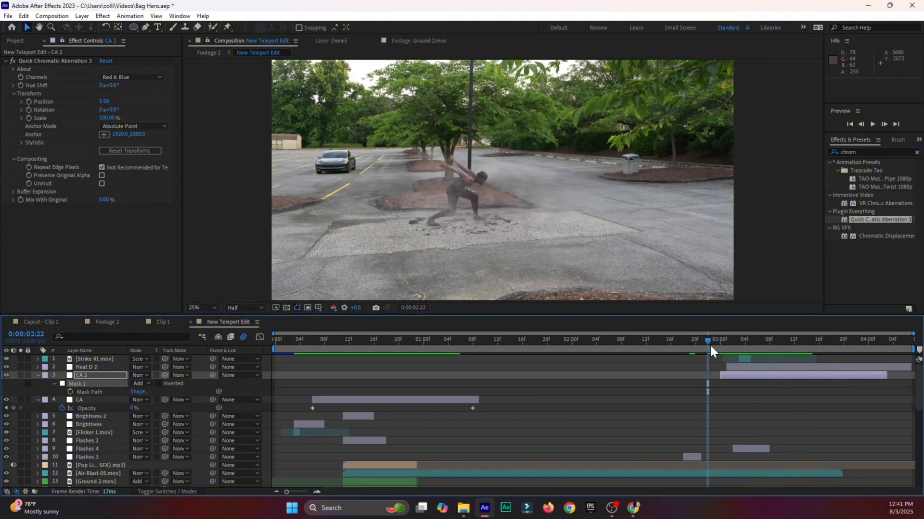
key(ctrl+s)
In the Footage 2 composition, split the New Teleport Edit layer at 0:00:00:08, 0:00:01:10 and 0:00:03:04
click(105, 323)
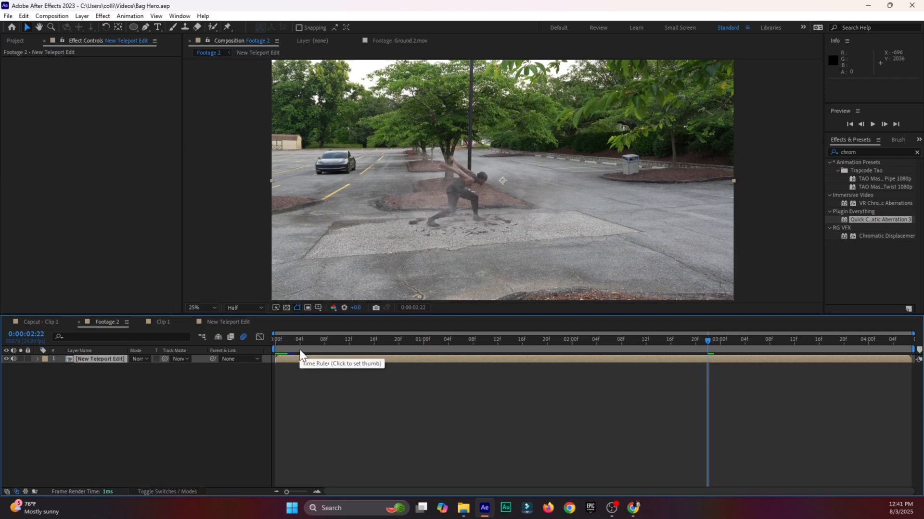
drag(299, 354, 324, 376)
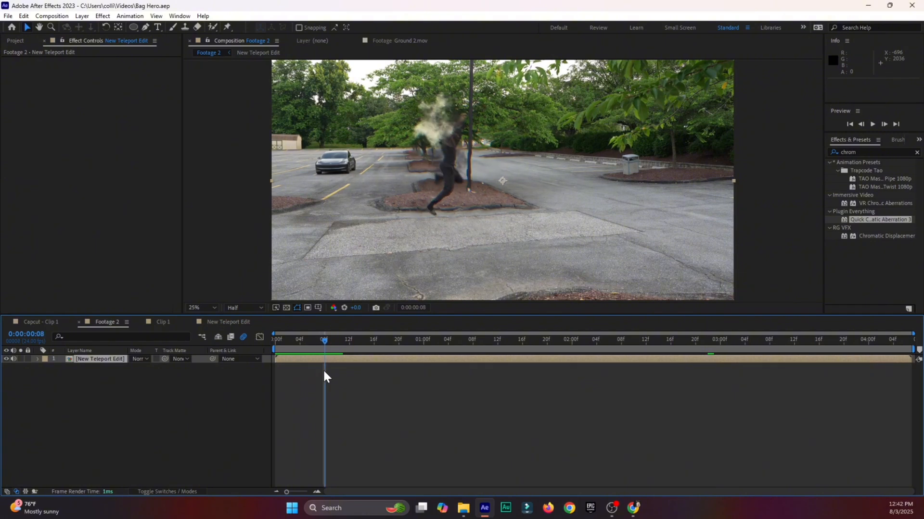
key(ctrl+shift+d)
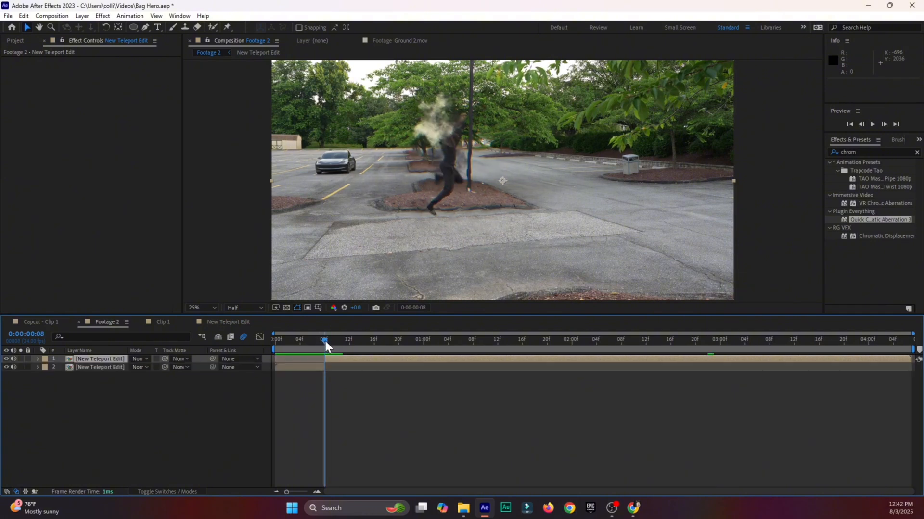
drag(324, 341, 483, 342)
key(ctrl+shift+d)
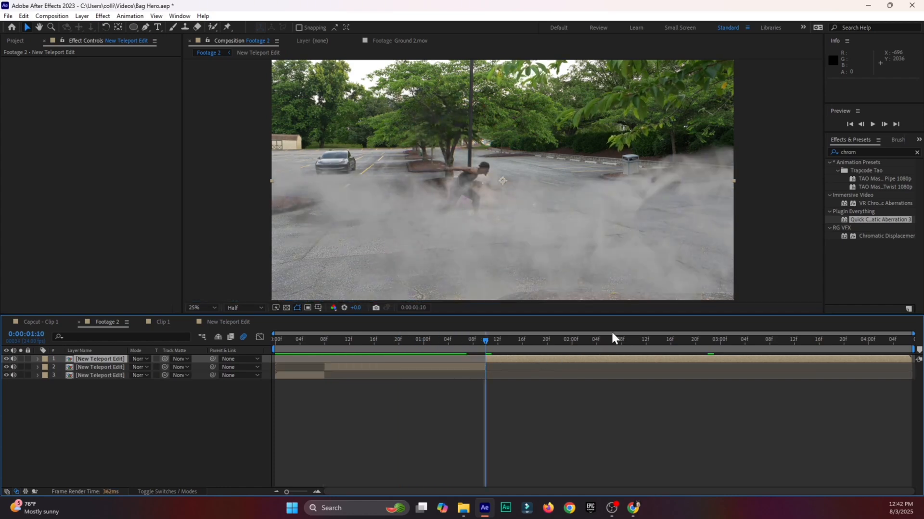
drag(612, 338, 745, 346)
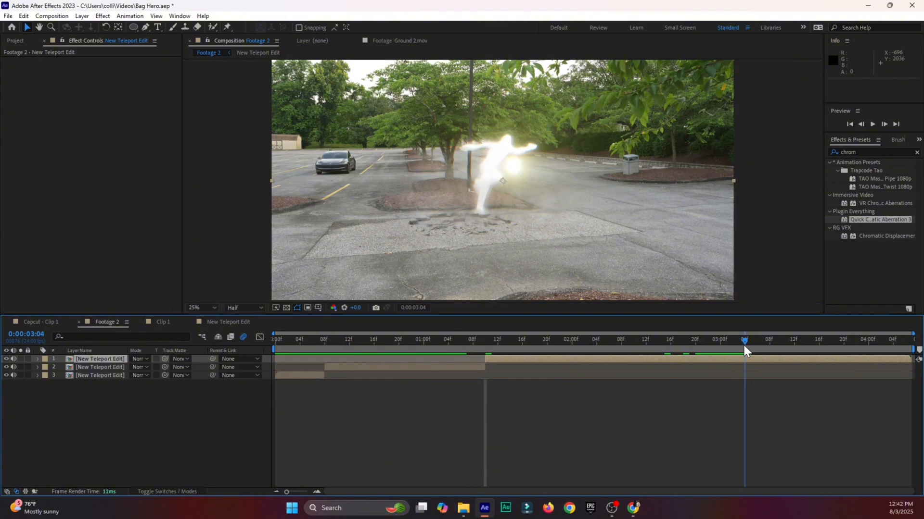
key(ctrl+shift+d)
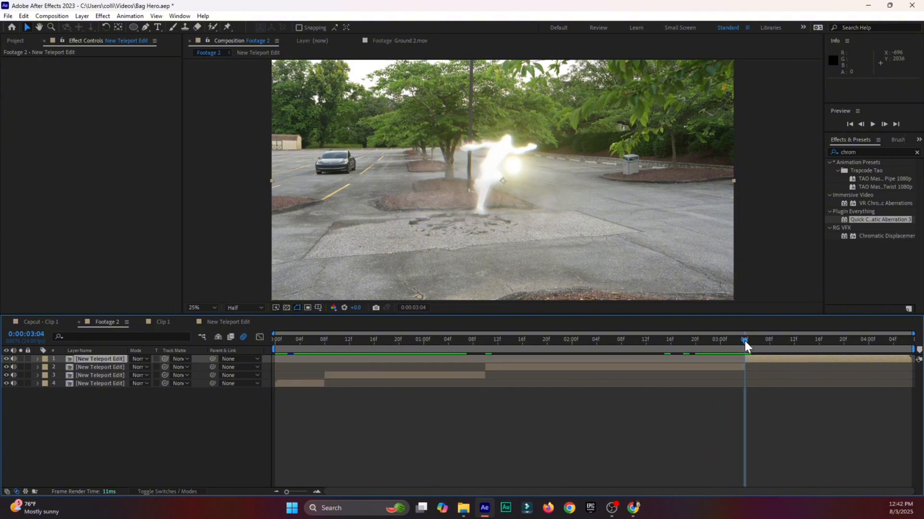
Enable motion blur on the New Teleport Edit segments starting at 0:00:00:08 and 0:00:03:04, and save the project
drag(745, 345, 265, 377)
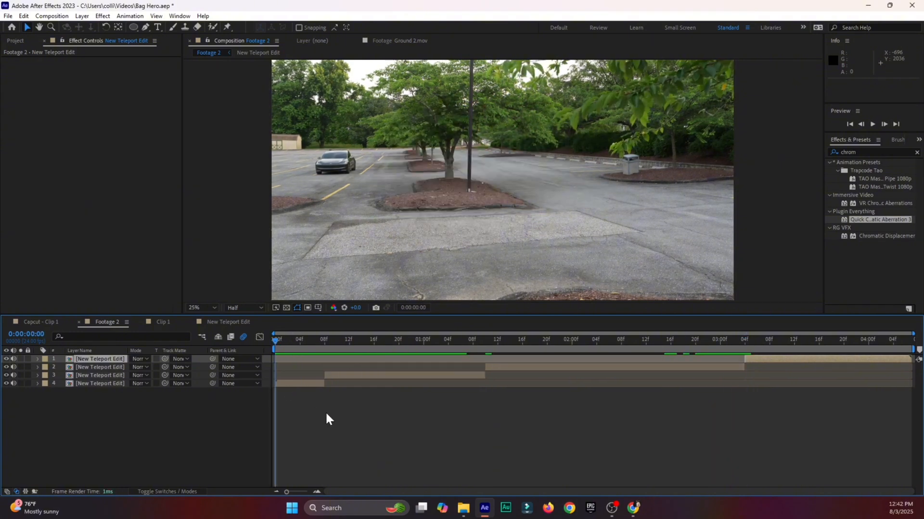
drag(284, 335, 325, 348)
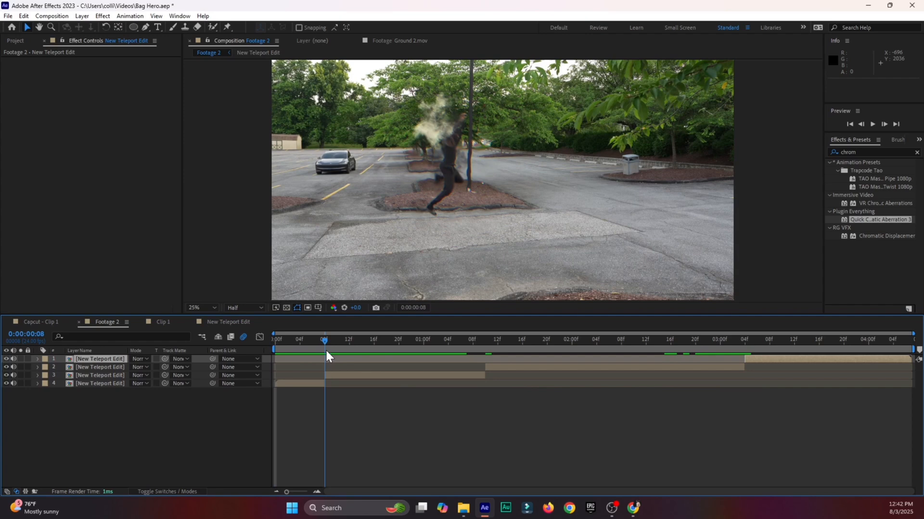
click(332, 376)
click(159, 492)
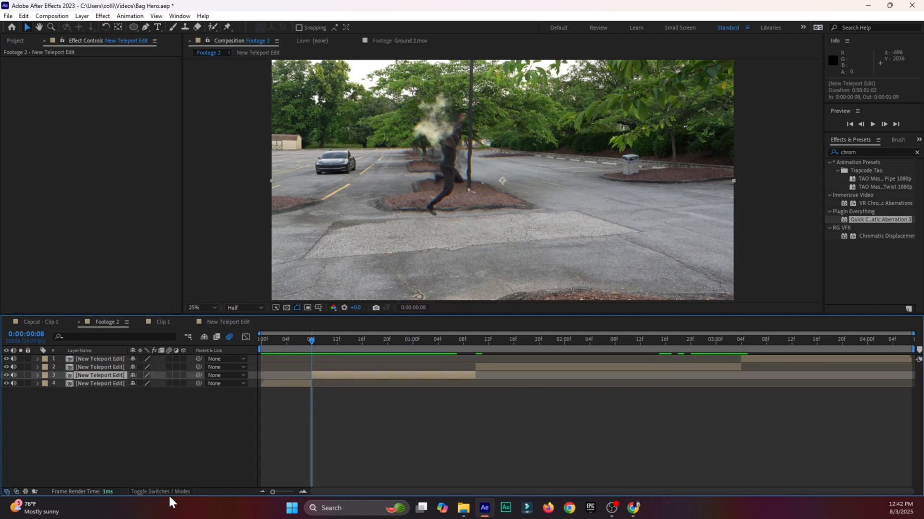
click(168, 375)
key(ctrl+s)
Find the Motion Tile effect and apply it to the New Teleport Edit segment starting at 0:00:00:08
click(858, 152)
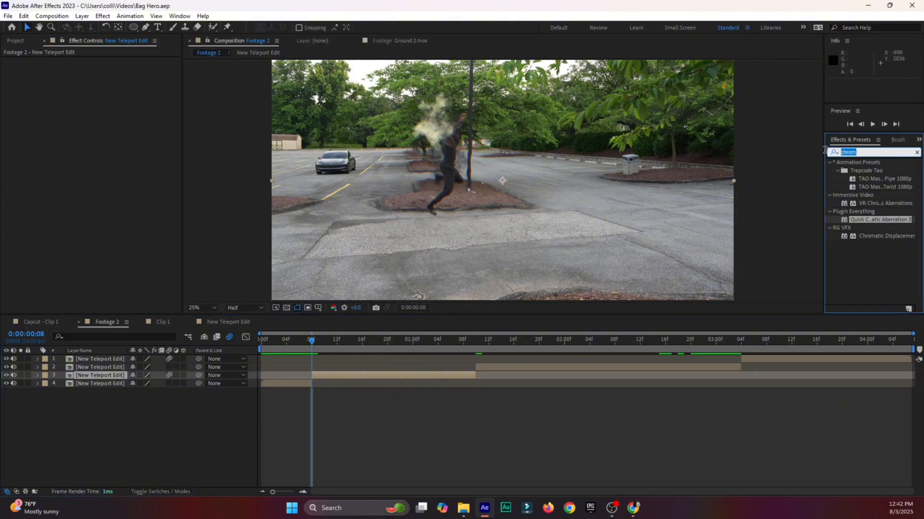
text(moti)
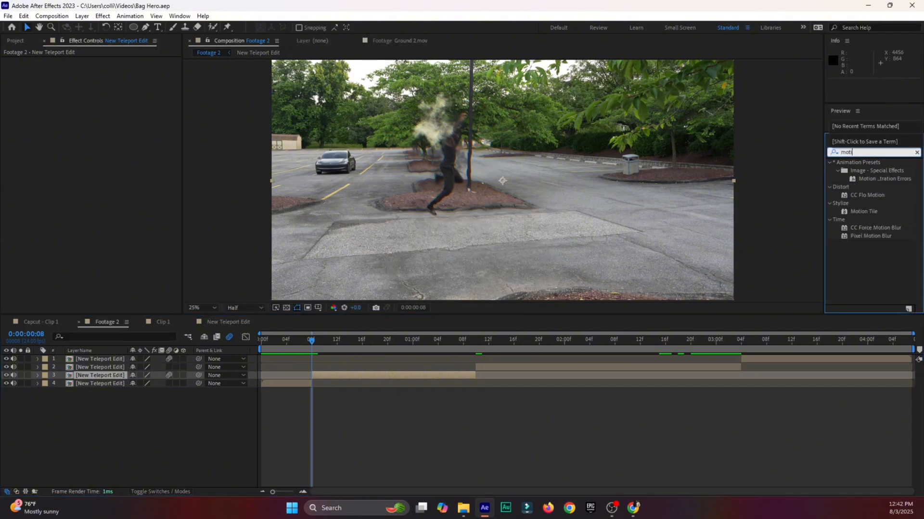
text(o)
click(870, 212)
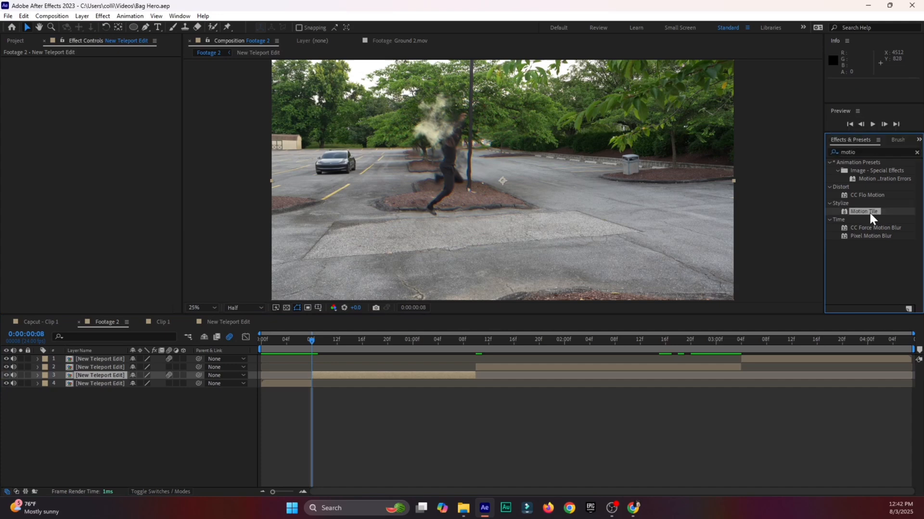
drag(864, 213, 354, 376)
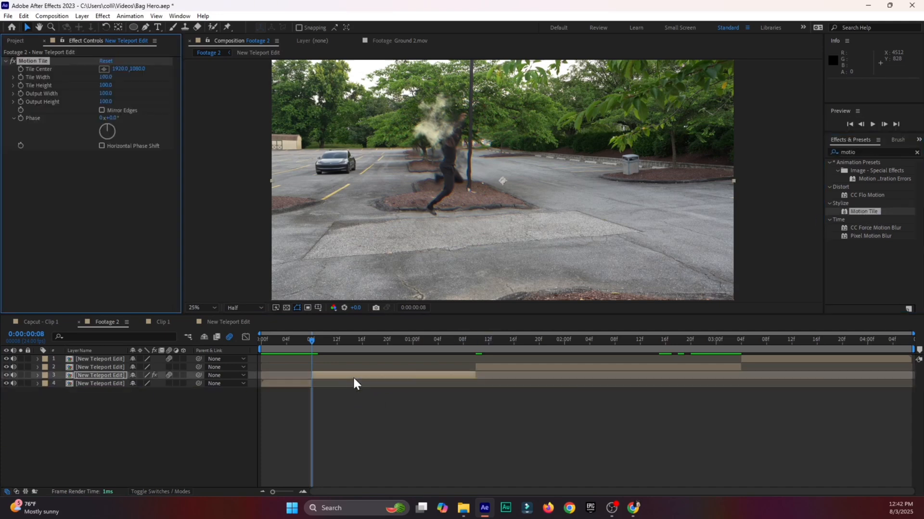
Turn on Mirror Edges for Motion Tile and set both Output Width and Output Height to 150
click(101, 110)
text(150)
key(shift+Tab)
text(150)
click(160, 102)
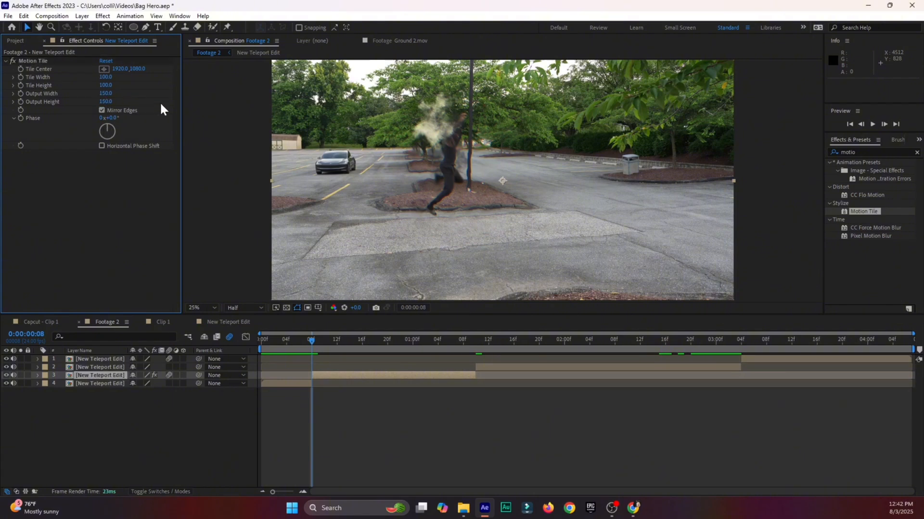
Find the Wiggle - position preset and apply it to the New Teleport Edit segment starting at 0:00:00:08
click(7, 62)
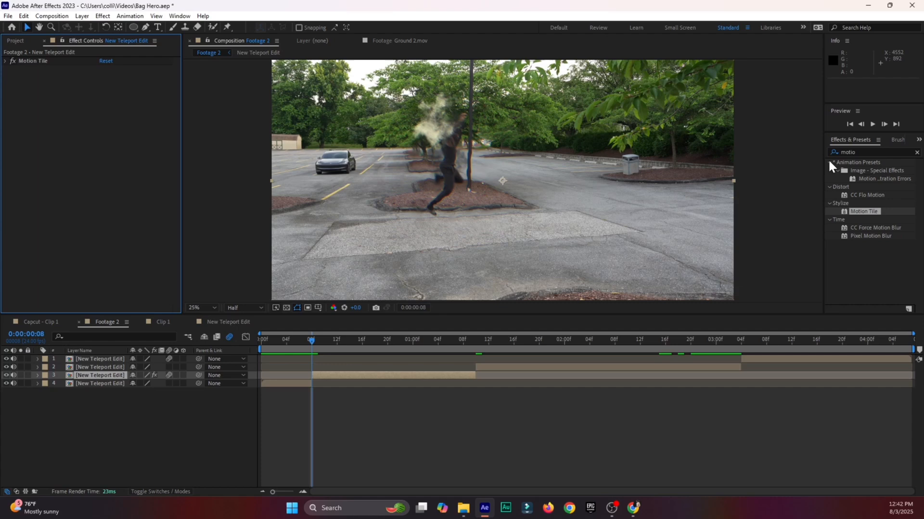
click(854, 153)
text(wiggle)
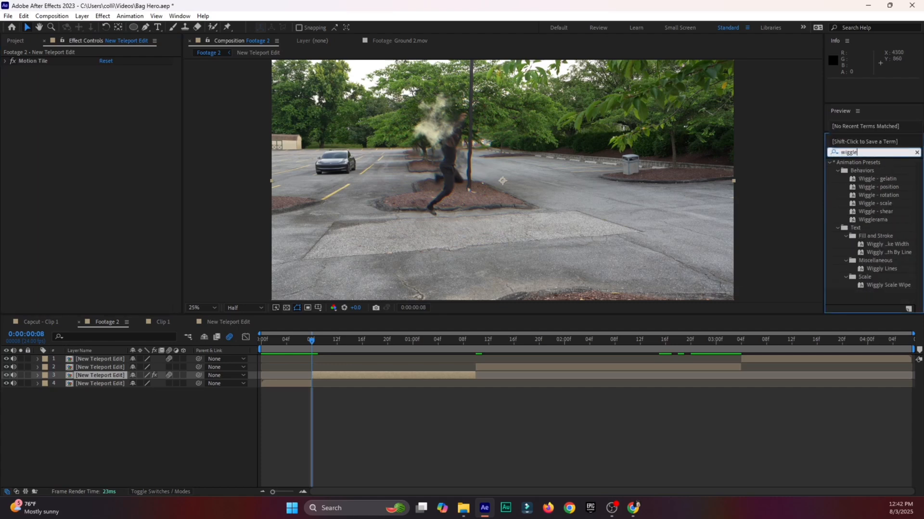
drag(876, 185, 324, 373)
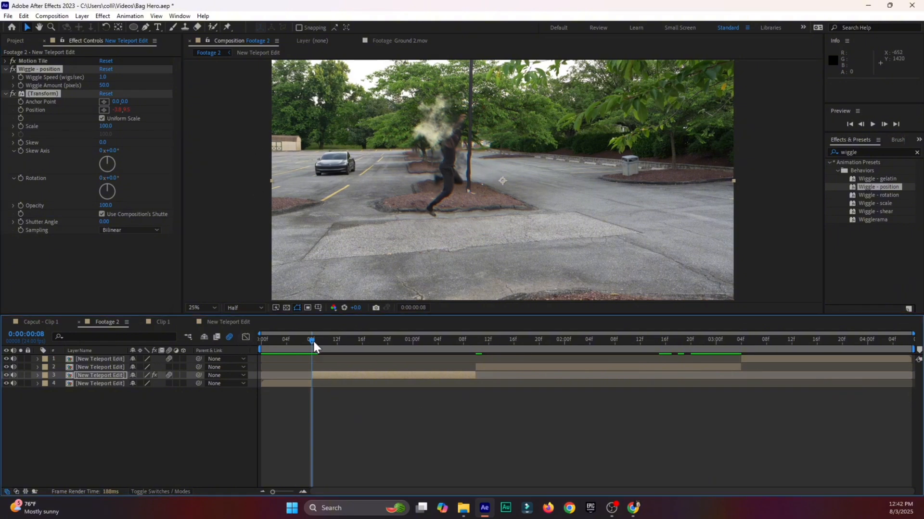
Keyframe Wiggle Speed at 41 and Wiggle Amount at 14 at 0:00:00:11, and both at 0 at 0:00:01:09
drag(313, 342, 330, 342)
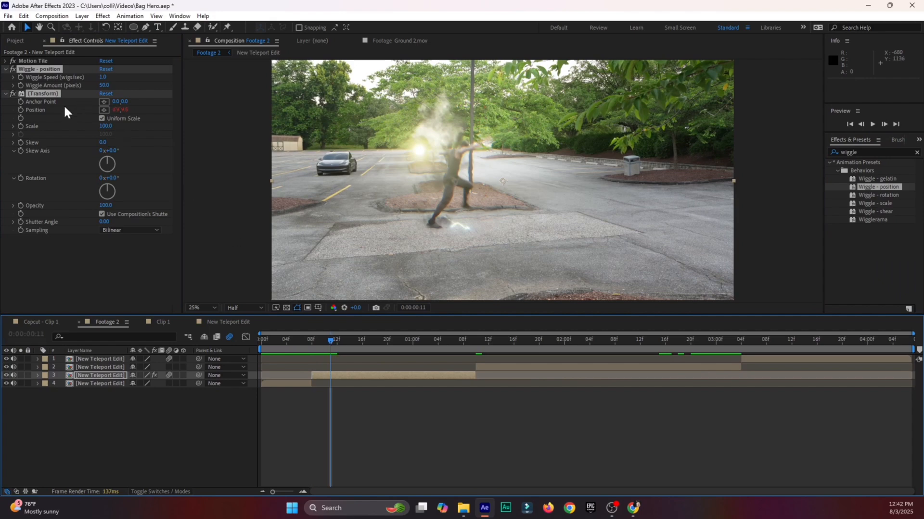
click(6, 94)
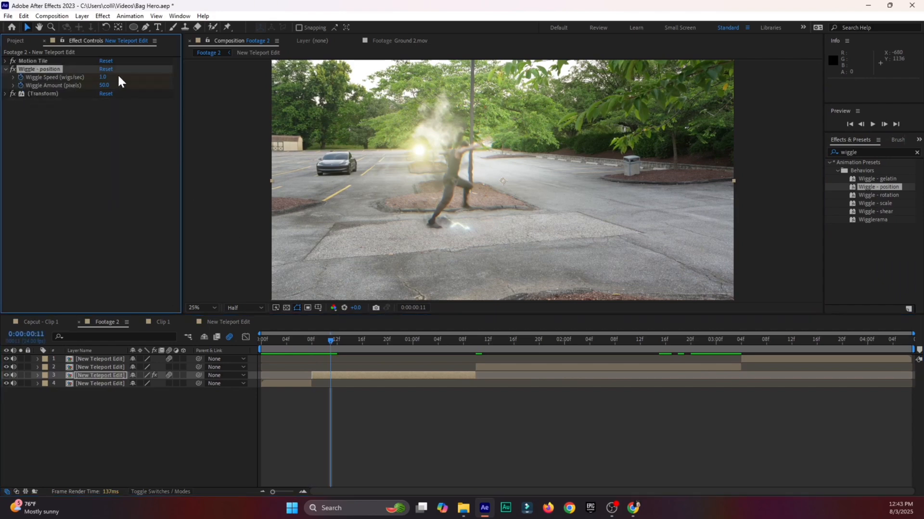
drag(103, 76, 90, 90)
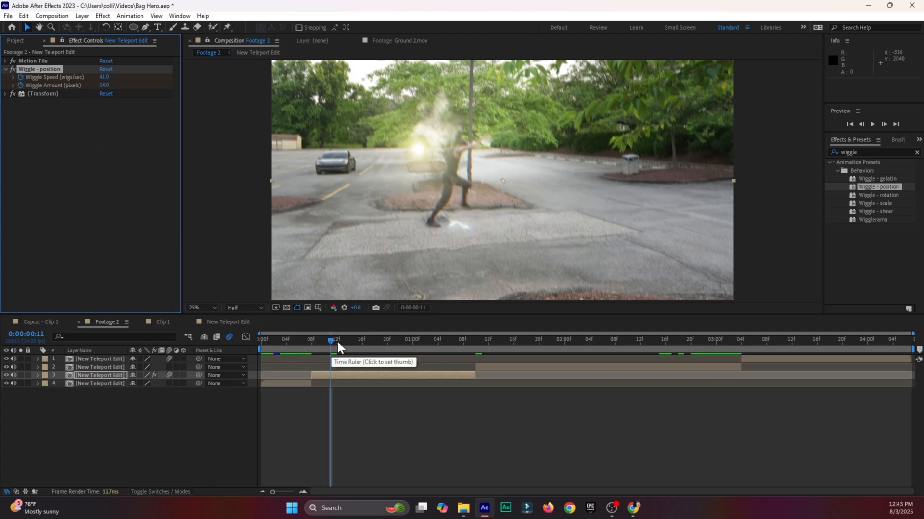
drag(337, 343, 469, 341)
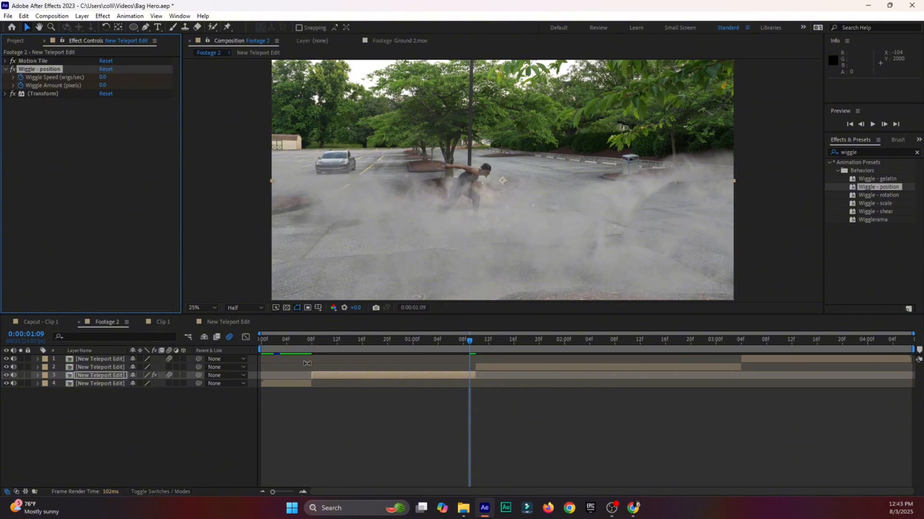
Play back Footage 2 from the start to examine the landing shake
key(space)
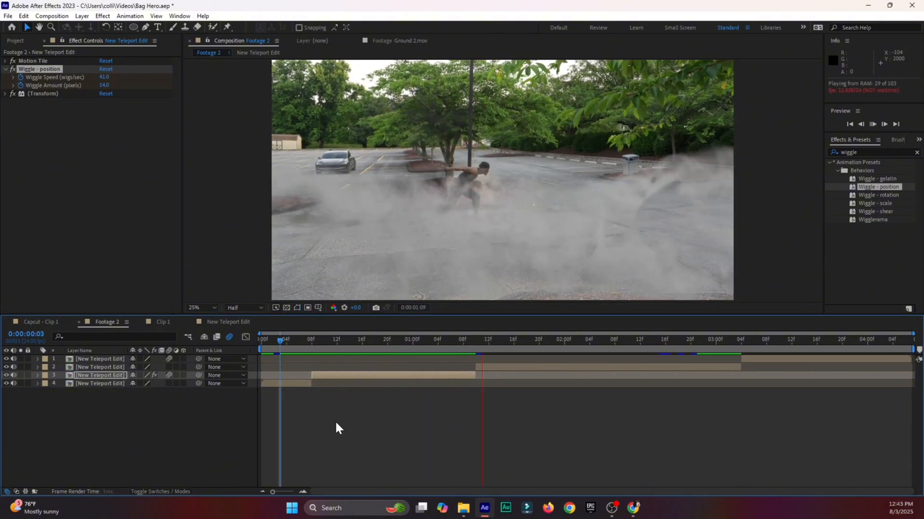
click(298, 341)
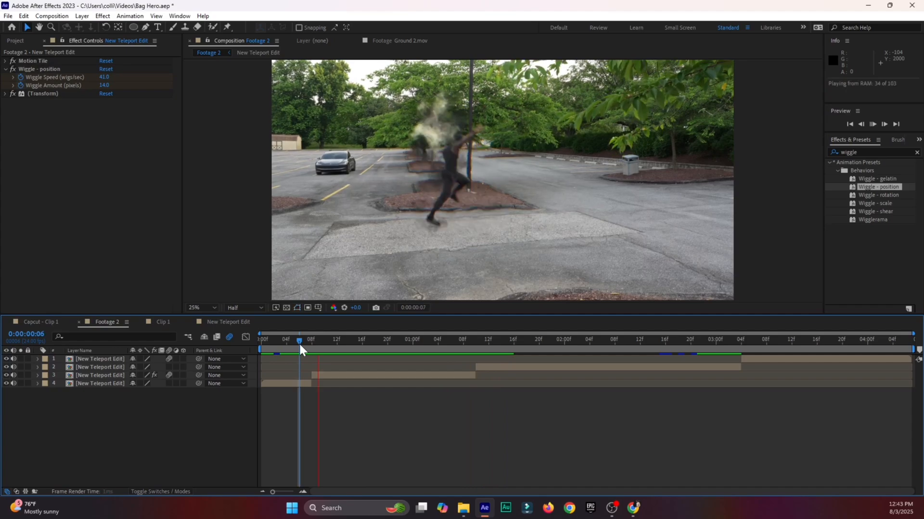
drag(298, 343, 257, 355)
key(space)
key(space)
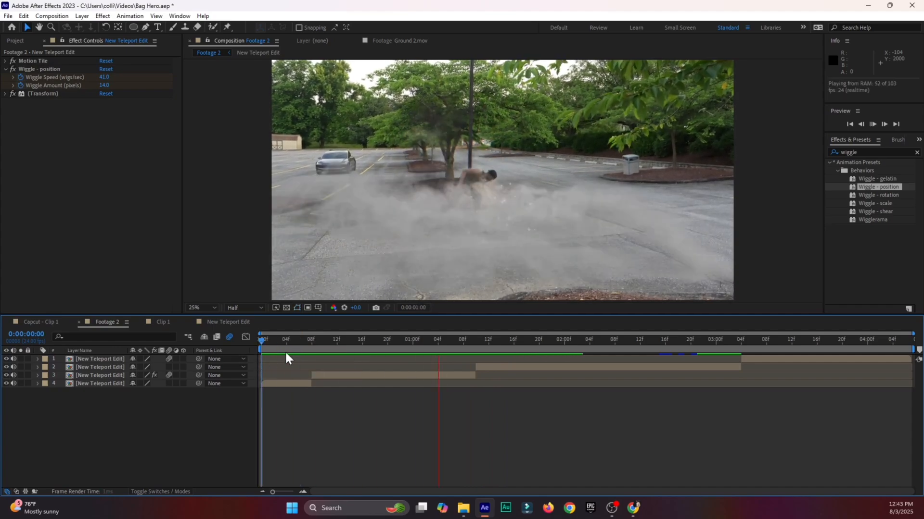
click(286, 351)
Move the ending Wiggle Speed and Wiggle Amount keyframes to 0:00:00:20 and preview the shake
click(329, 379)
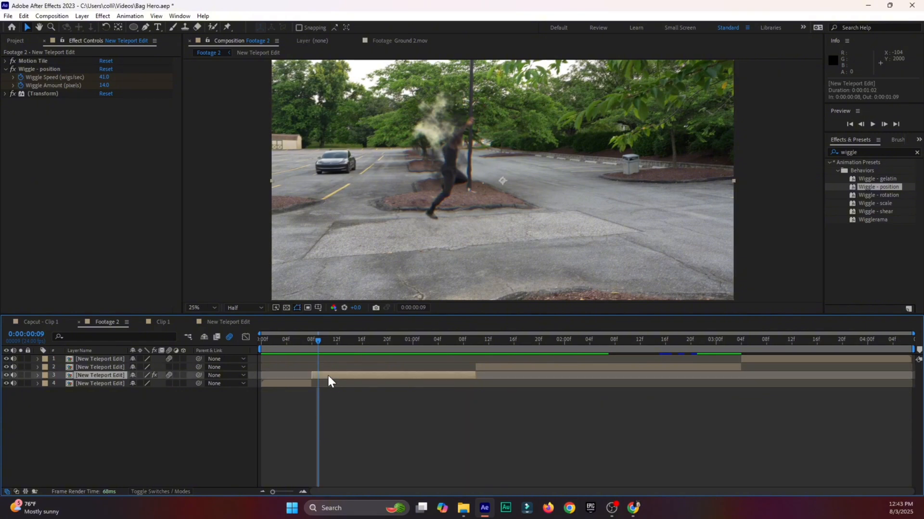
key(u)
drag(470, 388, 423, 419)
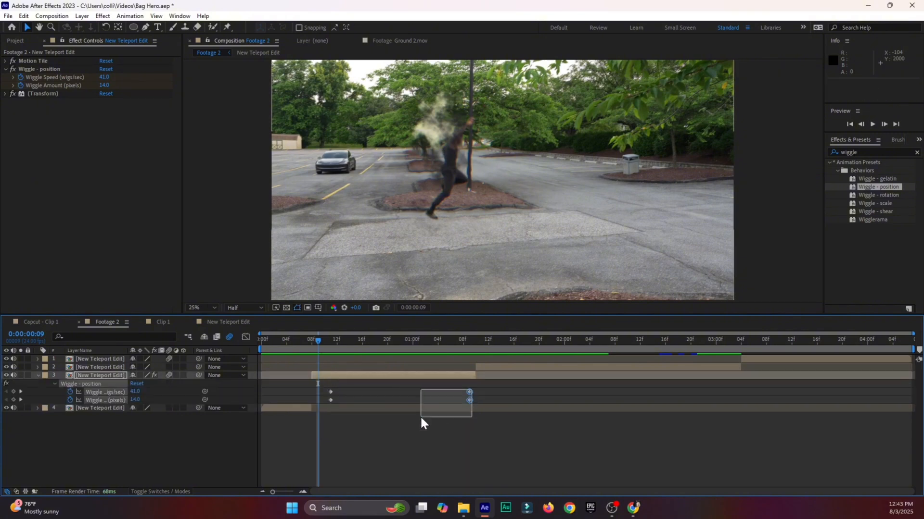
drag(470, 394, 388, 403)
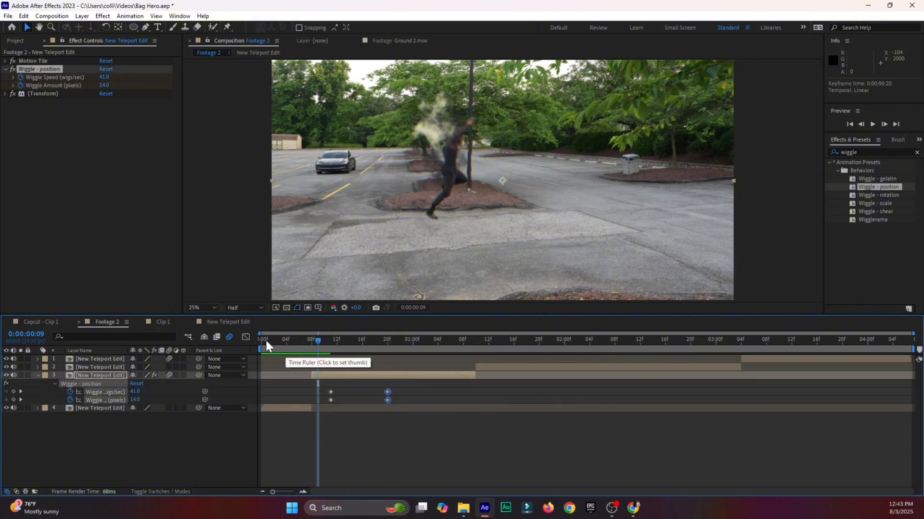
click(263, 339)
key(space)
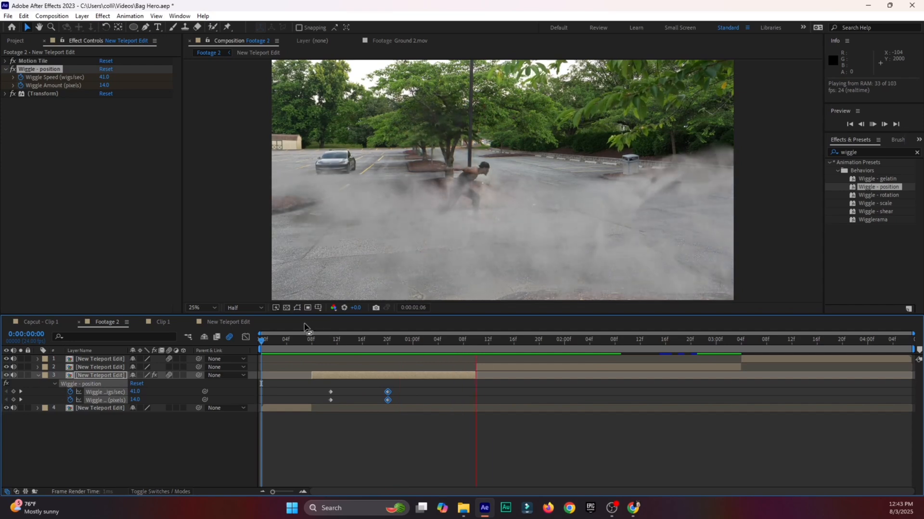
click(299, 339)
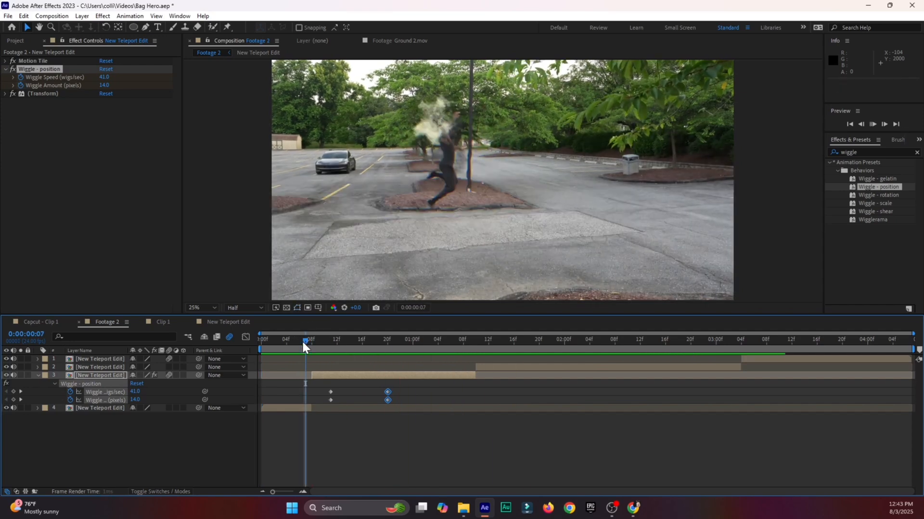
click(263, 346)
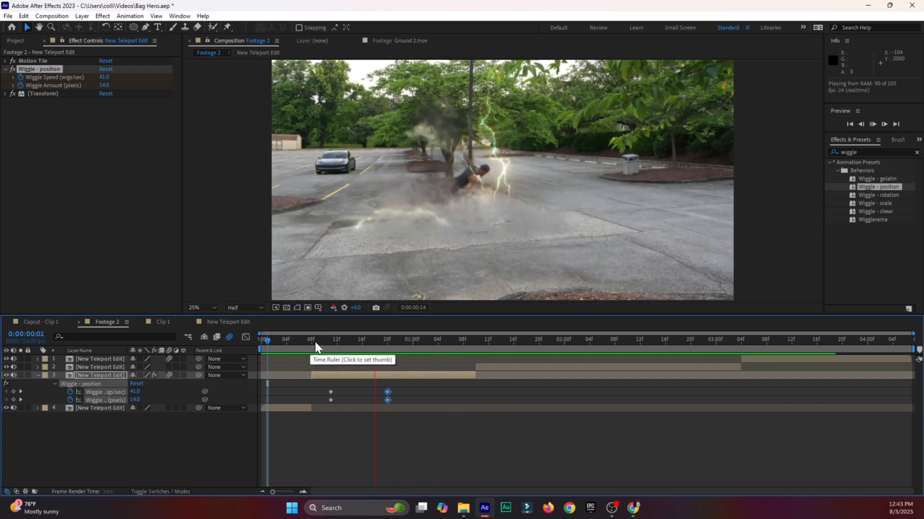
Move the starting Wiggle Speed and Wiggle Amount keyframes to 0:00:00:08 and preview the landing
click(263, 349)
drag(291, 352, 311, 348)
drag(338, 385, 313, 399)
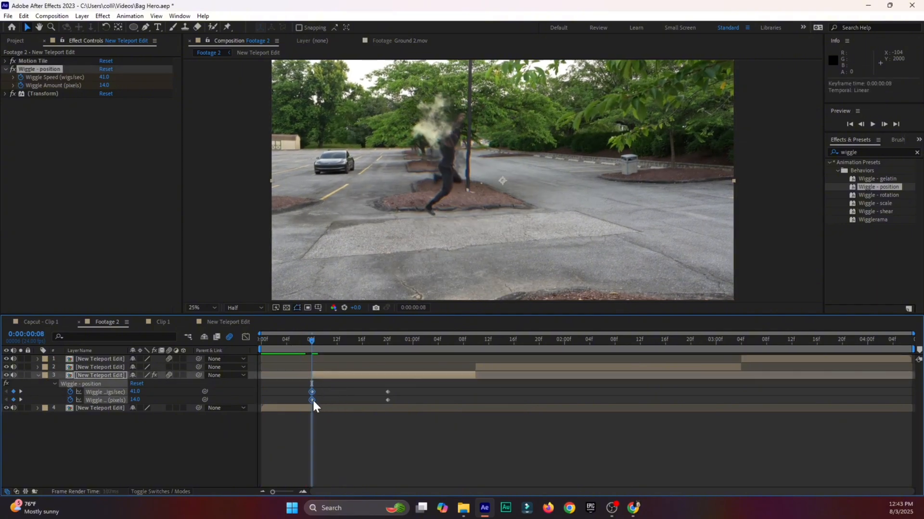
click(285, 340)
key(space)
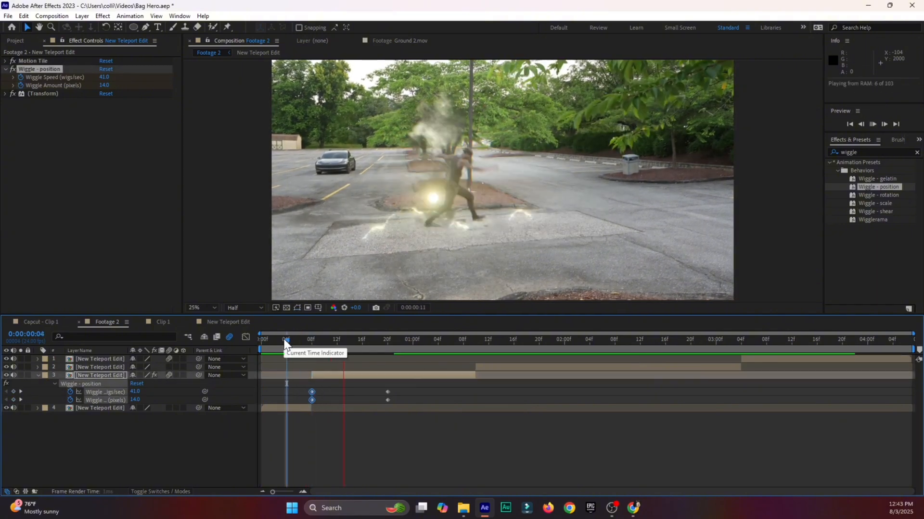
mouse_move(279, 340)
mouse_down()
mouse_move(250, 355)
mouse_move(280, 351)
mouse_up()
key(space)
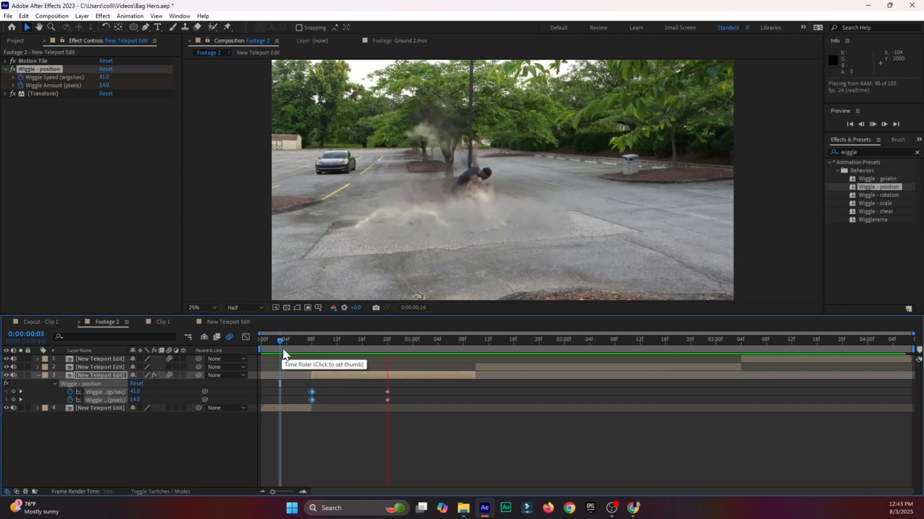
Shift the cut between the first two segments and the starting wiggle keyframes to 0:00:00:05, and preview the result
drag(300, 410, 292, 410)
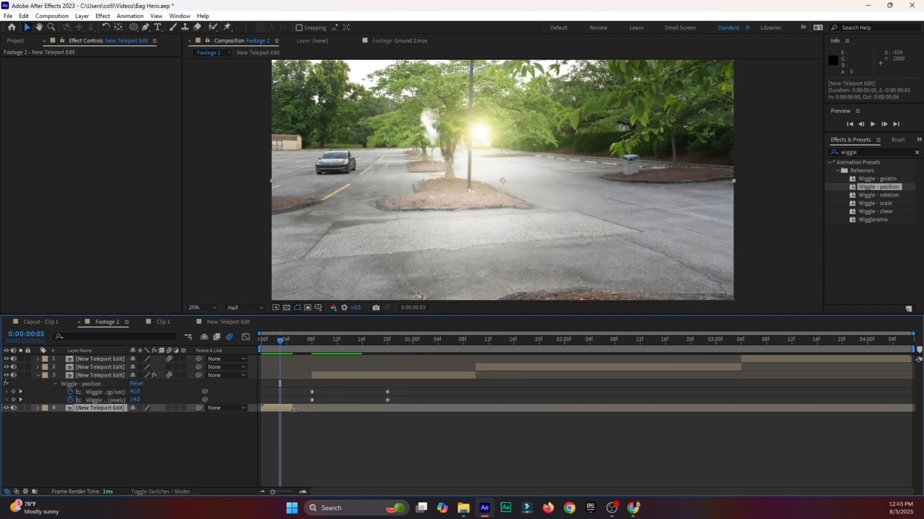
drag(312, 375, 295, 399)
click(260, 343)
key(space)
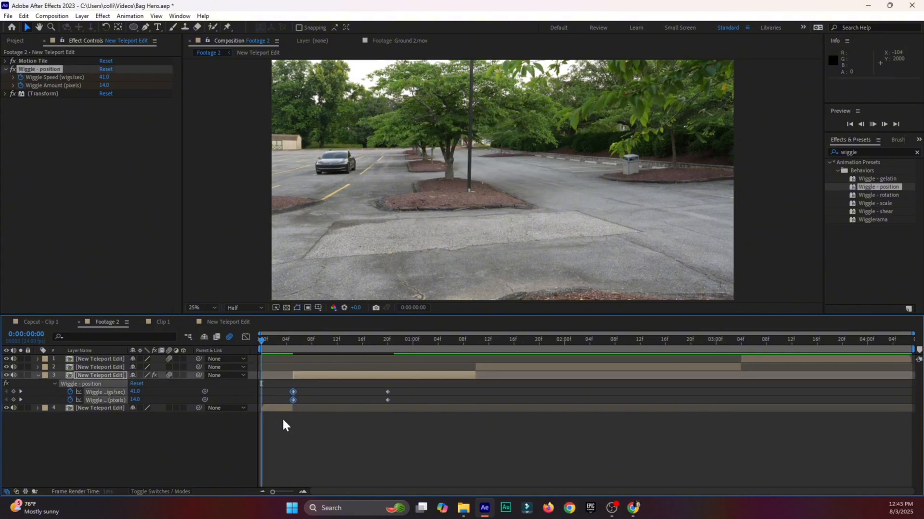
click(332, 418)
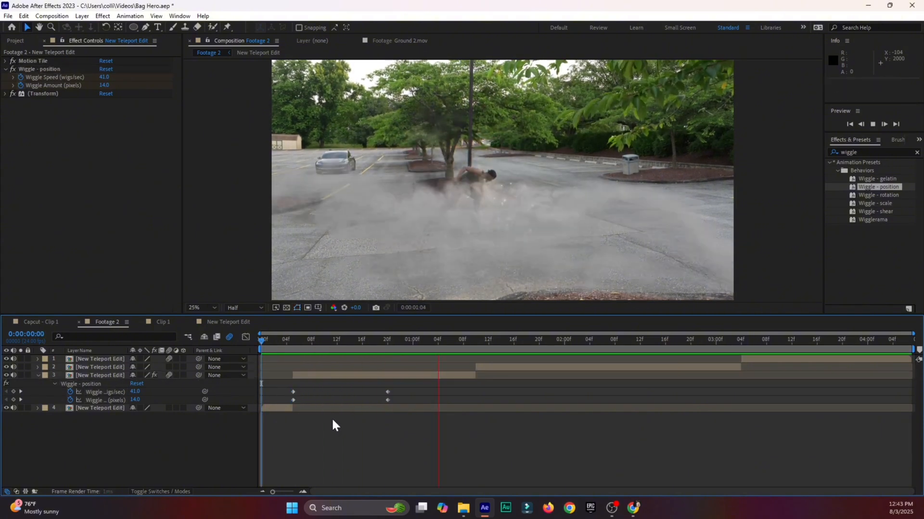
click(276, 343)
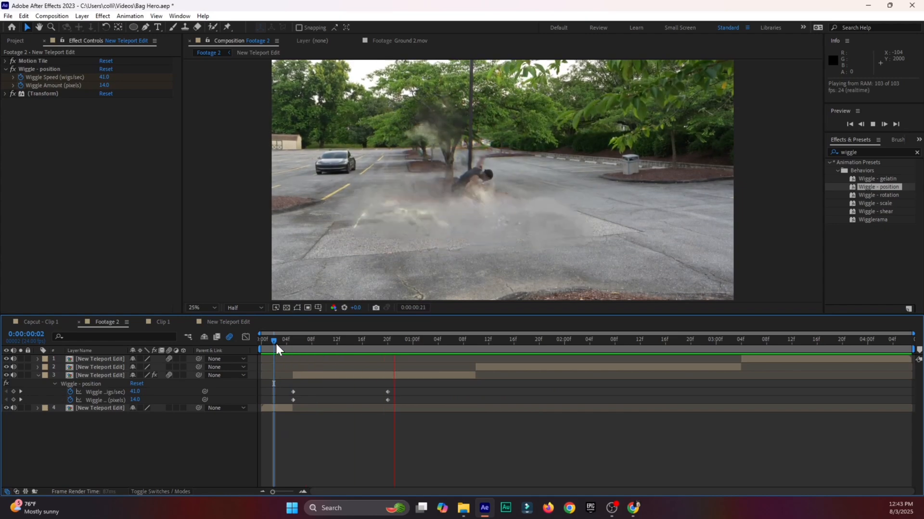
drag(275, 342, 258, 410)
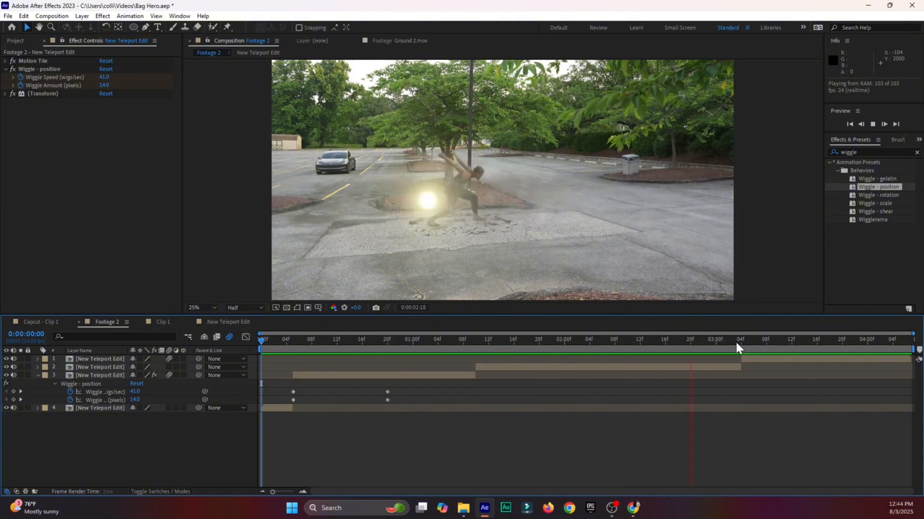
Copy the Motion Tile and Wiggle - position effects with their keyframes from the landing segment to the segment starting at 0:00:03:04
click(676, 339)
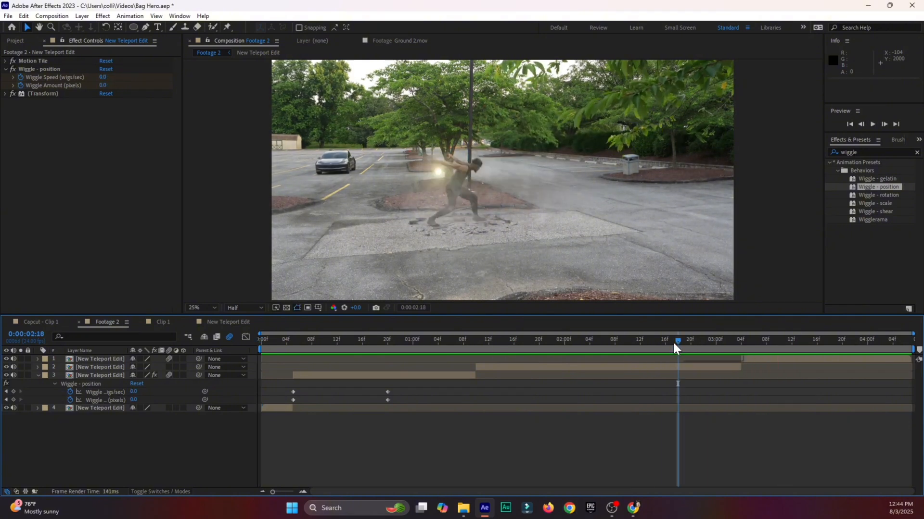
click(38, 375)
click(82, 376)
click(313, 340)
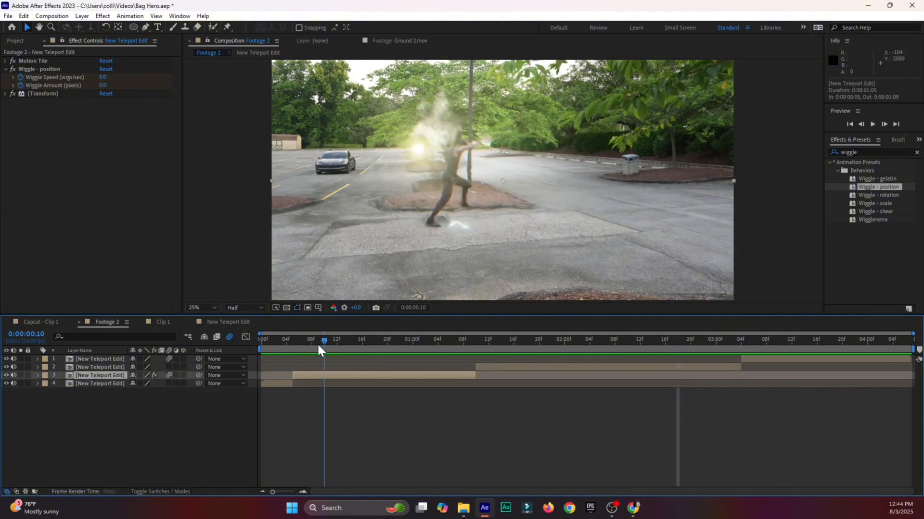
click(37, 376)
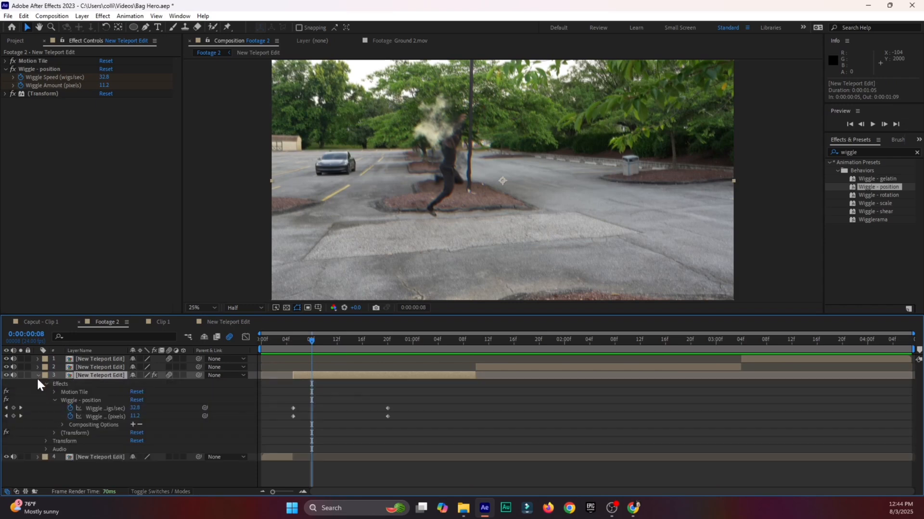
click(59, 384)
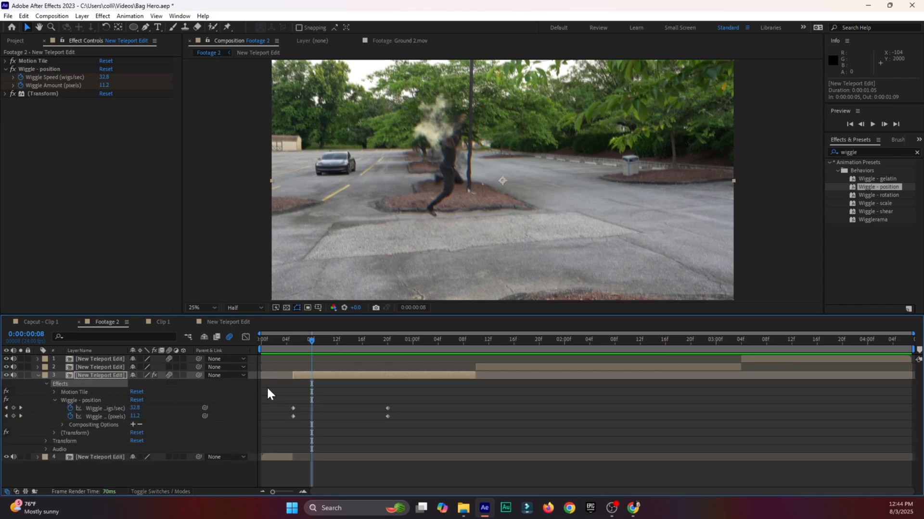
click(37, 375)
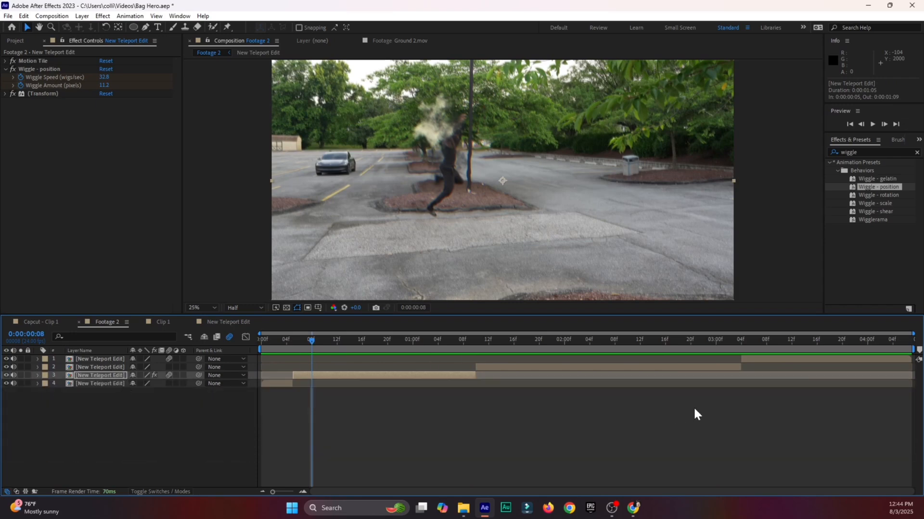
click(743, 340)
click(749, 358)
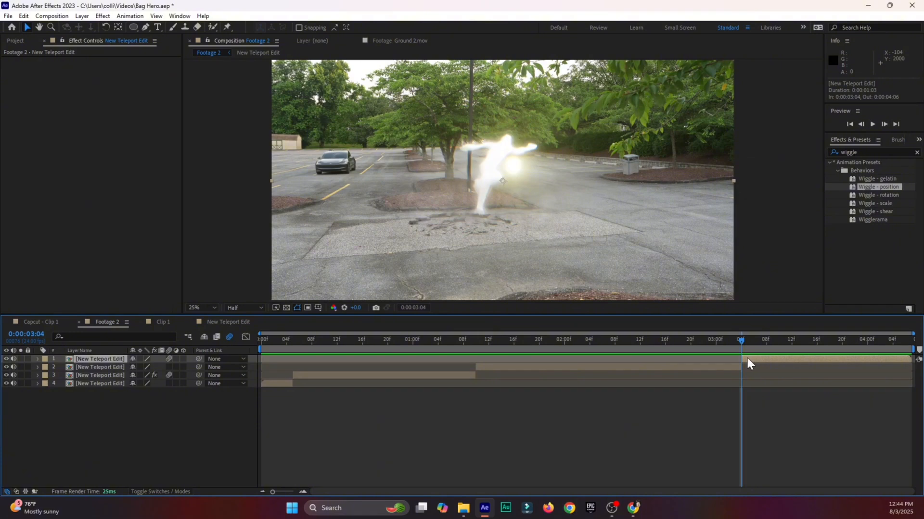
Preview the takeoff shake in Footage 2 and save the project
click(457, 340)
key(space)
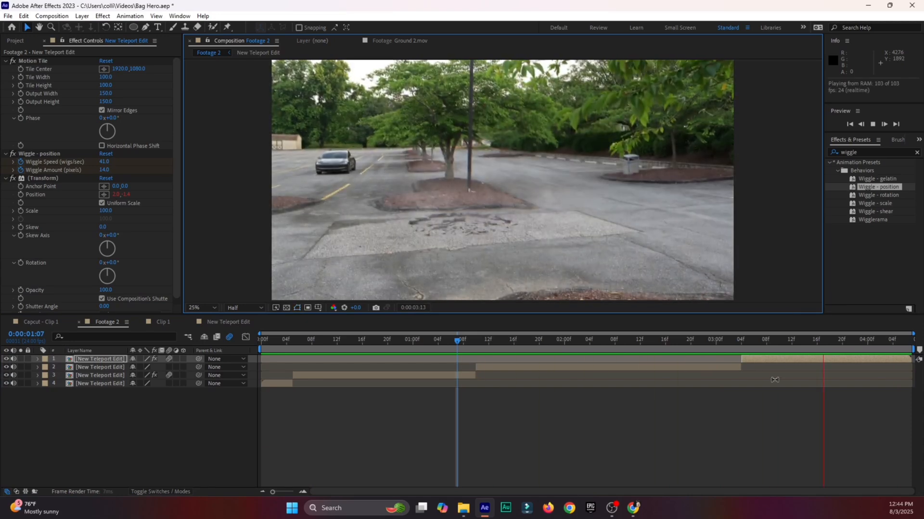
click(733, 348)
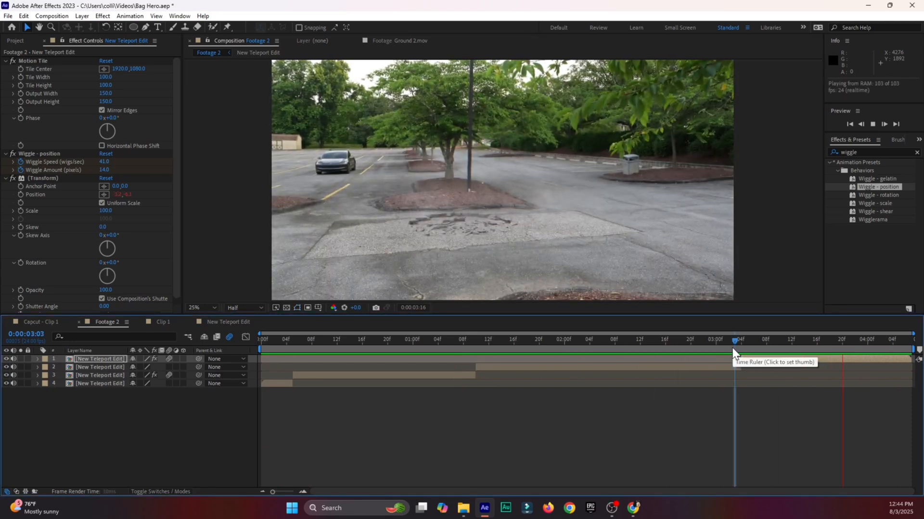
key(space)
key(ctrl+s)
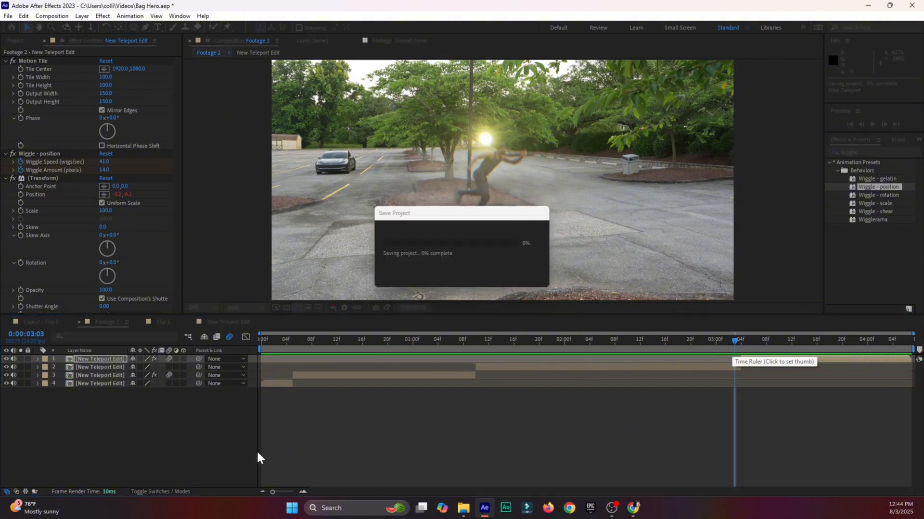
Add a new adjustment layer above all the New Teleport Edit segments in Footage 2
click(255, 342)
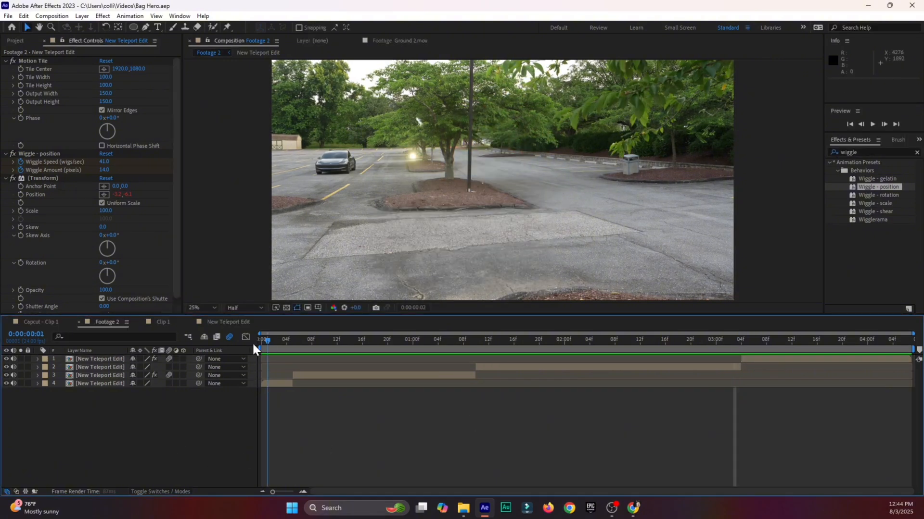
key(ctrl+alt+y)
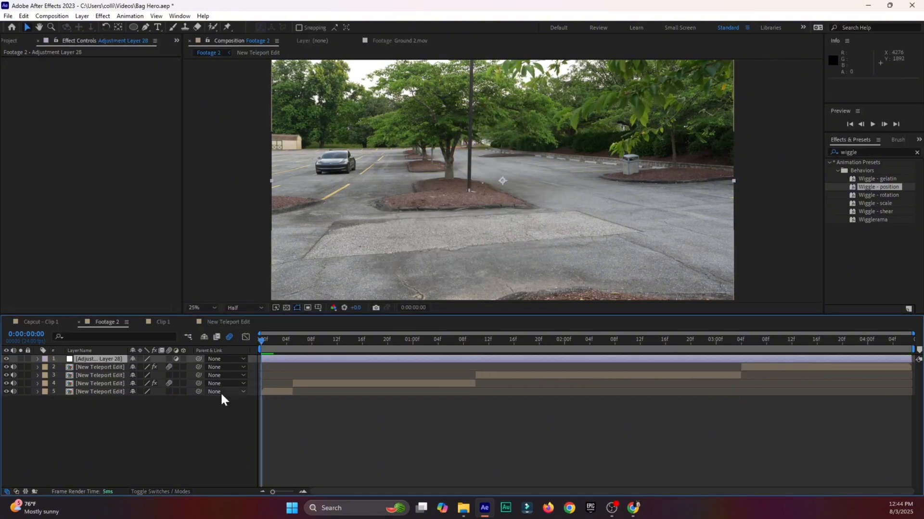
Apply the Noise effect to the new adjustment layer and set its Amount of Noise to 6%
click(883, 153)
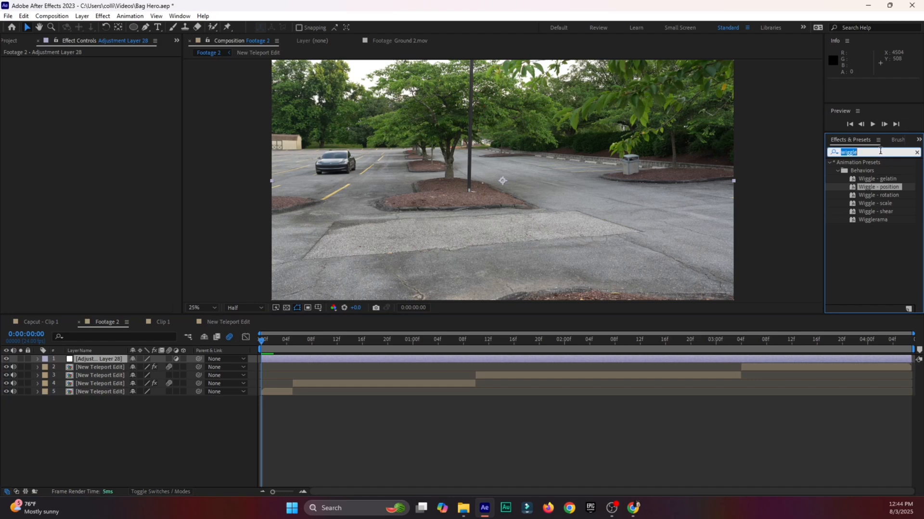
text(no)
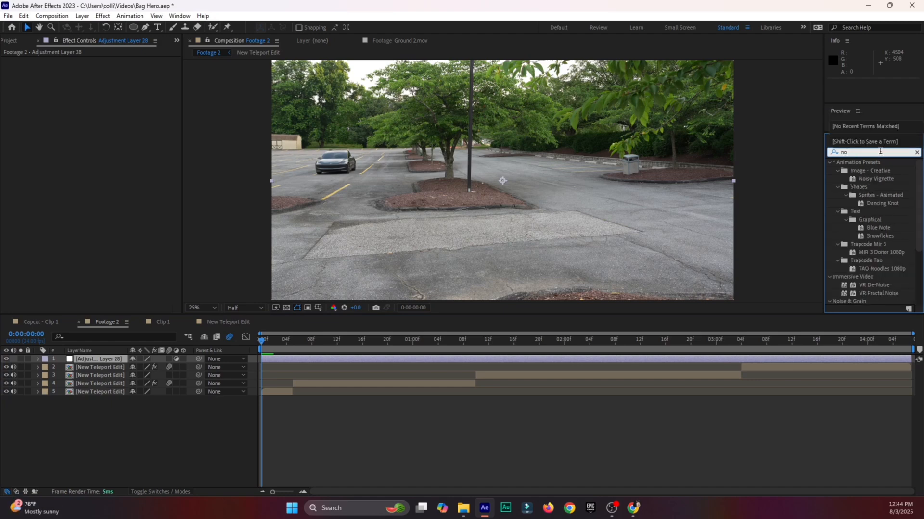
text(ise)
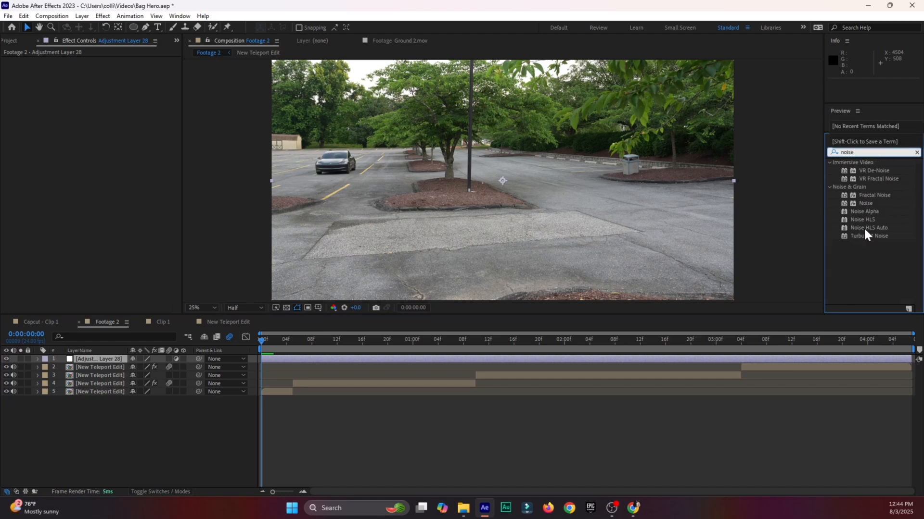
drag(867, 203, 442, 359)
click(104, 70)
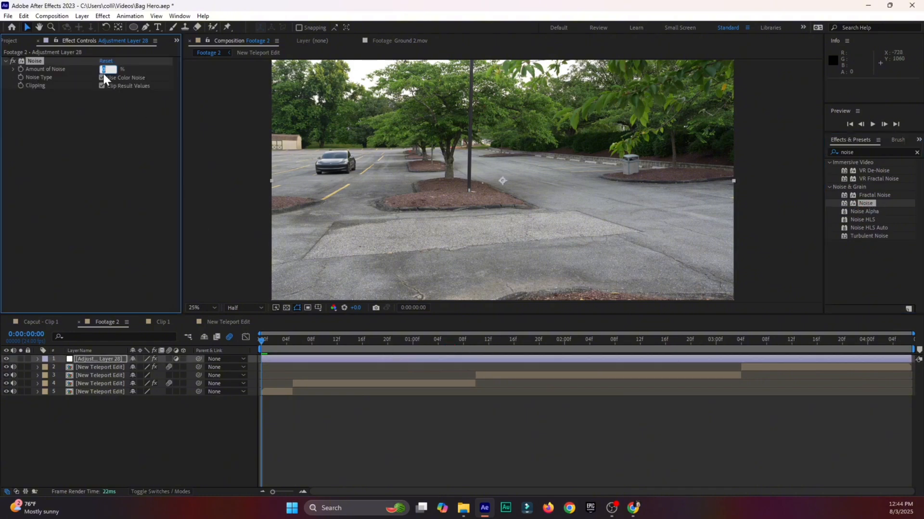
text(6)
click(105, 425)
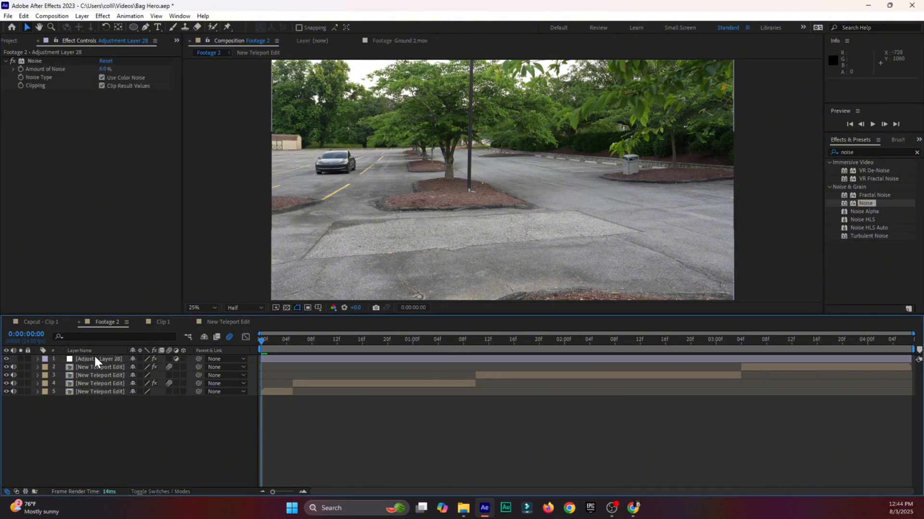
Rename the adjustment layer to Noise
click(94, 359)
key(Return)
text(N)
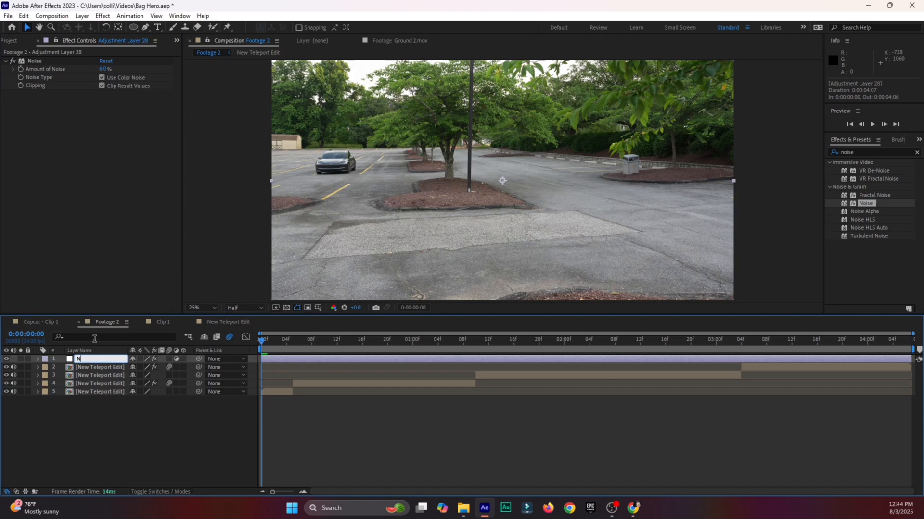
text(oise)
click(60, 413)
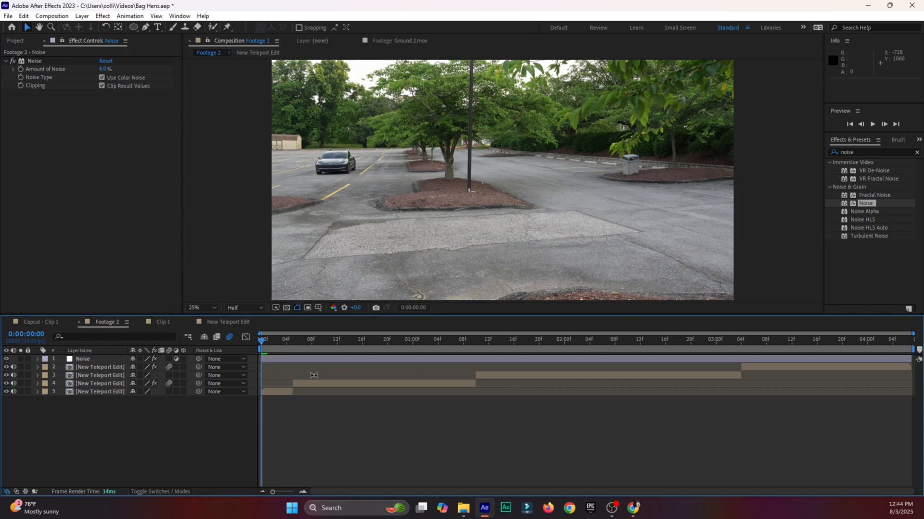
Preview Footage 2 with the noise and examine the frame at 0:00:01:20 enlarged at Full resolution
key(space)
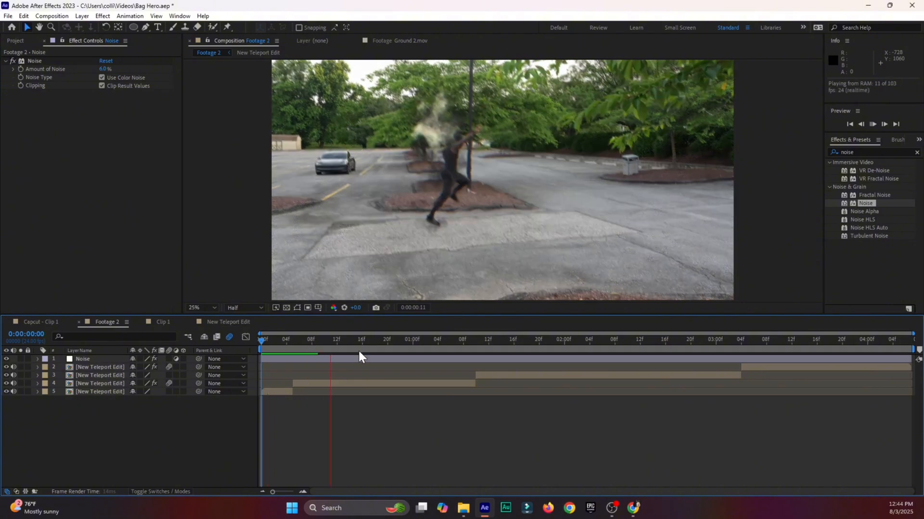
drag(496, 343, 539, 342)
scroll(485, 212, up, 1)
scroll(485, 212, down, 1)
scroll(452, 216, up, 4)
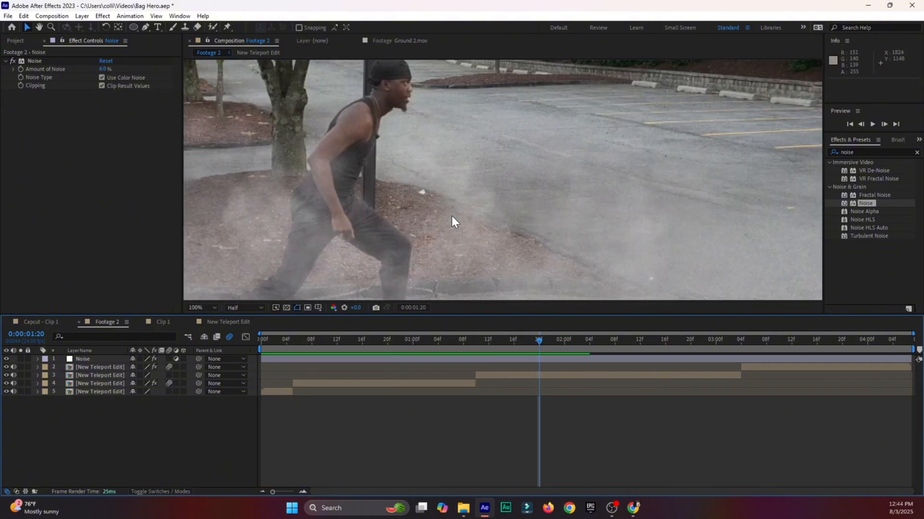
click(245, 309)
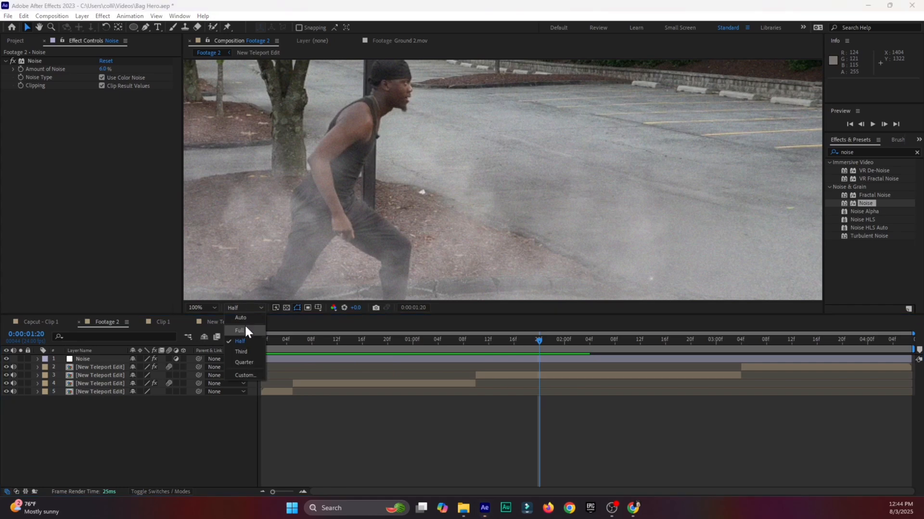
click(243, 327)
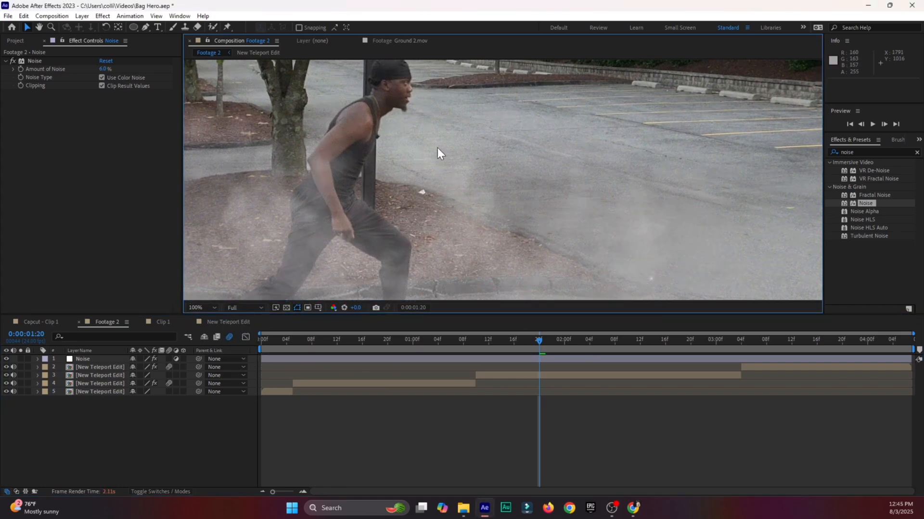
Compare the grain around the man's head with the Noise effect off and on, and fit the whole frame in the viewer again
scroll(360, 90, up, 1)
drag(363, 94, 480, 236)
scroll(377, 172, up, 1)
drag(383, 145, 489, 245)
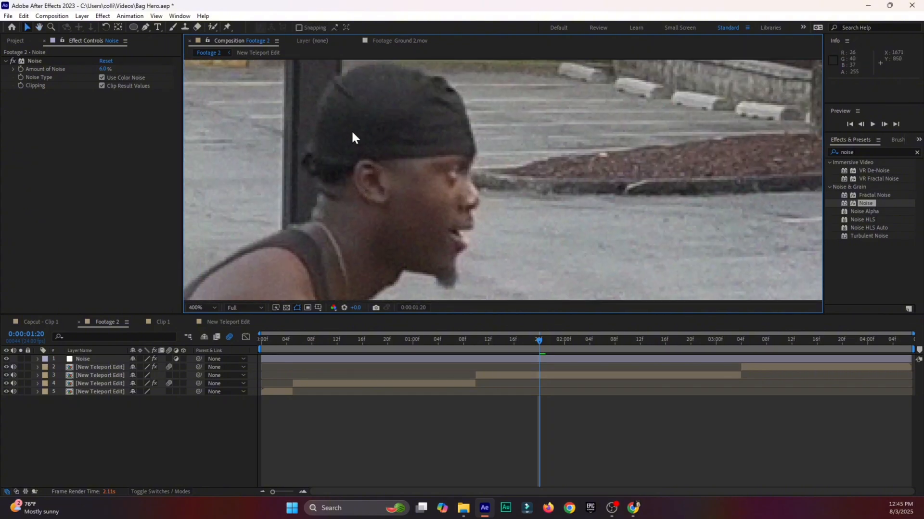
click(12, 61)
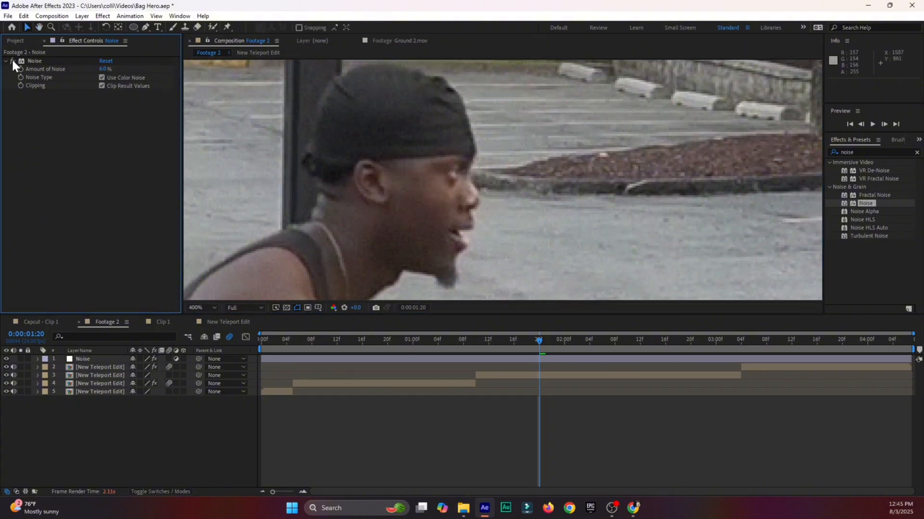
click(12, 61)
scroll(327, 137, down, 6)
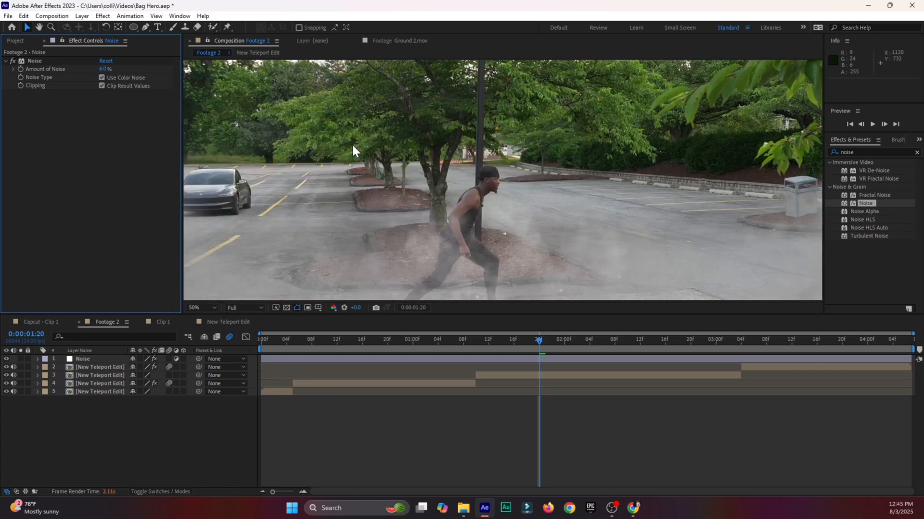
scroll(353, 147, down, 2)
click(202, 308)
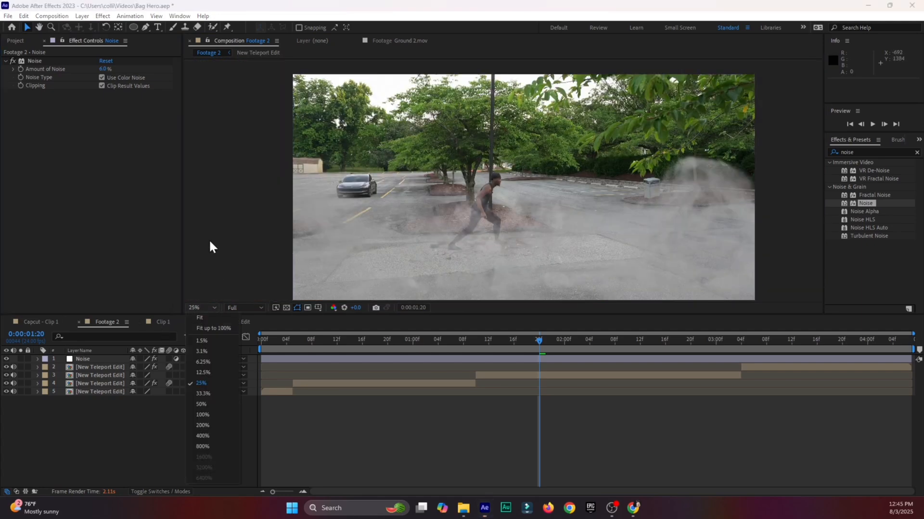
click(211, 329)
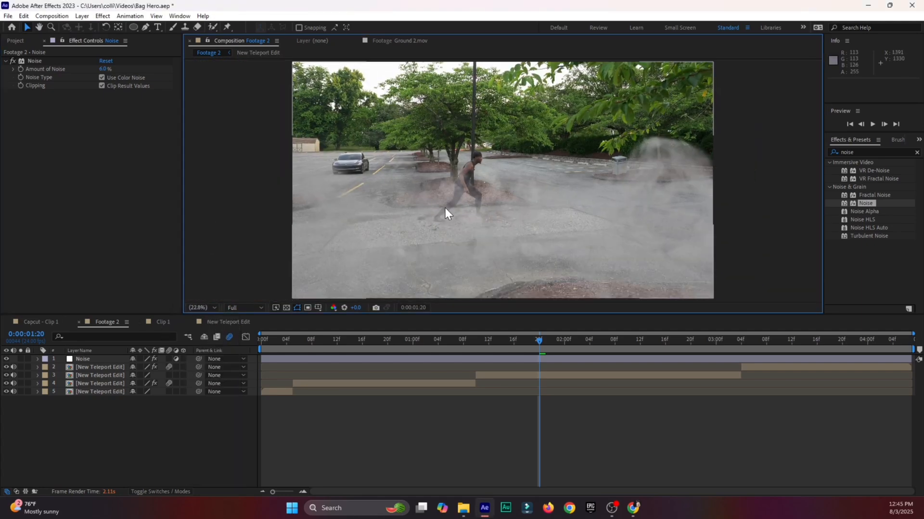